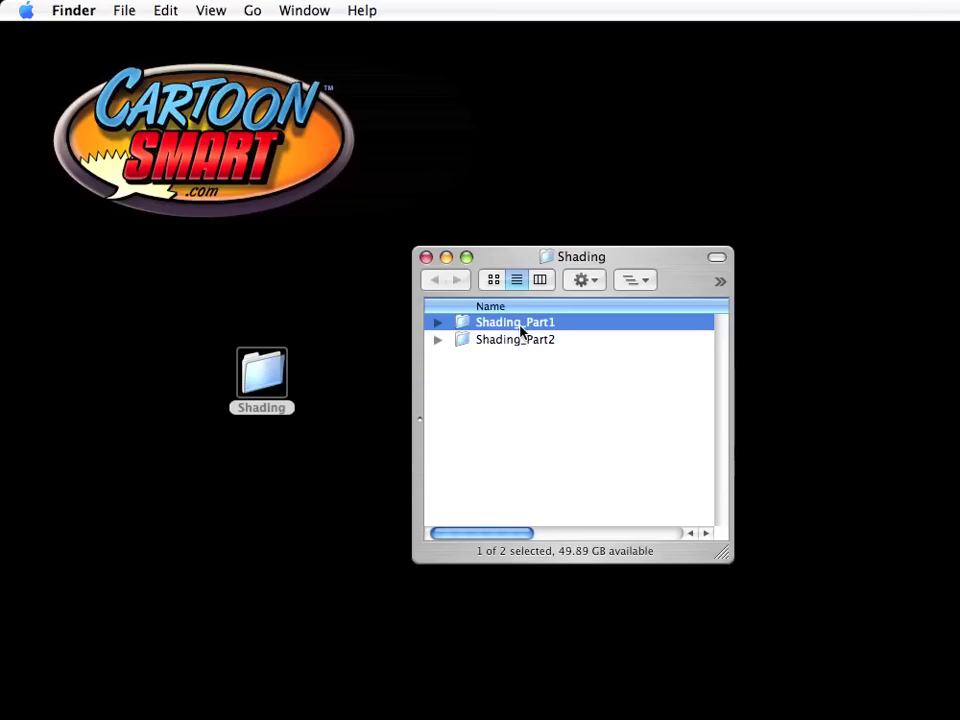
# Open Shading_startFile_pt1.fla from the Flash8_or_higher folder inside Shading_Part1
pyautogui.doubleClick(521, 322)
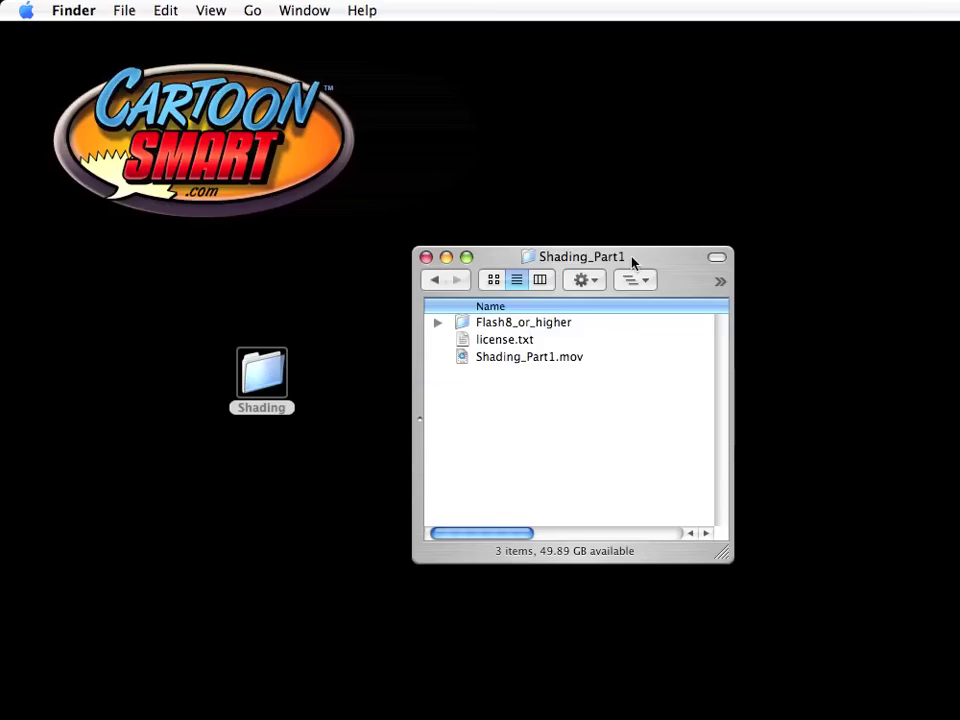
pyautogui.doubleClick(537, 324)
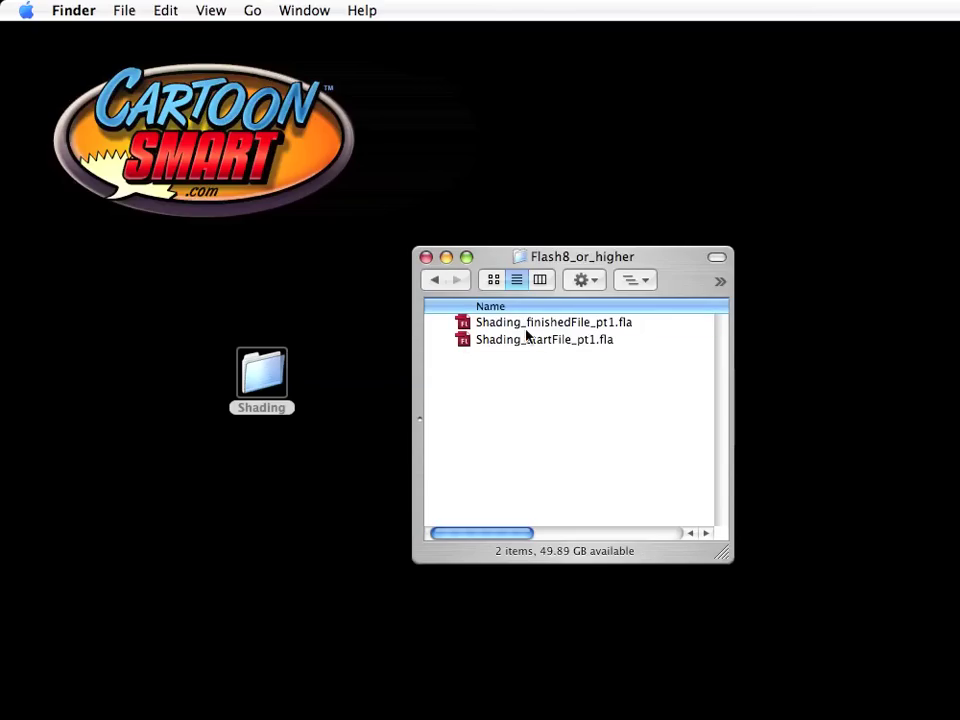
pyautogui.doubleClick(519, 343)
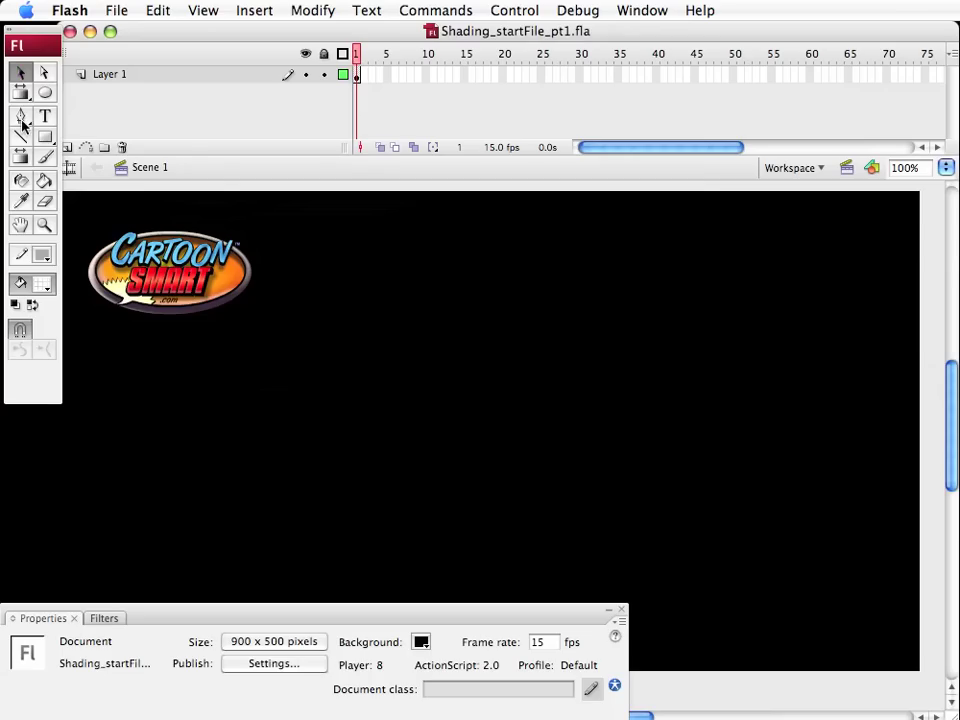
# Toggle the Rectangle tool's Object Drawing mode on and back off
pyautogui.click(45, 138)
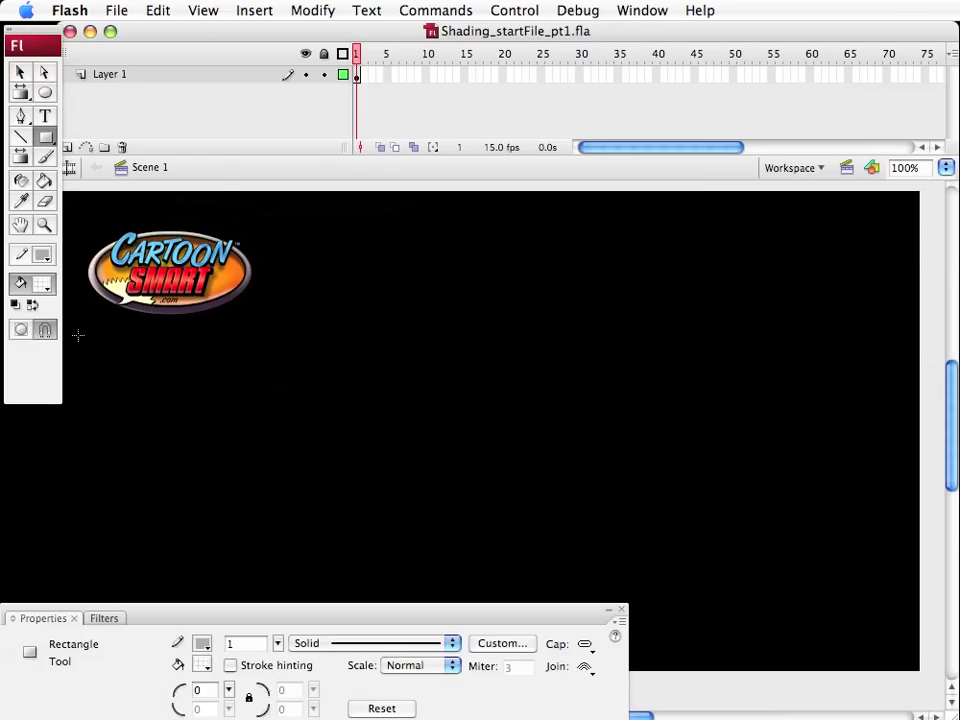
pyautogui.click(22, 334)
pyautogui.click(22, 334)
pyautogui.click(22, 334)
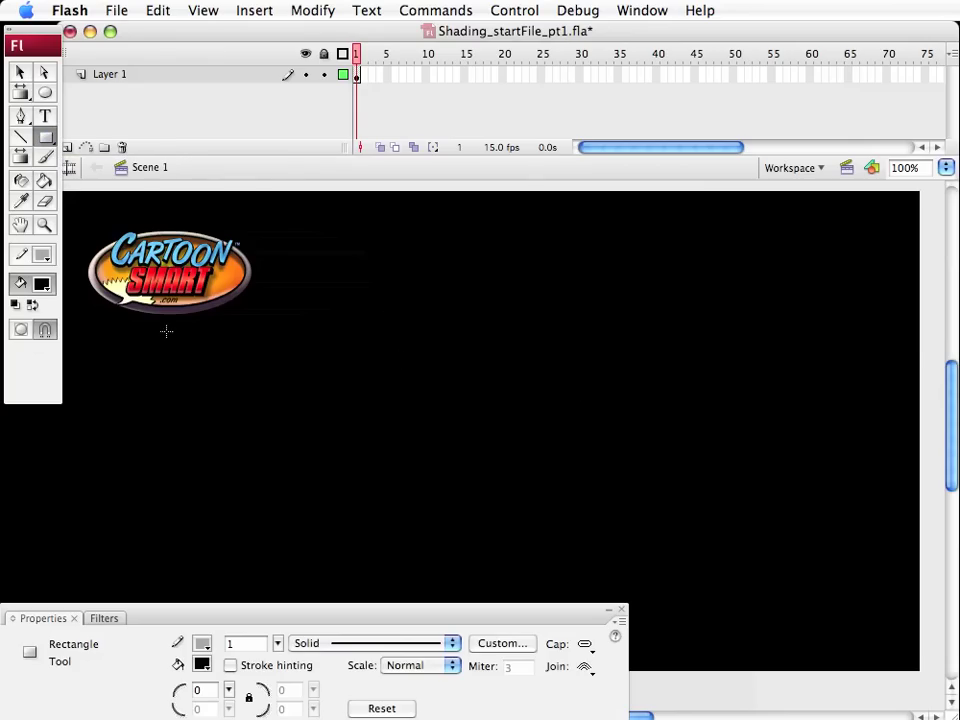
# Set the Rectangle tool's fill to the white-to-black linear gradient
pyautogui.click(44, 140)
pyautogui.click(41, 285)
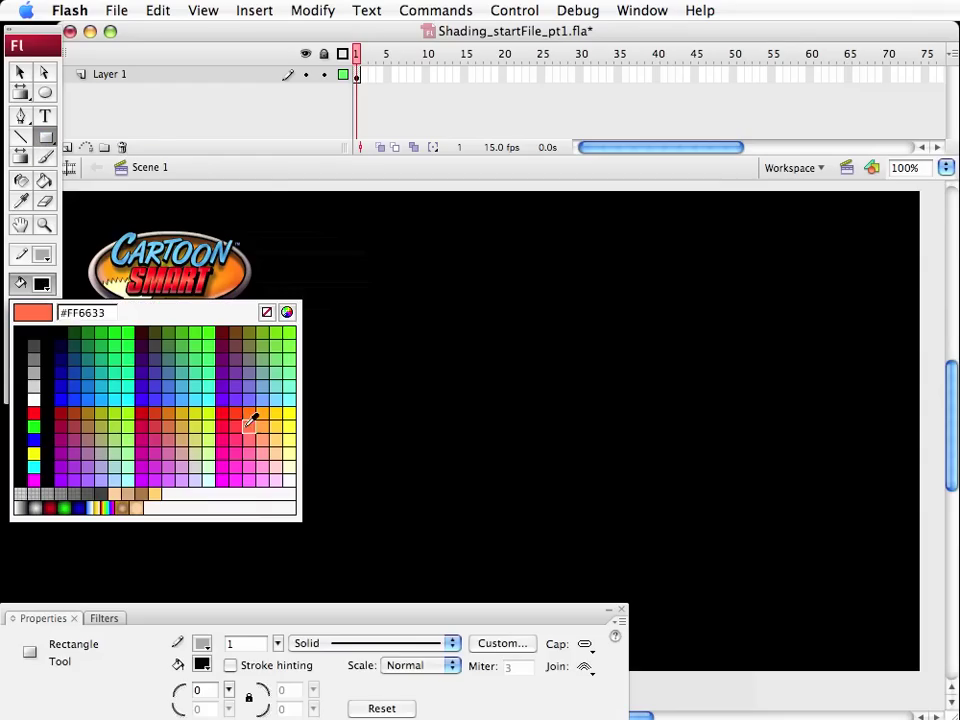
pyautogui.click(23, 496)
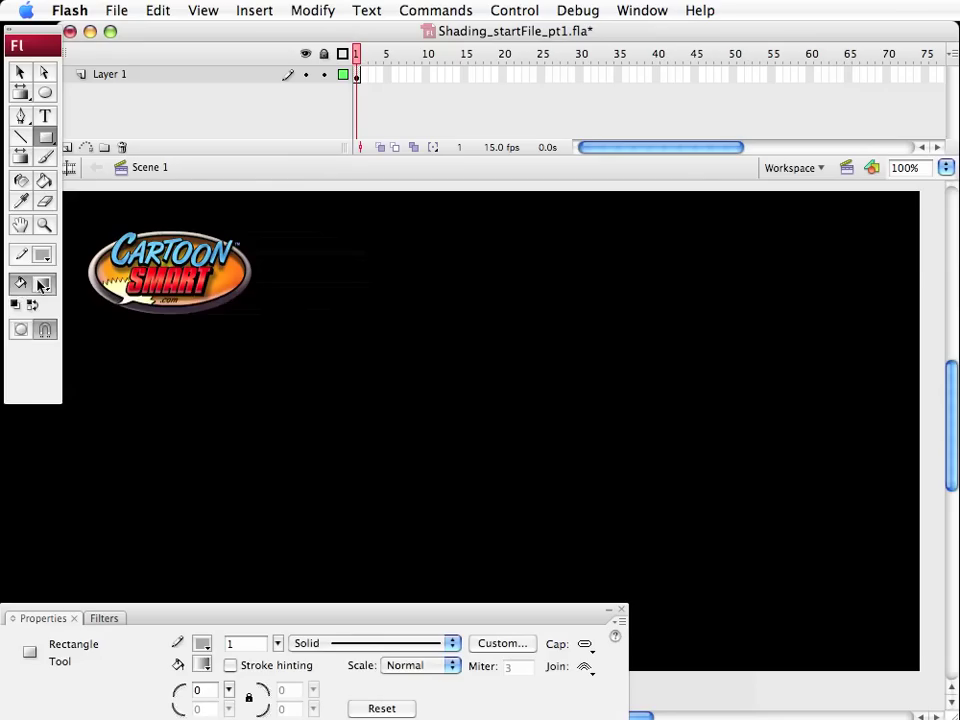
pyautogui.click(41, 285)
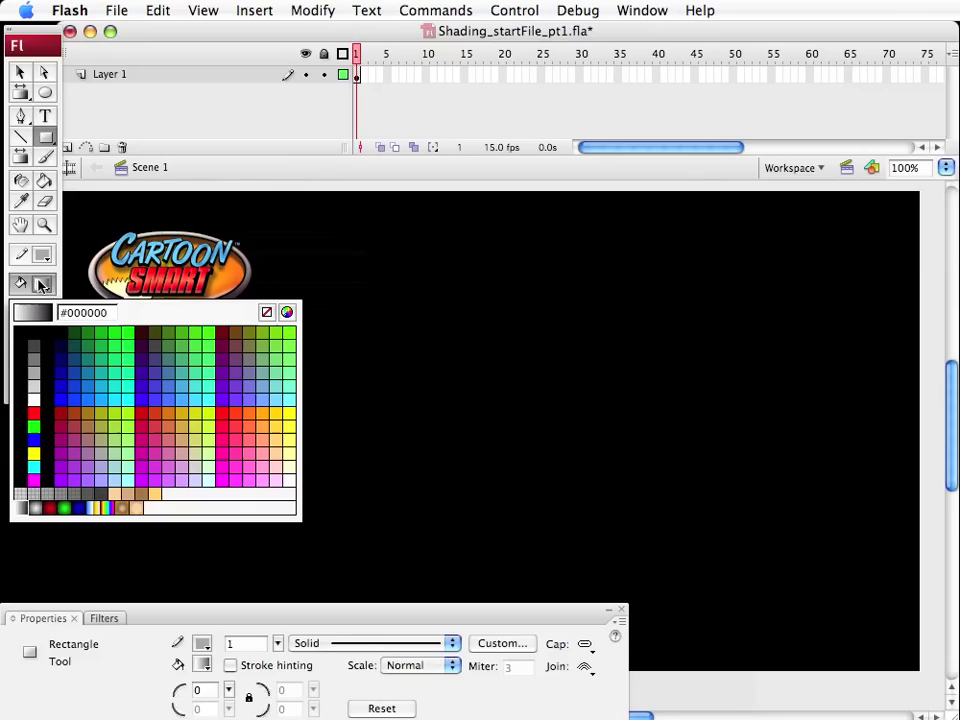
pyautogui.click(30, 496)
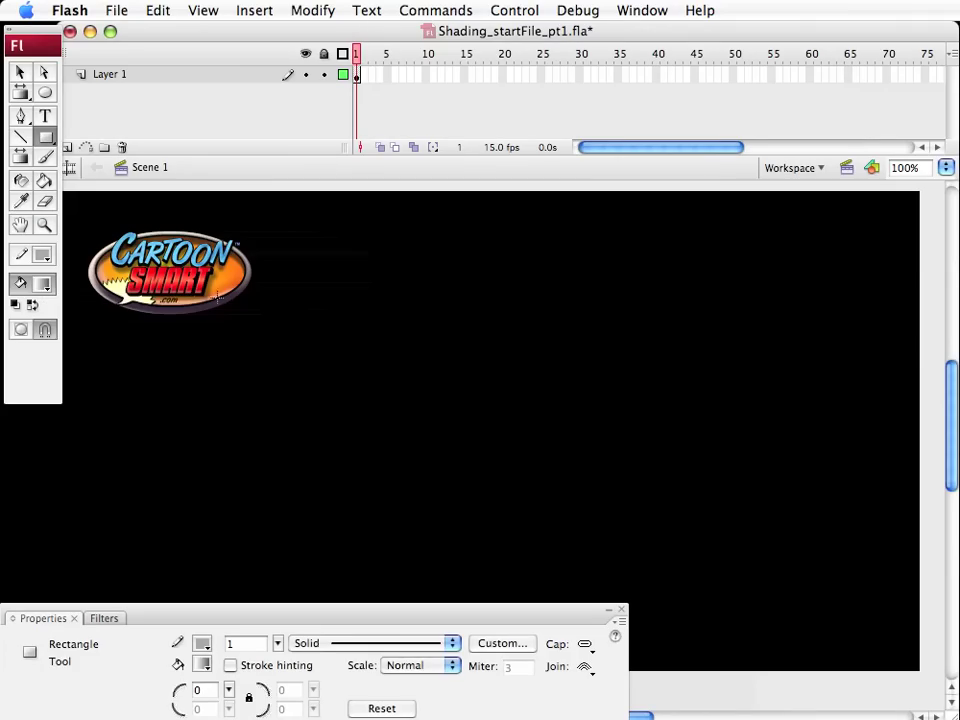
# Set the stroke to none and draw a gradient rectangle about 510 by 326 pixels to the right of the logo
pyautogui.click(43, 258)
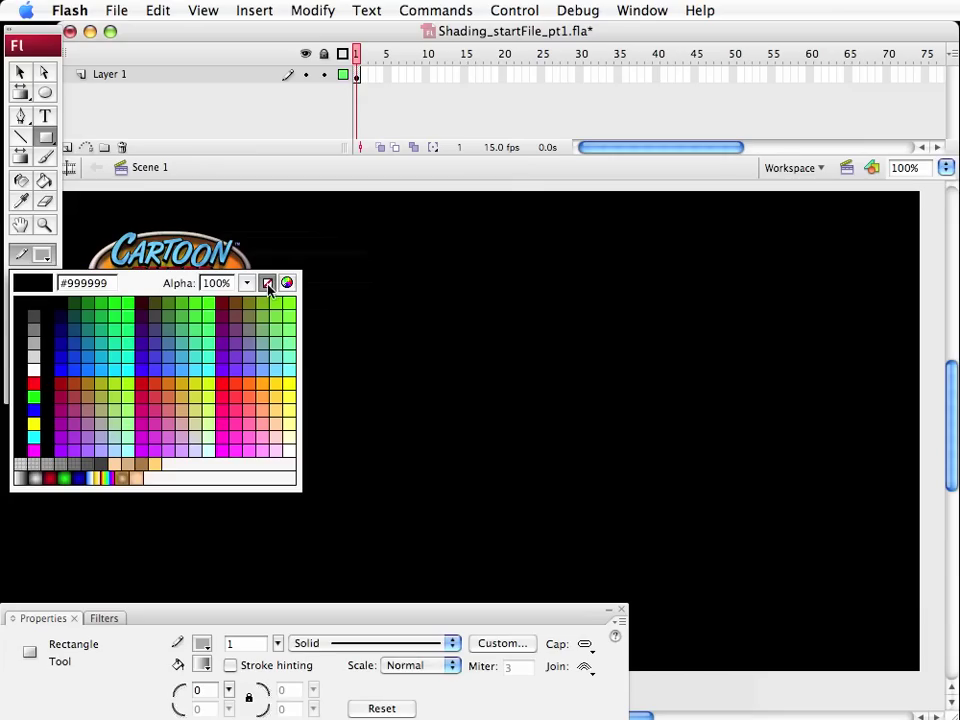
pyautogui.click(268, 285)
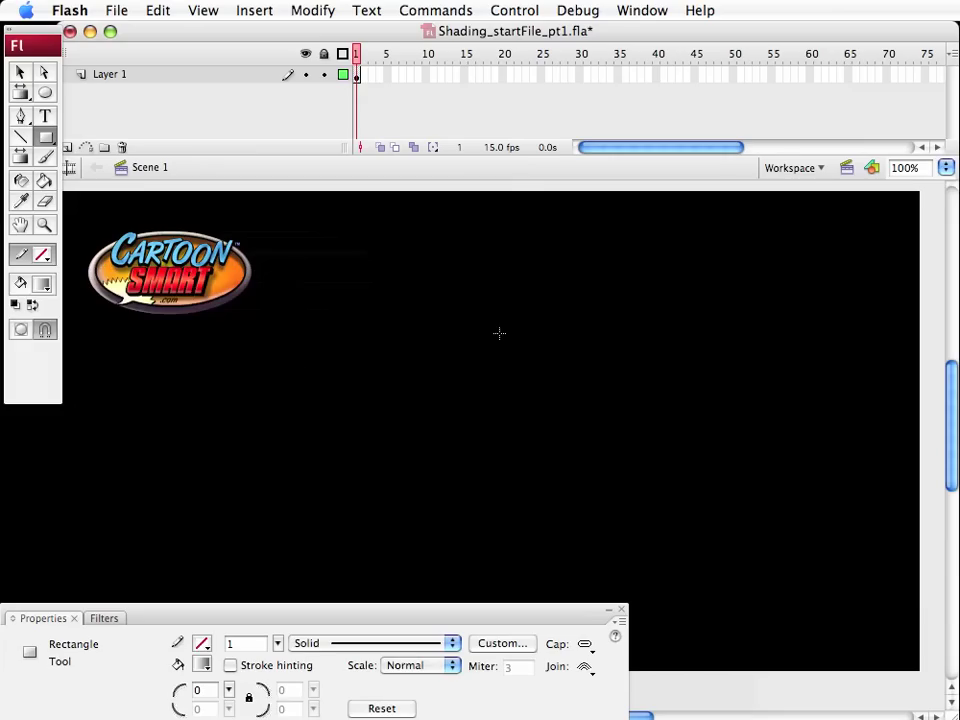
pyautogui.moveTo(315, 261); pyautogui.dragTo(797, 573)
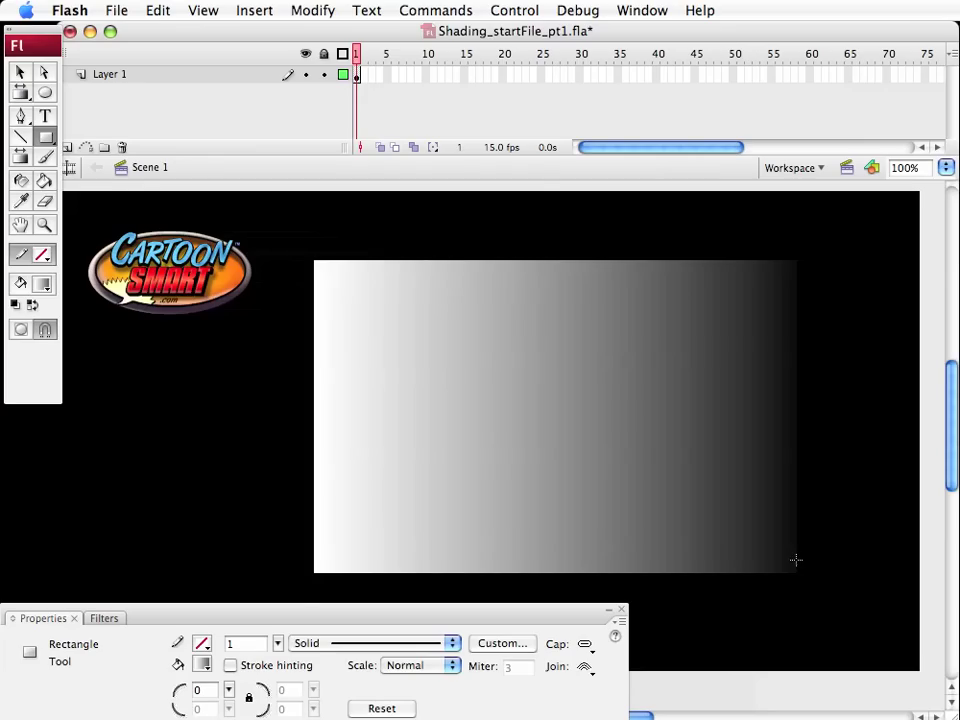
# Rotate the rectangle's gradient with the Gradient Transform tool so it runs vertically, with black at the top and white at the bottom
pyautogui.click(18, 72)
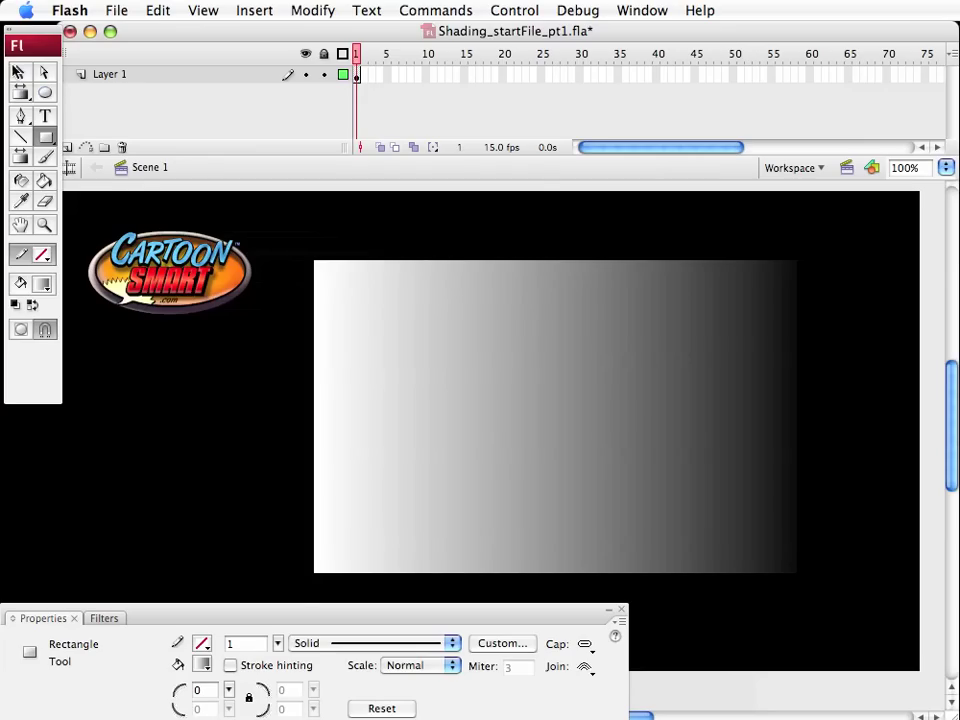
pyautogui.click(17, 72)
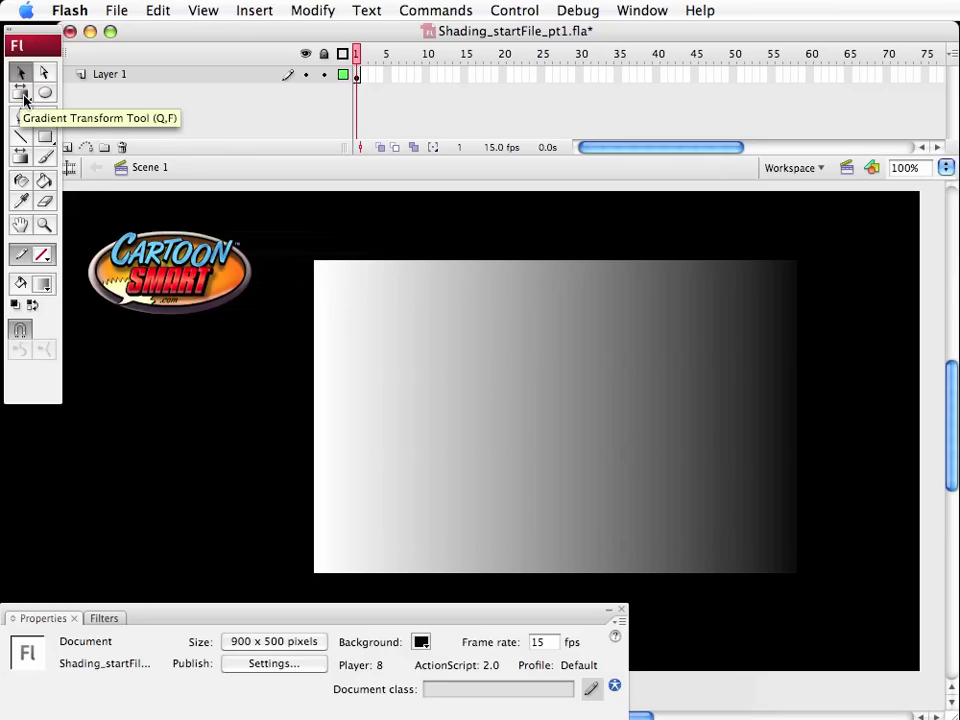
pyautogui.moveTo(21, 96); pyautogui.dragTo(55, 135)
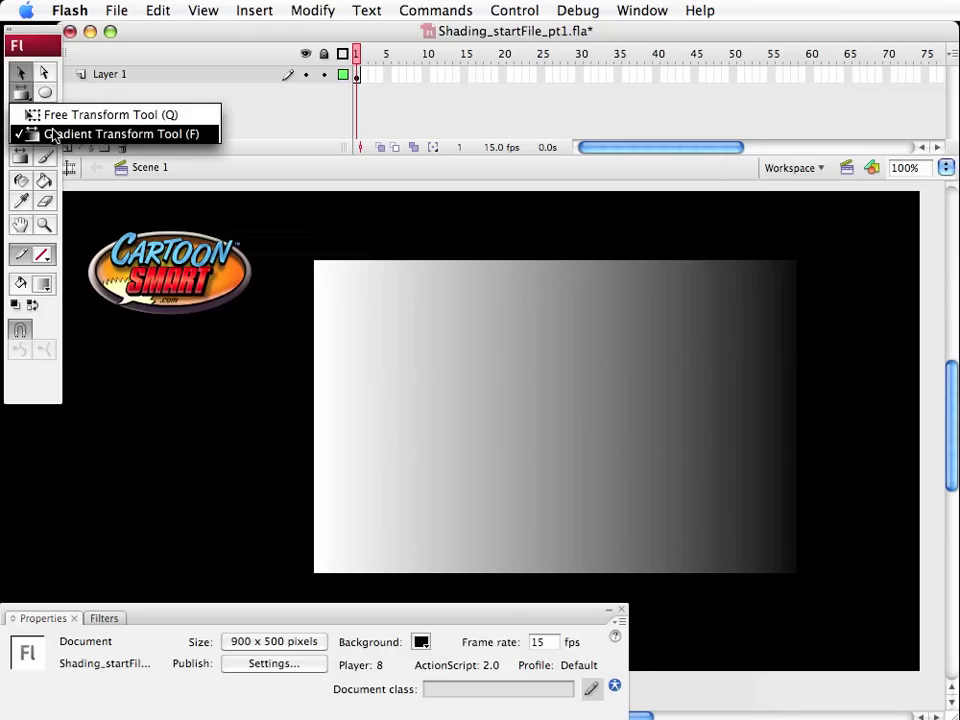
pyautogui.moveTo(55, 135)
pyautogui.mouseDown()
pyautogui.moveTo(30, 133)
pyautogui.moveTo(34, 100)
pyautogui.moveTo(45, 93)
pyautogui.moveTo(49, 115)
pyautogui.moveTo(25, 100)
pyautogui.moveTo(73, 114)
pyautogui.moveTo(70, 141)
pyautogui.mouseUp()
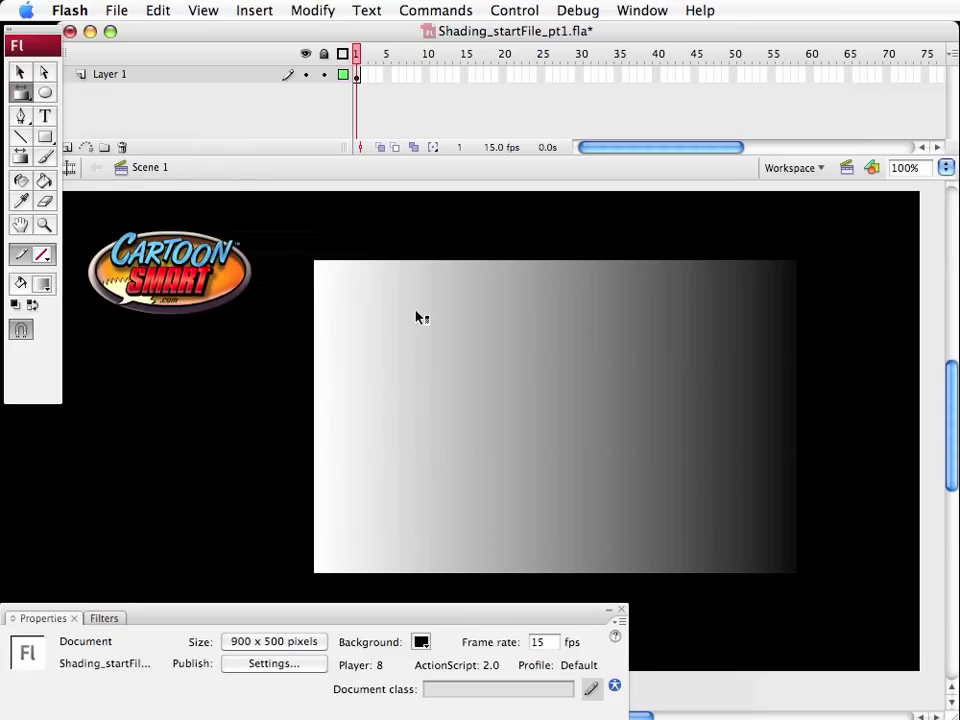
pyautogui.click(437, 369)
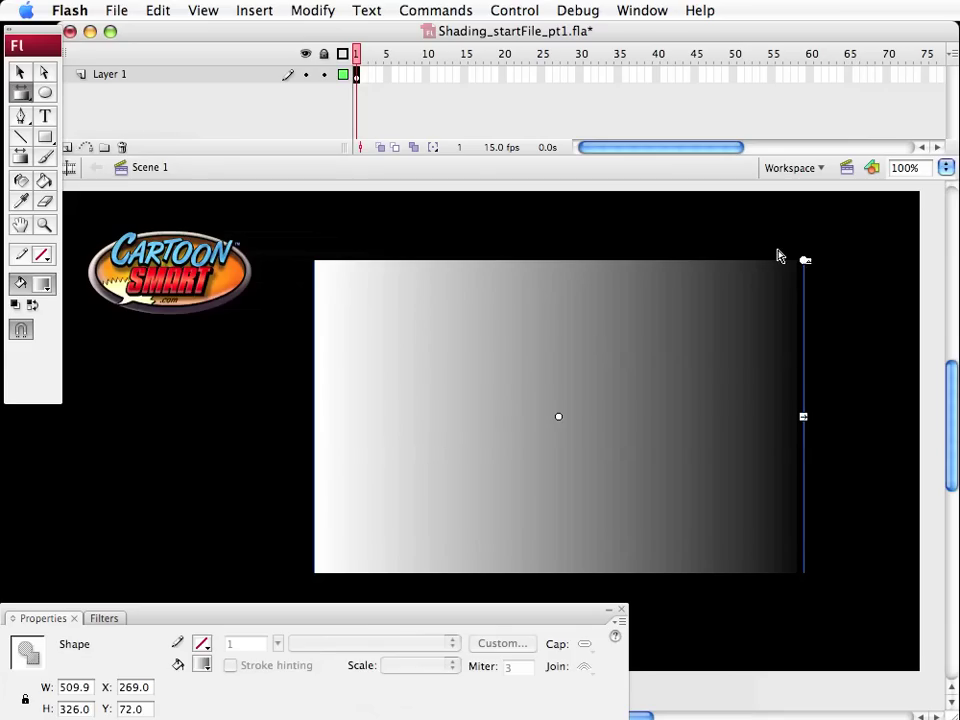
pyautogui.moveTo(806, 262); pyautogui.dragTo(415, 174)
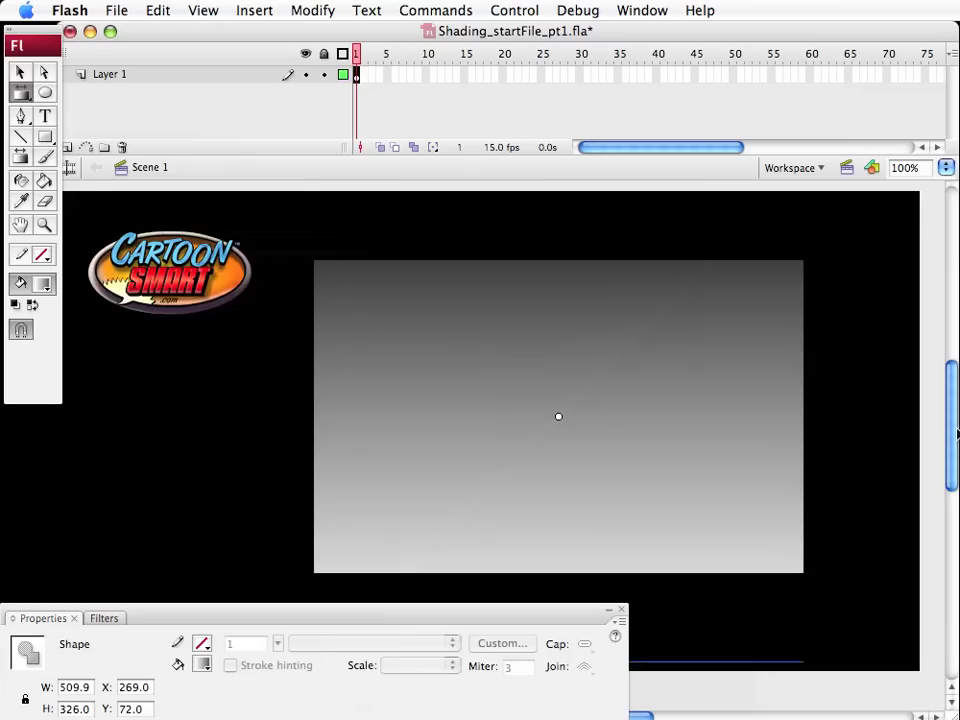
# Compress the rectangle's vertical gradient into a shorter band and shift its center slightly downward, then deselect the shape
pyautogui.scroll(5, 551, 259)
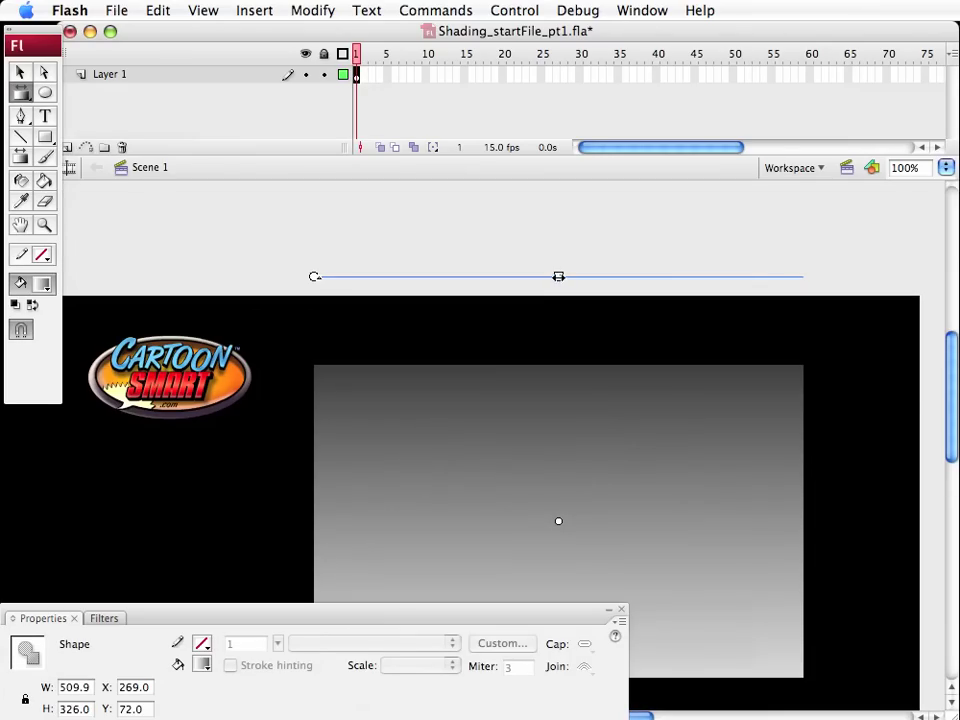
pyautogui.moveTo(558, 274); pyautogui.dragTo(546, 379)
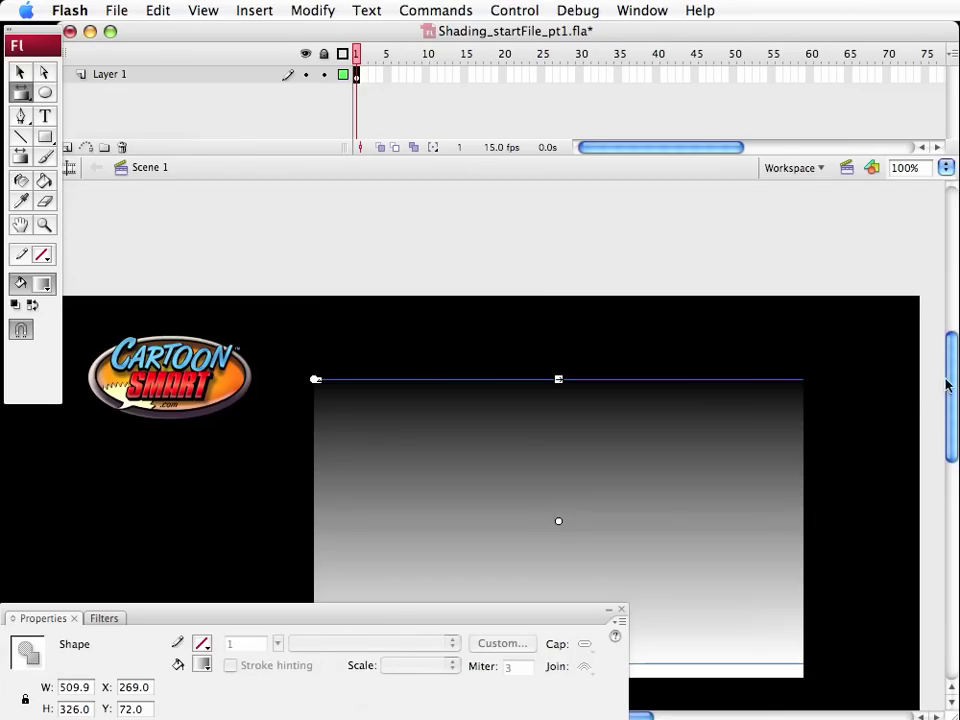
pyautogui.scroll(-4, 713, 292)
pyautogui.moveTo(559, 298); pyautogui.dragTo(560, 351)
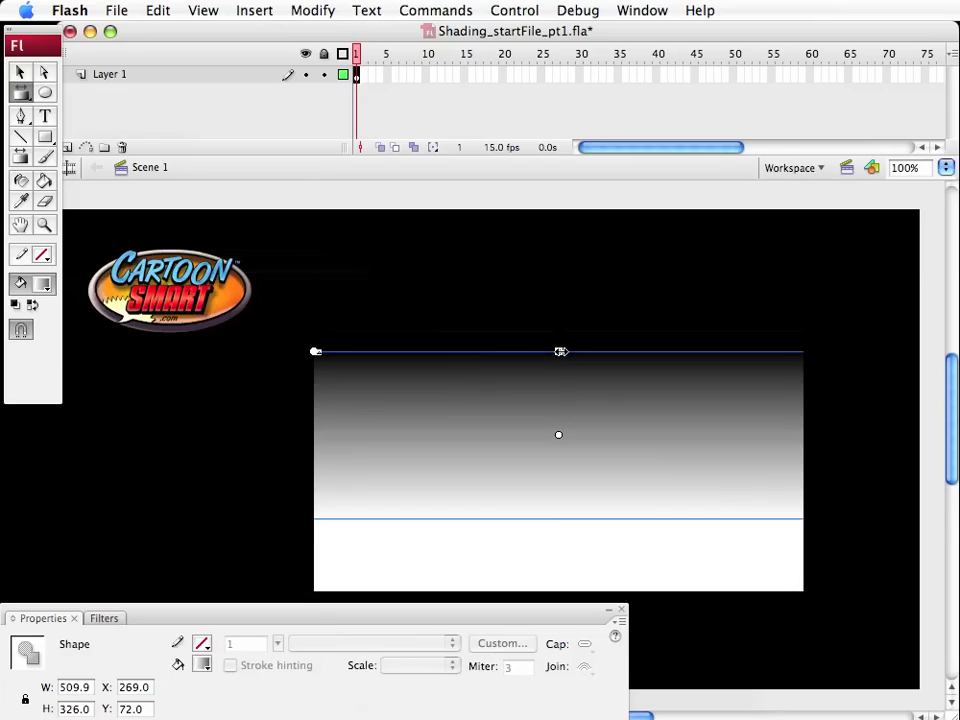
pyautogui.moveTo(557, 439); pyautogui.dragTo(557, 454)
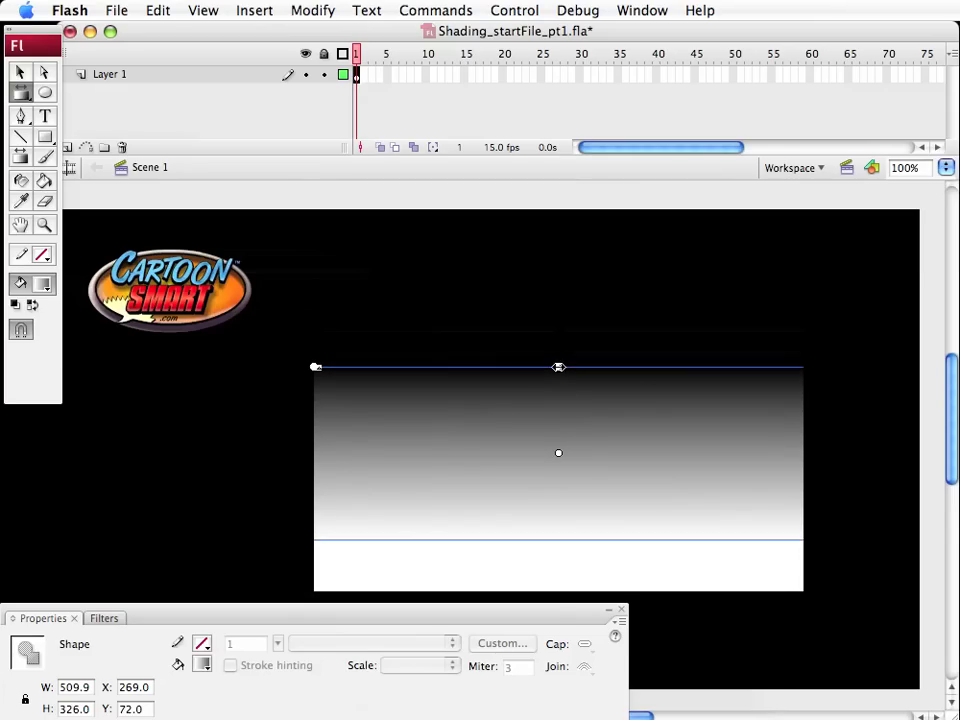
pyautogui.click(20, 72)
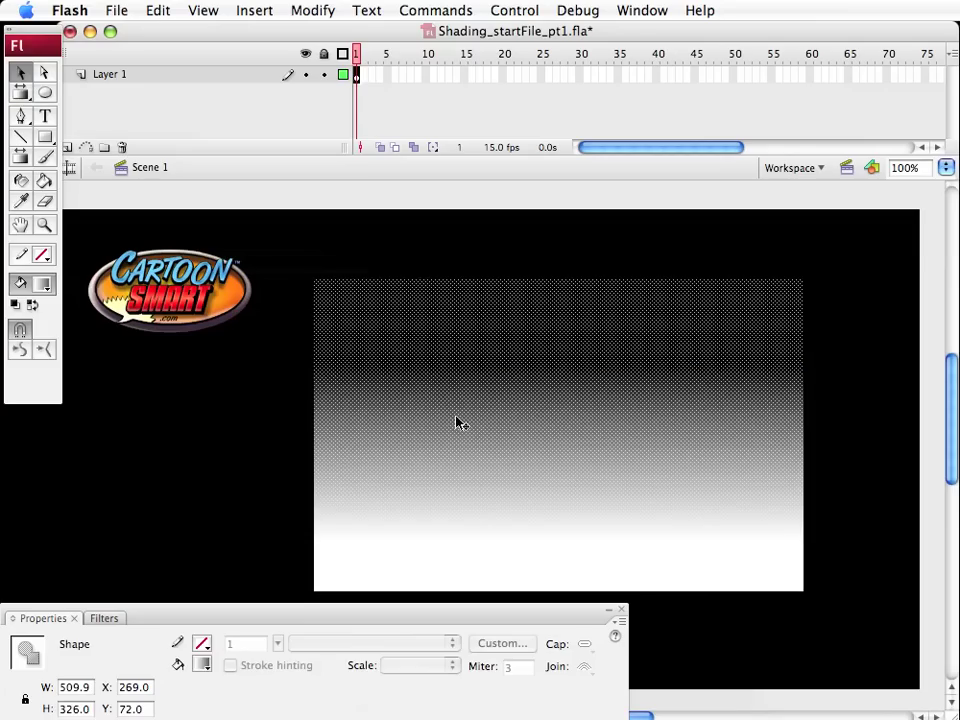
pyautogui.click(281, 373)
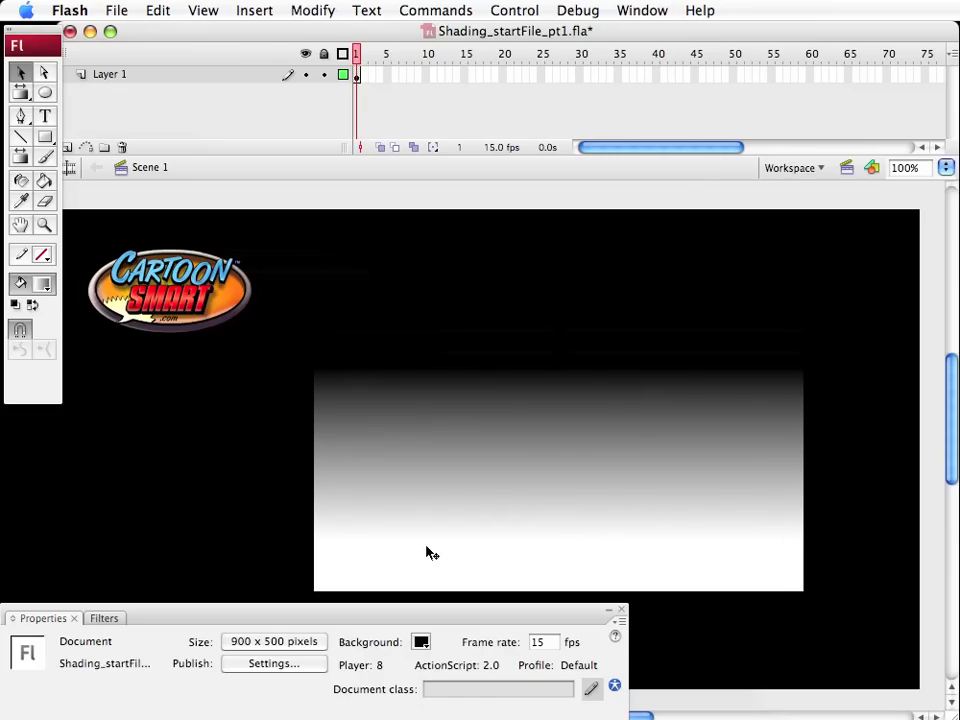
# Change the white end of the rectangle's linear gradient to blue #0066FF
pyautogui.click(468, 538)
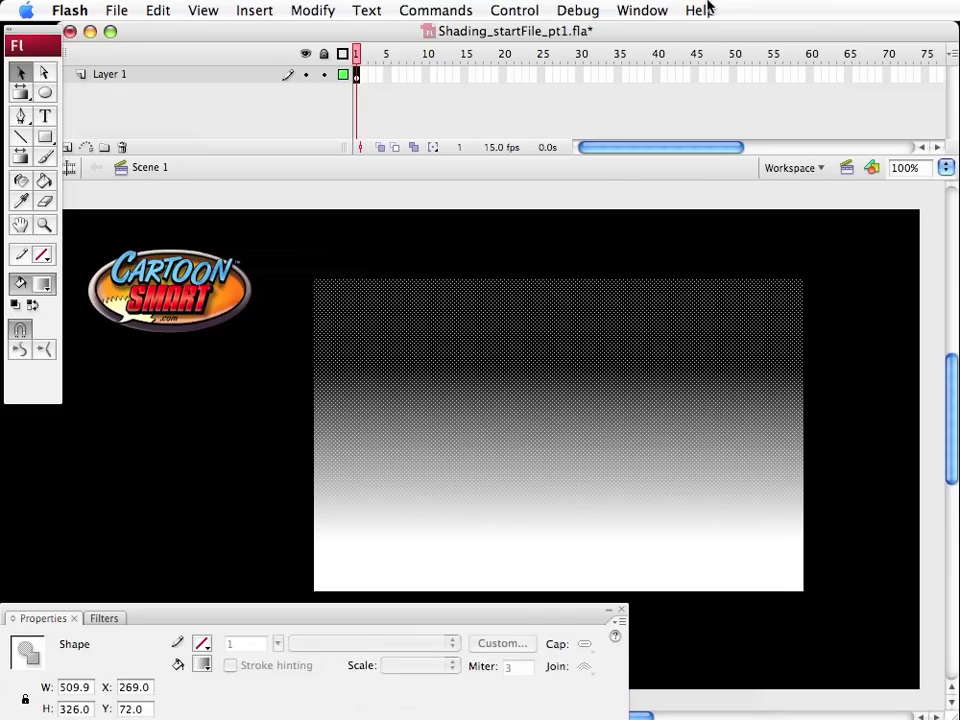
pyautogui.click(664, 8)
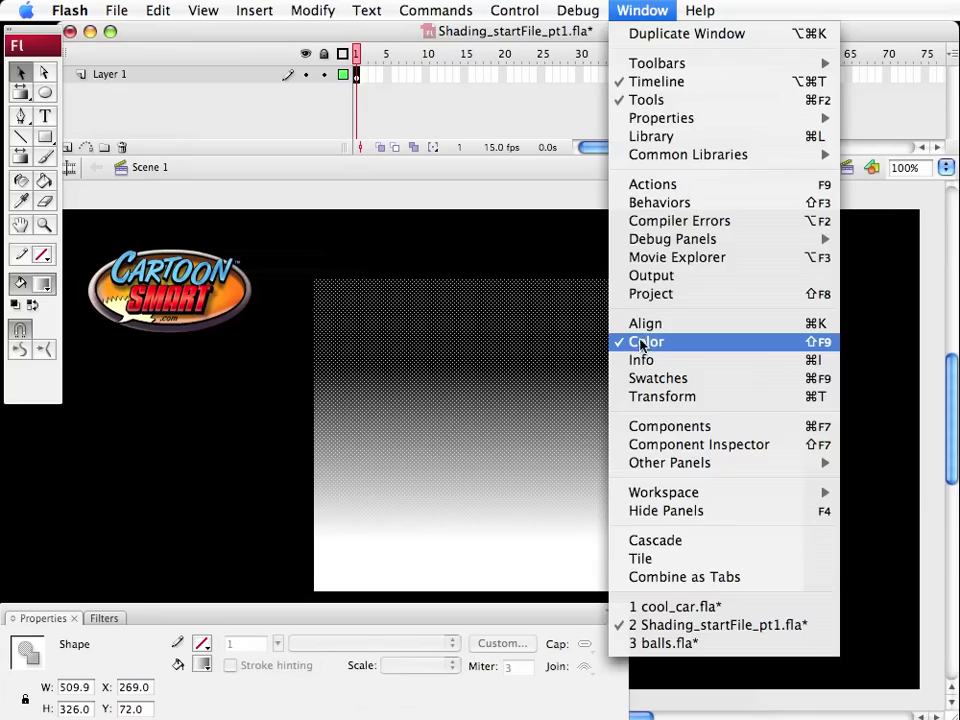
pyautogui.press('Escape')
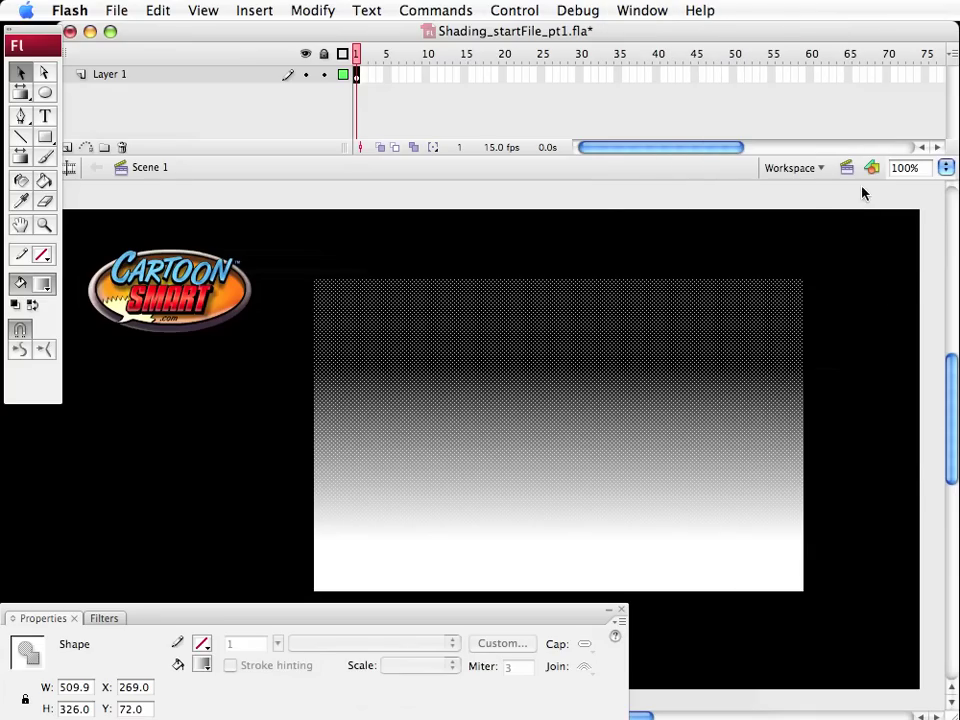
pyautogui.hotkey('shift', 'F9')
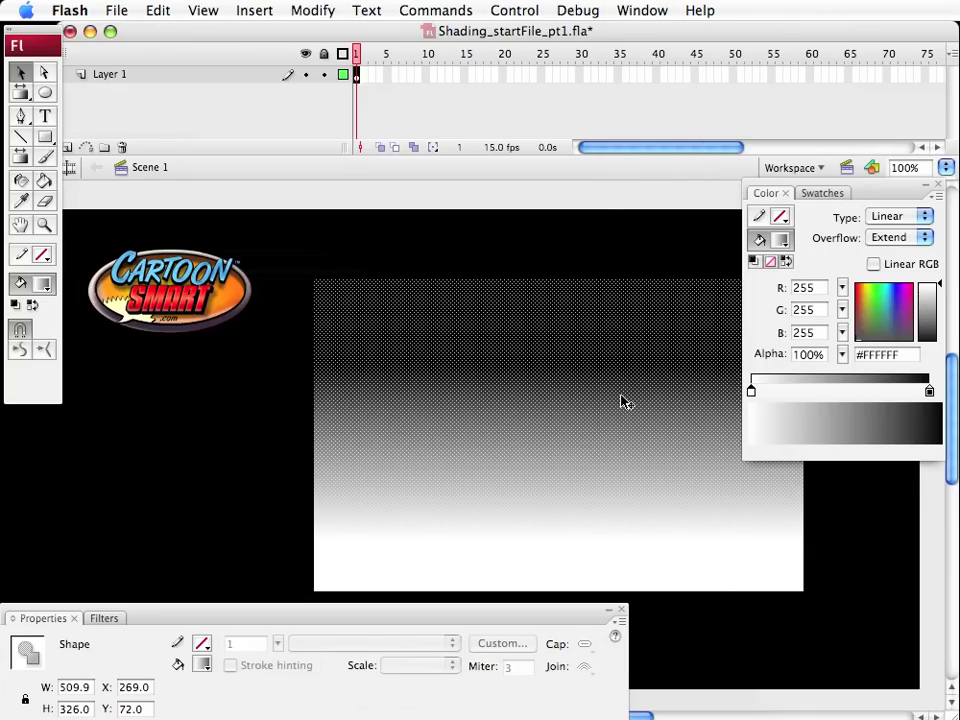
pyautogui.click(752, 392)
pyautogui.click(752, 392)
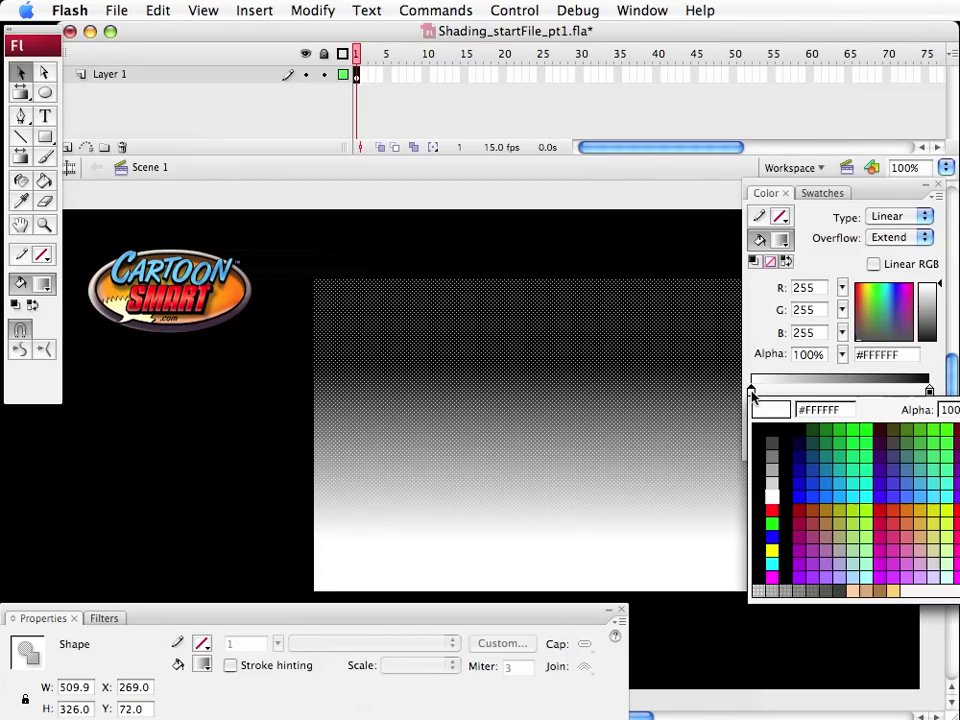
pyautogui.click(825, 494)
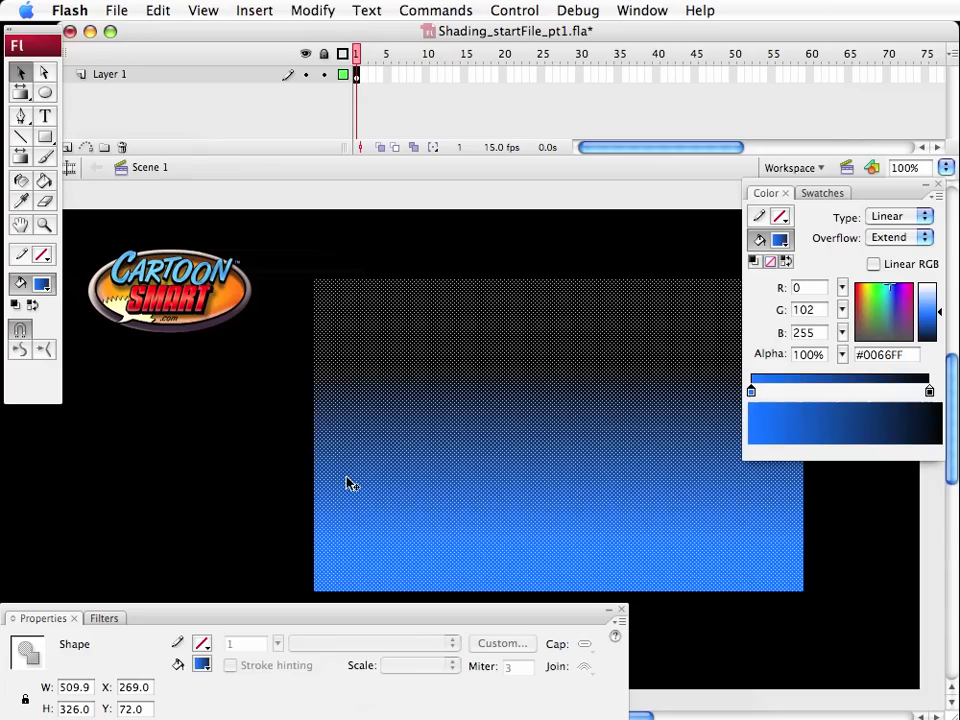
pyautogui.click(290, 474)
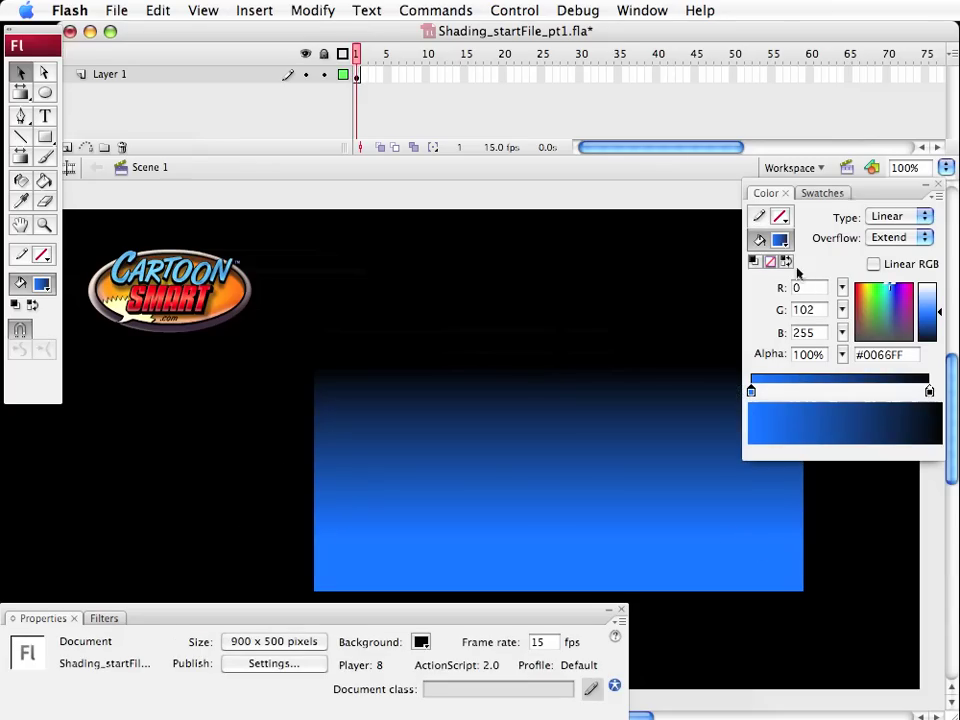
pyautogui.click(937, 184)
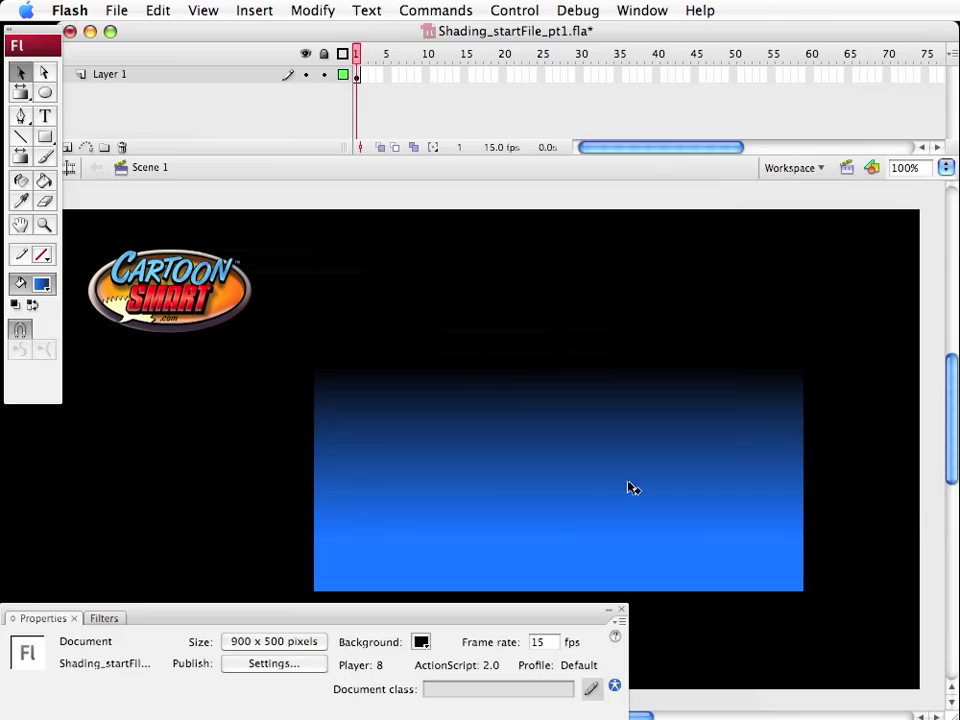
# Move the blue gradient rectangle slightly to the left on the stage and deselect it
pyautogui.click(539, 461)
pyautogui.moveTo(593, 462); pyautogui.dragTo(573, 462)
pyautogui.click(771, 265)
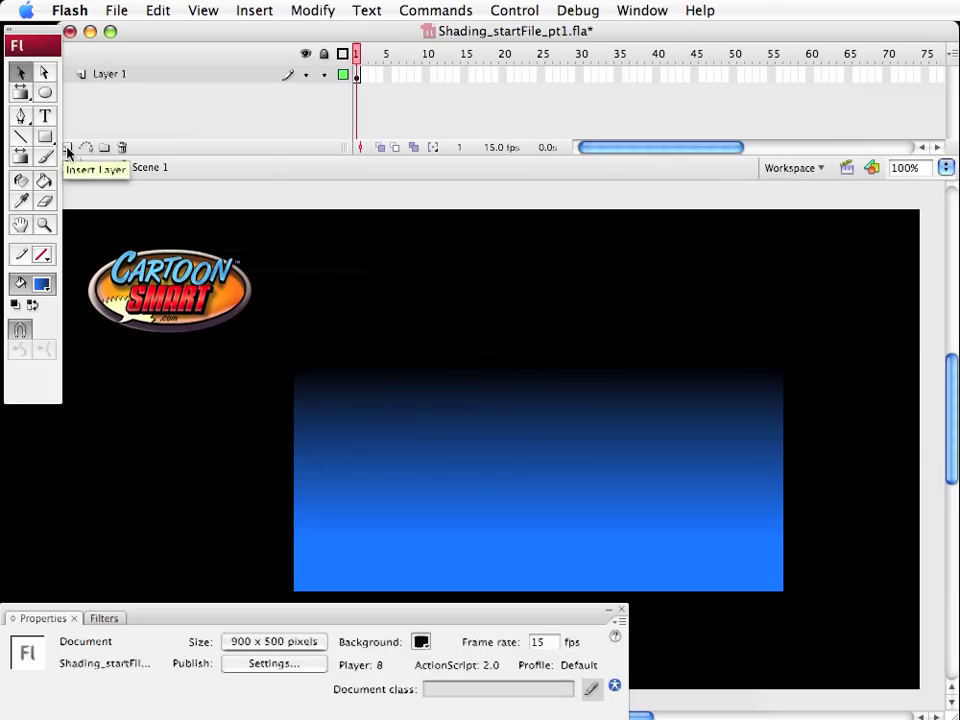
# Insert a new layer above Layer 1 and name it balll
pyautogui.click(68, 149)
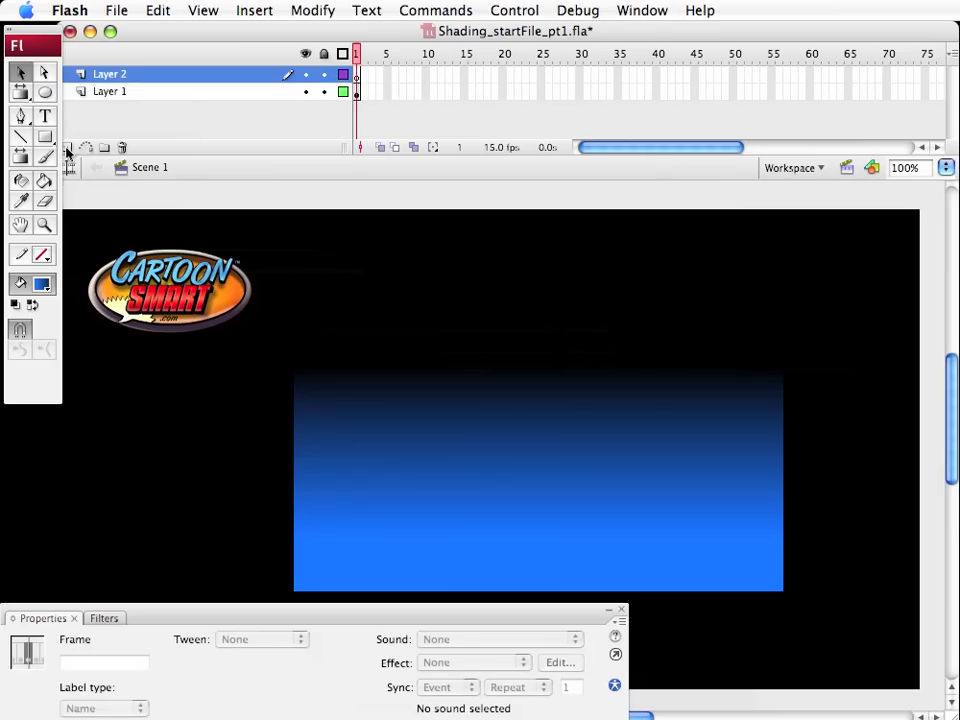
pyautogui.doubleClick(110, 74)
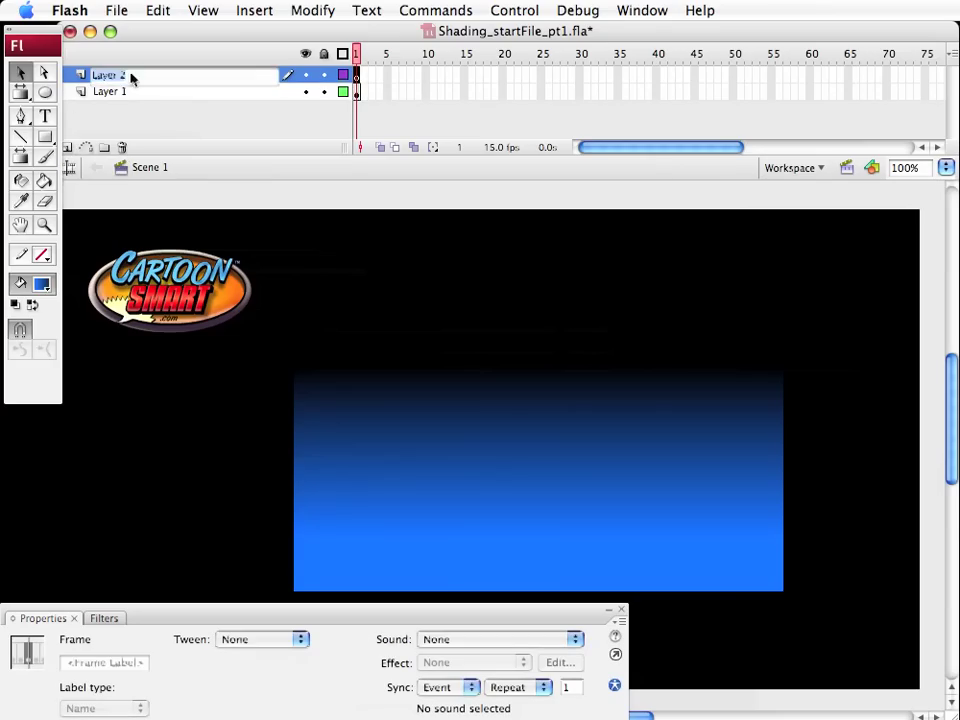
pyautogui.write('balll')
pyautogui.press('Return')
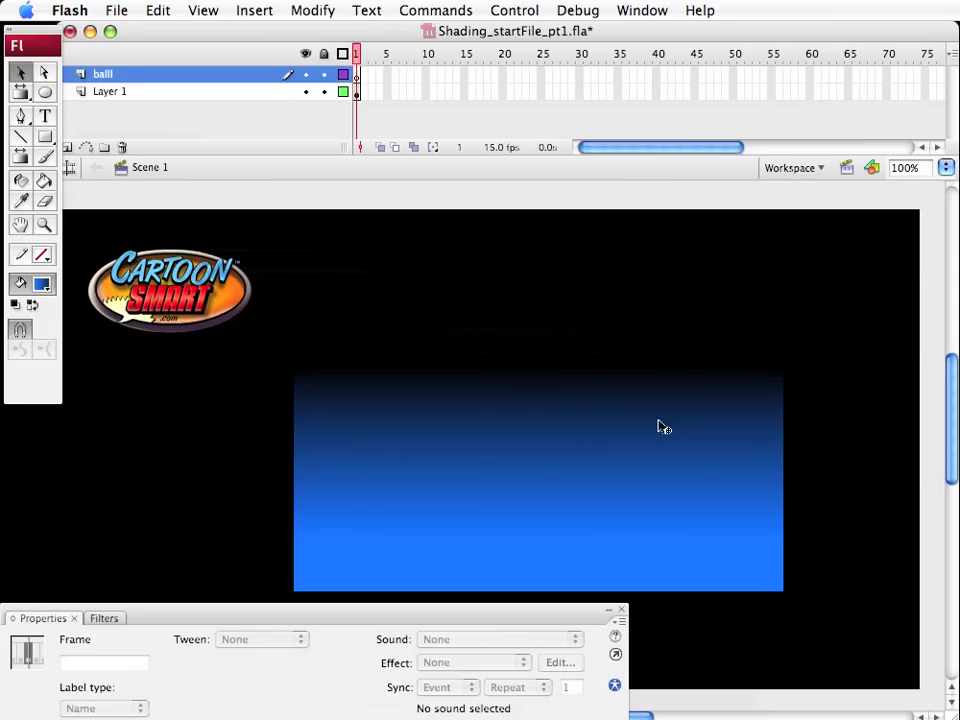
# Convert the blue gradient rectangle to a movie clip symbol named blue_floor
pyautogui.click(600, 455)
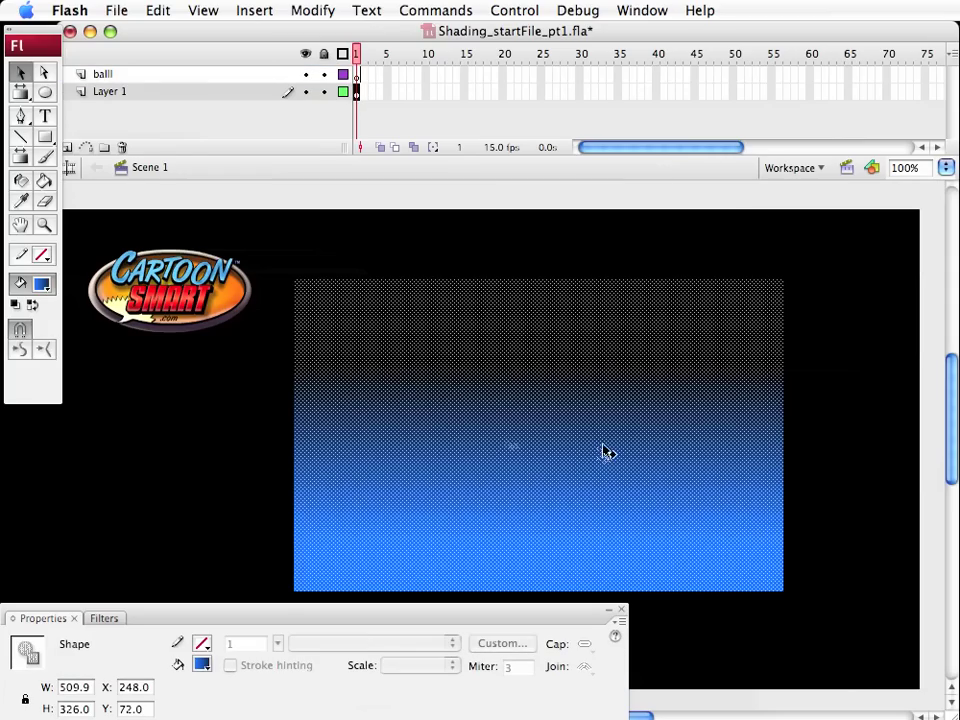
pyautogui.click(304, 12)
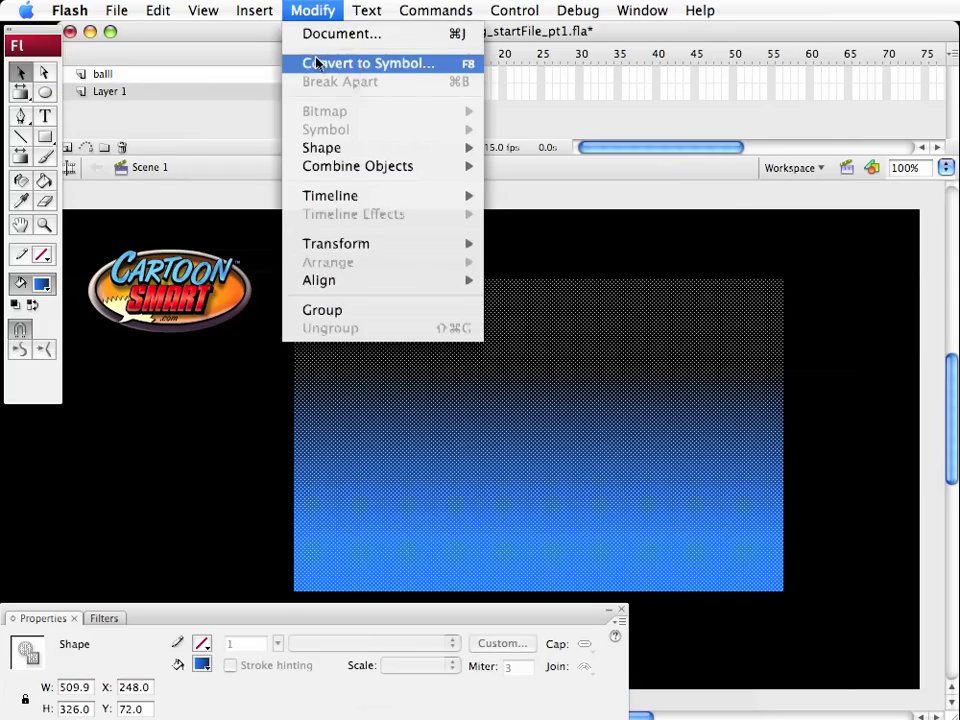
pyautogui.click(305, 63)
pyautogui.moveTo(822, 290); pyautogui.dragTo(478, 194)
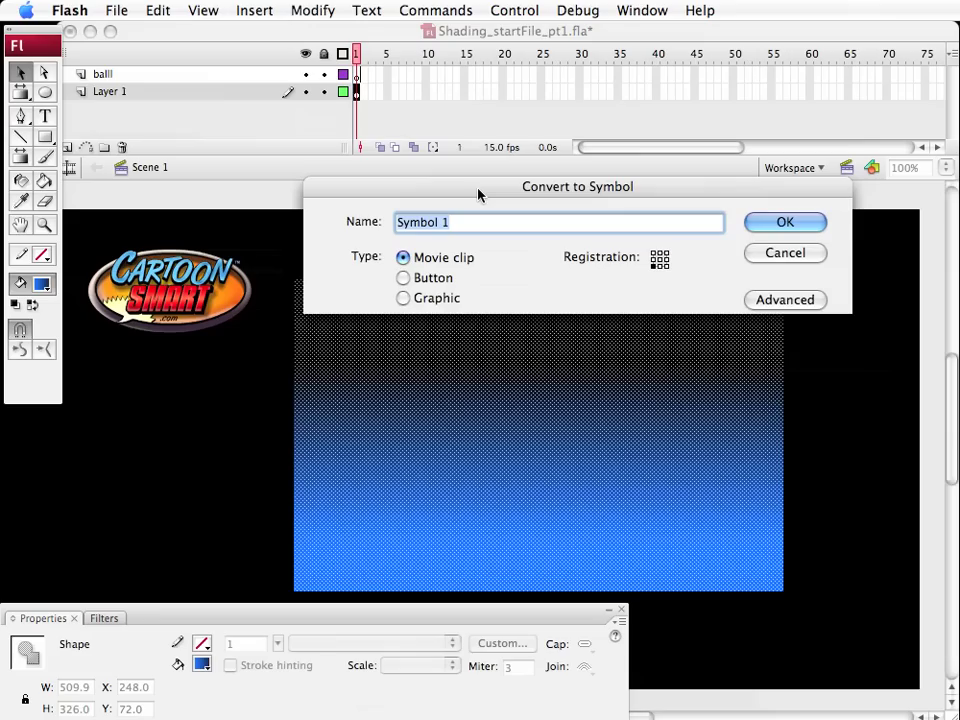
pyautogui.write('blur')
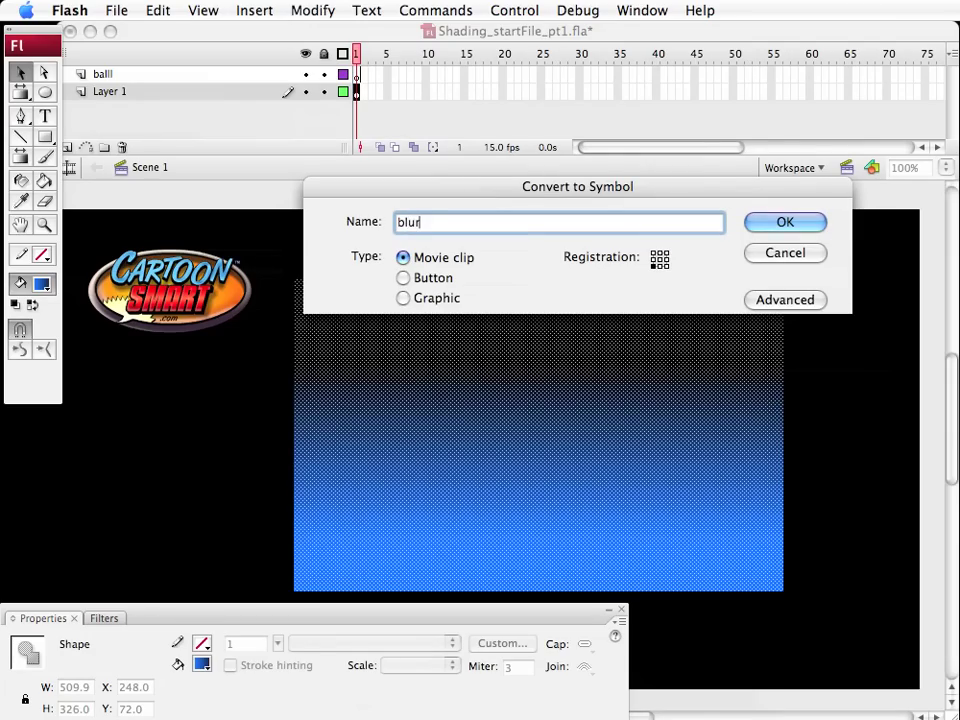
pyautogui.press('BackSpace')
pyautogui.write('e_floor')
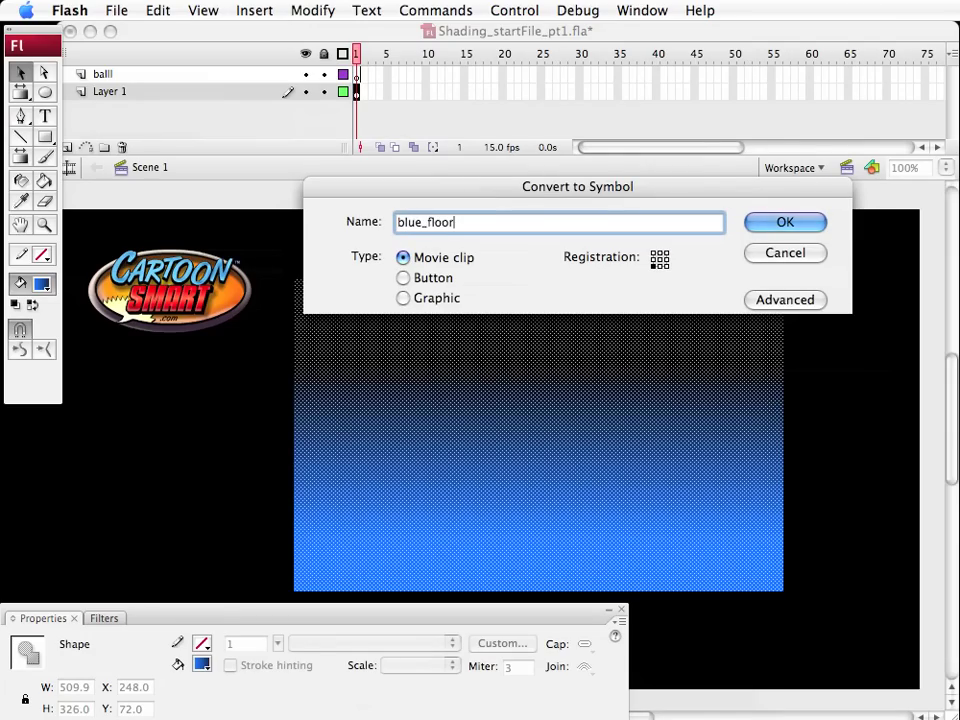
pyautogui.press('Return')
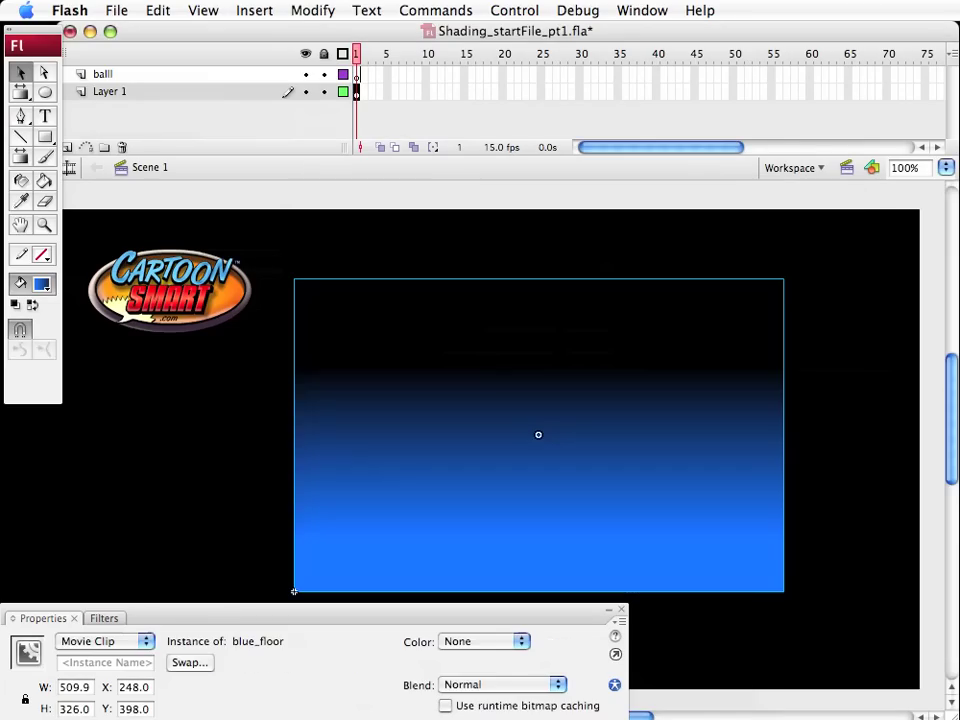
# Show the document's library and collapse the cs_logo folder to view the new blue_floor symbol
pyautogui.click(636, 10)
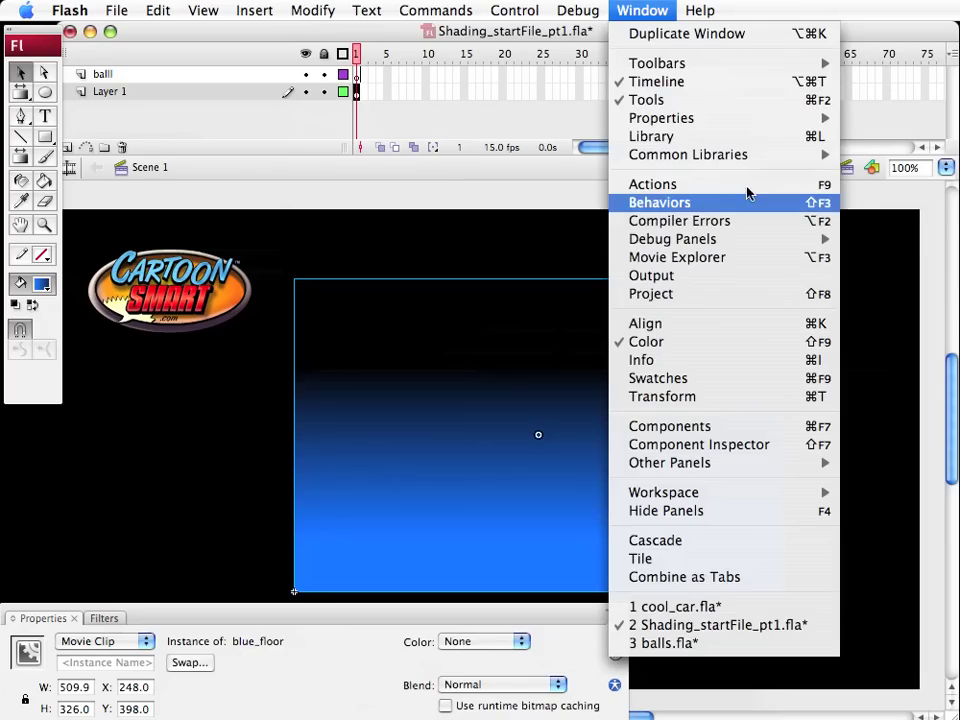
pyautogui.click(736, 138)
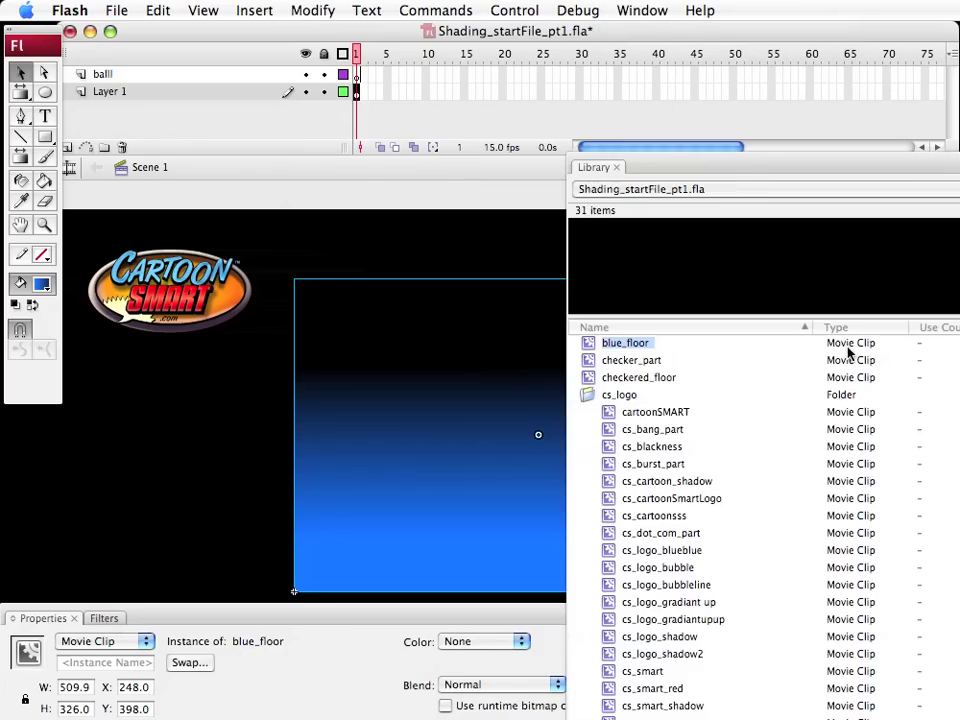
pyautogui.moveTo(743, 176); pyautogui.dragTo(761, 71)
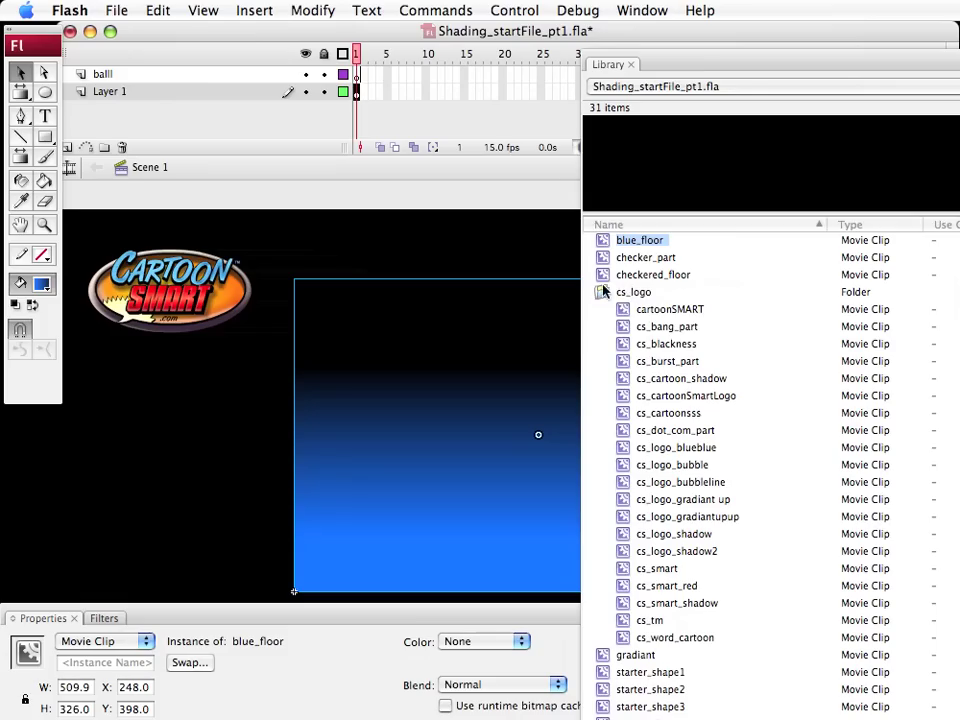
pyautogui.doubleClick(601, 292)
# Try placing a second blue_floor instance on the stage from the library, undo it, and close the library
pyautogui.click(615, 242)
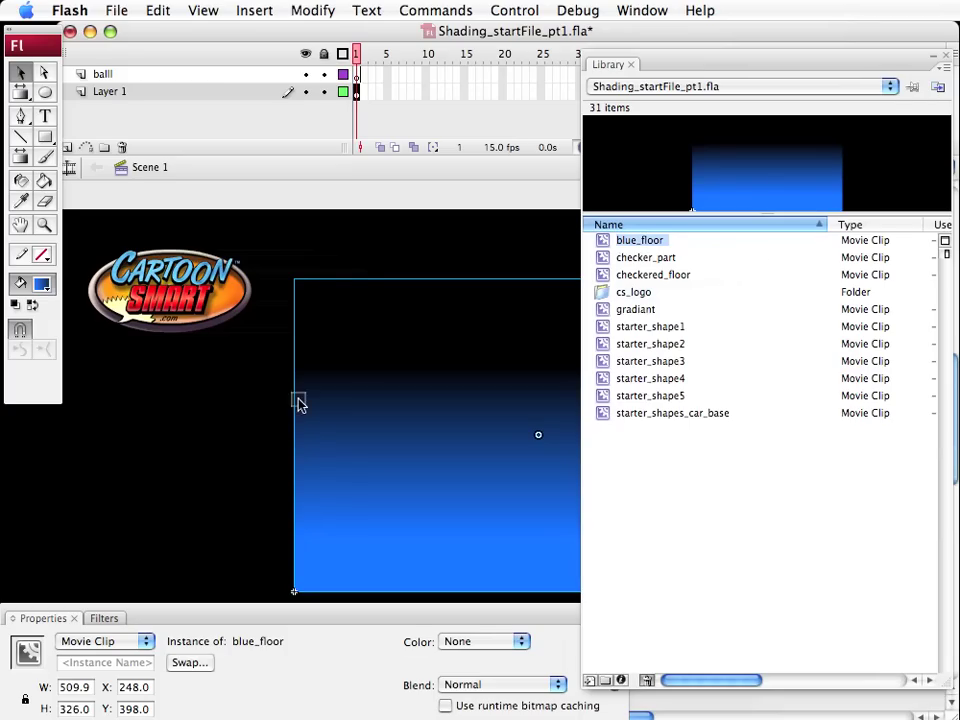
pyautogui.hotkey('ctrl', 'z')
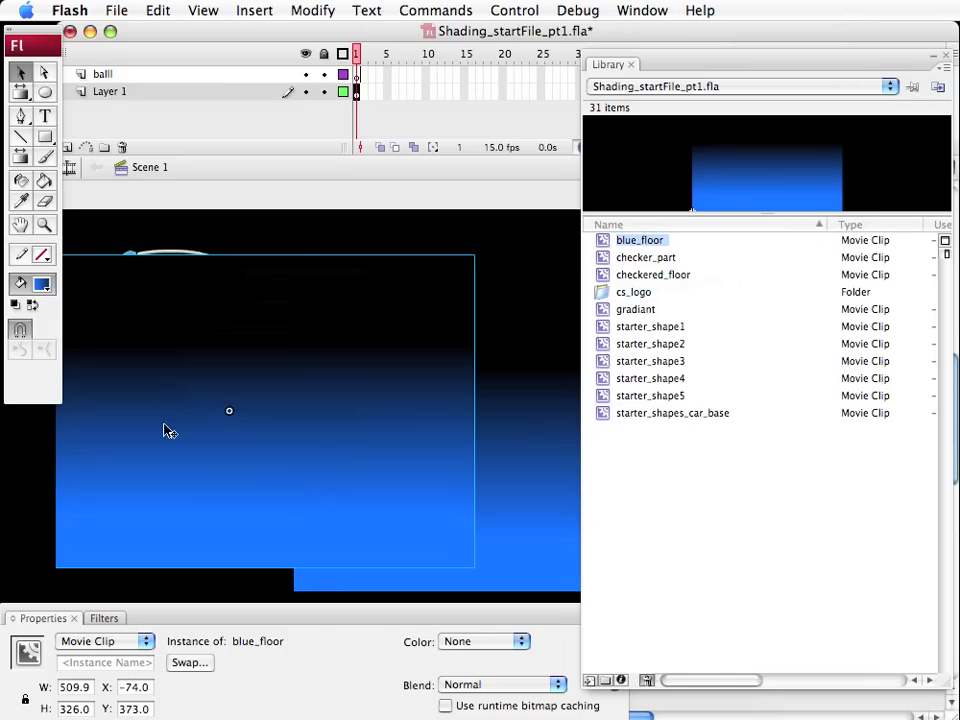
pyautogui.hotkey('ctrl', 'z')
pyautogui.click(631, 64)
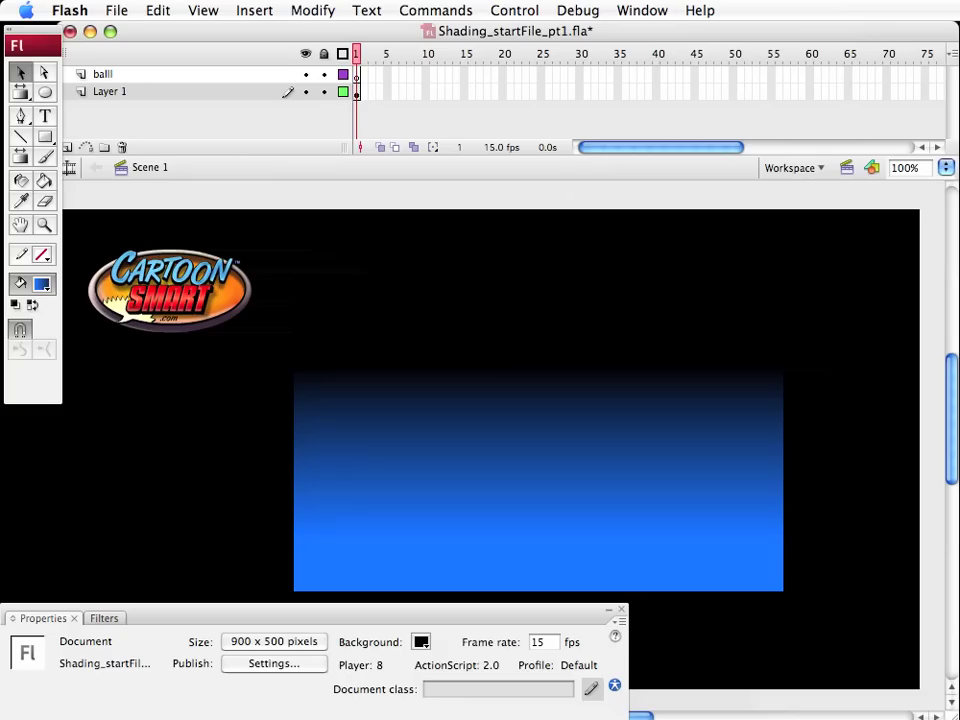
# Lock Layer 1 containing the blue floor and make frame 1 of the balll layer active
pyautogui.click(446, 444)
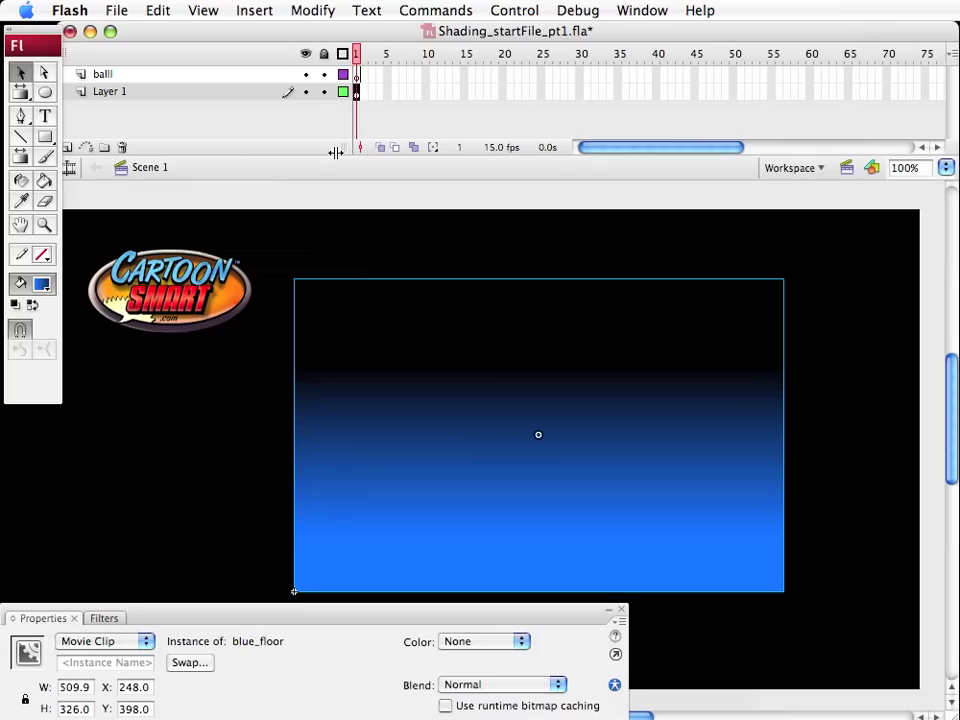
pyautogui.click(324, 92)
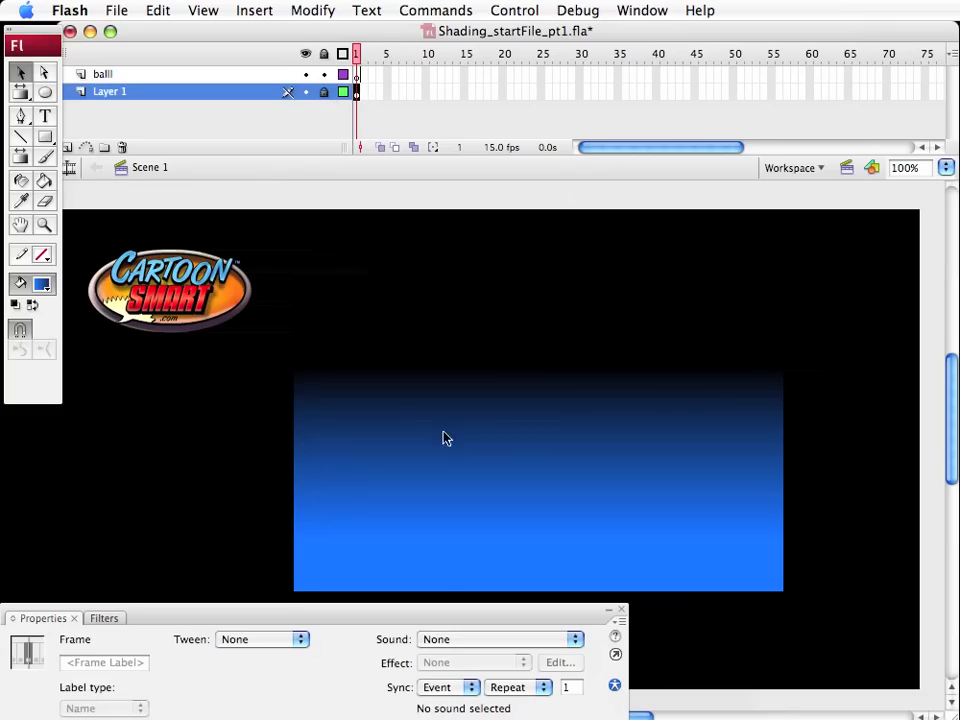
pyautogui.click(357, 75)
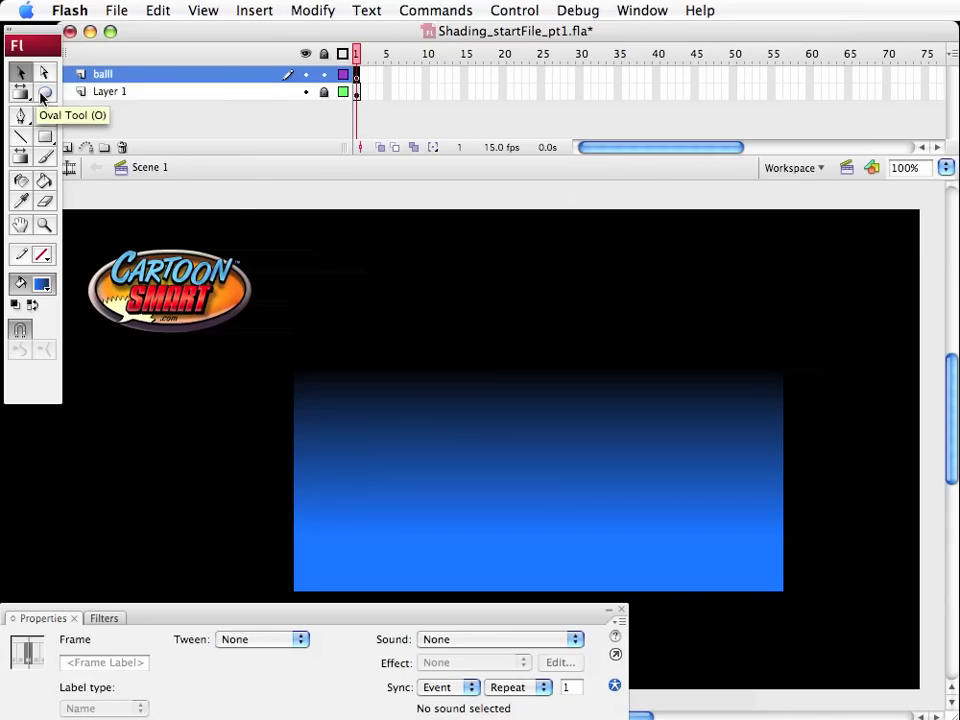
# Draw a solid black #000000 circle about 173 px wide without an outline over the blue floor using the Oval tool
pyautogui.moveTo(45, 137); pyautogui.dragTo(68, 181)
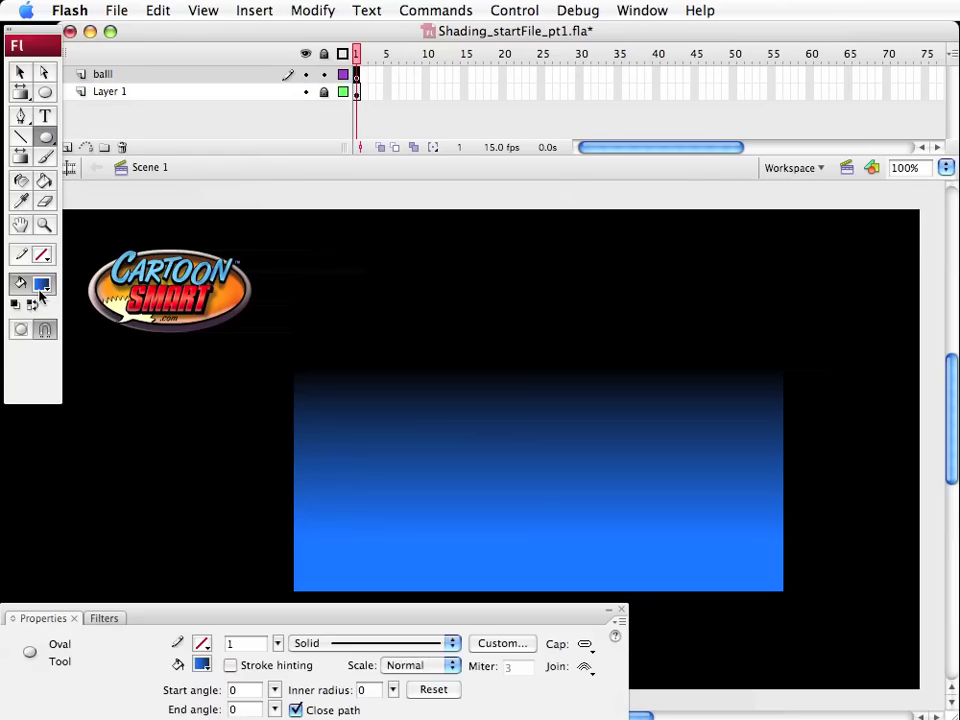
pyautogui.click(41, 284)
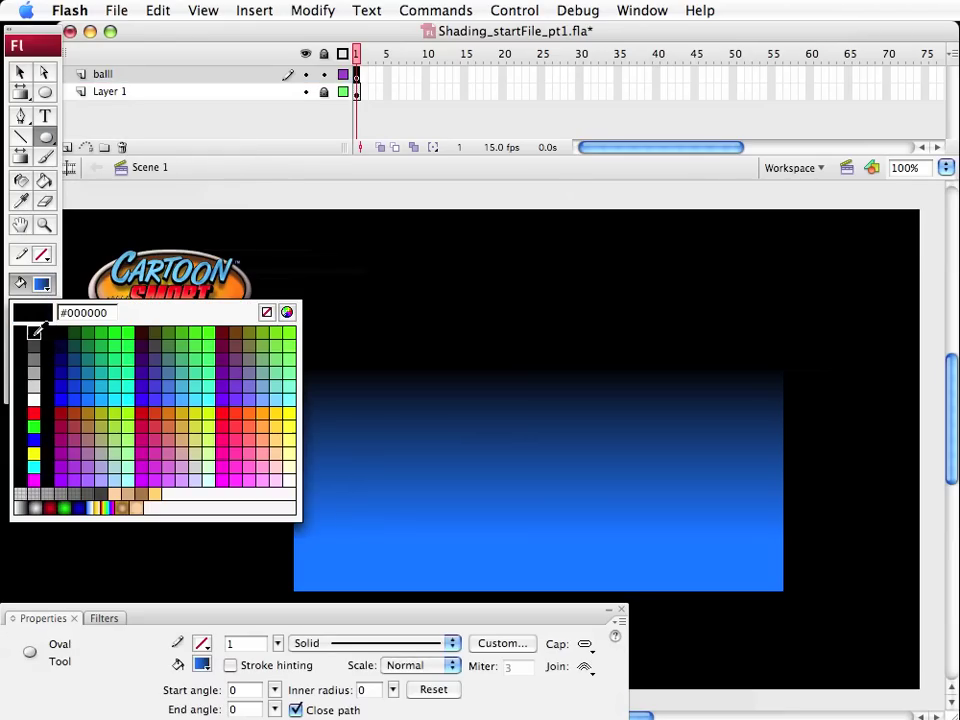
pyautogui.click(34, 333)
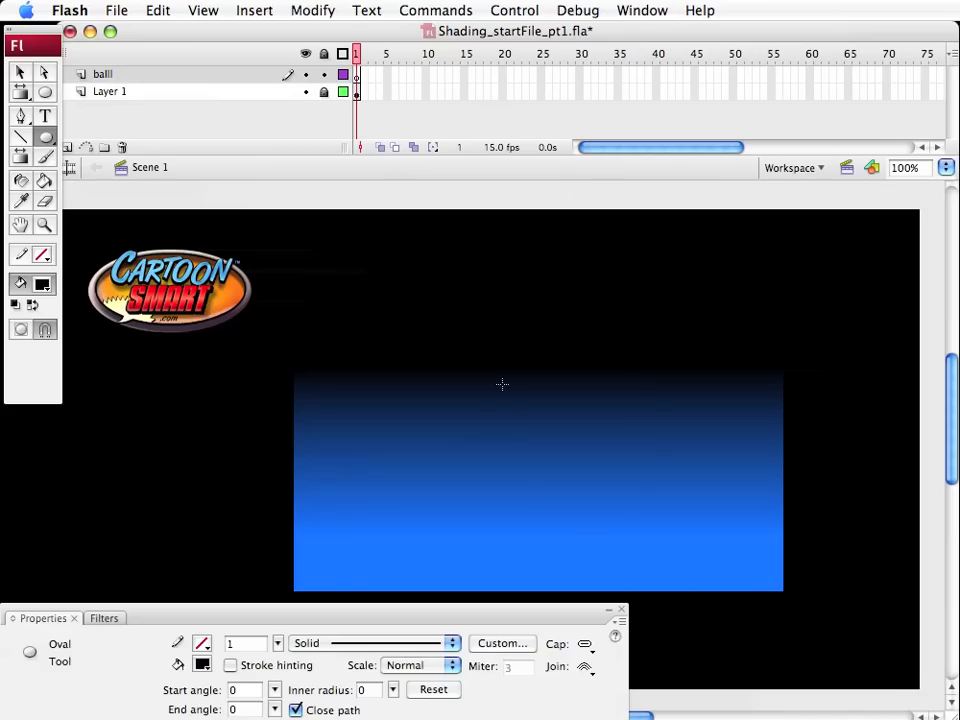
pyautogui.moveTo(497, 365); pyautogui.dragTo(663, 530)
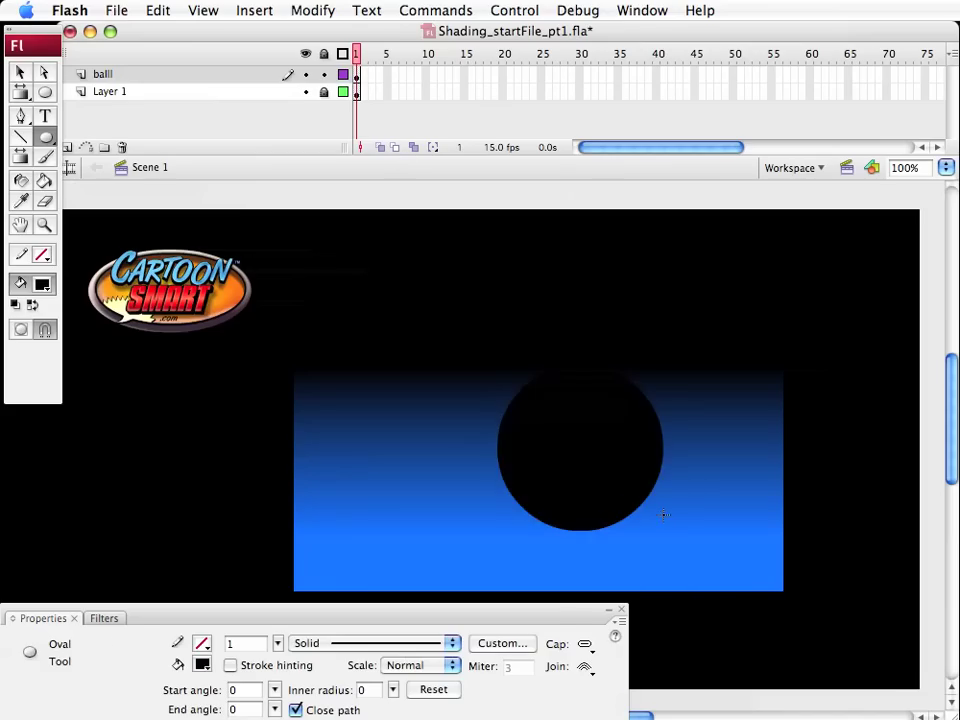
# Move the black circle left and slightly down to about X 412, Y 175
pyautogui.press('v')
pyautogui.click(602, 453)
pyautogui.hotkey('shift', 'Left')
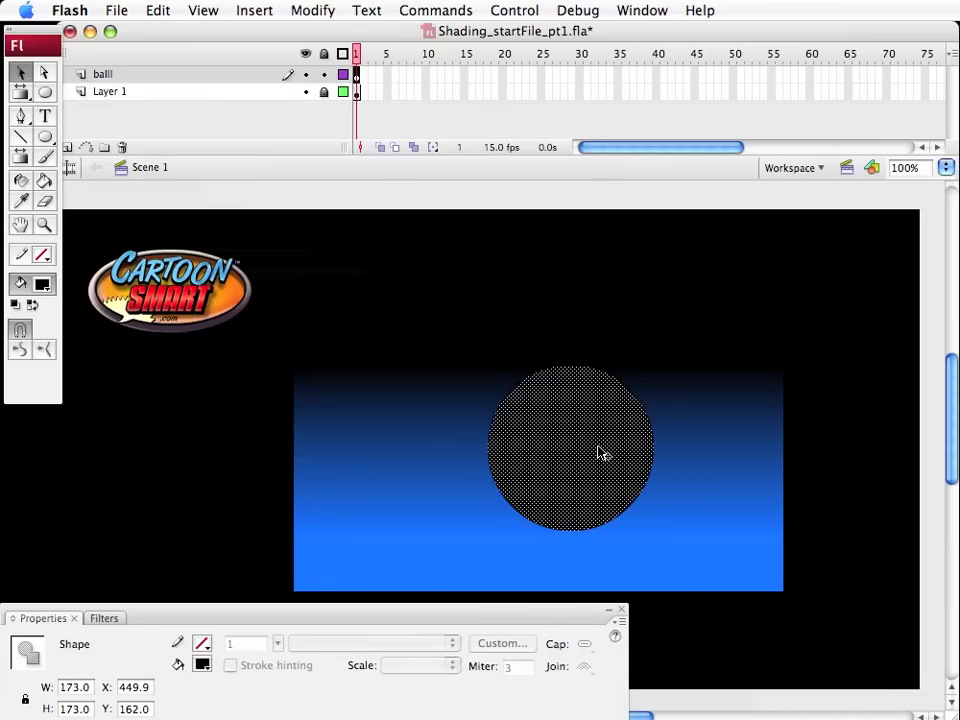
pyautogui.hotkey('shift', 'Left')
pyautogui.hotkey('shift', 'Left')
pyautogui.hotkey('shift', 'Left')
pyautogui.hotkey('shift', 'Left')
pyautogui.hotkey('shift', 'Down')
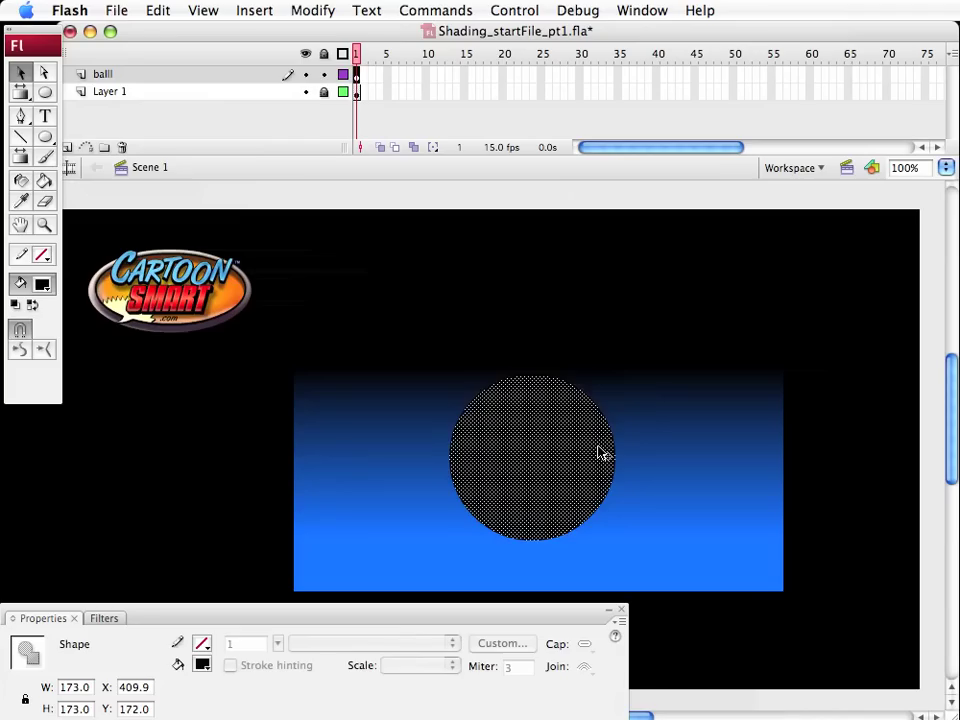
pyautogui.press('Down')
pyautogui.press('Down')
pyautogui.press('Down')
pyautogui.press('Right')
pyautogui.press('Right')
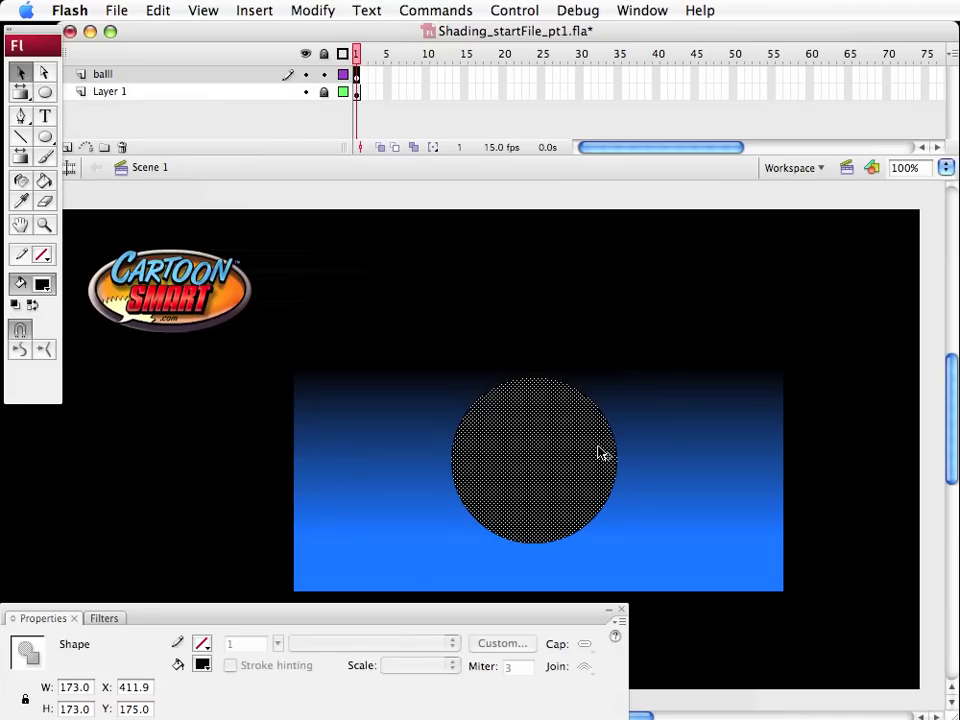
# Scale the black circle down proportionally to about 156 px across with the Free Transform tool
pyautogui.press('q')
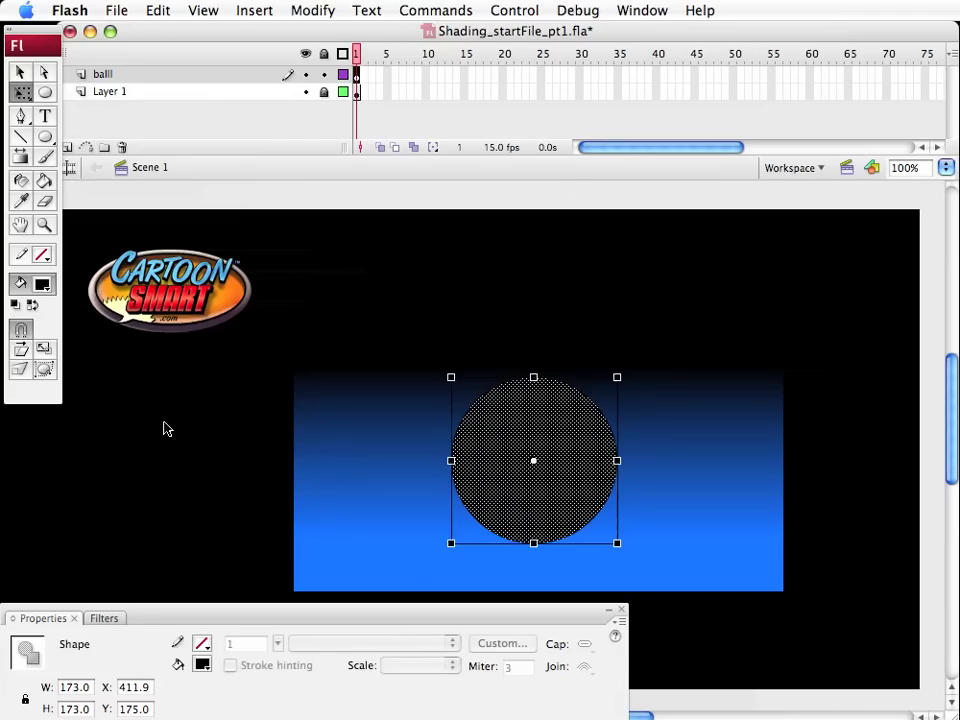
pyautogui.press('Escape')
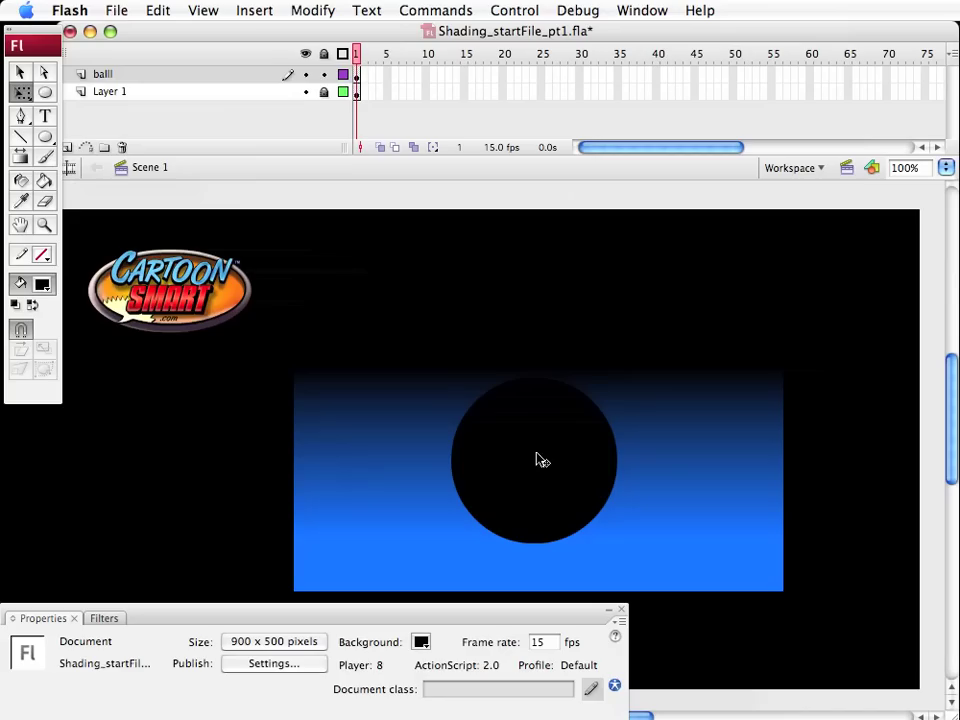
pyautogui.click(22, 92)
pyautogui.click(60, 114)
pyautogui.click(553, 463)
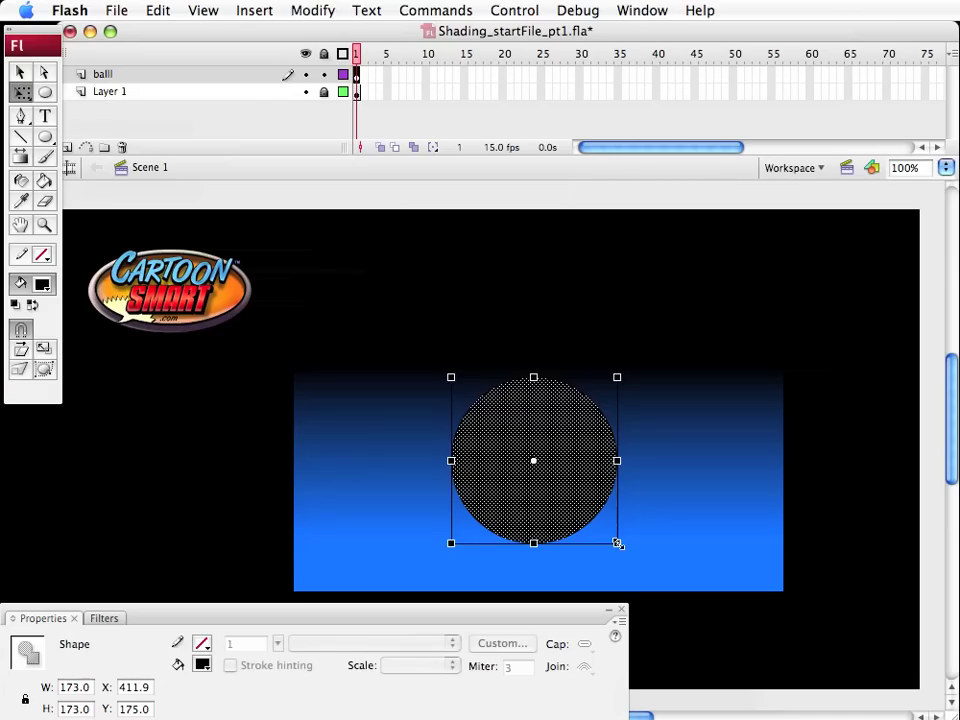
pyautogui.moveTo(618, 543); pyautogui.dragTo(601, 527)
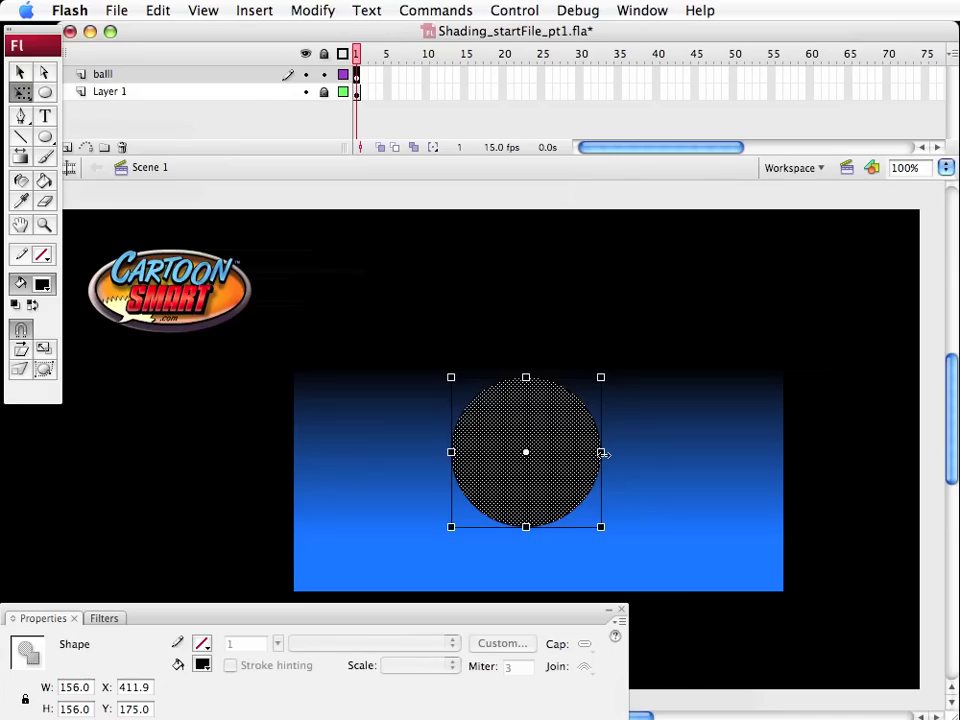
# Try stretching the circle sideways and downward, undo both stretches, and deselect it
pyautogui.moveTo(602, 452); pyautogui.dragTo(718, 452)
pyautogui.hotkey('ctrl', 'z')
pyautogui.moveTo(522, 533); pyautogui.dragTo(525, 568)
pyautogui.hotkey('ctrl', 'z')
pyautogui.click(223, 527)
# Nudge the black circle right and down to about X 423, Y 194 on the blue floor, and deselect it
pyautogui.press('v')
pyautogui.click(555, 452)
pyautogui.press('Down')
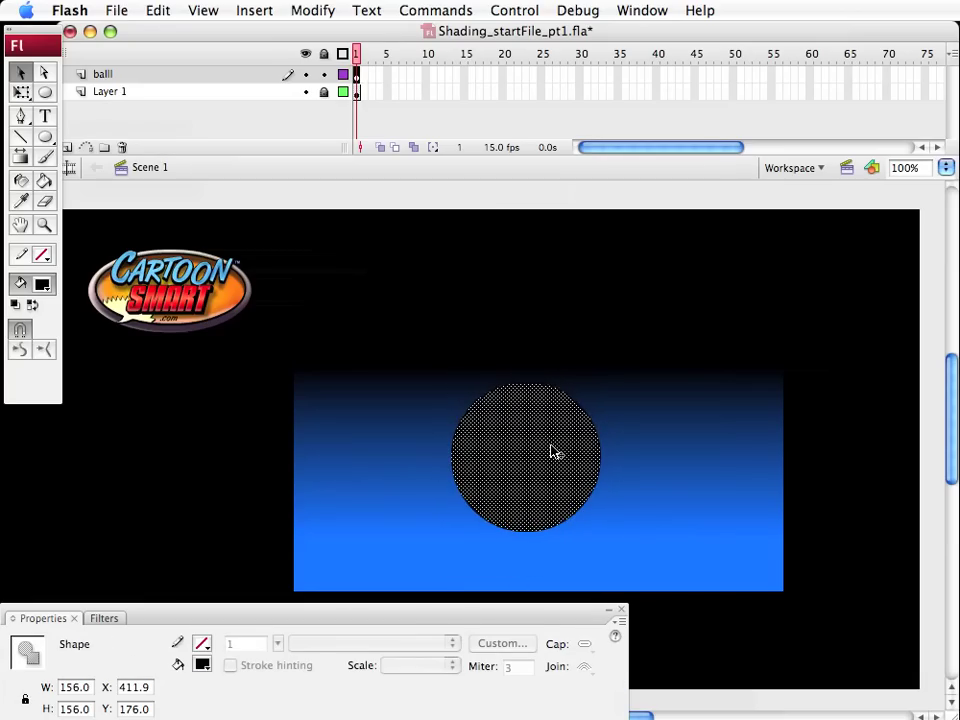
pyautogui.press('Down')
pyautogui.press('Down')
pyautogui.press('Down')
pyautogui.press('Down')
pyautogui.press('Down')
pyautogui.press('Down')
pyautogui.press('Right')
pyautogui.press('Right')
pyautogui.press('Right')
pyautogui.press('Right')
pyautogui.press('Down')
pyautogui.press('Down')
pyautogui.press('Down')
pyautogui.press('Down')
pyautogui.press('Right')
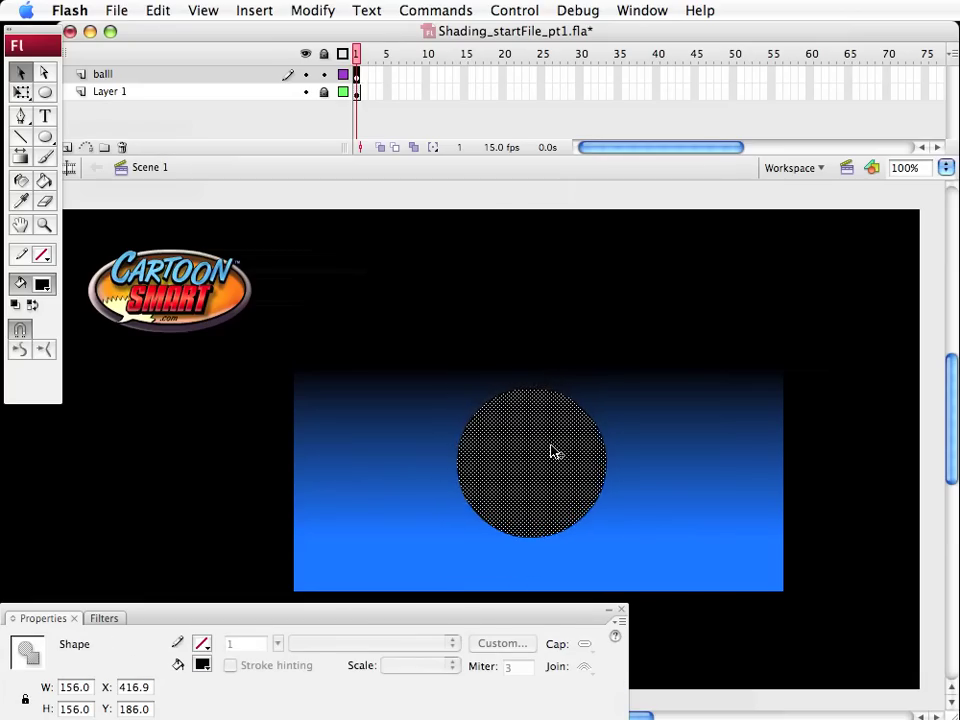
pyautogui.press('Right')
pyautogui.press('Left')
pyautogui.press('Right')
pyautogui.press('Right')
pyautogui.press('Right')
pyautogui.press('Right')
pyautogui.press('Right')
pyautogui.press('Right')
pyautogui.press('Down')
pyautogui.press('Down')
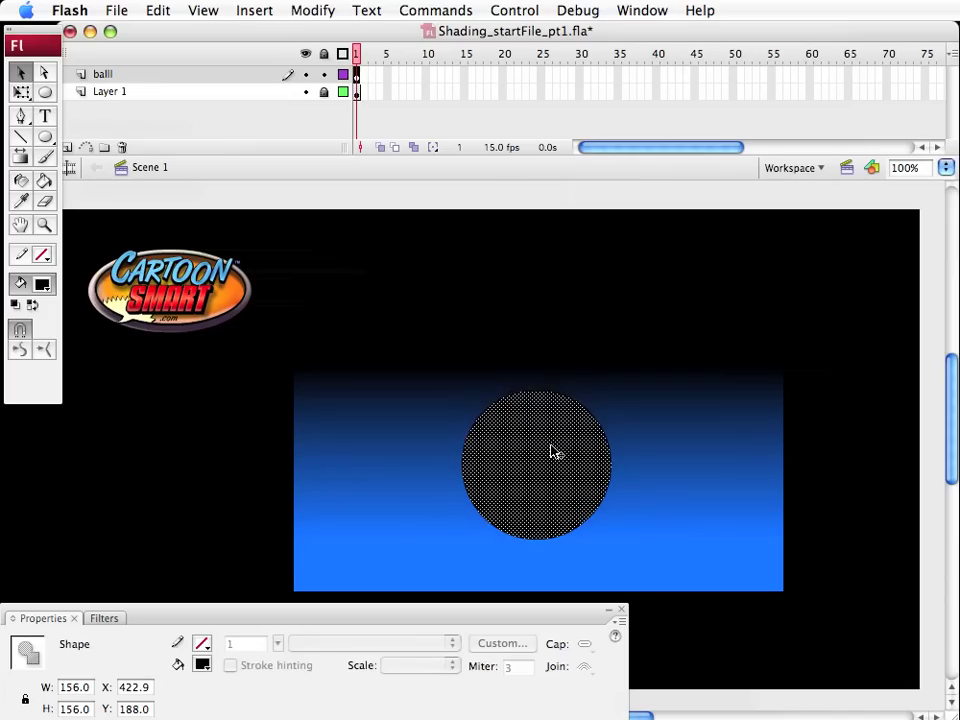
pyautogui.press('Left')
pyautogui.press('Down')
pyautogui.press('Down')
pyautogui.press('Down')
pyautogui.press('Down')
pyautogui.press('Down')
pyautogui.press('Down')
pyautogui.press('Right')
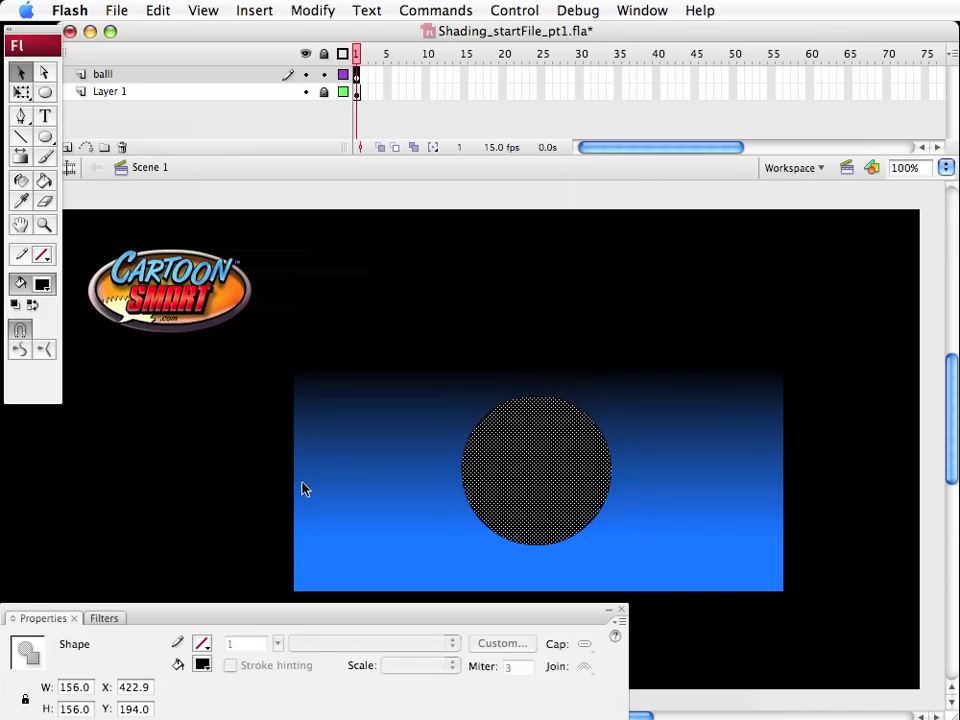
pyautogui.click(236, 499)
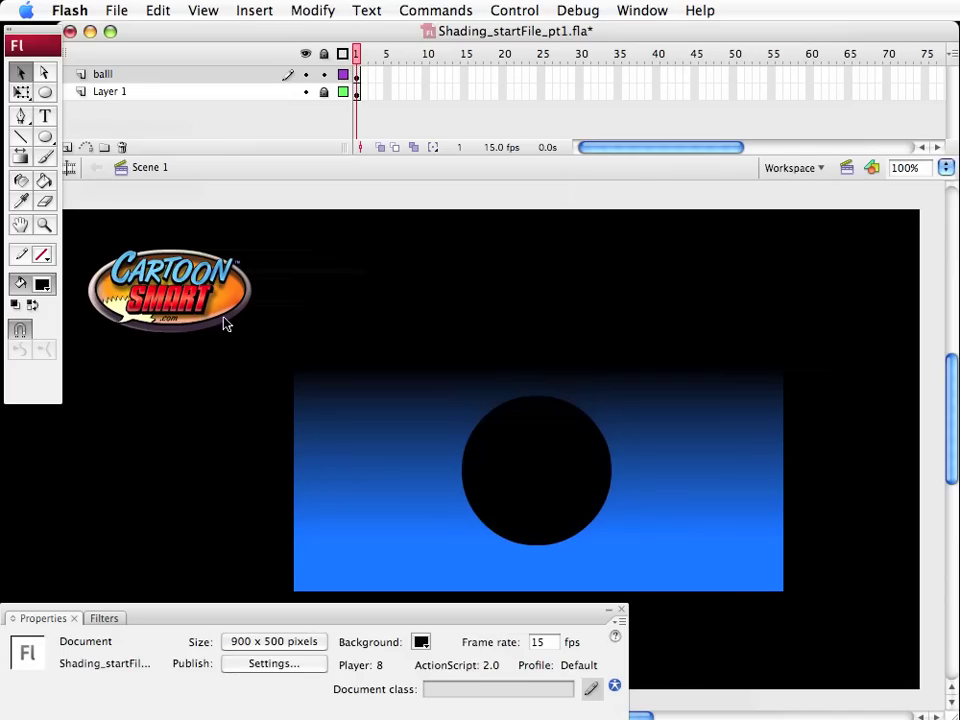
# Fill the black circle with the preset white-to-black radial gradient using the Paint Bucket, placing the highlight slightly above its centre
pyautogui.click(46, 183)
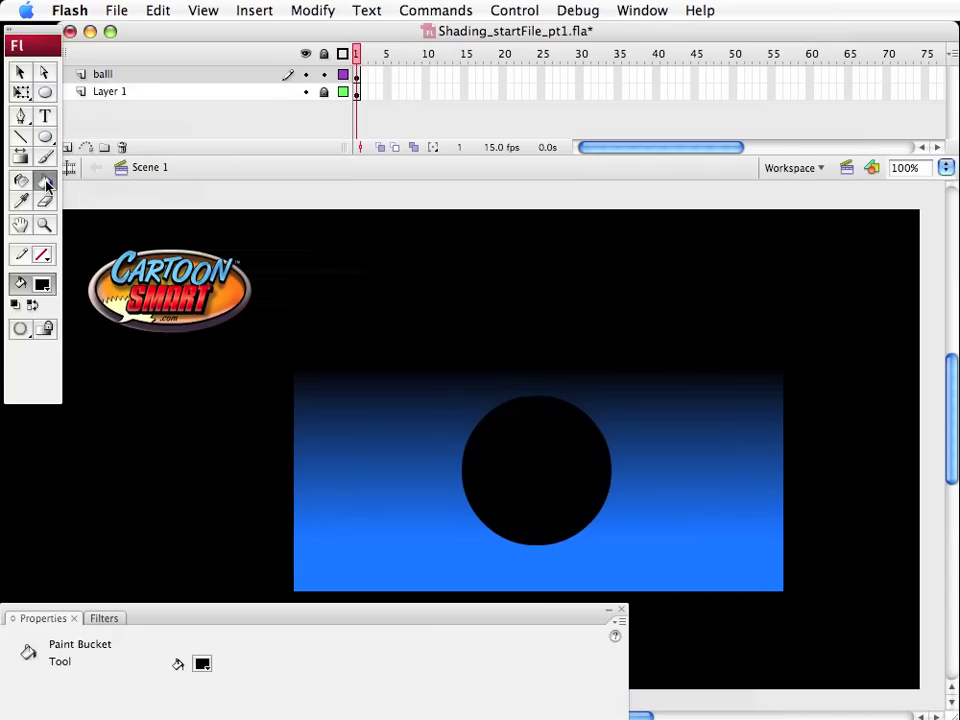
pyautogui.click(42, 285)
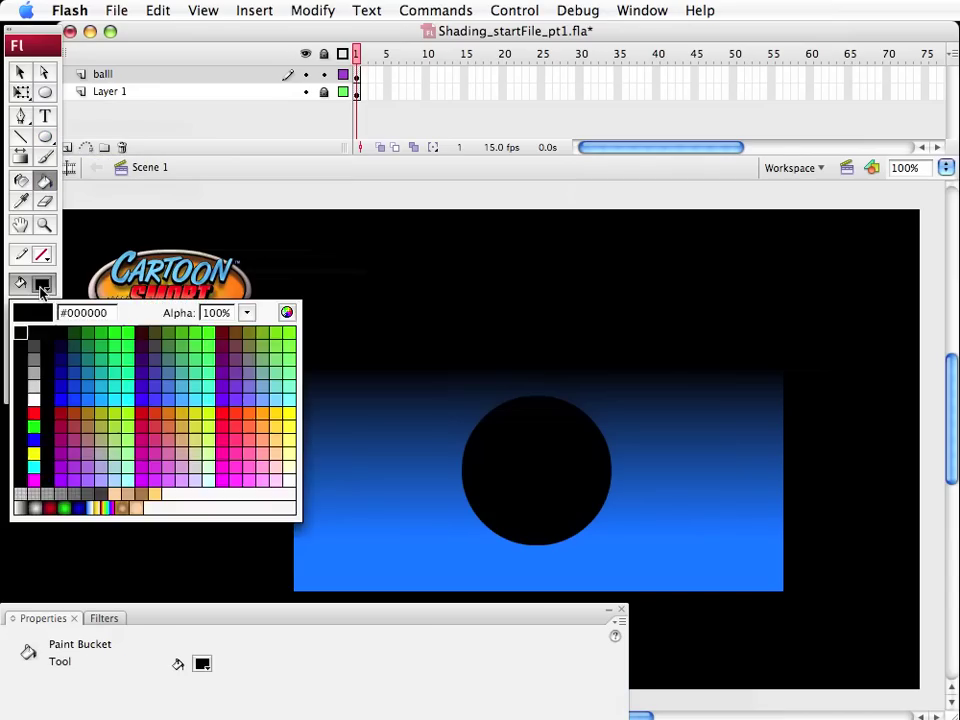
pyautogui.click(35, 506)
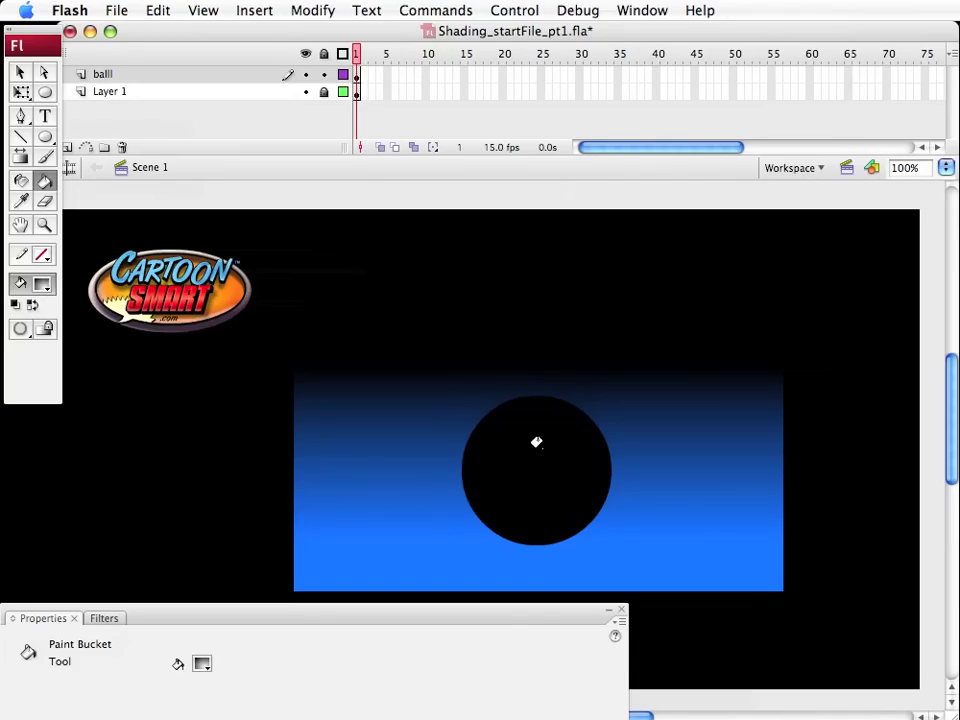
pyautogui.click(536, 442)
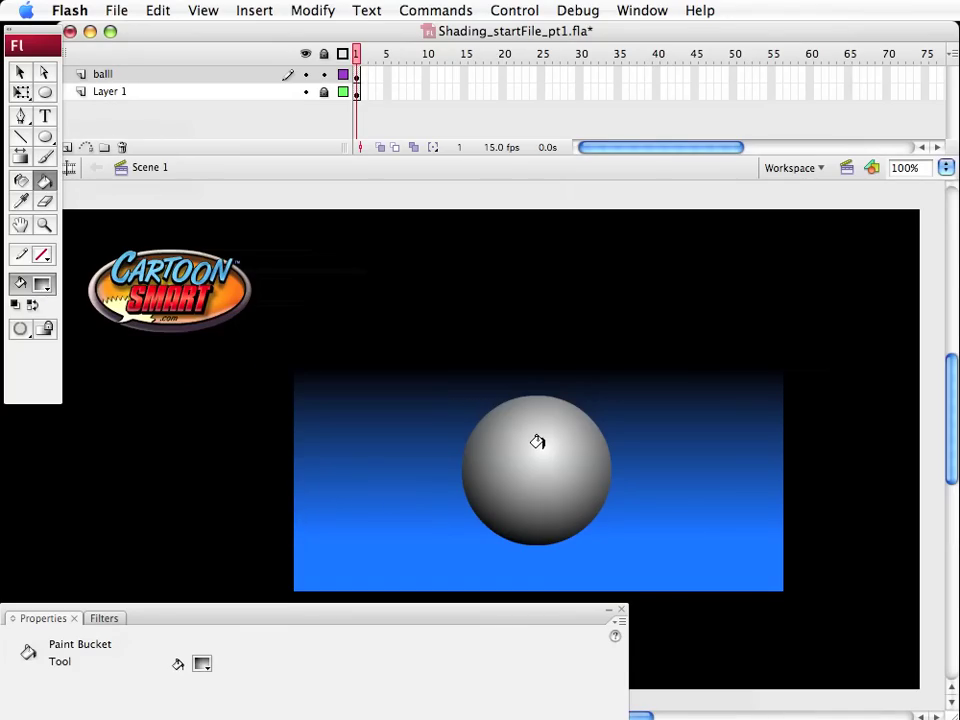
pyautogui.click(20, 72)
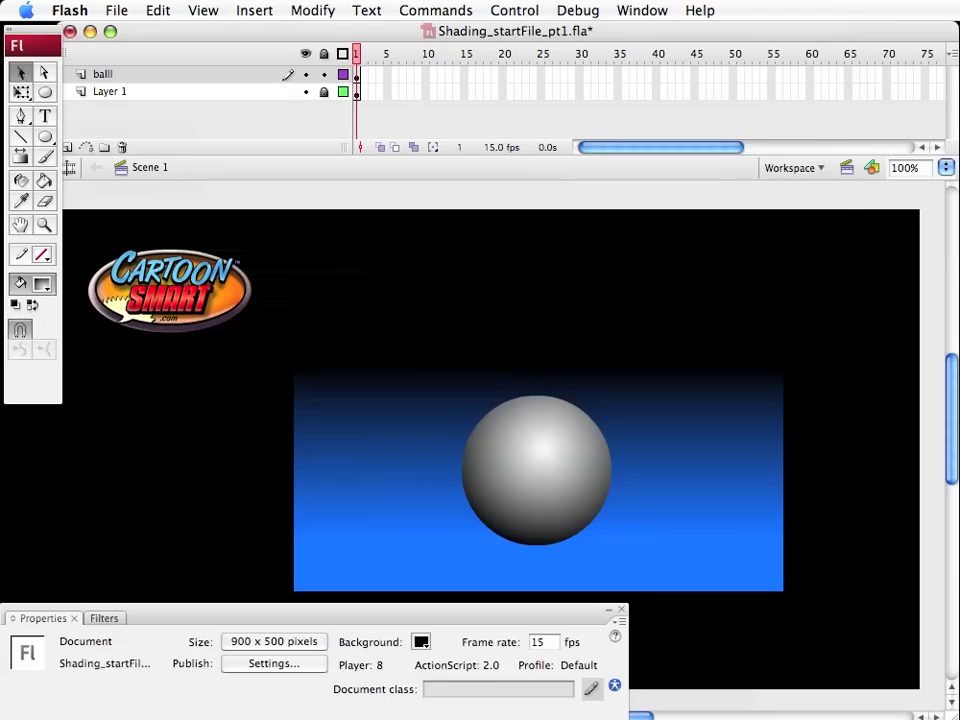
# Change the inner colour of the ball's radial gradient from white to black and slide that stop most of the way toward the outer end
pyautogui.hotkey('shift', 'F9')
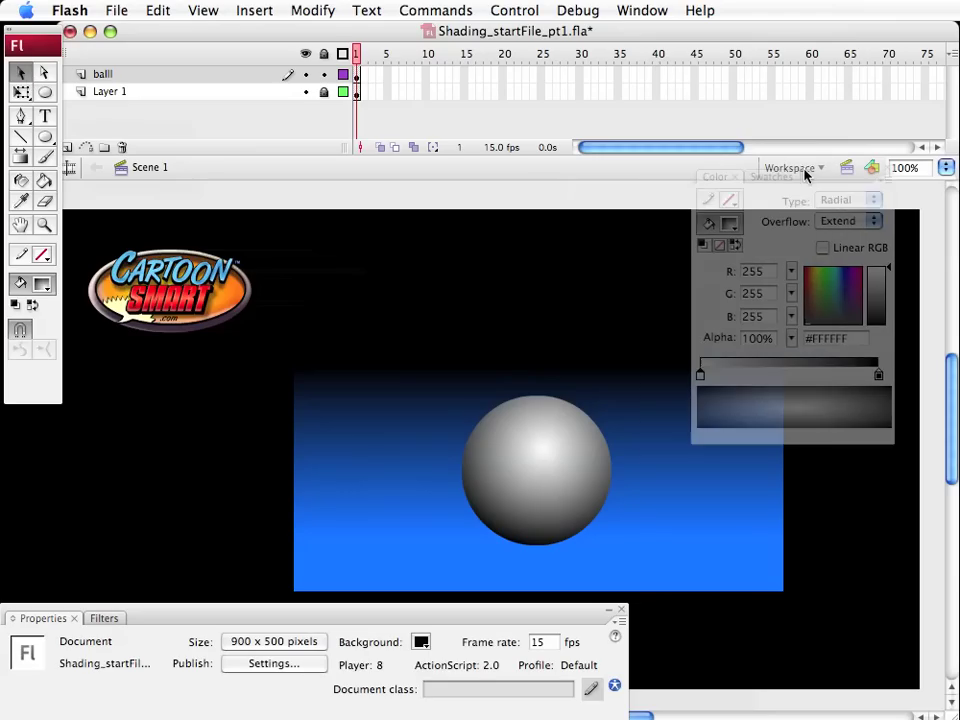
pyautogui.moveTo(806, 171); pyautogui.dragTo(814, 219)
pyautogui.click(501, 454)
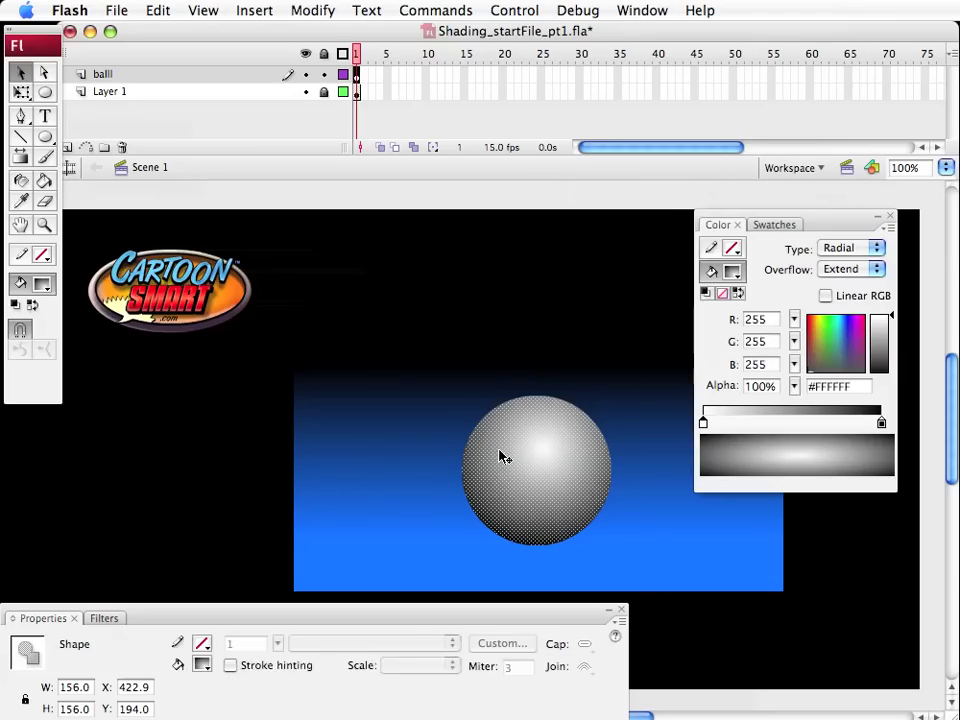
pyautogui.click(703, 425)
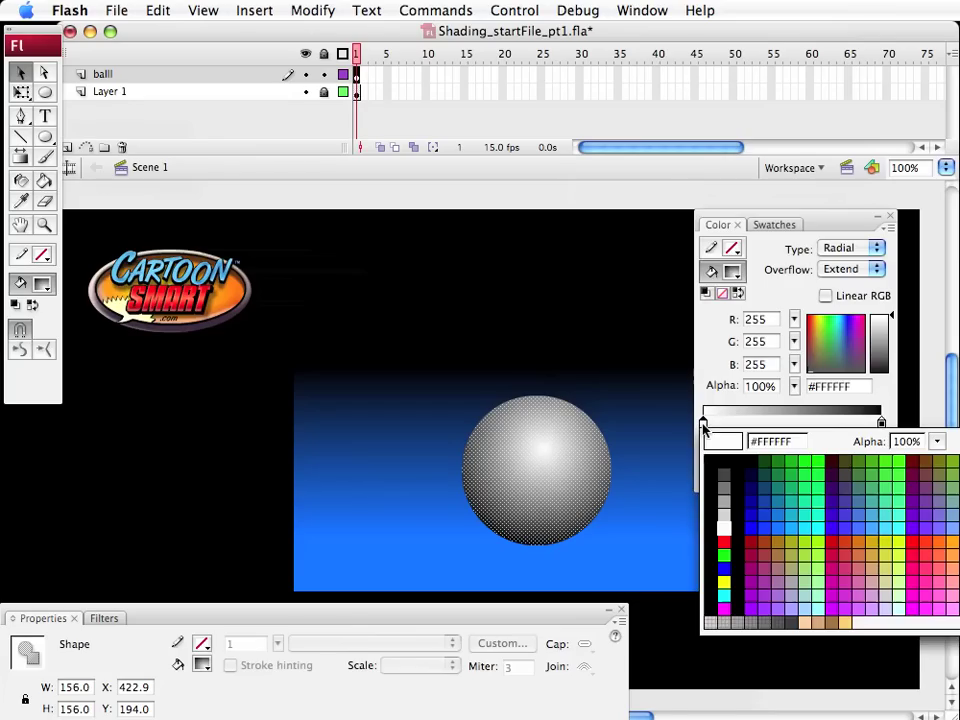
pyautogui.click(722, 457)
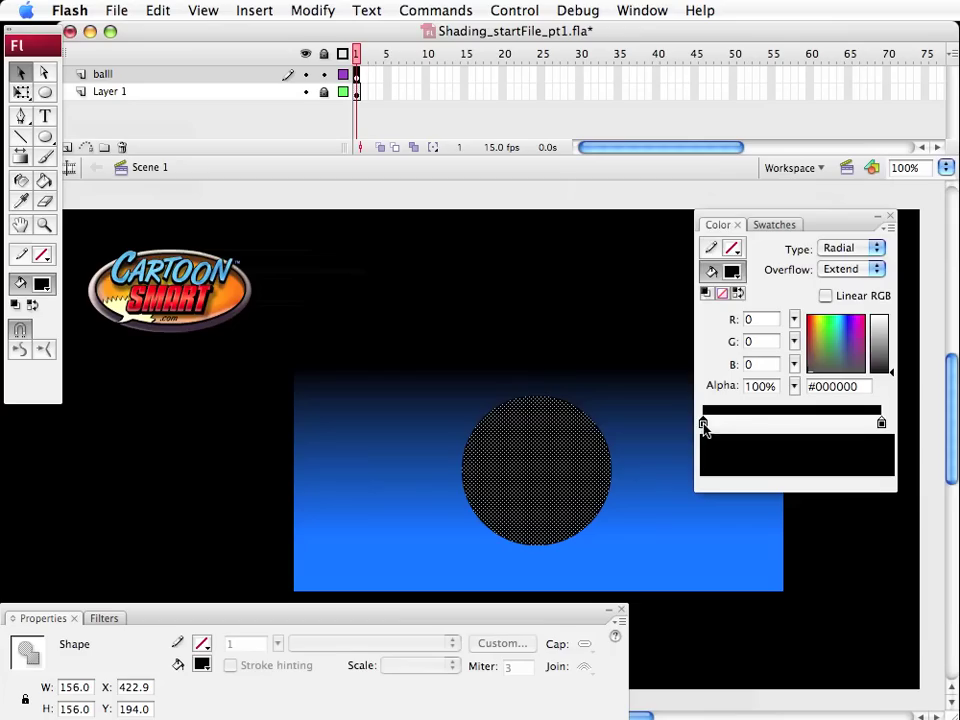
pyautogui.moveTo(703, 425); pyautogui.dragTo(851, 424)
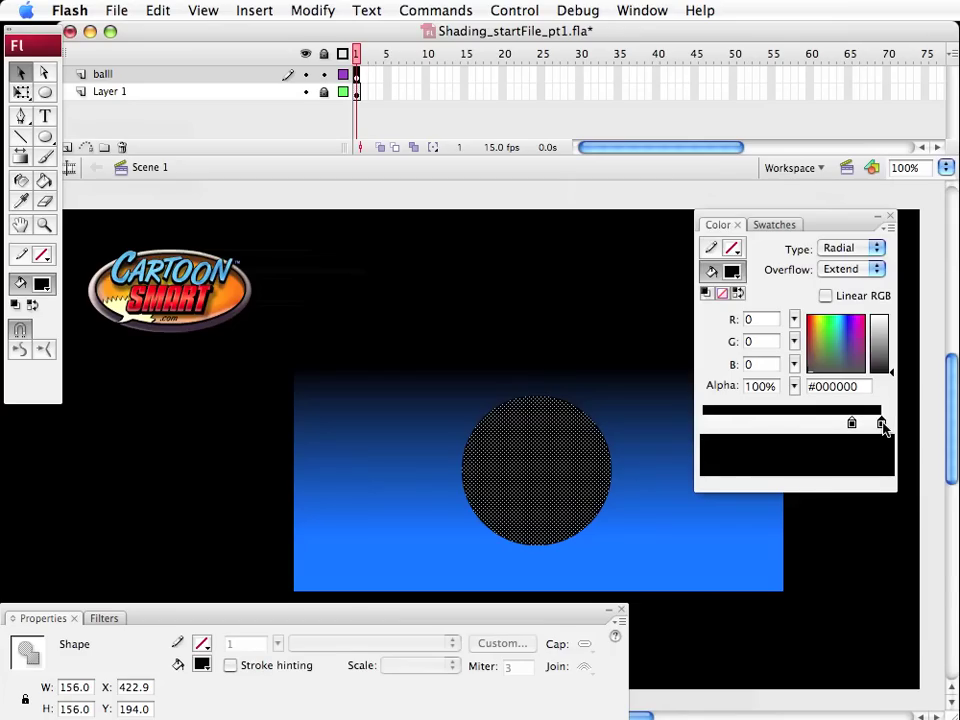
# Set the outer colour of the ball's radial gradient to blue, darken it to #012F98, and deselect the ball
pyautogui.click(882, 424)
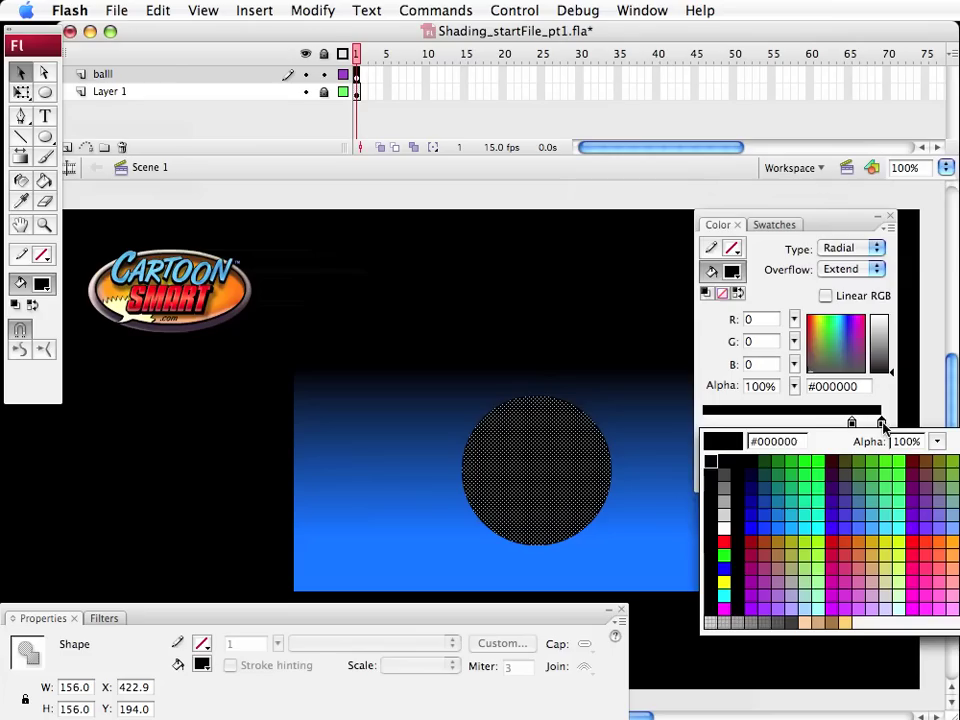
pyautogui.click(765, 512)
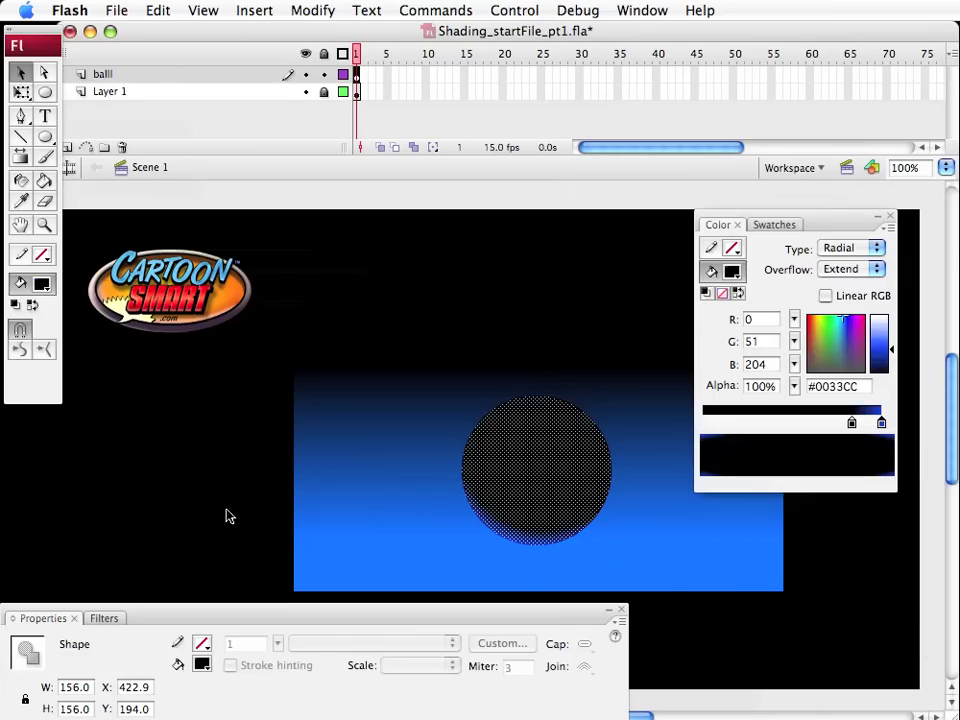
pyautogui.click(228, 516)
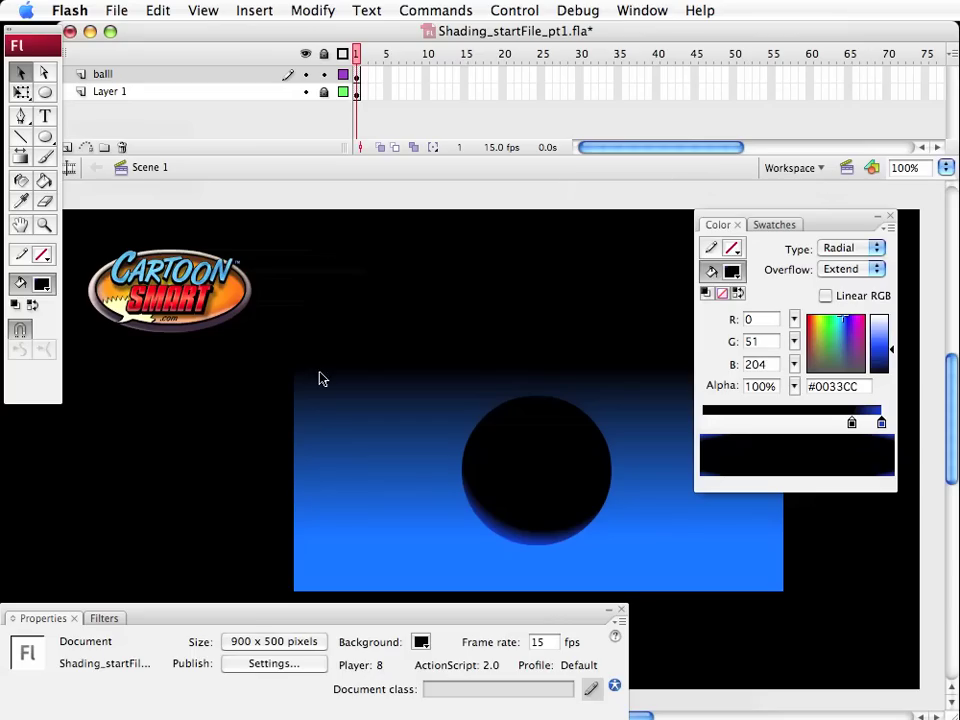
pyautogui.click(536, 489)
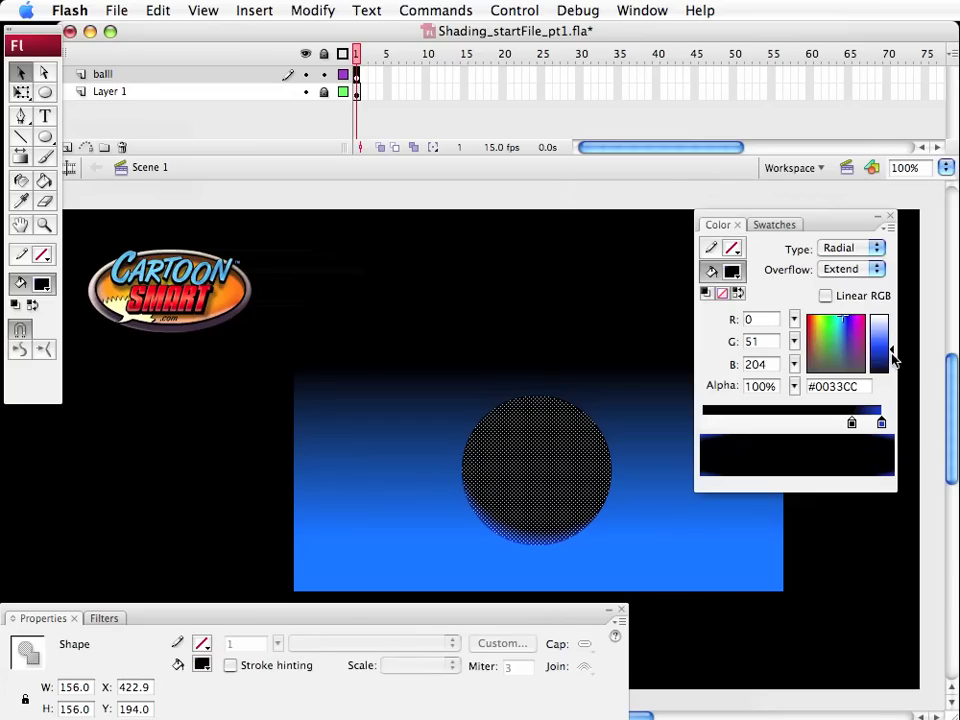
pyautogui.moveTo(892, 350); pyautogui.dragTo(892, 360)
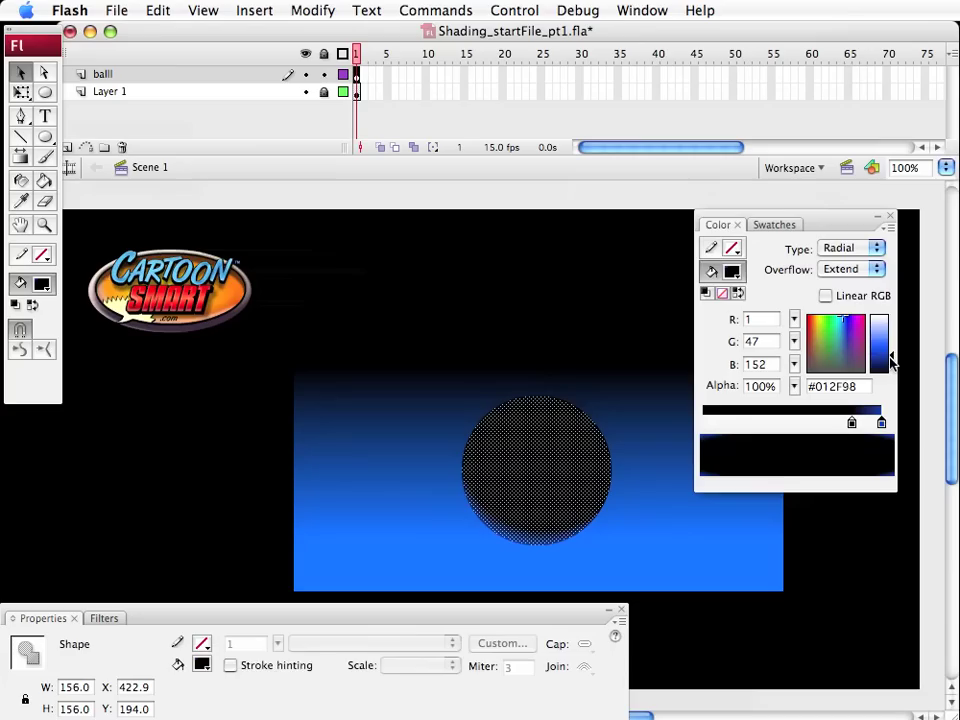
pyautogui.click(249, 525)
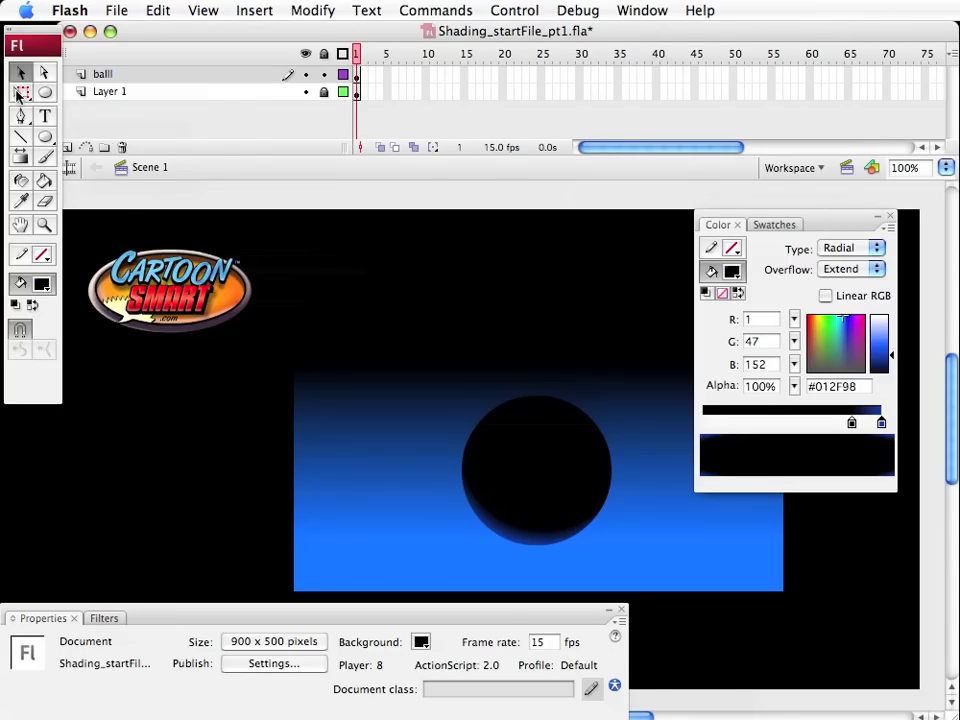
# Shrink the ball's radial gradient with the Gradient Transform tool and shift its centre down toward the ball's middle
pyautogui.moveTo(21, 92); pyautogui.dragTo(64, 133)
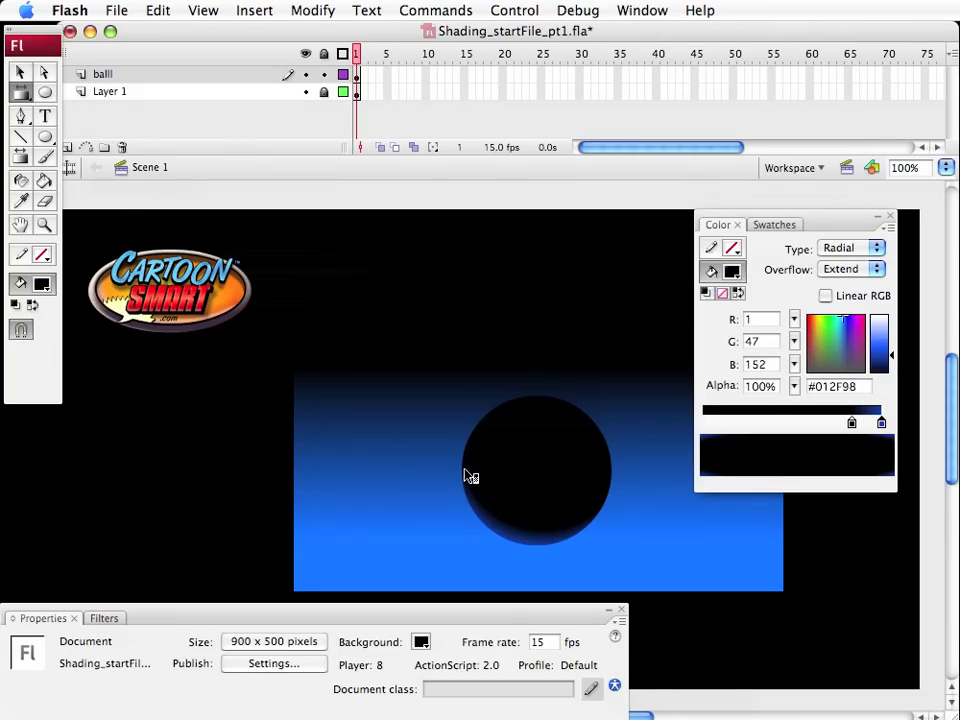
pyautogui.click(556, 480)
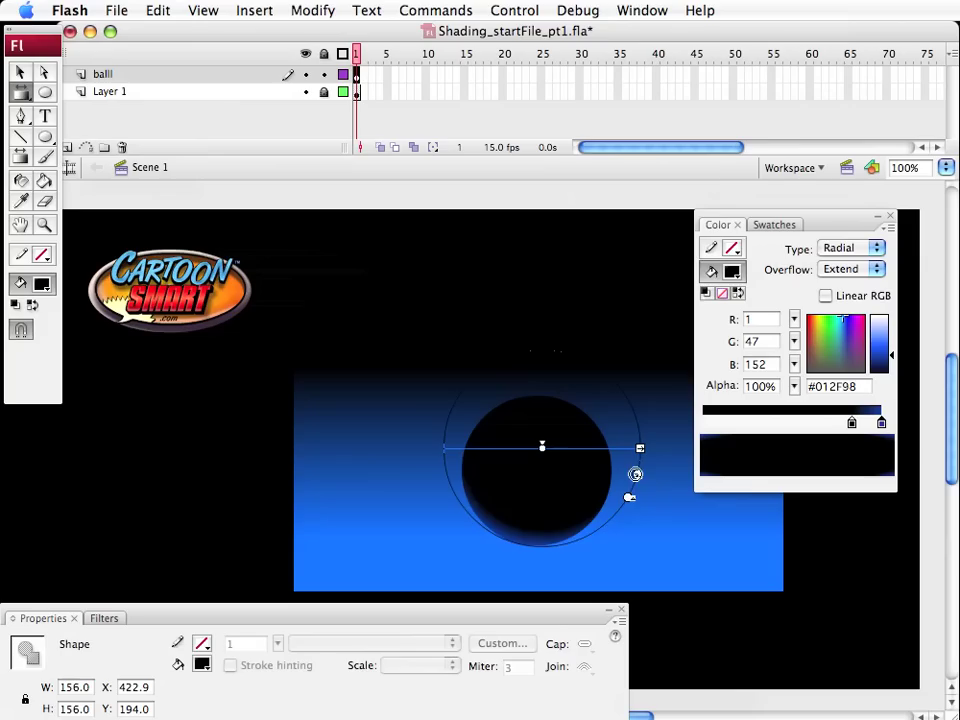
pyautogui.moveTo(639, 478); pyautogui.dragTo(618, 469)
pyautogui.moveTo(545, 447); pyautogui.dragTo(538, 459)
pyautogui.moveTo(614, 482); pyautogui.dragTo(606, 481)
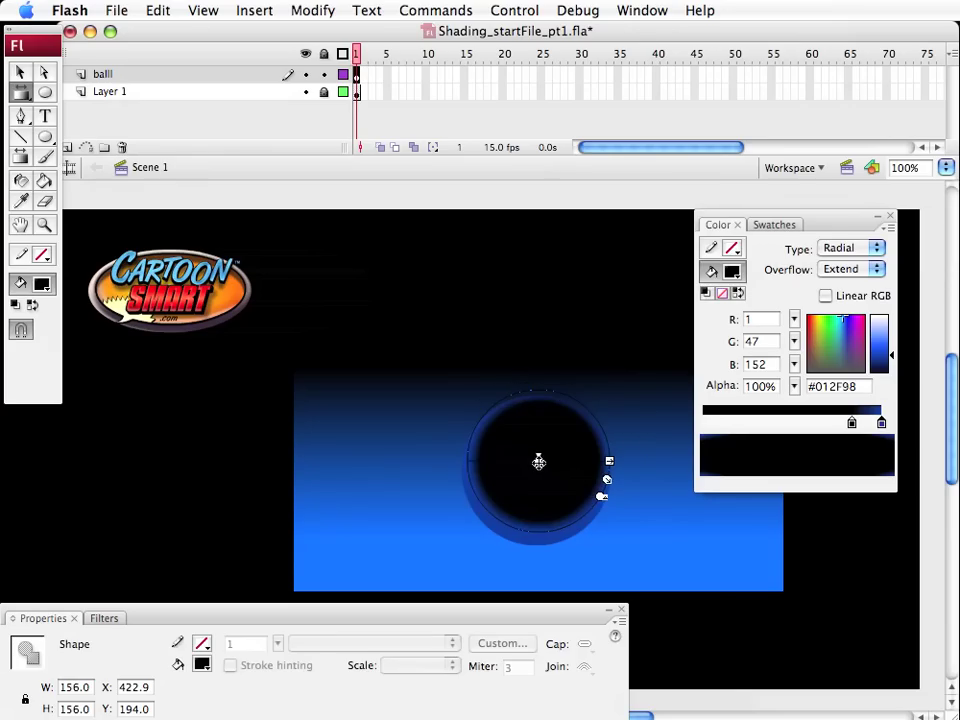
# Fine-tune the gradient's centre and size so the blue rim is thickest along the ball's lower edge, and deselect the ball
pyautogui.moveTo(539, 459); pyautogui.dragTo(538, 467)
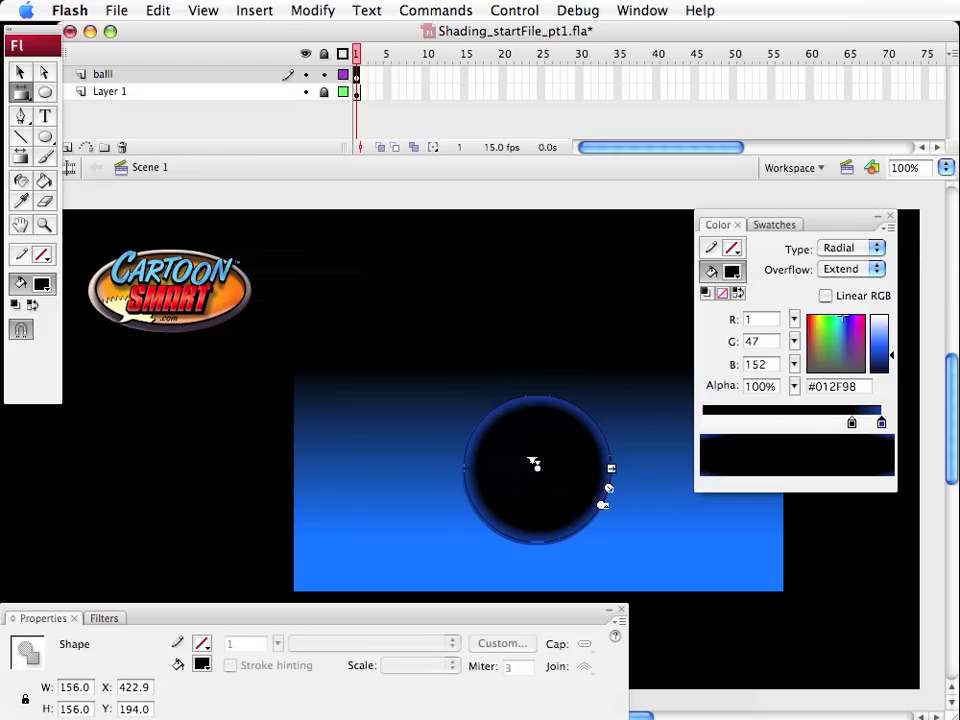
pyautogui.moveTo(536, 465); pyautogui.dragTo(536, 461)
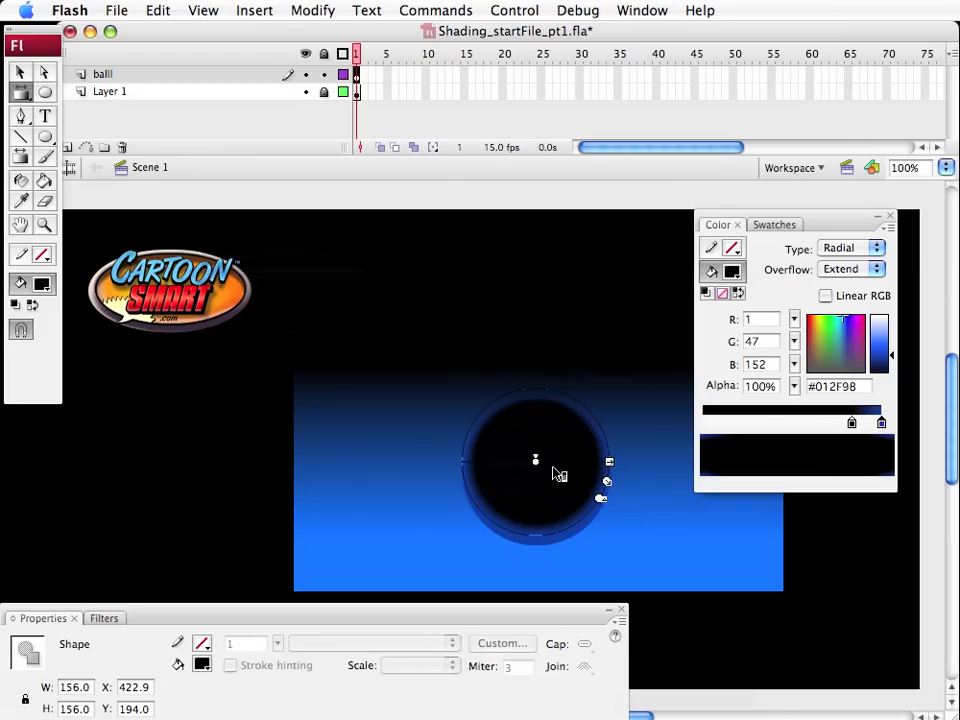
pyautogui.moveTo(609, 484); pyautogui.dragTo(606, 482)
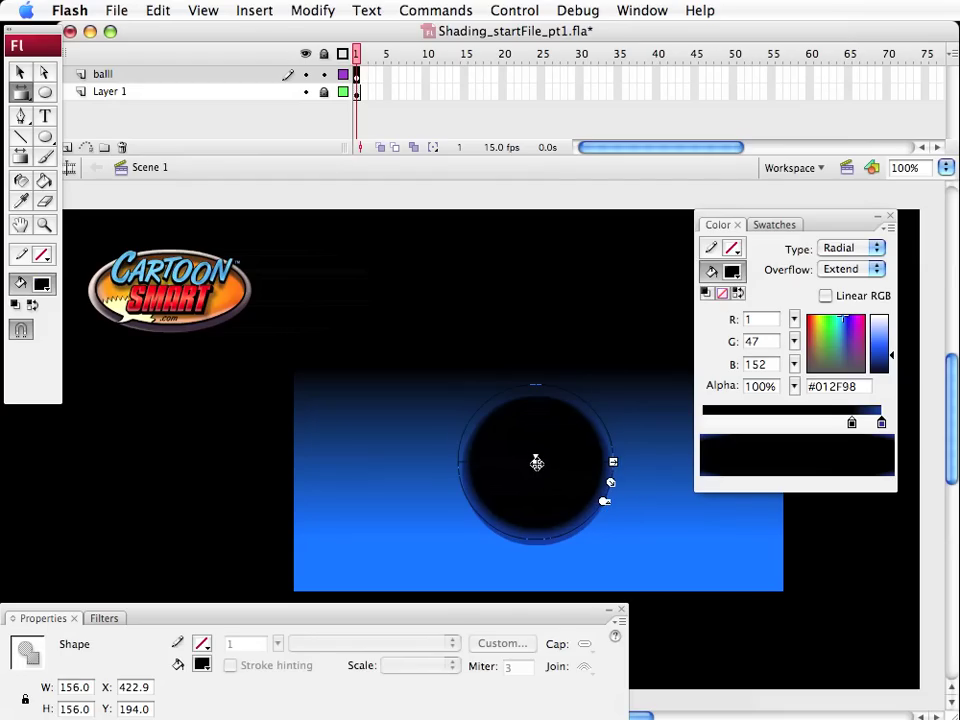
pyautogui.moveTo(536, 462); pyautogui.dragTo(538, 462)
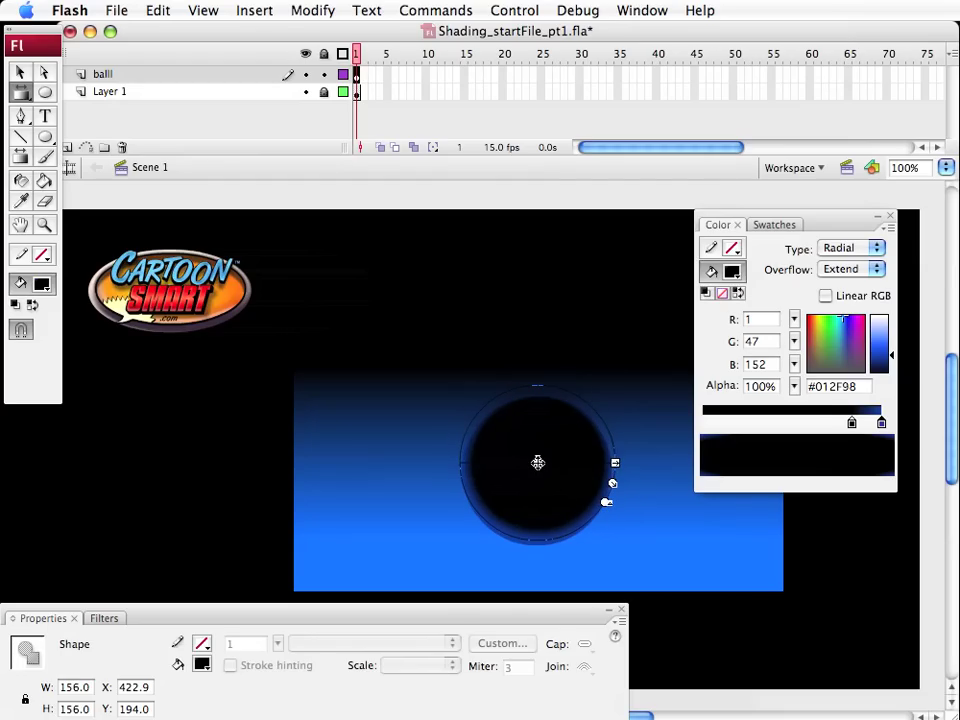
pyautogui.click(538, 462)
pyautogui.click(21, 72)
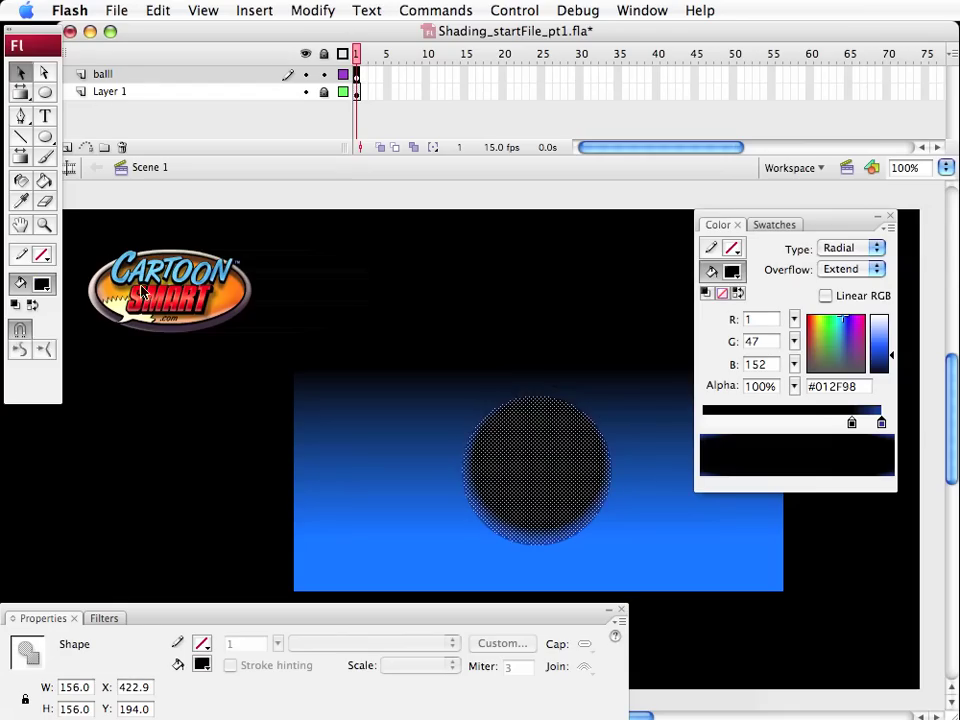
pyautogui.click(160, 410)
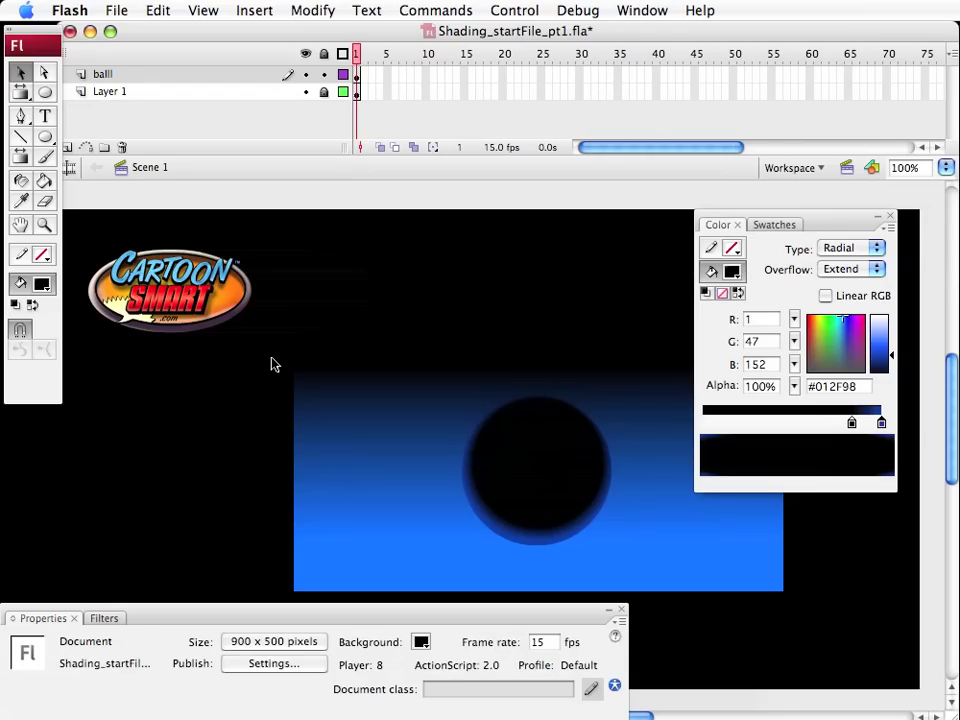
pyautogui.click(551, 489)
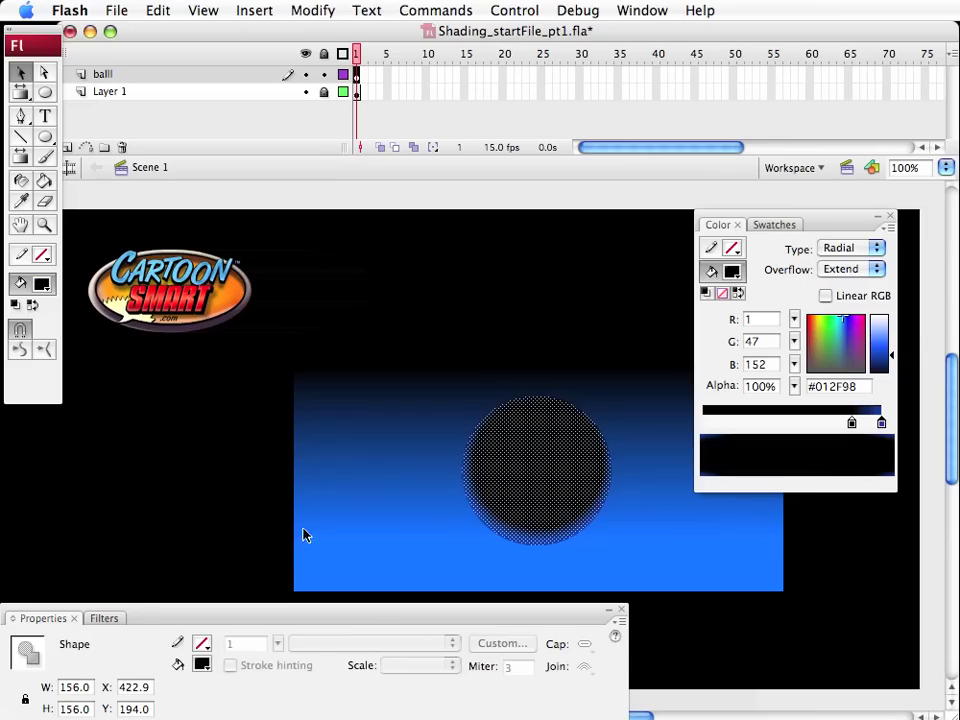
pyautogui.click(497, 360)
# Set the overflow of the ball's radial gradient to Reflect and deselect the ball
pyautogui.press('f')
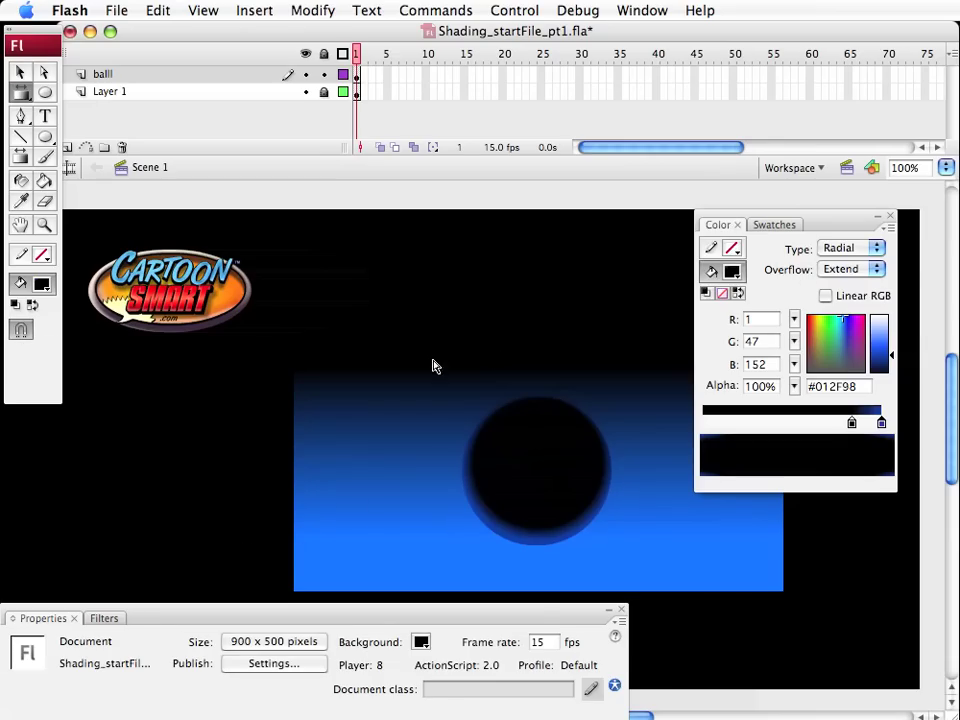
pyautogui.click(497, 501)
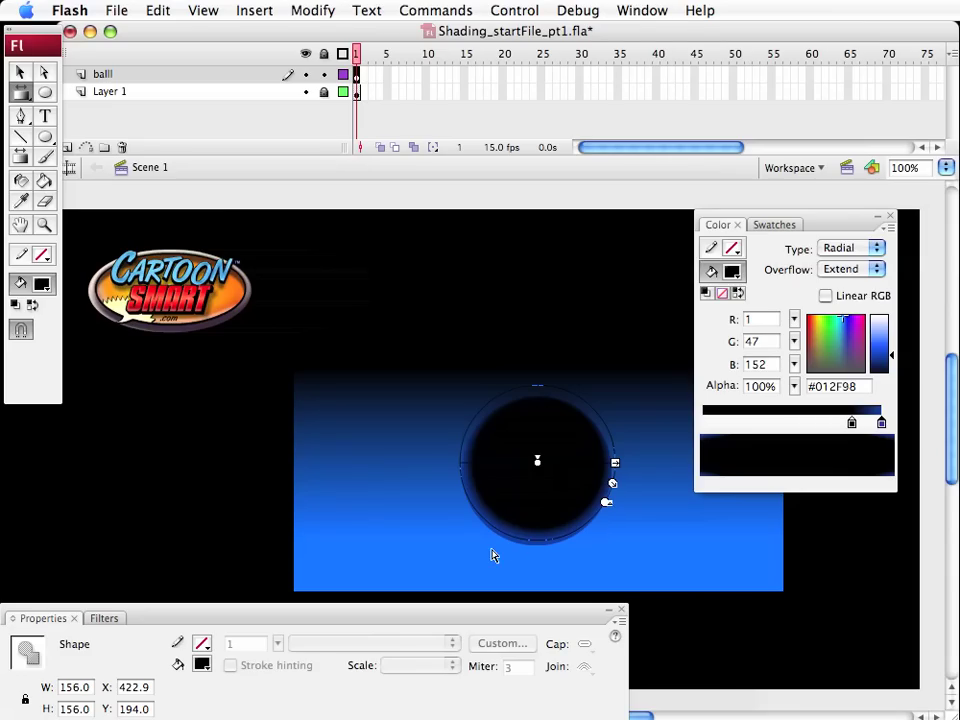
pyautogui.click(21, 72)
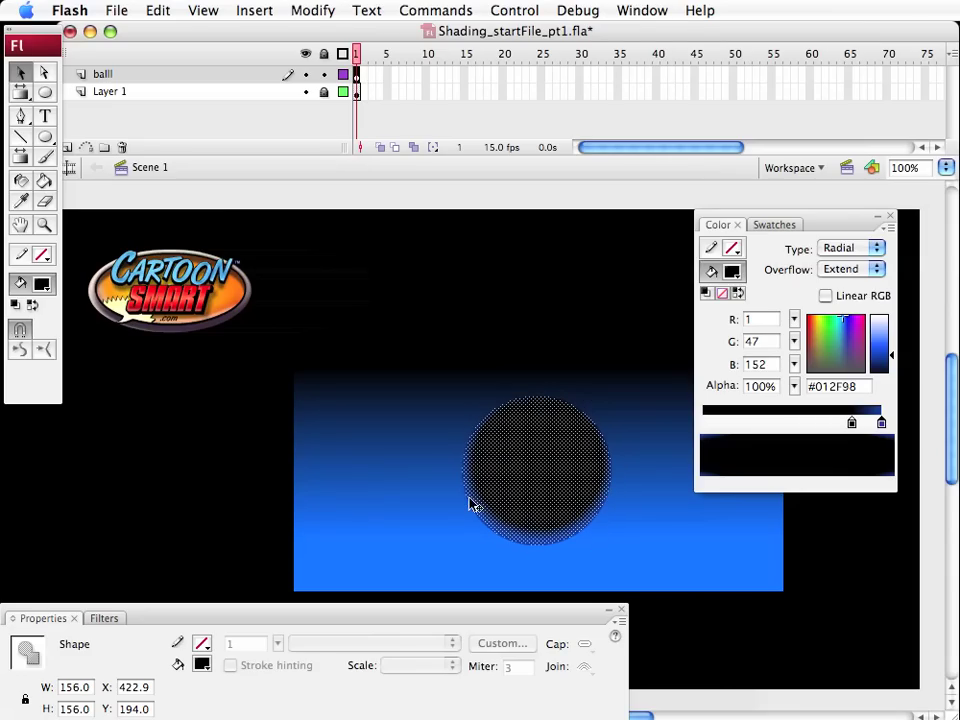
pyautogui.click(862, 278)
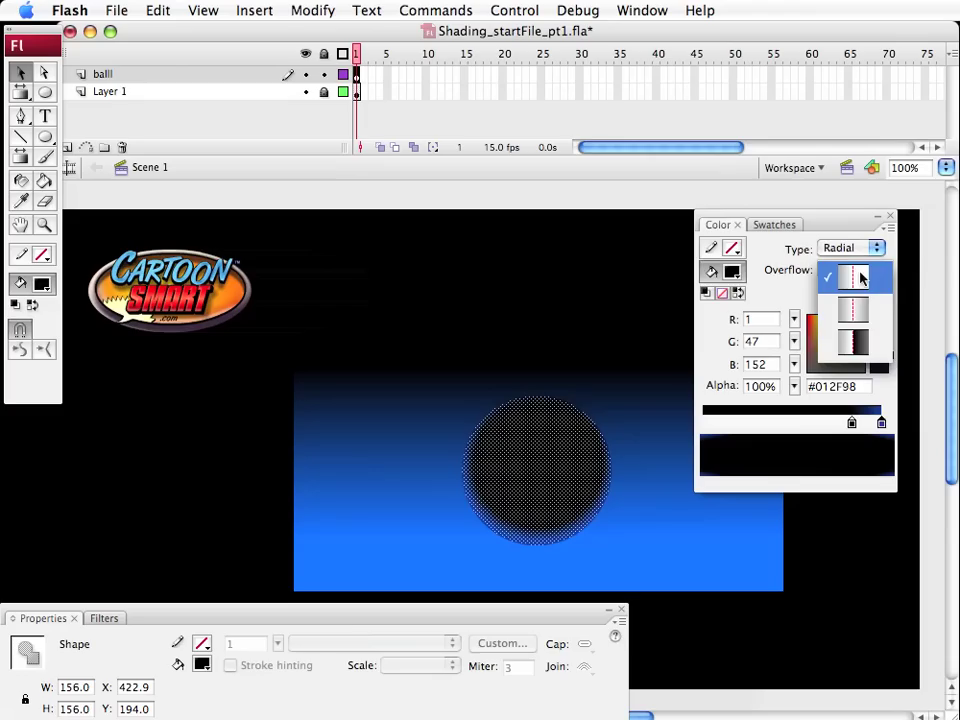
pyautogui.click(857, 312)
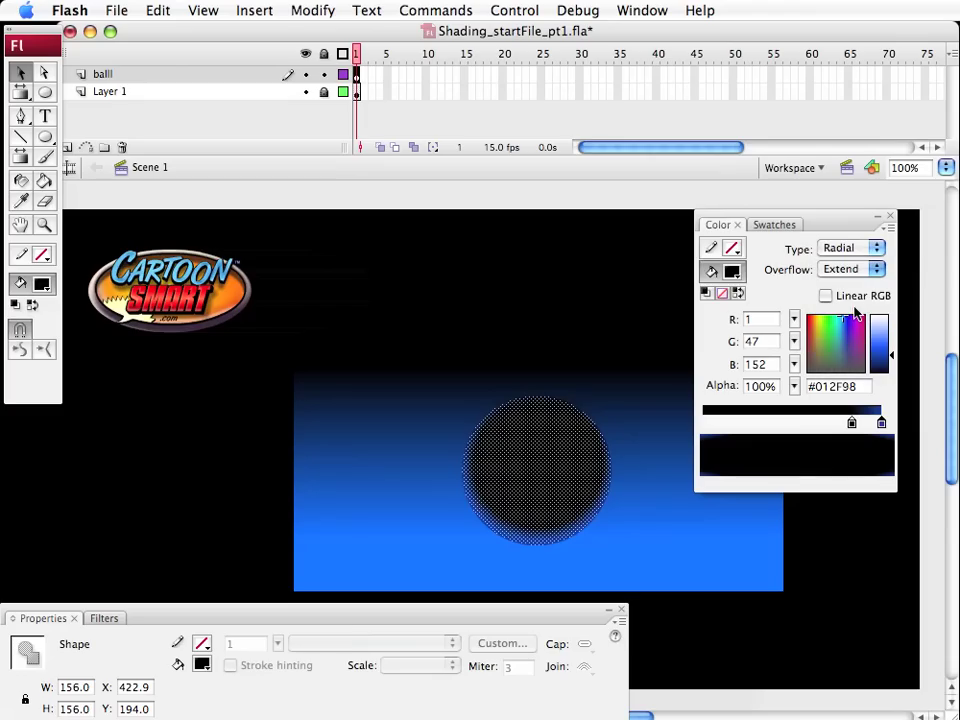
pyautogui.click(268, 510)
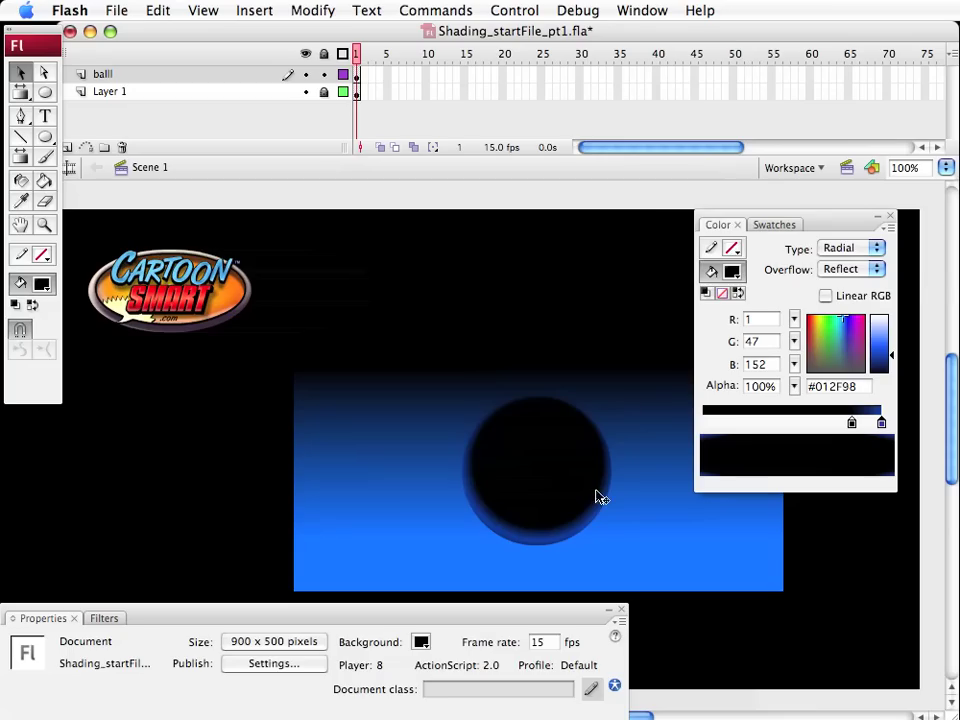
# Move the black stop of the ball's gradient slightly closer to the blue outer stop, and deselect the ball
pyautogui.click(532, 450)
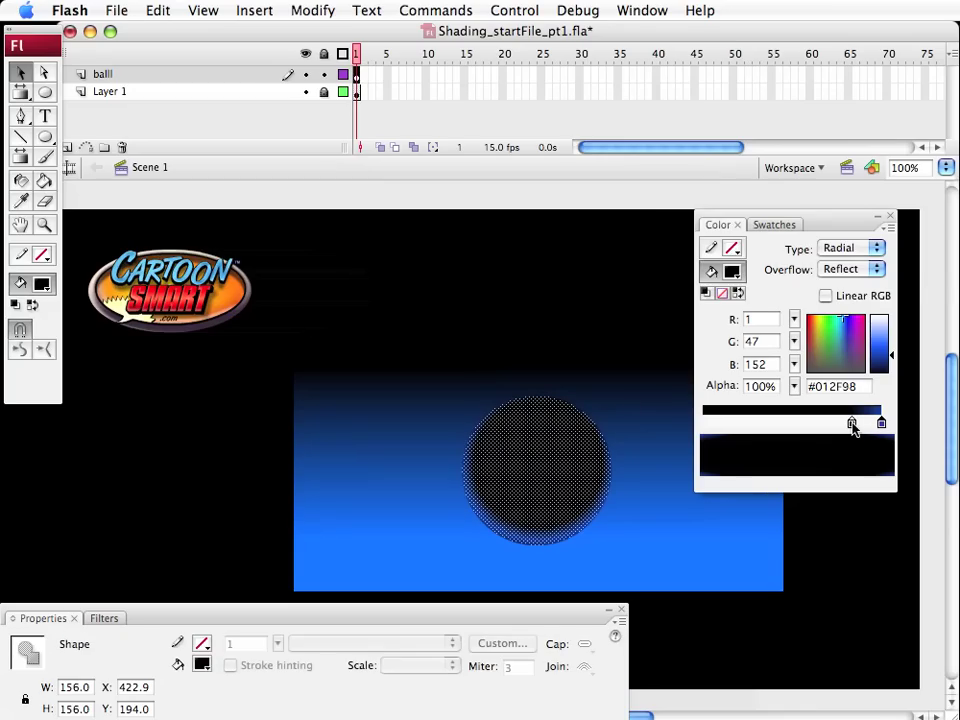
pyautogui.click(852, 425)
pyautogui.moveTo(852, 425); pyautogui.dragTo(857, 425)
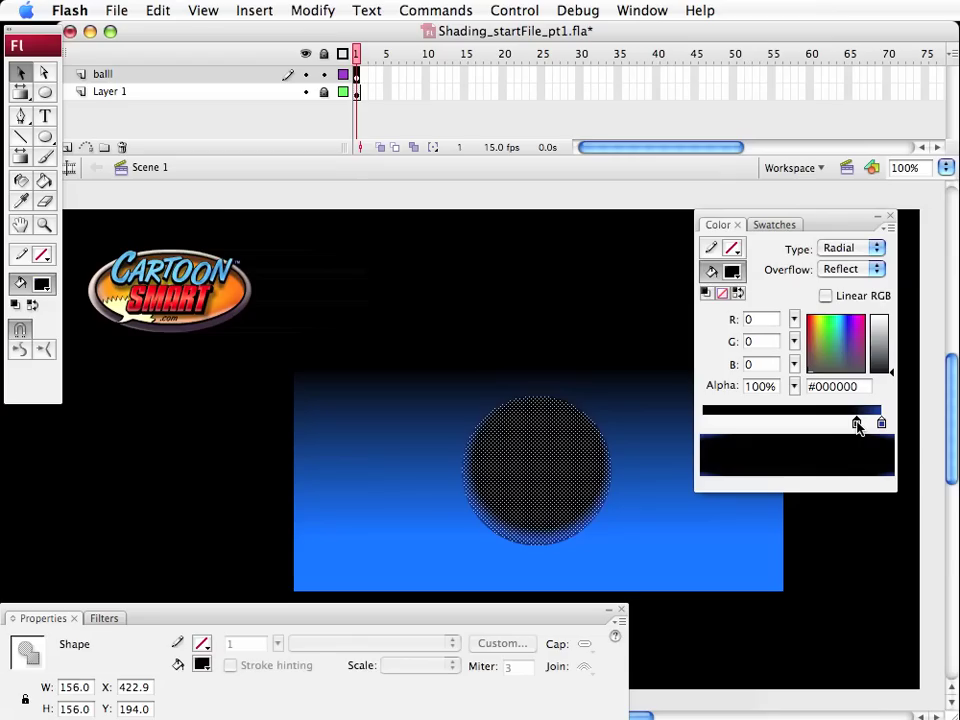
pyautogui.click(834, 542)
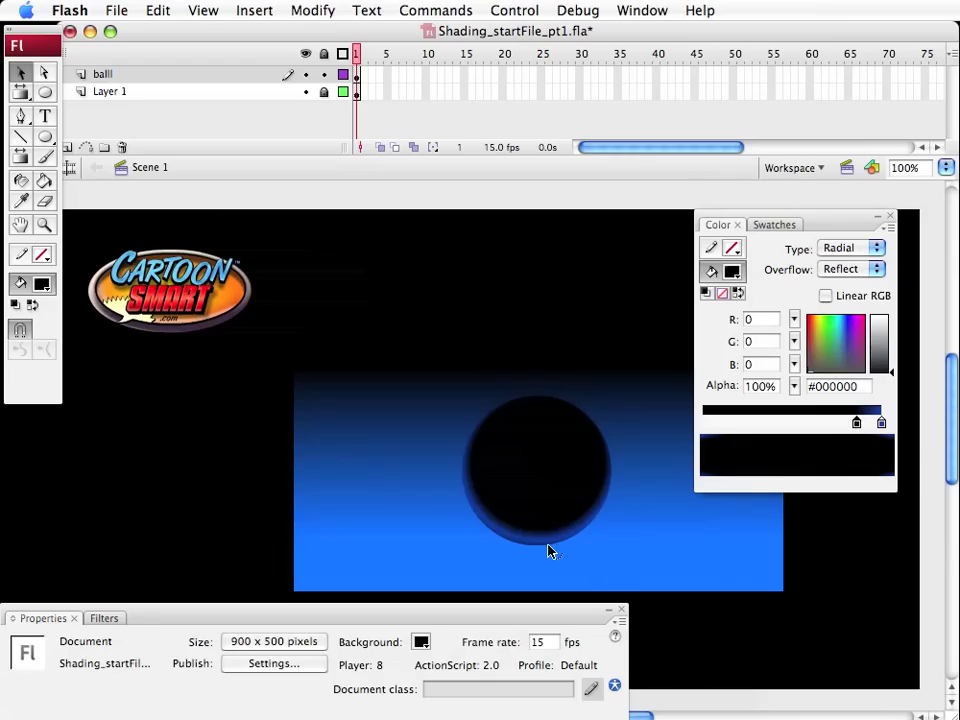
# Shrink the ball's radial gradient slightly with the Gradient Transform tool to thicken the blue rim, and deselect the ball
pyautogui.press('f')
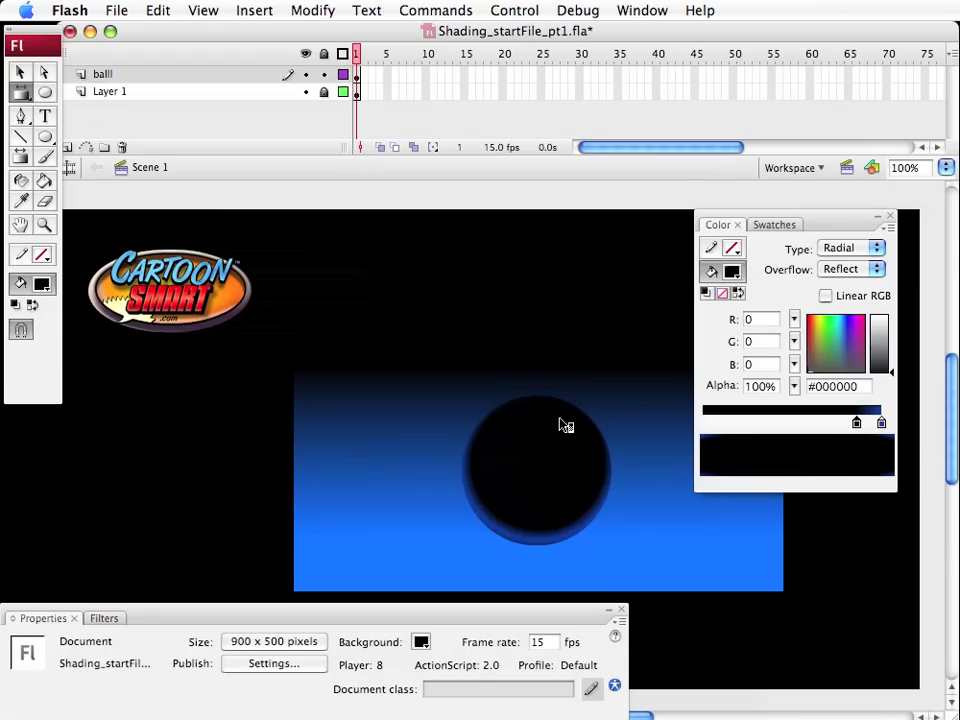
pyautogui.click(540, 440)
pyautogui.click(545, 445)
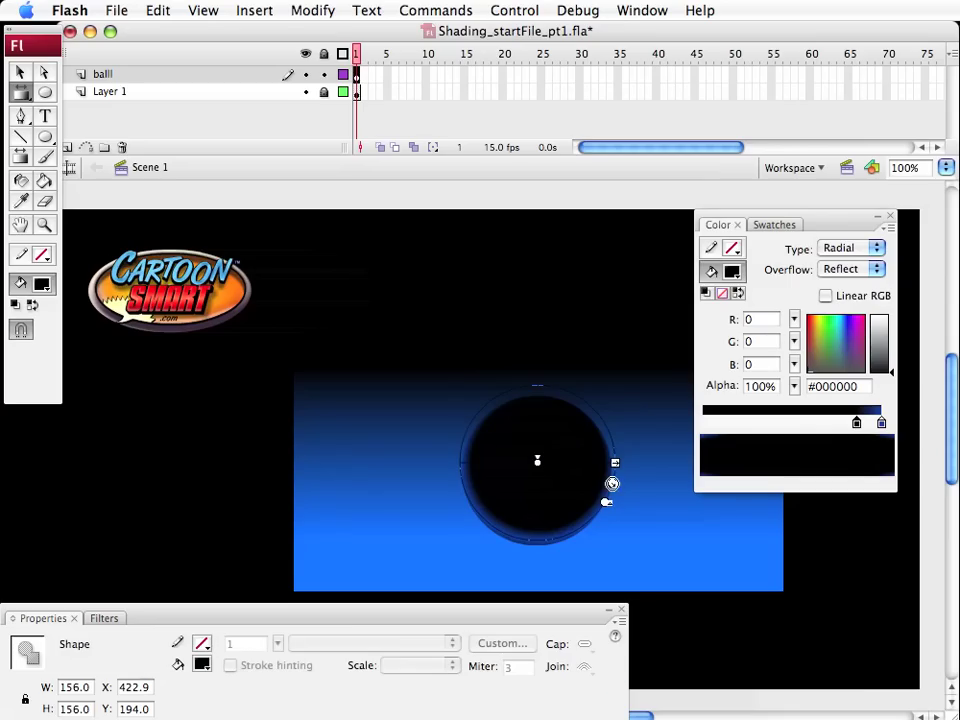
pyautogui.moveTo(612, 484); pyautogui.dragTo(607, 488)
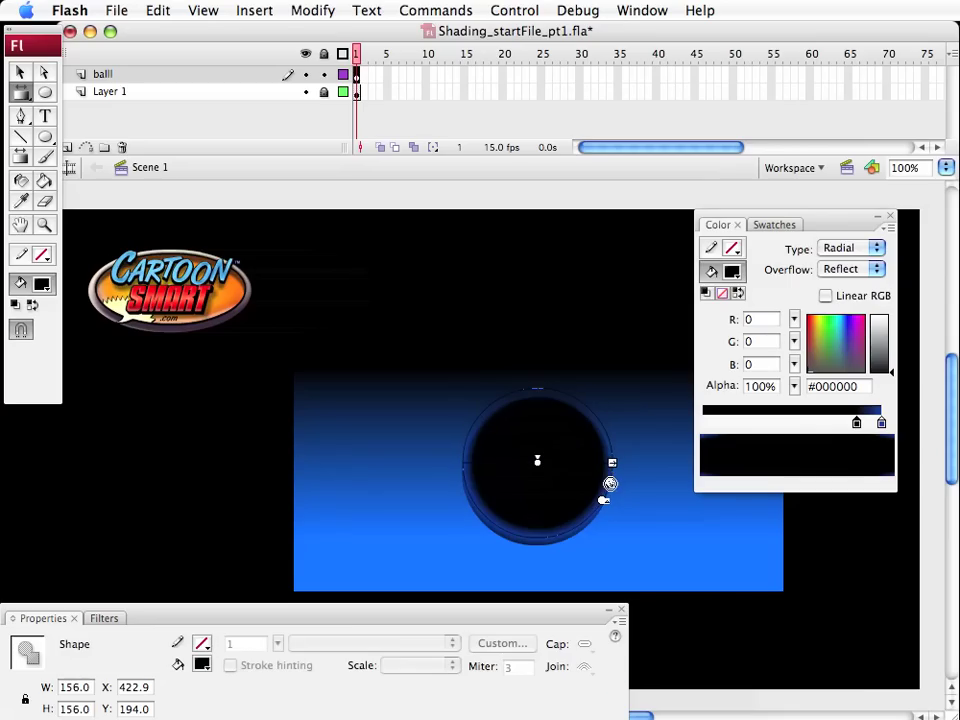
pyautogui.click(332, 530)
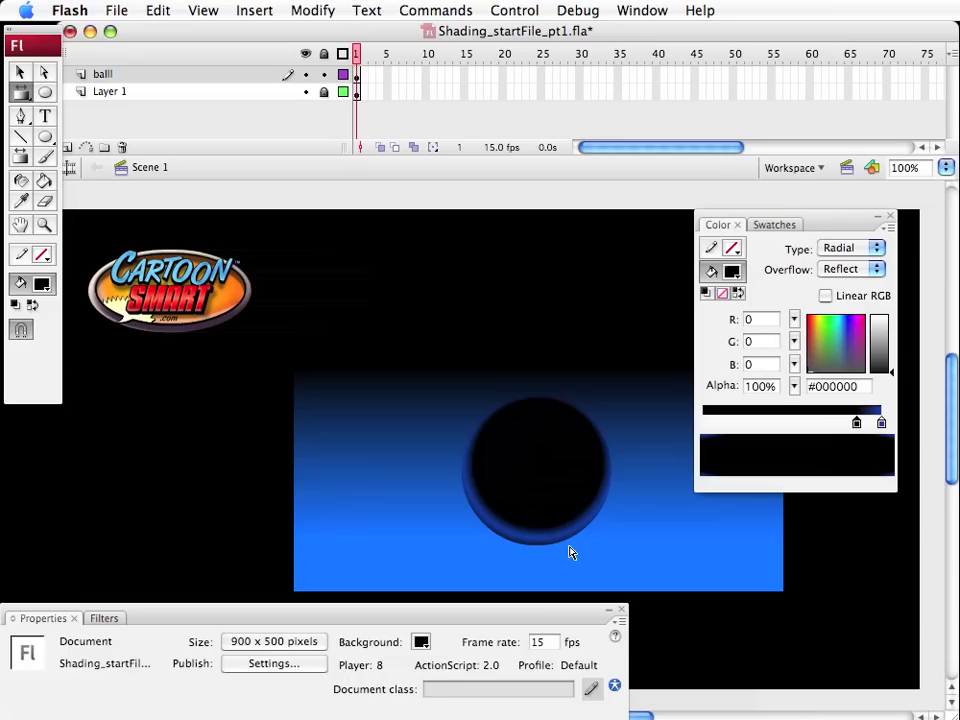
# Darken the outer blue stop of the ball's radial gradient to #012065, and deselect the ball
pyautogui.click(561, 506)
pyautogui.press('v')
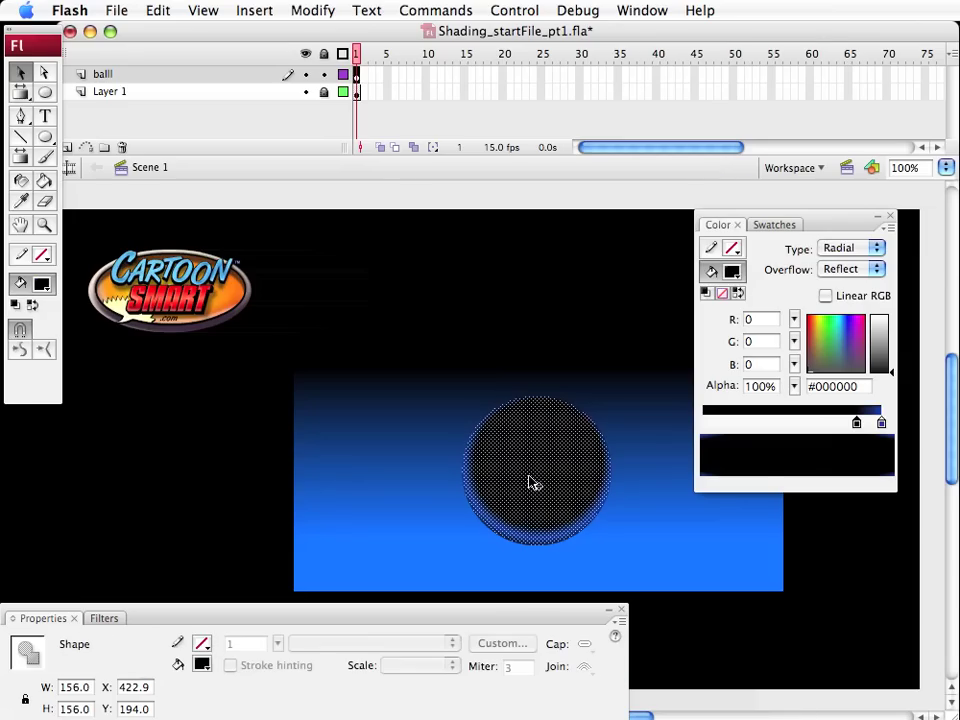
pyautogui.click(882, 424)
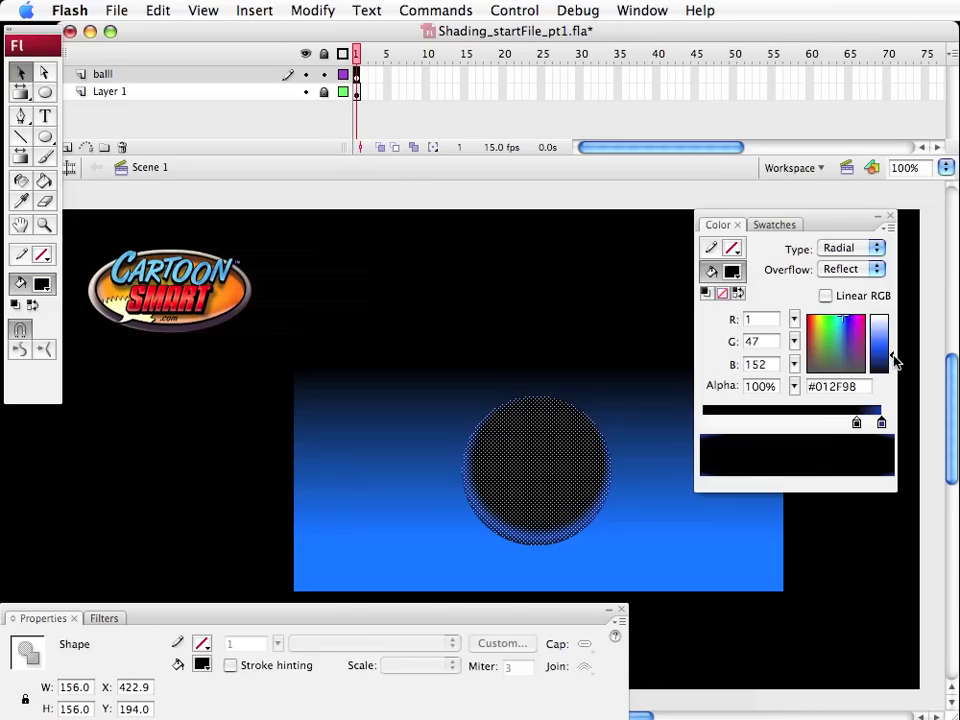
pyautogui.moveTo(892, 354); pyautogui.dragTo(892, 360)
pyautogui.click(272, 525)
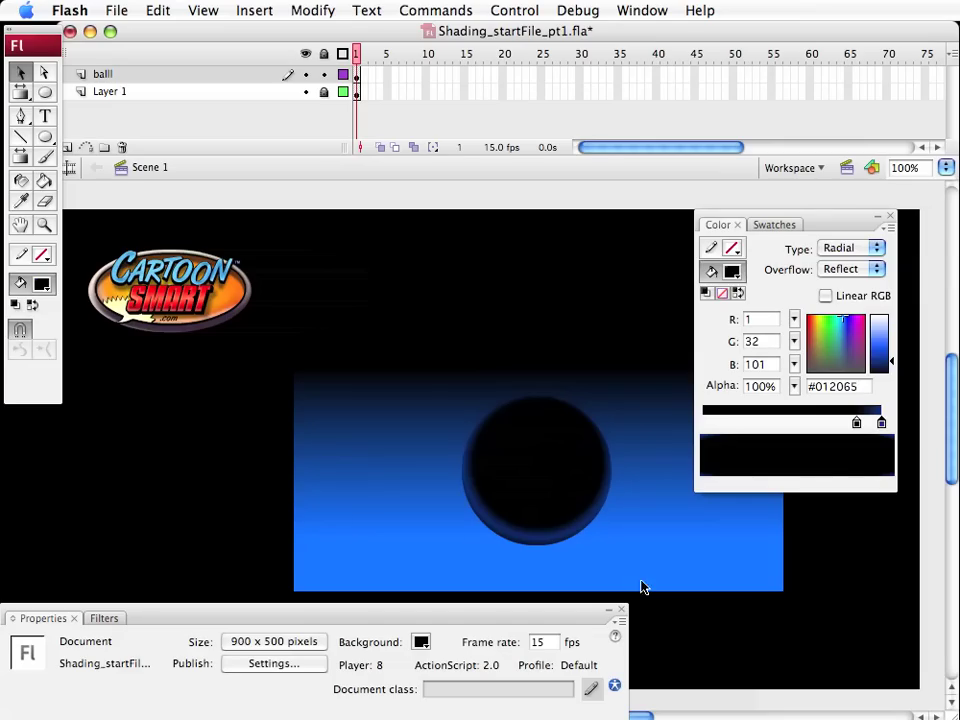
# Convert the ball shape to a movie clip symbol named ball, and deselect it
pyautogui.click(566, 527)
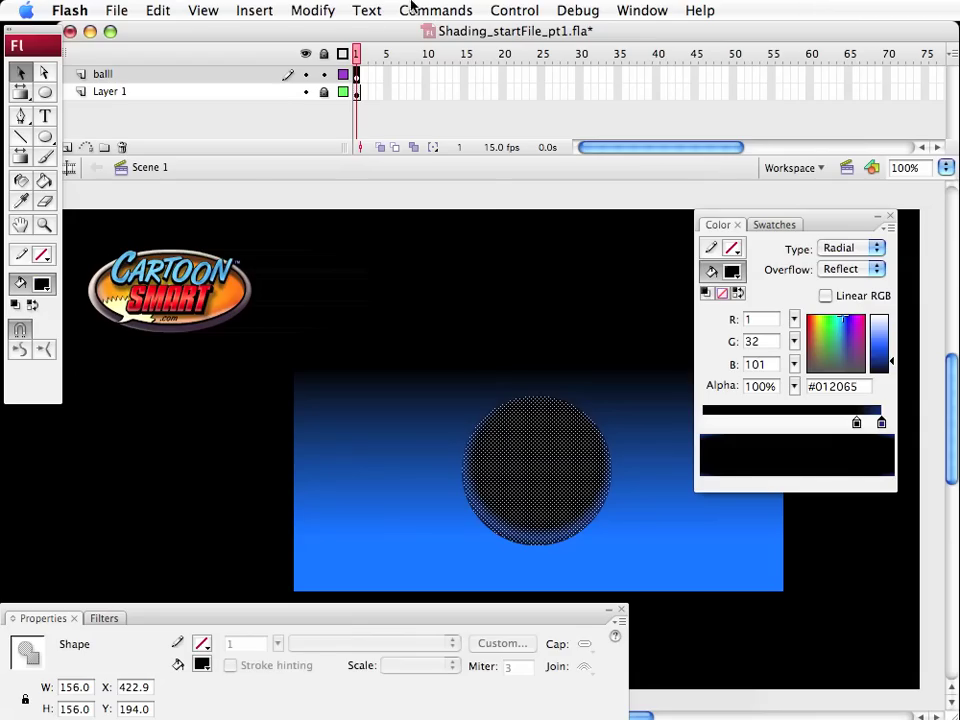
pyautogui.click(322, 11)
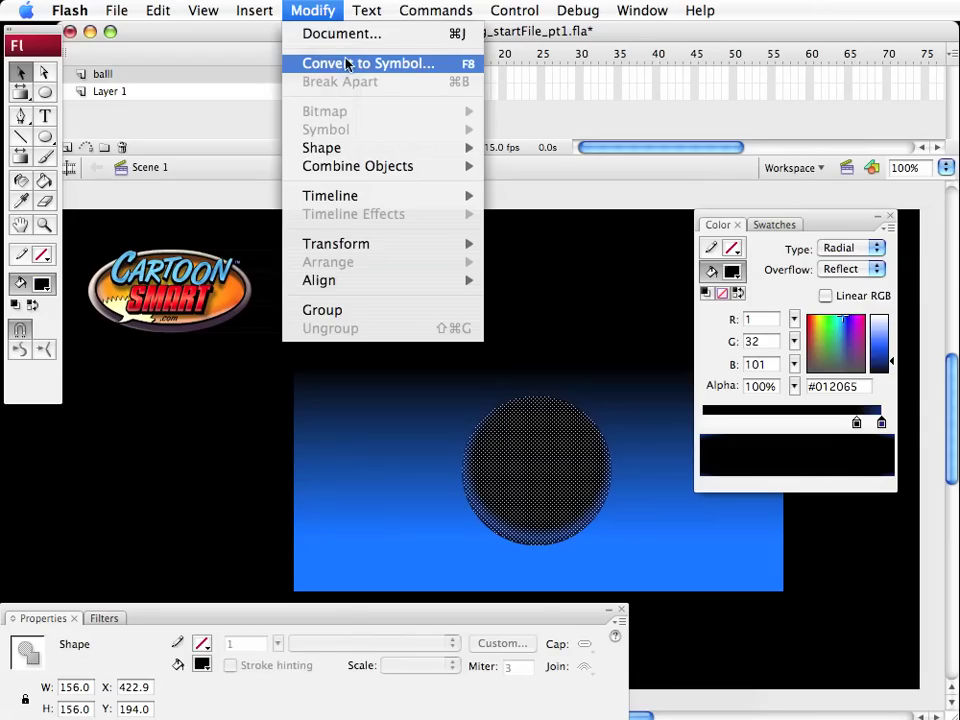
pyautogui.press('F8')
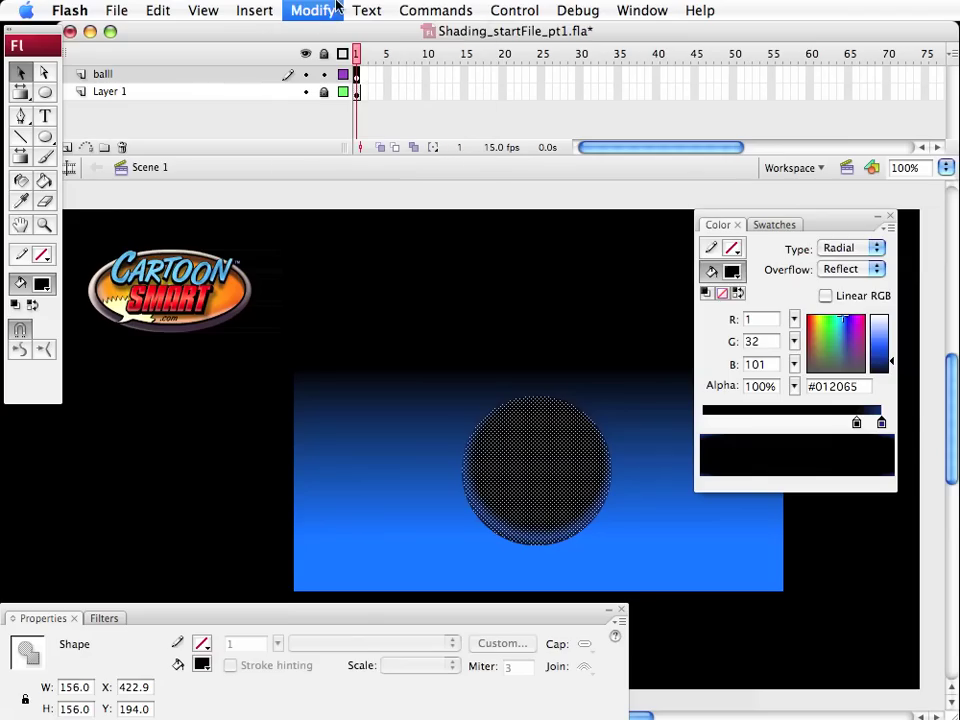
pyautogui.moveTo(787, 300); pyautogui.dragTo(426, 210)
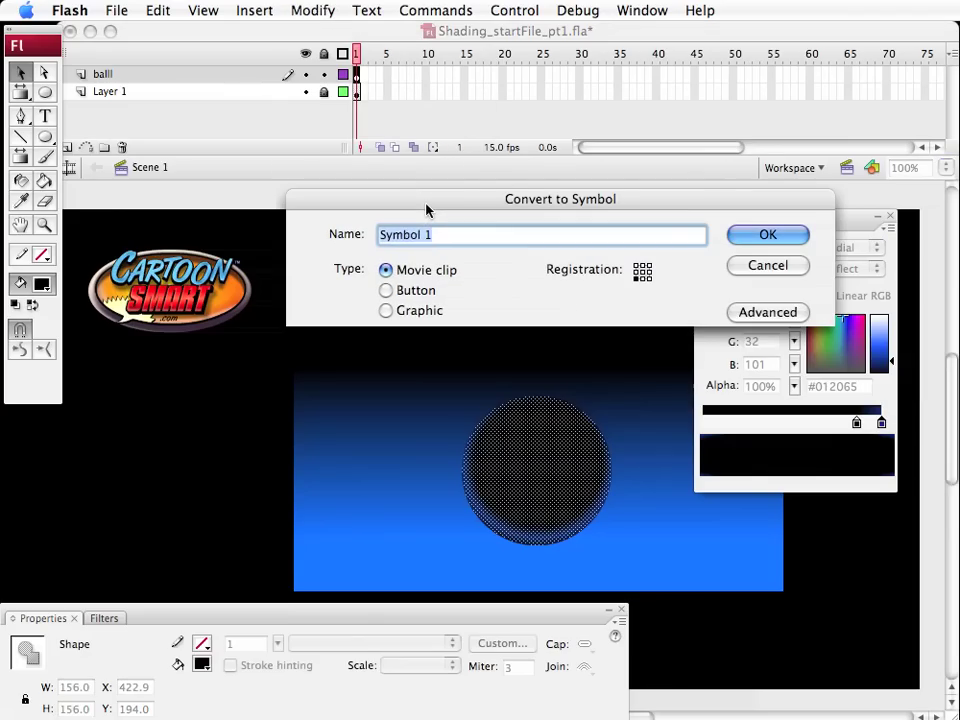
pyautogui.write('ball')
pyautogui.press('Return')
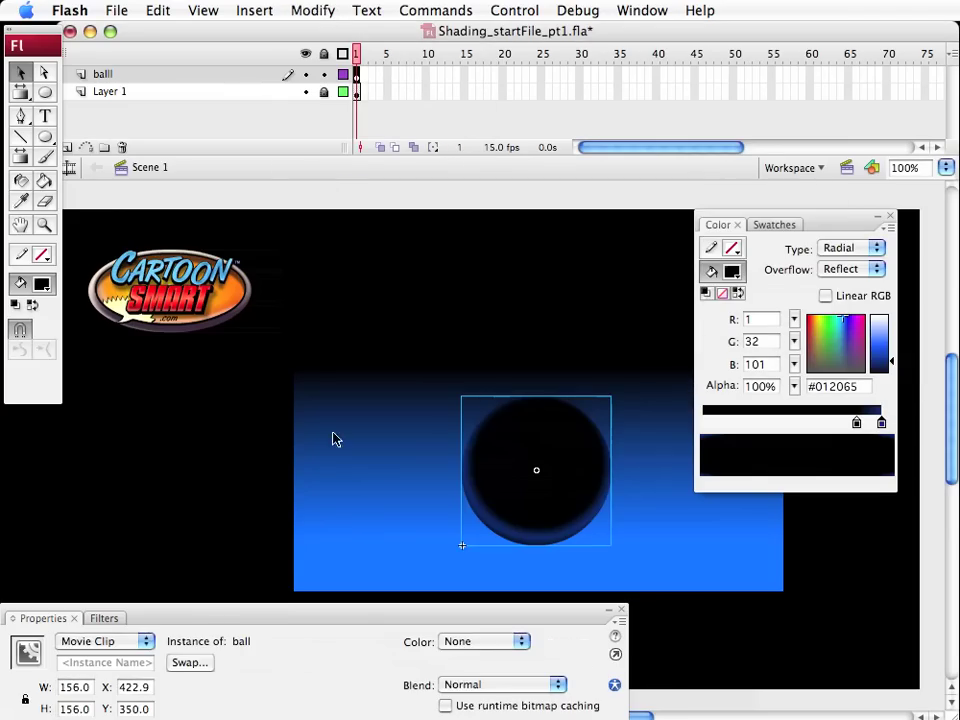
pyautogui.click(231, 564)
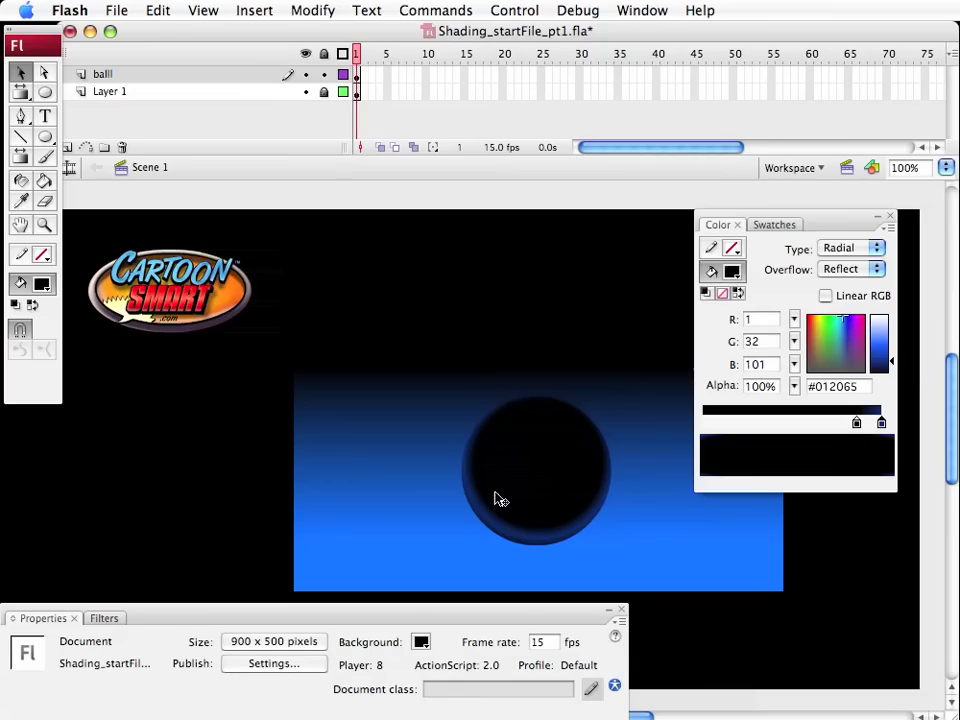
# Open the ball symbol for in-place editing, try the Gradient Transform tool on its shape, and return to Scene 1
pyautogui.click(20, 91)
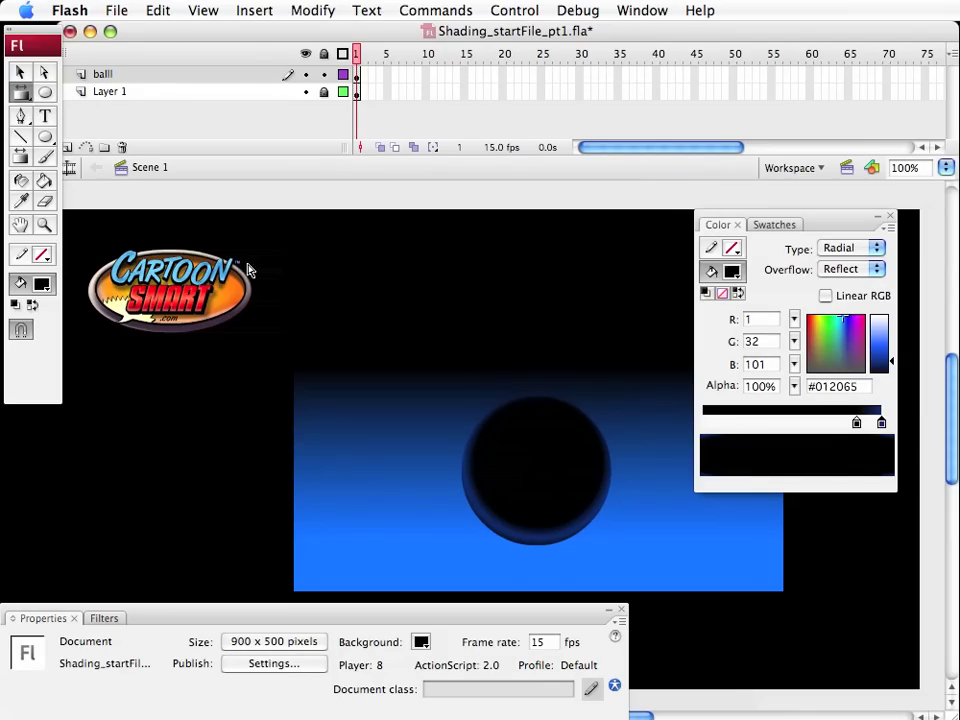
pyautogui.click(21, 72)
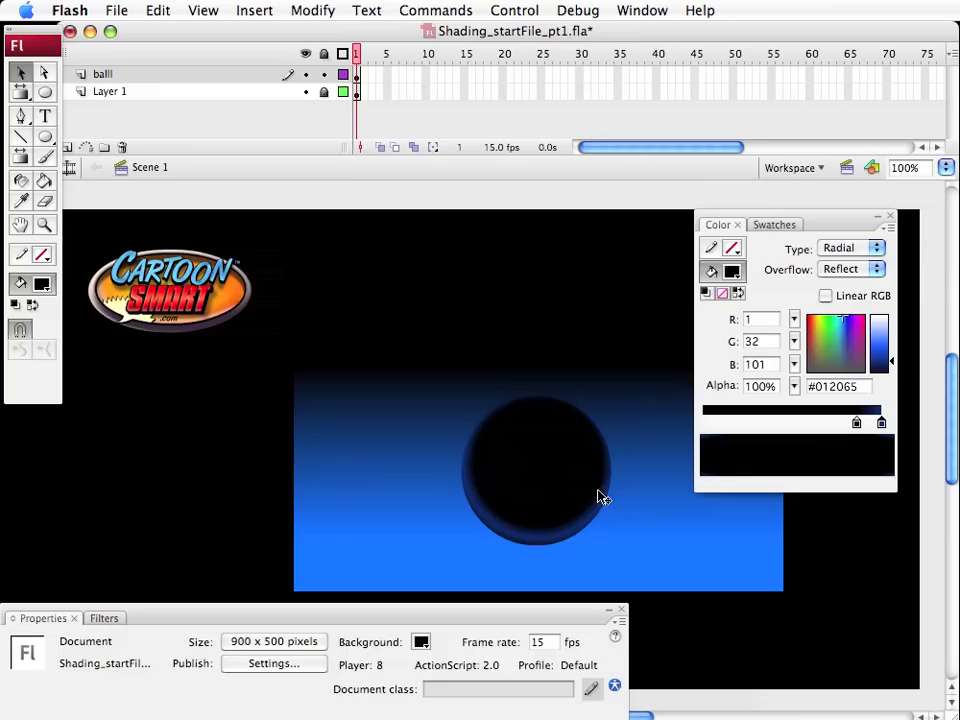
pyautogui.doubleClick(555, 485)
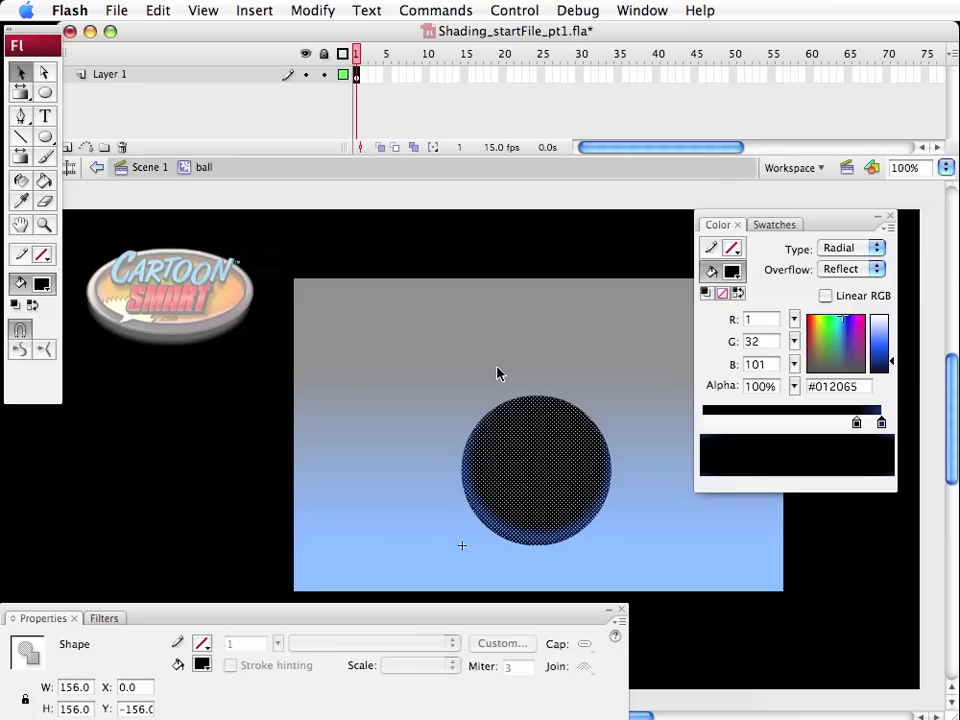
pyautogui.click(471, 402)
pyautogui.press('f')
pyautogui.click(515, 430)
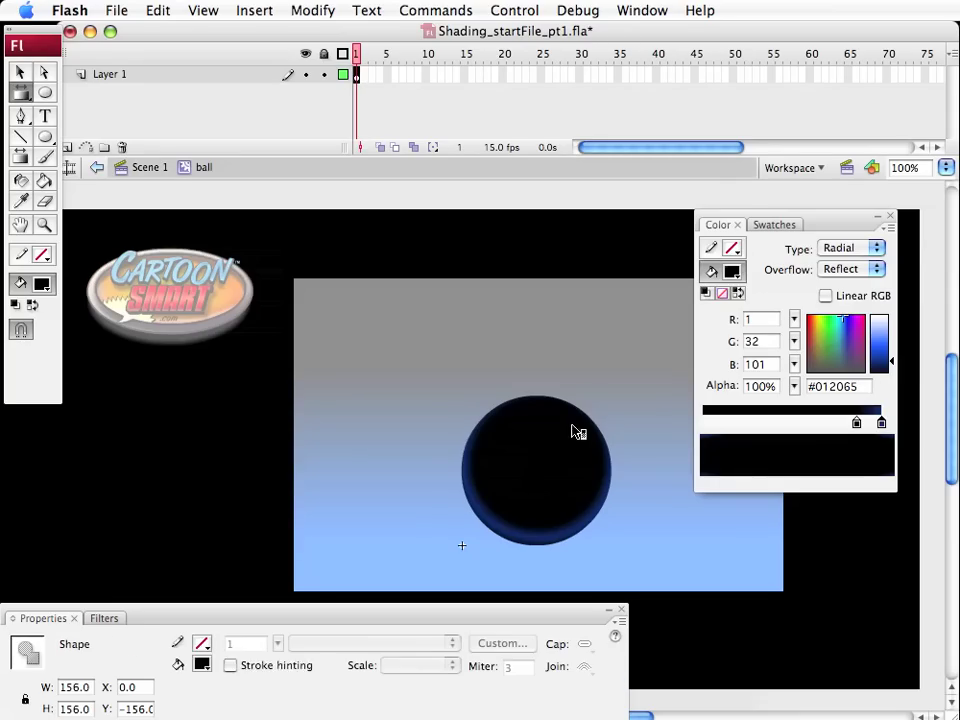
pyautogui.click(22, 73)
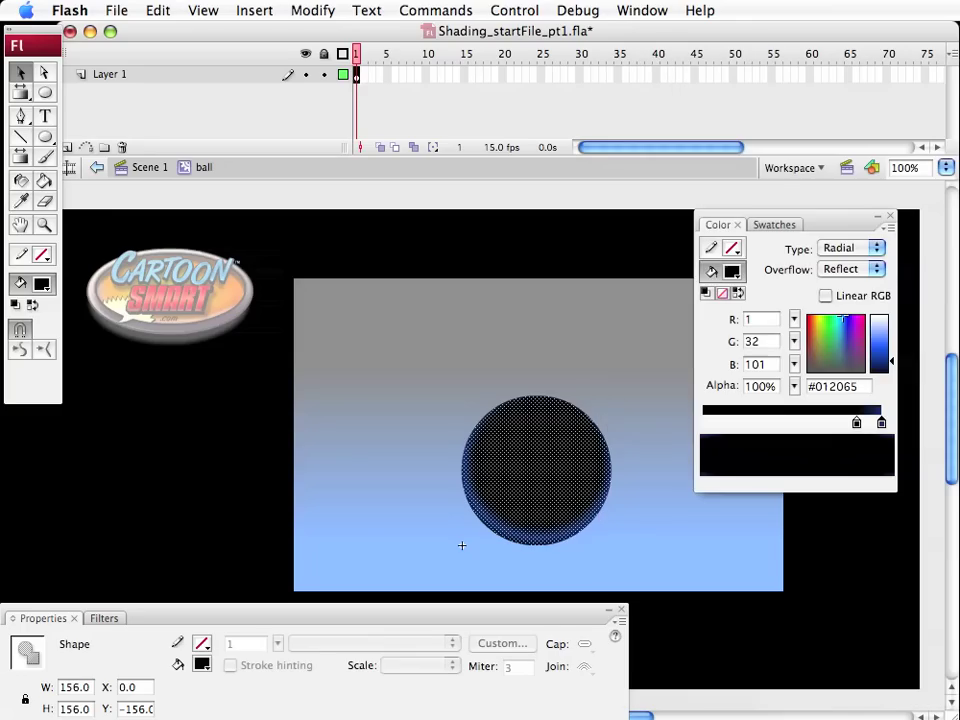
pyautogui.click(150, 167)
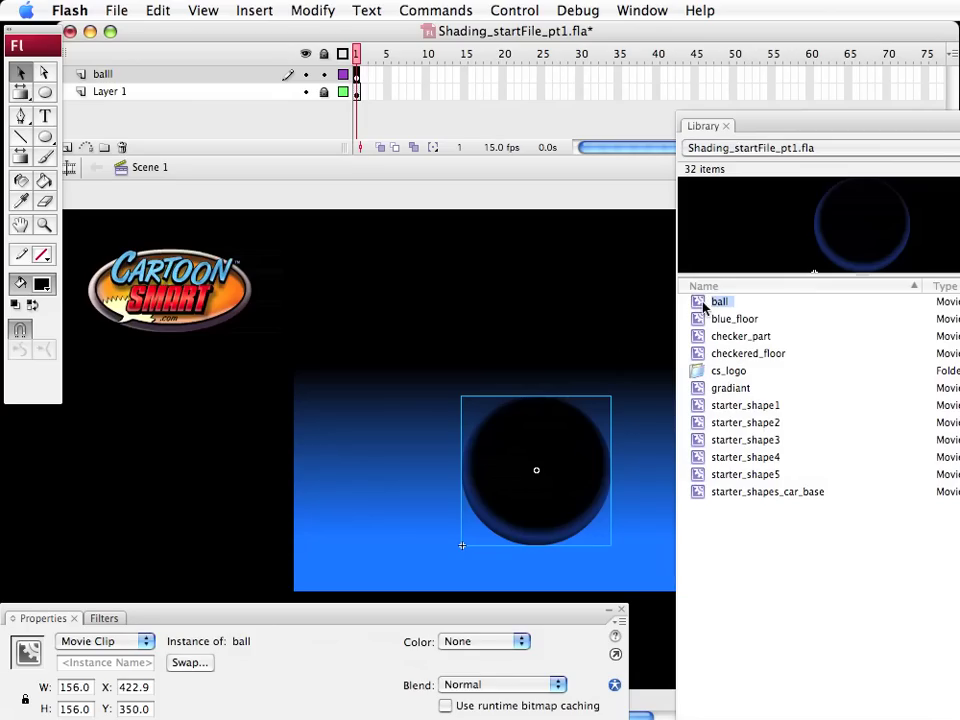
# Place a second instance of the ball symbol from the library beside the original, and open the original ball for in-place editing
pyautogui.moveTo(705, 318); pyautogui.dragTo(368, 475)
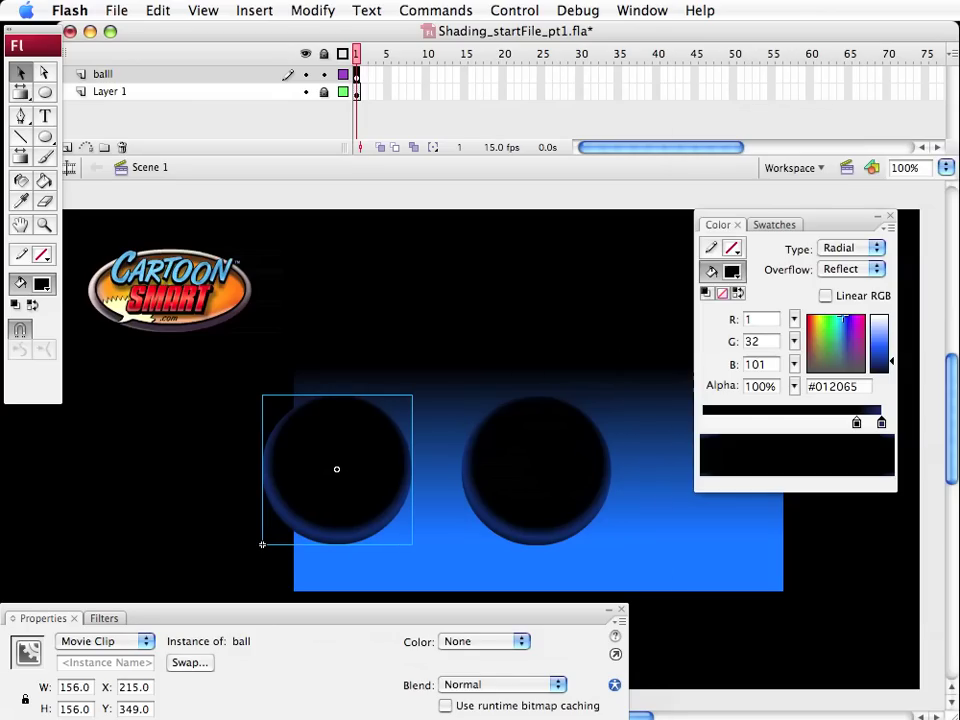
pyautogui.click(534, 489)
pyautogui.doubleClick(544, 466)
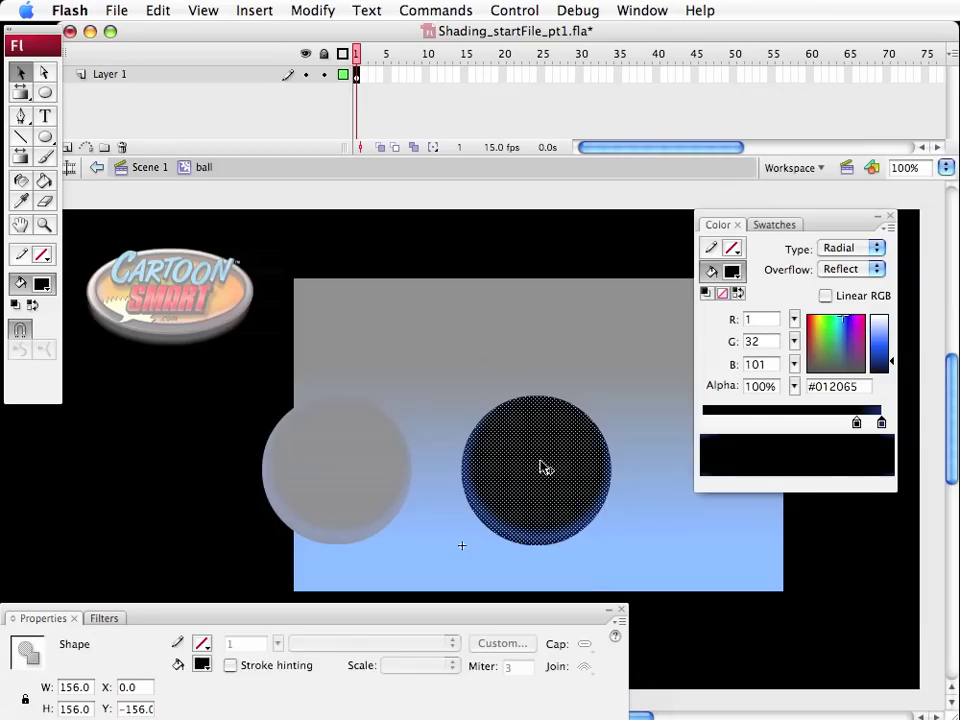
# Delete the upper half of the ball shape inside the symbol to test linked instances, and undo the deletion
pyautogui.click(516, 383)
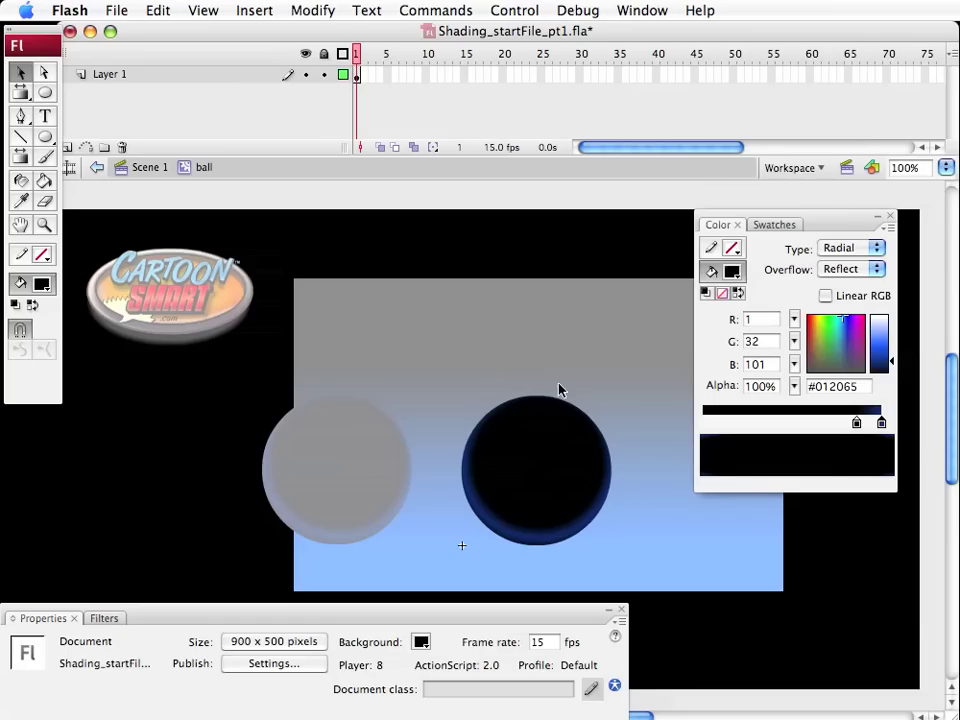
pyautogui.moveTo(531, 392); pyautogui.dragTo(553, 452)
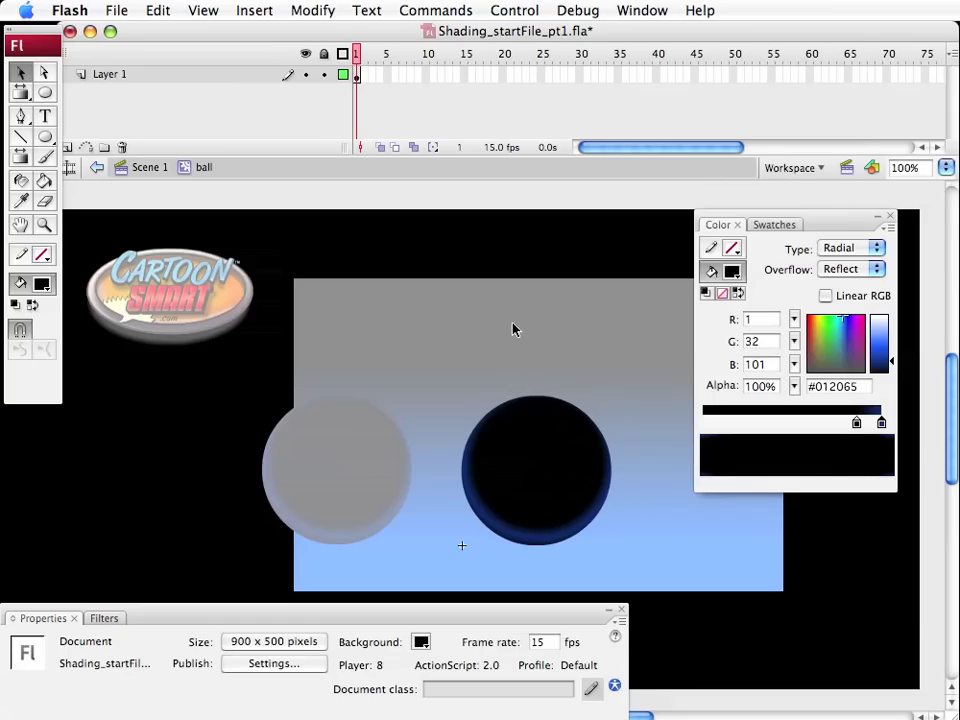
pyautogui.click(18, 75)
pyautogui.moveTo(446, 378); pyautogui.dragTo(634, 474)
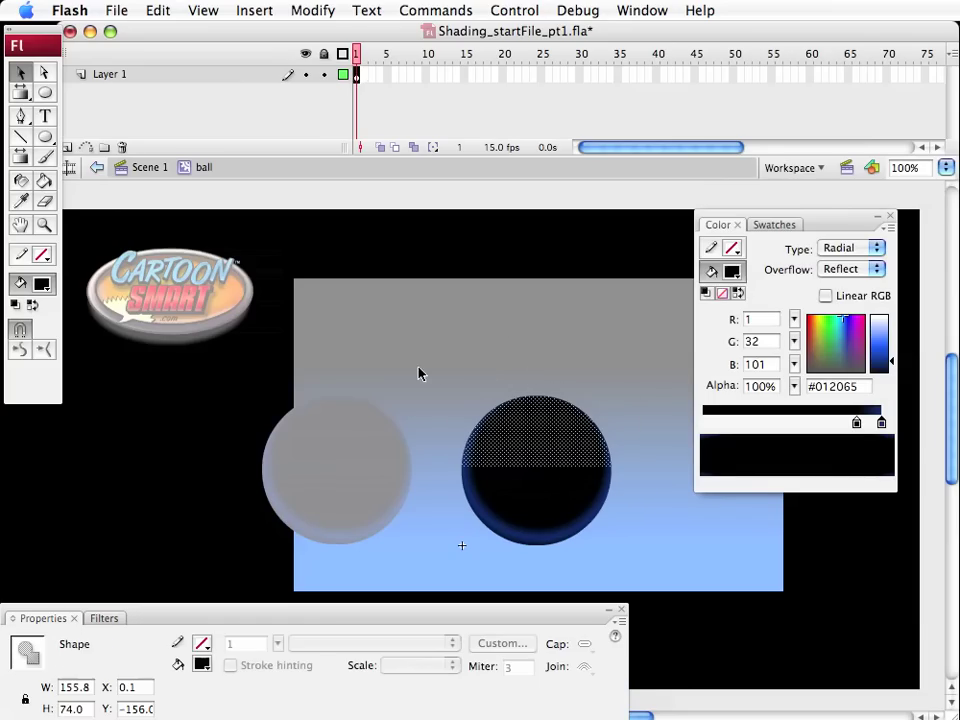
pyautogui.press('Delete')
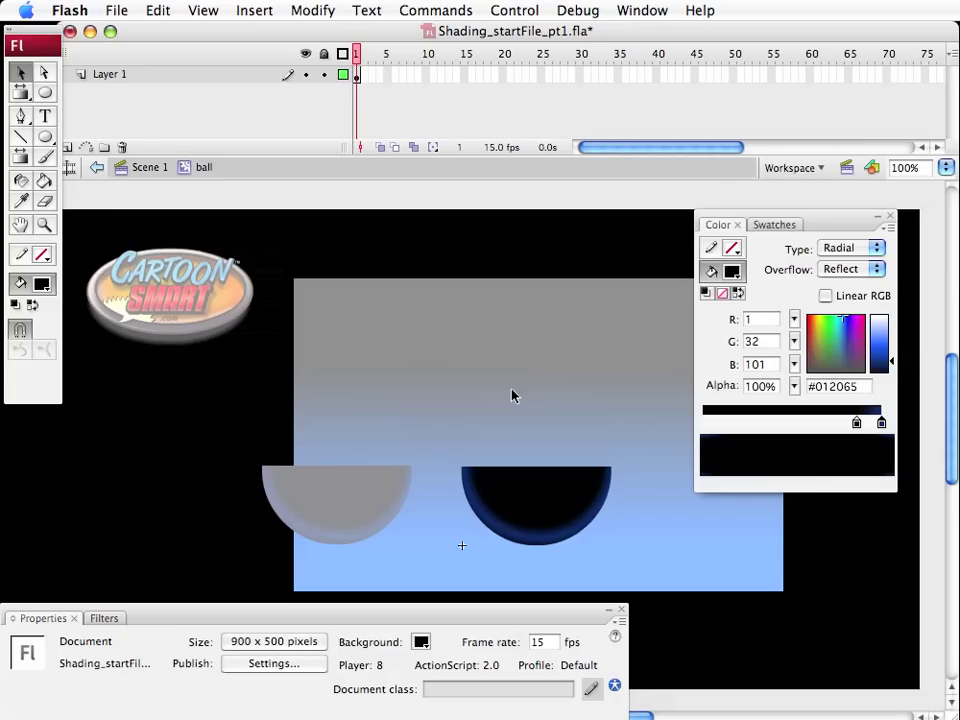
pyautogui.press('super+z')
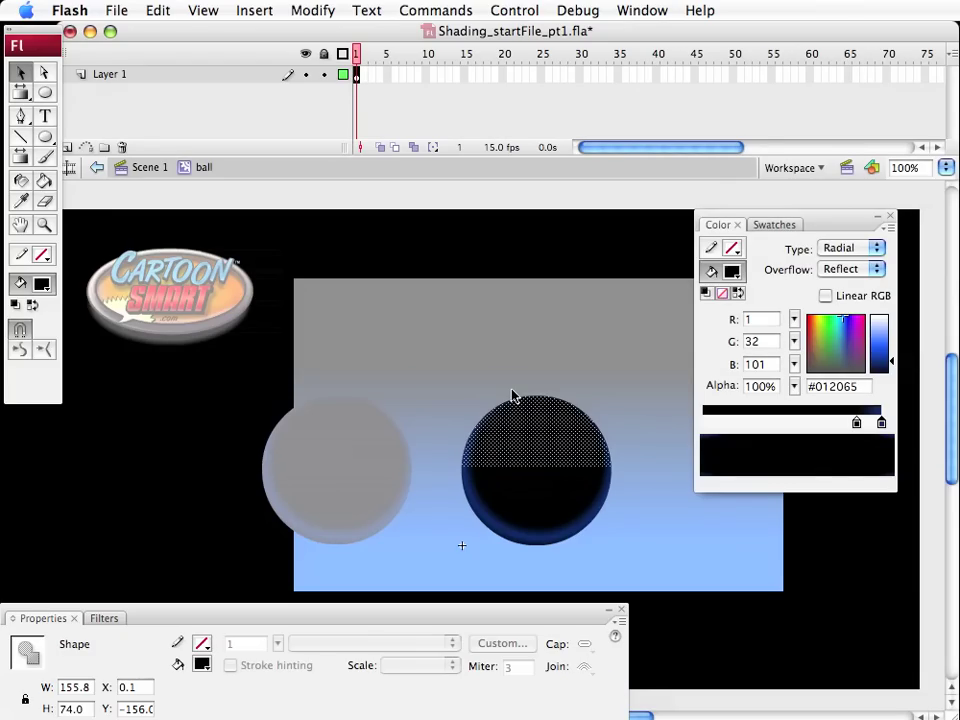
# Return to Scene 1 and delete the second ball instance beside the original
pyautogui.click(148, 168)
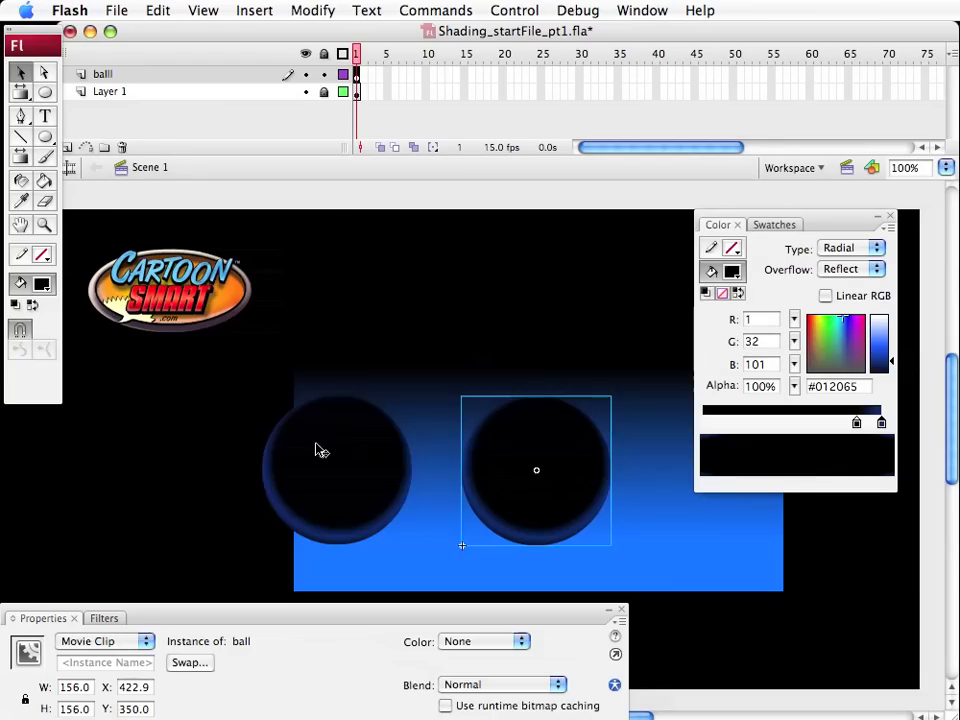
pyautogui.click(366, 503)
pyautogui.press('Delete')
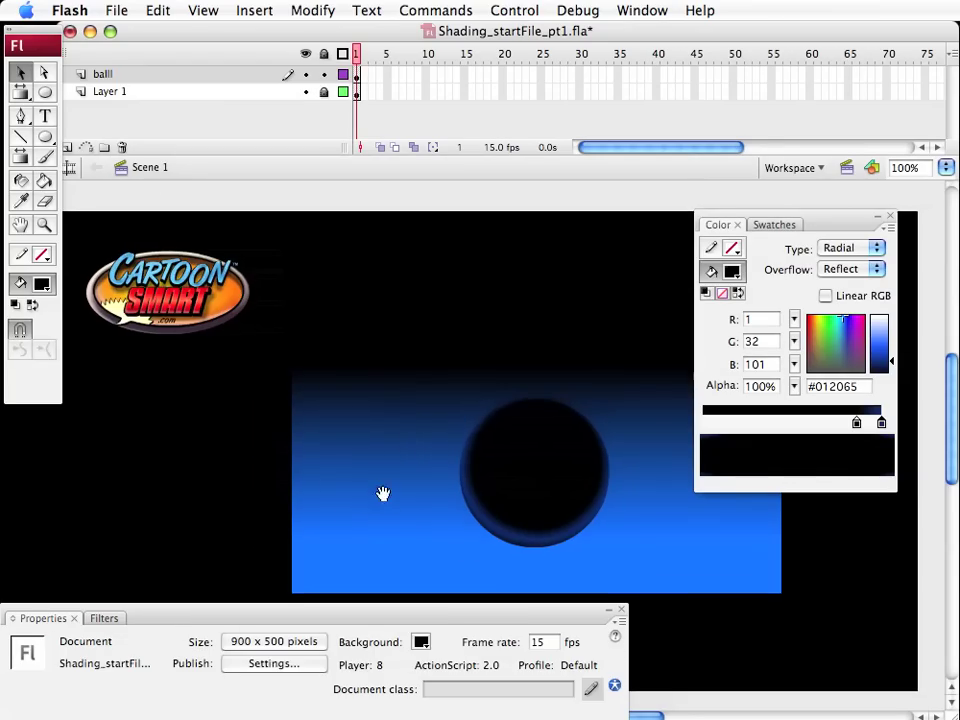
# Draw a flat, solid black oval without a stroke, about 176 by 28 pixels, at the base of the ball as its shadow
pyautogui.moveTo(381, 495); pyautogui.dragTo(319, 493)
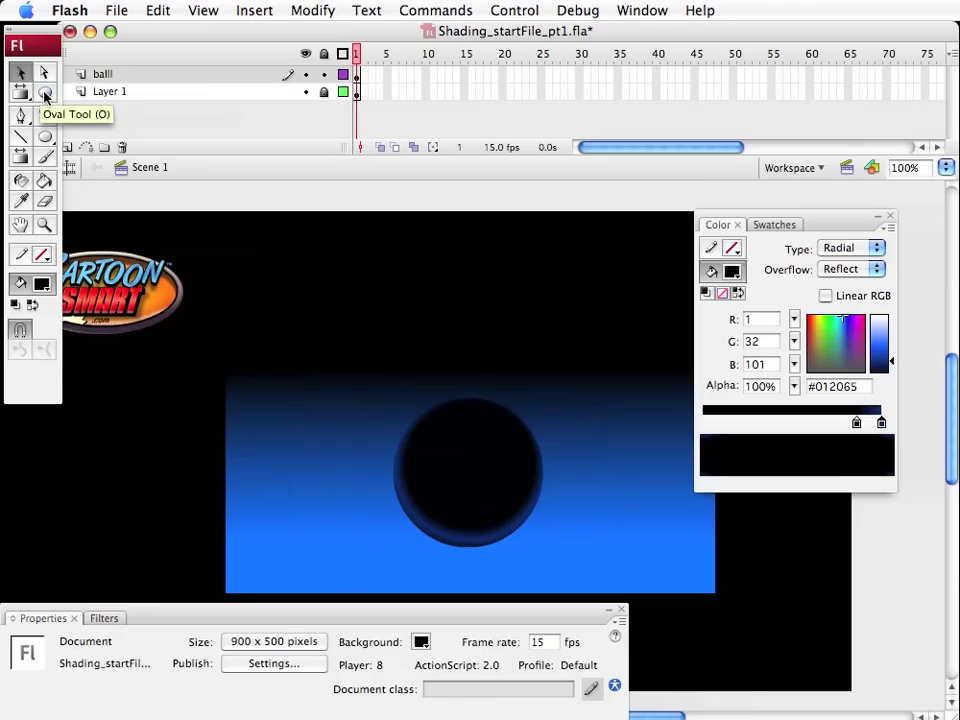
pyautogui.click(44, 94)
pyautogui.click(44, 285)
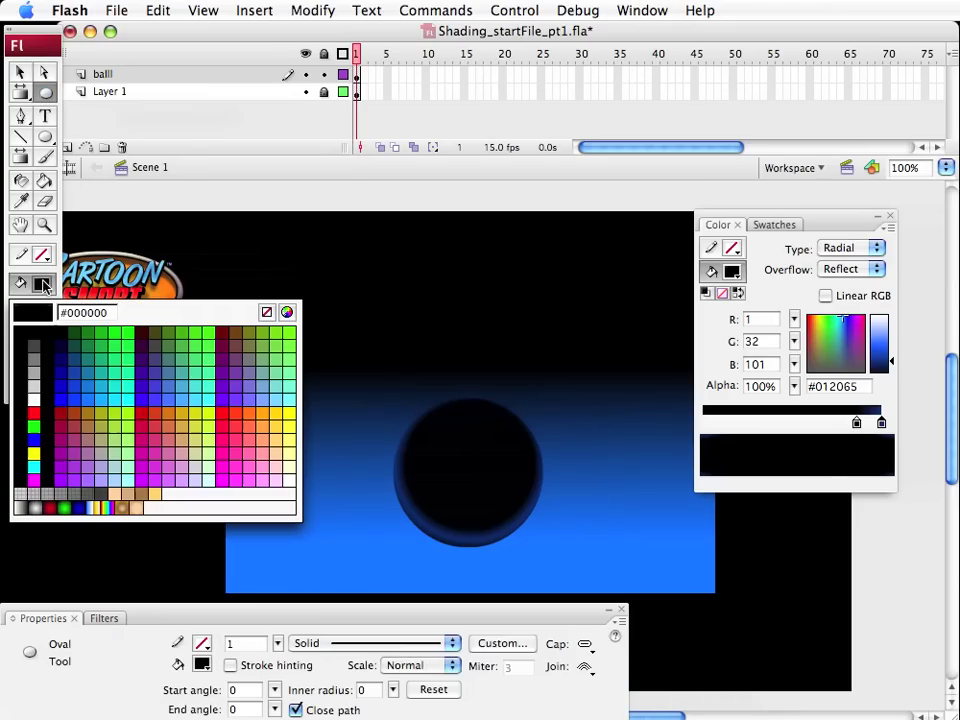
pyautogui.click(33, 332)
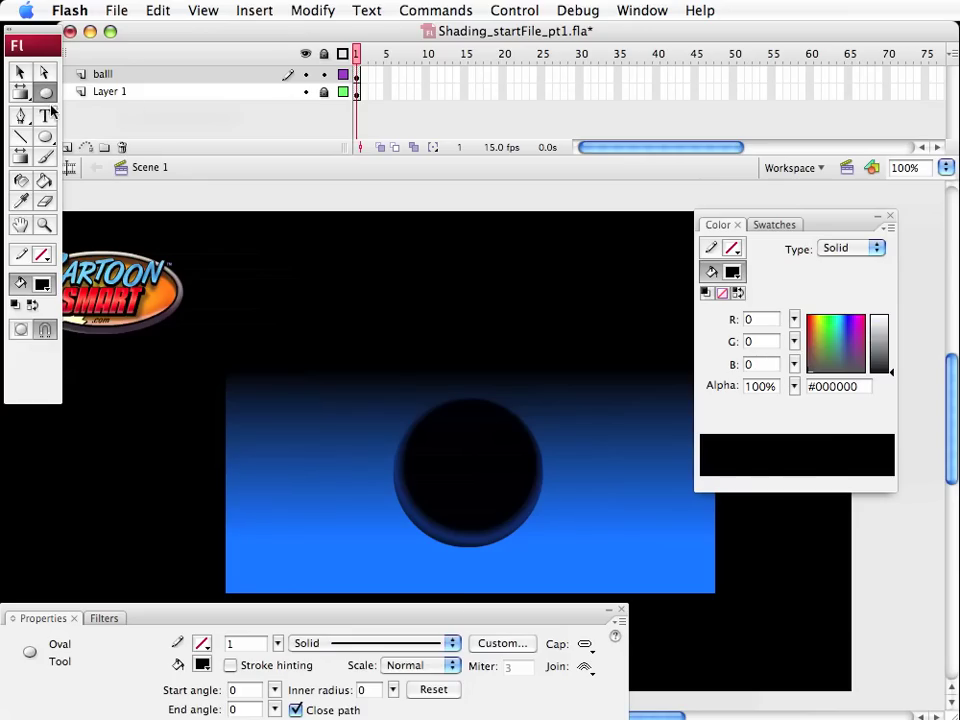
pyautogui.moveTo(337, 533); pyautogui.dragTo(504, 560)
pyautogui.press('v')
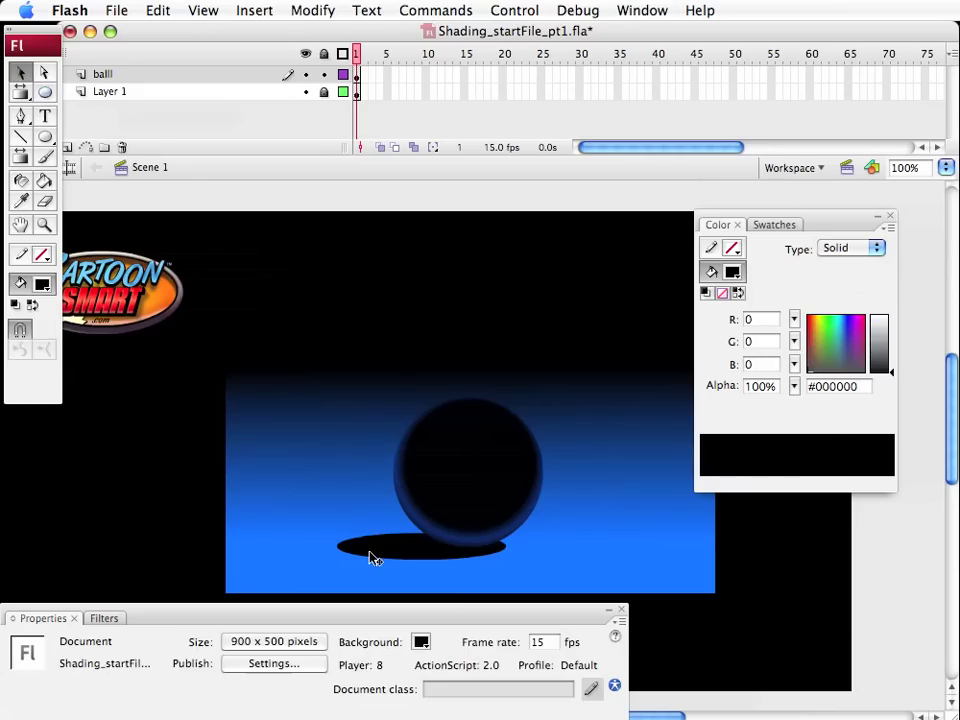
# Nudge the shadow oval 50 pixels right and 1 pixel up so it sits centred beneath the ball
pyautogui.click(396, 546)
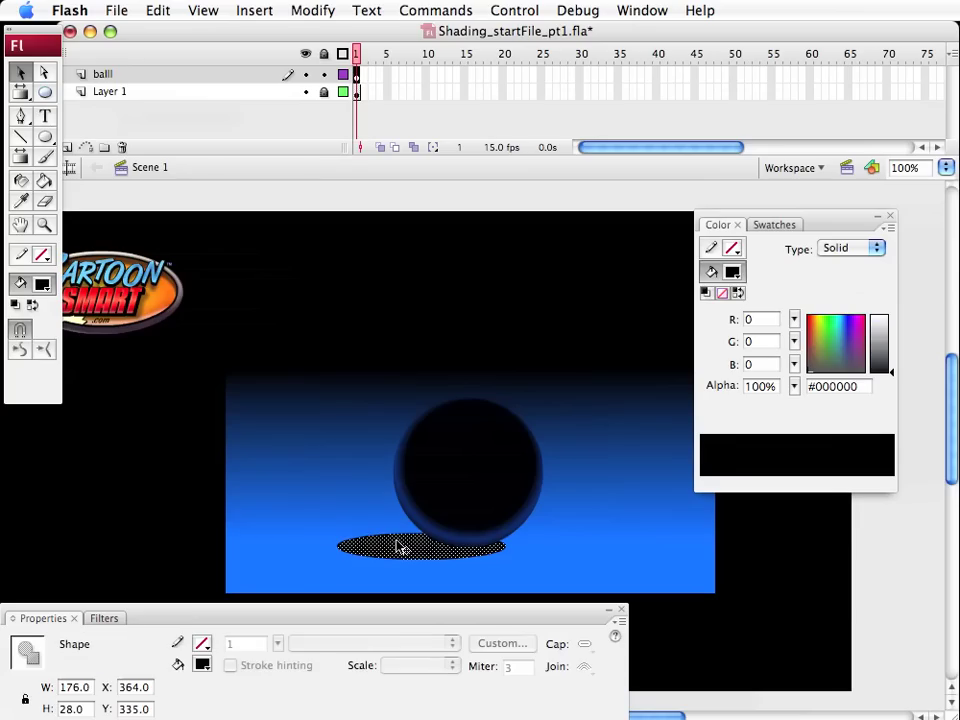
pyautogui.hotkey('shift', 'Right')
pyautogui.hotkey('shift', 'Right')
pyautogui.hotkey('shift', 'Right')
pyautogui.hotkey('shift', 'Right')
pyautogui.hotkey('shift', 'Right')
pyautogui.press('Up')
pyautogui.press('Up')
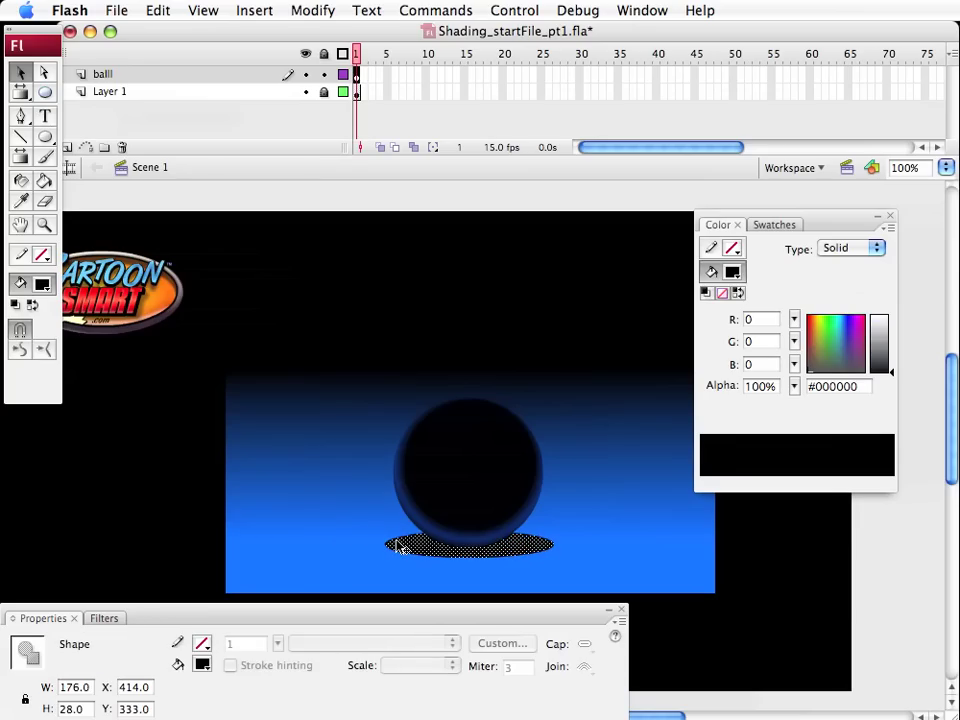
pyautogui.press('Down')
# Resize the shadow oval with Free Transform to about 122 by 41 pixels, keeping it beneath the ball
pyautogui.click(22, 93)
pyautogui.click(100, 115)
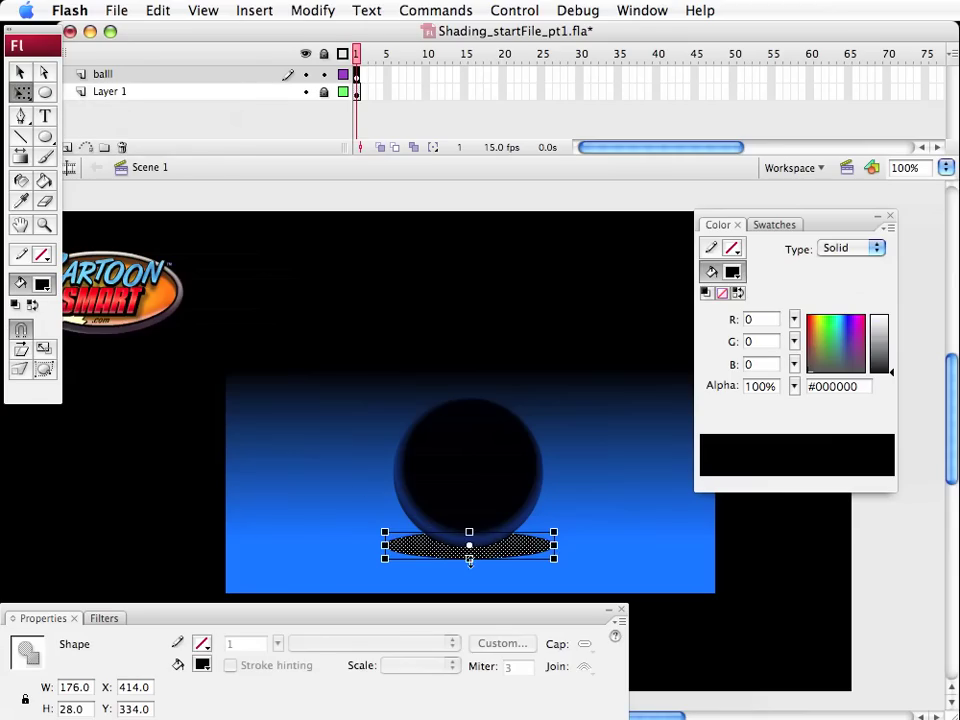
pyautogui.moveTo(469, 558); pyautogui.dragTo(469, 571)
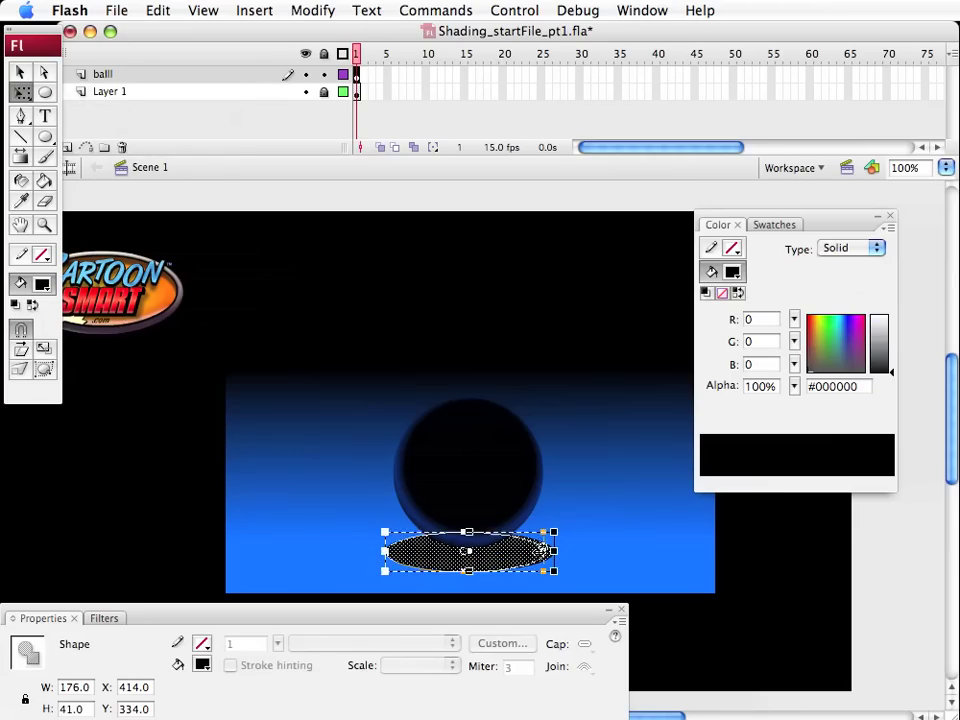
pyautogui.moveTo(553, 551); pyautogui.dragTo(542, 551)
pyautogui.moveTo(413, 551); pyautogui.dragTo(413, 551)
pyautogui.moveTo(543, 551); pyautogui.dragTo(529, 549)
# Nudge the shadow oval left to X 439 and flatten it slightly to about 39 pixels high
pyautogui.press('Right')
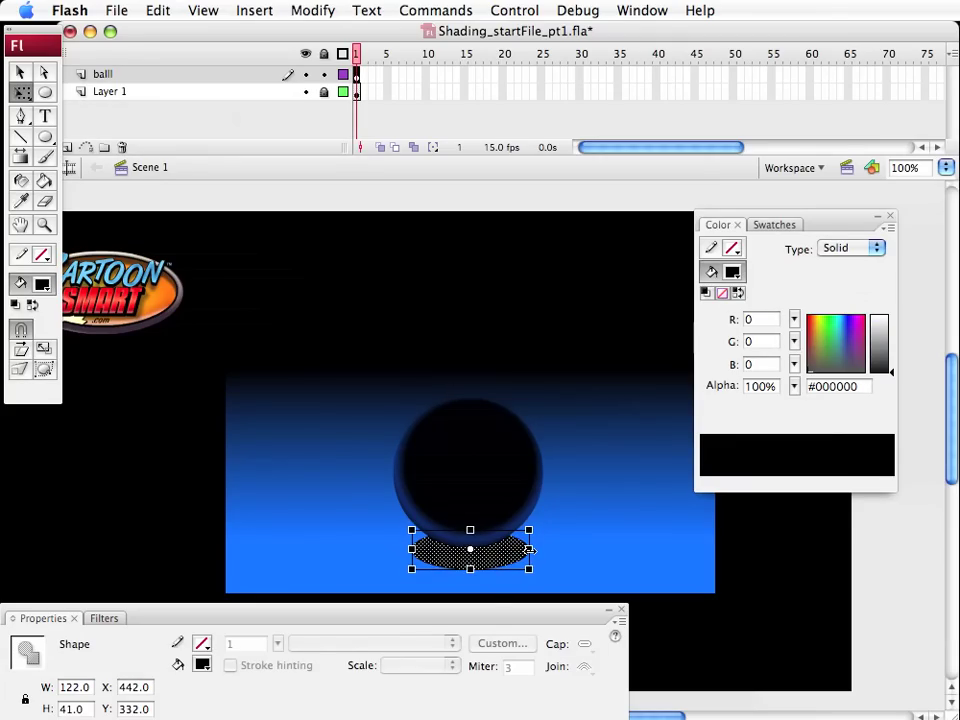
pyautogui.press('Left')
pyautogui.press('Left')
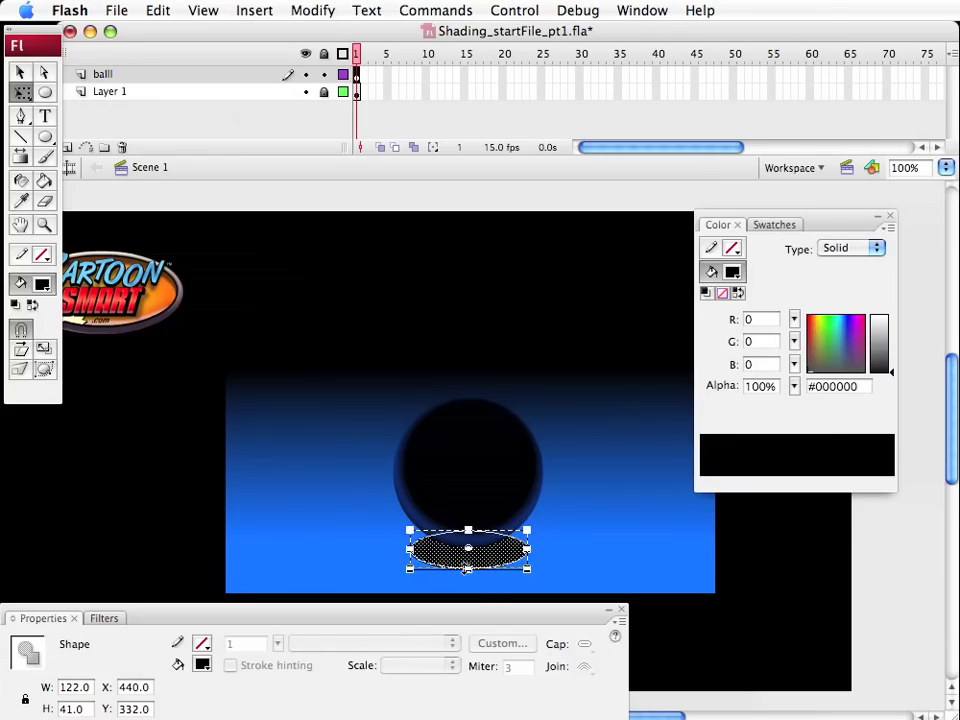
pyautogui.press('Left')
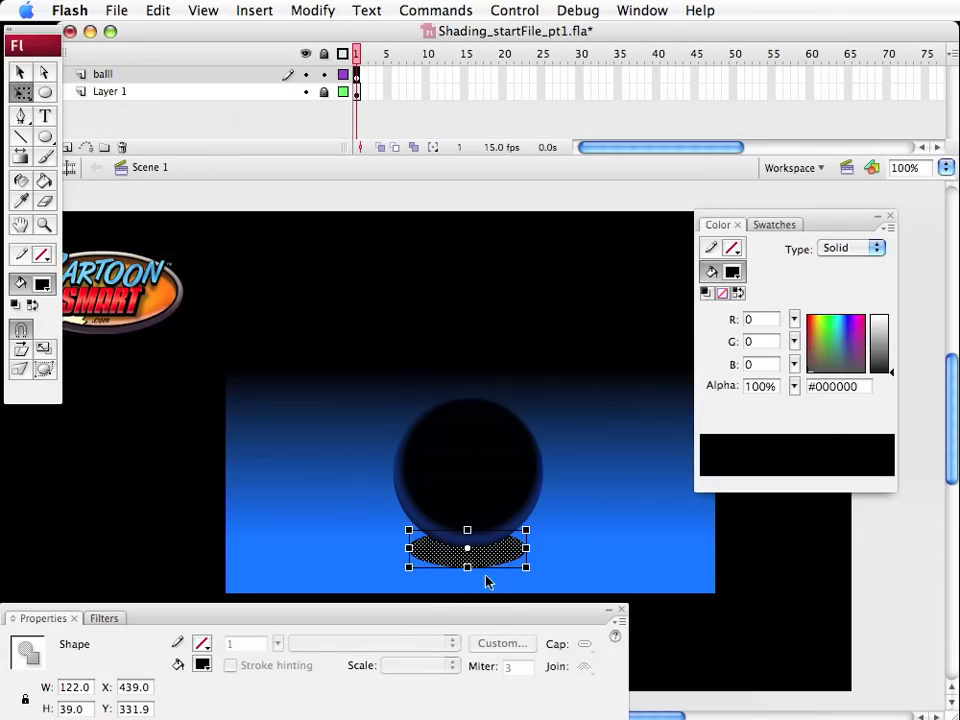
pyautogui.click(193, 482)
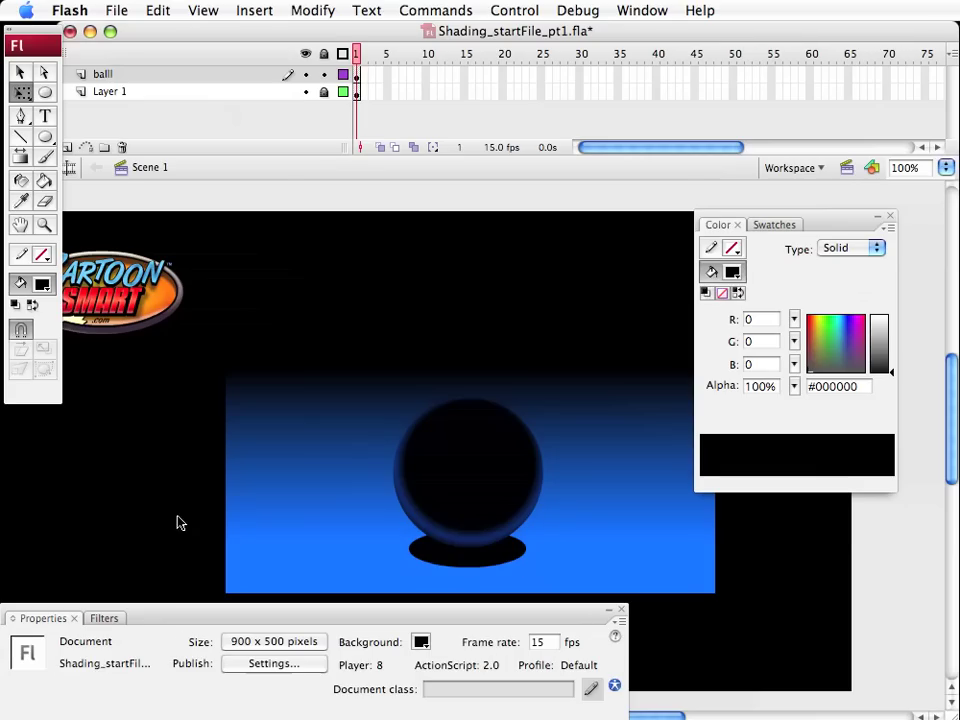
# Try a 40% alpha on the shadow oval's black fill, and undo the change
pyautogui.click(450, 560)
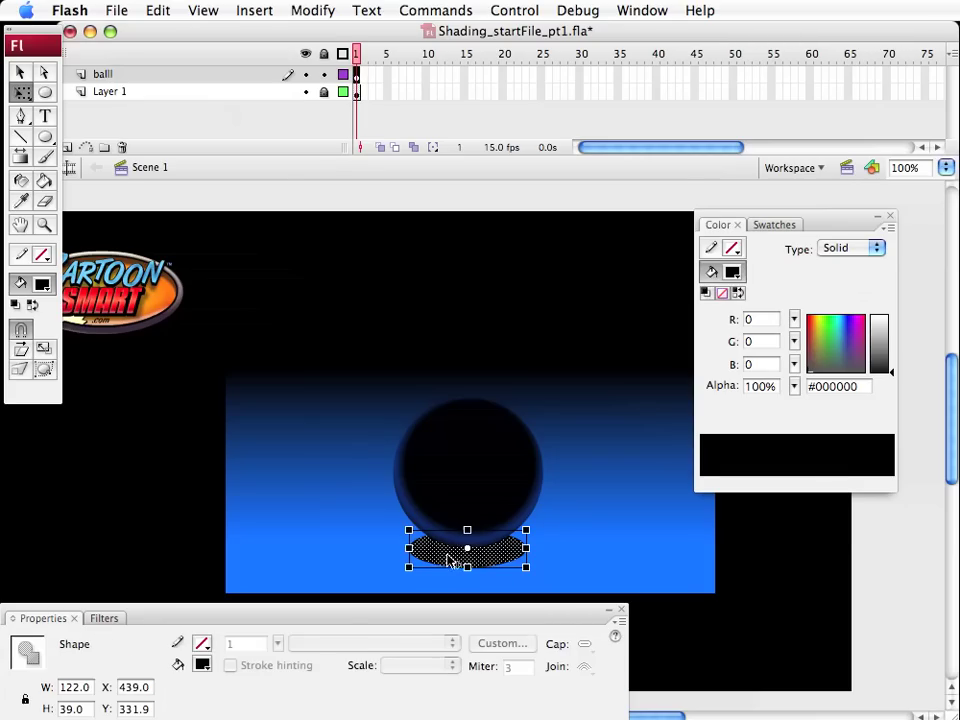
pyautogui.click(186, 542)
pyautogui.click(444, 555)
pyautogui.click(42, 284)
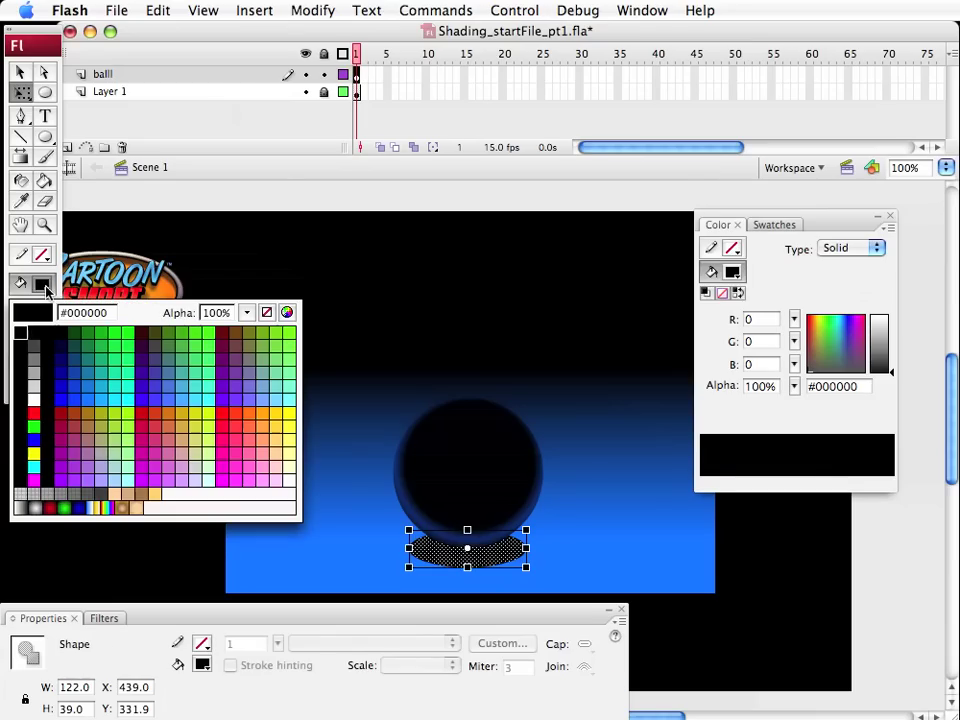
pyautogui.moveTo(245, 313); pyautogui.dragTo(236, 378)
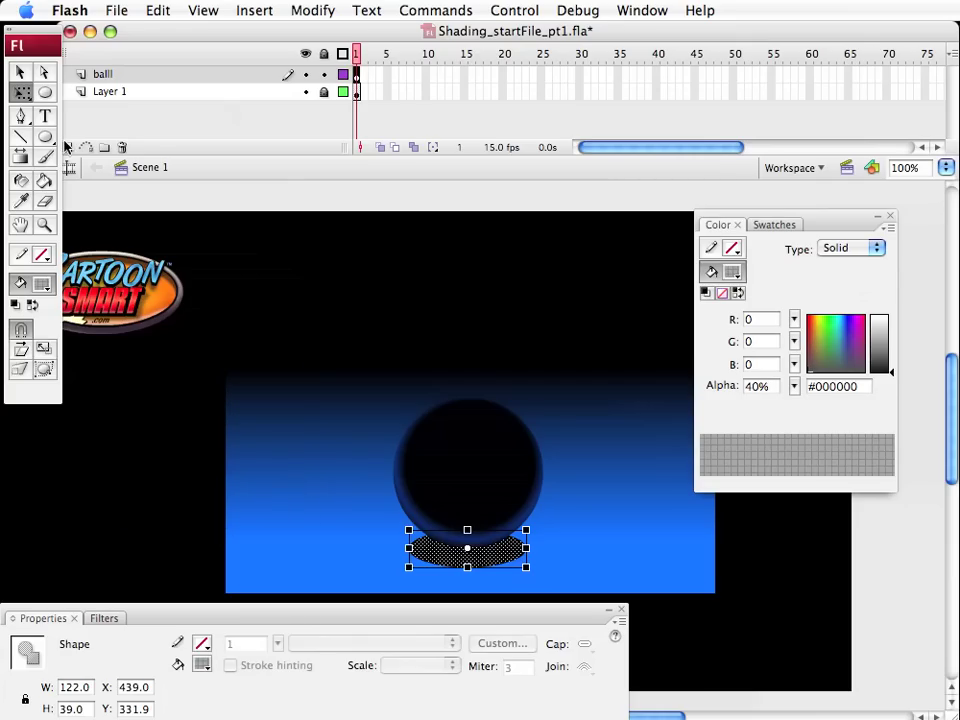
pyautogui.click(20, 72)
pyautogui.click(135, 456)
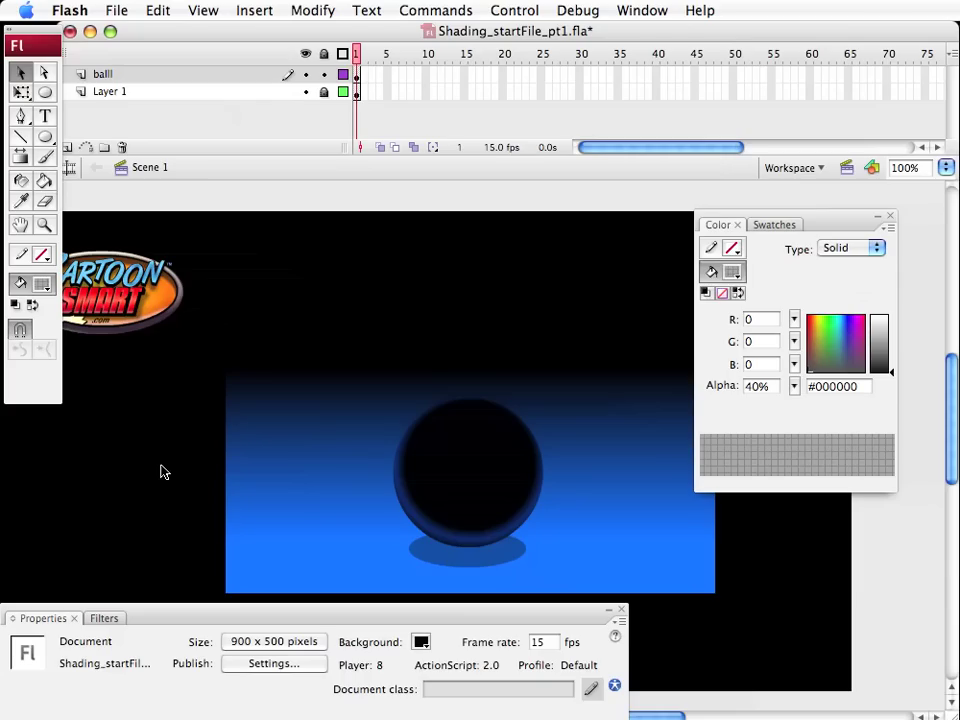
pyautogui.press('super+z')
pyautogui.press('super+z')
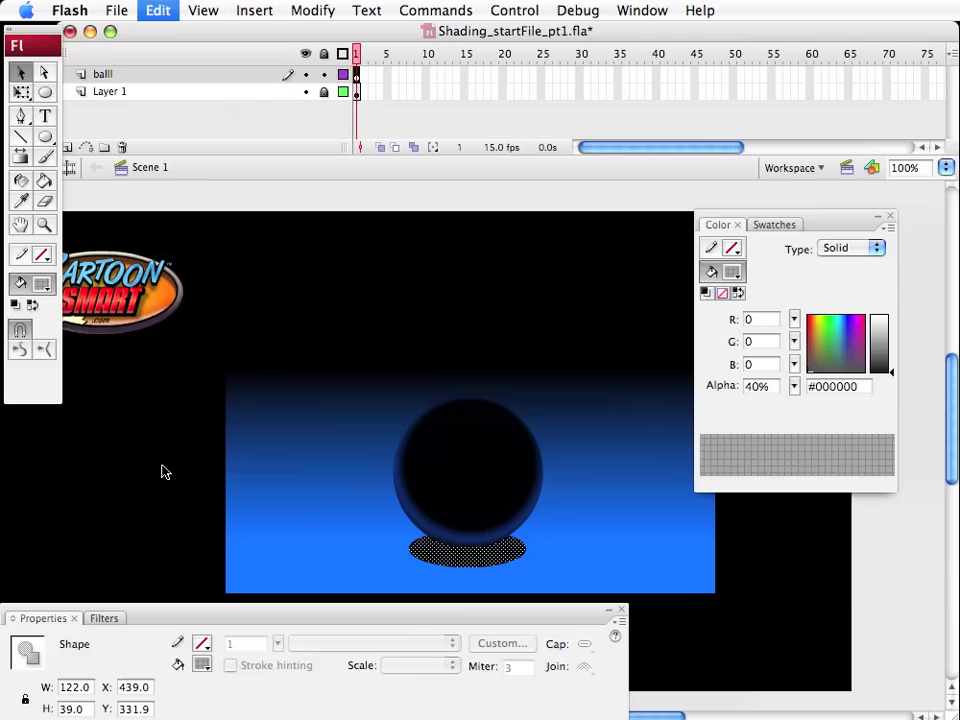
# Convert the shadow oval to a movie clip symbol named ball_shadow
pyautogui.click(171, 530)
pyautogui.click(450, 572)
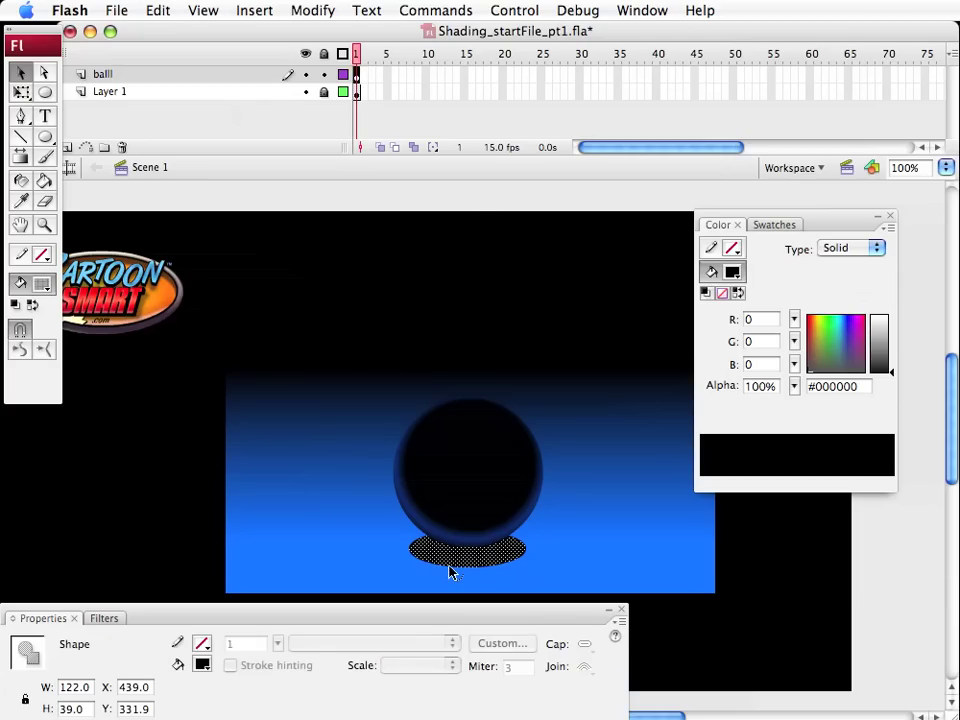
pyautogui.click(308, 8)
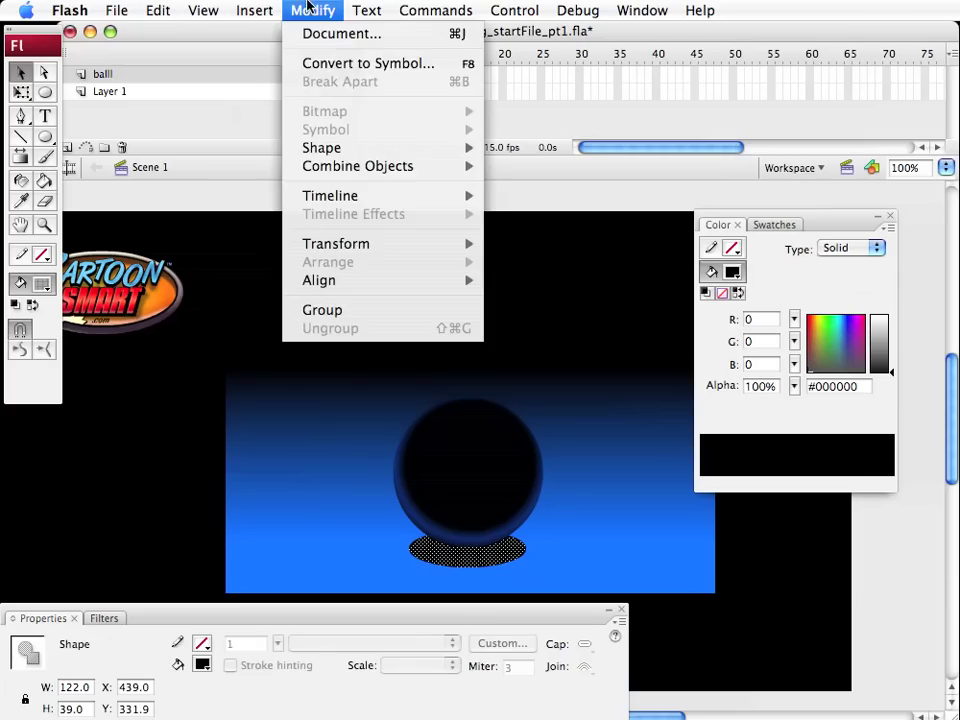
pyautogui.click(323, 64)
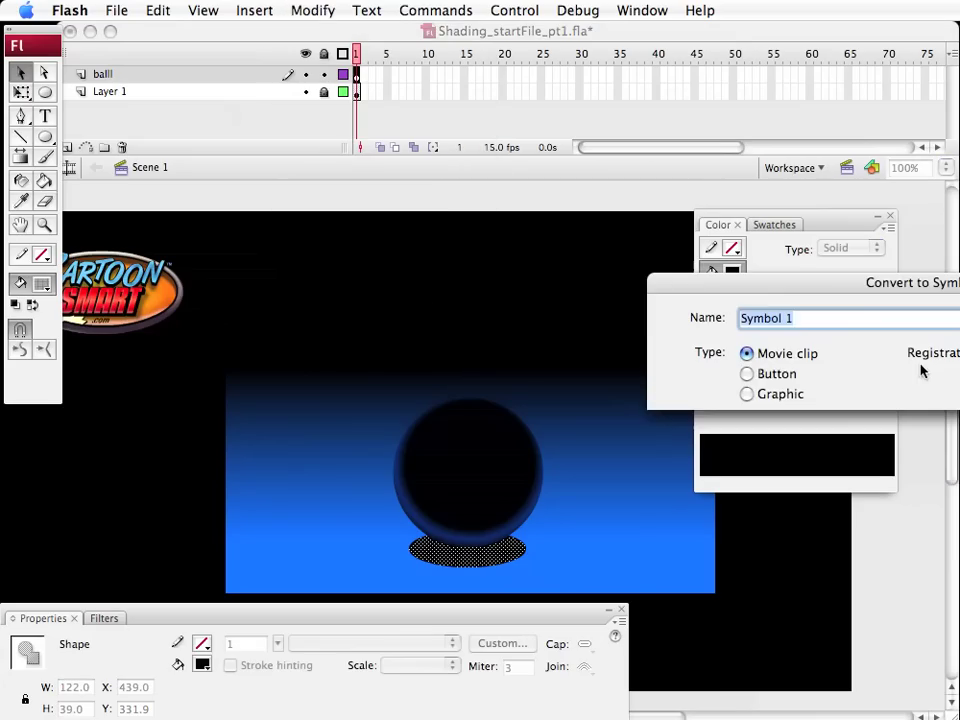
pyautogui.press('BackSpace')
pyautogui.write('ball_')
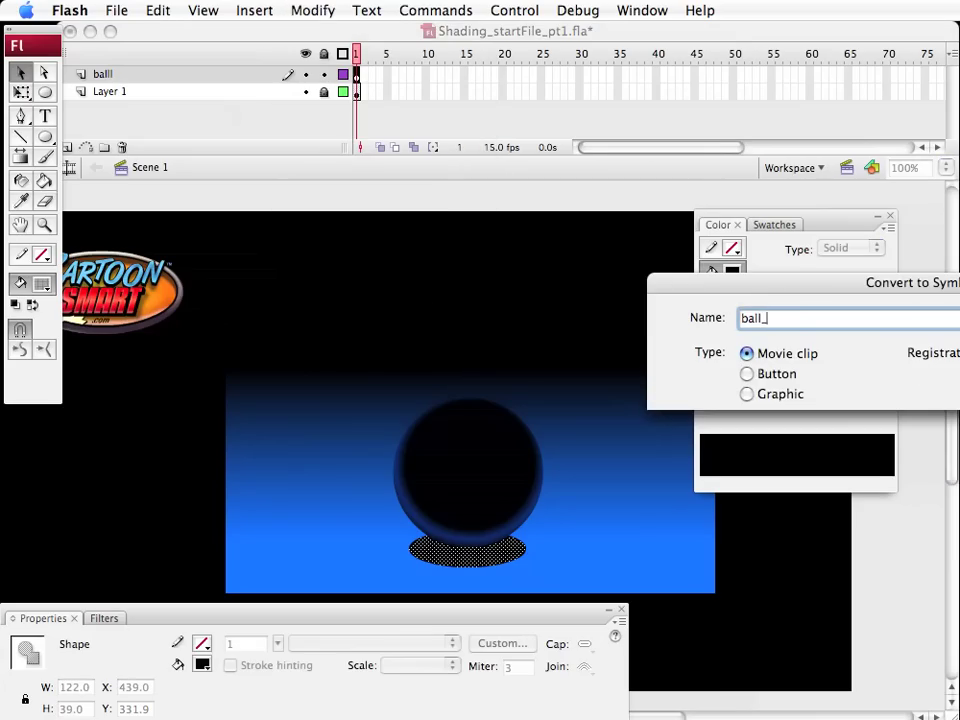
pyautogui.write('shadow')
pyautogui.press('Return')
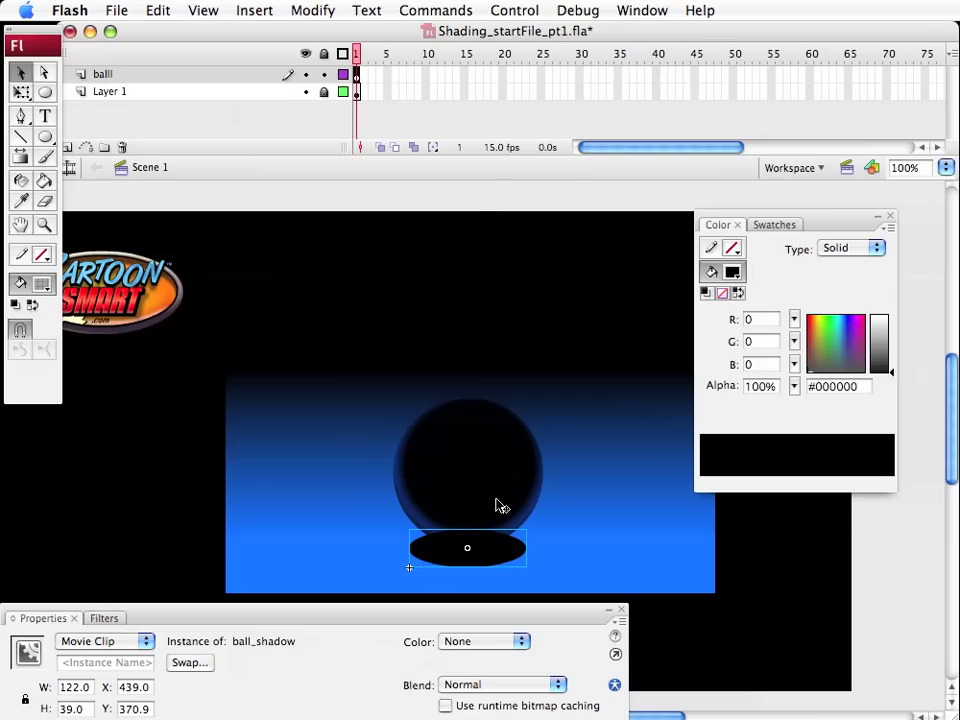
# Send the ball_shadow instance to the back so it sits behind the ball
pyautogui.click(310, 11)
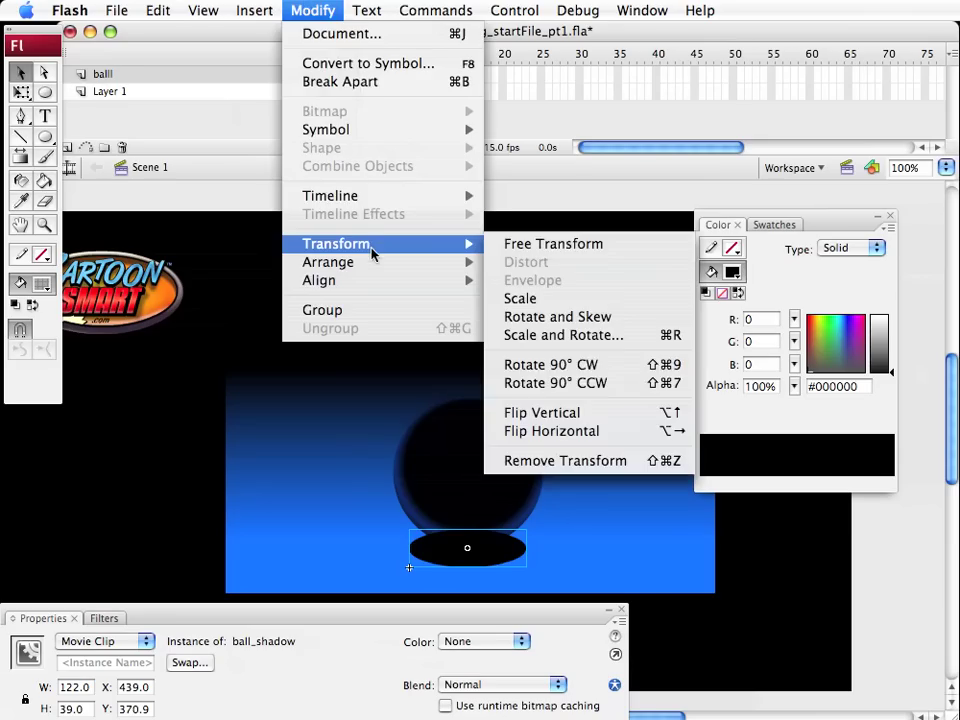
pyautogui.moveTo(418, 263)
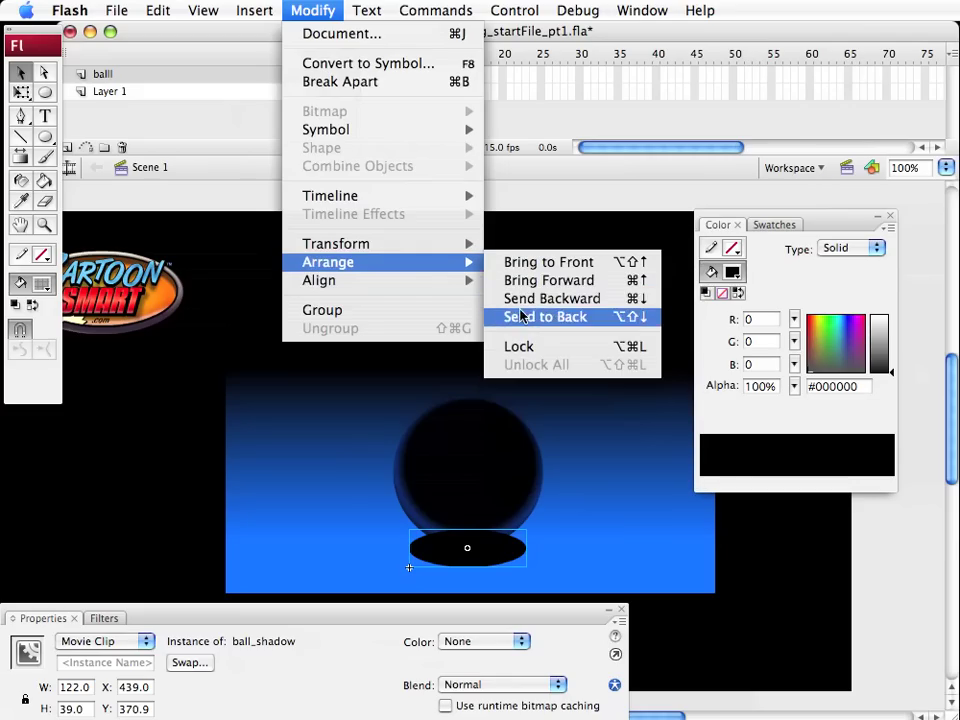
pyautogui.click(520, 317)
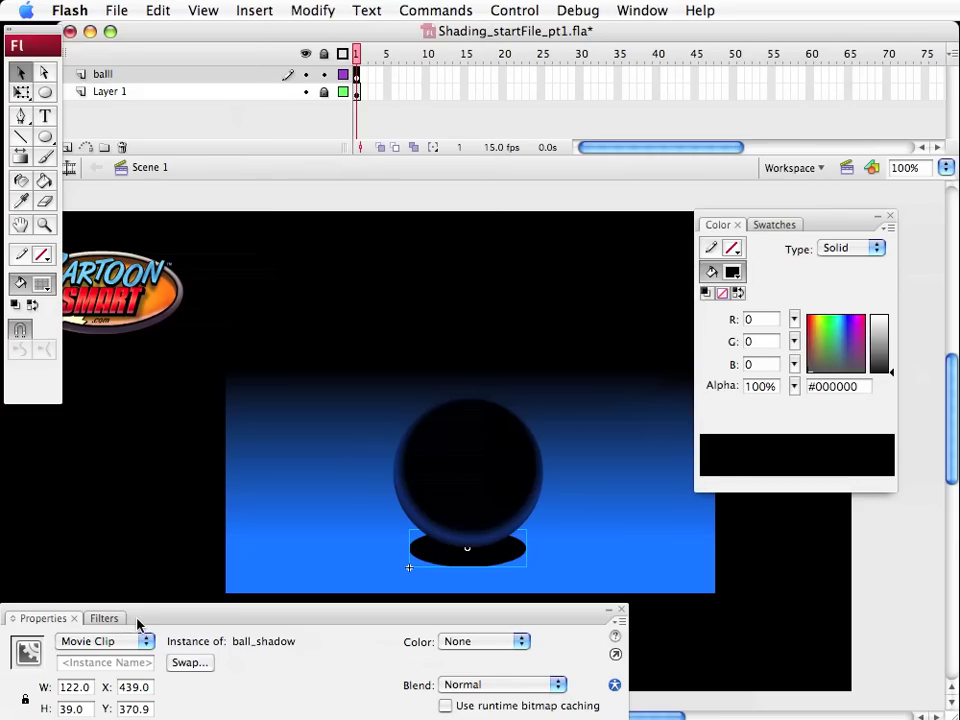
# Apply an Alpha color effect of 40% to the ball_shadow instance
pyautogui.click(463, 645)
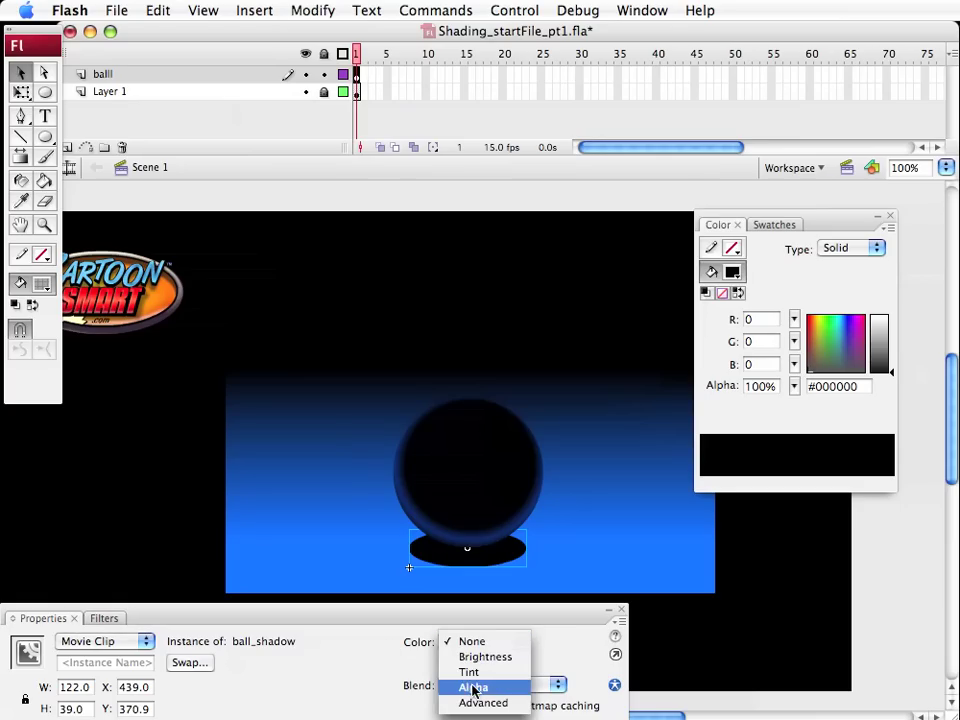
pyautogui.click(473, 688)
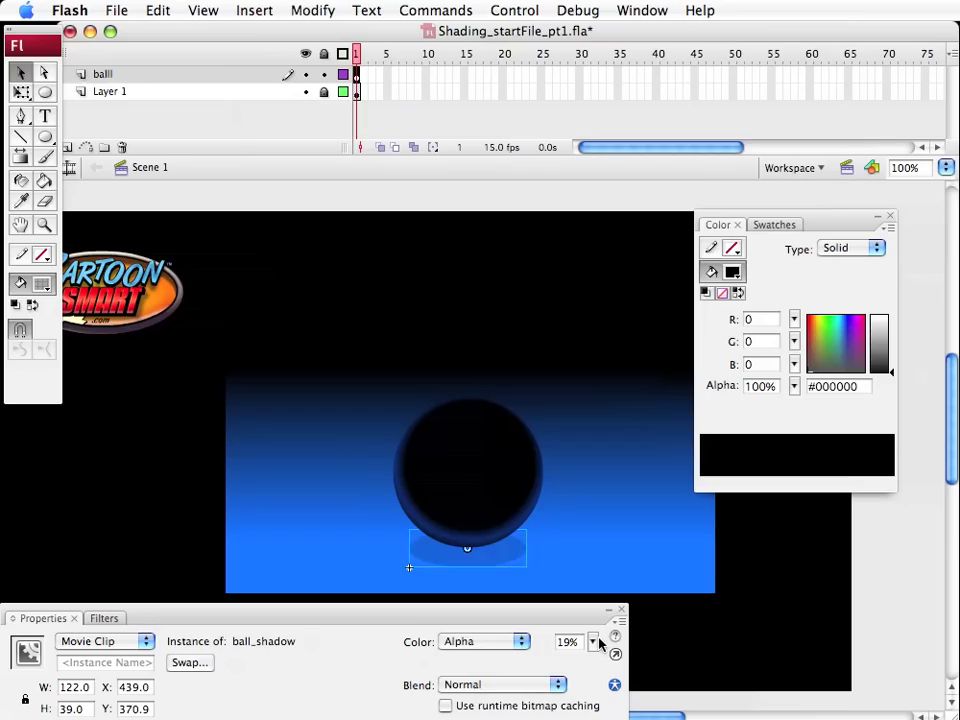
pyautogui.moveTo(593, 641); pyautogui.dragTo(592, 622)
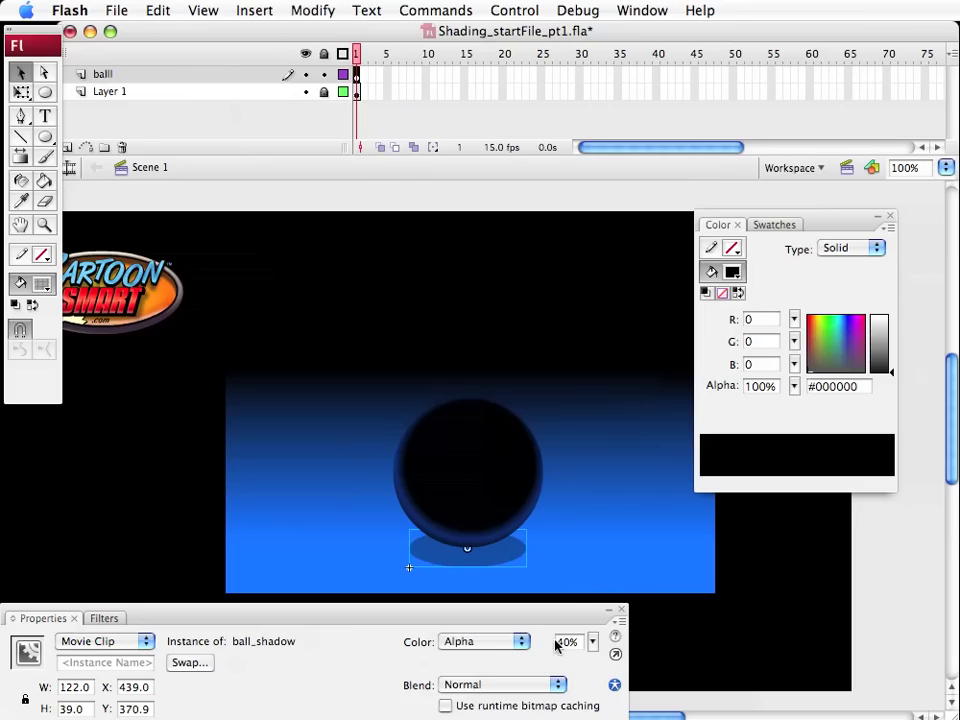
pyautogui.moveTo(592, 641)
pyautogui.mouseDown()
pyautogui.moveTo(590, 612)
pyautogui.moveTo(590, 652)
pyautogui.moveTo(590, 641)
pyautogui.mouseUp()
# Add a Blur filter to the shadow instance with Blur X 25 and Blur Y 7
pyautogui.click(104, 618)
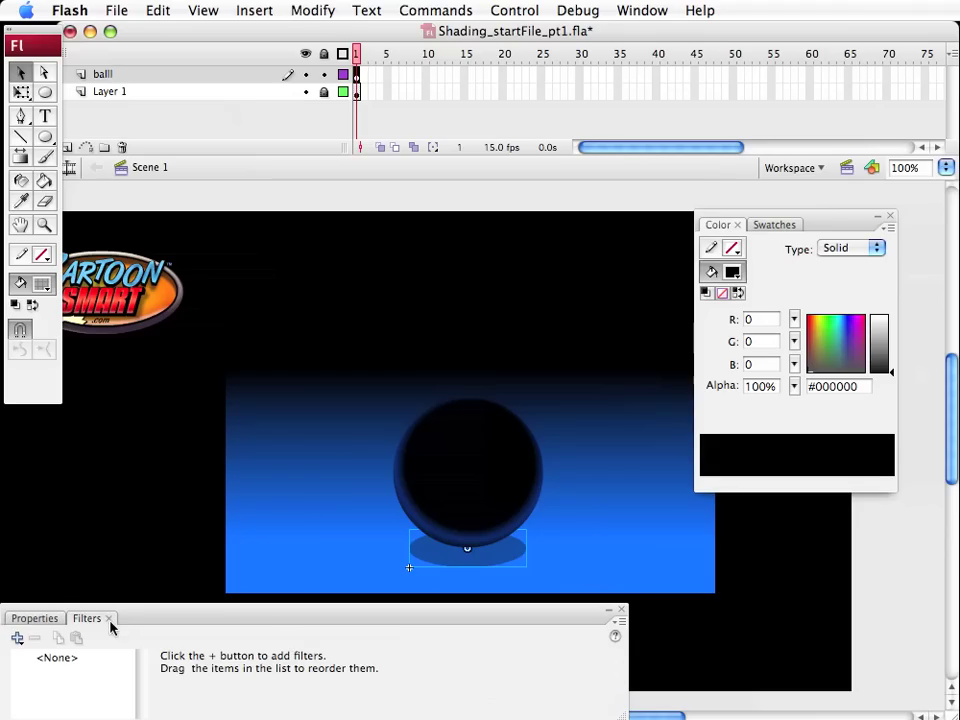
pyautogui.click(20, 638)
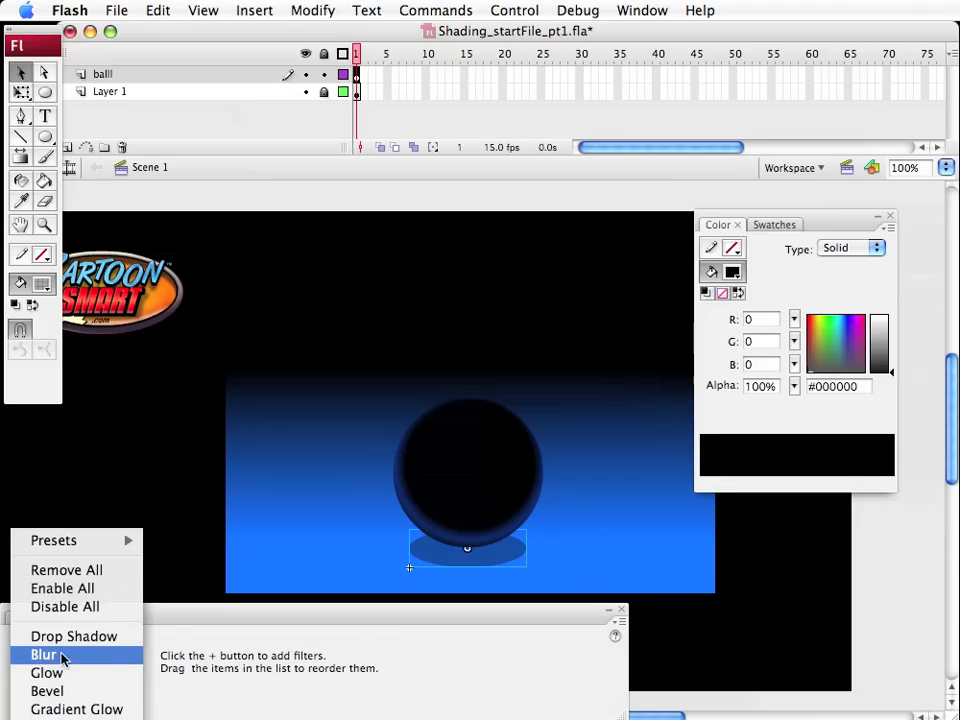
pyautogui.click(45, 655)
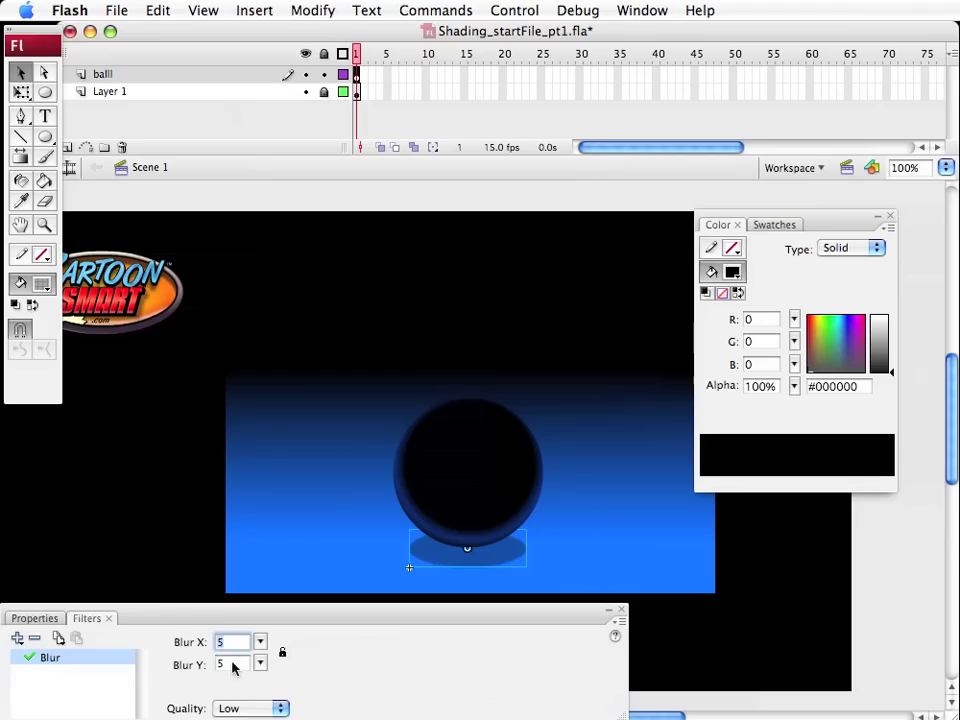
pyautogui.moveTo(260, 642); pyautogui.dragTo(260, 609)
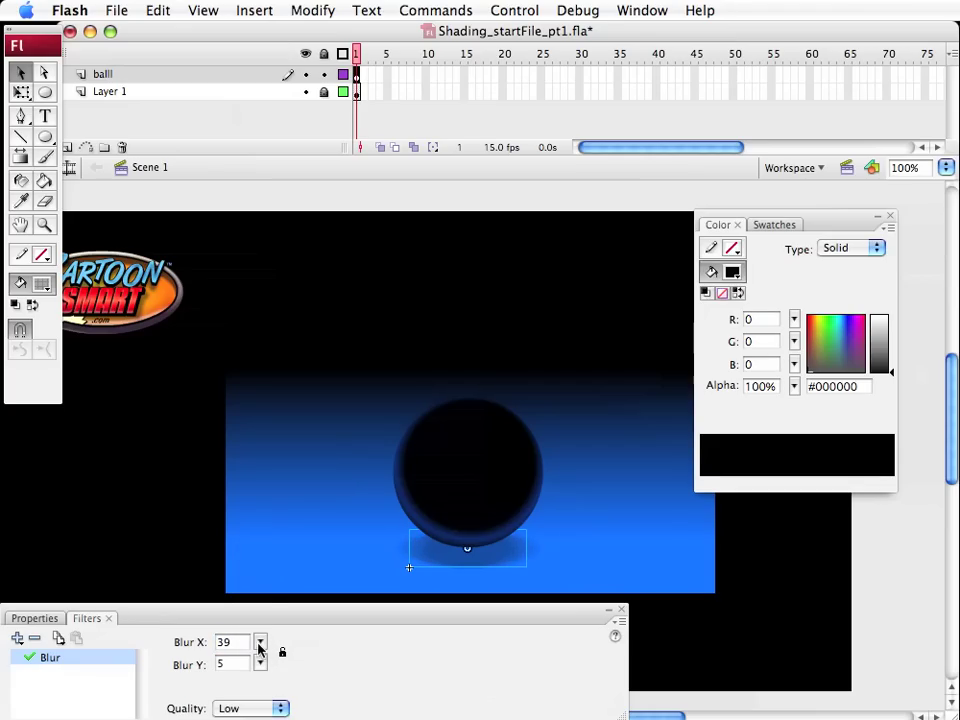
pyautogui.moveTo(257, 647); pyautogui.dragTo(257, 619)
# Raise the shadow instance's alpha to 59%
pyautogui.click(47, 621)
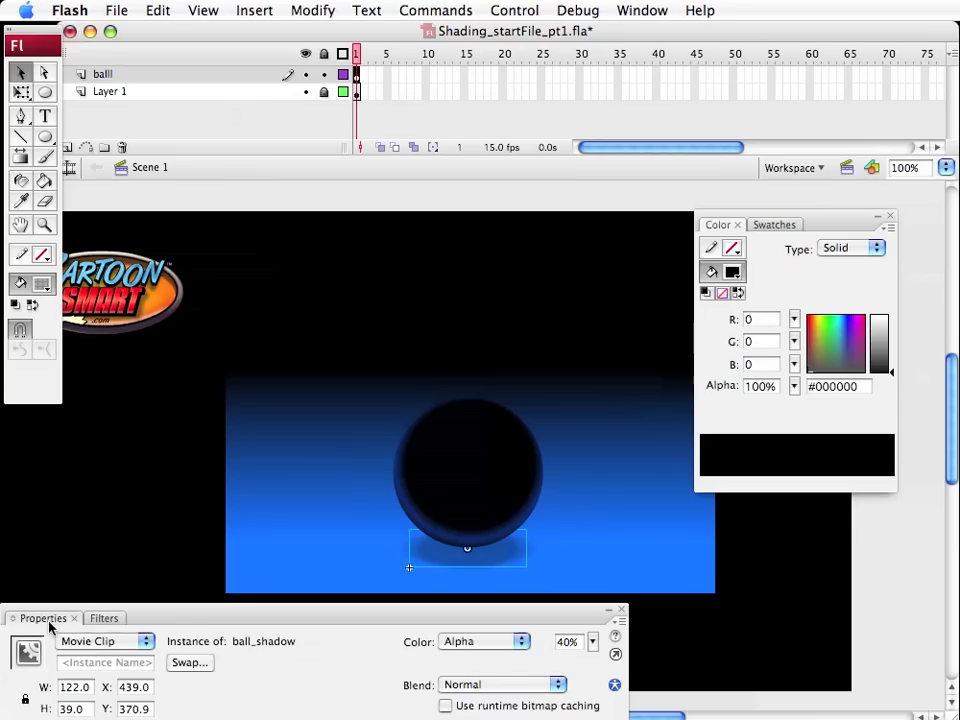
pyautogui.click(591, 642)
pyautogui.moveTo(592, 645); pyautogui.dragTo(594, 624)
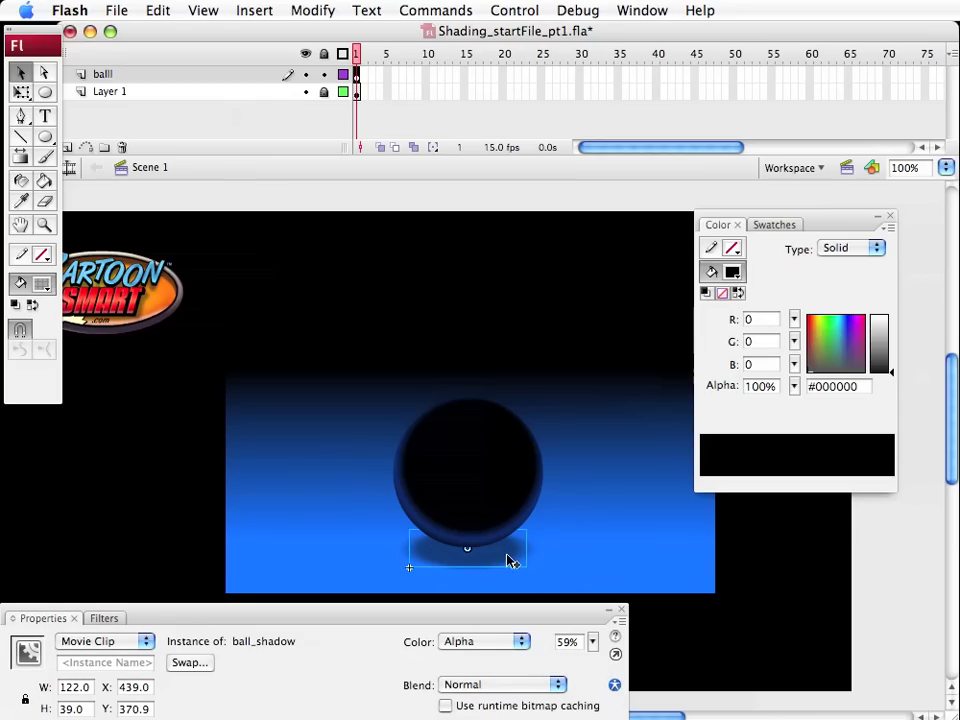
# Nudge the shadow up 7 pixels to Y 363.9 so it tucks under the ball
pyautogui.press('Up')
pyautogui.press('Up')
pyautogui.press('Up')
pyautogui.press('Up')
pyautogui.press('Up')
pyautogui.press('Up')
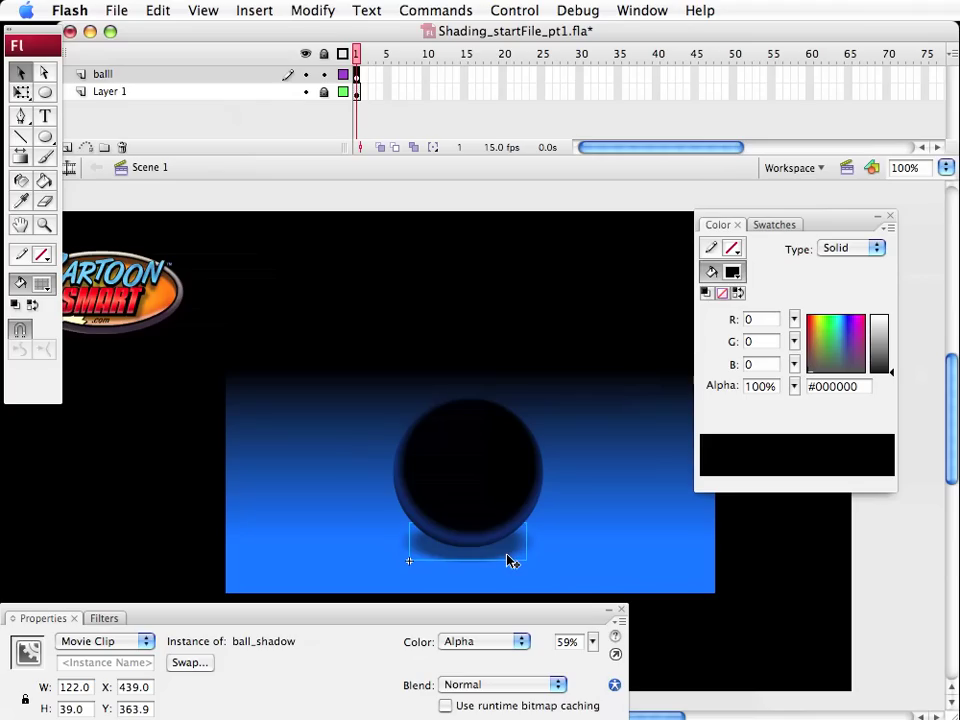
pyautogui.press('Down')
pyautogui.press('Down')
pyautogui.press('Up')
# Increase the shadow's horizontal blur to 40 and deselect it
pyautogui.click(101, 619)
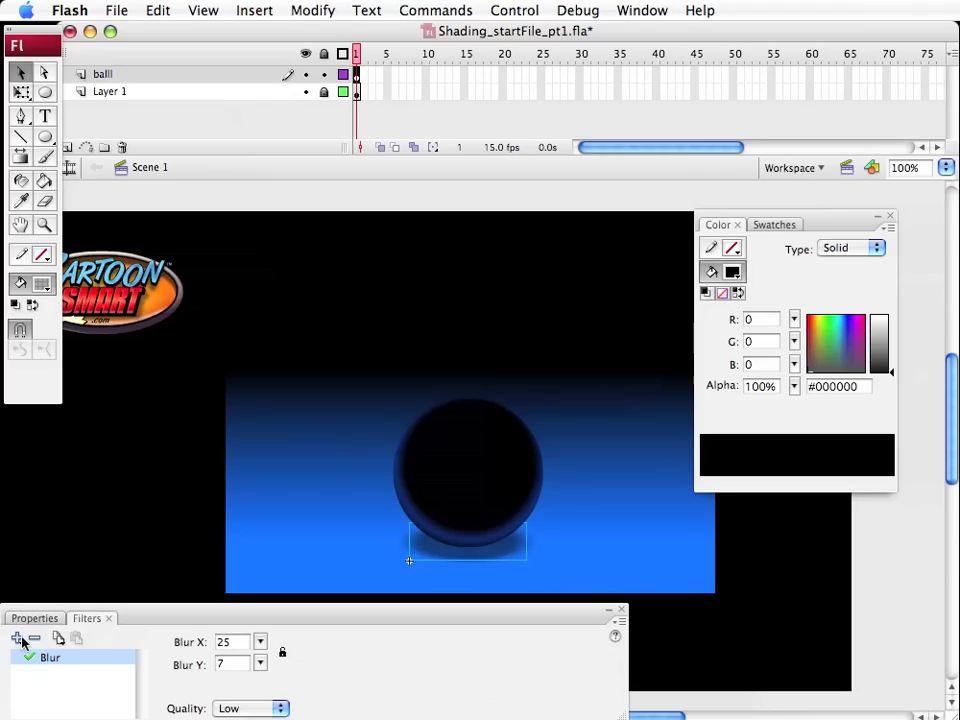
pyautogui.moveTo(251, 642); pyautogui.dragTo(265, 625)
pyautogui.click(165, 535)
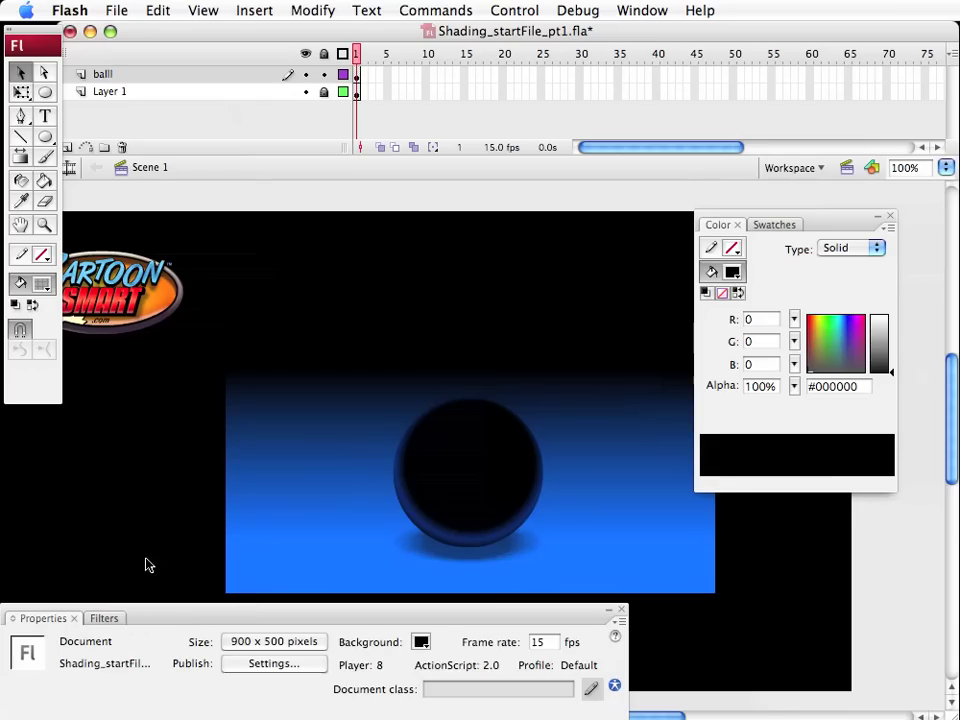
# Set the shadow instance's alpha to 70% and move the Color panel clear of the blue floor
pyautogui.click(474, 558)
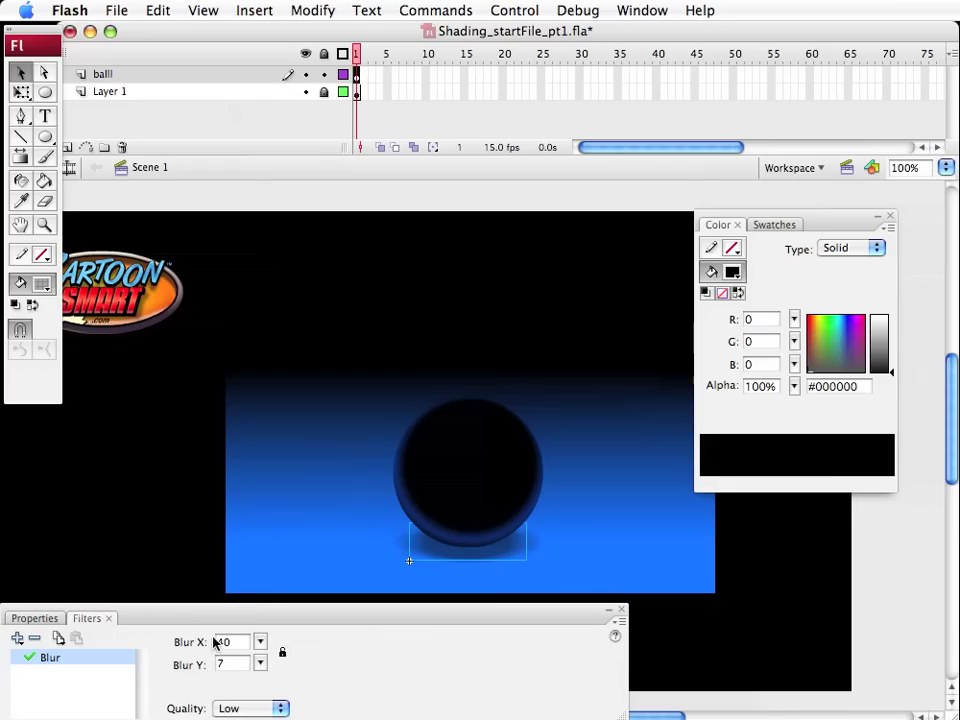
pyautogui.click(36, 618)
pyautogui.click(589, 642)
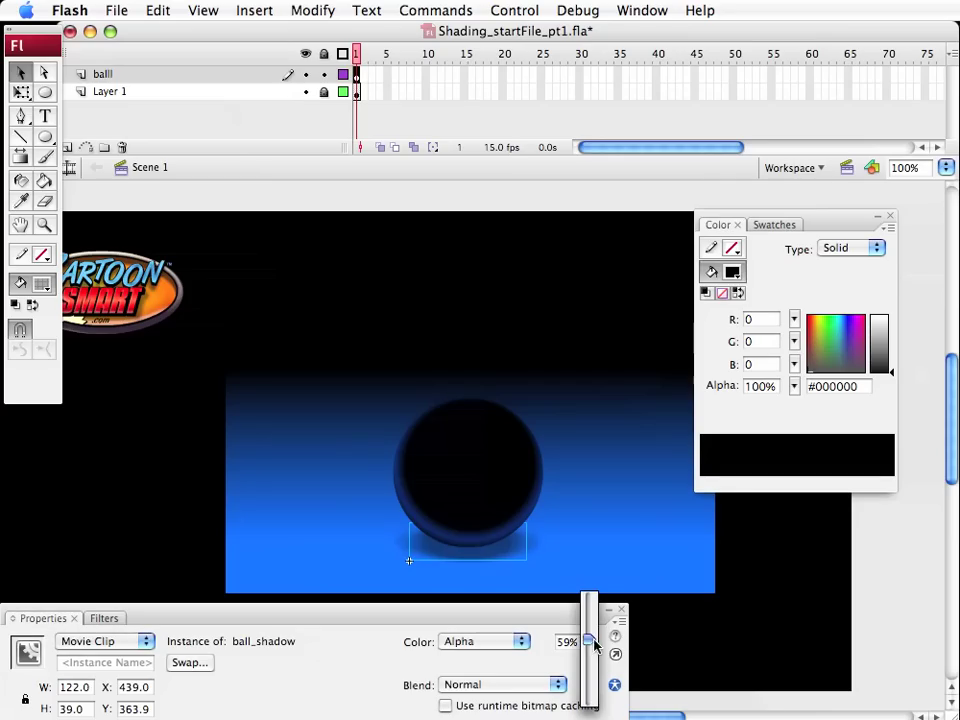
pyautogui.moveTo(594, 641); pyautogui.dragTo(594, 630)
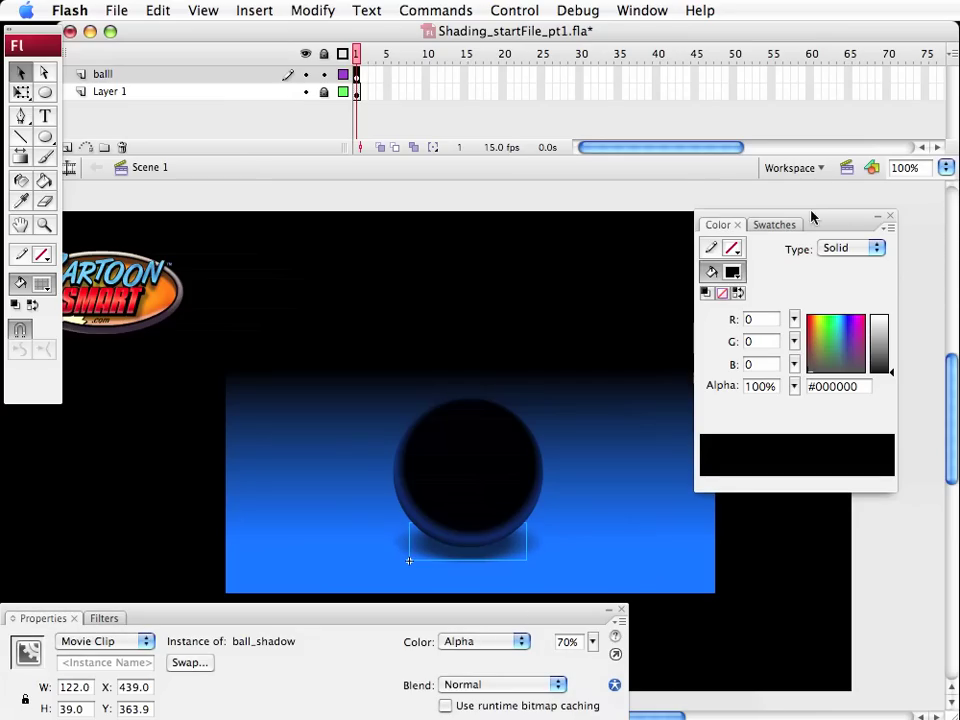
pyautogui.click(890, 216)
pyautogui.hotkey('shift', 'F9')
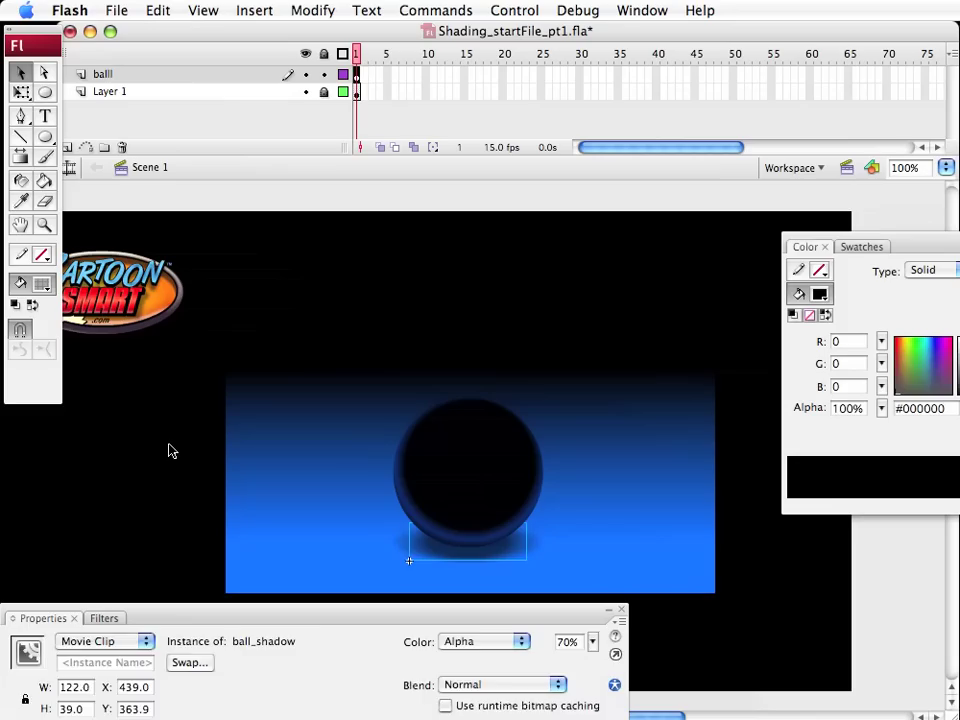
# Deselect the shadow and add a layer named gleam above the balll layer
pyautogui.click(210, 510)
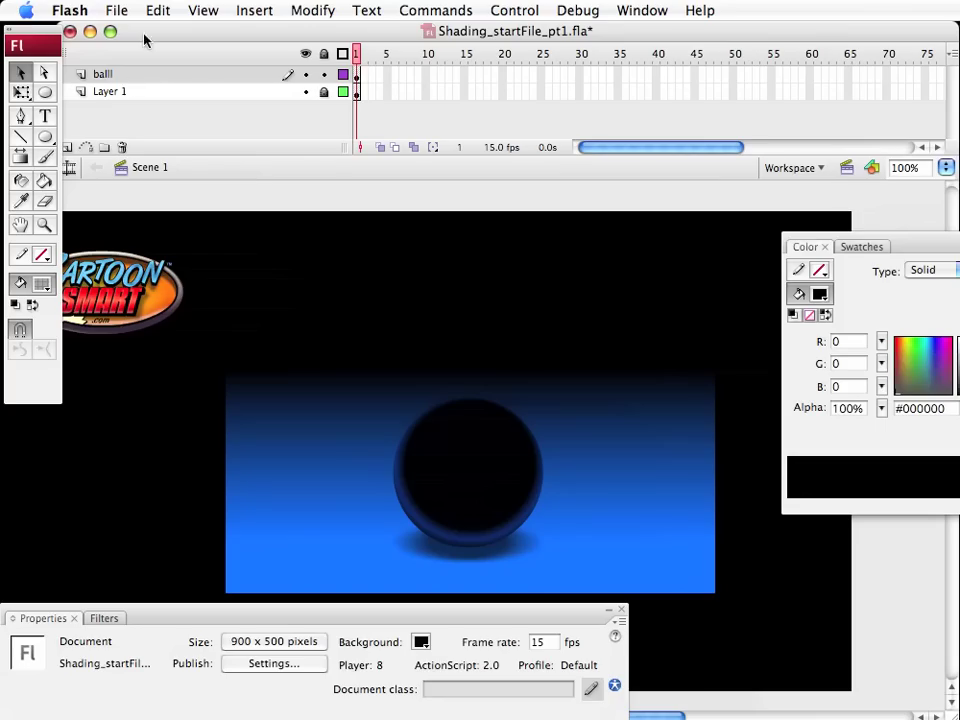
pyautogui.click(68, 152)
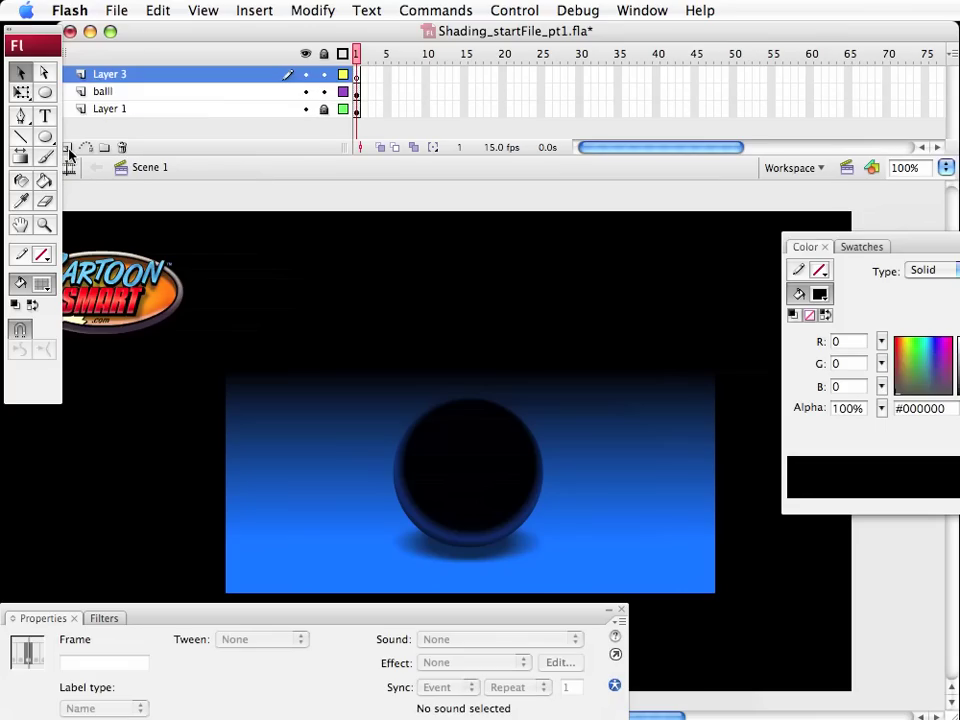
pyautogui.doubleClick(120, 82)
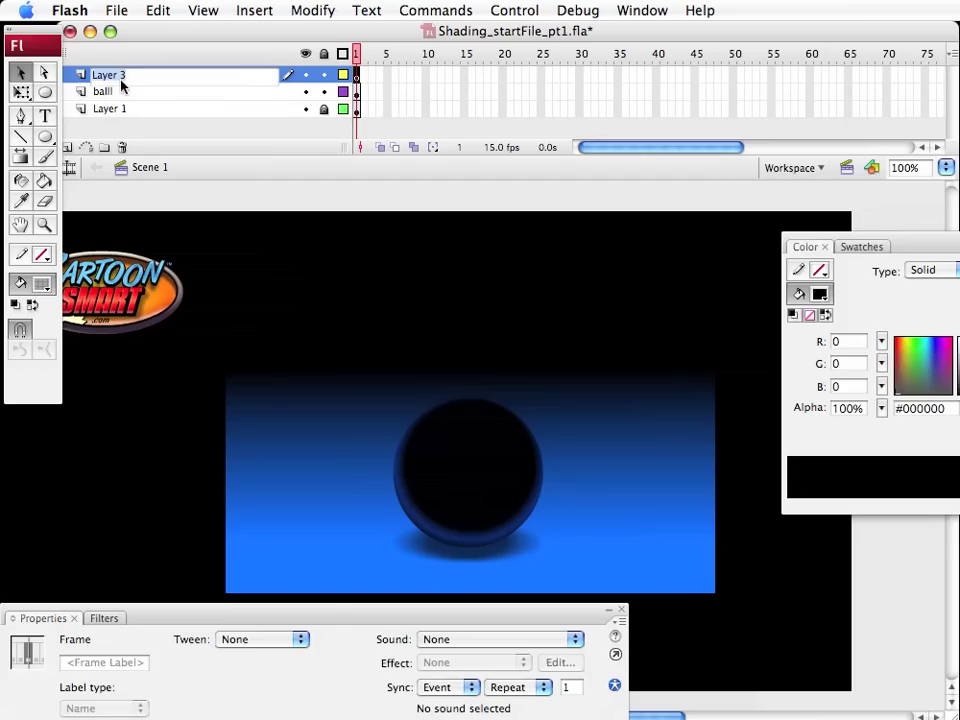
pyautogui.write('gleam')
pyautogui.press('Return')
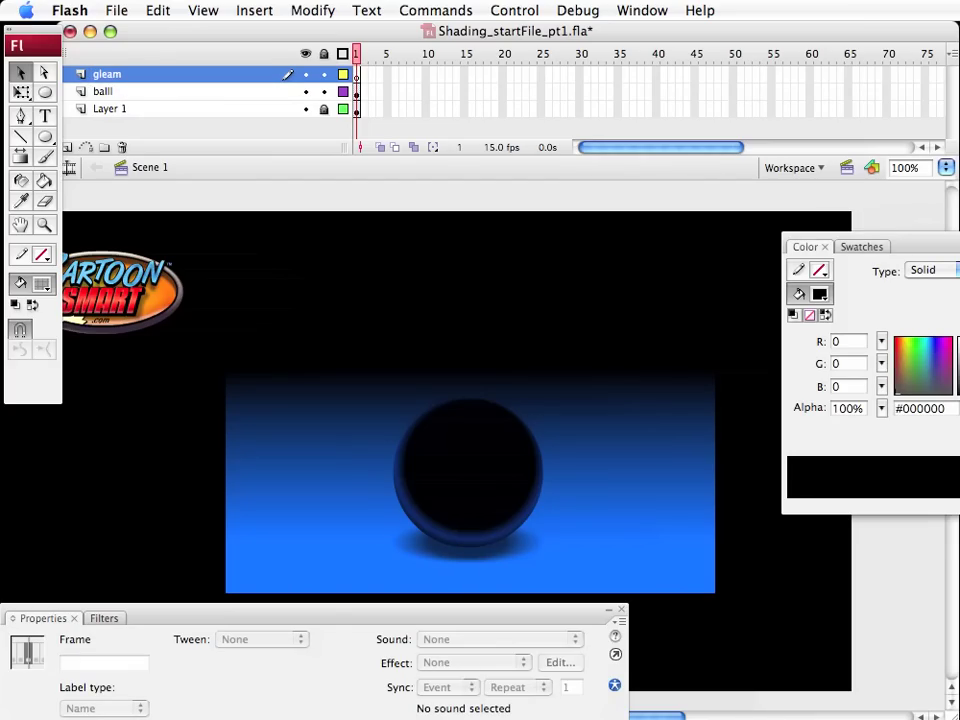
# Lock the balll layer and draw a white circle about 114 pixels across on the gleam layer, over the ball's upper part
pyautogui.click(46, 94)
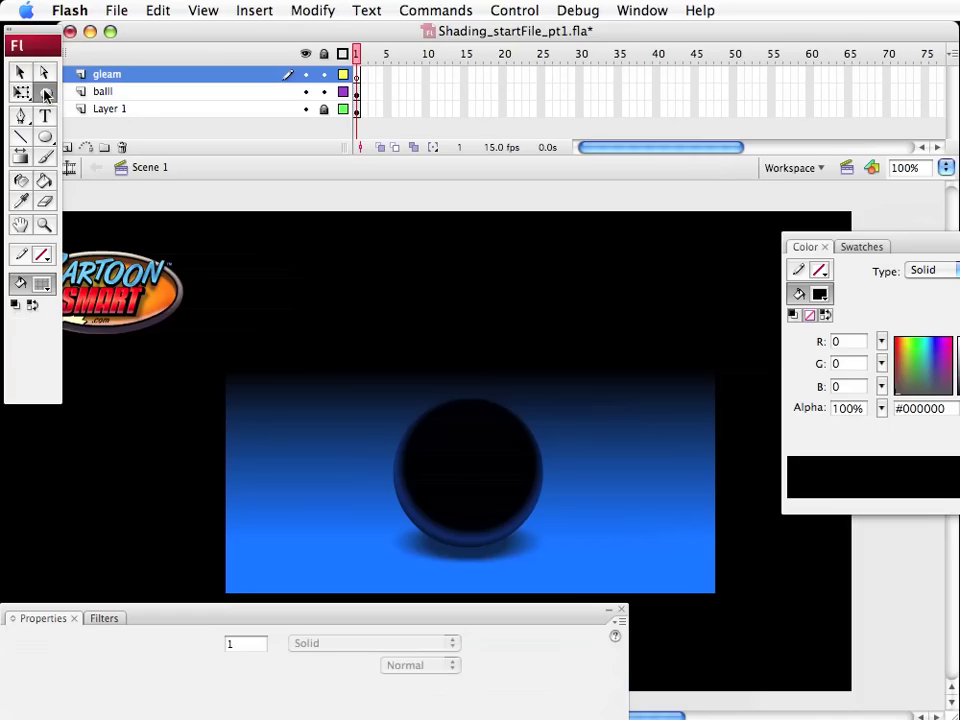
pyautogui.click(43, 283)
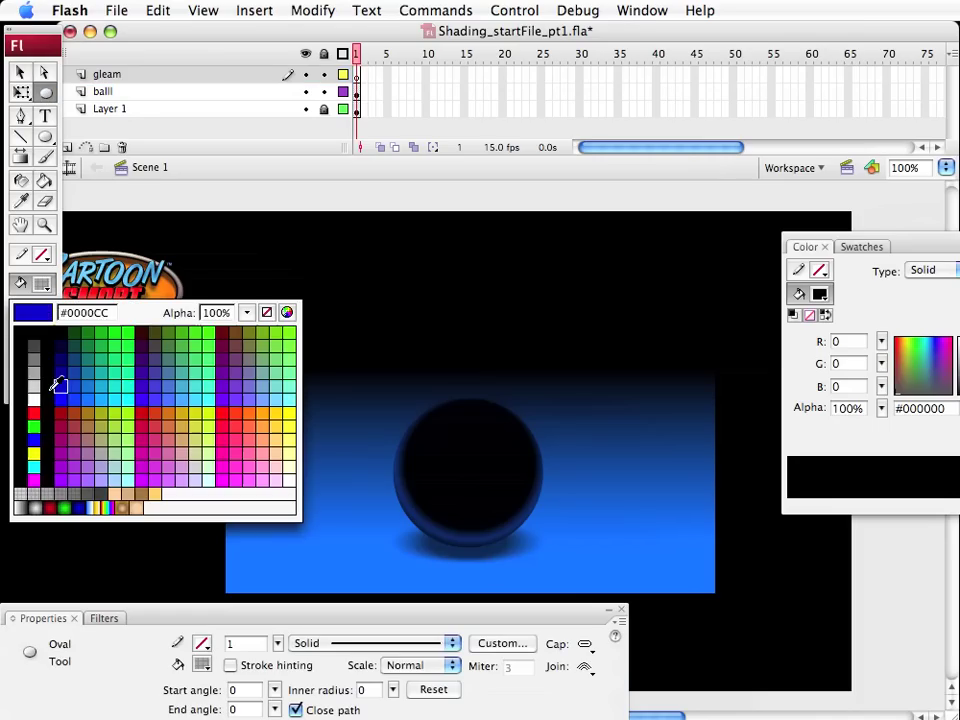
pyautogui.click(32, 407)
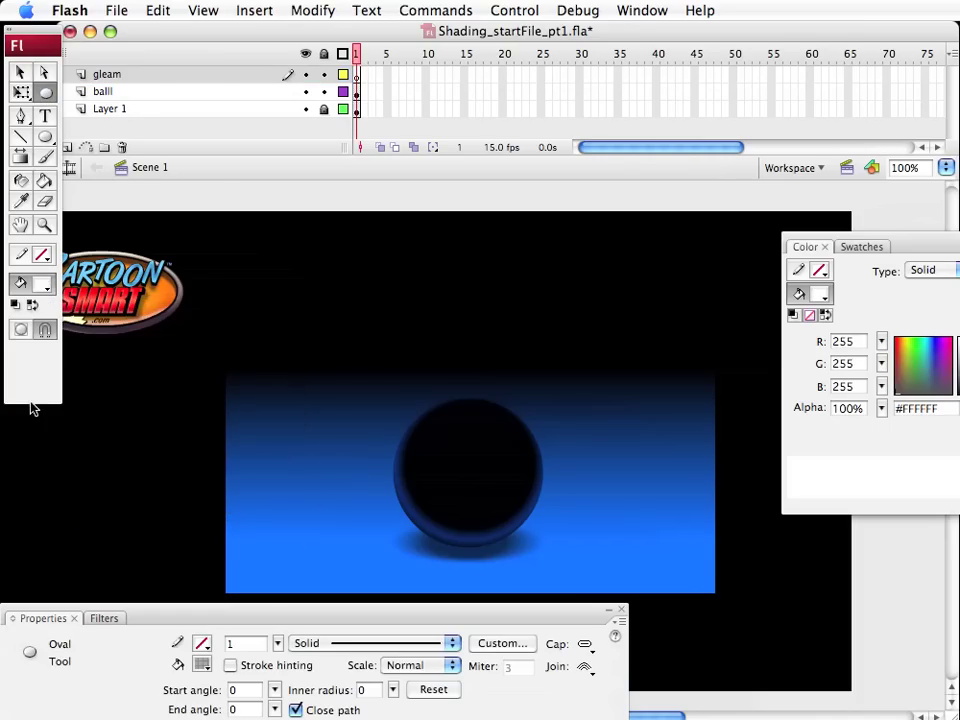
pyautogui.click(358, 78)
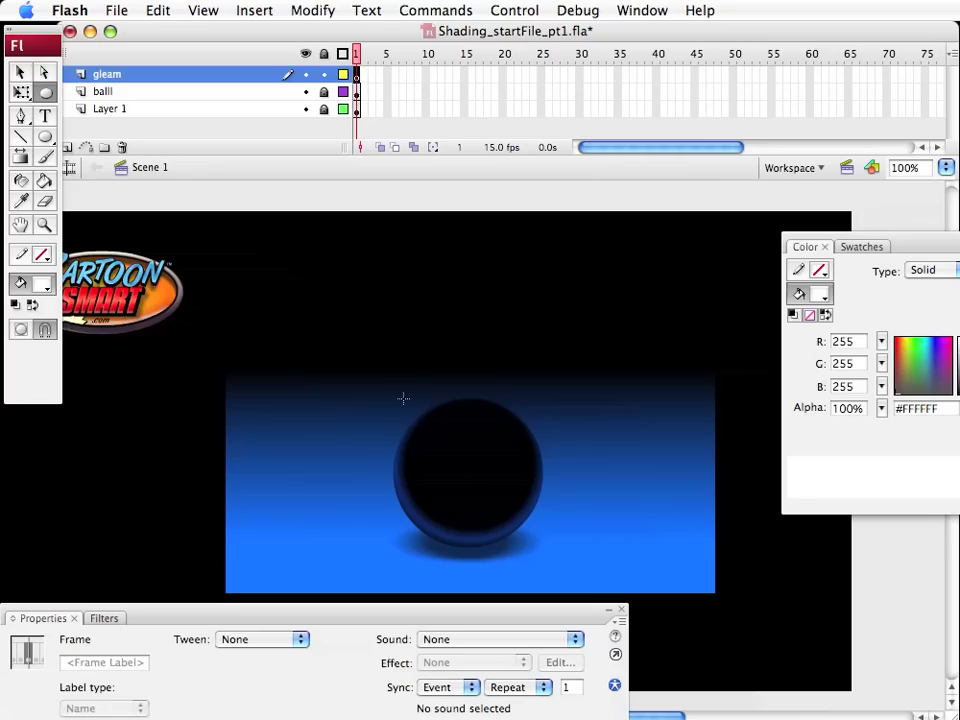
pyautogui.moveTo(413, 398); pyautogui.dragTo(523, 509)
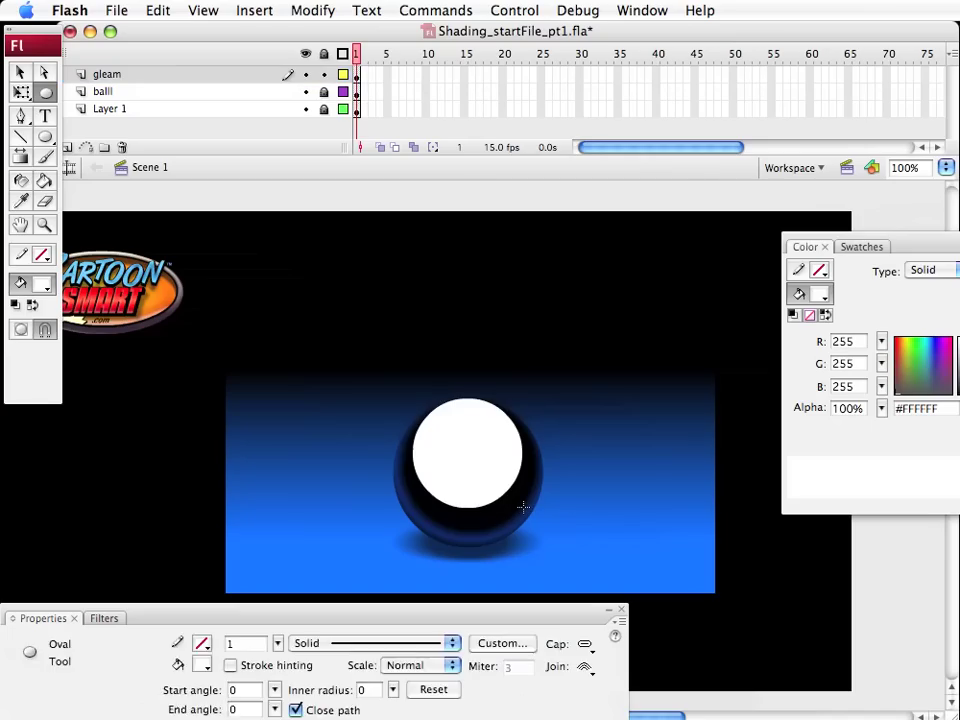
# Nudge the white circle down and right to X 444, Y 196.9, then deselect it
pyautogui.press('v')
pyautogui.click(491, 463)
pyautogui.press('Down')
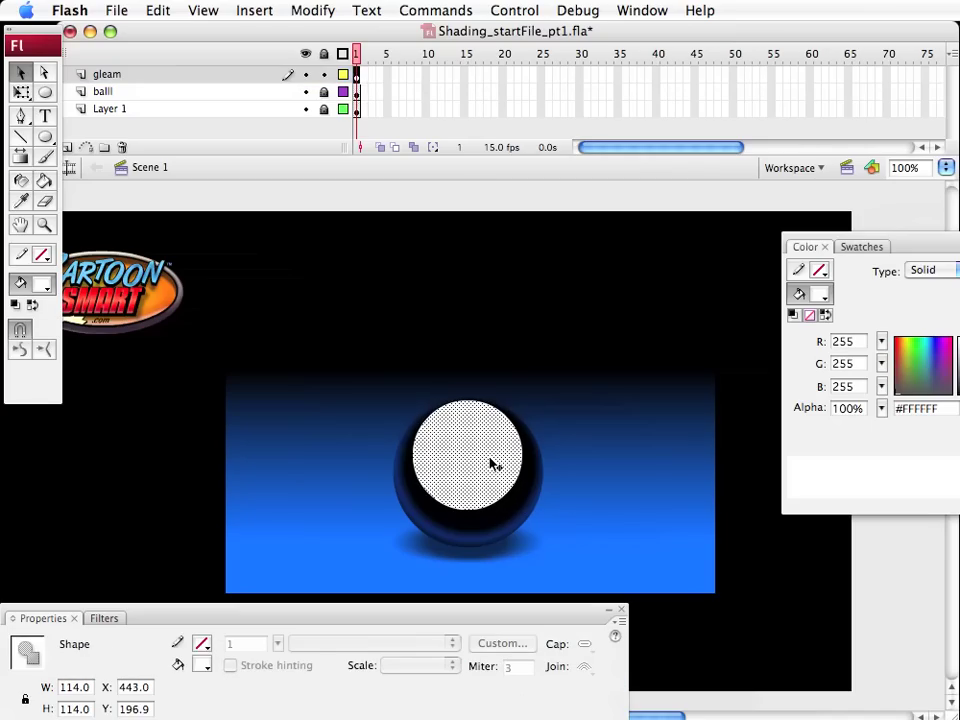
pyautogui.press('Right')
pyautogui.click(222, 474)
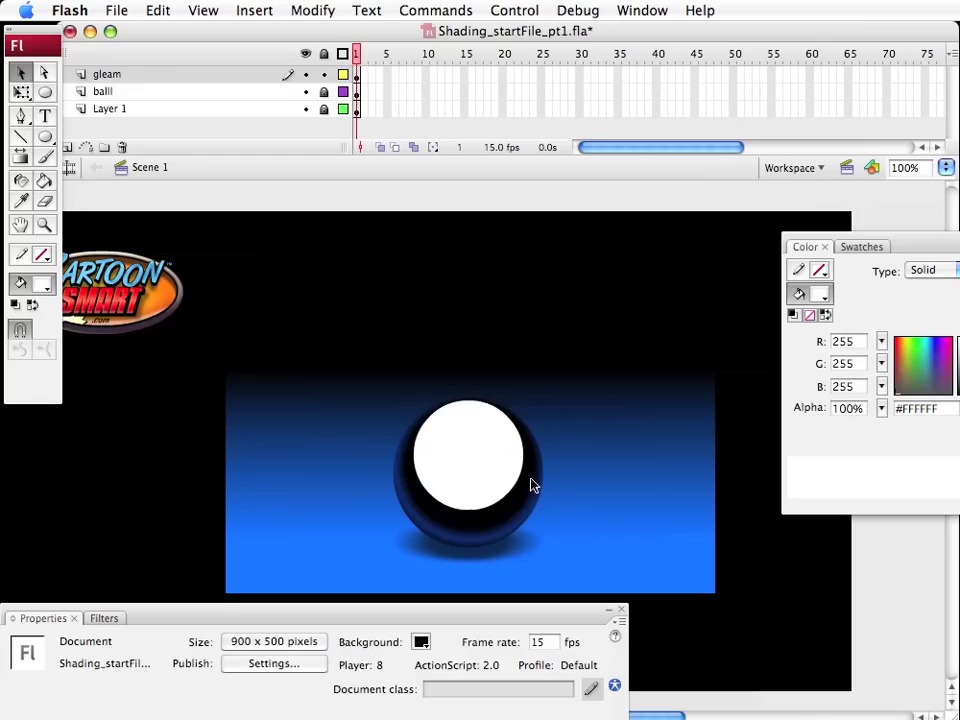
# Stretch the white circle on both sides into an oval 123 pixels wide, placed at X 441, Y 198.9
pyautogui.click(488, 456)
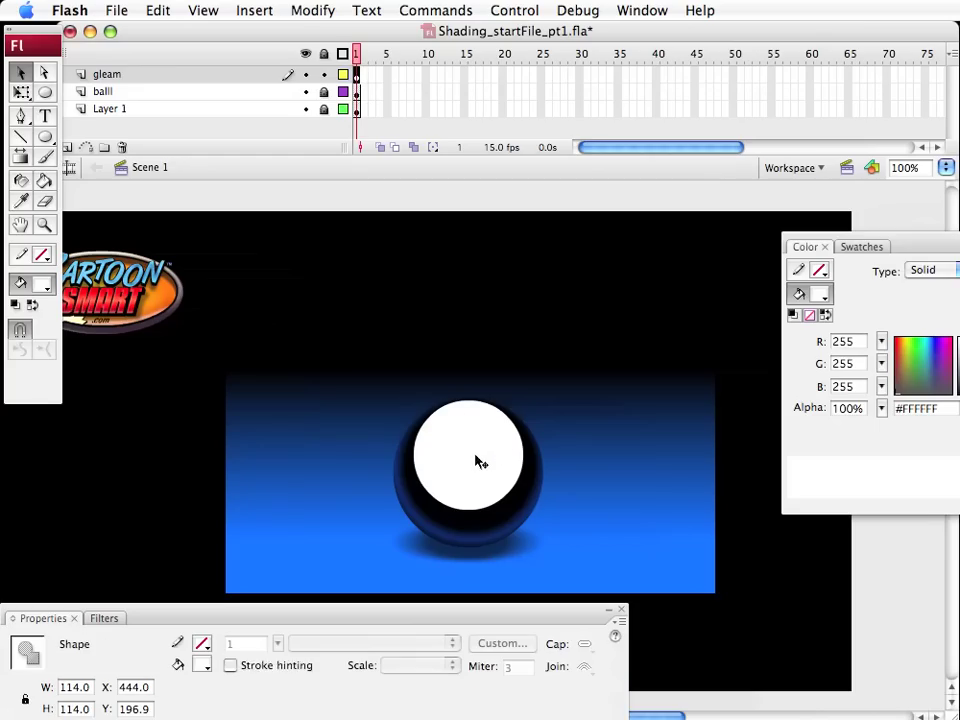
pyautogui.press('q')
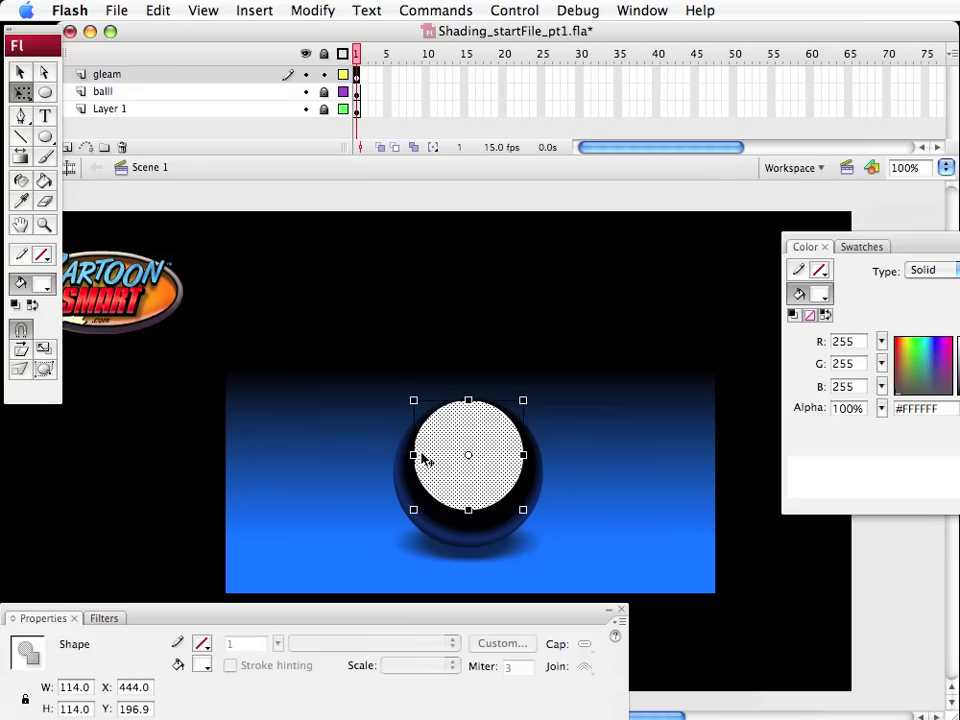
pyautogui.moveTo(427, 455); pyautogui.dragTo(422, 455)
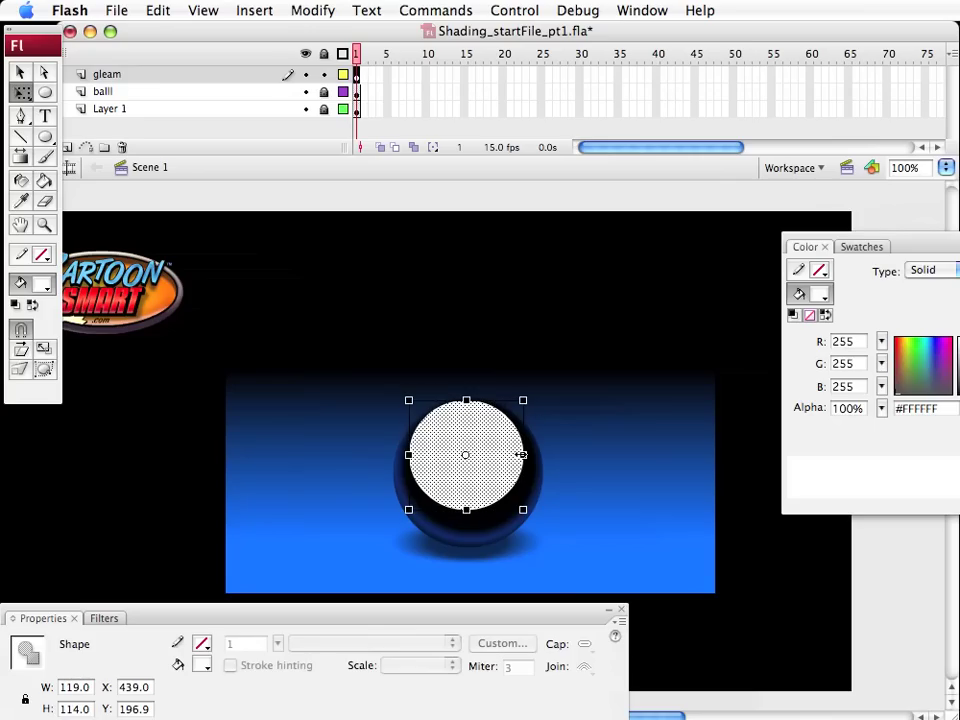
pyautogui.moveTo(523, 455); pyautogui.dragTo(528, 457)
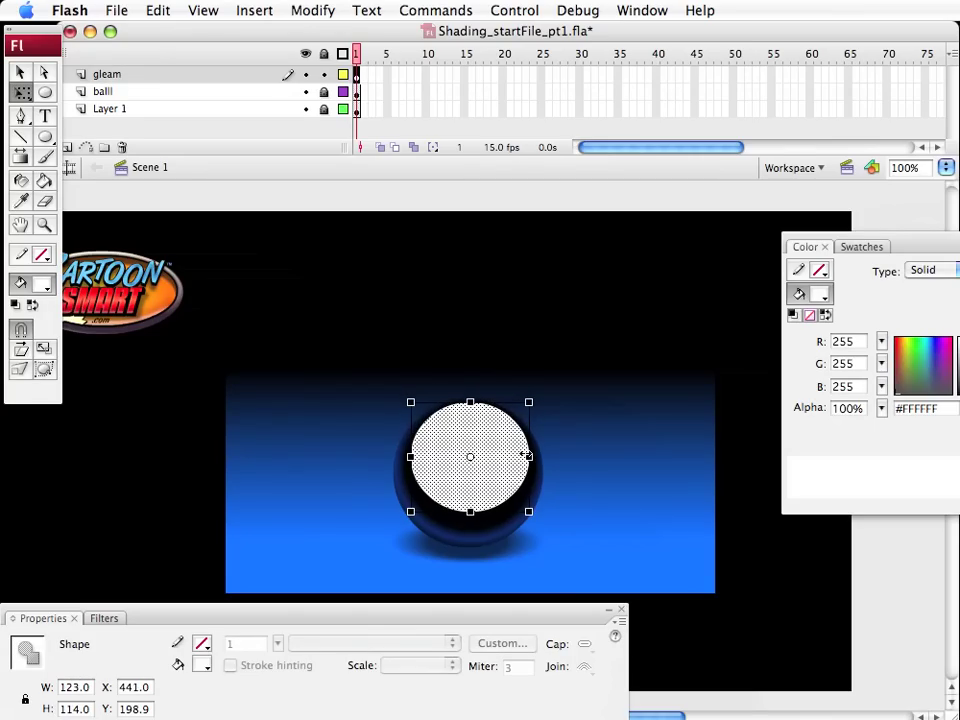
pyautogui.click(294, 521)
pyautogui.press('v')
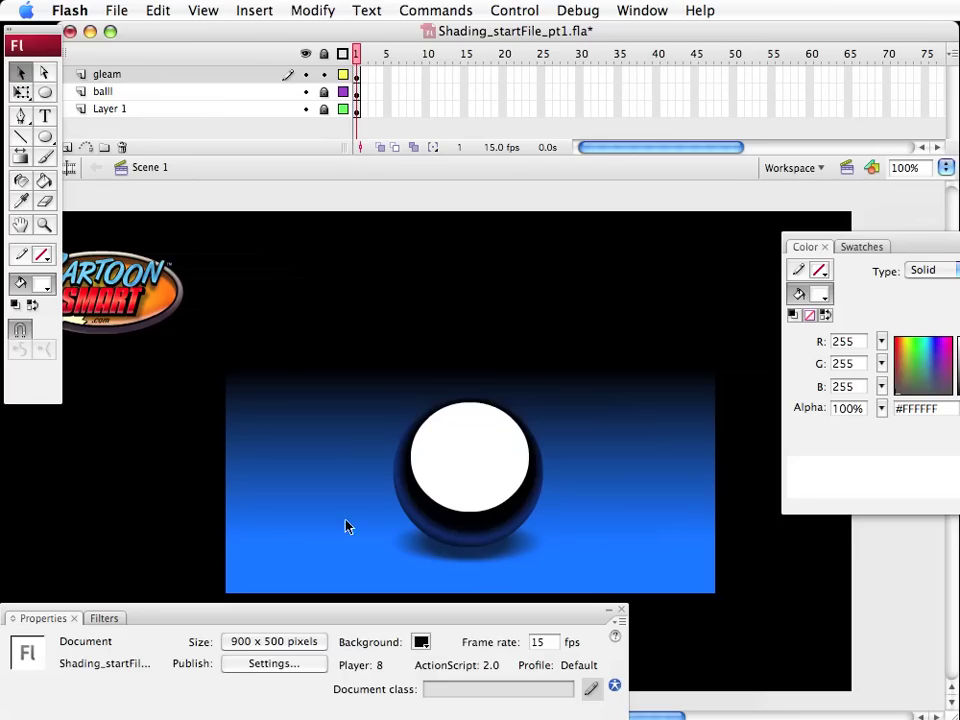
# Delete the lower half of the white oval and bend its straight cut edge gently upward
pyautogui.moveTo(323, 542); pyautogui.dragTo(651, 457)
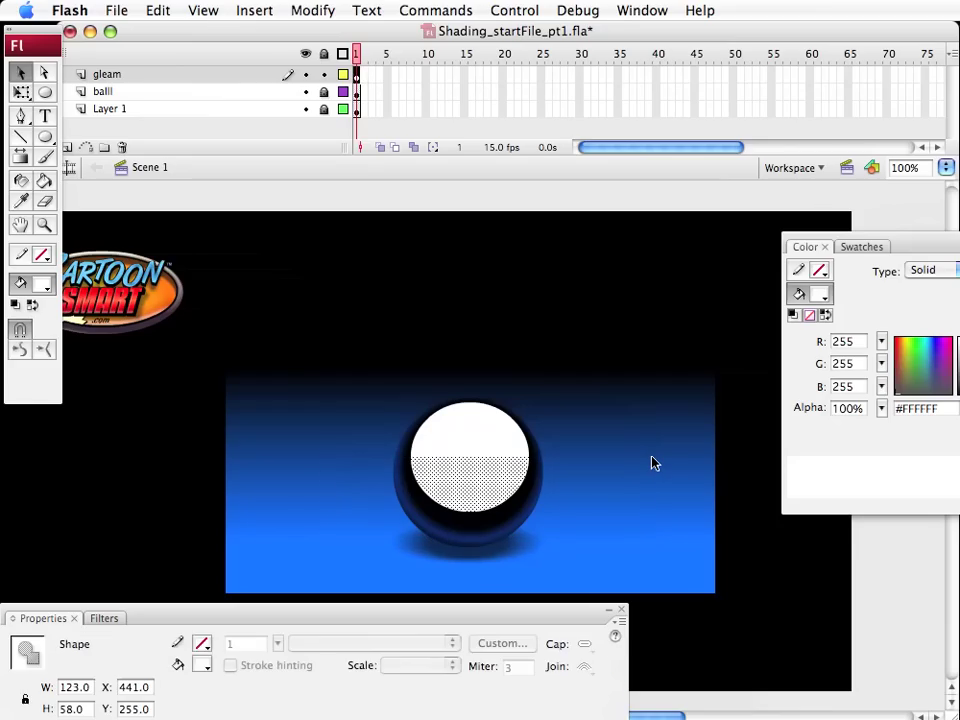
pyautogui.press('Delete')
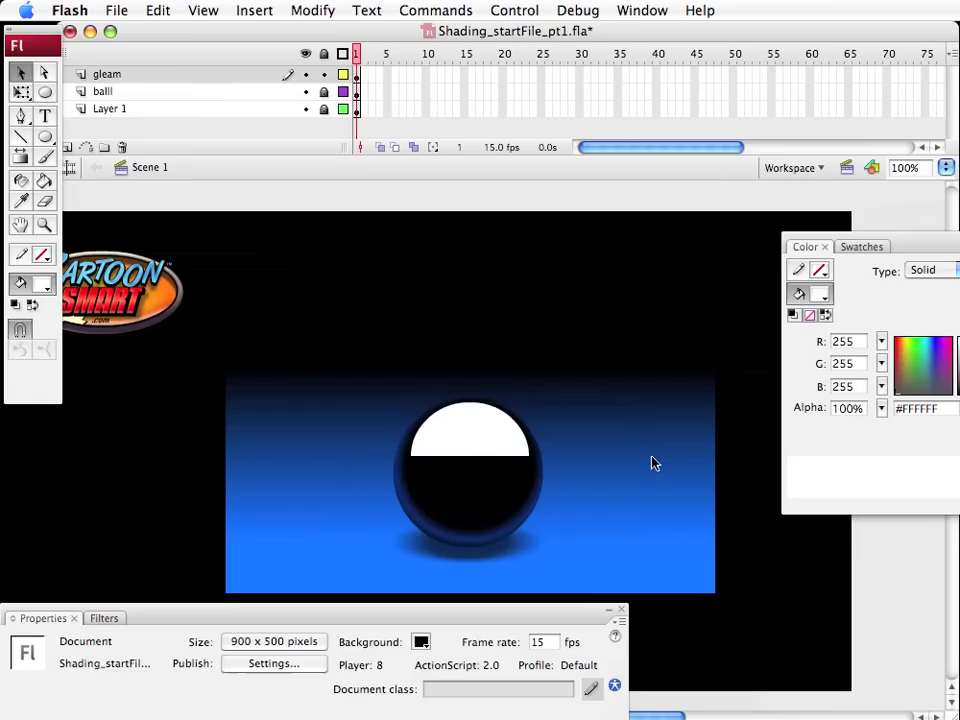
pyautogui.moveTo(468, 456)
pyautogui.mouseDown()
pyautogui.moveTo(469, 447)
pyautogui.moveTo(482, 459)
pyautogui.mouseUp()
# Narrow the gleam shape from both sides to a width of 112 pixels
pyautogui.click(463, 441)
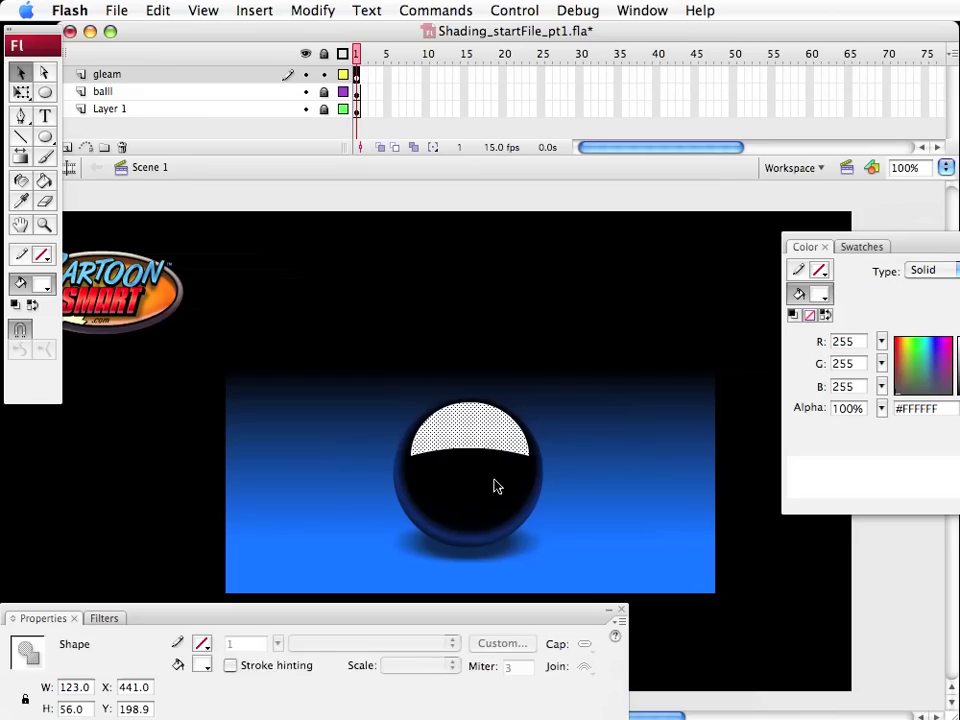
pyautogui.press('q')
pyautogui.moveTo(409, 428); pyautogui.dragTo(415, 428)
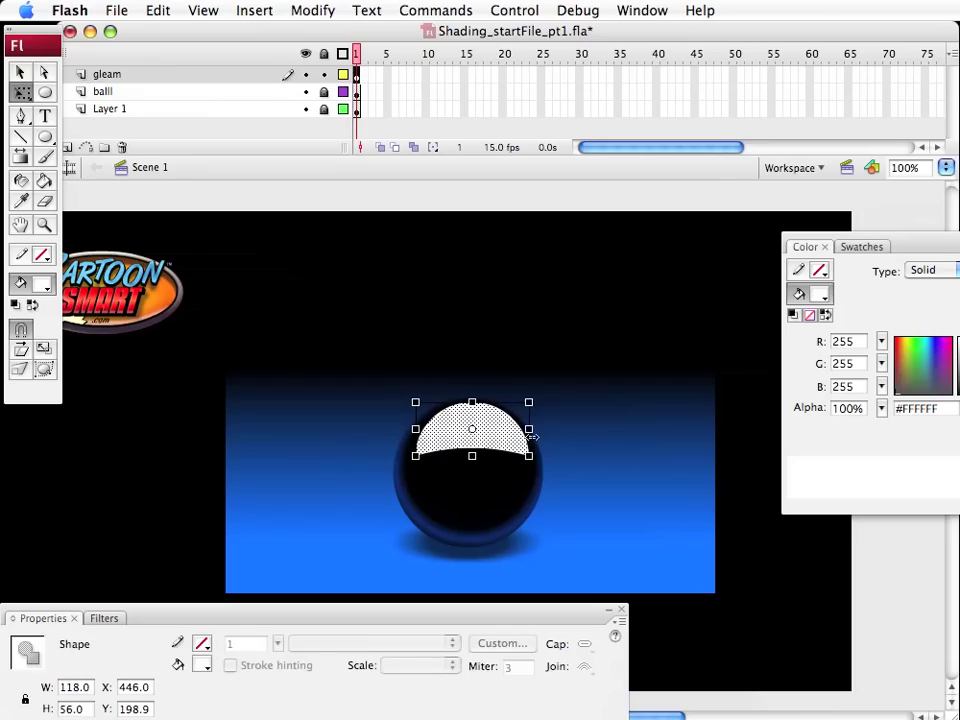
pyautogui.moveTo(529, 437); pyautogui.dragTo(523, 437)
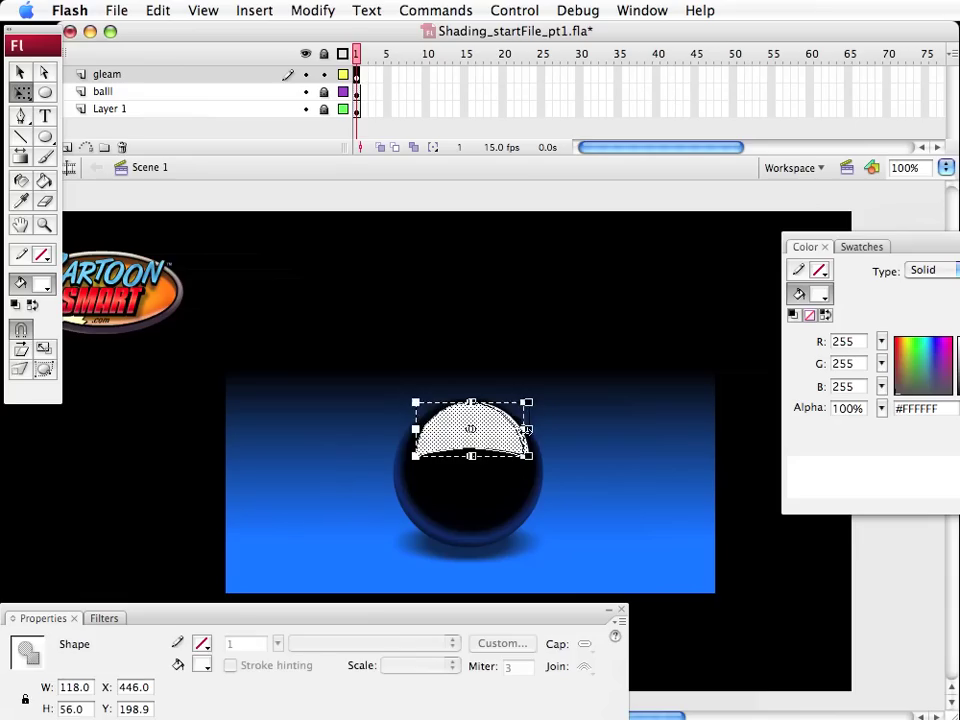
pyautogui.click(193, 446)
pyautogui.press('v')
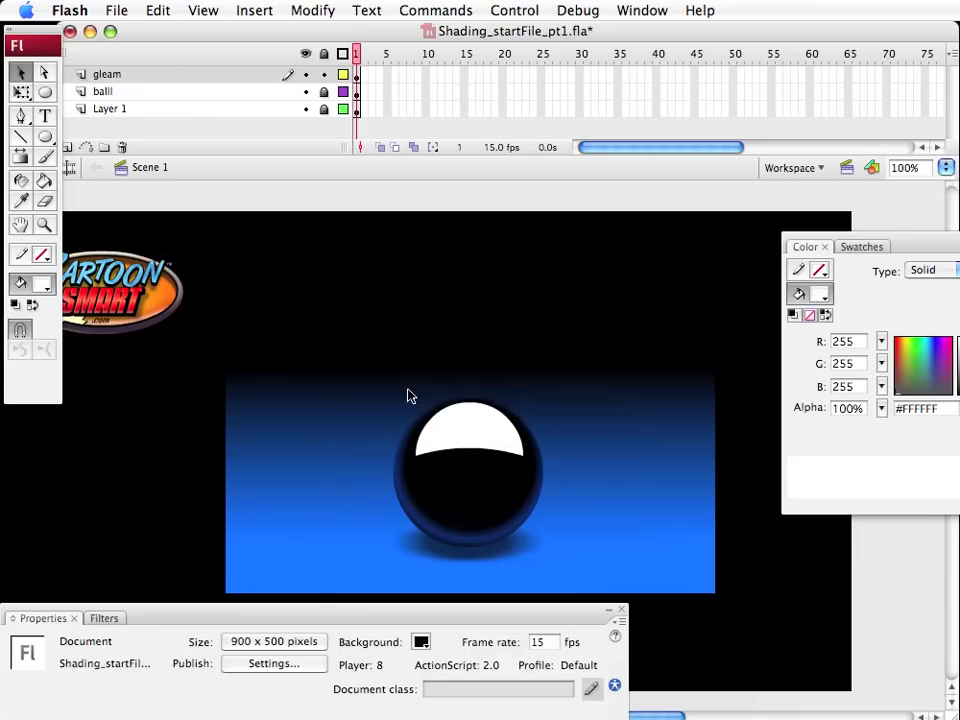
# Narrow the gleam shape further from both sides to a width of 92 pixels
pyautogui.click(482, 450)
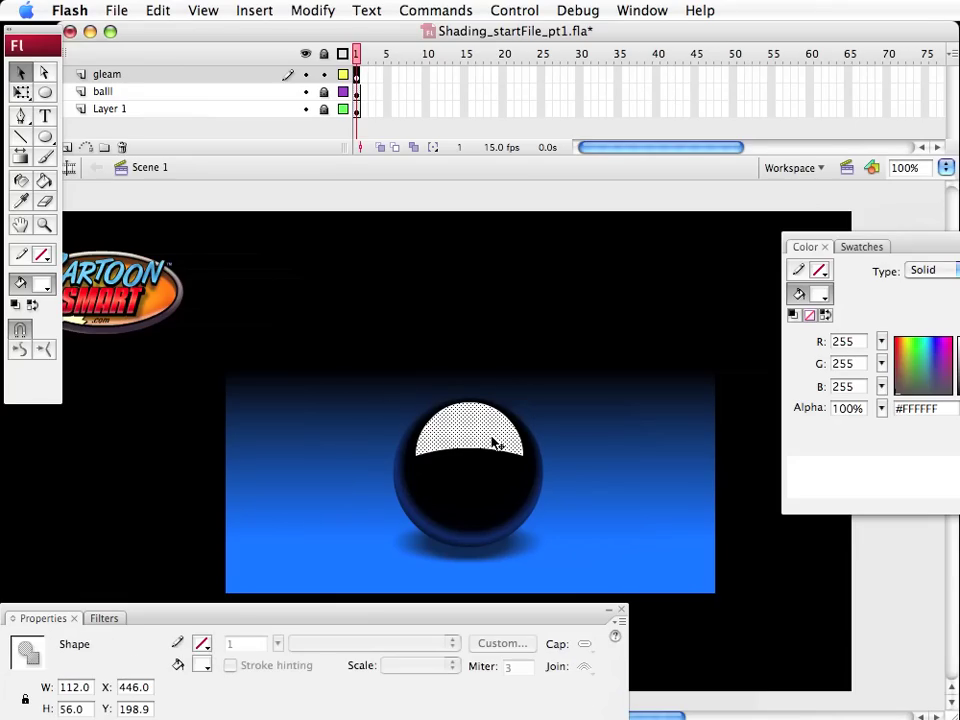
pyautogui.press('q')
pyautogui.moveTo(414, 429); pyautogui.dragTo(424, 429)
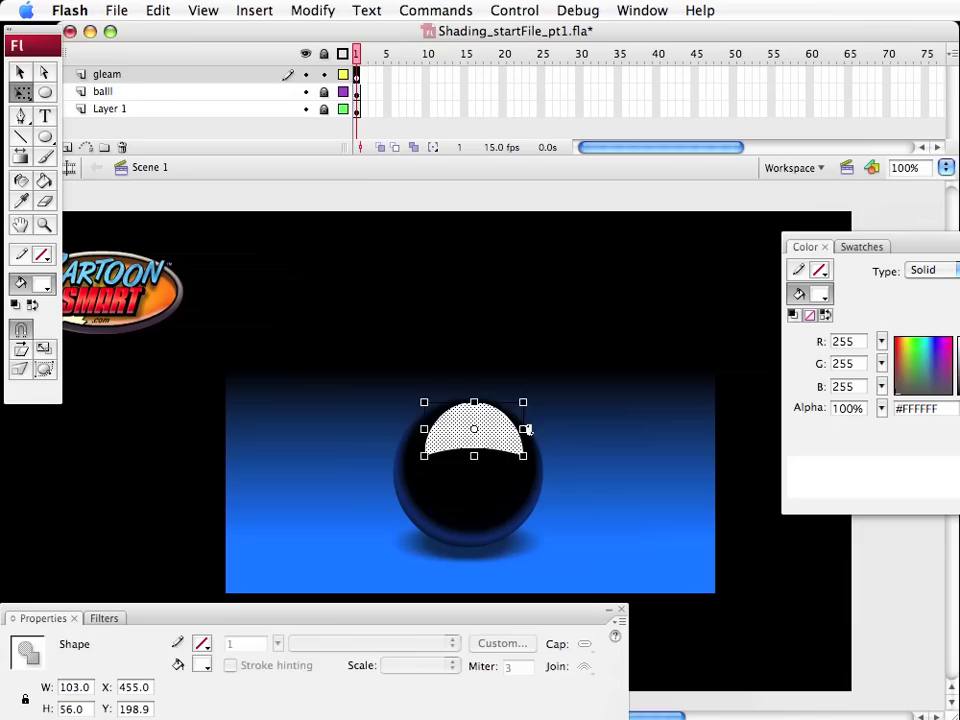
pyautogui.moveTo(528, 429); pyautogui.dragTo(546, 422)
# Cut off the top of the gleam shape by deleting a strip about 17 pixels high
pyautogui.click(482, 379)
pyautogui.moveTo(354, 367); pyautogui.dragTo(587, 426)
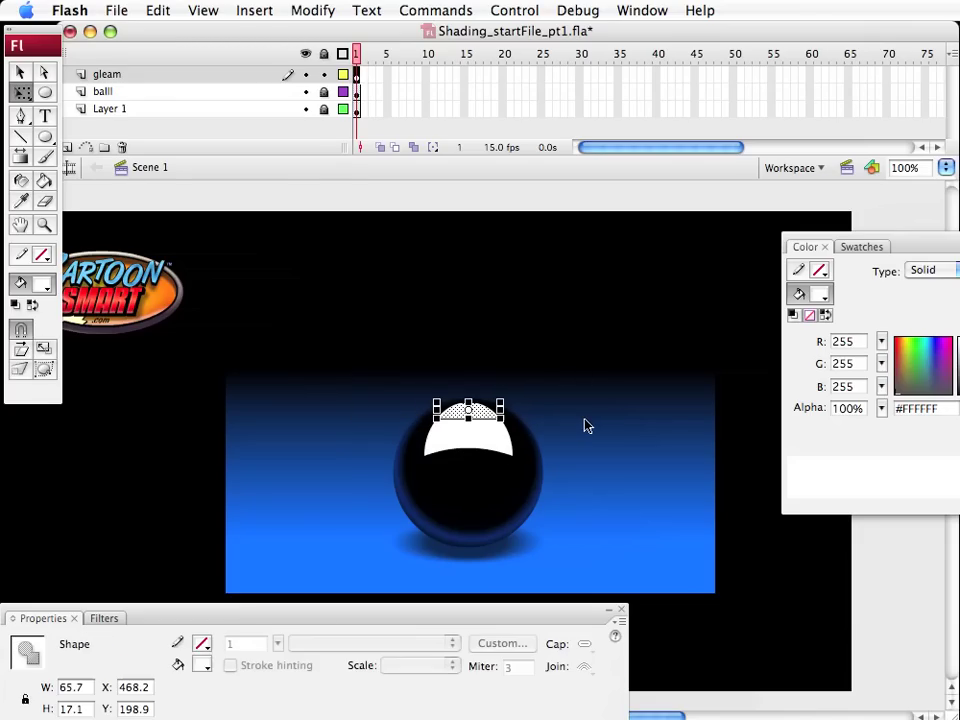
pyautogui.press('Delete')
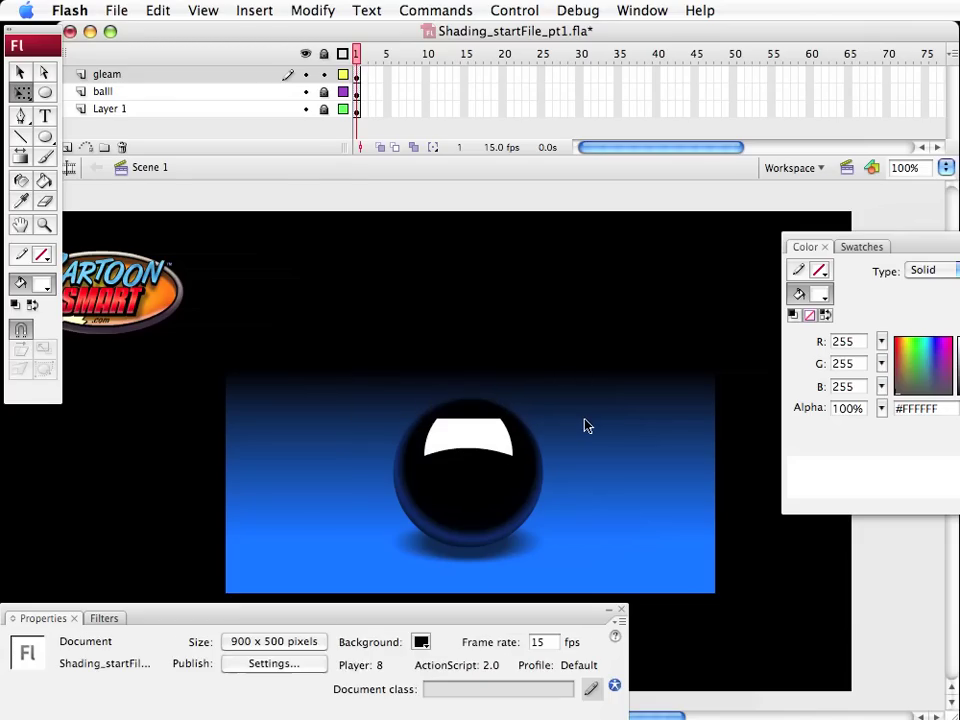
# Widen the remaining gleam shape on both sides so it spans most of the ball's width
pyautogui.click(476, 439)
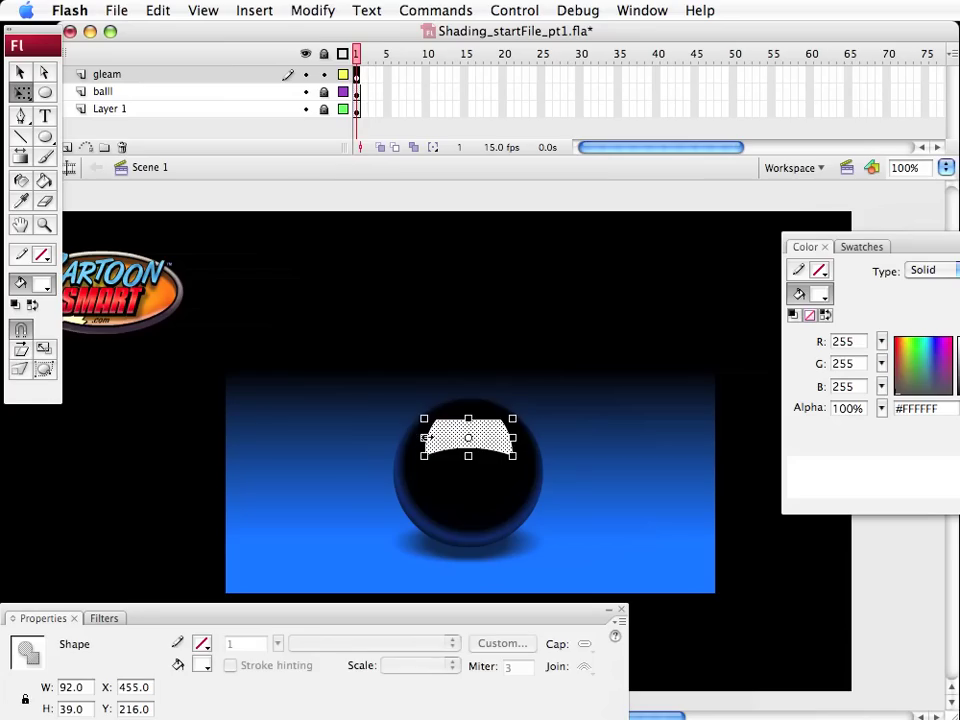
pyautogui.moveTo(415, 437); pyautogui.dragTo(404, 437)
pyautogui.moveTo(512, 437); pyautogui.dragTo(546, 436)
pyautogui.click(604, 435)
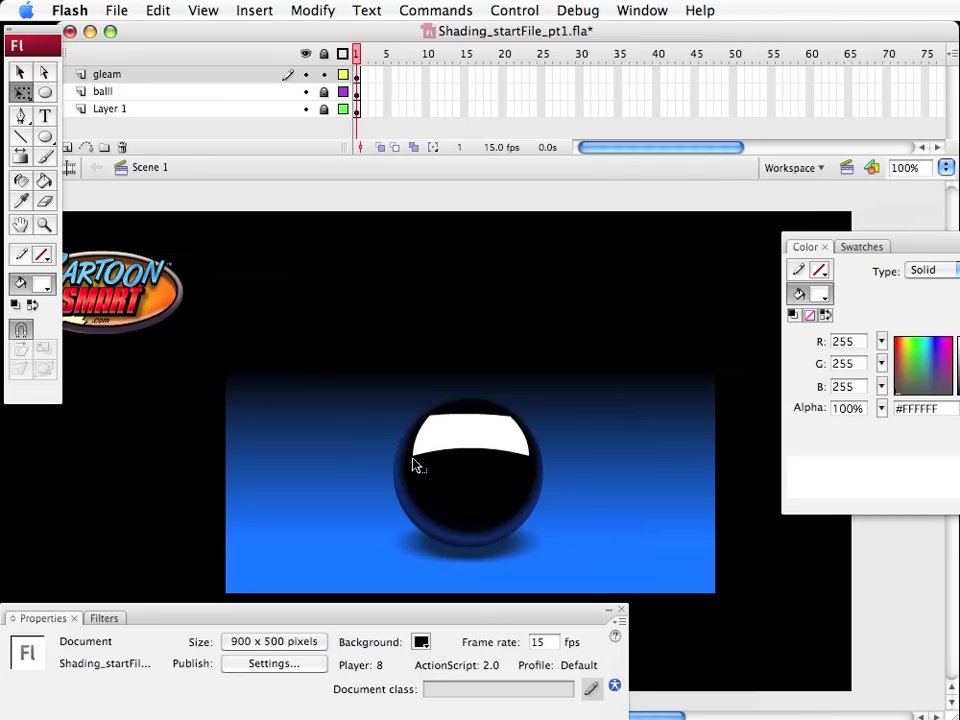
# Reshape the gleam by bowing its top edge upward and pulling both lower corners inward, to about 105 by 51.5 pixels
pyautogui.moveTo(416, 463); pyautogui.dragTo(405, 488)
pyautogui.hotkey('ctrl', 'z')
pyautogui.moveTo(482, 418); pyautogui.dragTo(480, 408)
pyautogui.moveTo(422, 463); pyautogui.dragTo(429, 460)
pyautogui.moveTo(533, 462)
pyautogui.mouseDown()
pyautogui.moveTo(516, 461)
pyautogui.moveTo(518, 452)
pyautogui.mouseUp()
pyautogui.moveTo(480, 411); pyautogui.dragTo(482, 403)
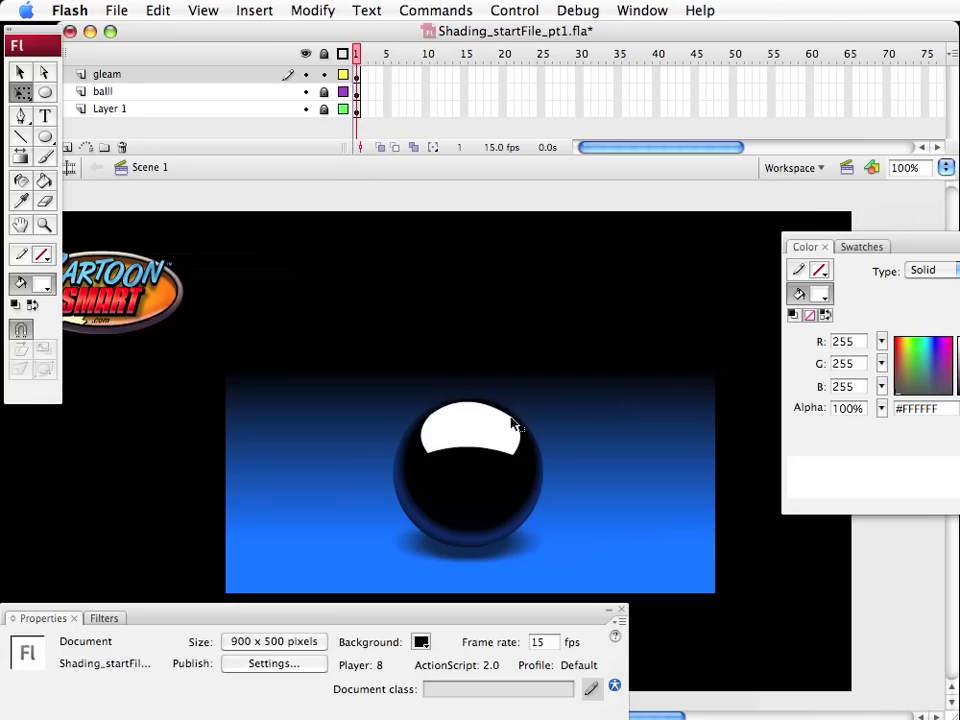
pyautogui.moveTo(484, 407); pyautogui.dragTo(484, 411)
# Fill the gleam shape with the white-to-black linear gradient and deselect it
pyautogui.click(444, 429)
pyautogui.press('v')
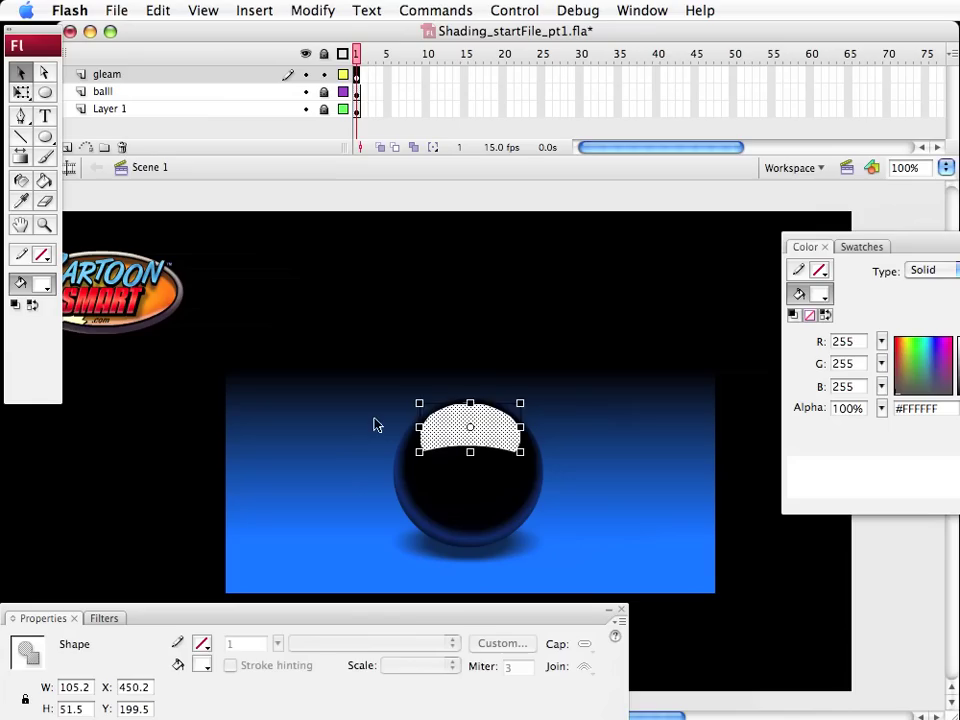
pyautogui.click(45, 287)
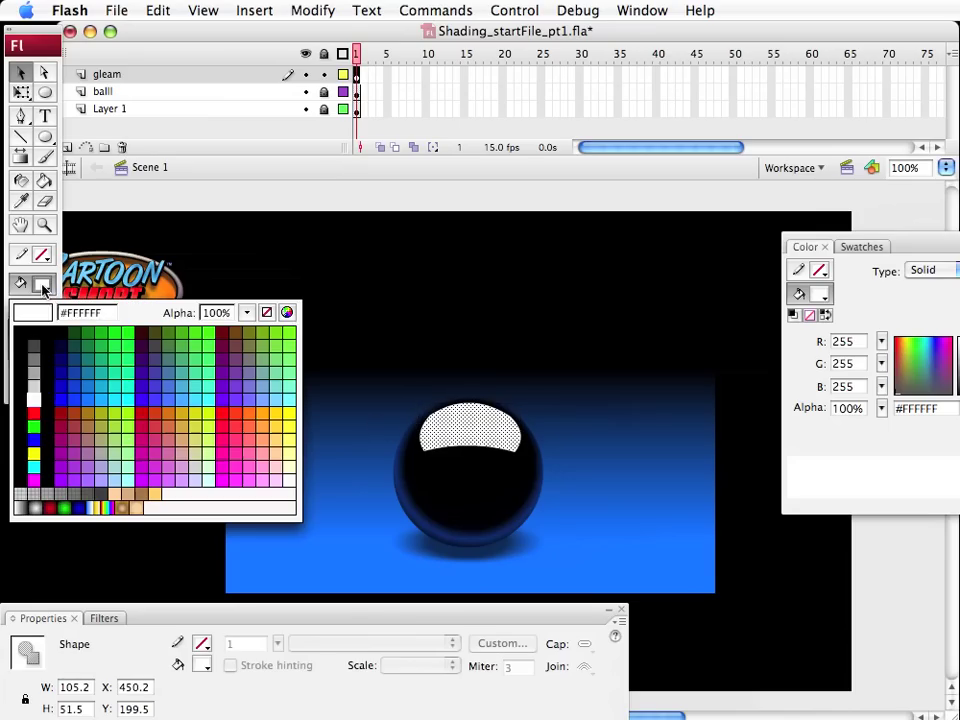
pyautogui.click(26, 508)
pyautogui.click(104, 521)
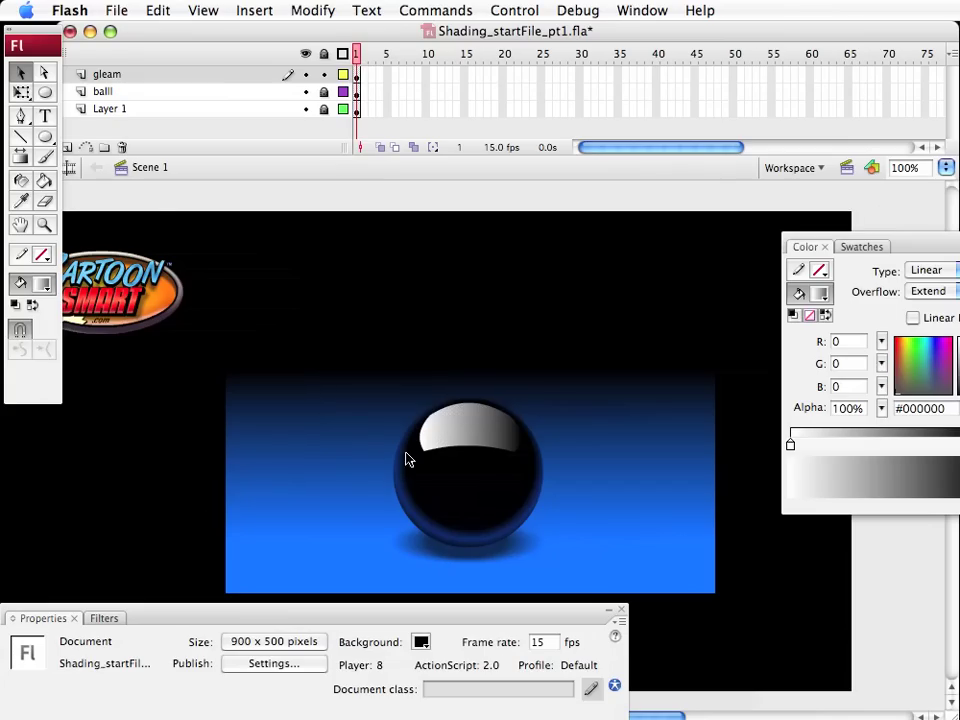
# Rotate the gleam's gradient about a quarter turn counterclockwise so it runs vertically, with white toward the lower edge
pyautogui.click(22, 91)
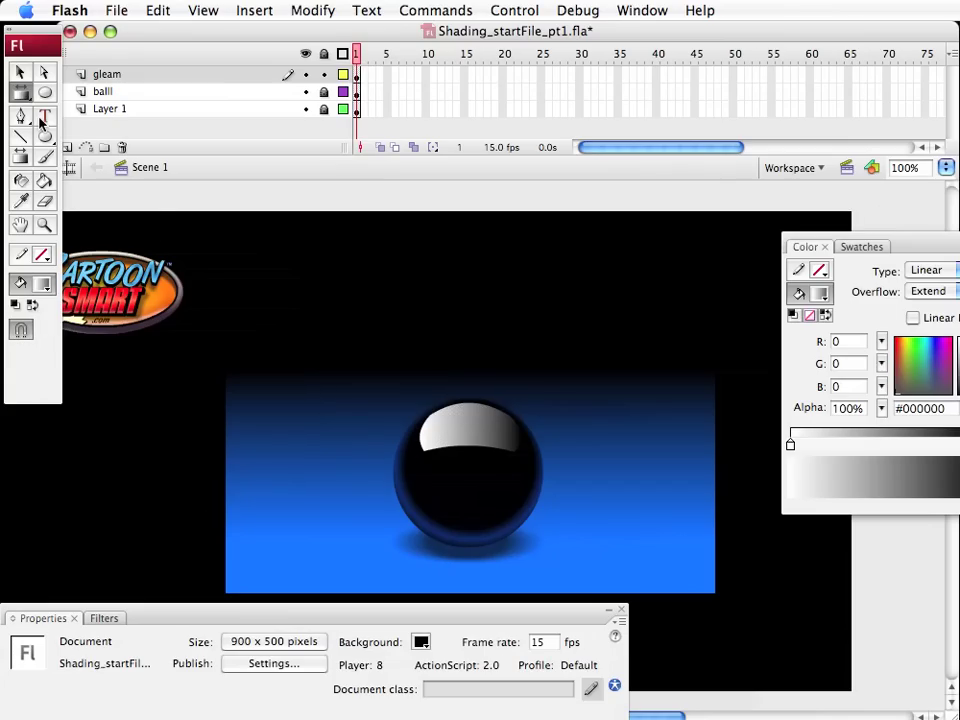
pyautogui.click(460, 426)
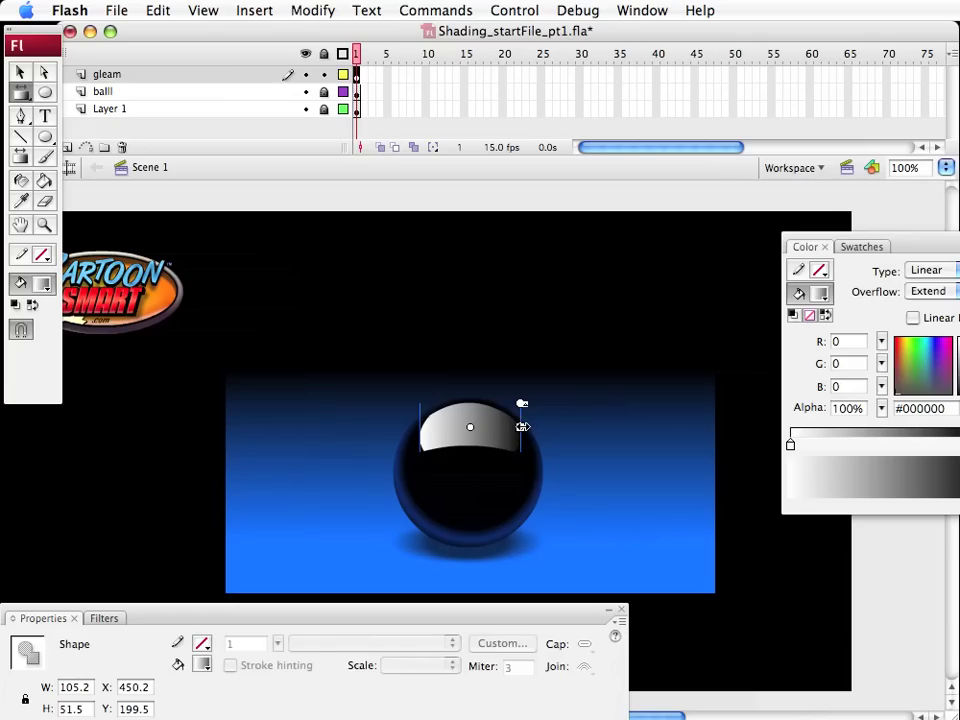
pyautogui.moveTo(521, 405); pyautogui.dragTo(467, 399)
pyautogui.click(20, 73)
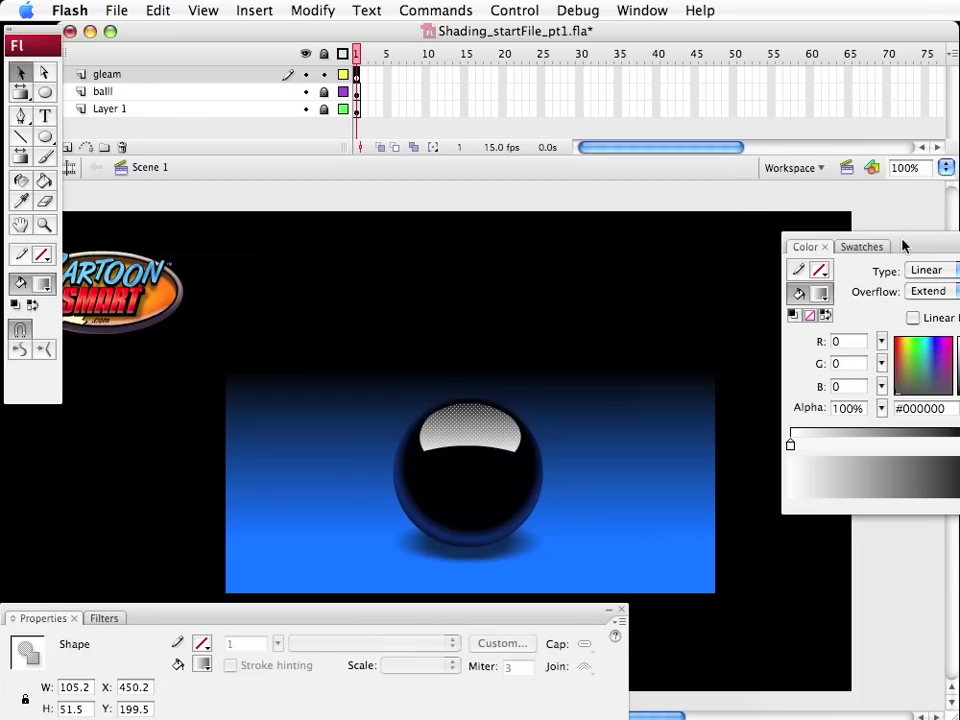
# Change the black end of the gleam's linear gradient to white (#FFFFFF)
pyautogui.moveTo(904, 244); pyautogui.dragTo(853, 243)
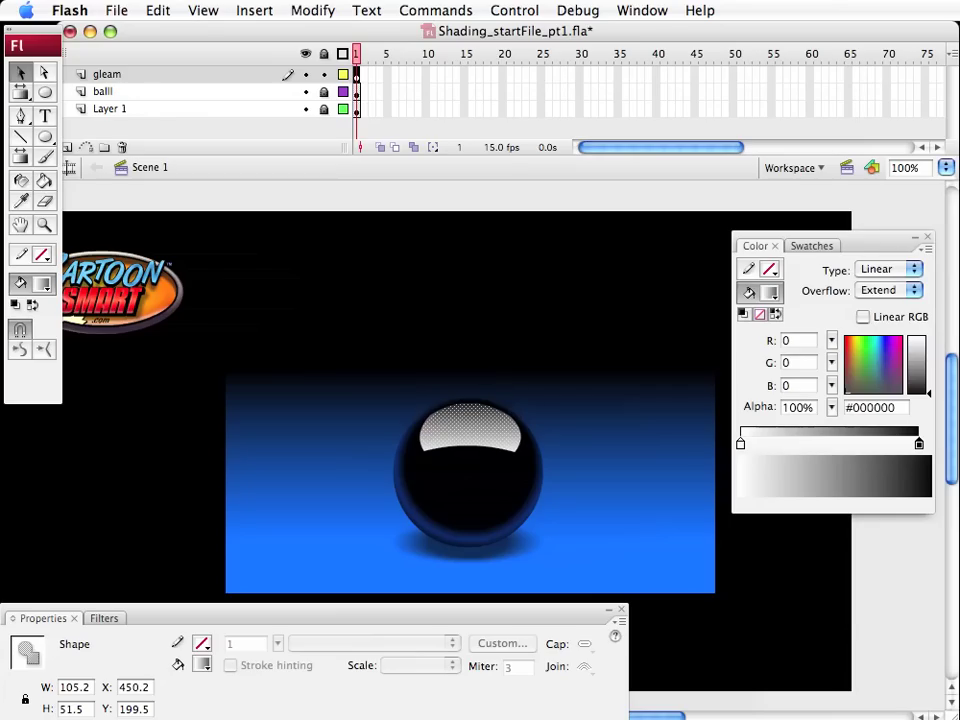
pyautogui.click(919, 445)
pyautogui.click(919, 445)
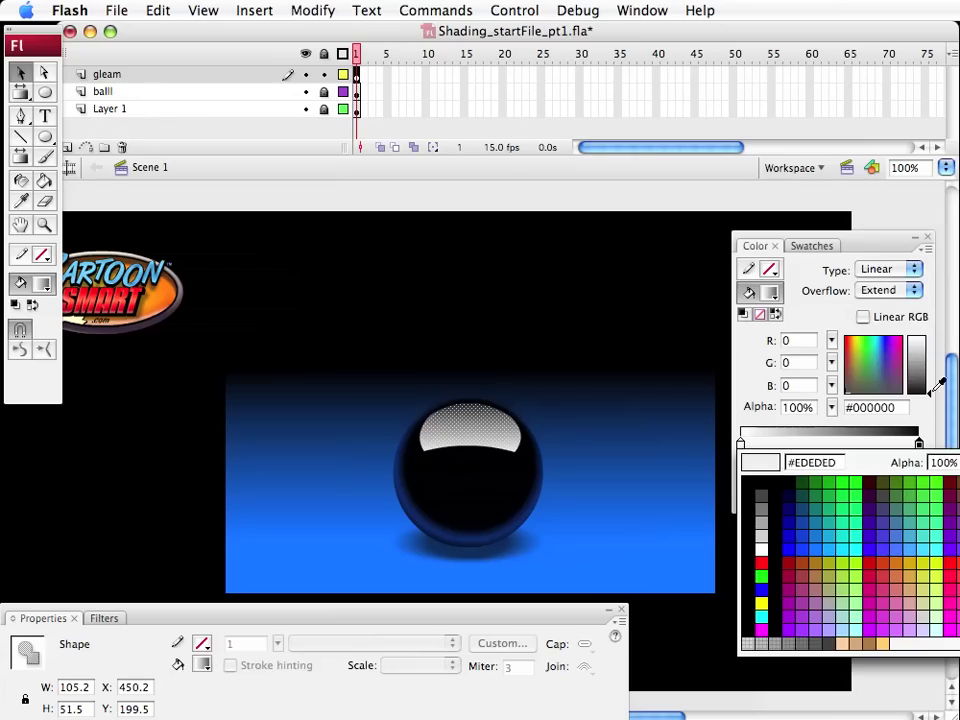
pyautogui.click(761, 547)
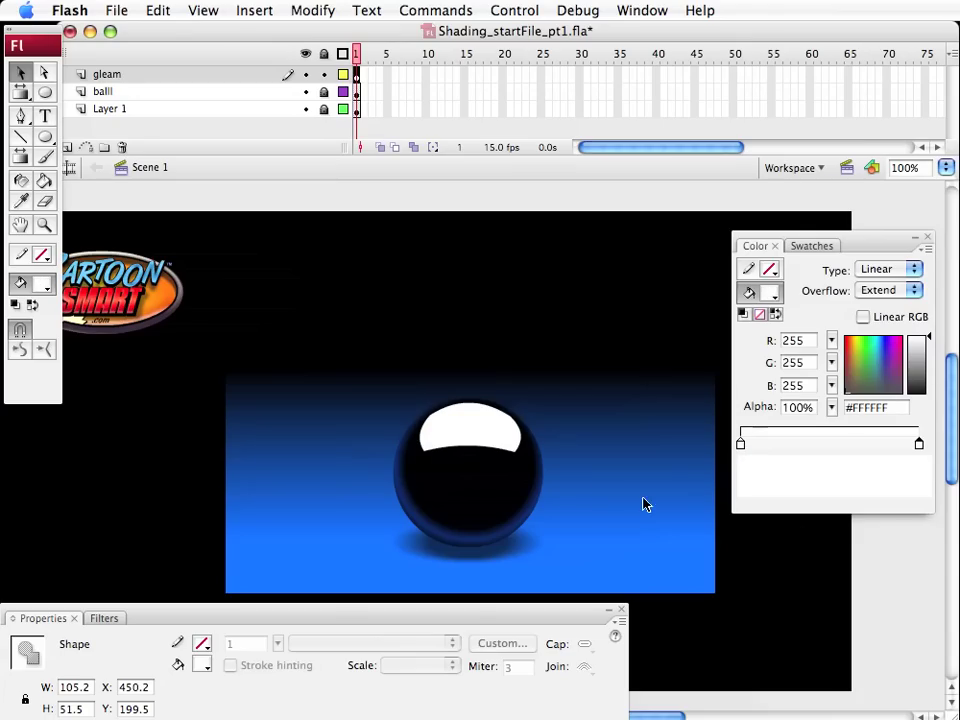
# Set the gleam gradient's alpha to 70% at the upper end and 0% at the lower end, and deselect the shape
pyautogui.moveTo(835, 412); pyautogui.dragTo(824, 443)
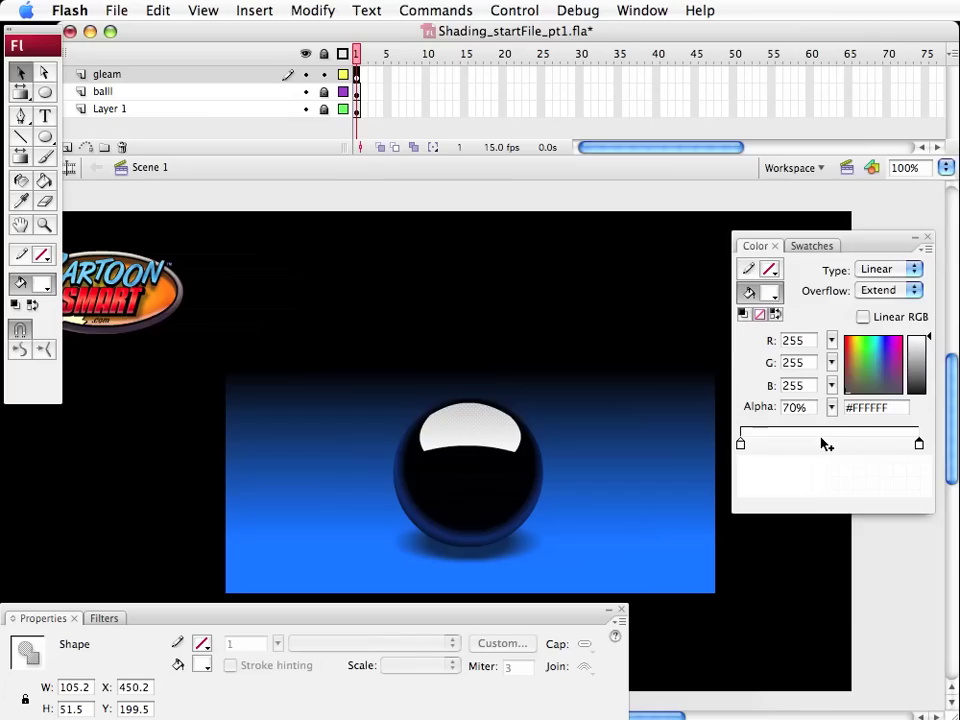
pyautogui.click(740, 445)
pyautogui.moveTo(831, 407); pyautogui.dragTo(829, 525)
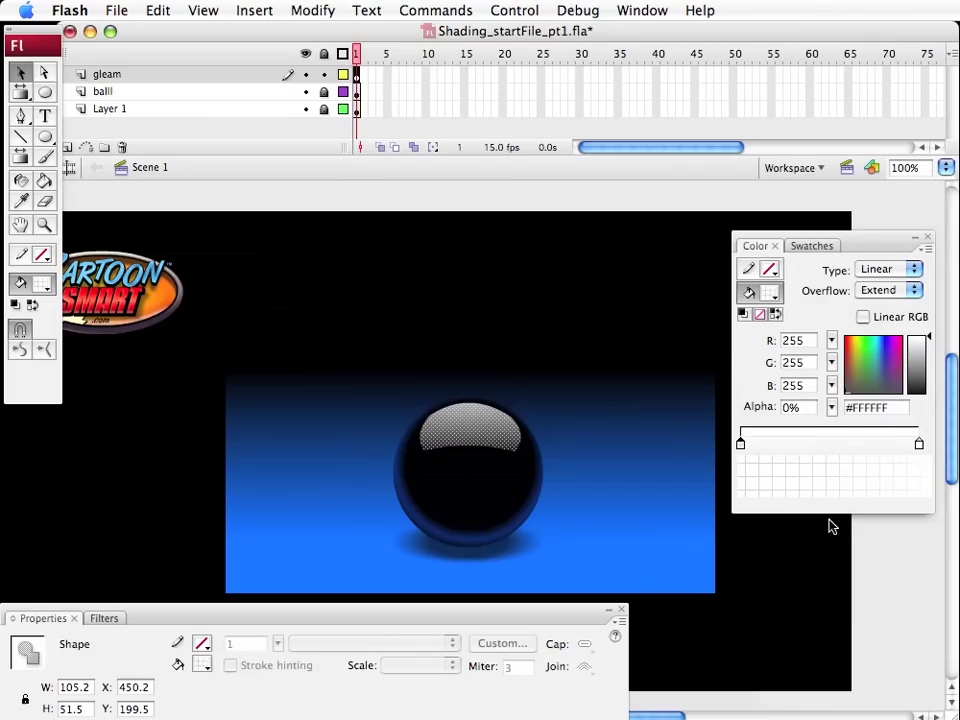
pyautogui.click(577, 565)
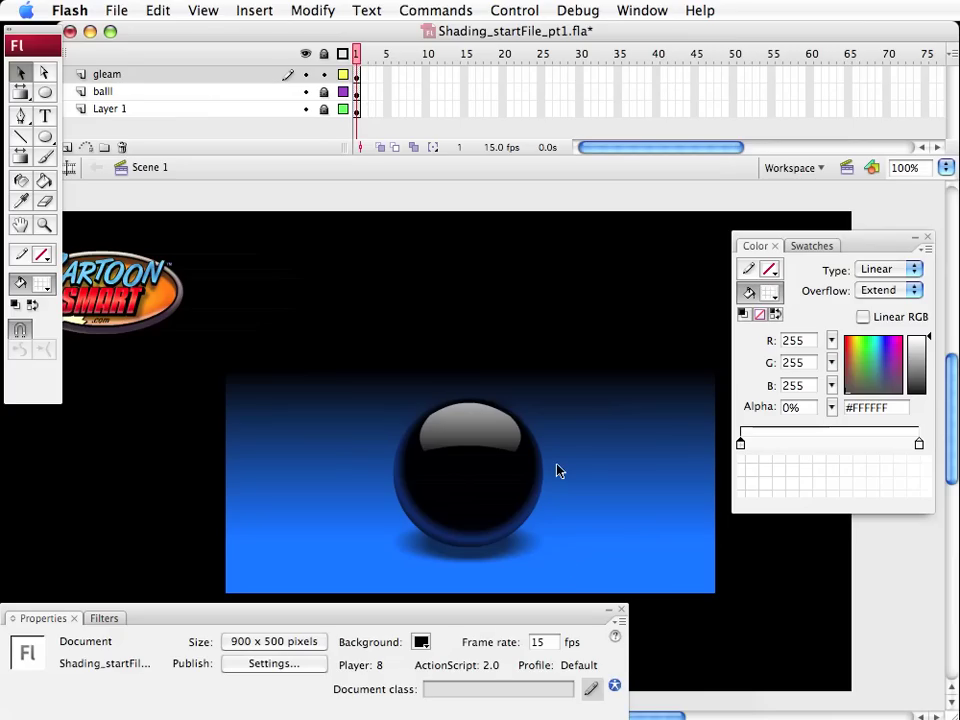
# Shift the center of the gleam's gradient slightly upward with the Gradient Transform tool
pyautogui.press('f')
pyautogui.click(490, 434)
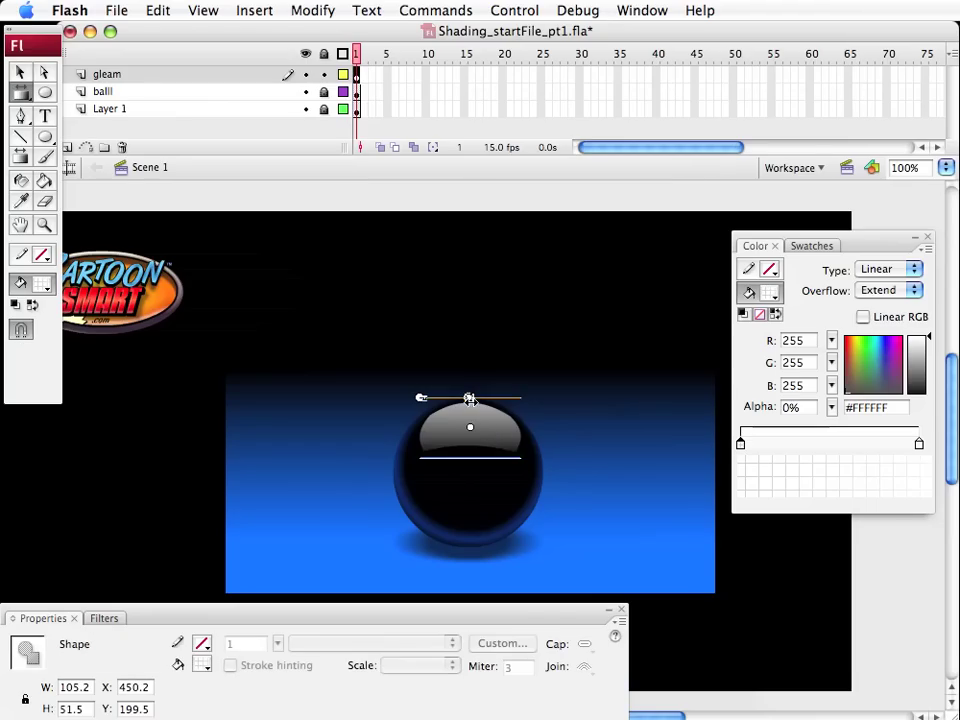
pyautogui.moveTo(468, 427); pyautogui.dragTo(467, 423)
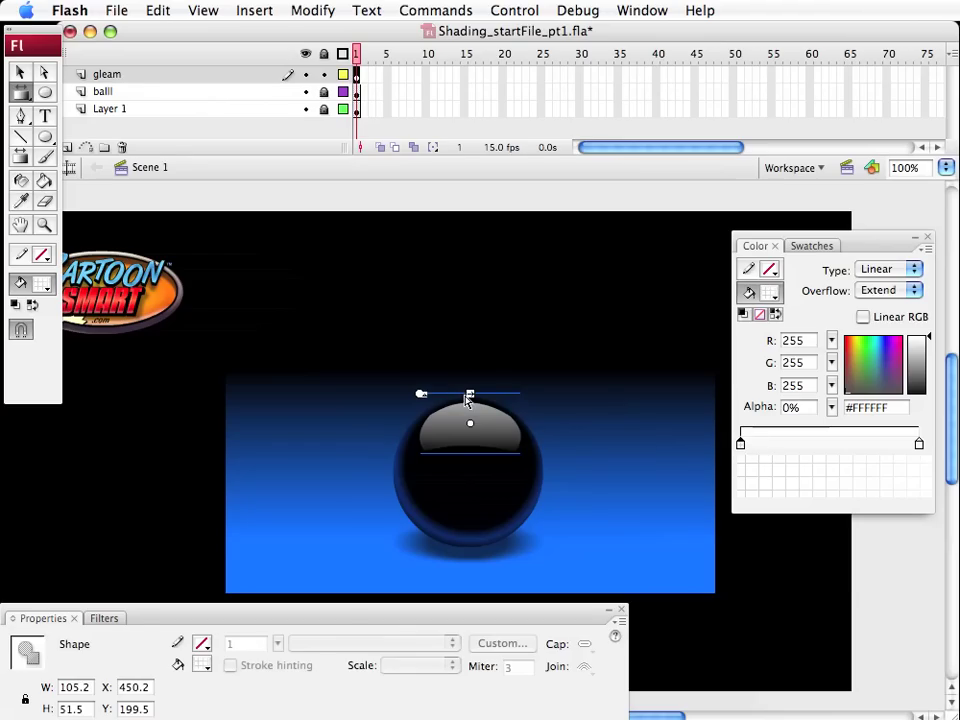
pyautogui.press('v')
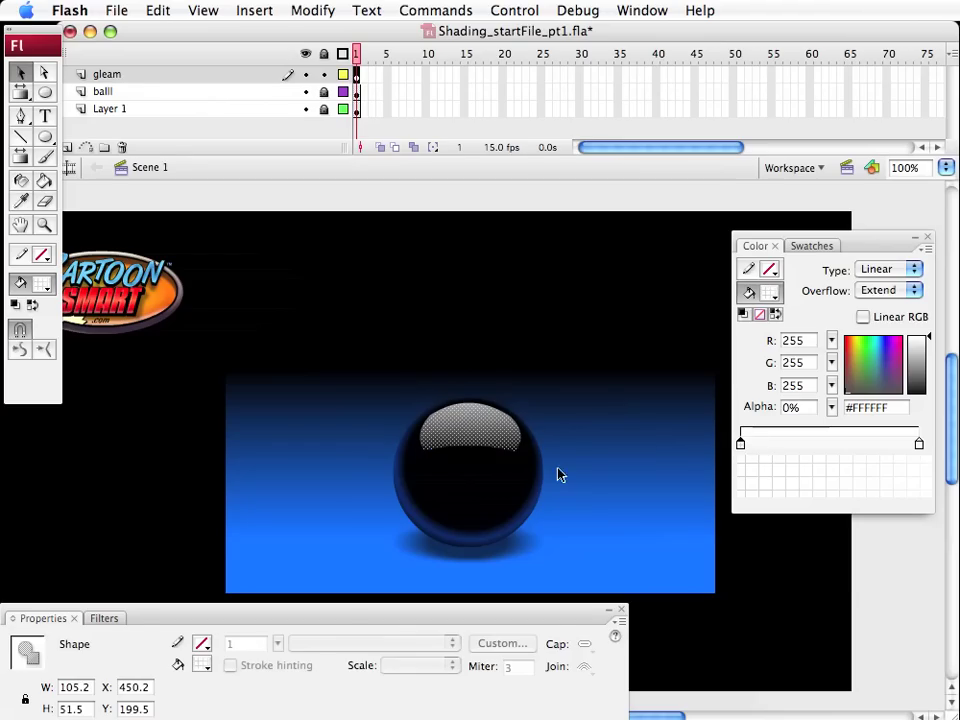
# Nudge the gleam shape up two pixels to Y 197.5, keeping its horizontal position
pyautogui.click(178, 507)
pyautogui.click(486, 440)
pyautogui.press('Up')
pyautogui.press('Up')
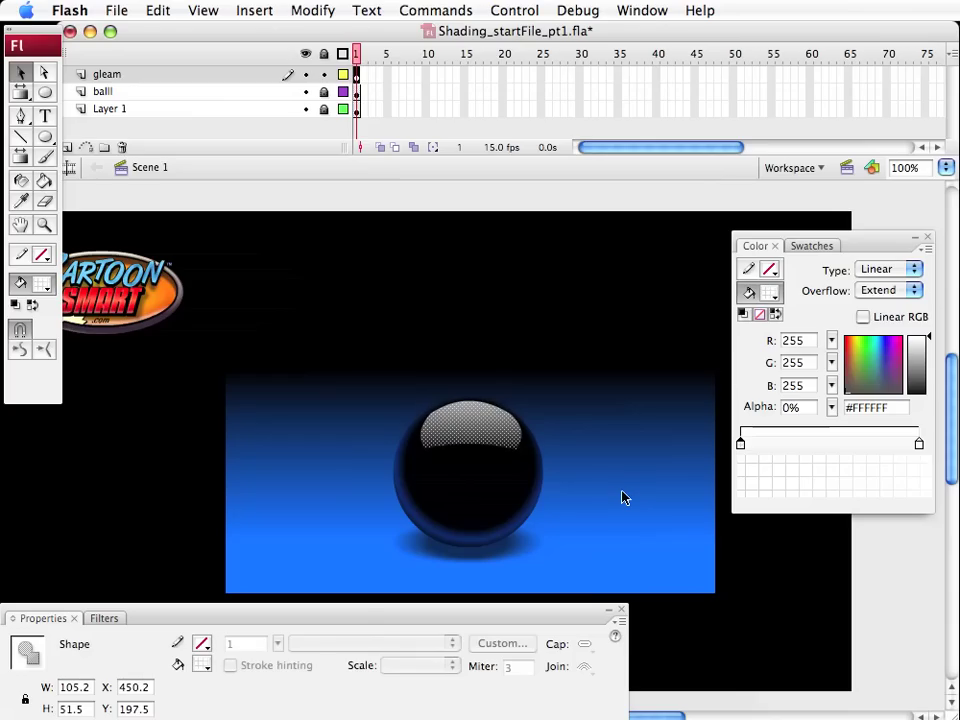
pyautogui.press('Right')
pyautogui.press('Left')
# Stretch the gleam shape's lower edge downward with Free Transform to a height of about 62.5 pixels
pyautogui.press('q')
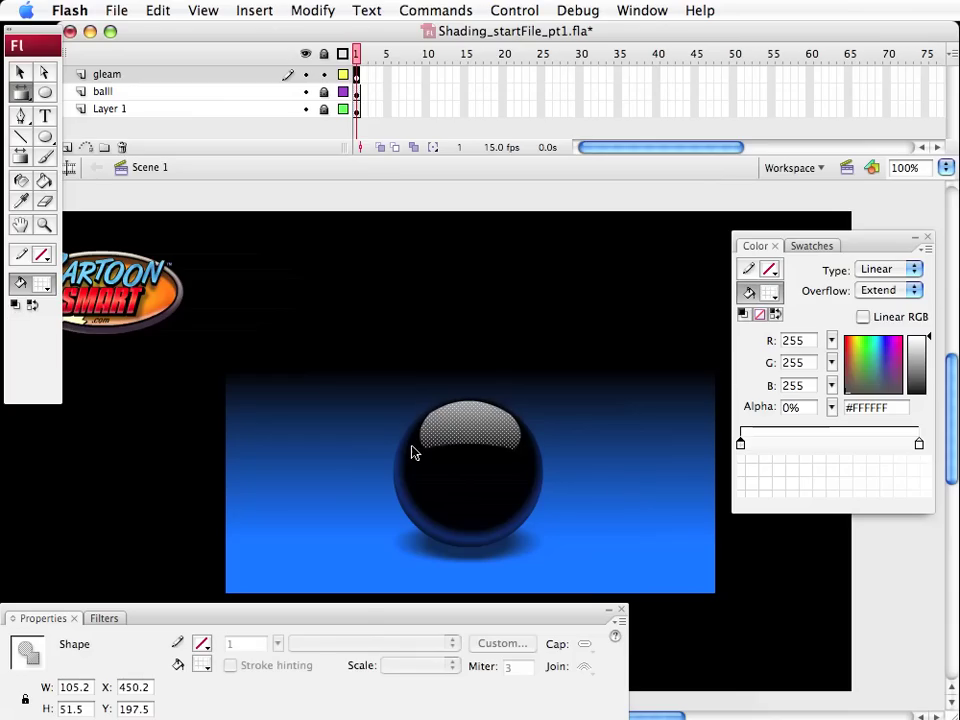
pyautogui.moveTo(471, 452); pyautogui.dragTo(470, 472)
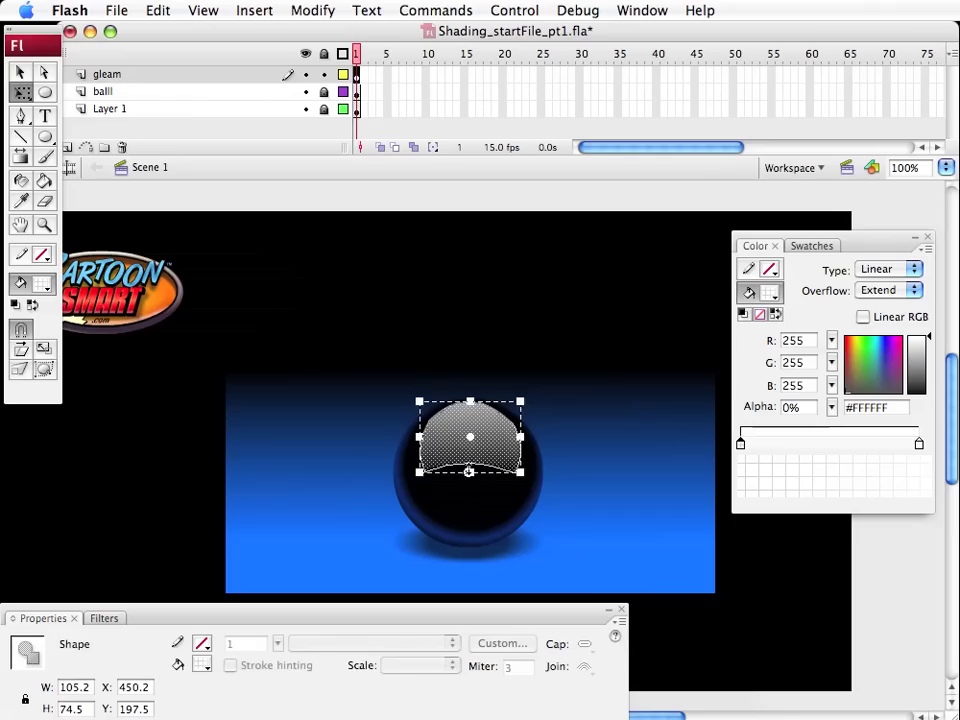
pyautogui.moveTo(473, 471)
pyautogui.mouseDown()
pyautogui.moveTo(471, 461)
pyautogui.moveTo(472, 470)
pyautogui.mouseUp()
pyautogui.click(505, 476)
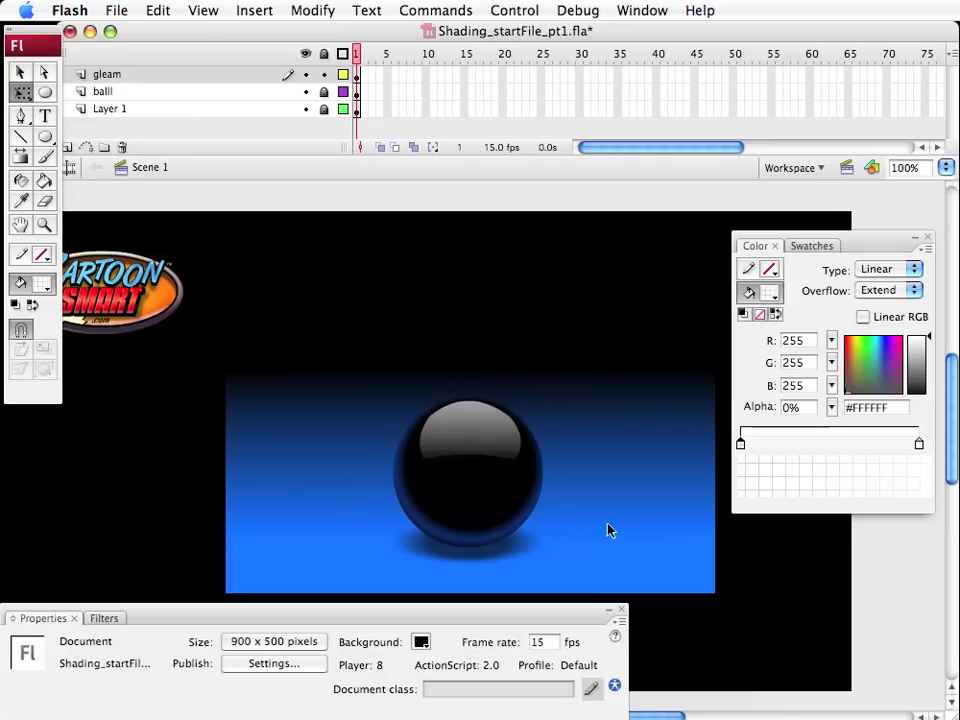
# Convert the gleam shape to a movie clip symbol named ball_gleam and save the file
pyautogui.click(476, 454)
pyautogui.click(313, 10)
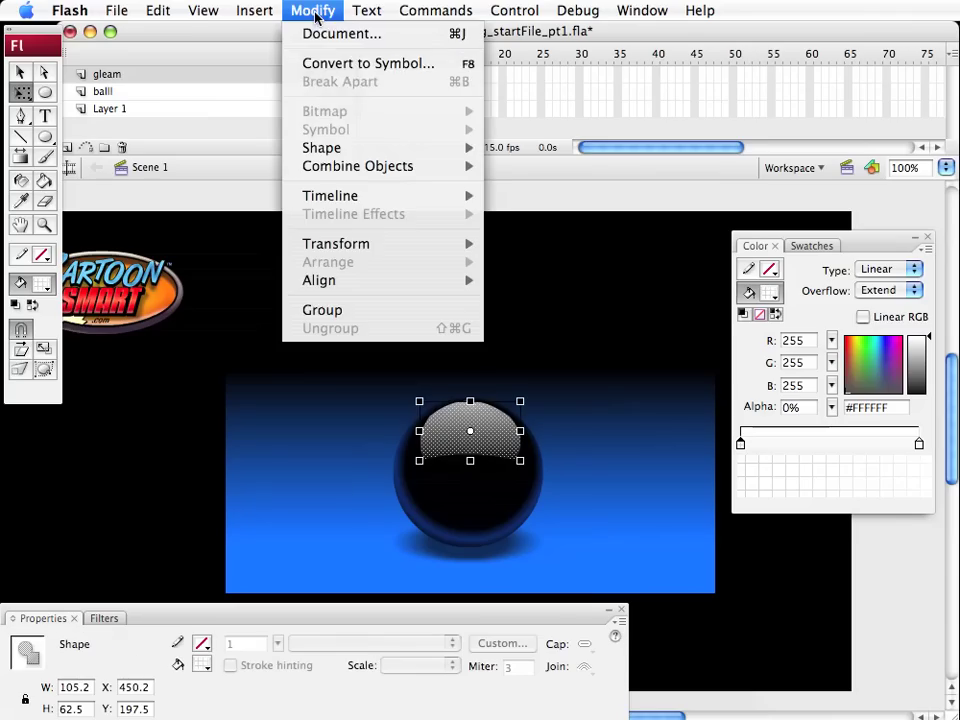
pyautogui.click(332, 62)
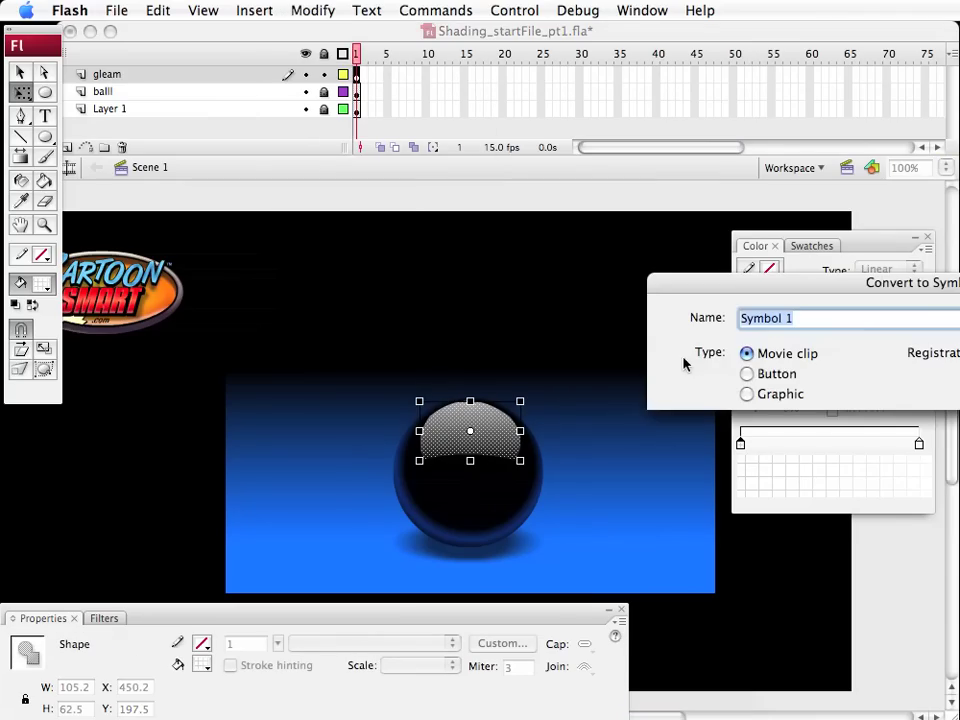
pyautogui.write('ball')
pyautogui.write('_gleam')
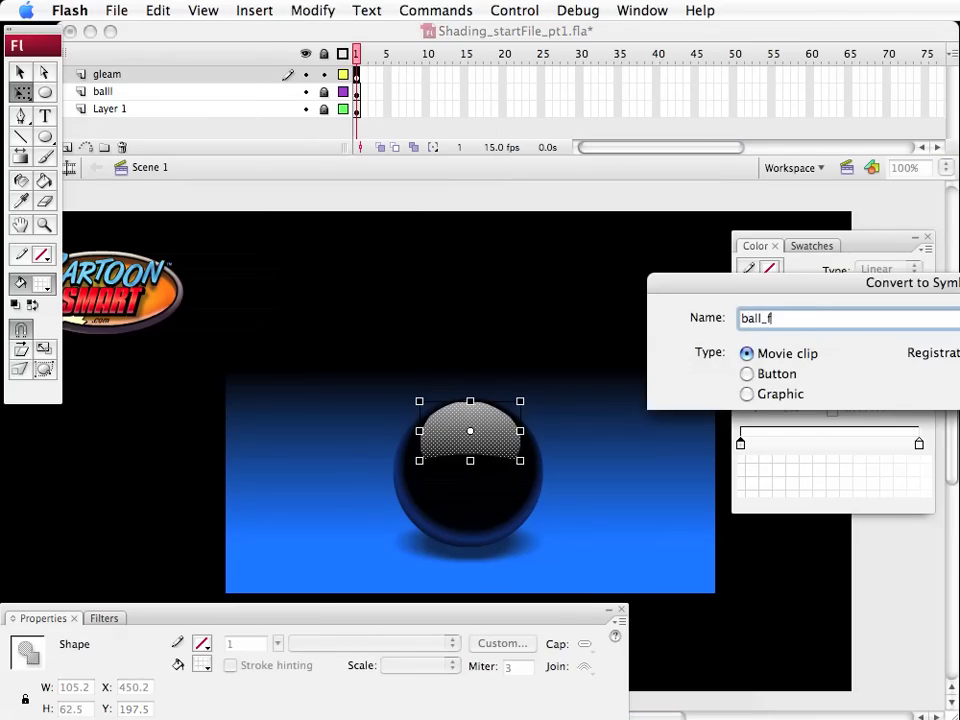
pyautogui.press('Return')
pyautogui.press('v')
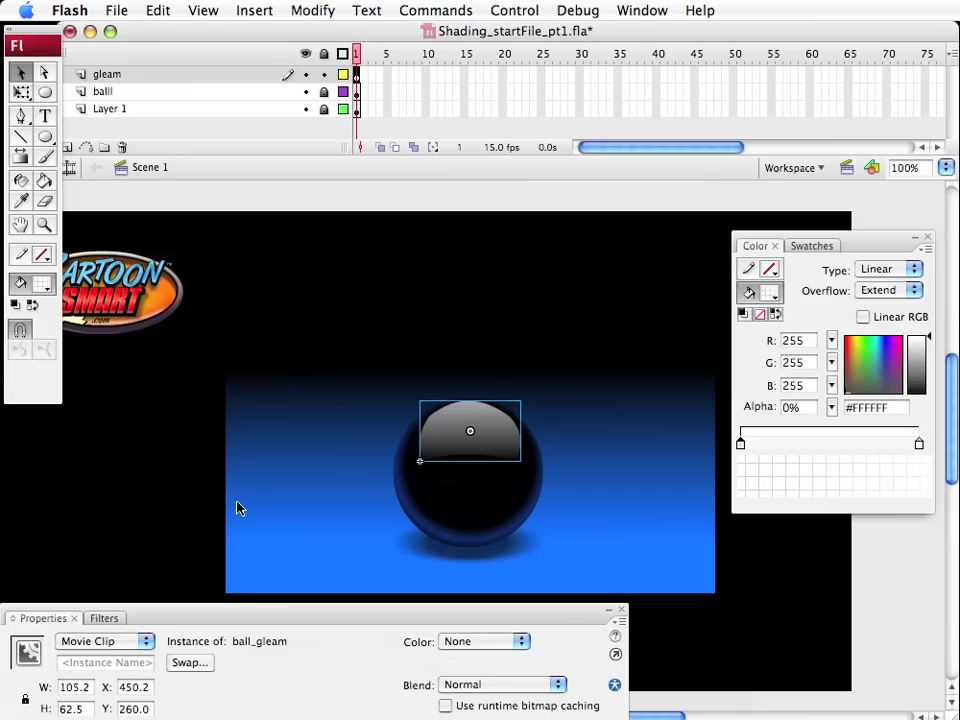
pyautogui.click(238, 508)
pyautogui.press('super+s')
# Add a Blur filter to the gleam with Blur X at 5 and Blur Y at 0
pyautogui.click(463, 439)
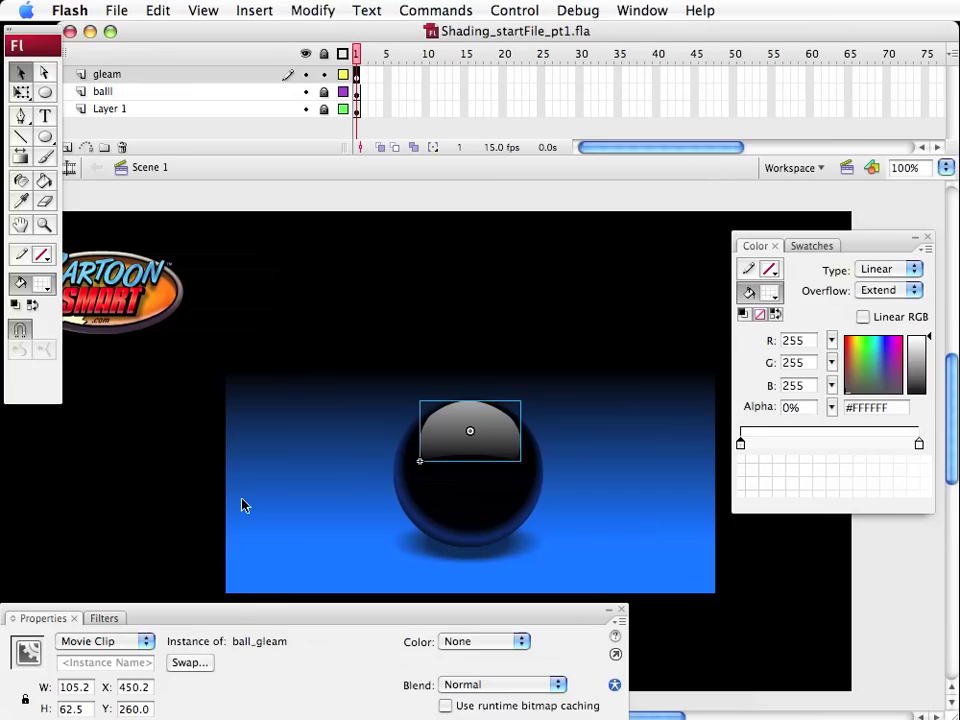
pyautogui.click(99, 619)
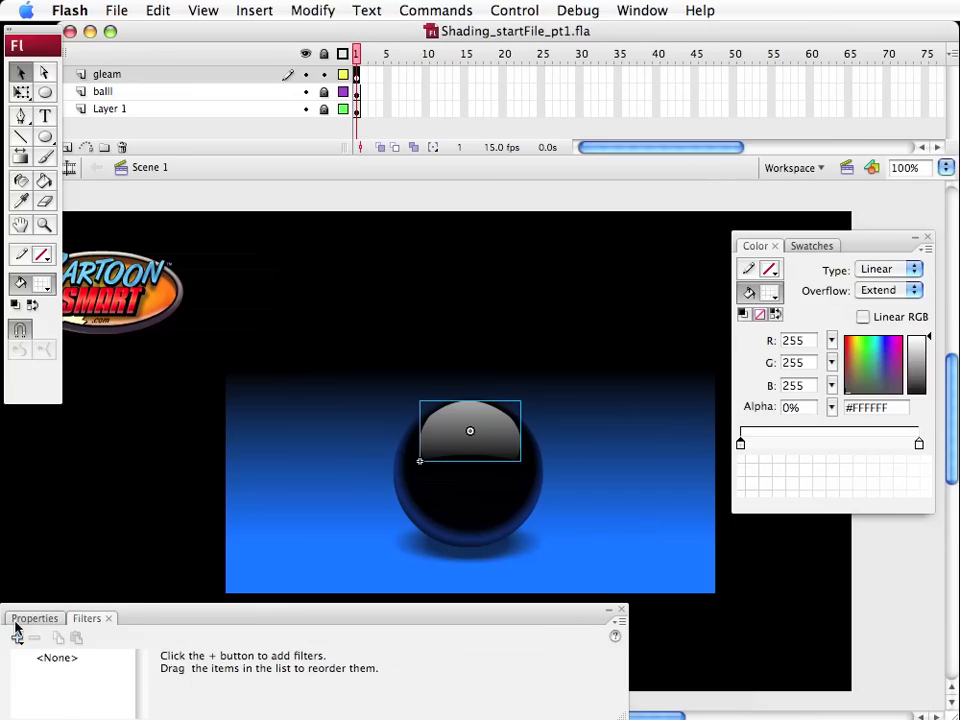
pyautogui.click(18, 637)
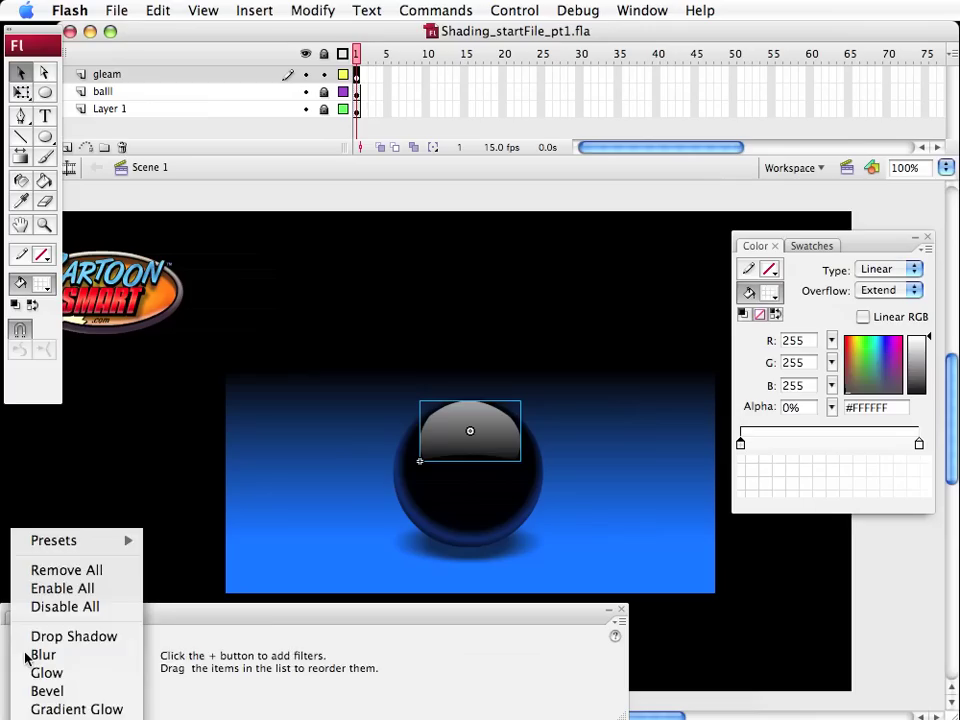
pyautogui.click(25, 655)
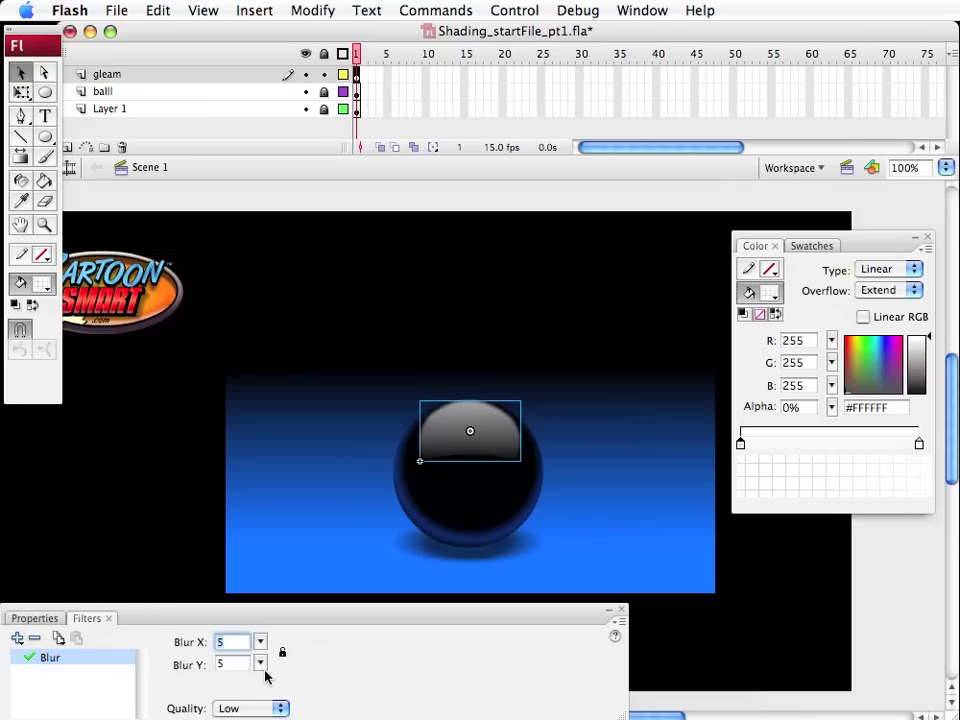
pyautogui.moveTo(261, 664); pyautogui.dragTo(258, 697)
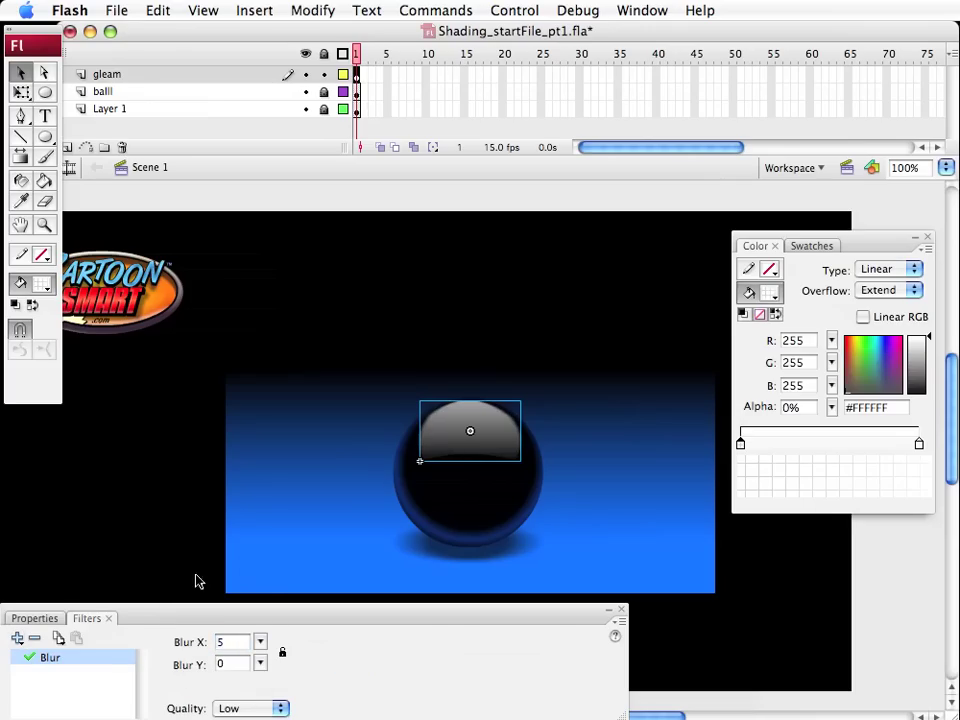
pyautogui.click(454, 416)
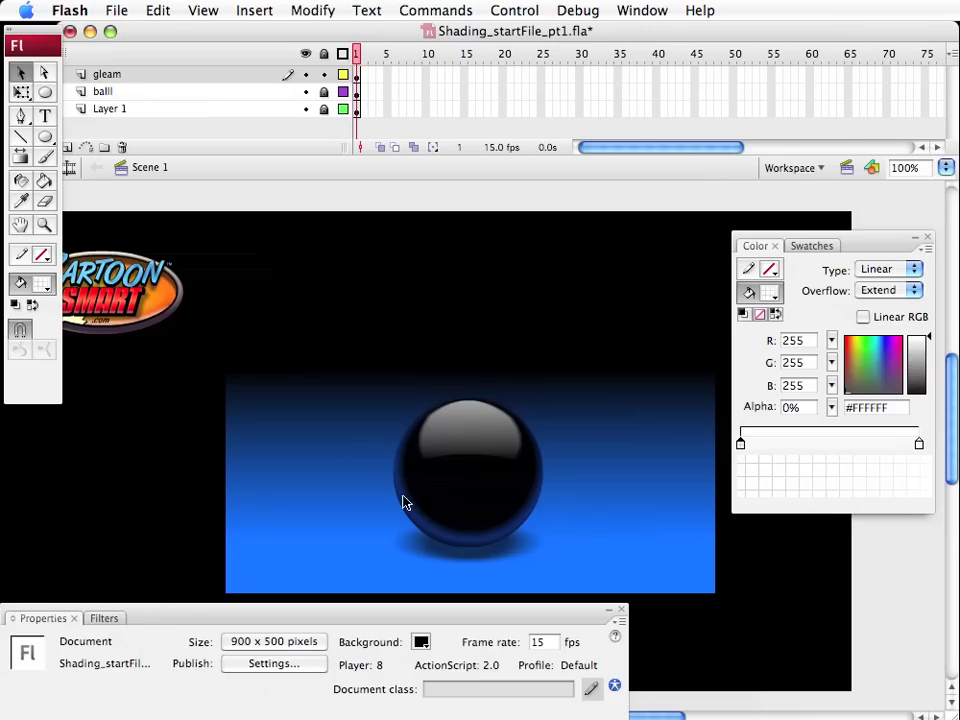
# Increase the gleam filter's Blur X to 7 and deselect the gleam
pyautogui.click(478, 422)
pyautogui.moveTo(258, 645); pyautogui.dragTo(258, 640)
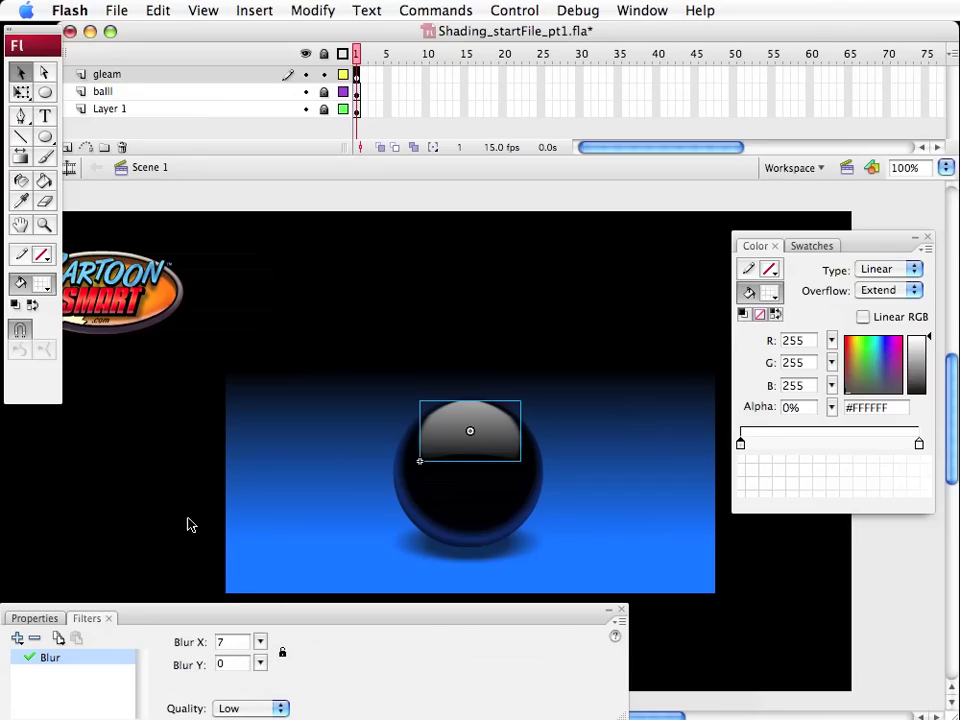
pyautogui.click(193, 521)
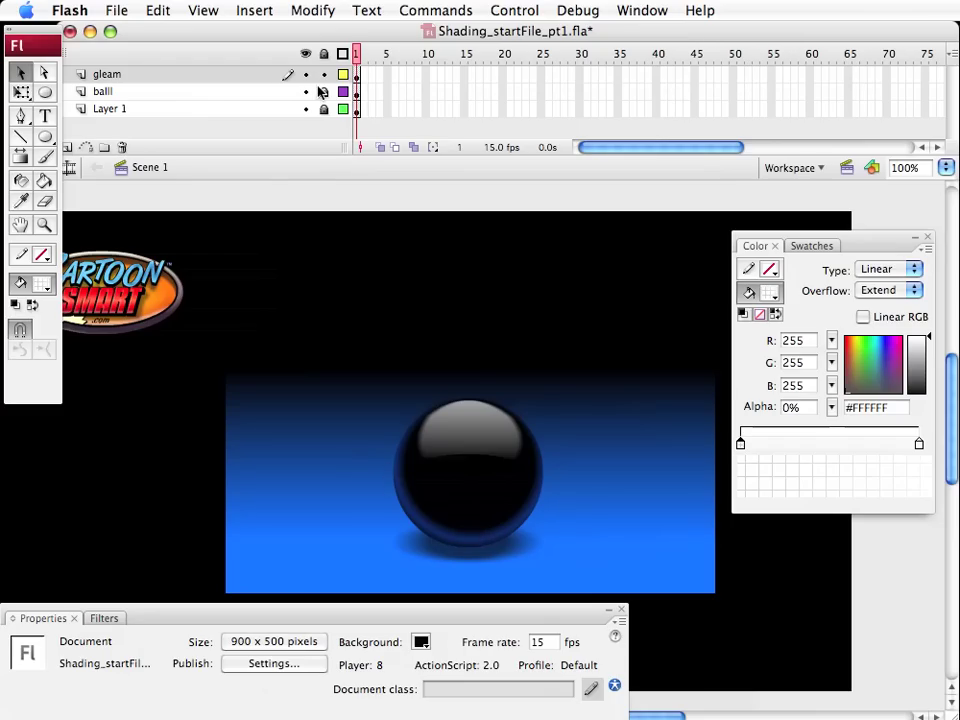
# Inside the ball symbol, darken the outer blue of the ball's radial gradient to #01133A, and return to the main scene
pyautogui.click(430, 500)
pyautogui.click(468, 563)
pyautogui.doubleClick(462, 526)
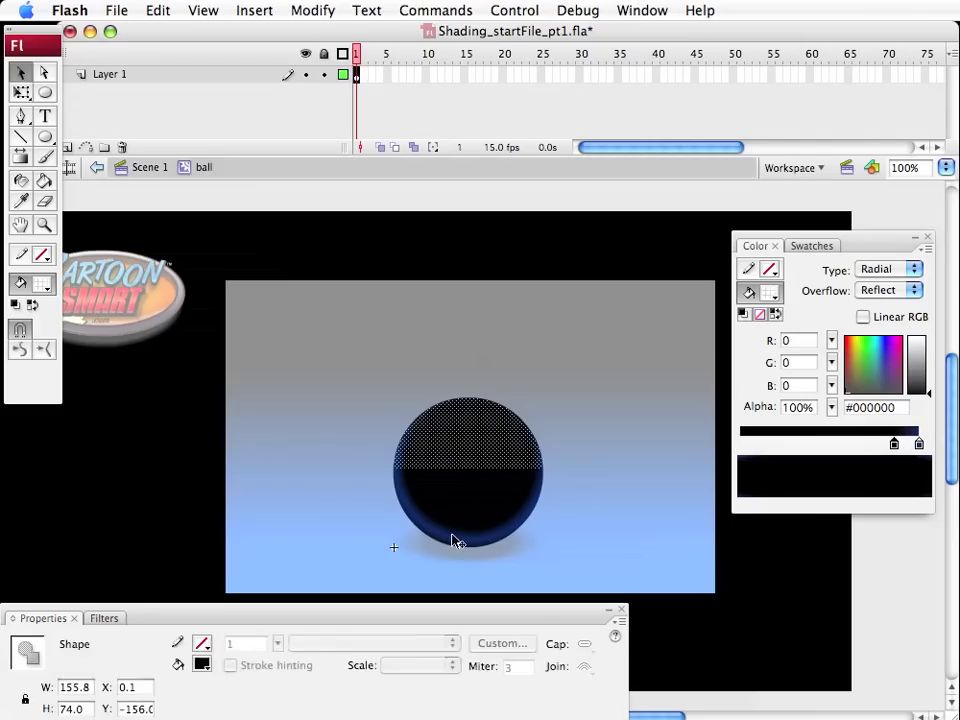
pyautogui.click(606, 583)
pyautogui.click(476, 540)
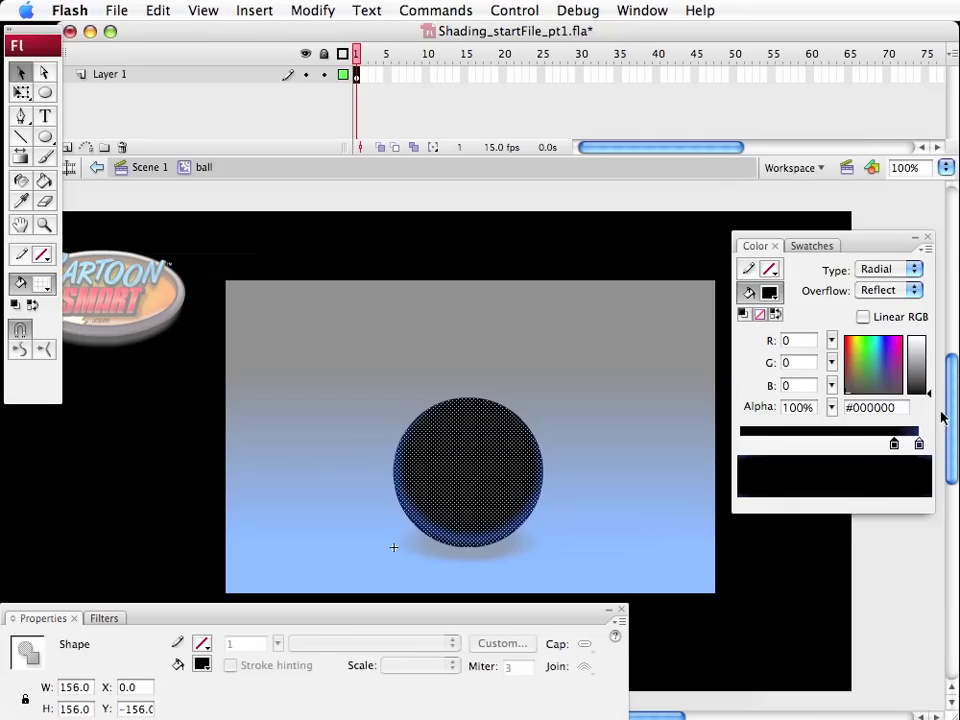
pyautogui.click(880, 341)
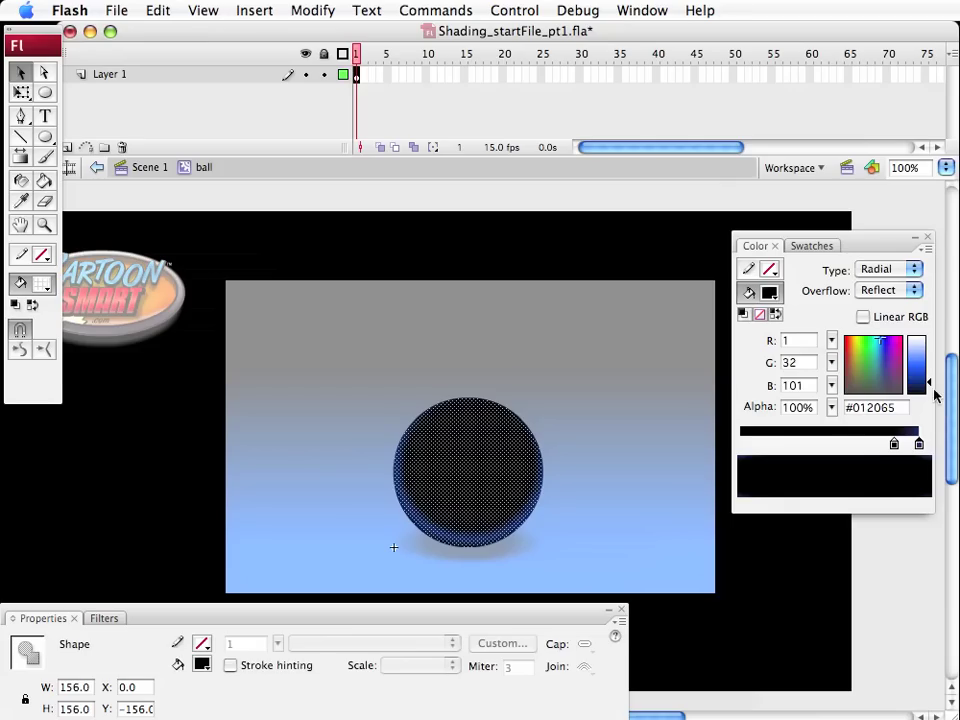
pyautogui.moveTo(928, 381); pyautogui.dragTo(928, 387)
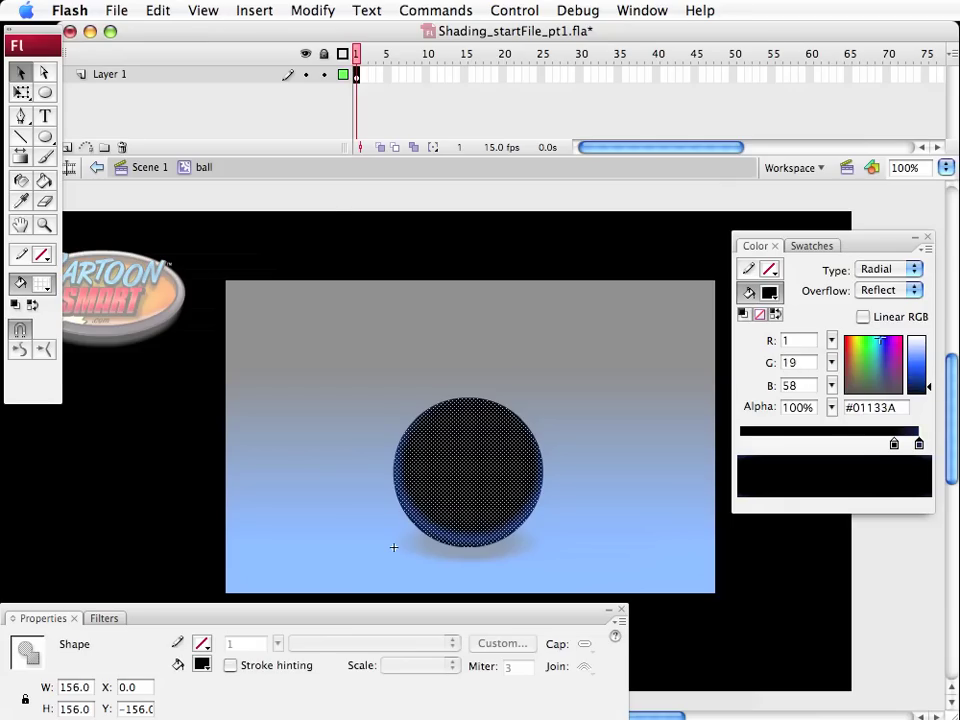
pyautogui.click(649, 343)
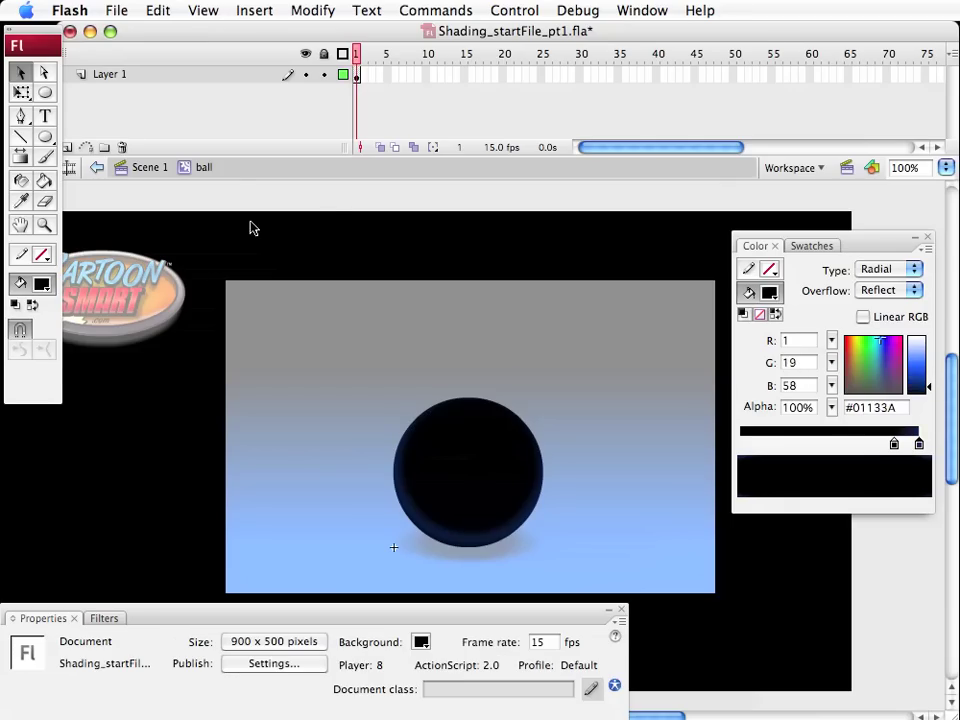
pyautogui.click(146, 168)
pyautogui.click(143, 412)
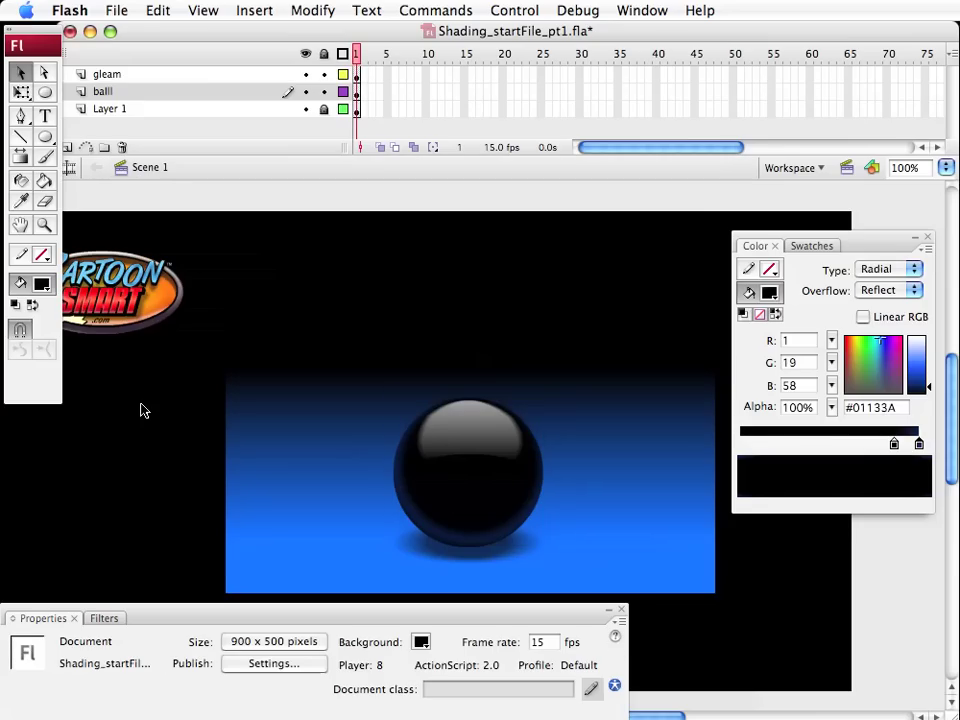
# Combine the ball, gleam and floor shadow into one movie clip symbol named entire_ball, and save the file
pyautogui.moveTo(596, 540); pyautogui.dragTo(553, 491)
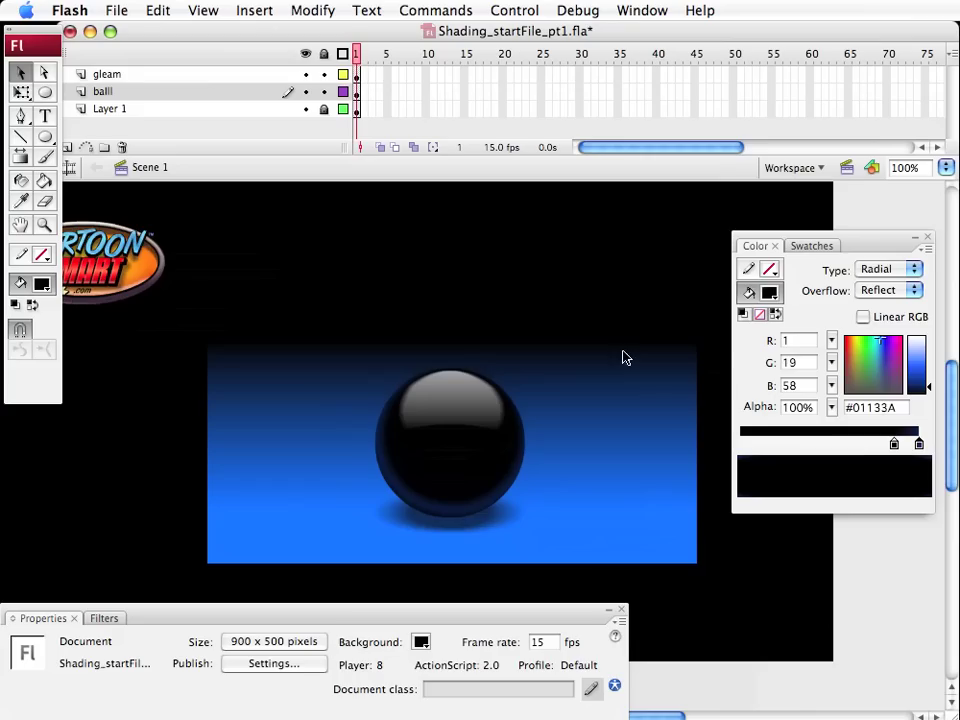
pyautogui.moveTo(593, 591); pyautogui.dragTo(298, 283)
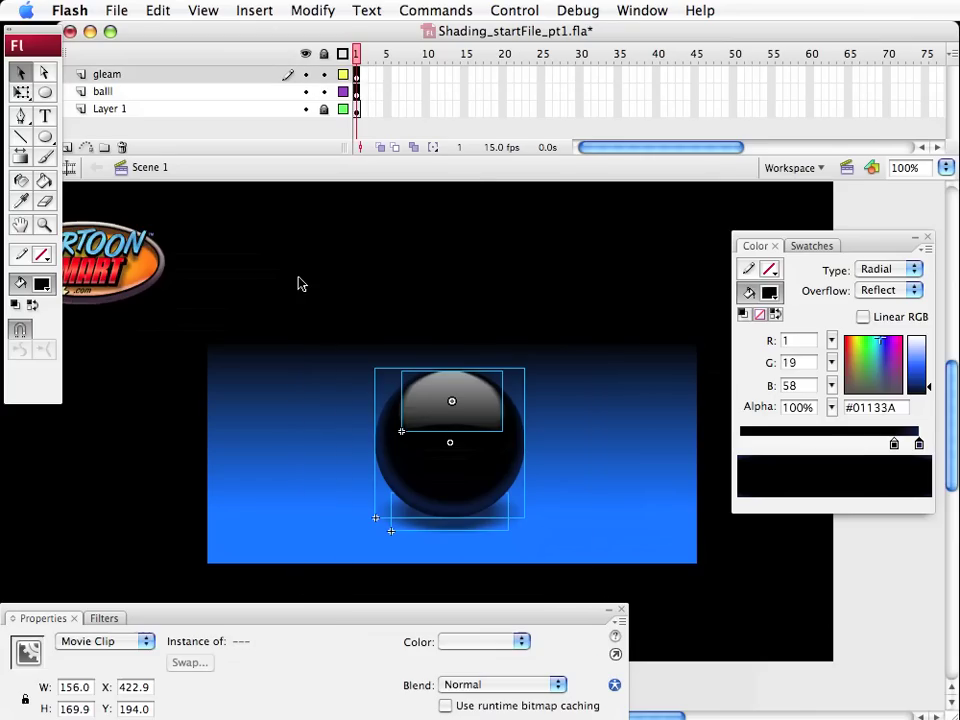
pyautogui.click(318, 10)
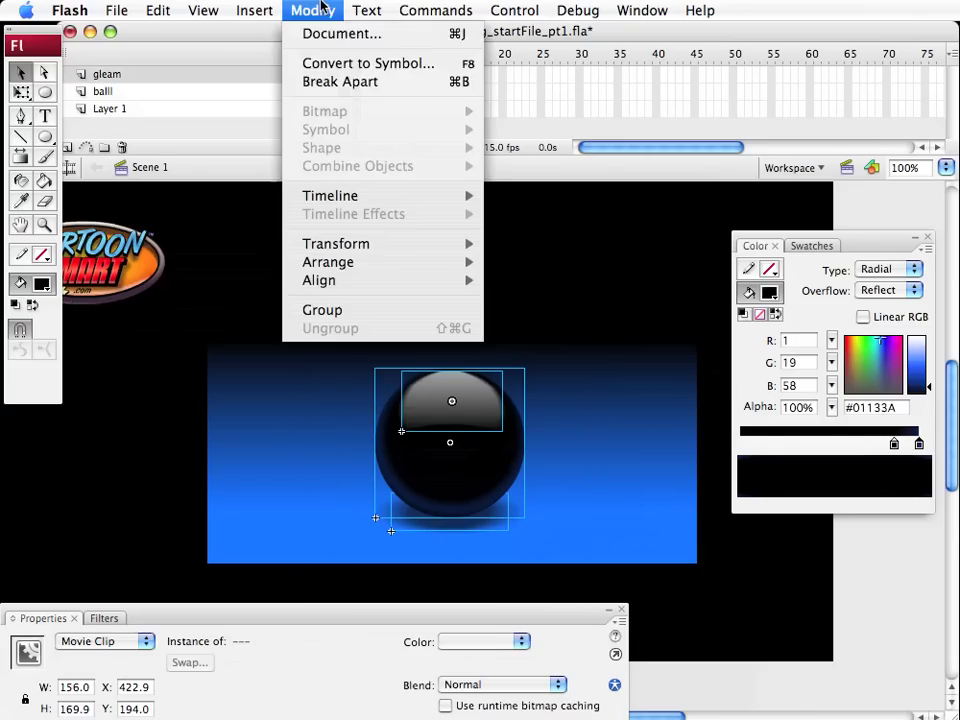
pyautogui.click(328, 70)
pyautogui.write('e')
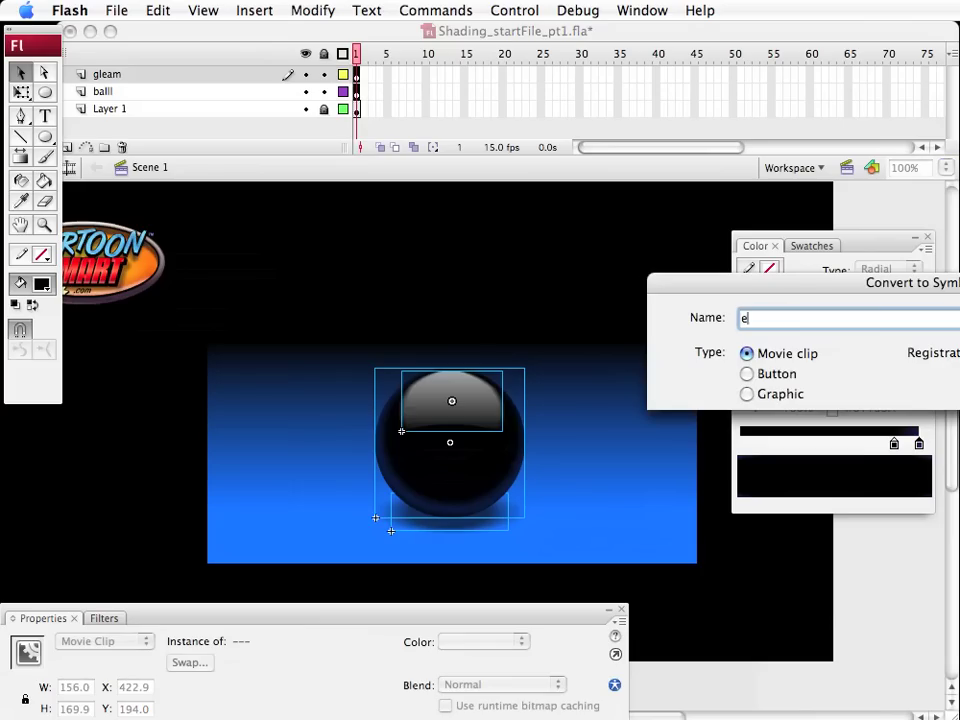
pyautogui.write('ntire_ball')
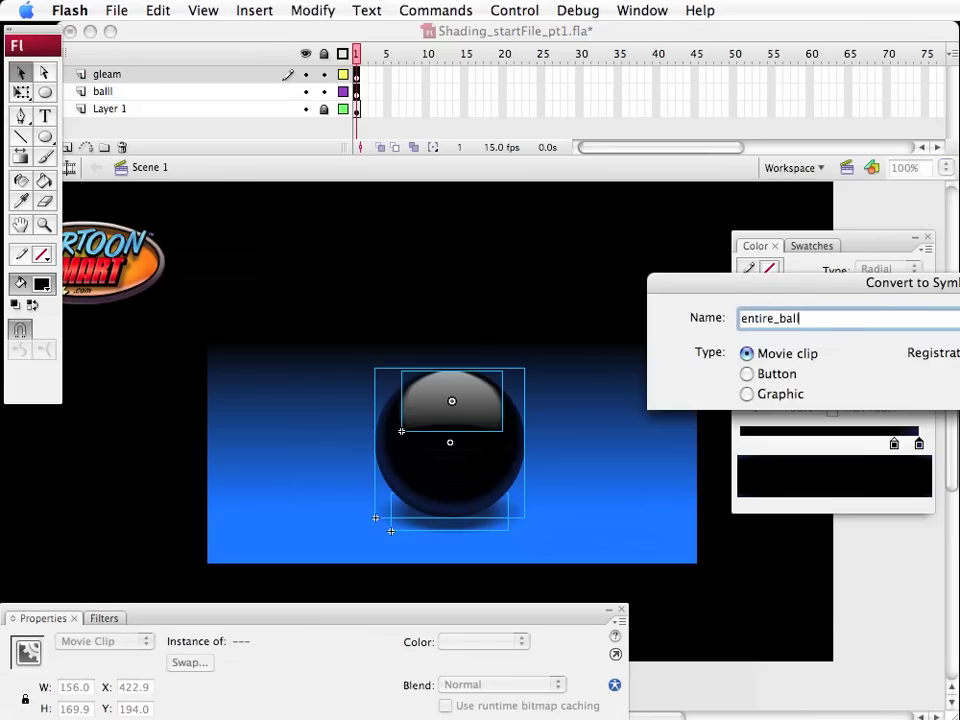
pyautogui.press('Return')
pyautogui.press('super+s')
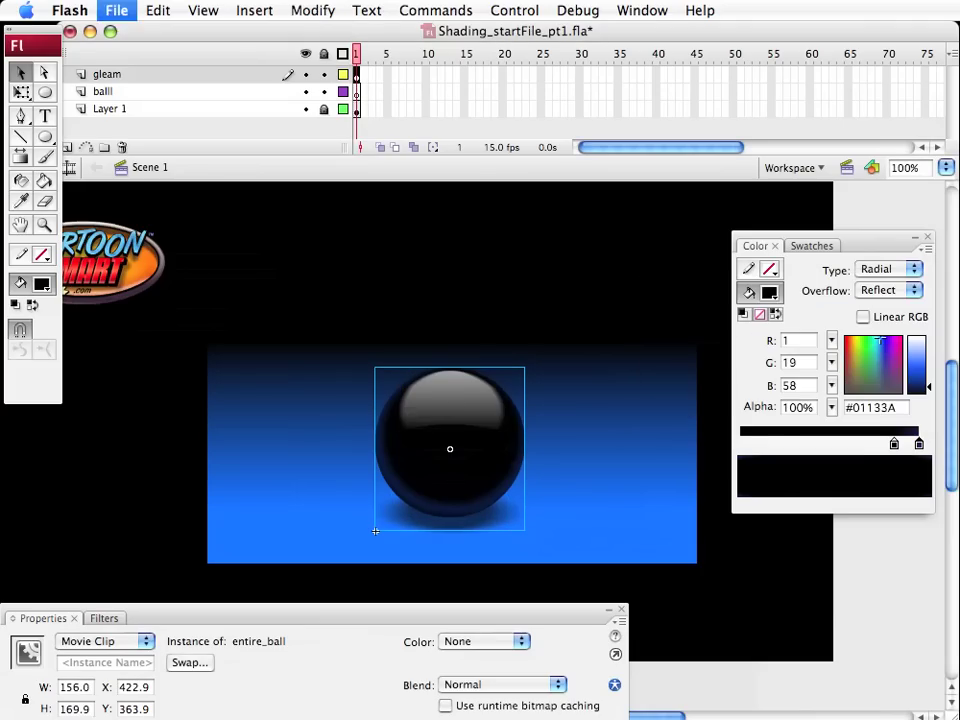
pyautogui.click(171, 446)
# Copy the entire_ball instance and paste the duplicate in place over the original
pyautogui.click(420, 453)
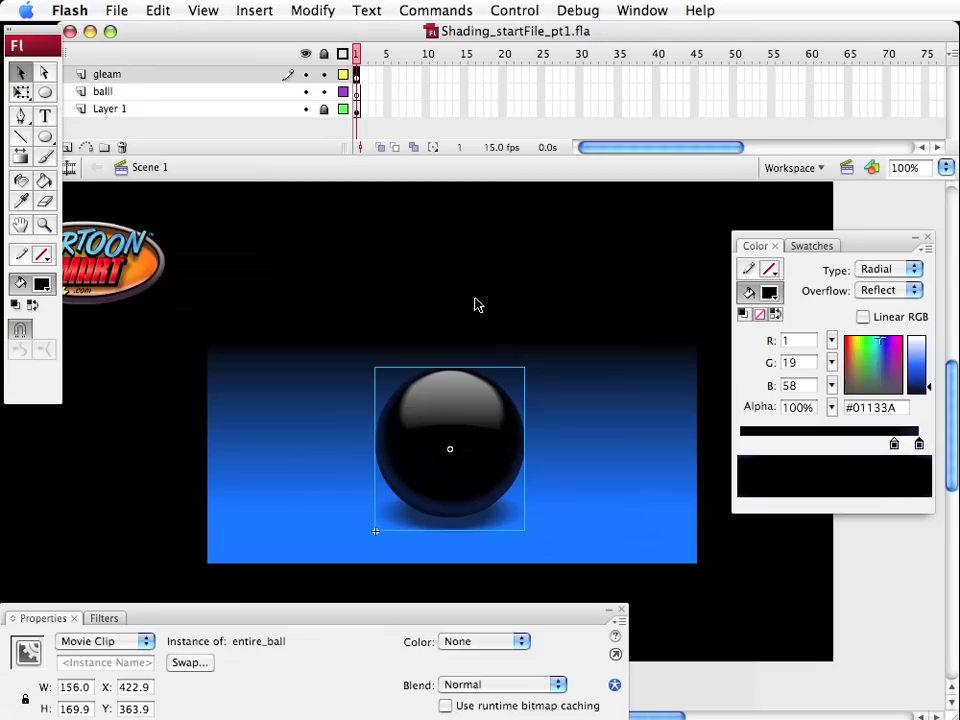
pyautogui.click(158, 10)
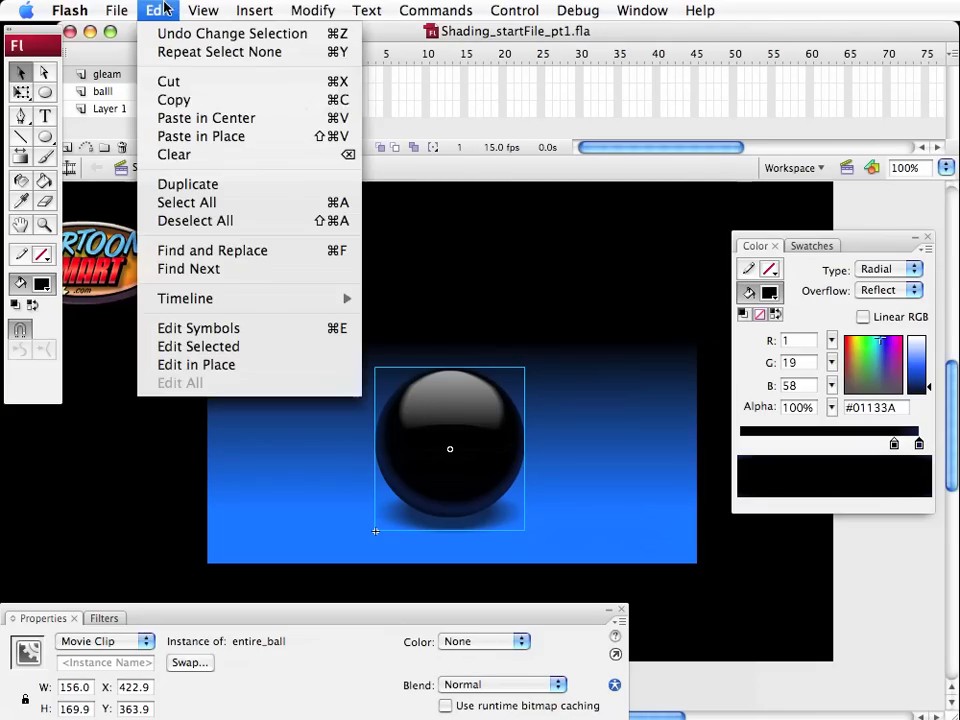
pyautogui.click(162, 99)
pyautogui.click(156, 9)
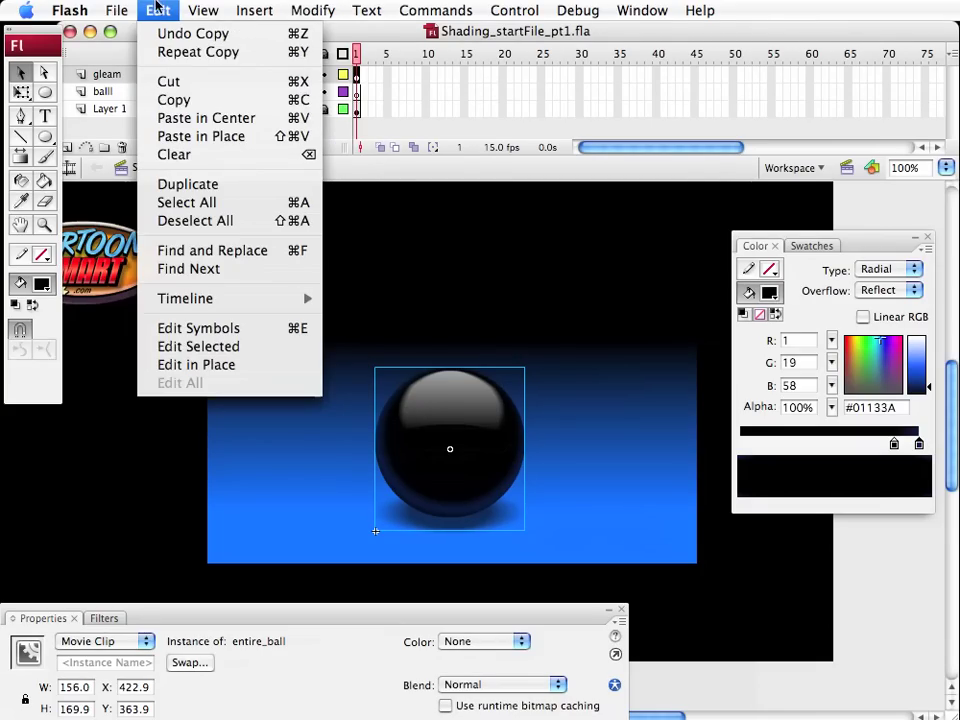
pyautogui.click(200, 136)
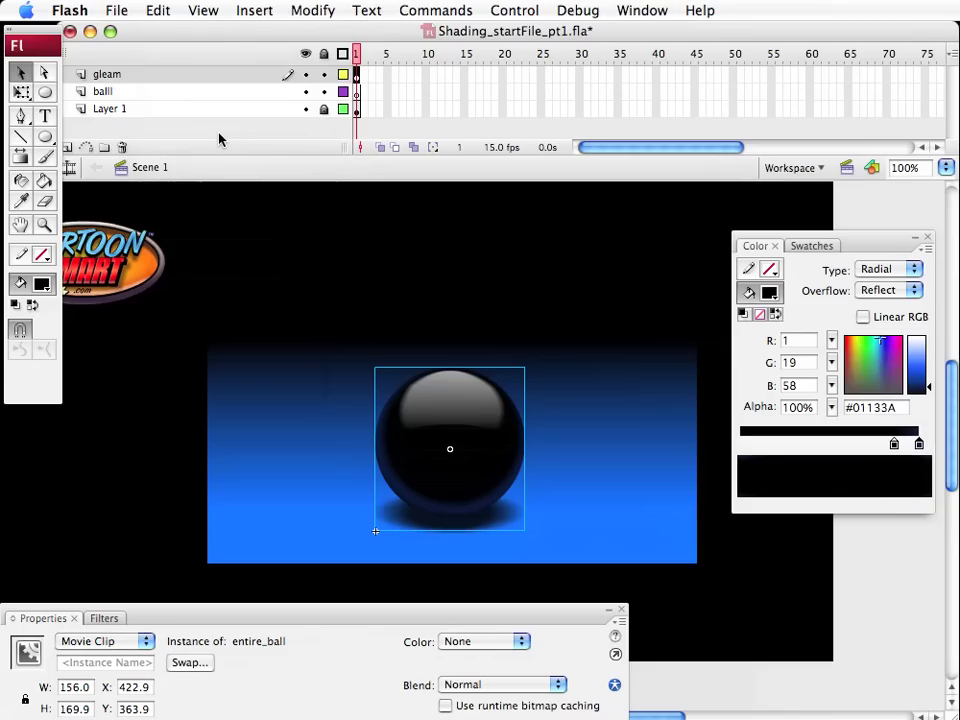
# Move the pasted ball left to X 264.9 so it sits right beside the original ball
pyautogui.press('Left')
pyautogui.press('Left')
pyautogui.press('Left')
pyautogui.press('Left')
pyautogui.press('Left')
pyautogui.press('Left')
pyautogui.press('Left')
pyautogui.press('Left')
pyautogui.press('Left')
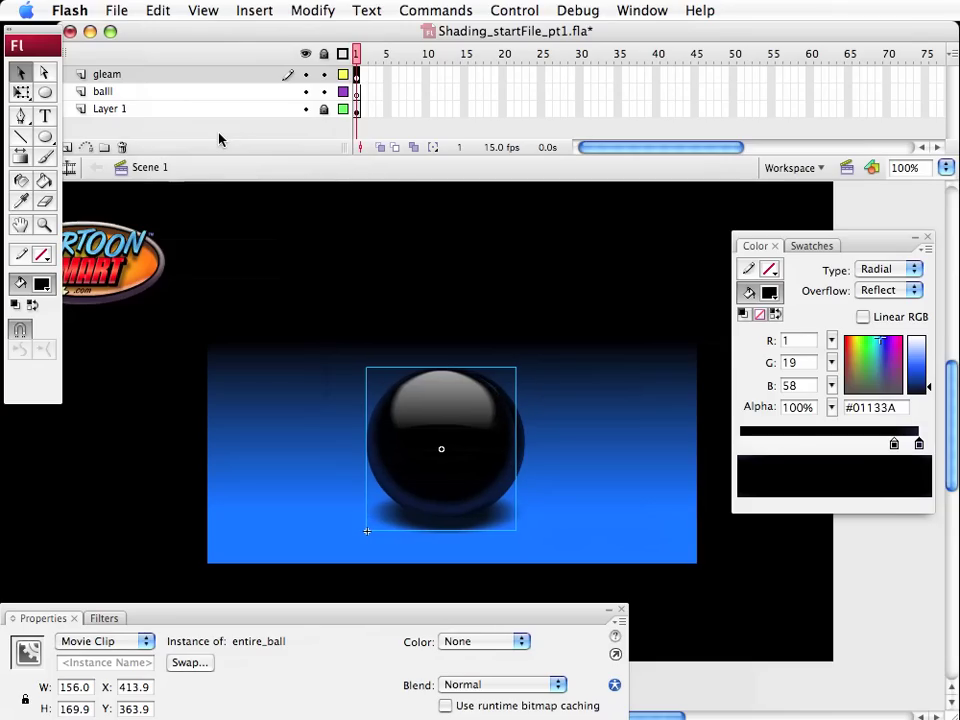
pyautogui.hotkey('shift', 'Left')
pyautogui.hotkey('shift', 'Left')
pyautogui.hotkey('shift', 'Left')
pyautogui.hotkey('shift', 'Left')
pyautogui.hotkey('shift', 'Left')
pyautogui.hotkey('shift', 'Left')
pyautogui.hotkey('shift', 'Left')
pyautogui.hotkey('shift', 'Left')
pyautogui.hotkey('shift', 'Left')
pyautogui.hotkey('shift', 'Left')
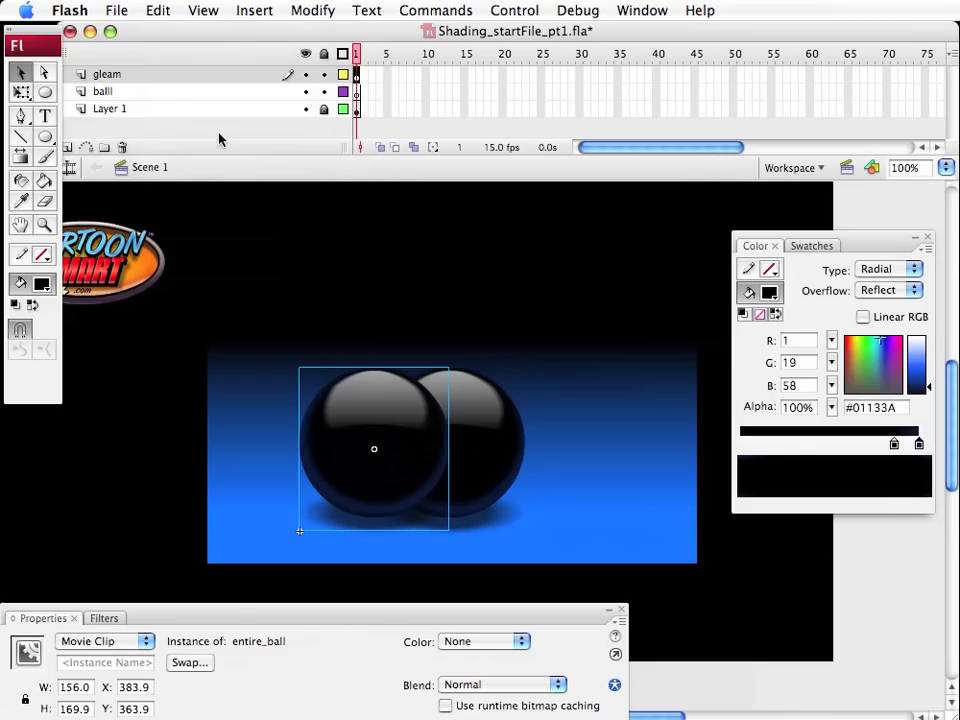
pyautogui.press('Left')
pyautogui.press('Left')
pyautogui.press('Left')
pyautogui.press('Left')
pyautogui.press('Left')
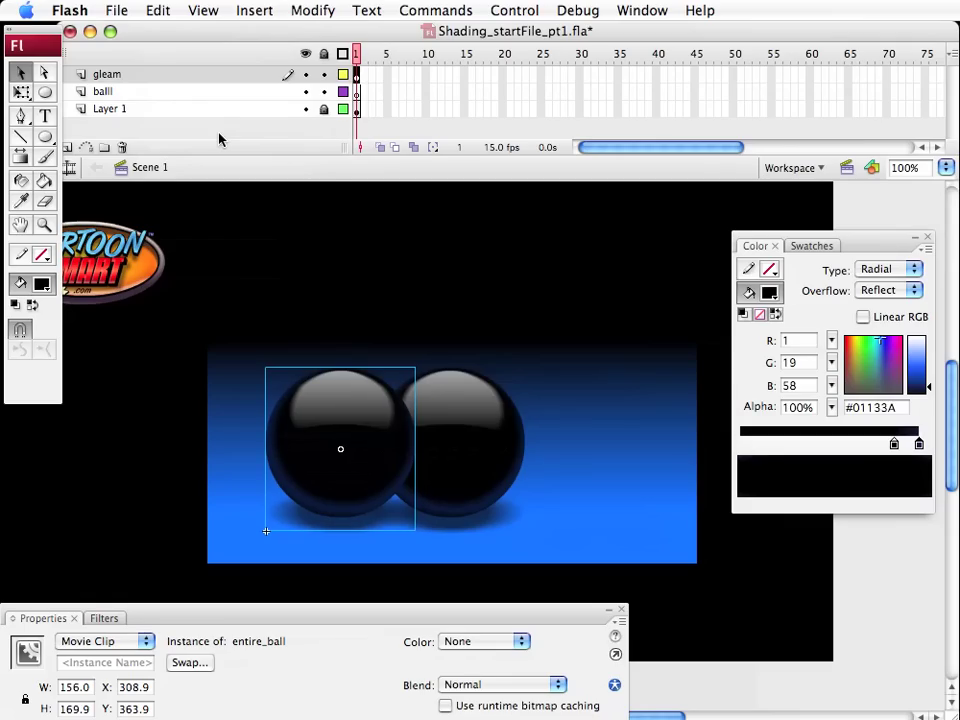
pyautogui.hotkey('shift', 'Left')
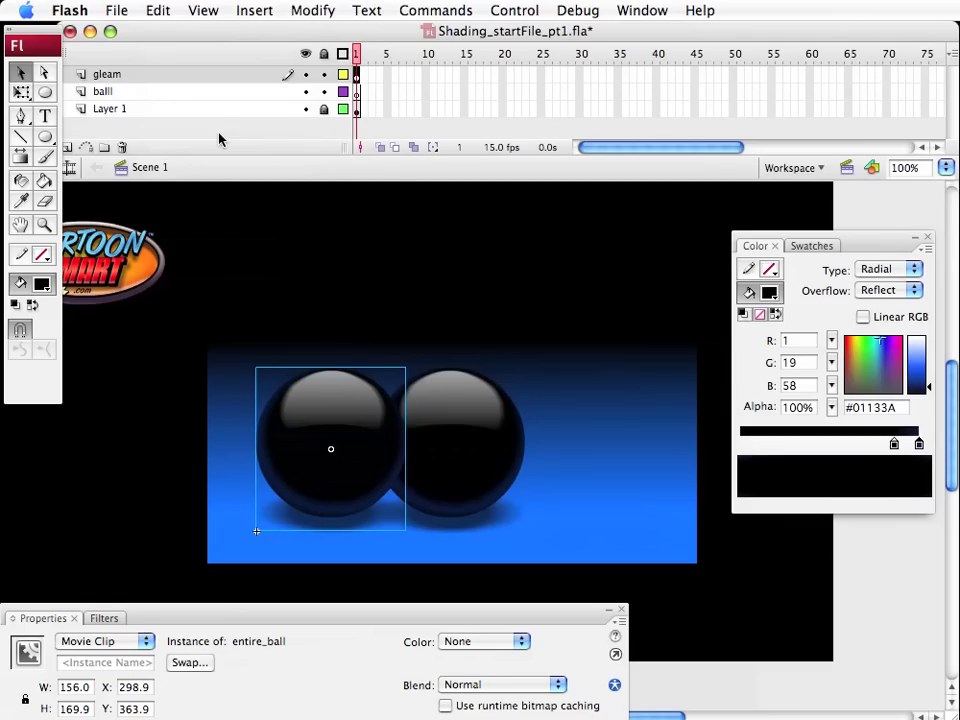
pyautogui.hotkey('shift', 'Left')
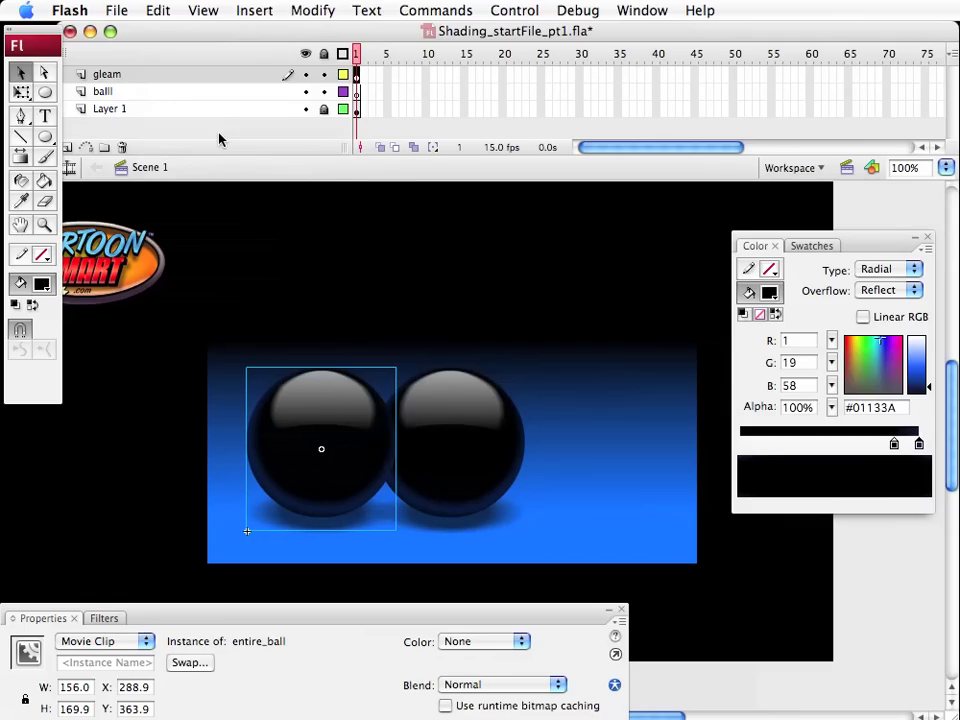
pyautogui.hotkey('shift', 'Left')
pyautogui.hotkey('shift', 'Left')
pyautogui.hotkey('shift', 'Right')
pyautogui.hotkey('shift', 'Right')
pyautogui.hotkey('shift', 'Left')
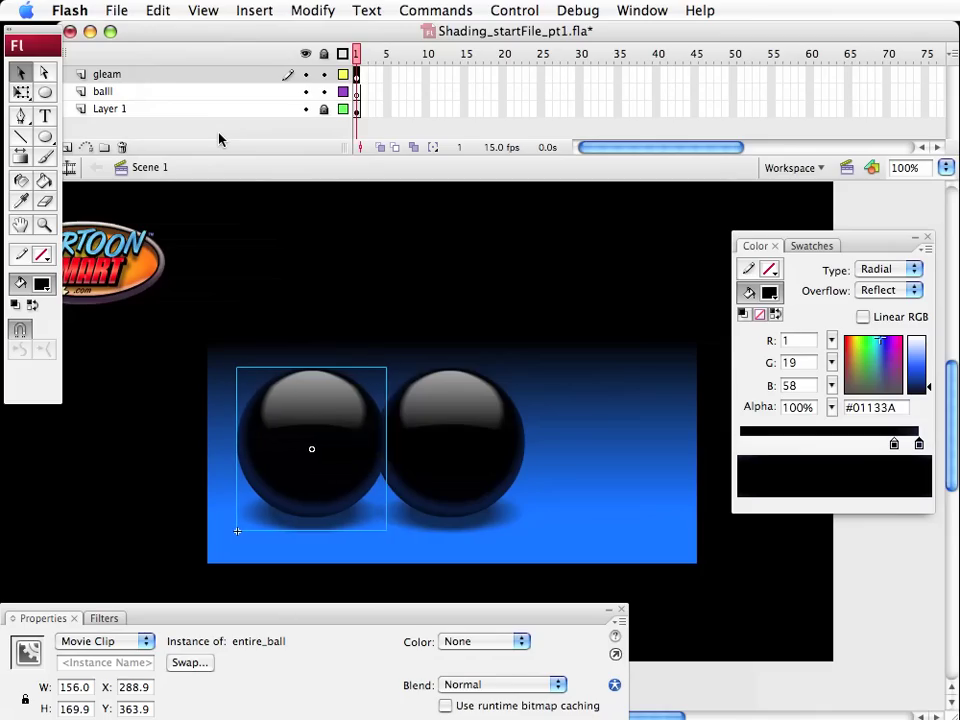
pyautogui.hotkey('shift', 'Left')
pyautogui.press('Left')
pyautogui.press('Left')
pyautogui.press('Left')
pyautogui.press('Left')
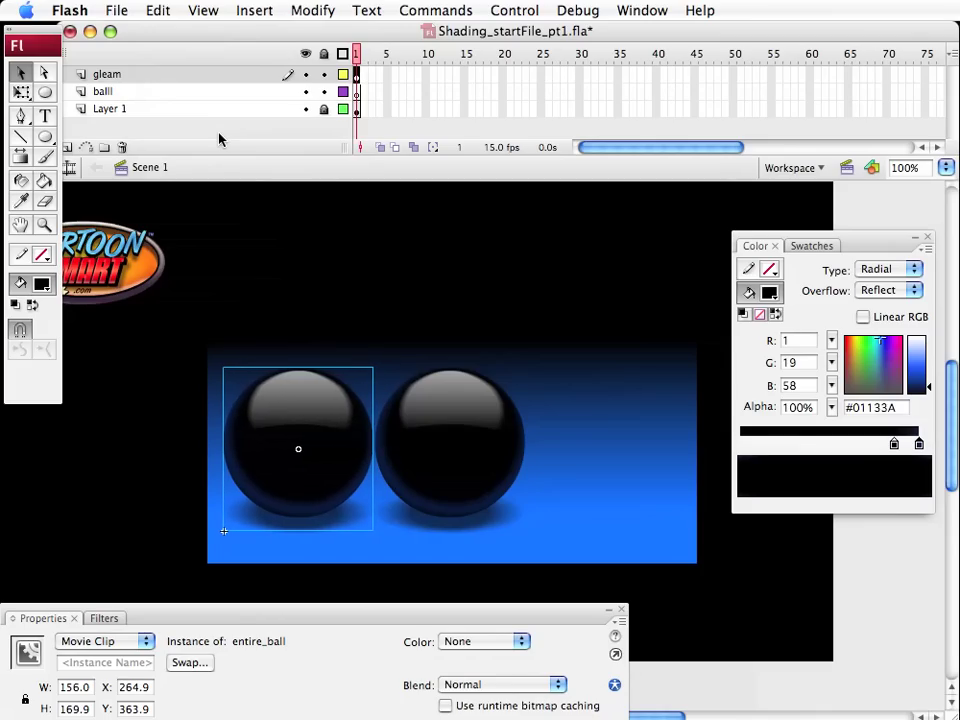
# Shift the duplicate ball up and back to the right so it overlaps the original, at X 314.9 and Y 333.9
pyautogui.hotkey('shift', 'Up')
pyautogui.hotkey('shift', 'Up')
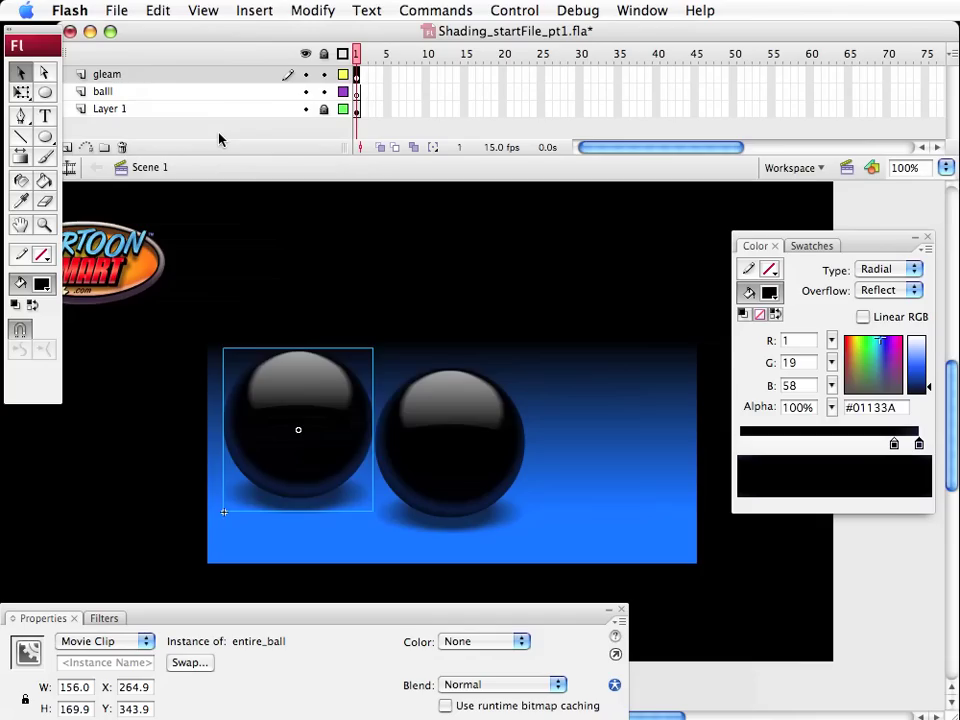
pyautogui.hotkey('shift', 'Up')
pyautogui.hotkey('shift', 'Right')
pyautogui.hotkey('shift', 'Right')
pyautogui.hotkey('shift', 'Right')
pyautogui.hotkey('shift', 'Right')
pyautogui.hotkey('shift', 'Right')
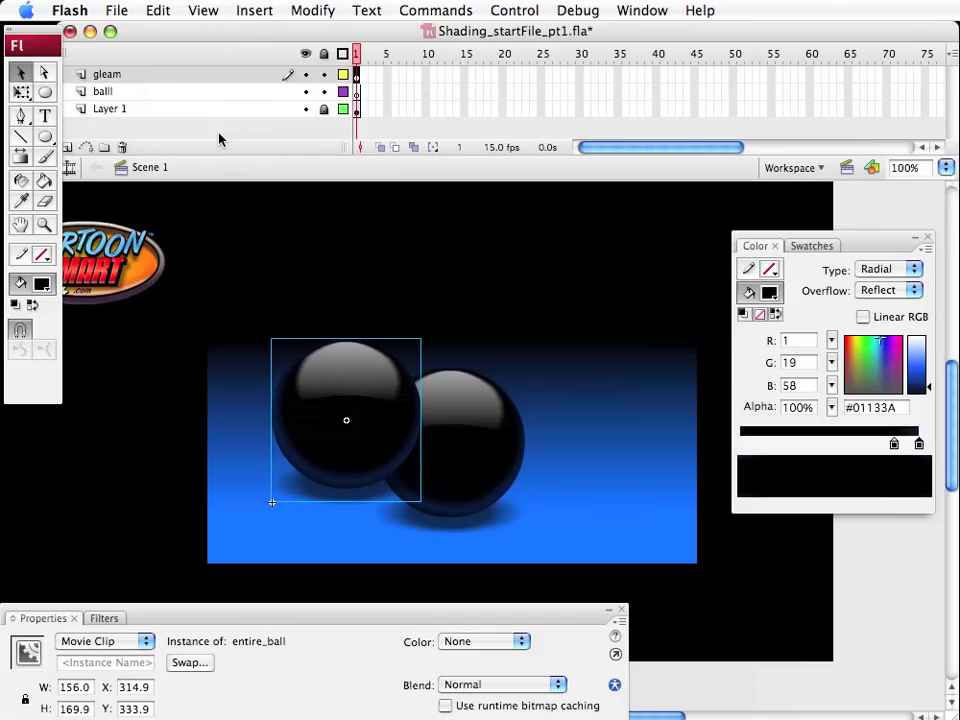
# Send the duplicate ball backward behind the original and nudge it to X 315.9 and Y 329.9
pyautogui.click(313, 10)
pyautogui.moveTo(365, 259)
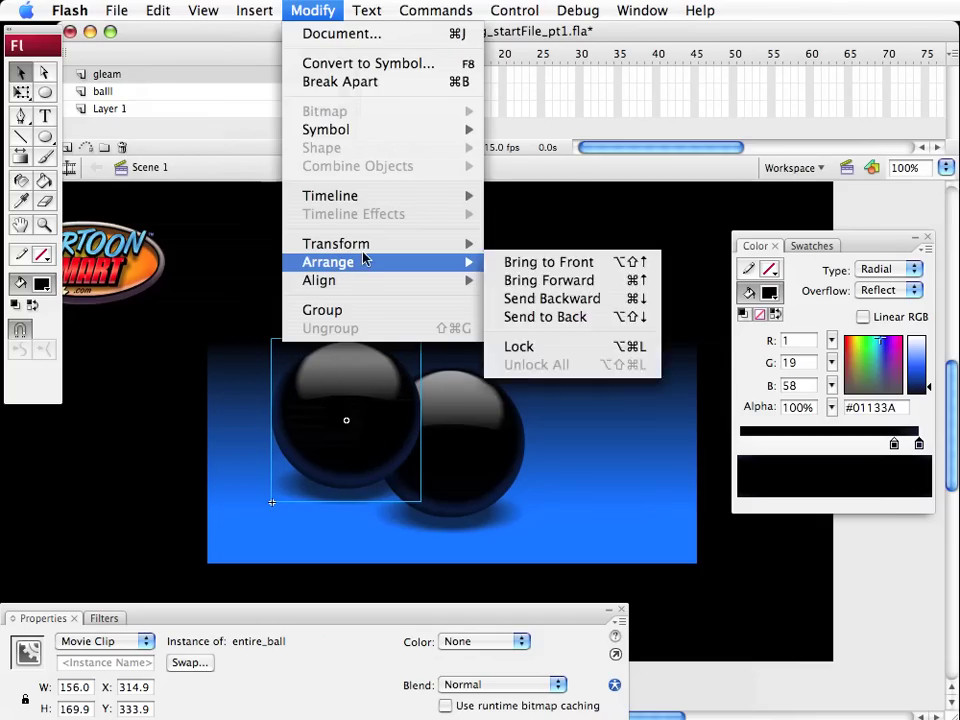
pyautogui.click(553, 298)
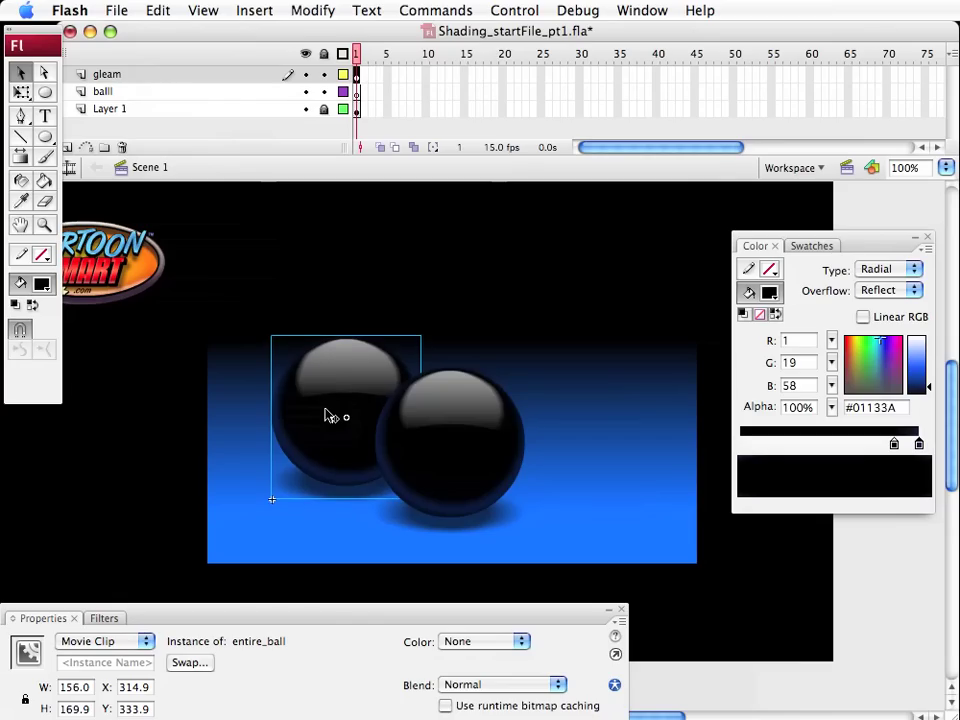
pyautogui.moveTo(326, 415); pyautogui.dragTo(328, 415)
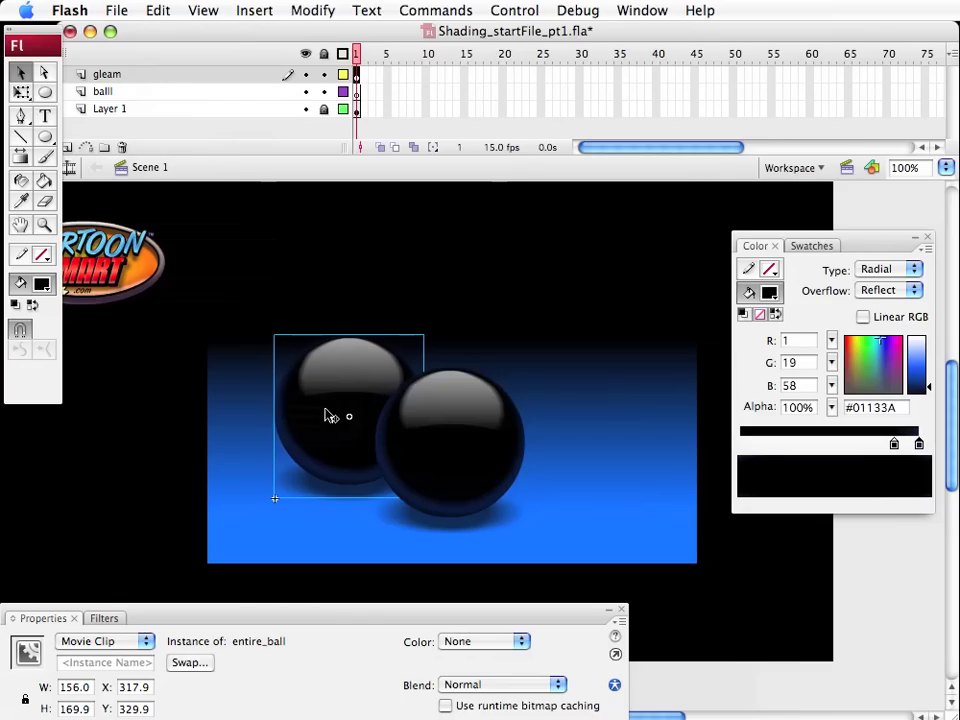
pyautogui.press('Left')
pyautogui.press('Left')
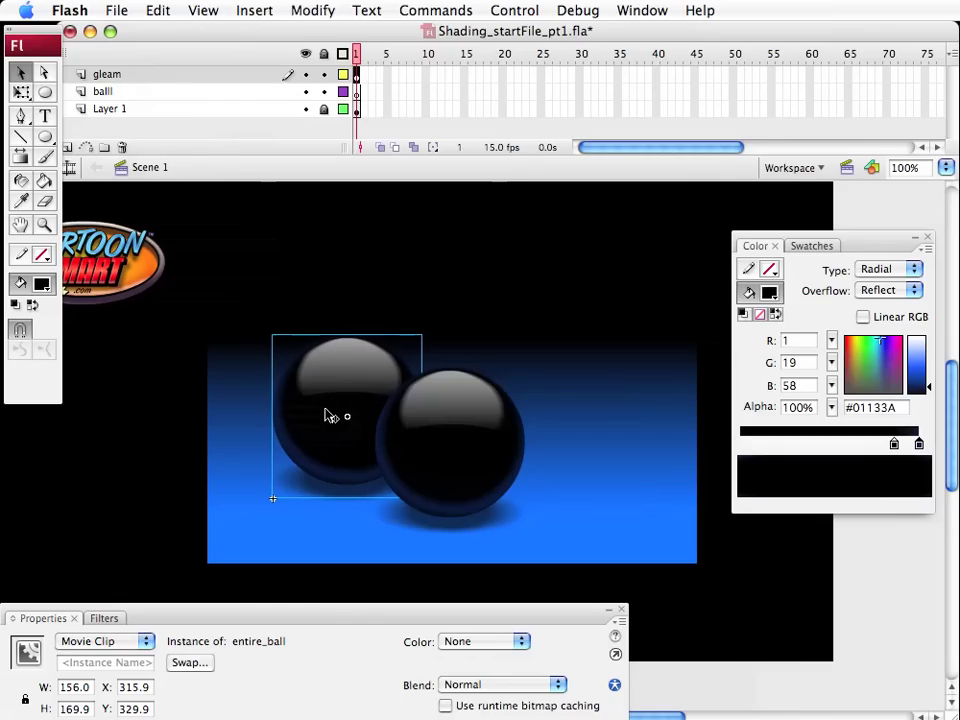
# Scale the rear ball to 90% with Scale and Rotate, leaving its rotation at 0 degrees
pyautogui.click(336, 11)
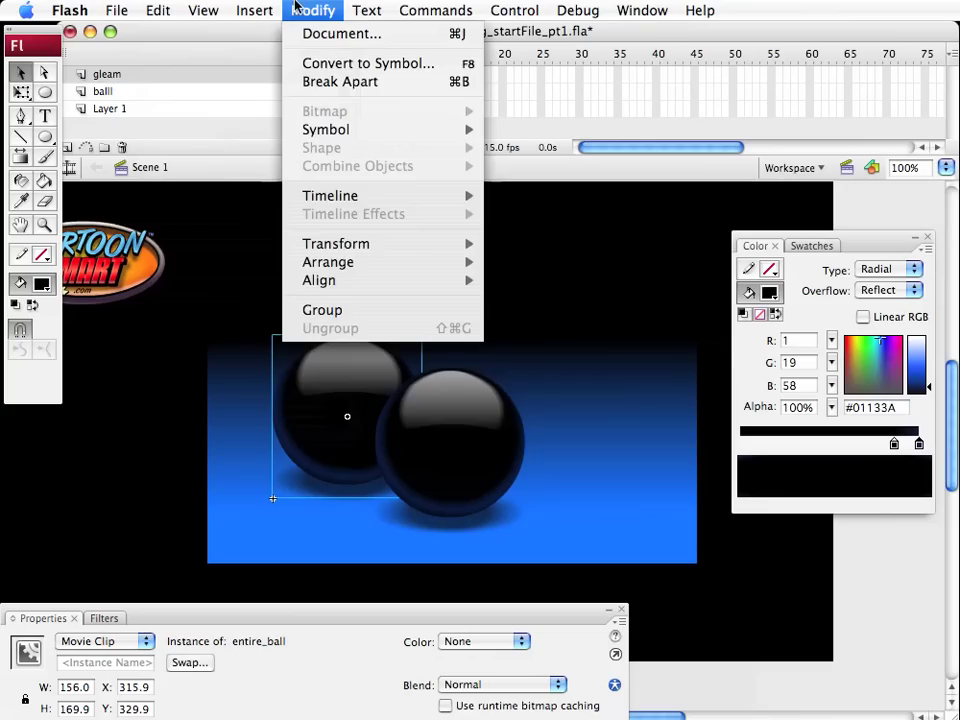
pyautogui.moveTo(364, 264)
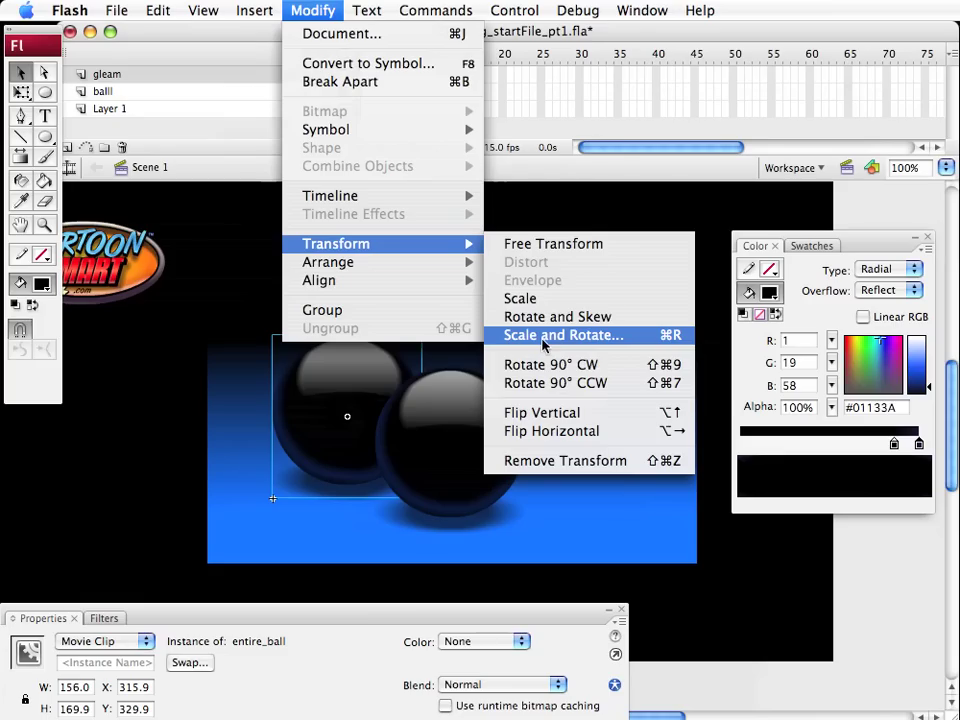
pyautogui.click(673, 336)
pyautogui.moveTo(807, 525); pyautogui.dragTo(601, 408)
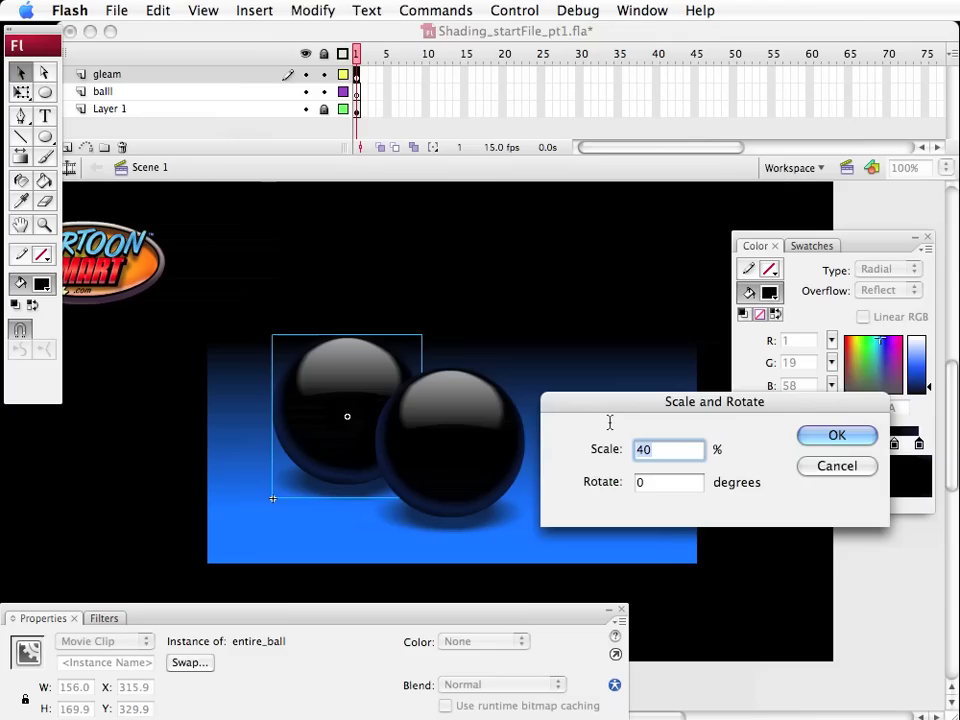
pyautogui.write('90')
pyautogui.press('Return')
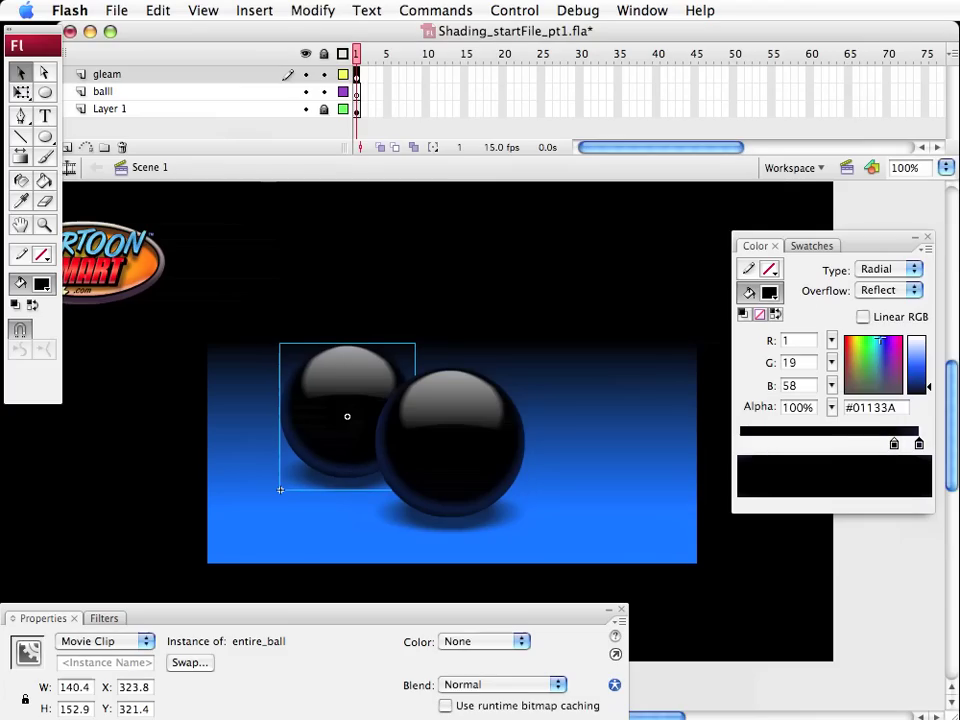
# Apply Scale and Rotate to the rear ball a second time, again at 90%
pyautogui.press('super+alt+s')
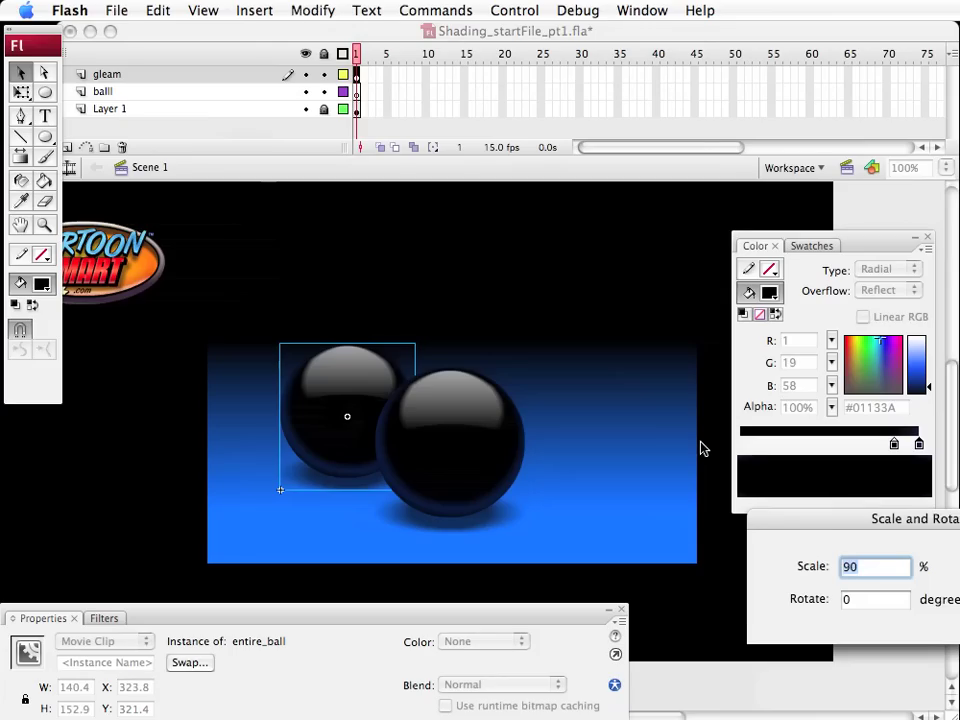
pyautogui.moveTo(820, 520); pyautogui.dragTo(680, 466)
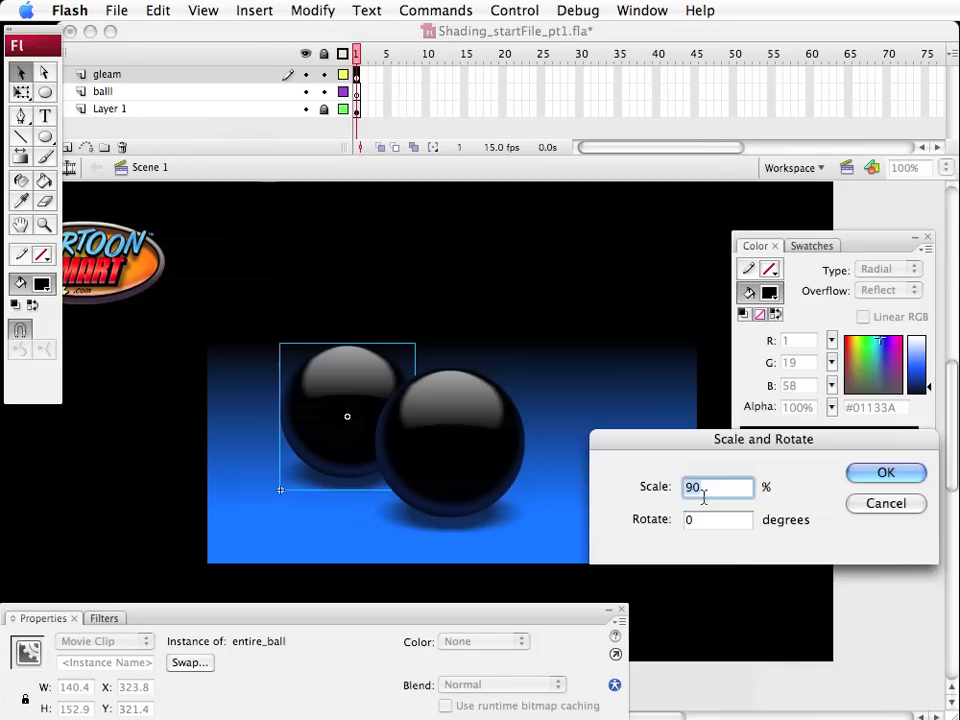
pyautogui.click(880, 474)
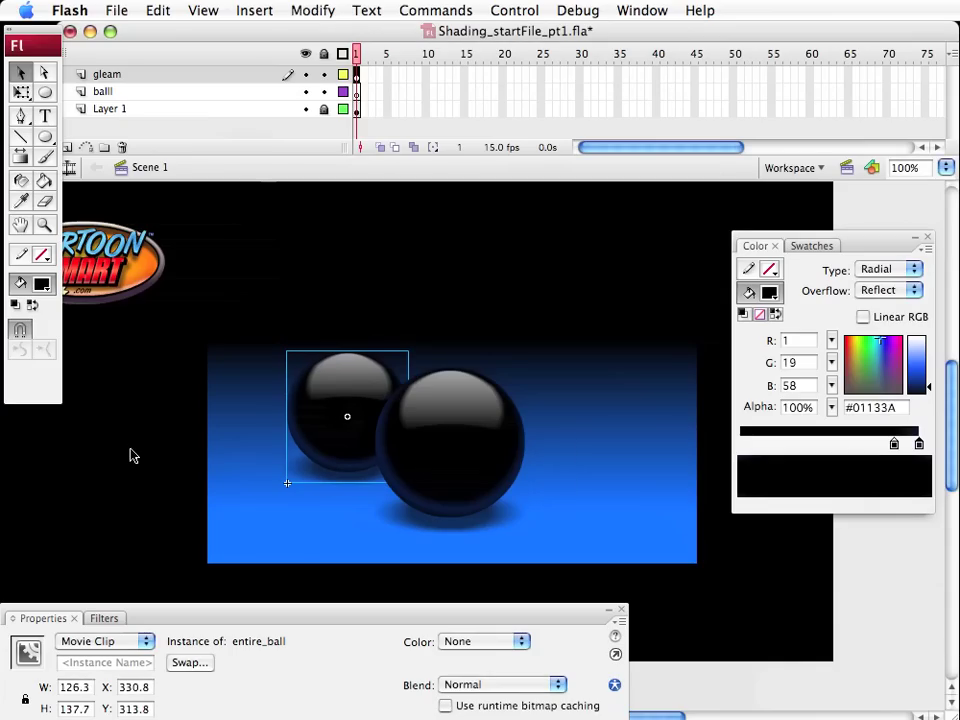
pyautogui.click(62, 8)
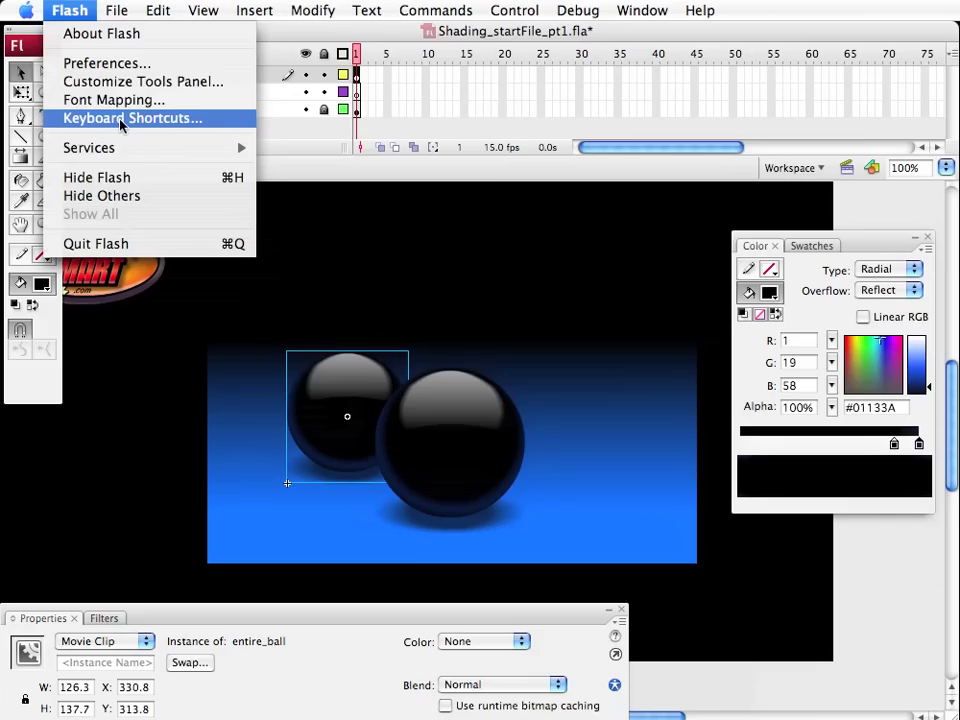
pyautogui.click(82, 8)
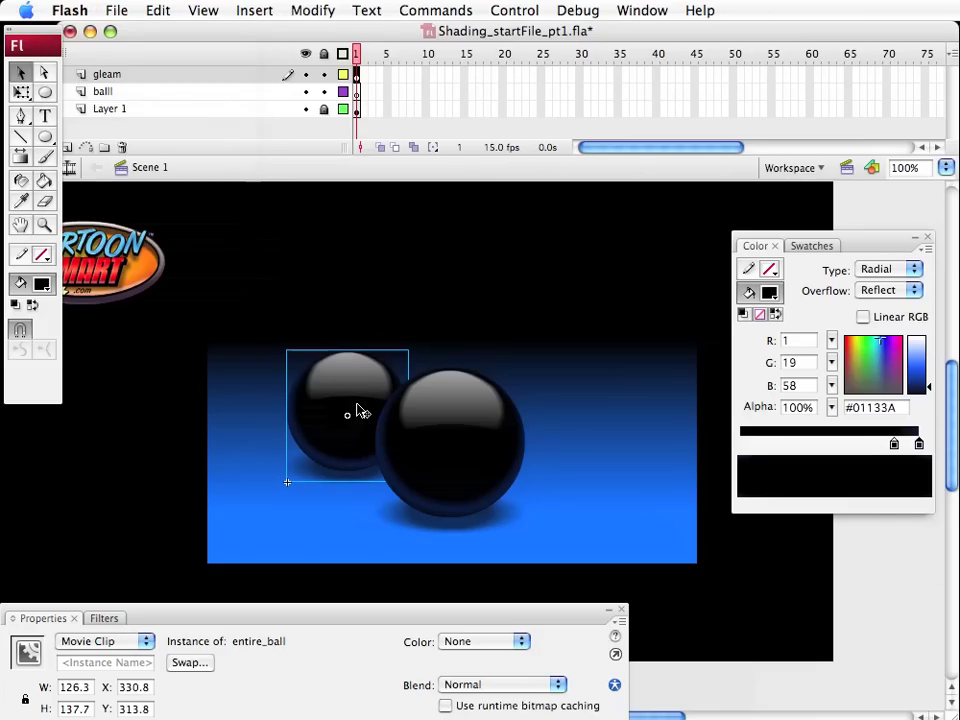
# Nudge the smaller rear ball up to Y 303.8 at X 330.8, check it deselected, and reselect it
pyautogui.press('Up')
pyautogui.press('Up')
pyautogui.press('Up')
pyautogui.press('Up')
pyautogui.press('Up')
pyautogui.press('Up')
pyautogui.press('Right')
pyautogui.press('Up')
pyautogui.press('Up')
pyautogui.press('Up')
pyautogui.press('Up')
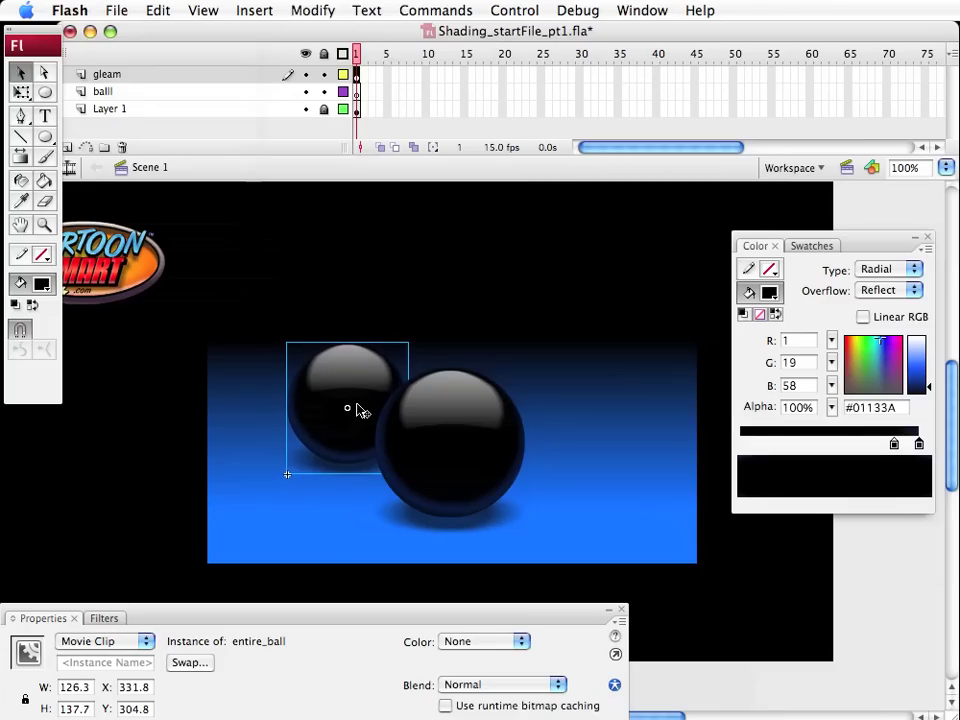
pyautogui.press('Left')
pyautogui.click(124, 513)
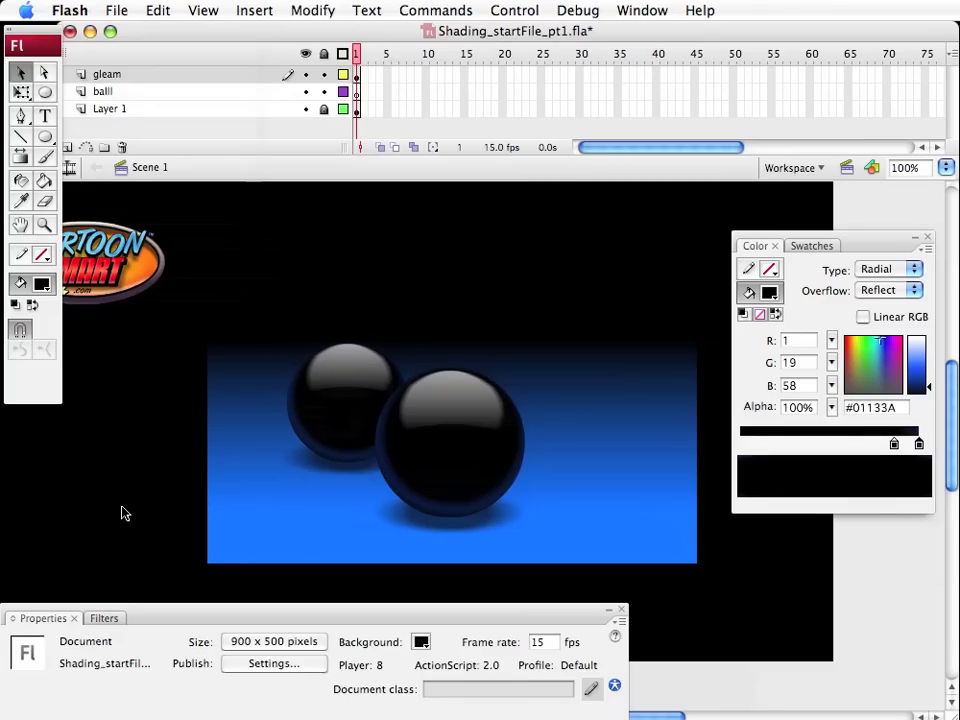
pyautogui.click(358, 392)
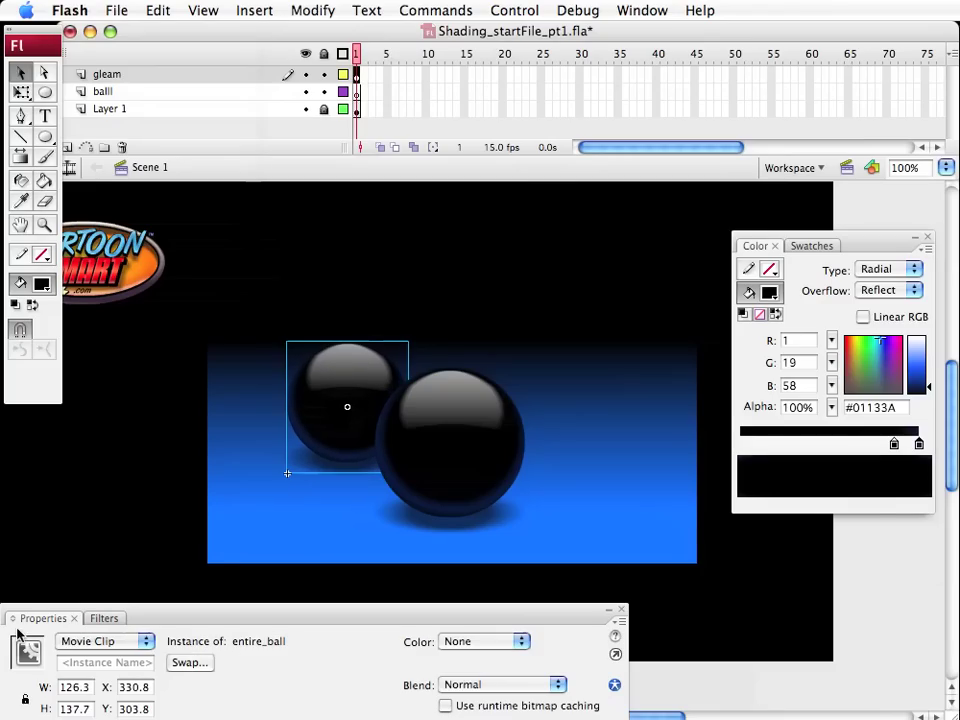
# Add a Blur filter to the smaller rear ball with Blur X 12, Blur Y 10 and Low quality
pyautogui.click(104, 619)
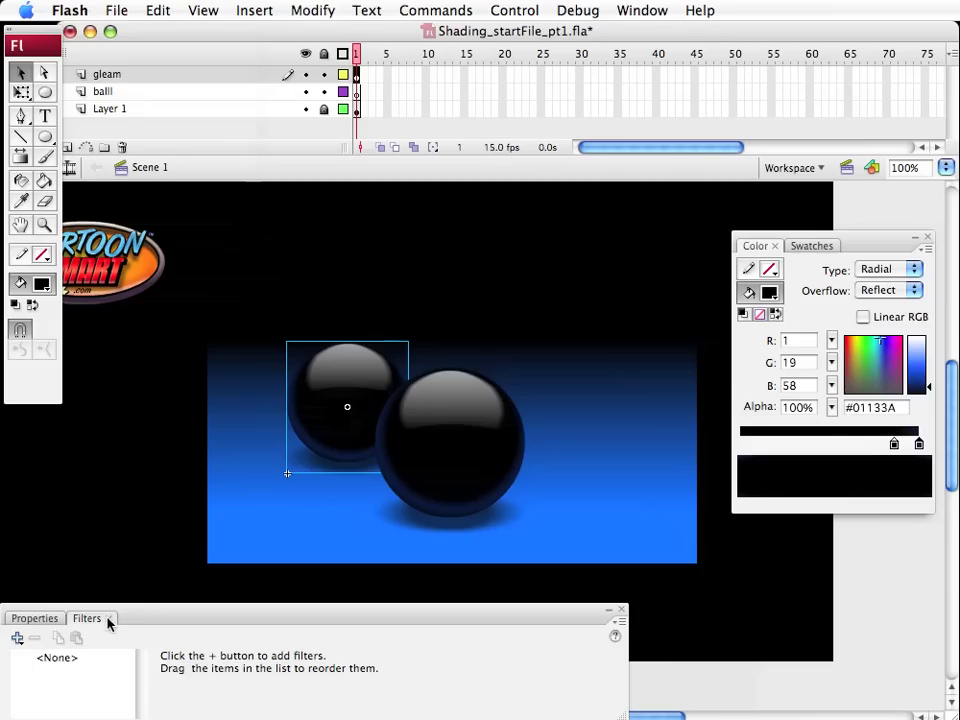
pyautogui.click(18, 638)
pyautogui.click(40, 655)
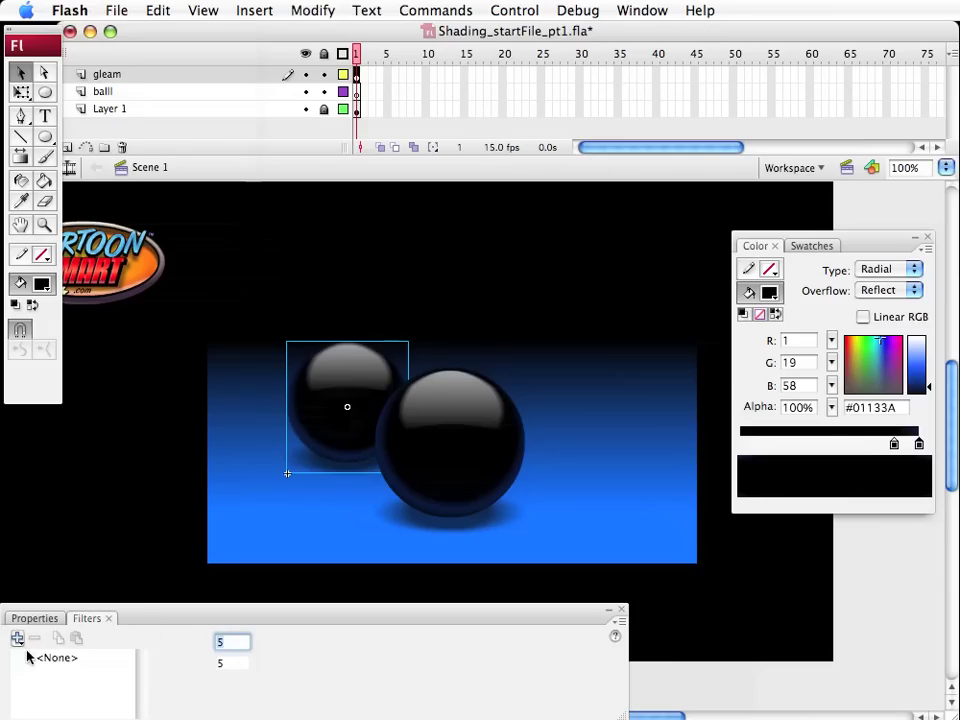
pyautogui.moveTo(258, 645)
pyautogui.mouseDown()
pyautogui.moveTo(257, 635)
pyautogui.moveTo(257, 654)
pyautogui.moveTo(260, 641)
pyautogui.mouseUp()
pyautogui.click(208, 493)
pyautogui.click(360, 455)
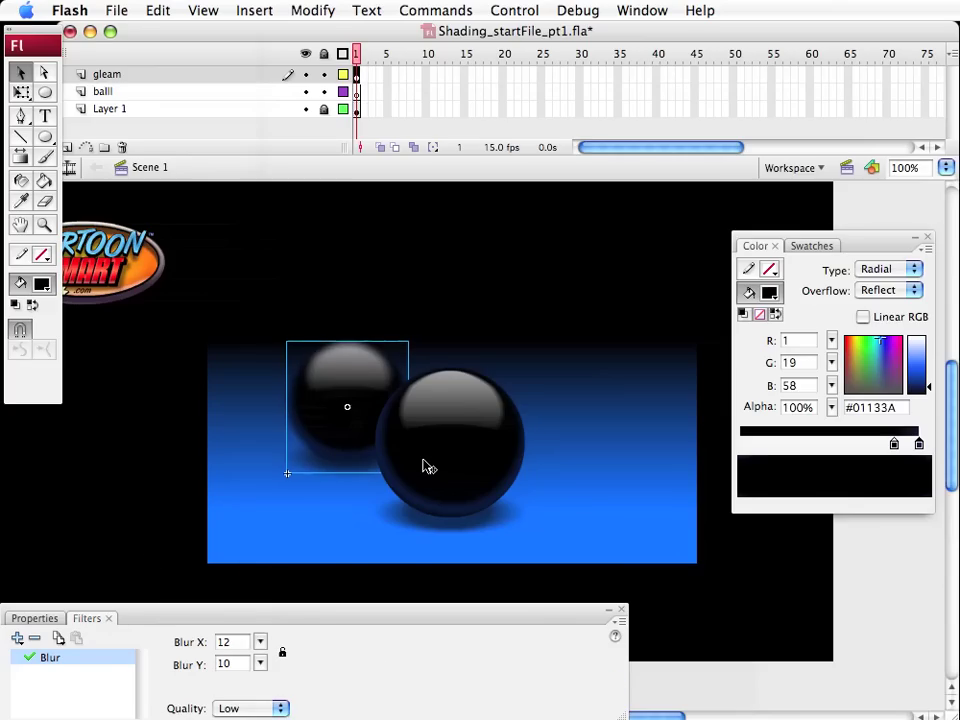
# Nudge the blurred rear ball up and slightly left to X 329.8 and Y 299.8, and deselect it
pyautogui.press('Up')
pyautogui.press('Up')
pyautogui.press('Up')
pyautogui.press('Left')
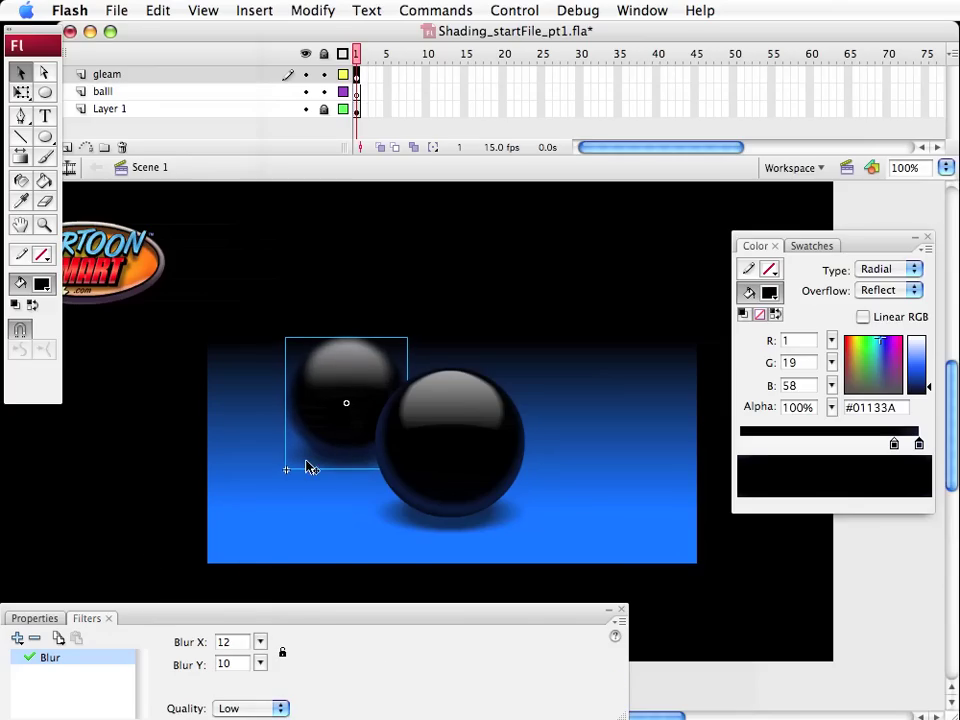
pyautogui.click(125, 463)
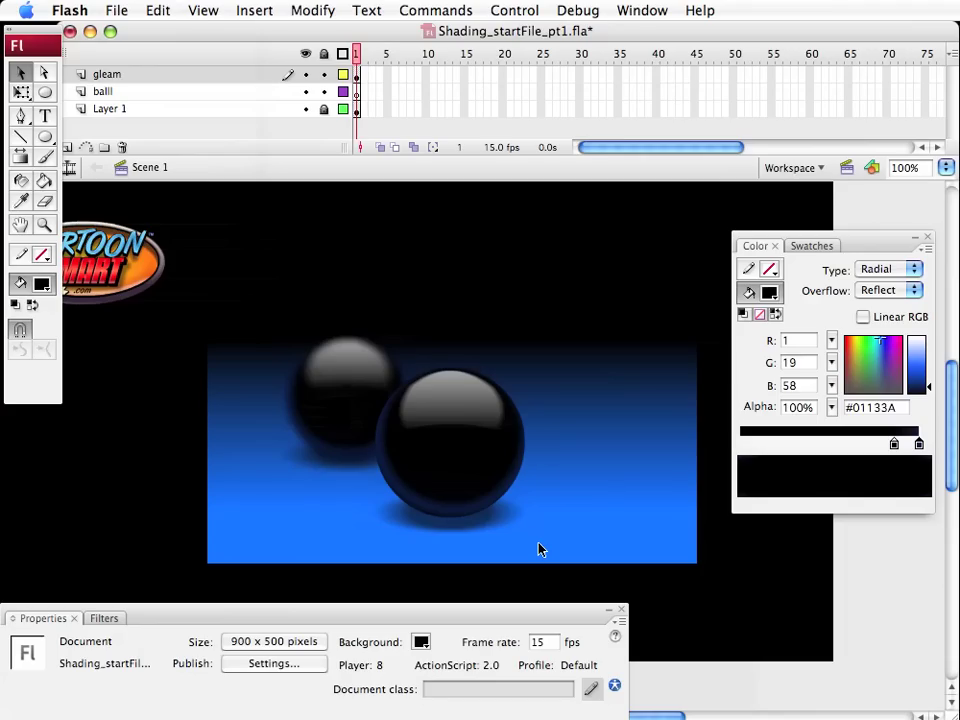
# Unlock Layer 1, stretch the blue floor about its centre to 852.0 wide by 401.9 high, and lock the layer again
pyautogui.click(323, 111)
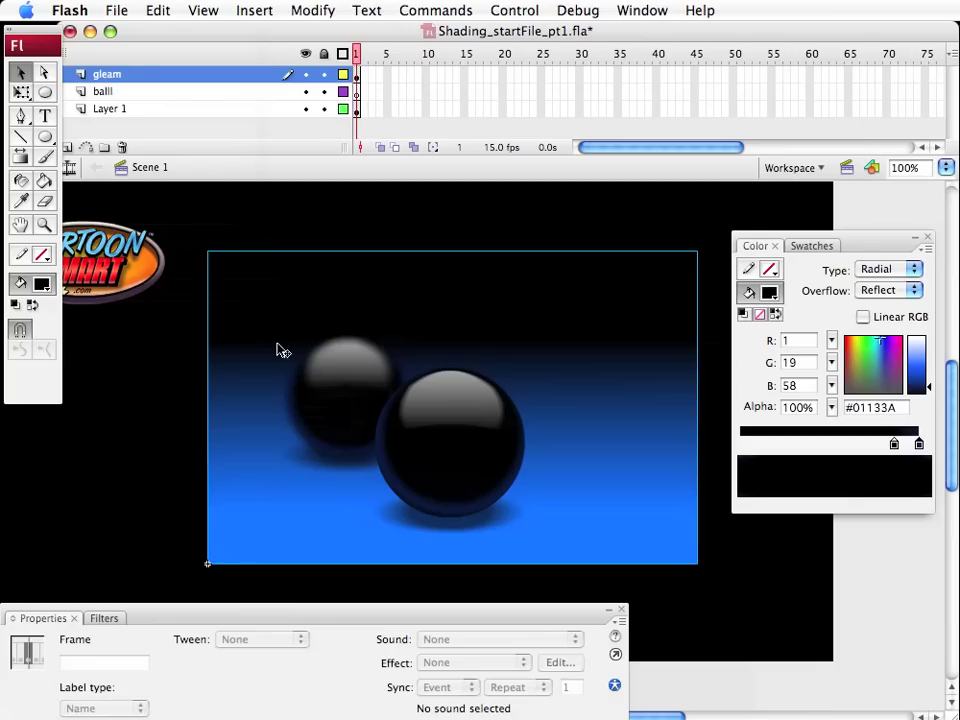
pyautogui.click(259, 448)
pyautogui.press('q')
pyautogui.moveTo(704, 409); pyautogui.dragTo(810, 407)
pyautogui.moveTo(452, 563); pyautogui.dragTo(452, 600)
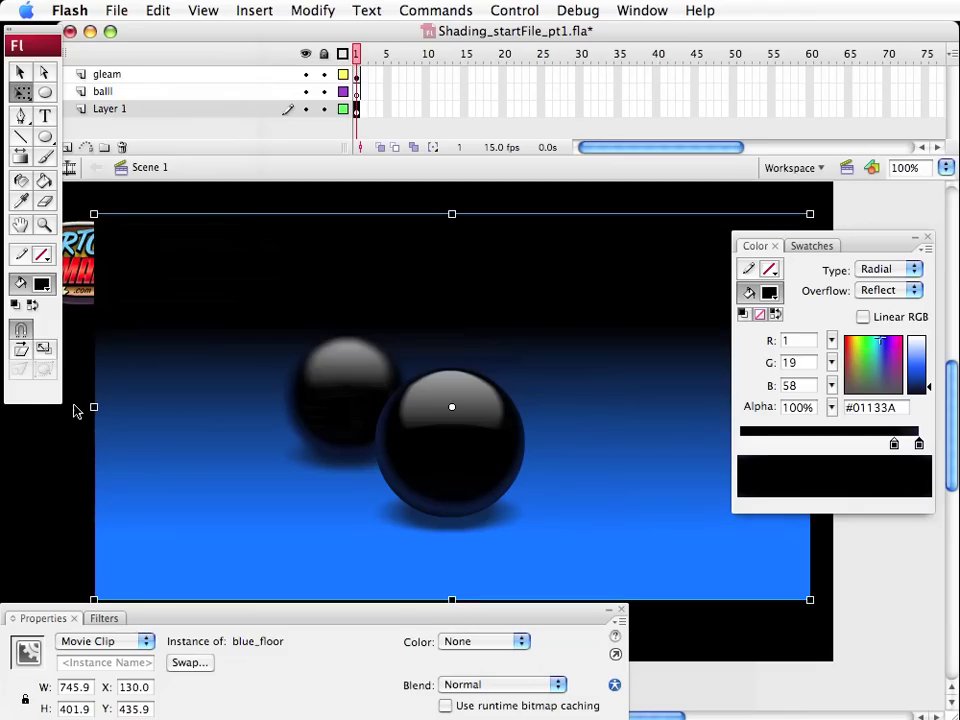
pyautogui.moveTo(93, 407); pyautogui.dragTo(29, 407)
pyautogui.click(795, 666)
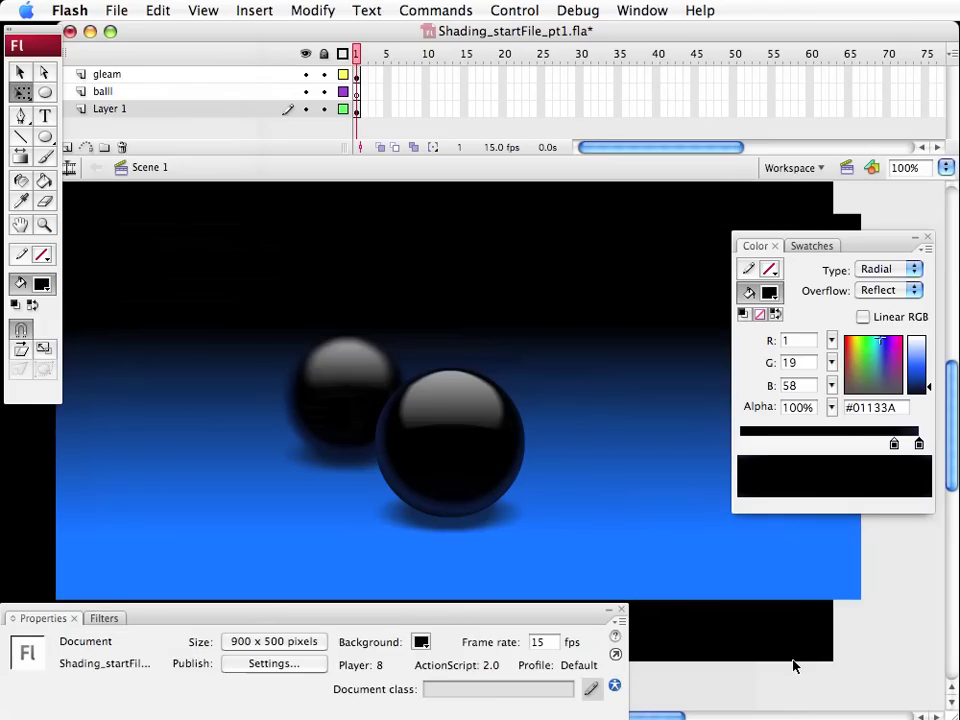
pyautogui.press('v')
pyautogui.click(327, 112)
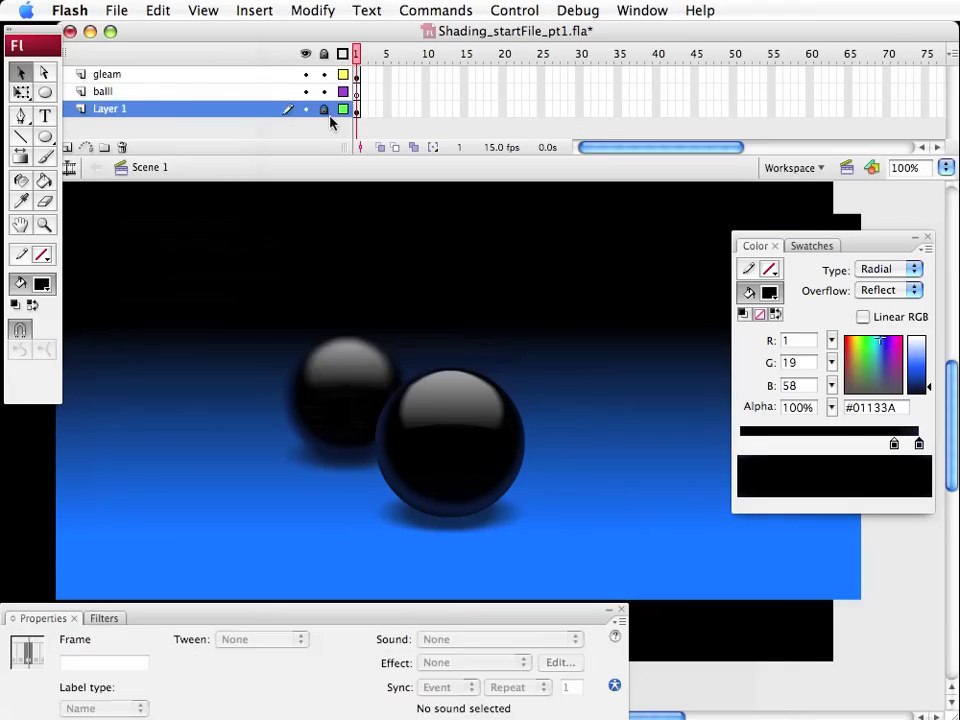
# Delete the blurred rear ball to compare the scene without it, and undo the deletion
pyautogui.click(349, 373)
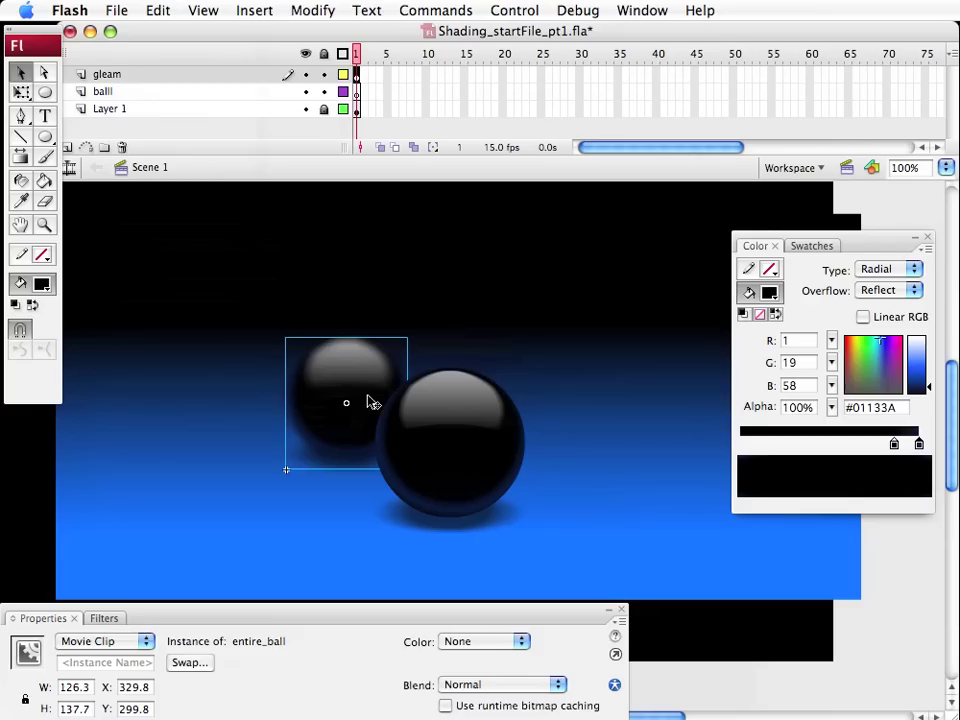
pyautogui.click(827, 628)
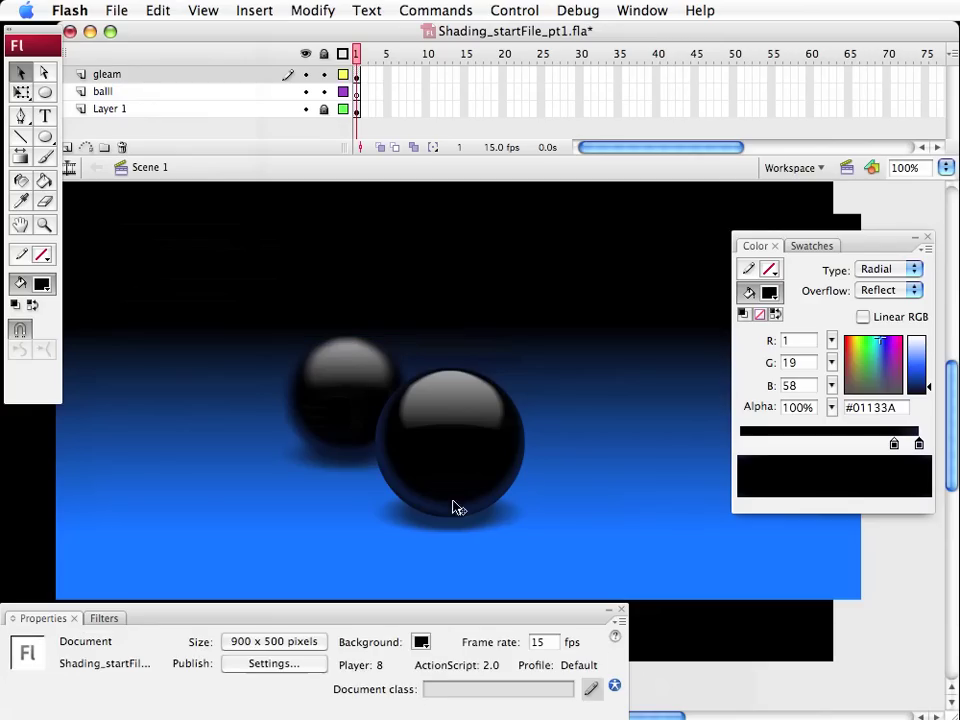
pyautogui.click(349, 397)
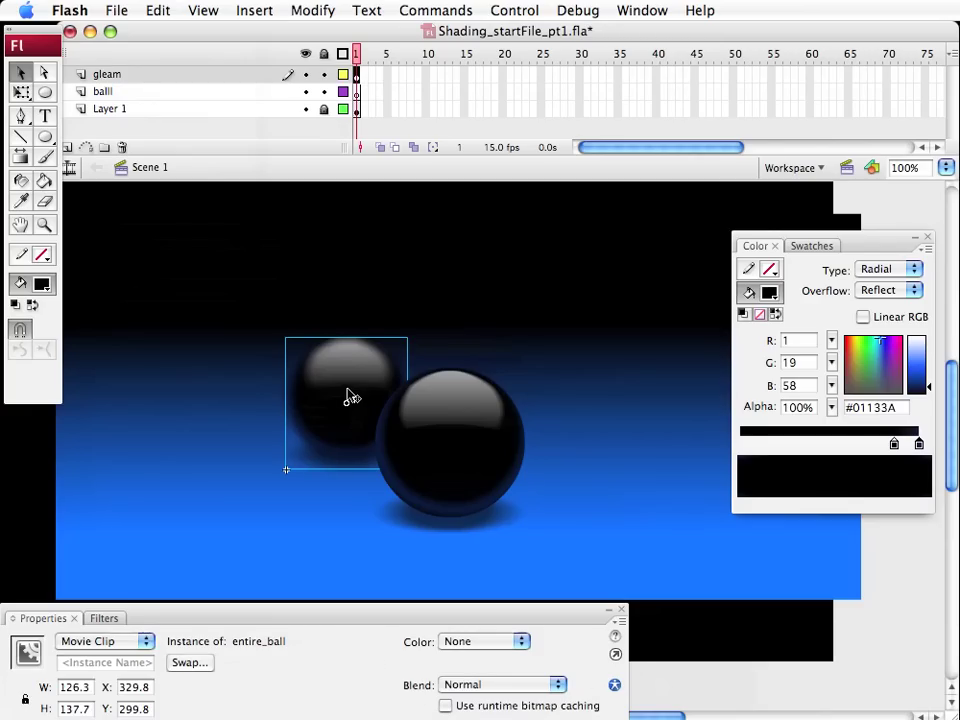
pyautogui.press('Delete')
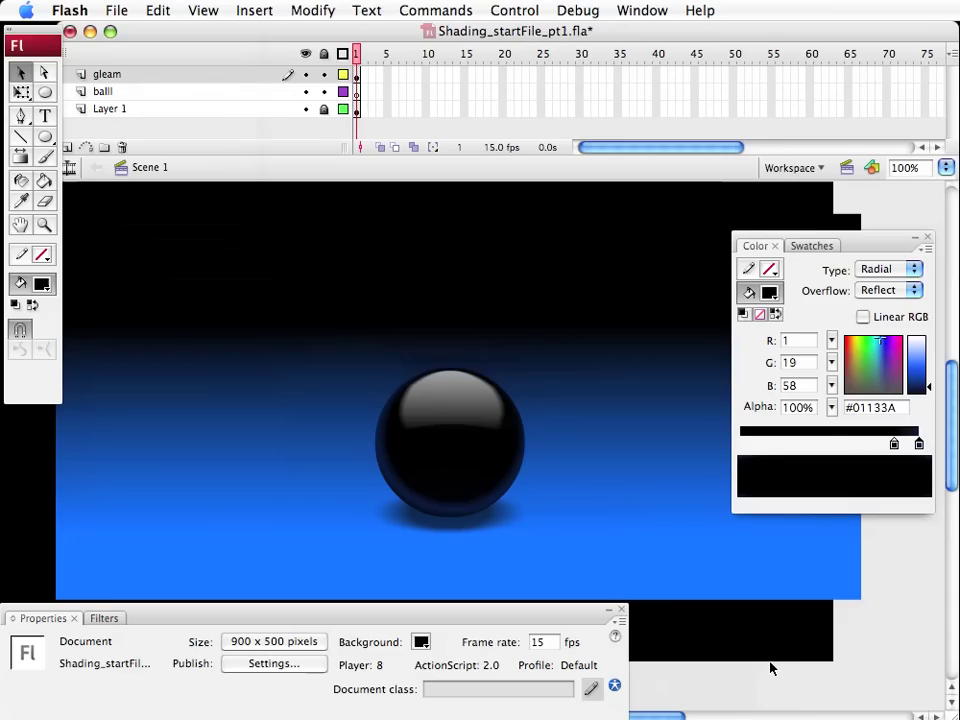
pyautogui.press('super+z')
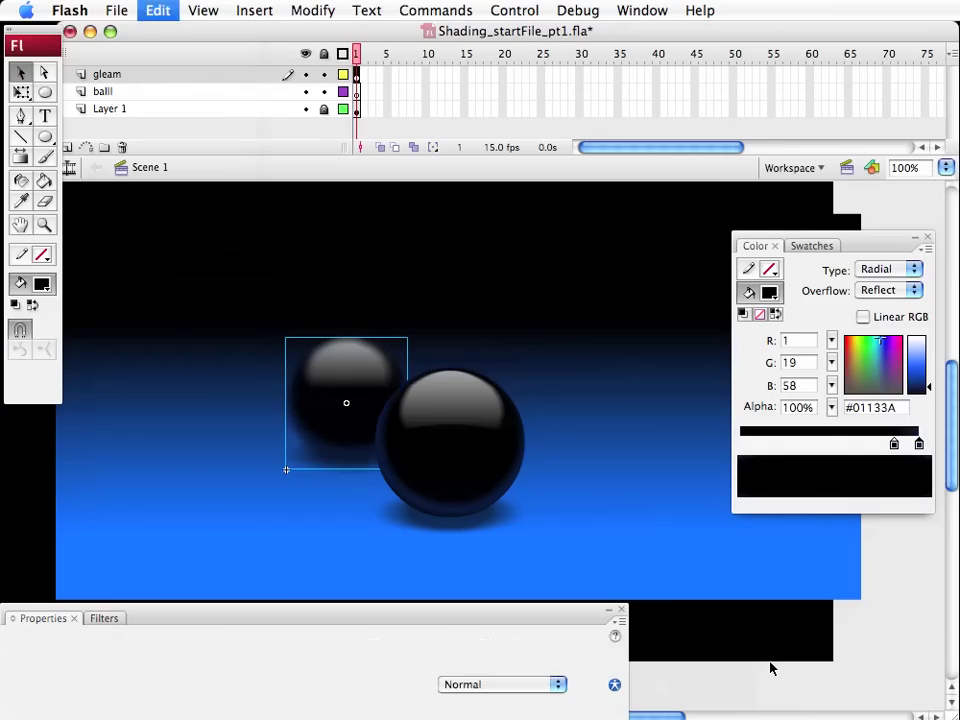
pyautogui.click(770, 668)
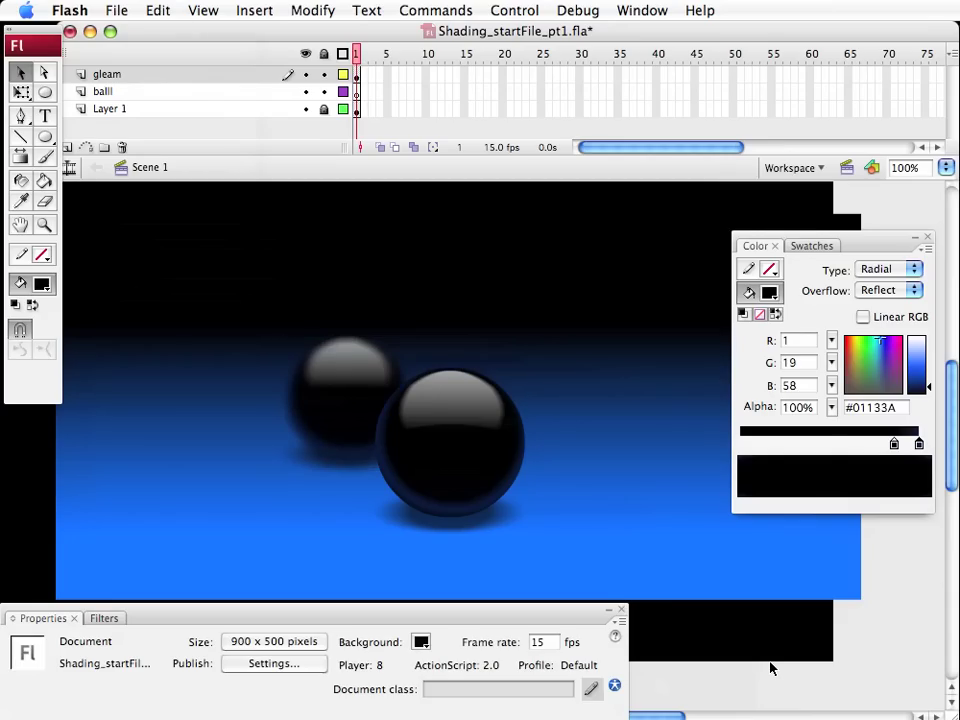
# Close the Color settings and save the document
pyautogui.click(925, 238)
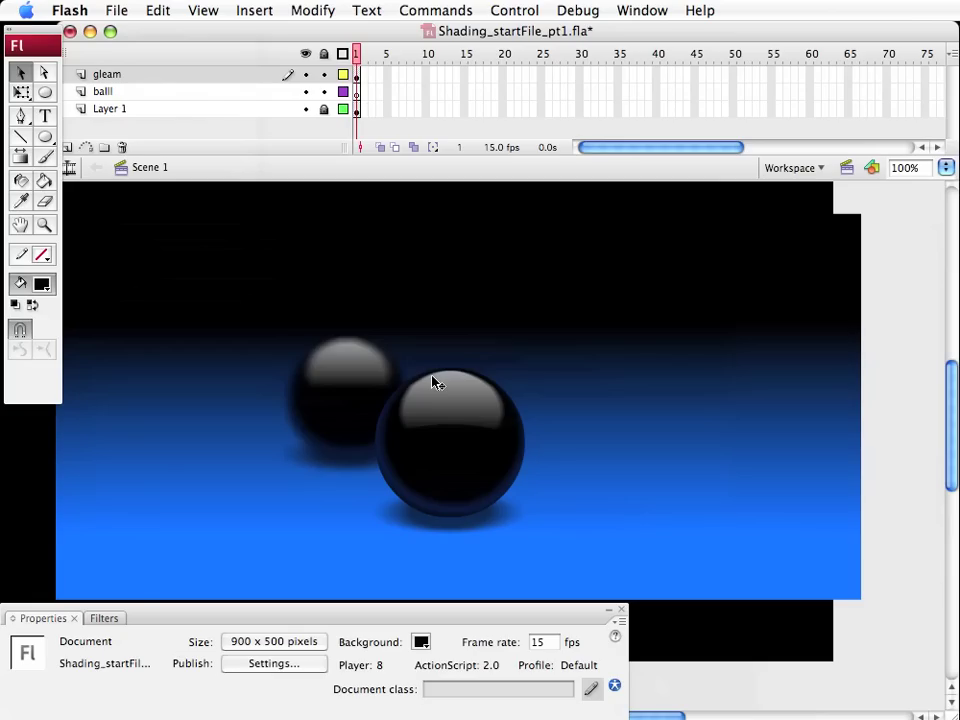
pyautogui.press('super+s')
pyautogui.moveTo(447, 430); pyautogui.dragTo(544, 444)
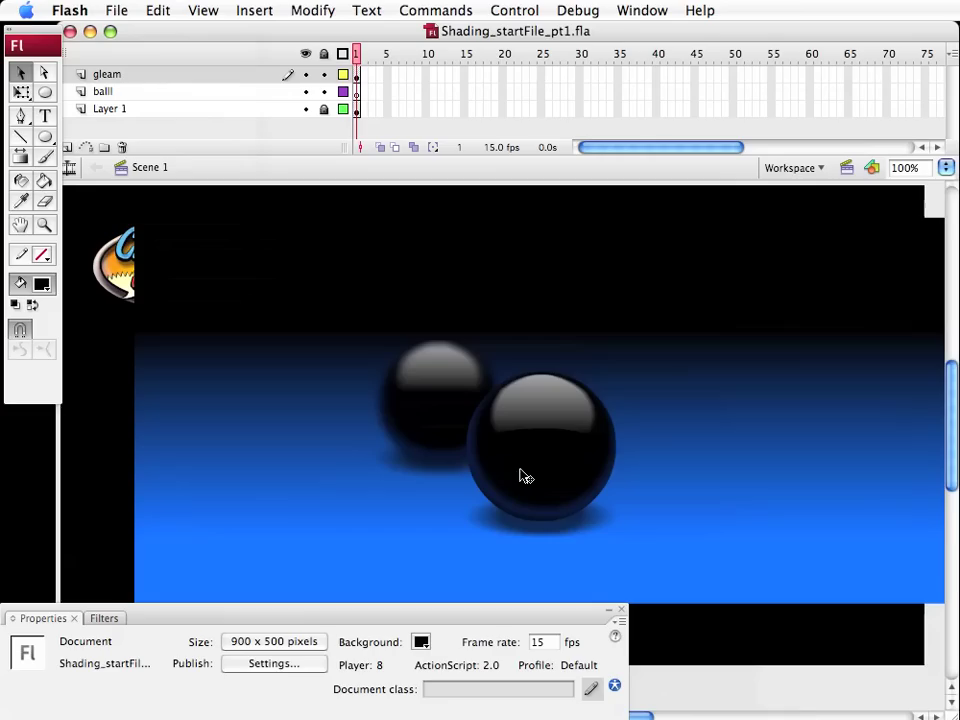
# Unlock Layer 1 and convert the blue floor and both balls together into a movie clip symbol named ball_scene
pyautogui.click(323, 109)
pyautogui.click(111, 454)
pyautogui.click(198, 383)
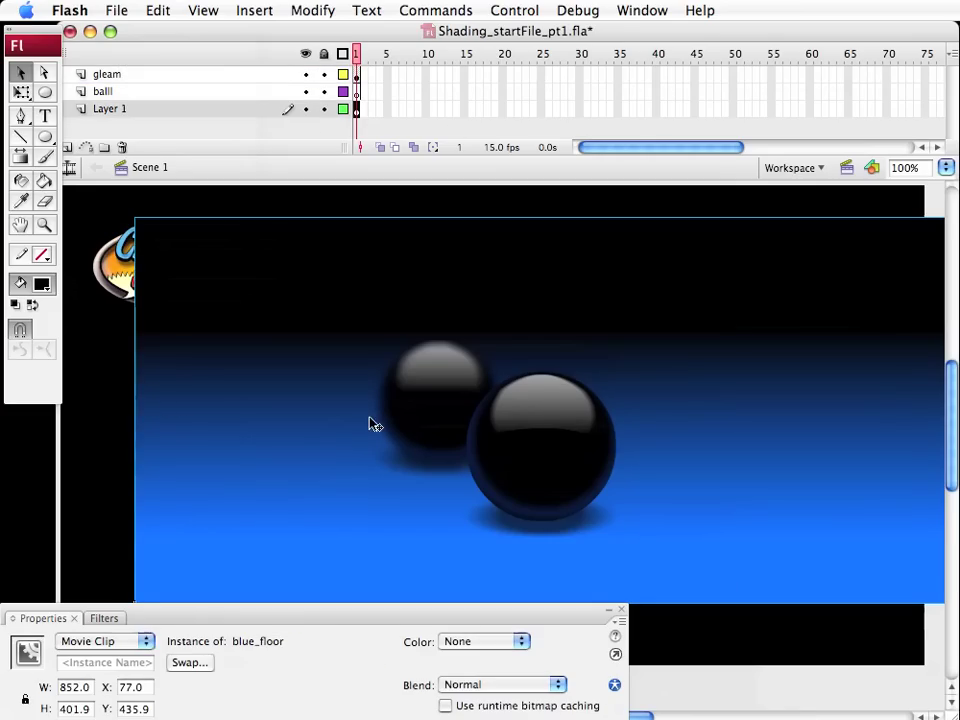
pyautogui.click(426, 392)
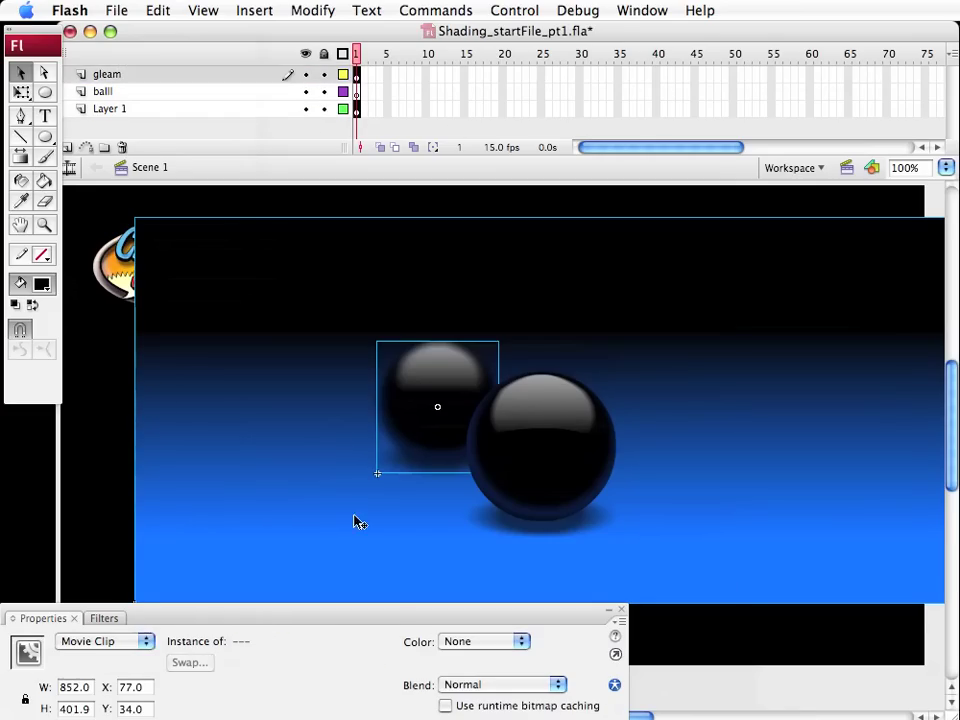
pyautogui.keyDown('shift'); pyautogui.click(546, 436); pyautogui.keyUp('shift')
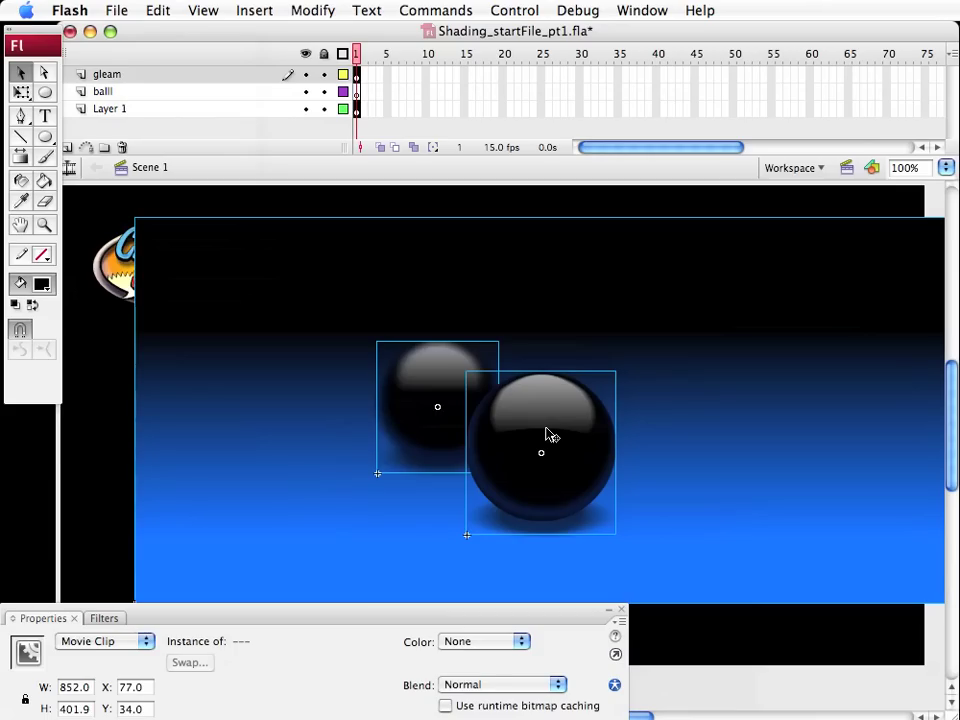
pyautogui.click(318, 10)
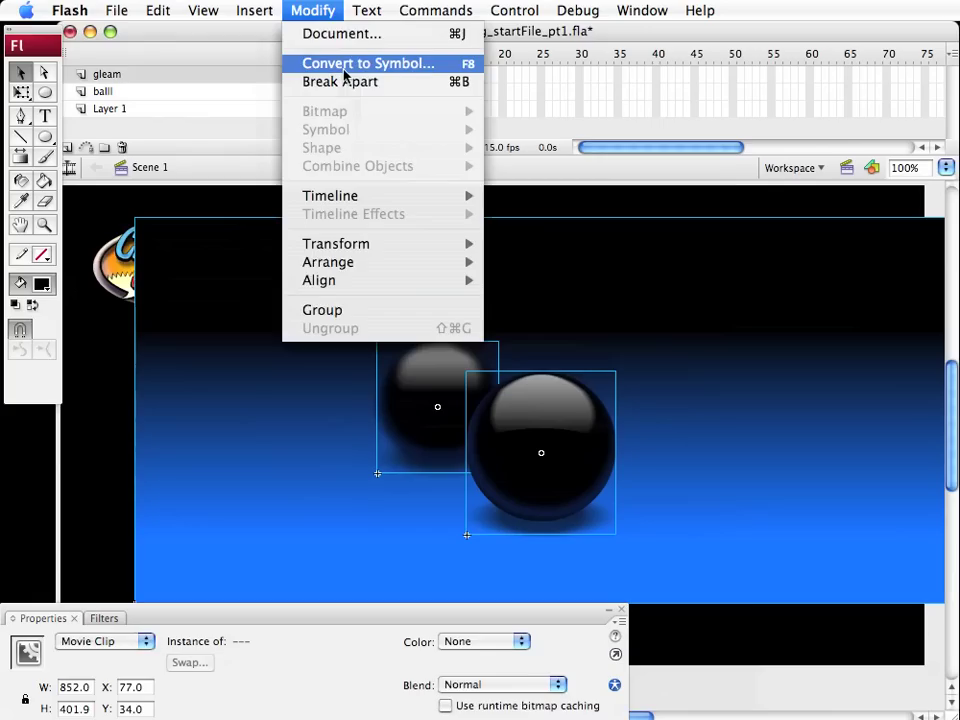
pyautogui.click(344, 64)
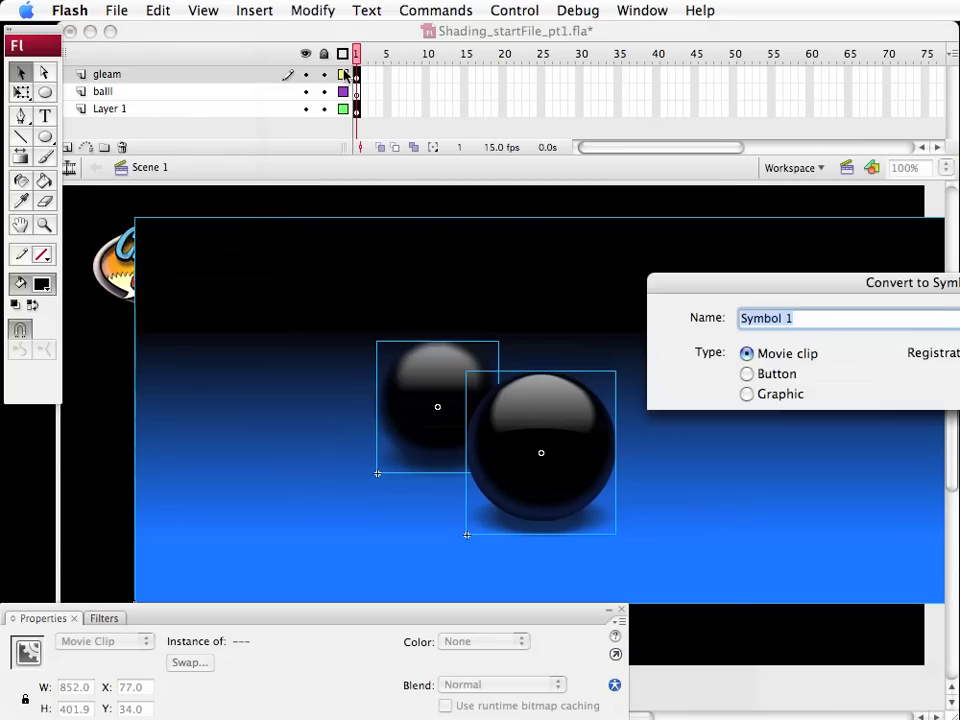
pyautogui.write('ball_=')
pyautogui.press('BackSpace')
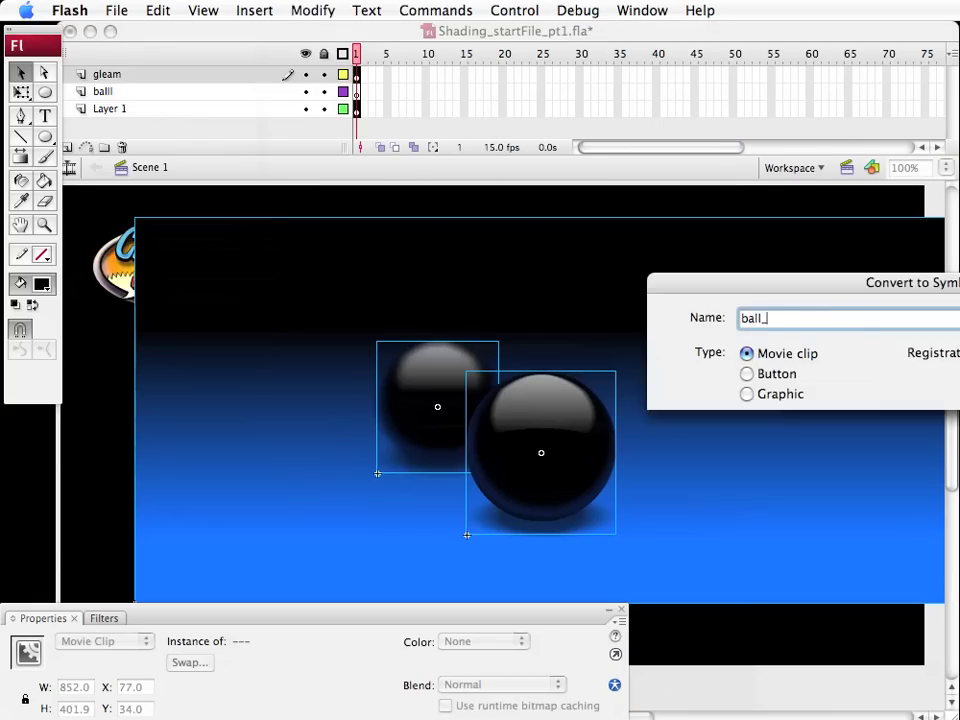
pyautogui.write('scene')
pyautogui.press('Return')
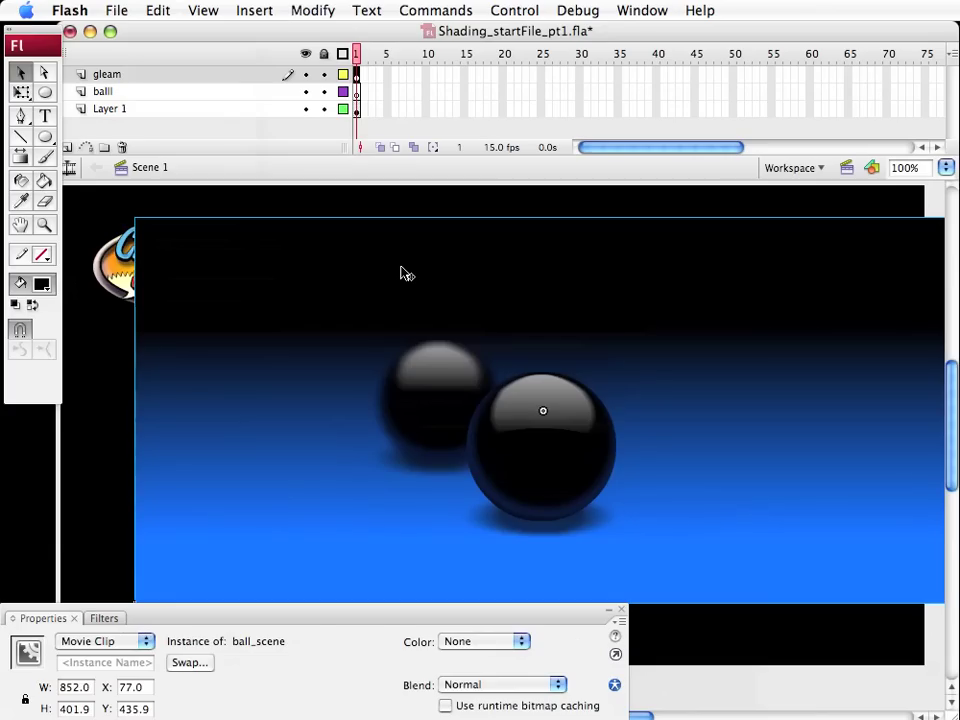
# Cut the ball_scene instance from the stage and open the document's Library
pyautogui.hotkey('ctrl', 'x')
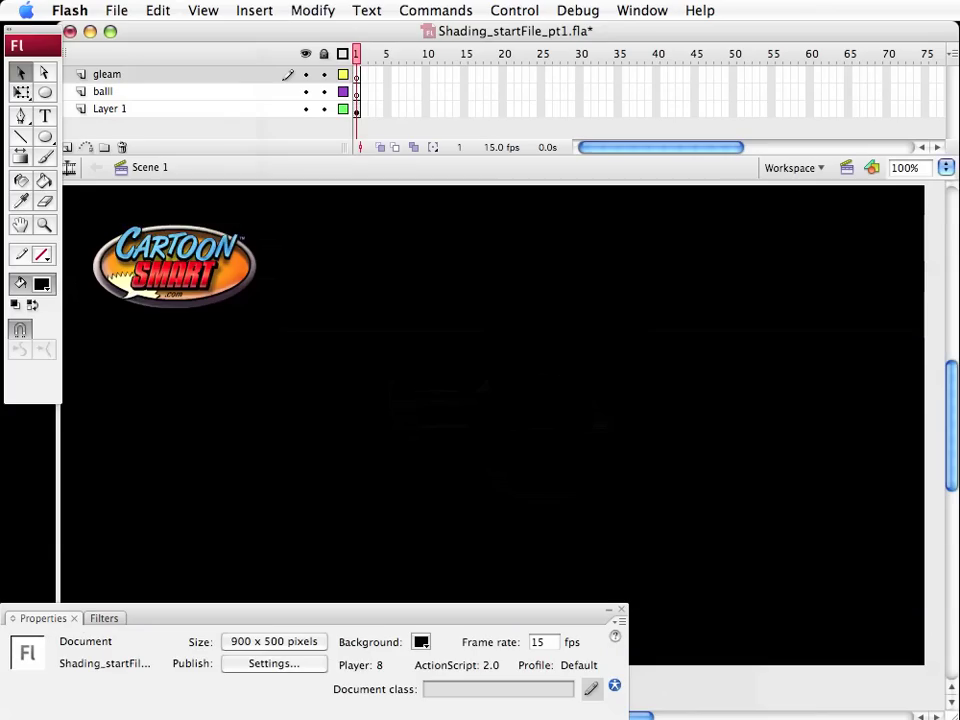
pyautogui.hotkey('ctrl', 'l')
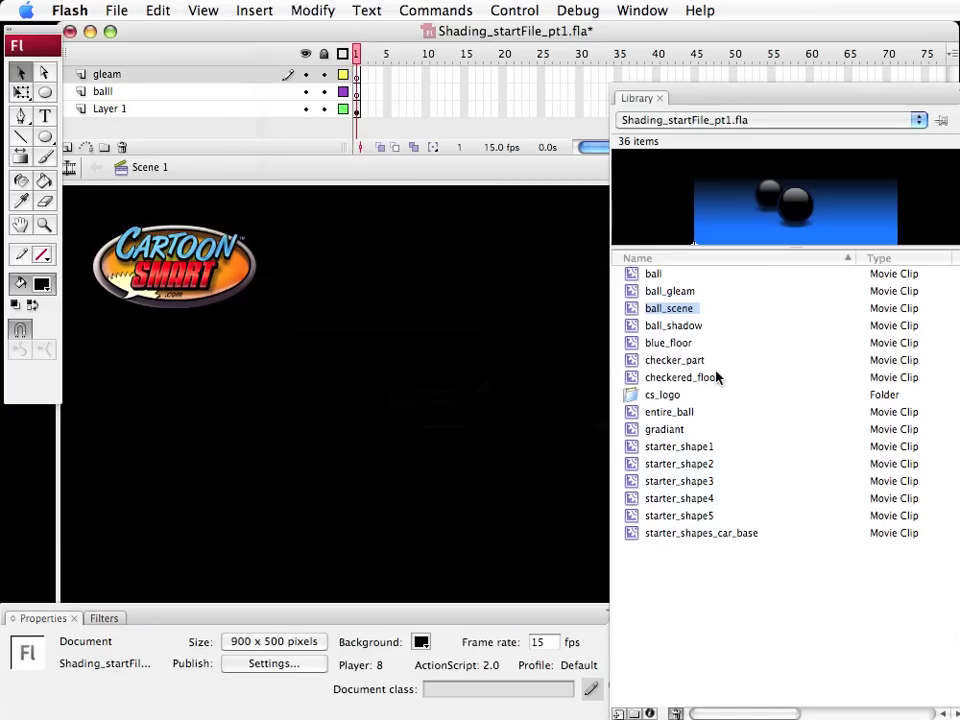
# Place the ball_scene symbol from the library on the stage, delete it again and close the library
pyautogui.moveTo(700, 305); pyautogui.dragTo(420, 372)
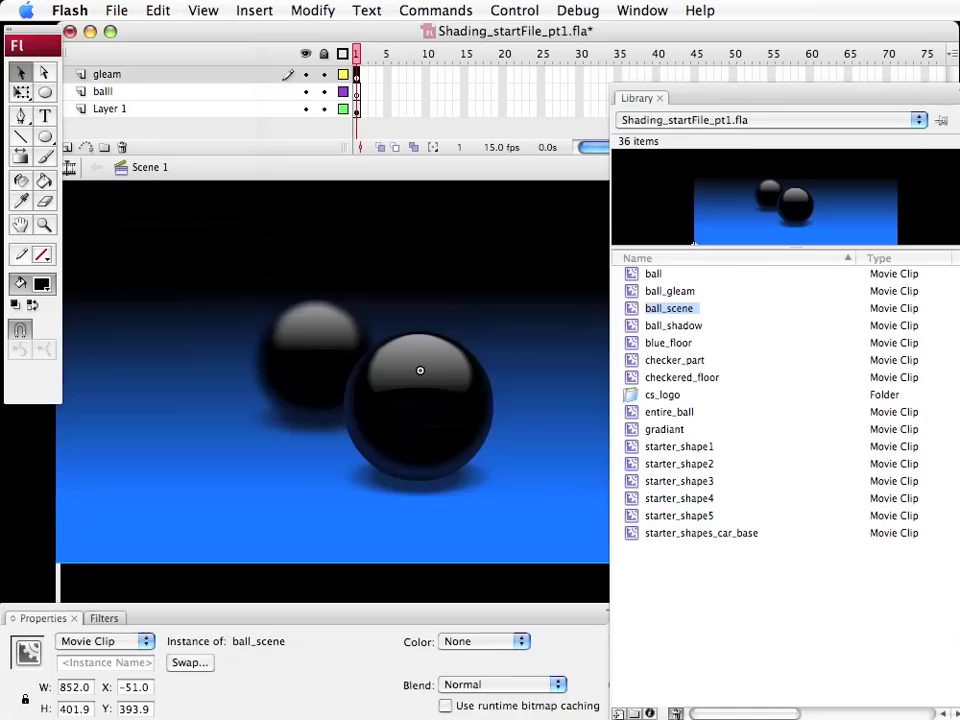
pyautogui.click(489, 600)
pyautogui.click(505, 540)
pyautogui.press('Delete')
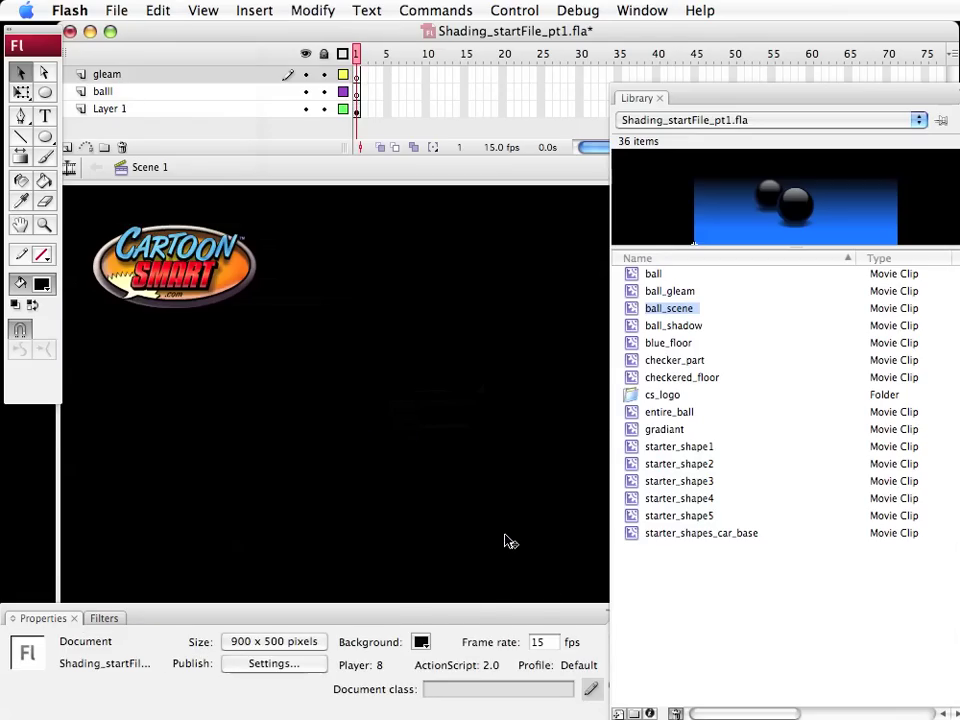
pyautogui.click(660, 98)
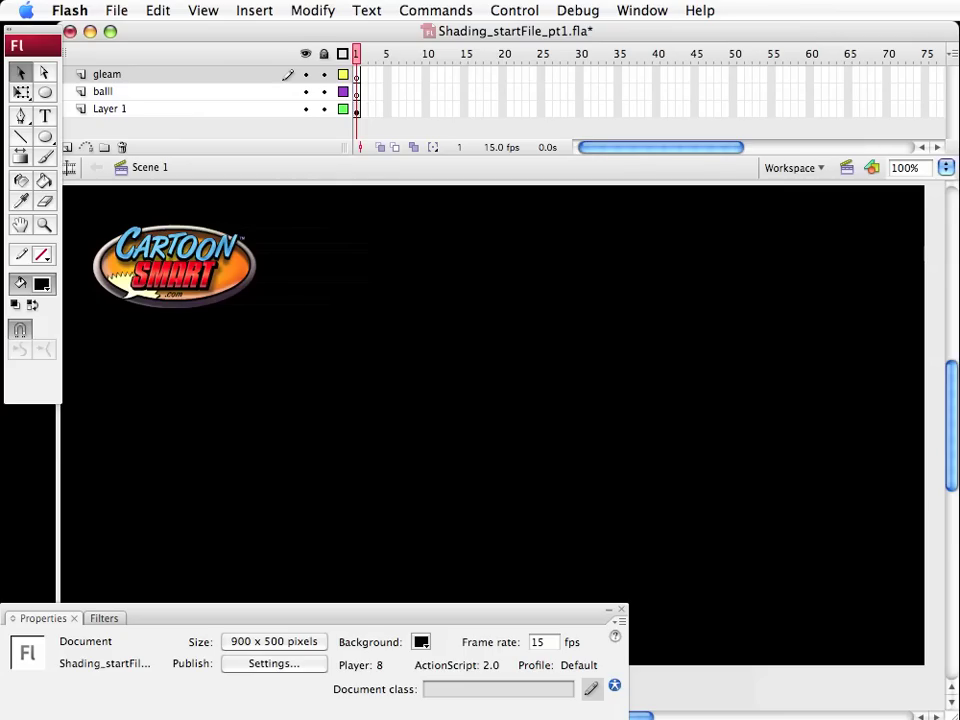
# Draw a wide teal oval without a stroke in the middle of the stage
pyautogui.click(45, 92)
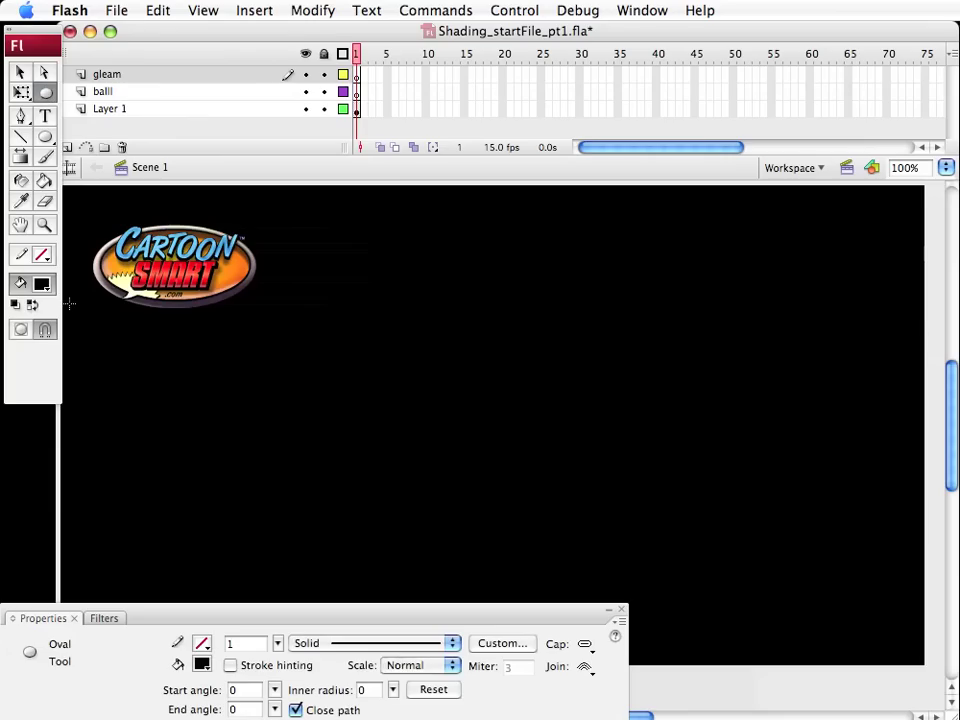
pyautogui.click(45, 288)
pyautogui.click(101, 369)
pyautogui.moveTo(363, 310); pyautogui.dragTo(641, 454)
pyautogui.press('v')
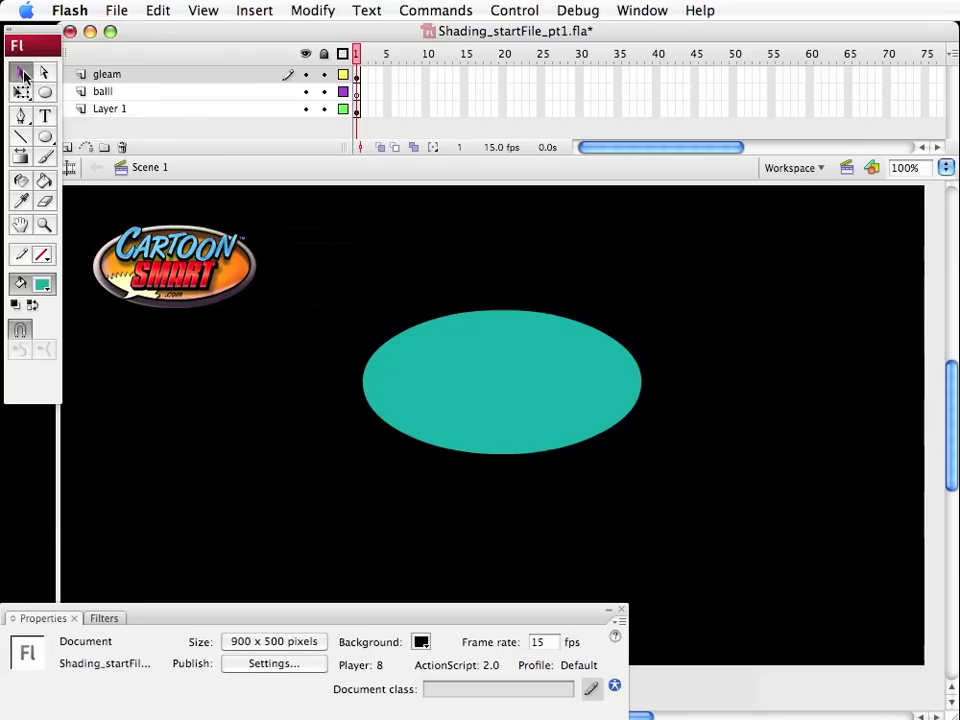
# Bend the oval's edges into a curved boomerang-like shape, then delete the shape from the stage
pyautogui.moveTo(570, 452); pyautogui.dragTo(545, 370)
pyautogui.moveTo(454, 437); pyautogui.dragTo(430, 445)
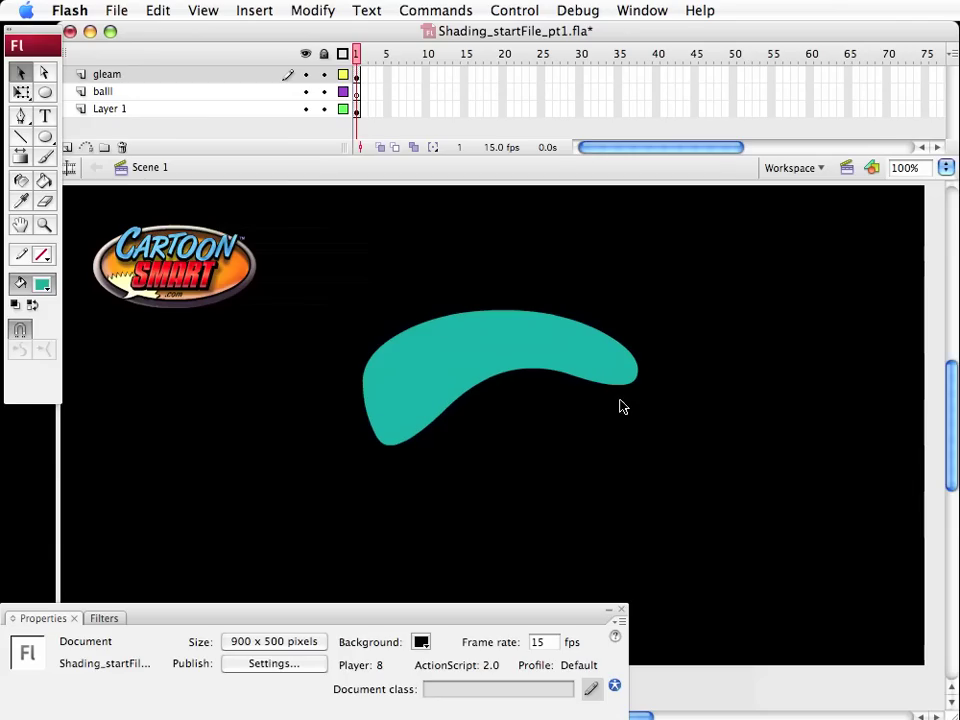
pyautogui.moveTo(632, 390); pyautogui.dragTo(666, 463)
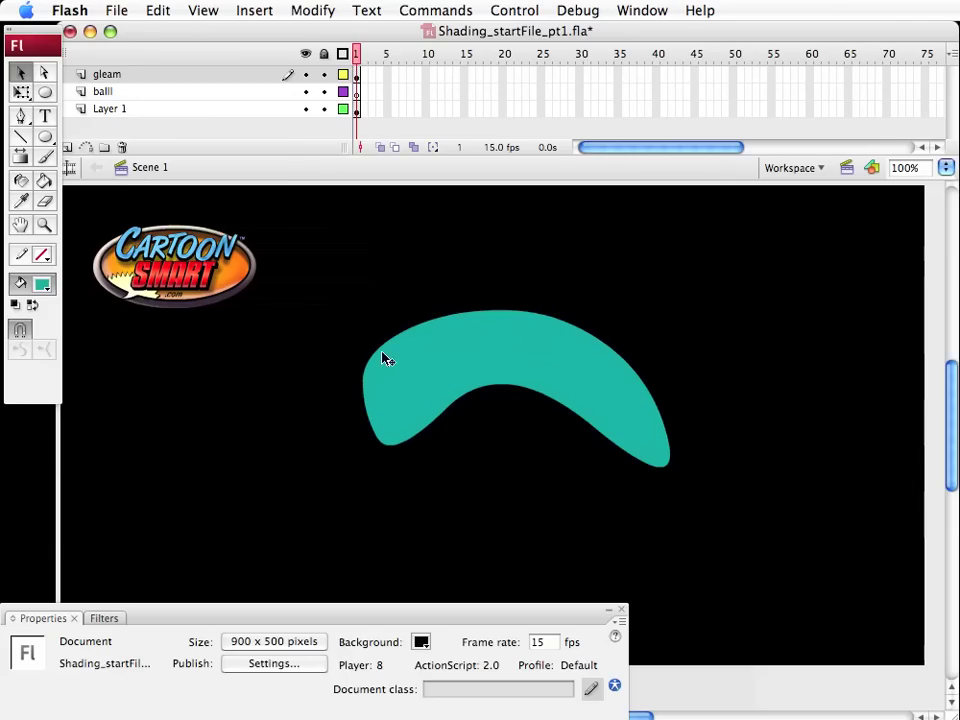
pyautogui.moveTo(381, 354); pyautogui.dragTo(420, 369)
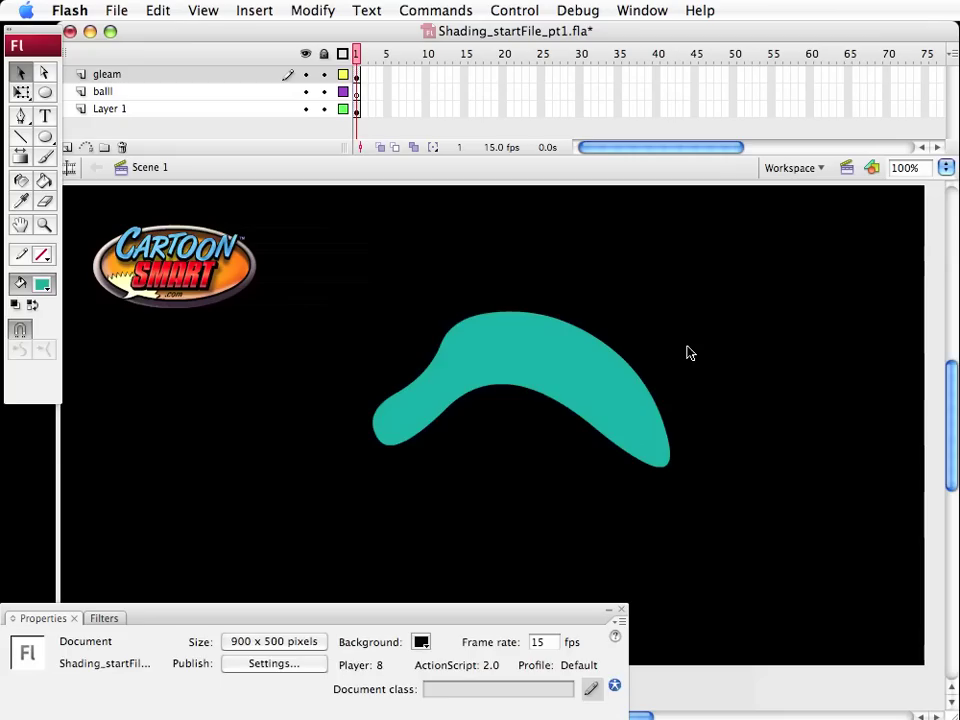
pyautogui.click(487, 355)
pyautogui.press('Delete')
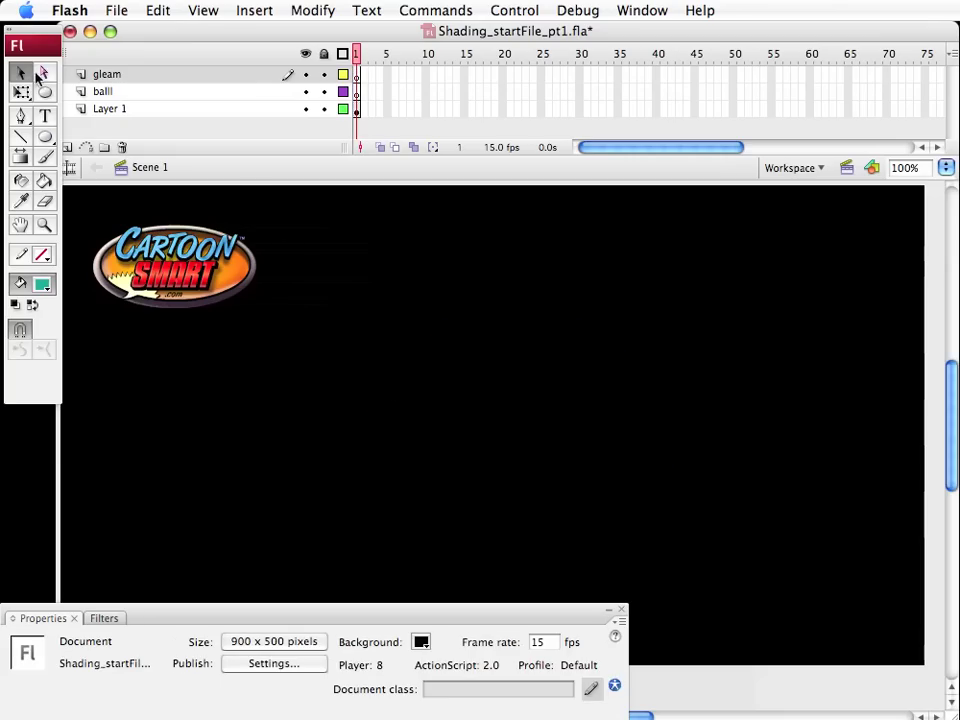
# Draw a teal rectangle without a stroke in the middle of the stage
pyautogui.moveTo(45, 137); pyautogui.dragTo(69, 160)
pyautogui.hotkey('ctrl', 'alt', 't')
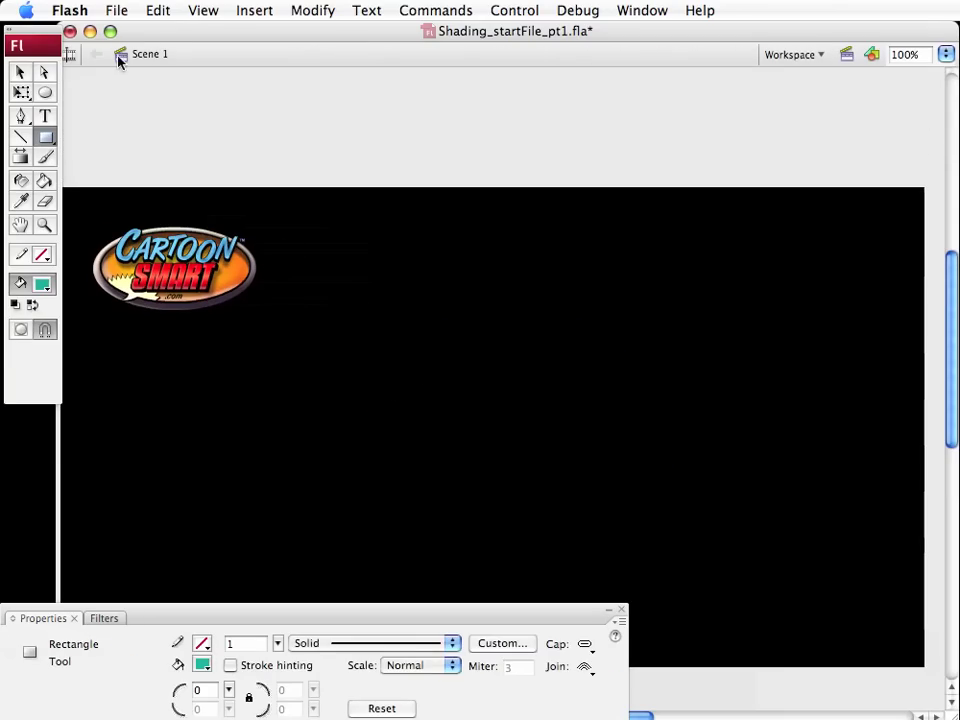
pyautogui.hotkey('ctrl', 'alt', 't')
pyautogui.moveTo(372, 277); pyautogui.dragTo(598, 471)
pyautogui.click(20, 73)
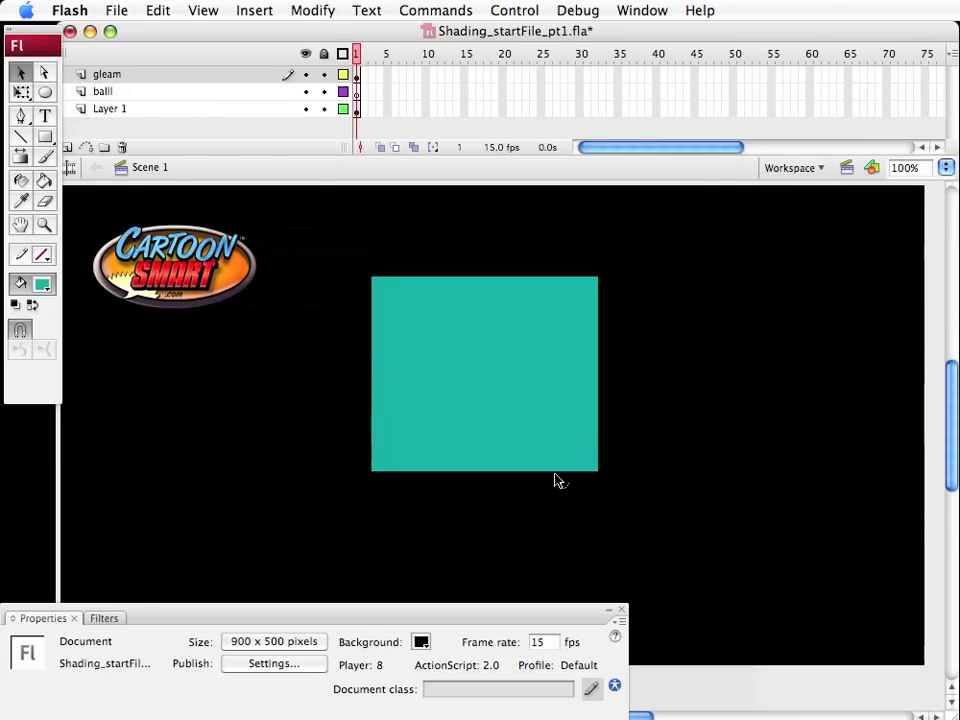
# Move the rectangle's two right corners outward and pull a new corner point out of its right edge
pyautogui.moveTo(600, 278); pyautogui.dragTo(630, 250)
pyautogui.moveTo(599, 471); pyautogui.dragTo(578, 499)
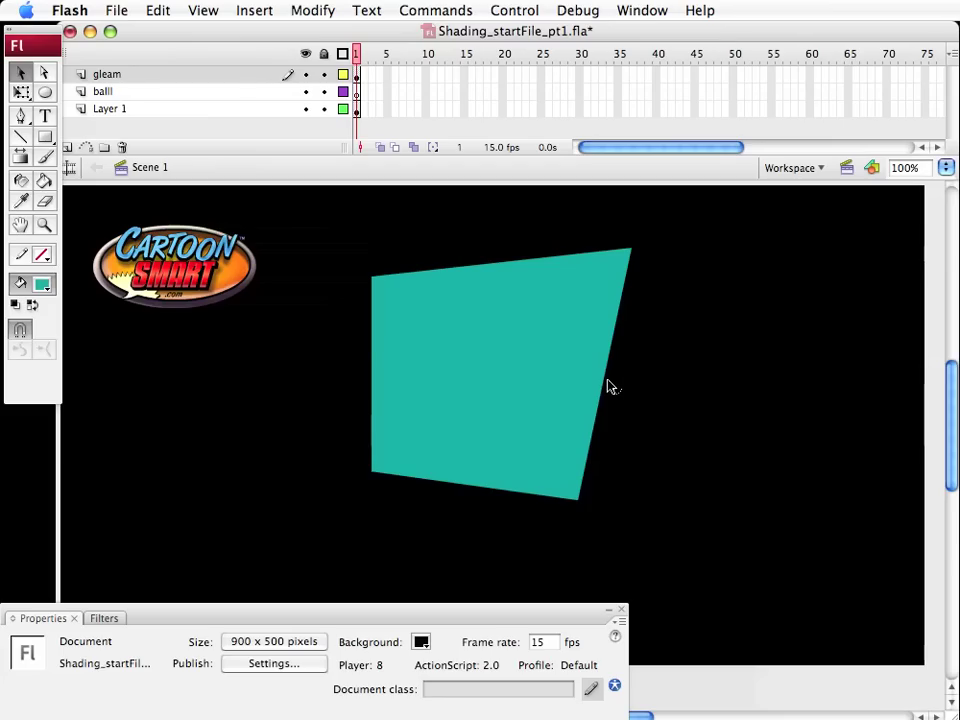
pyautogui.moveTo(537, 385); pyautogui.dragTo(536, 384)
pyautogui.hotkey('ctrl', 'z')
pyautogui.moveTo(610, 386); pyautogui.dragTo(661, 384)
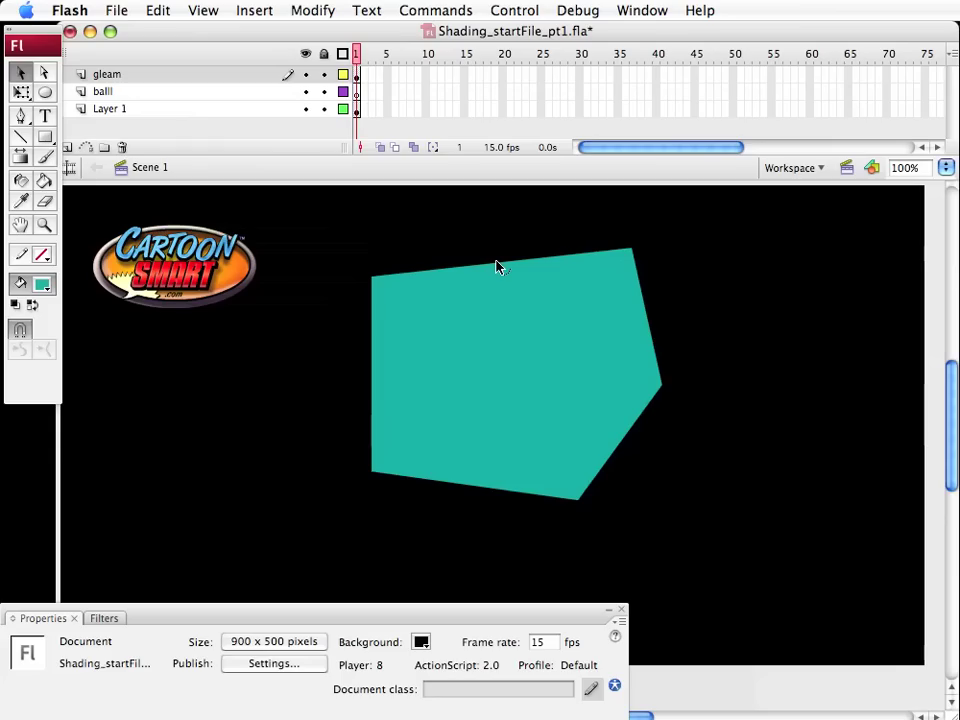
# Pull new corner points inward from the shape's top, left and bottom edges to notch each side
pyautogui.moveTo(497, 266); pyautogui.dragTo(494, 210)
pyautogui.hotkey('ctrl', 'z')
pyautogui.moveTo(505, 263); pyautogui.dragTo(539, 336)
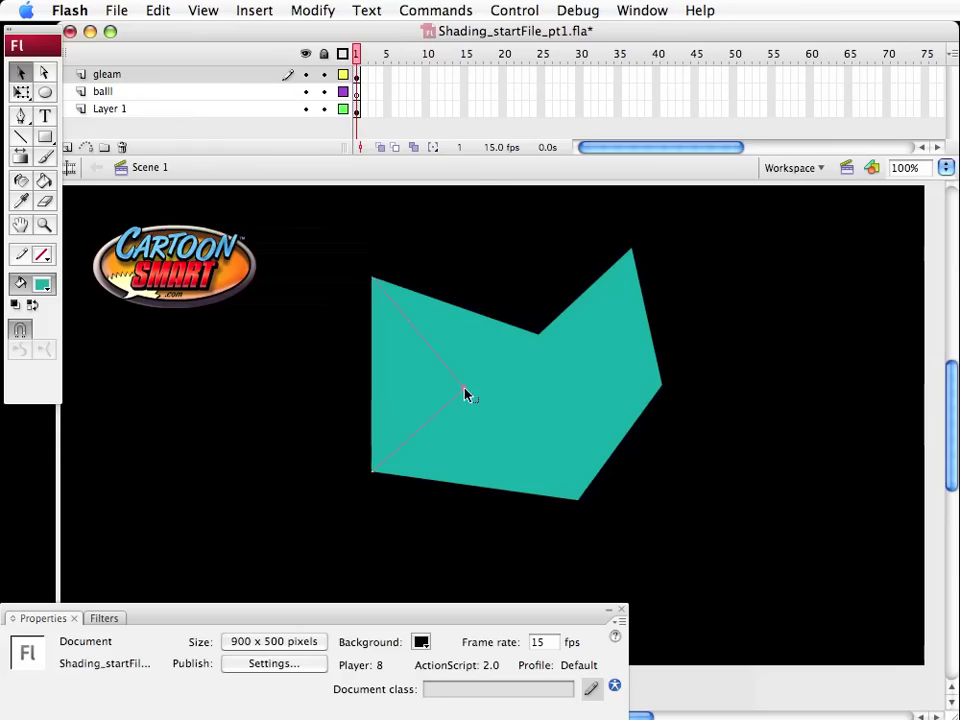
pyautogui.moveTo(466, 393); pyautogui.dragTo(463, 390)
pyautogui.moveTo(513, 496); pyautogui.dragTo(449, 532)
pyautogui.press('super+z')
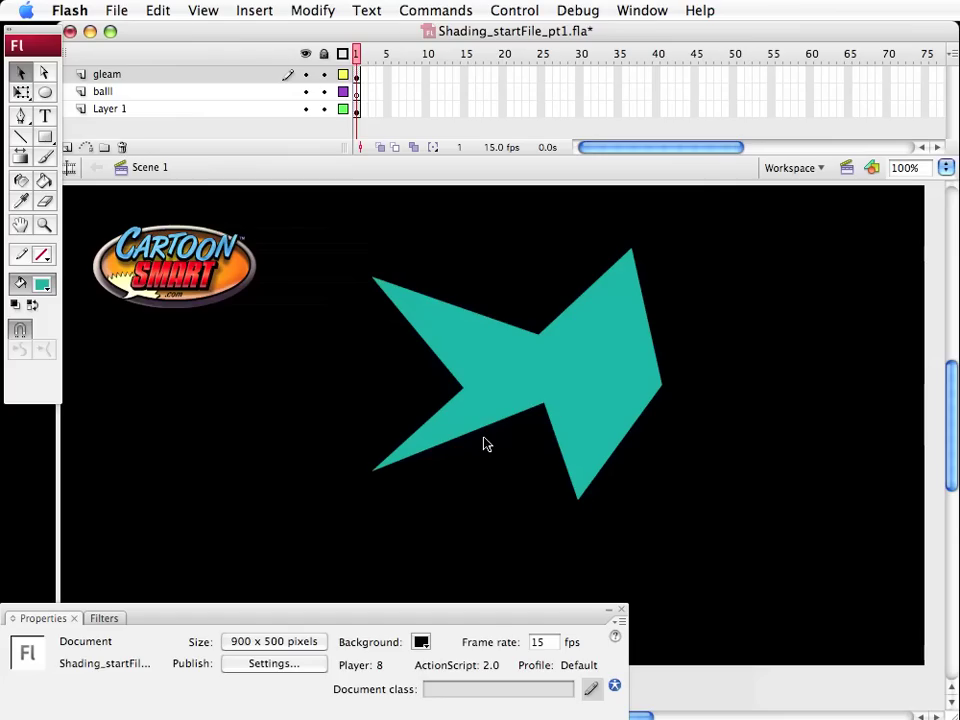
# Pull new corner points from the shape's edges to form narrow spikes at the bottom and on the right side
pyautogui.moveTo(488, 432); pyautogui.dragTo(502, 549)
pyautogui.moveTo(450, 520); pyautogui.dragTo(491, 413)
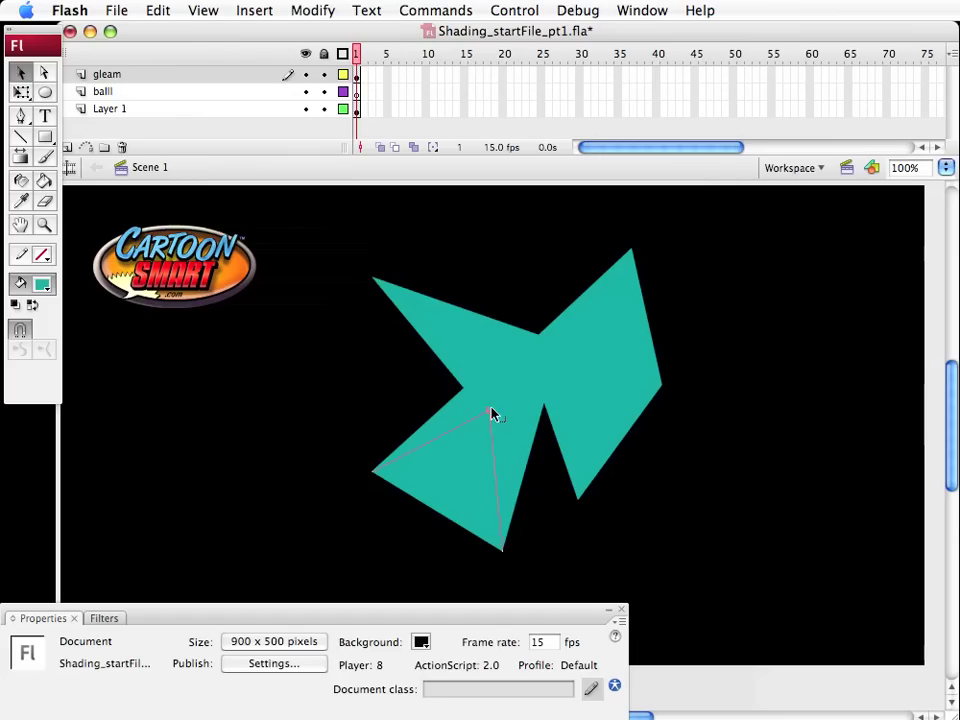
pyautogui.moveTo(647, 322); pyautogui.dragTo(753, 285)
pyautogui.moveTo(720, 333); pyautogui.dragTo(596, 372)
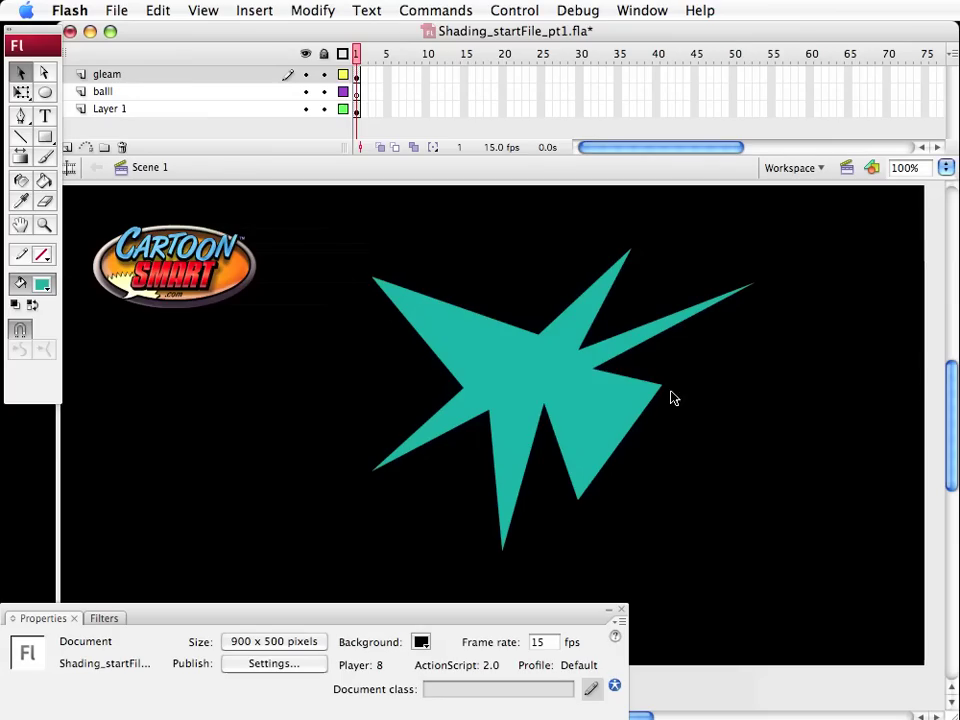
pyautogui.moveTo(662, 386); pyautogui.dragTo(780, 370)
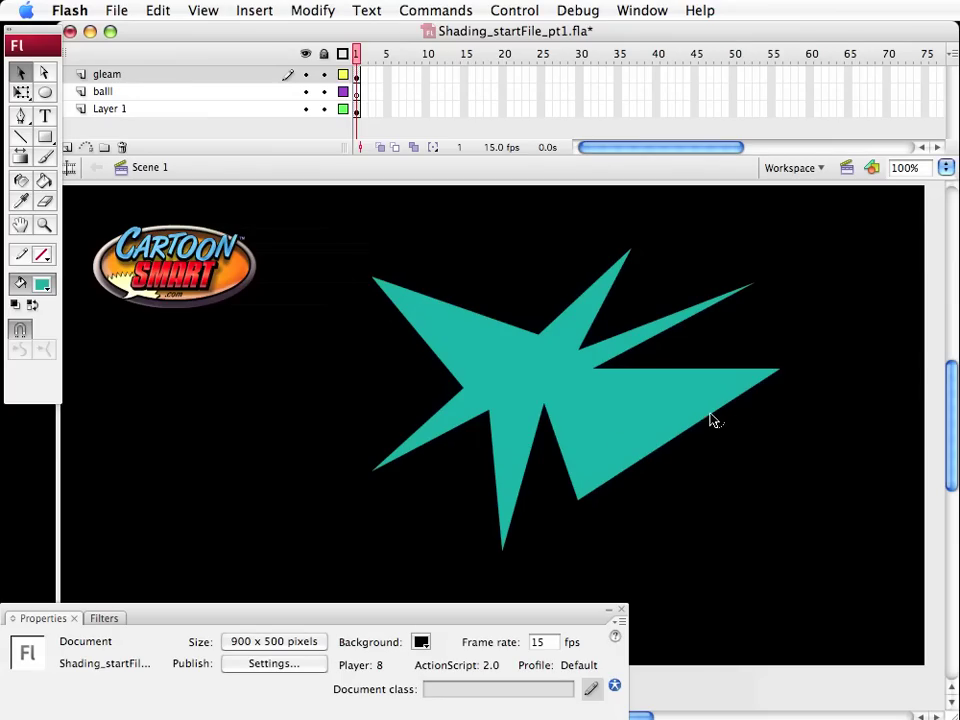
pyautogui.moveTo(607, 391); pyautogui.dragTo(600, 388)
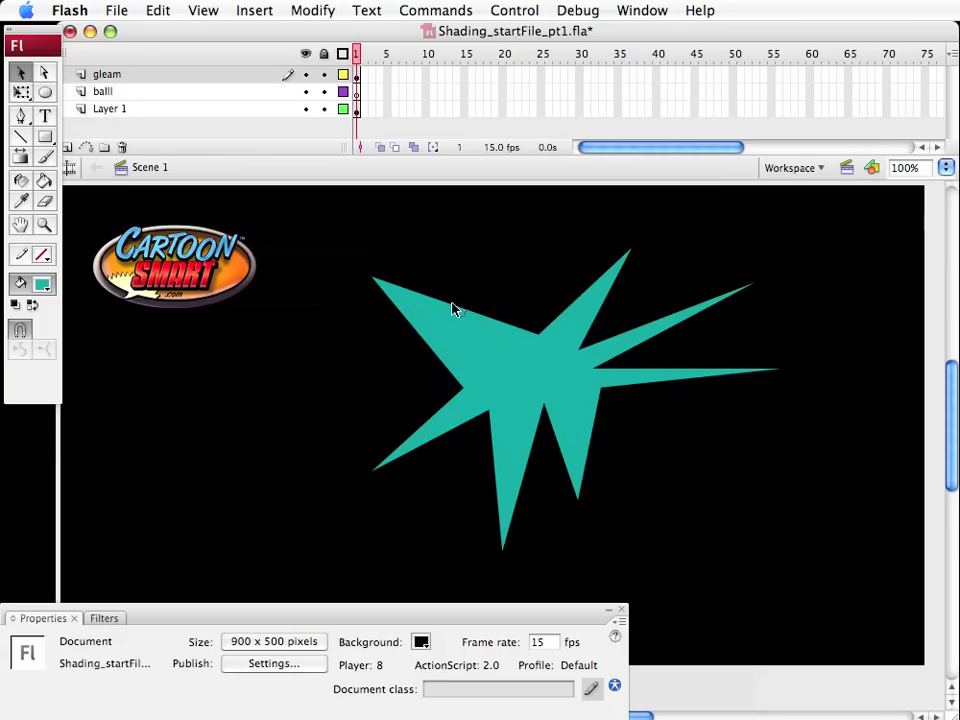
# Form narrow spikes on the shape's upper left and left sides by pulling out new corner points
pyautogui.moveTo(452, 311); pyautogui.dragTo(452, 249)
pyautogui.moveTo(508, 374); pyautogui.dragTo(296, 348)
pyautogui.press('super+z')
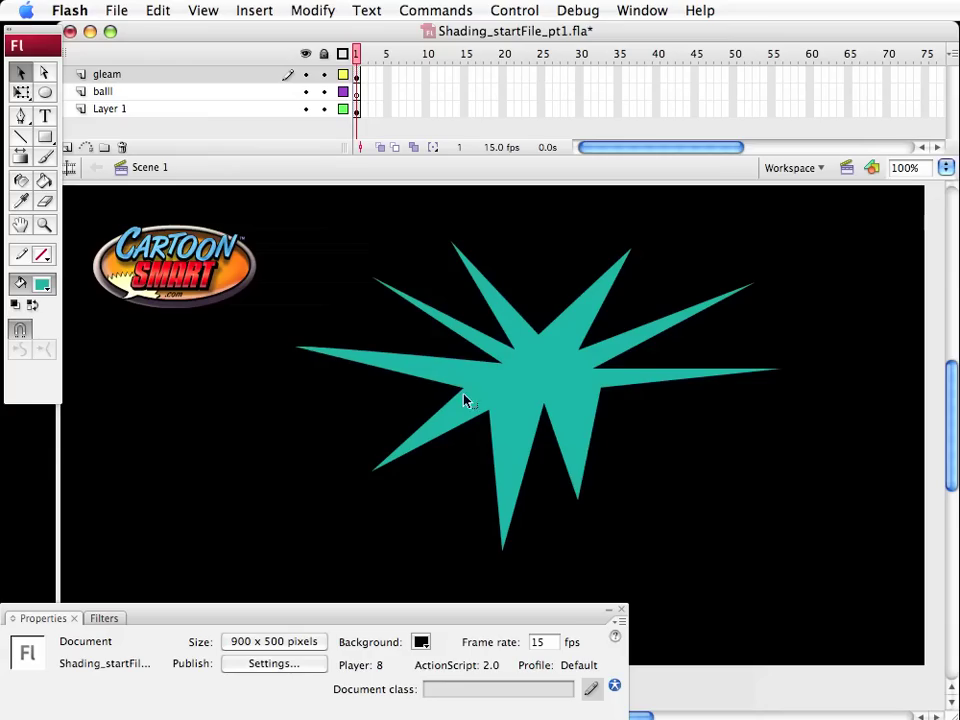
pyautogui.moveTo(463, 396); pyautogui.dragTo(505, 440)
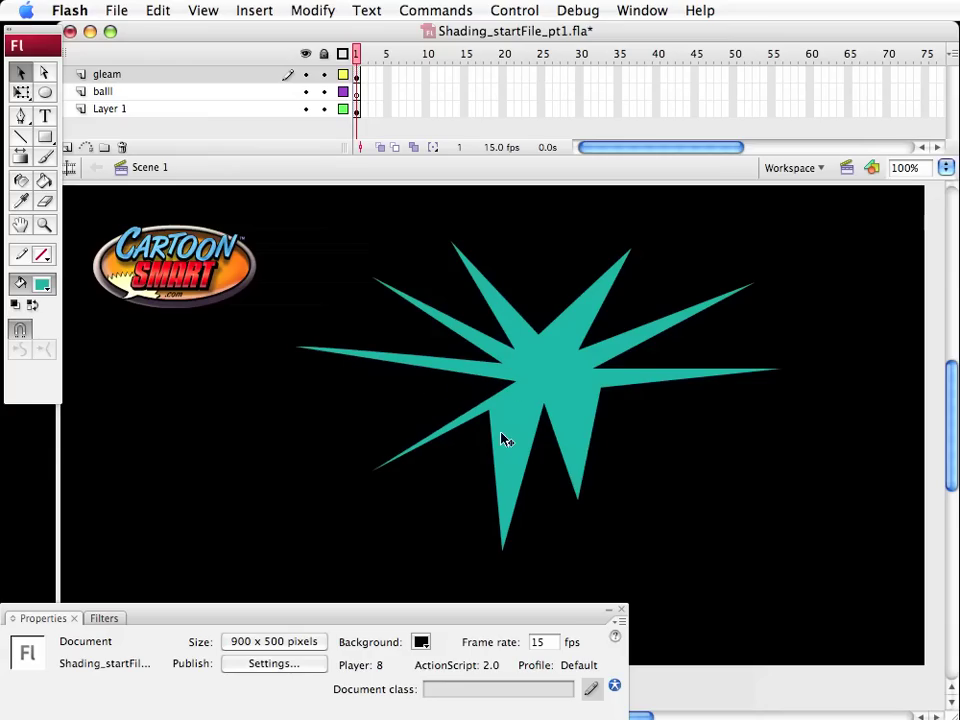
# Delete the tip of the upper right spike and collapse its remaining corners into the star's body
pyautogui.click(505, 440)
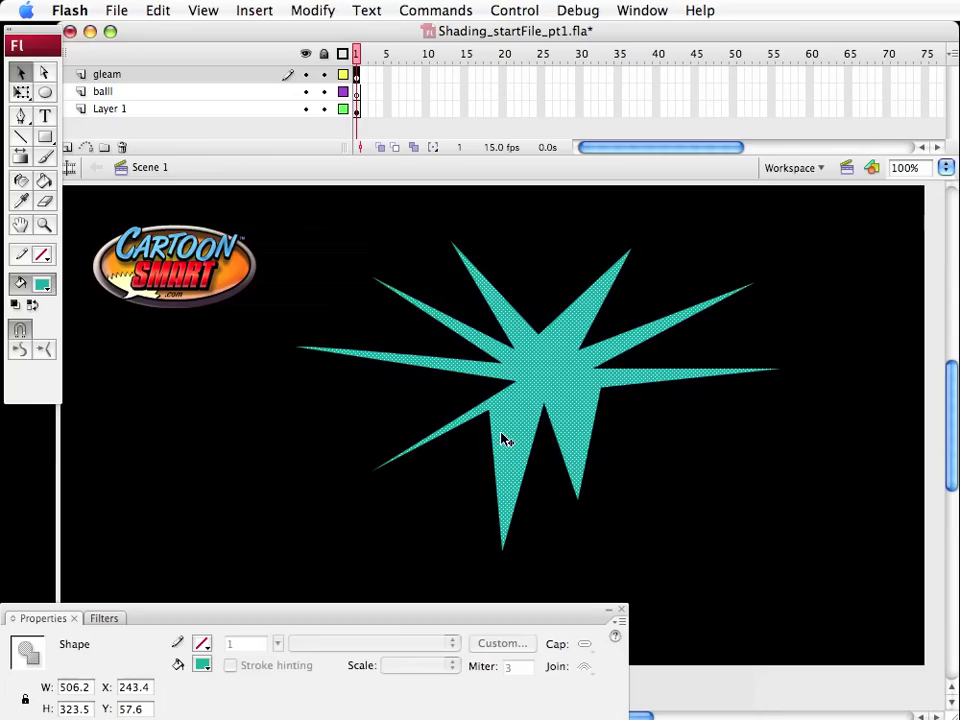
pyautogui.click(583, 220)
pyautogui.moveTo(556, 234); pyautogui.dragTo(678, 309)
pyautogui.press('Delete')
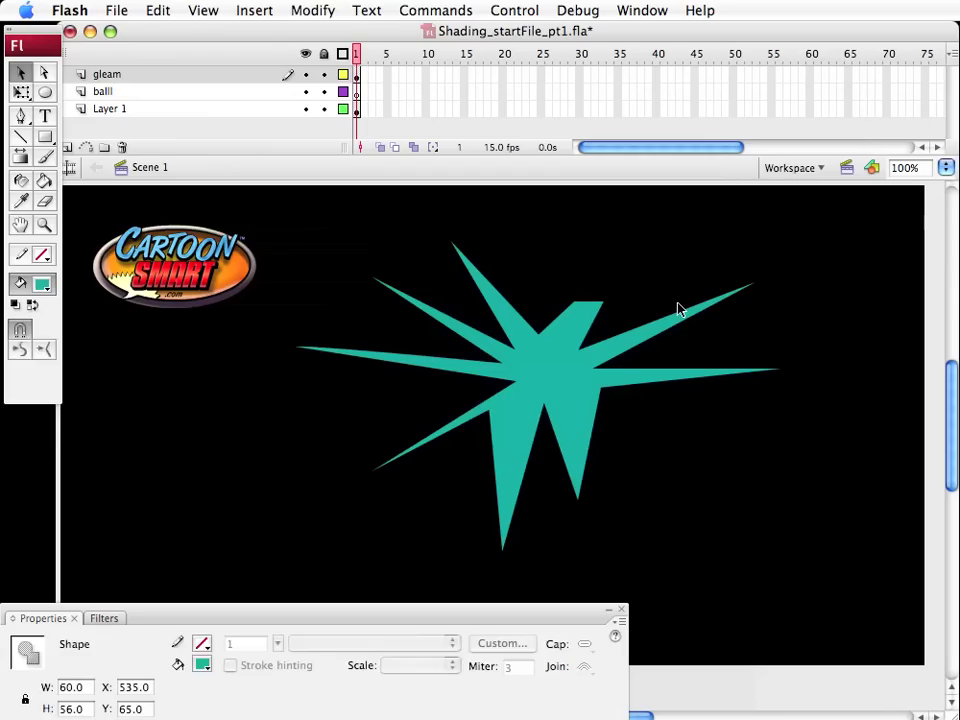
pyautogui.click(27, 333)
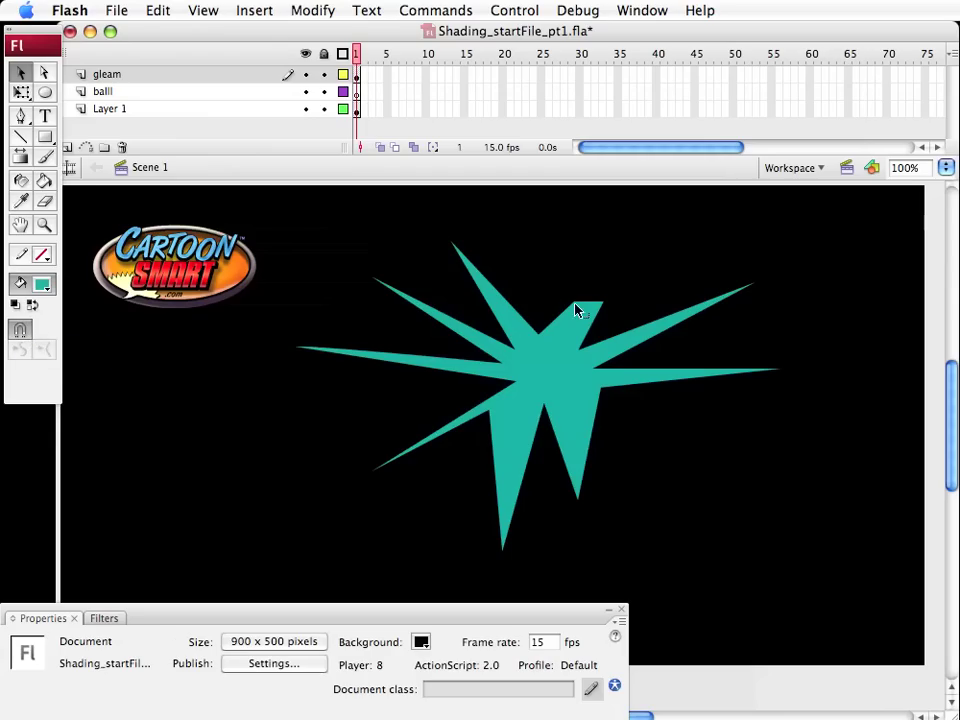
pyautogui.moveTo(576, 310); pyautogui.dragTo(588, 350)
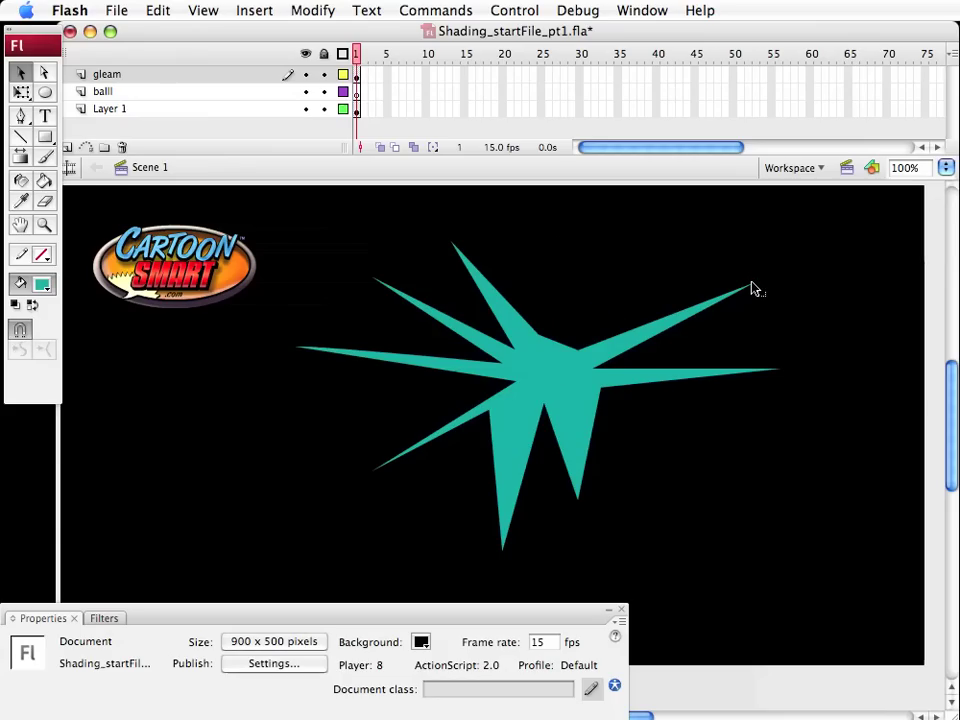
# Collapse the long upper right spike into the star's body, then delete the whole star shape
pyautogui.moveTo(754, 289)
pyautogui.mouseDown()
pyautogui.moveTo(579, 349)
pyautogui.moveTo(596, 375)
pyautogui.moveTo(577, 353)
pyautogui.mouseUp()
pyautogui.click(585, 378)
pyautogui.press('Delete')
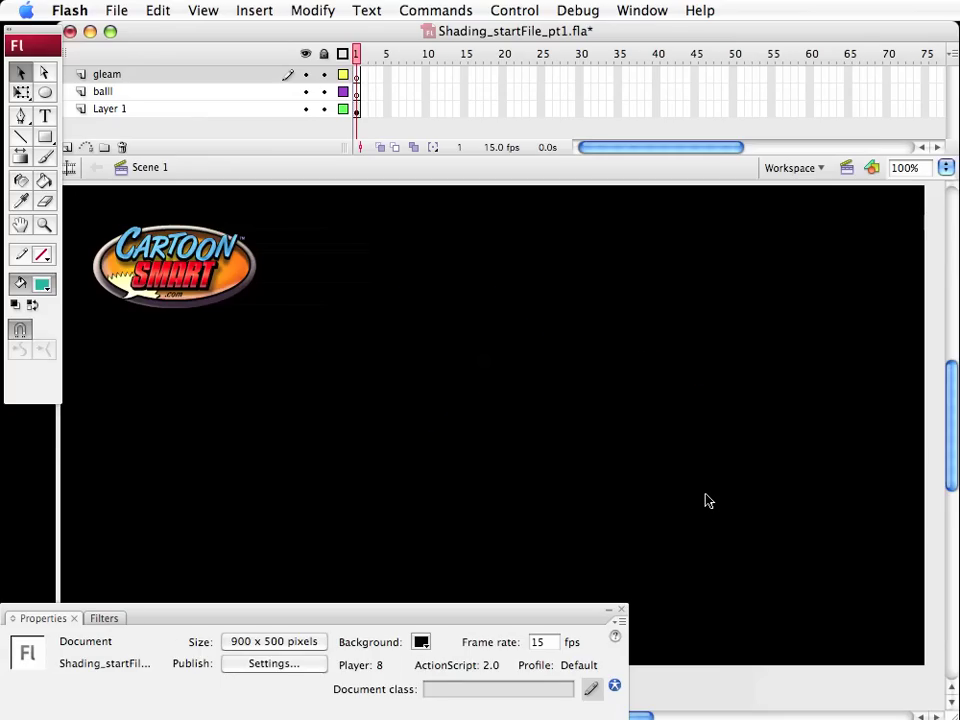
# Open the library and preview the symbols starter_shape1 to starter_shape4 and starter_shapes_car_base
pyautogui.click(642, 10)
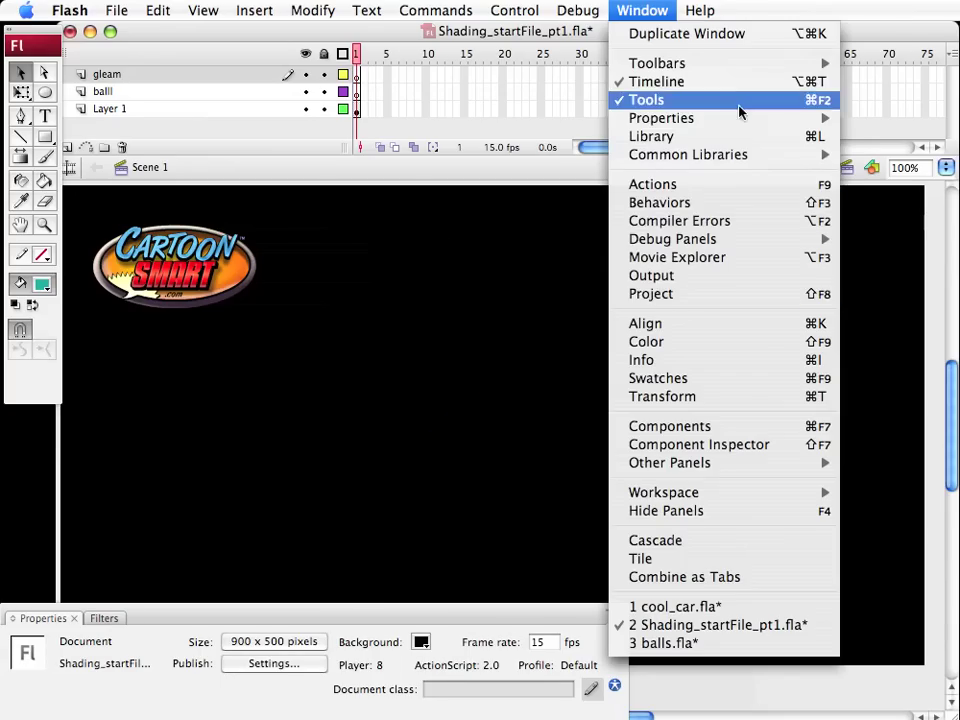
pyautogui.click(737, 137)
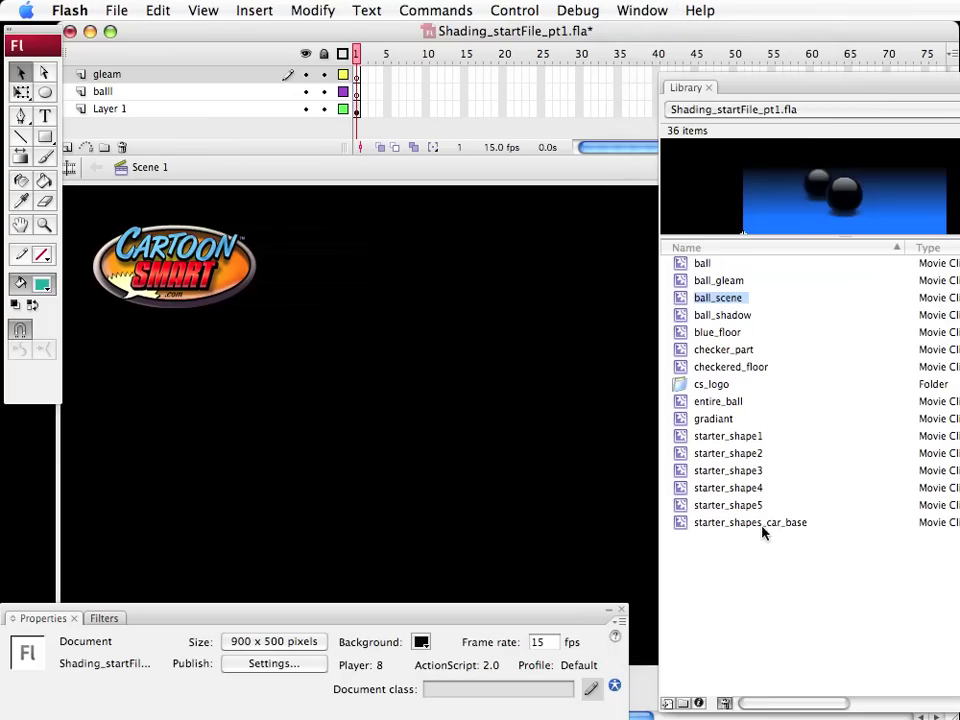
pyautogui.click(761, 525)
pyautogui.click(751, 441)
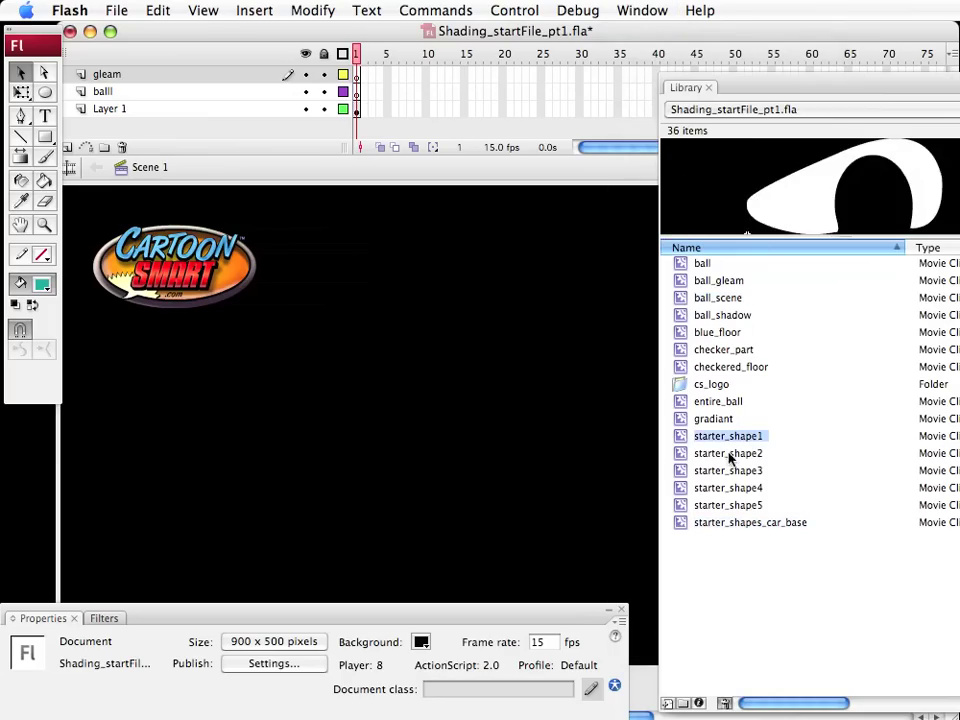
pyautogui.click(729, 455)
pyautogui.click(724, 471)
pyautogui.click(715, 488)
pyautogui.click(714, 524)
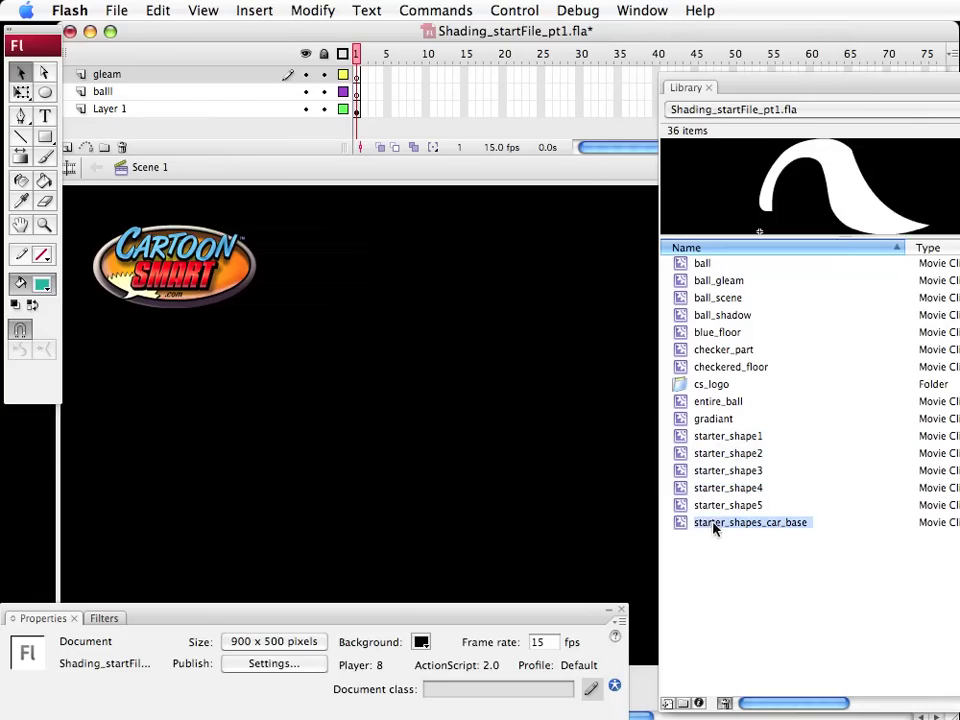
# Place starter_shapes_car_base on the stage, position it beneath the logo at about X 29, Y 377 and leave it selected
pyautogui.moveTo(714, 528); pyautogui.dragTo(405, 480)
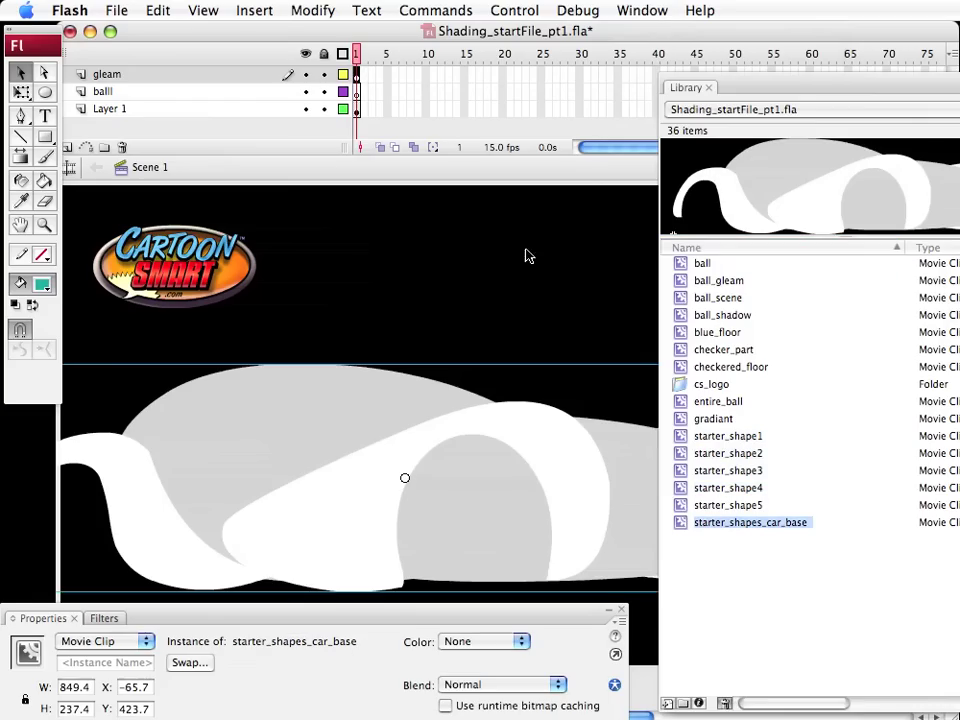
pyautogui.moveTo(837, 80); pyautogui.dragTo(593, 70)
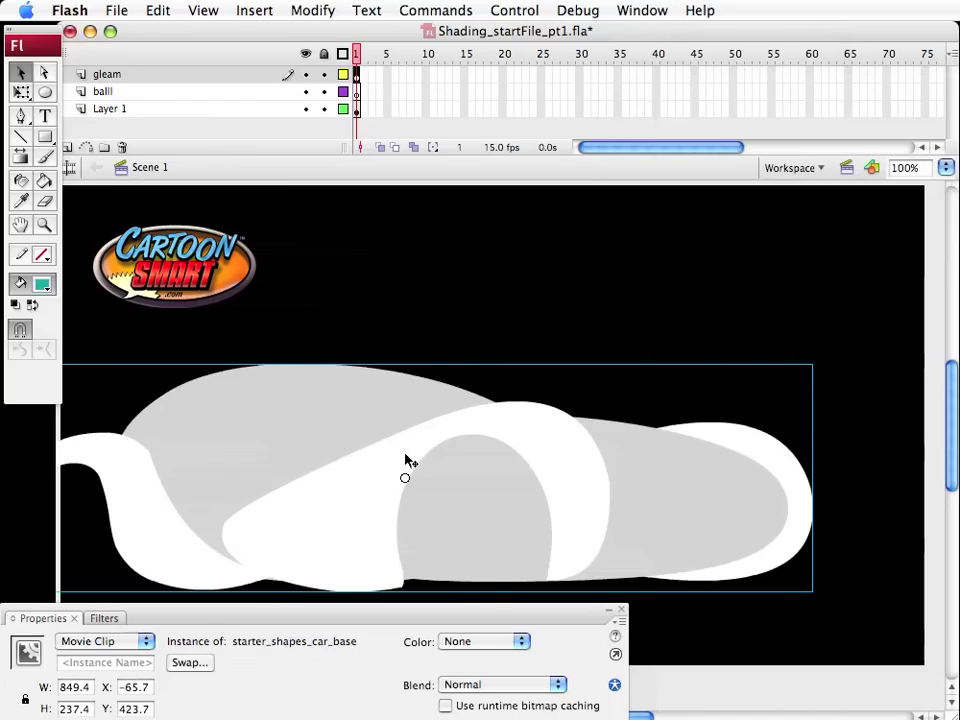
pyautogui.moveTo(407, 456); pyautogui.dragTo(475, 423)
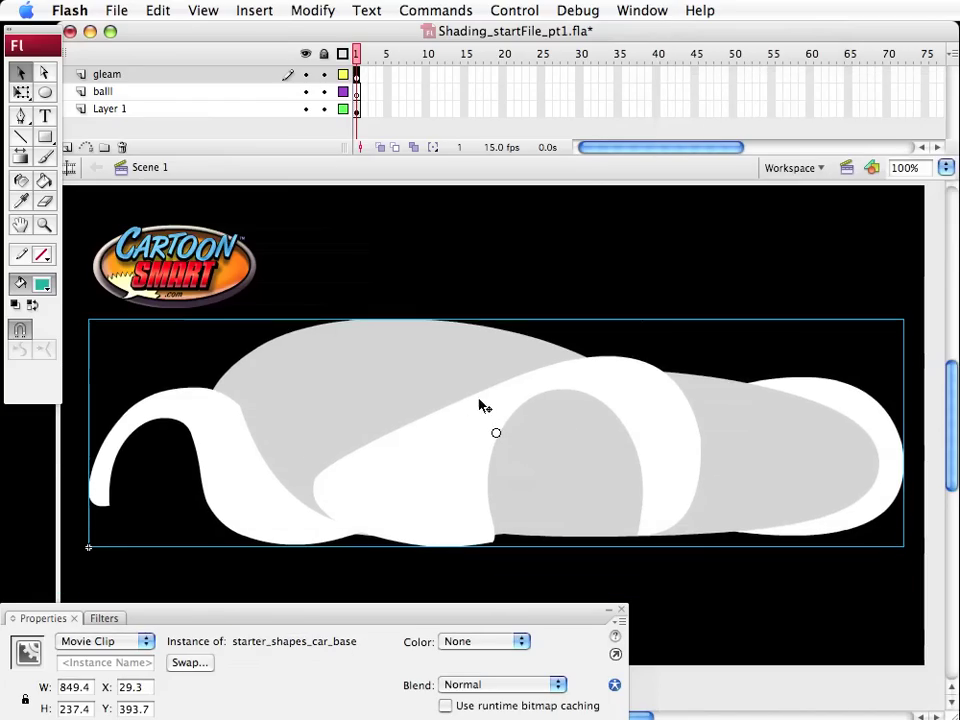
pyautogui.click(519, 240)
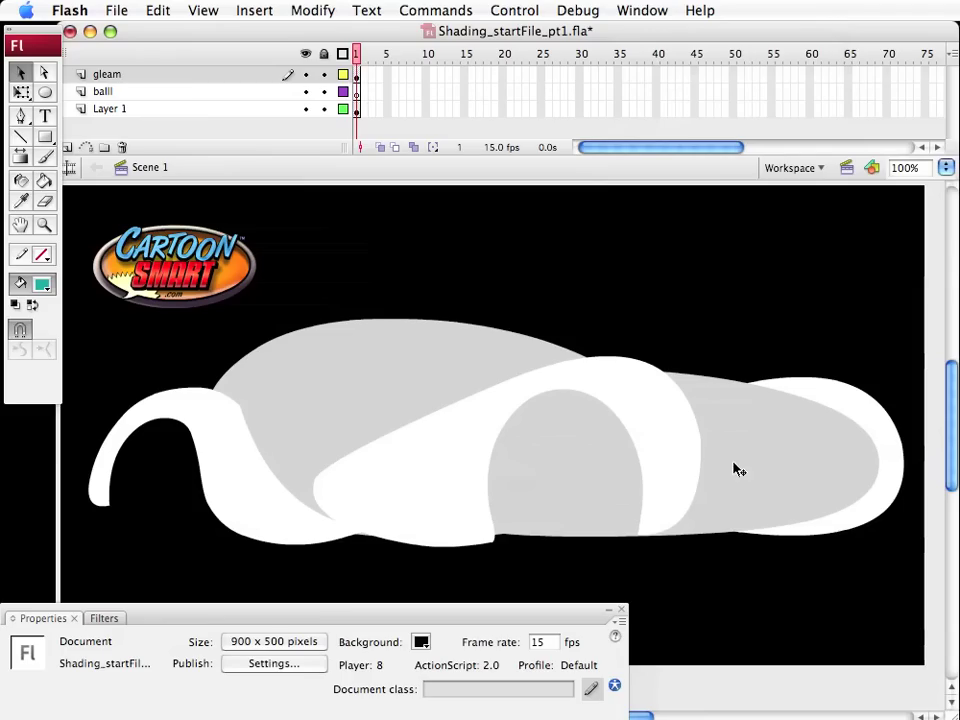
pyautogui.click(300, 463)
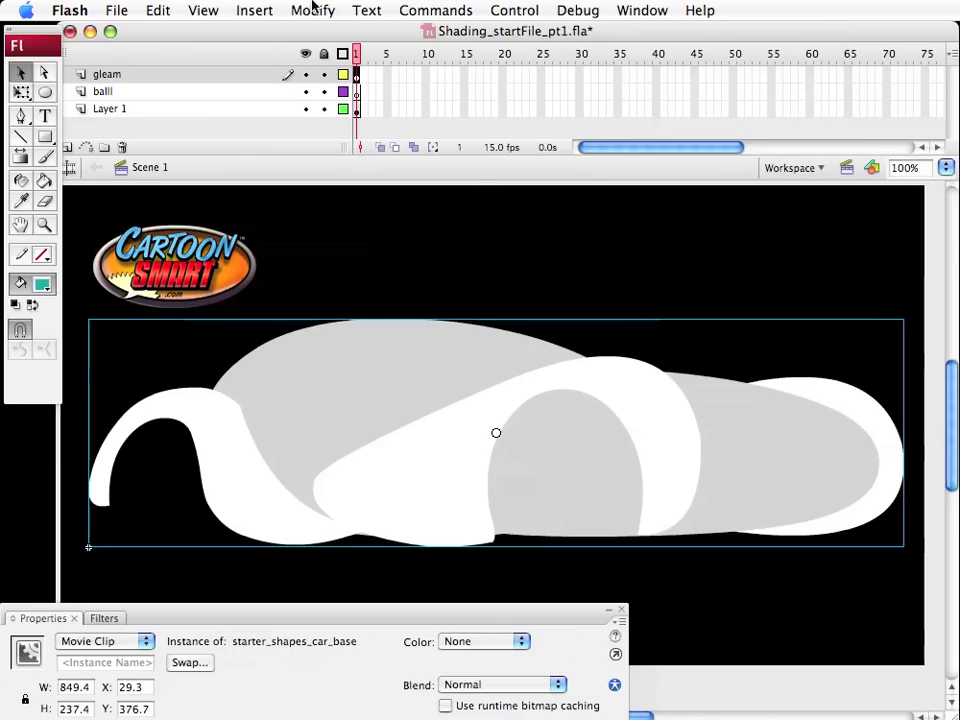
# Open the starter_shapes_car_base instance for in-place editing and select its individual component shapes to inspect them
pyautogui.click(313, 9)
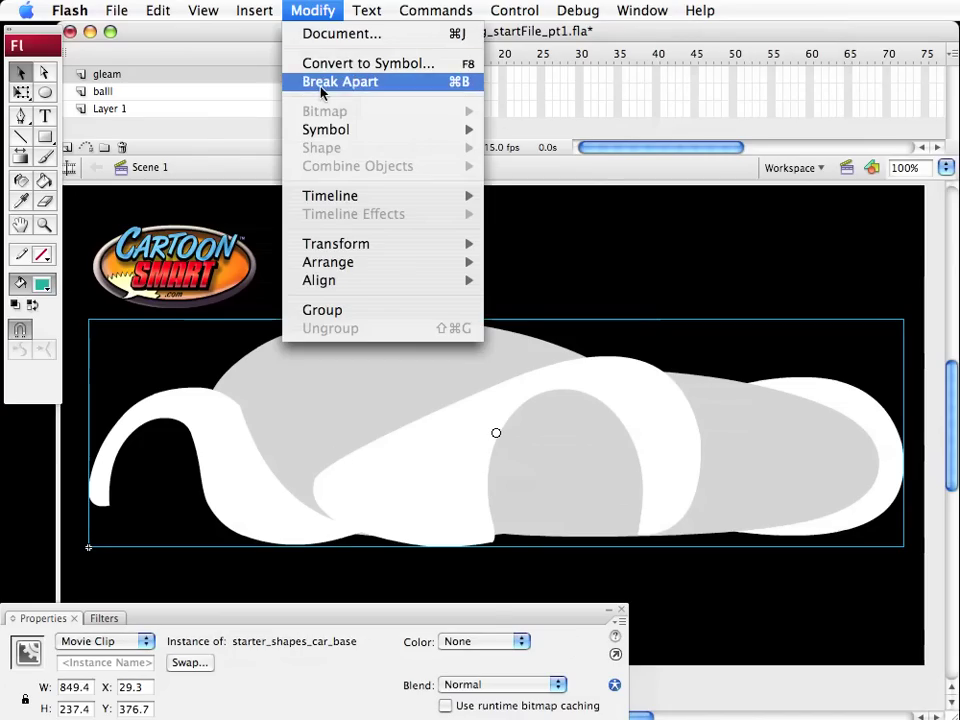
pyautogui.click(336, 8)
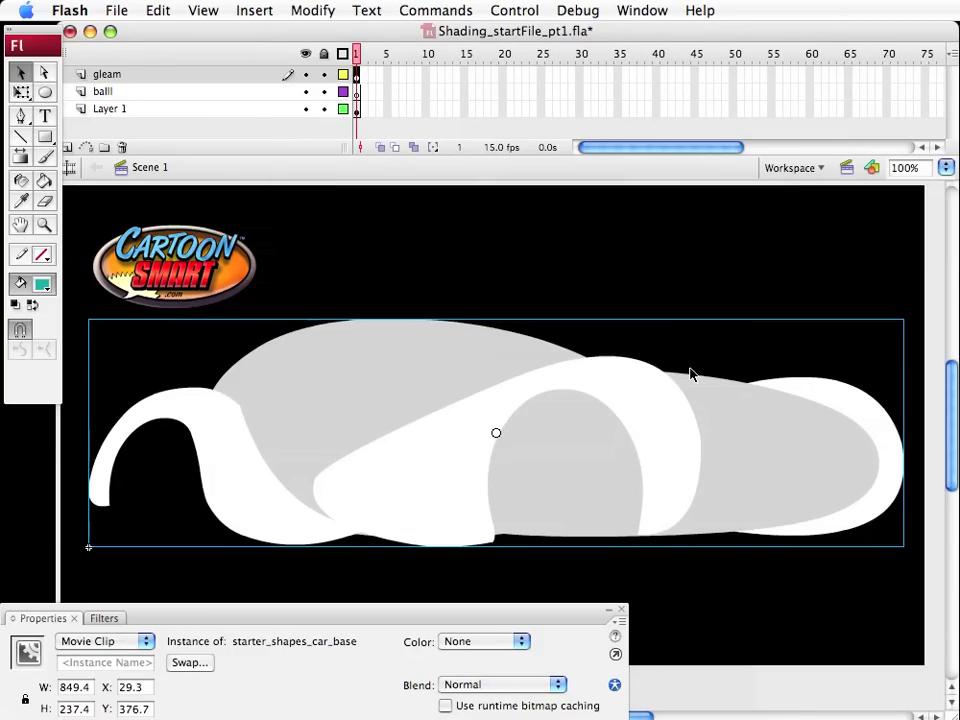
pyautogui.doubleClick(338, 426)
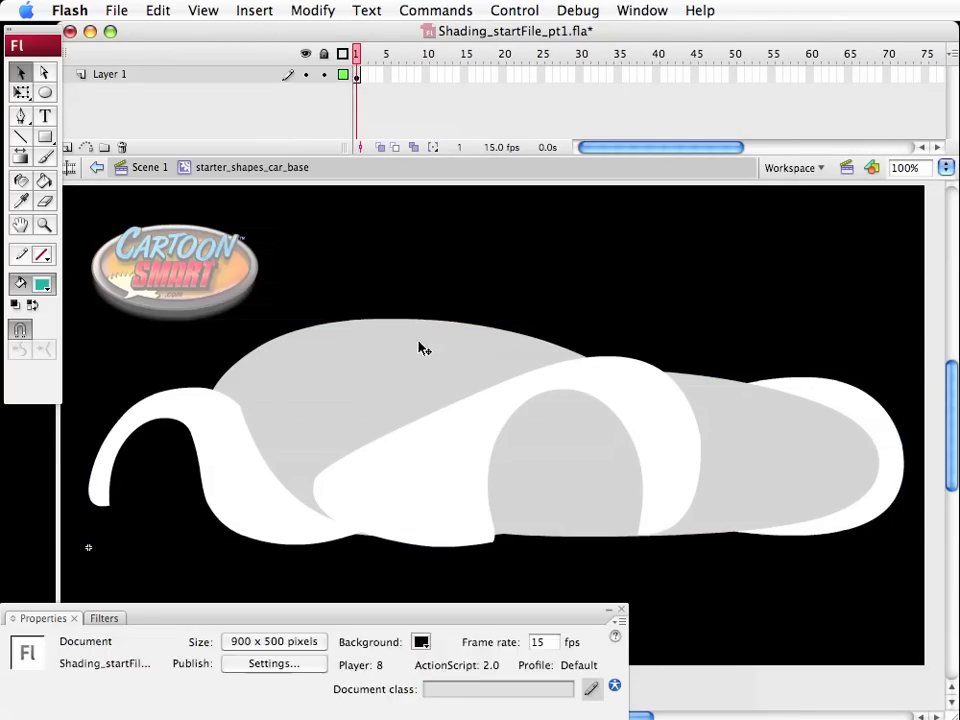
pyautogui.click(377, 371)
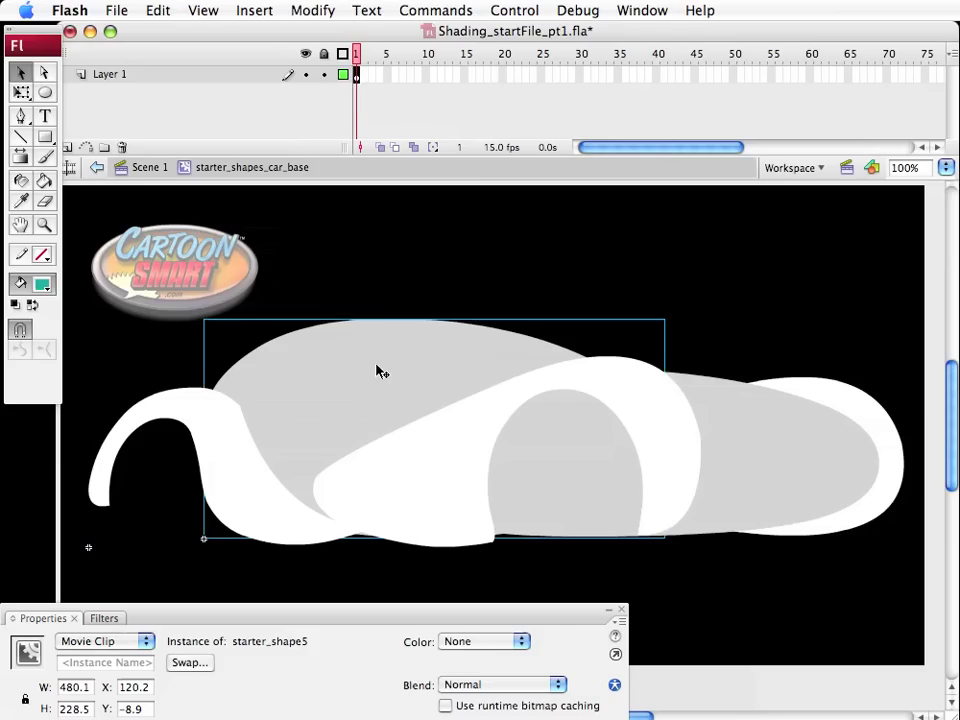
pyautogui.click(381, 521)
pyautogui.click(467, 506)
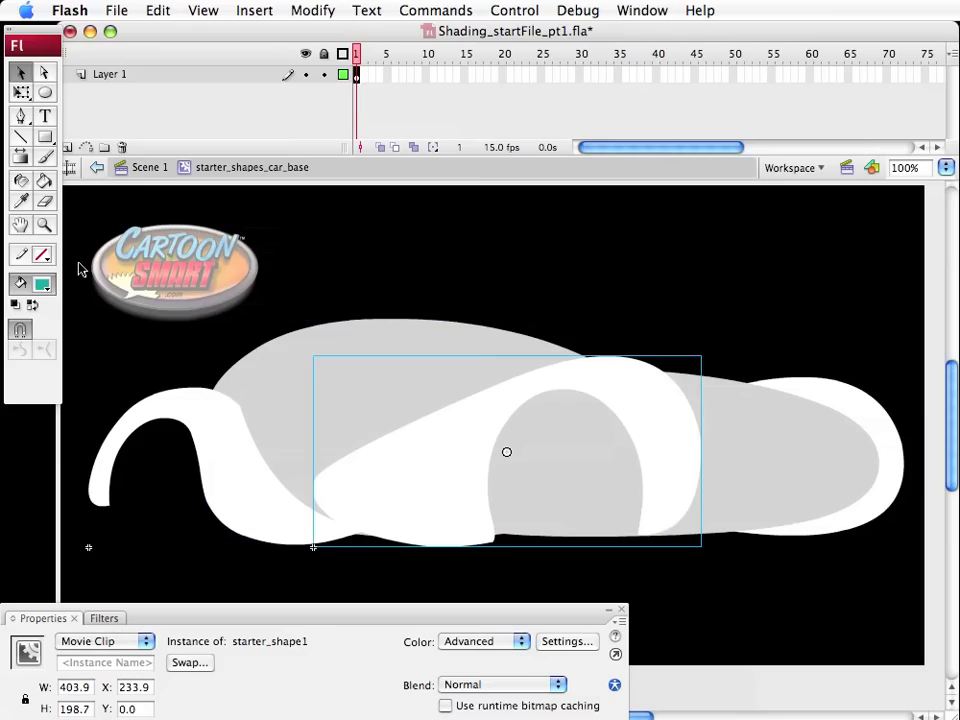
# Distribute all the car base shapes to separate layers and enlarge the timeline to fit the six layers
pyautogui.click(158, 10)
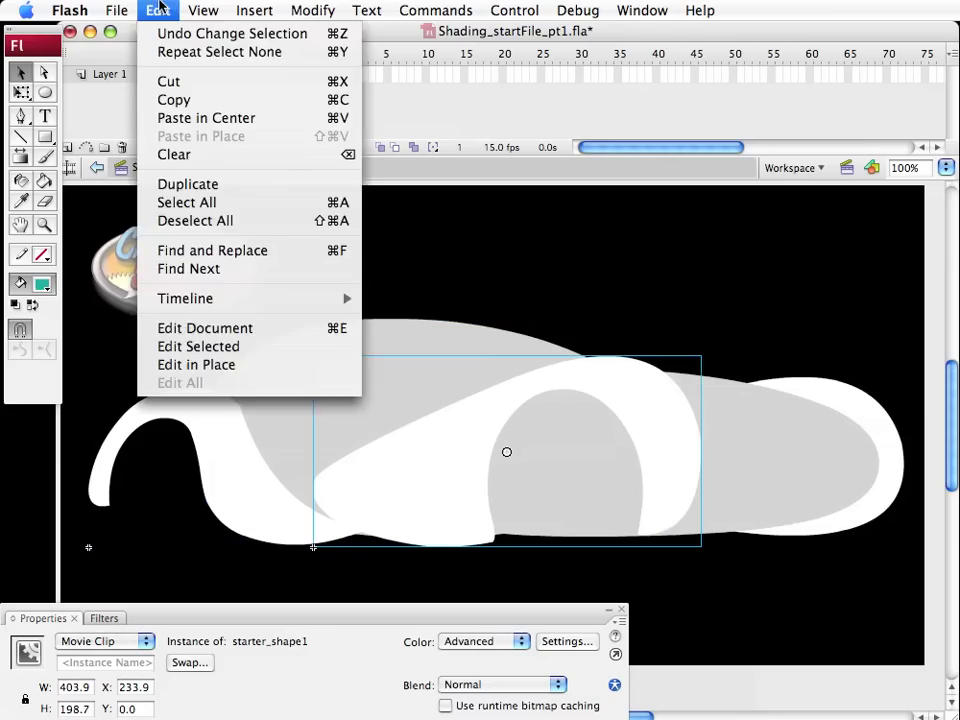
pyautogui.click(205, 202)
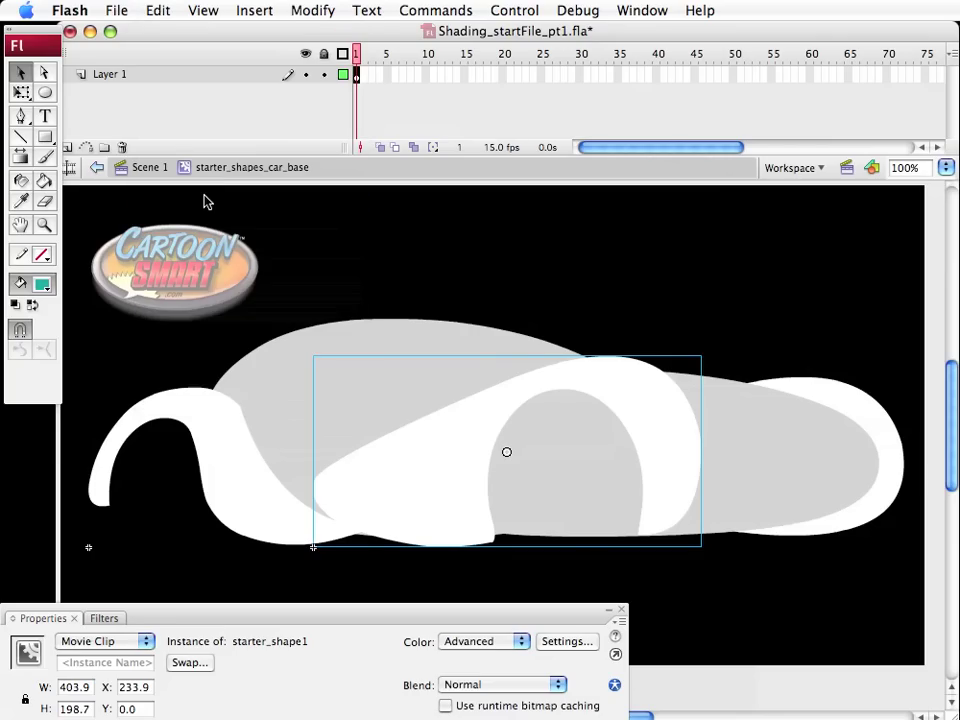
pyautogui.rightClick(298, 364)
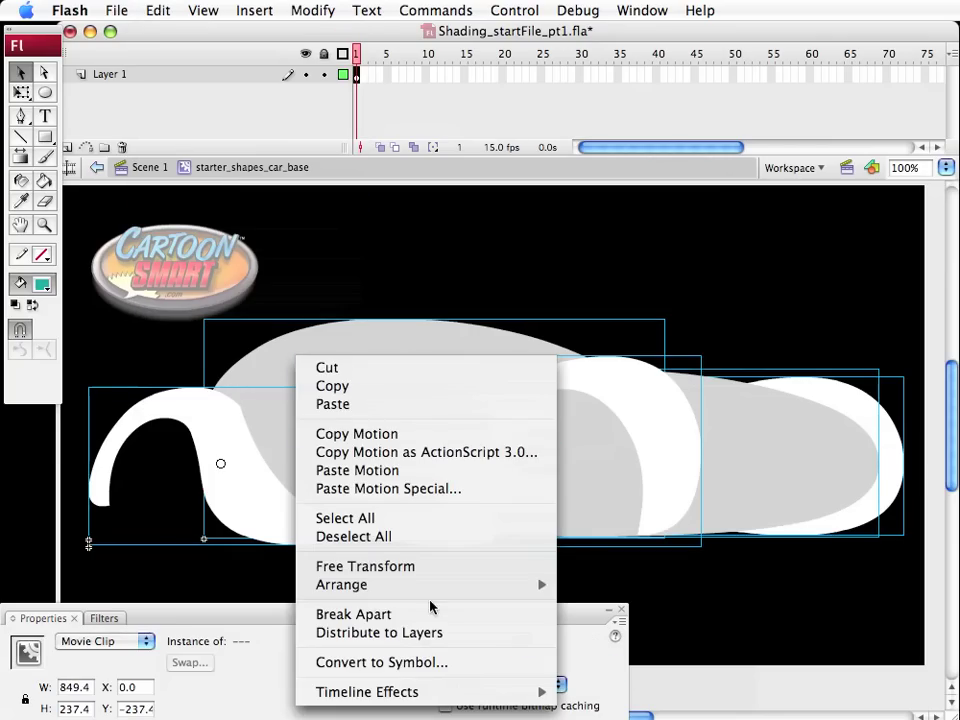
pyautogui.click(398, 633)
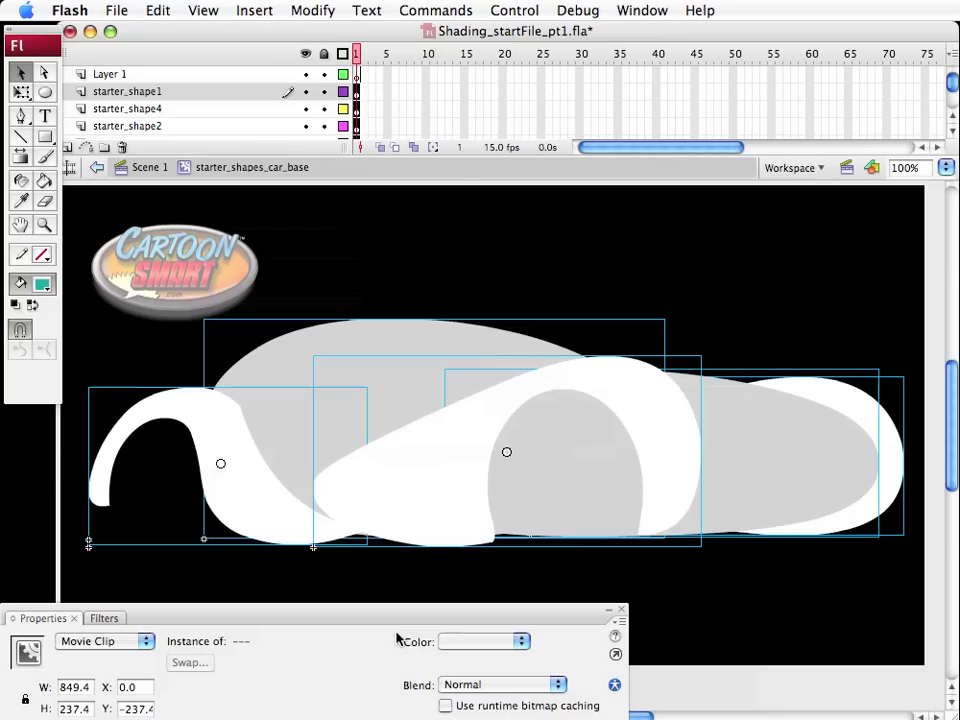
pyautogui.moveTo(458, 172); pyautogui.dragTo(456, 216)
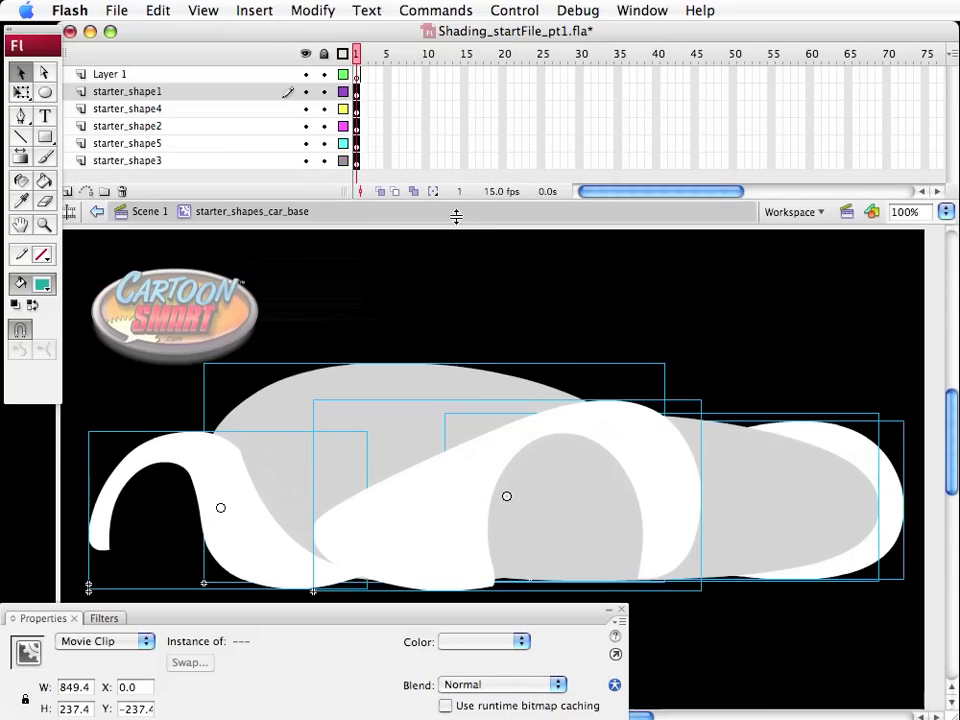
pyautogui.scroll(-2, 953, 439)
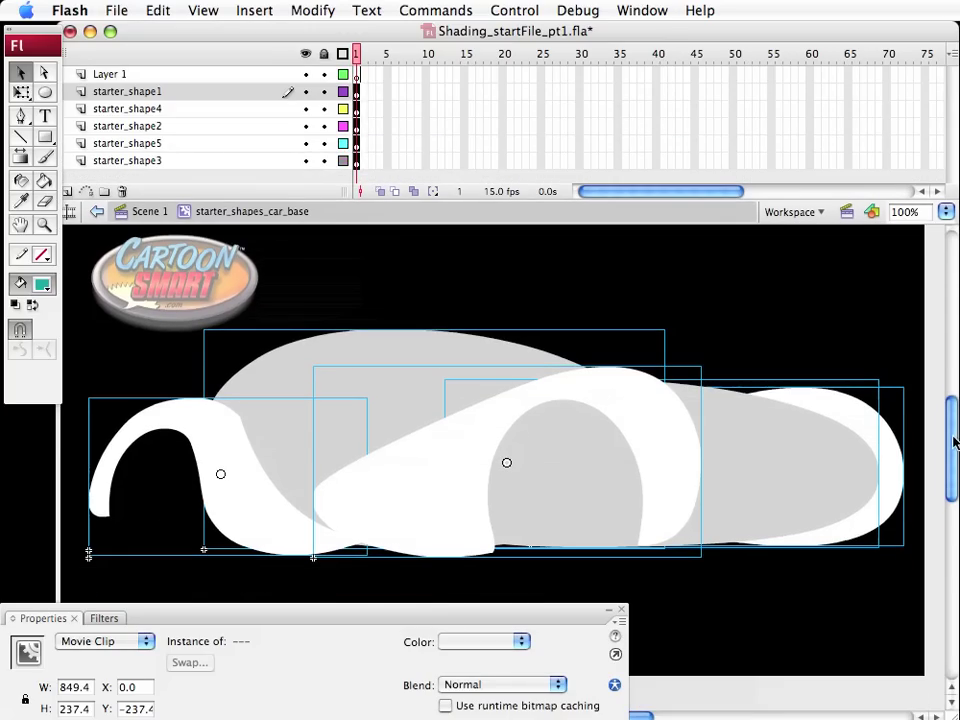
# Break apart all the selected car base symbols into editable shapes and deselect them
pyautogui.click(322, 10)
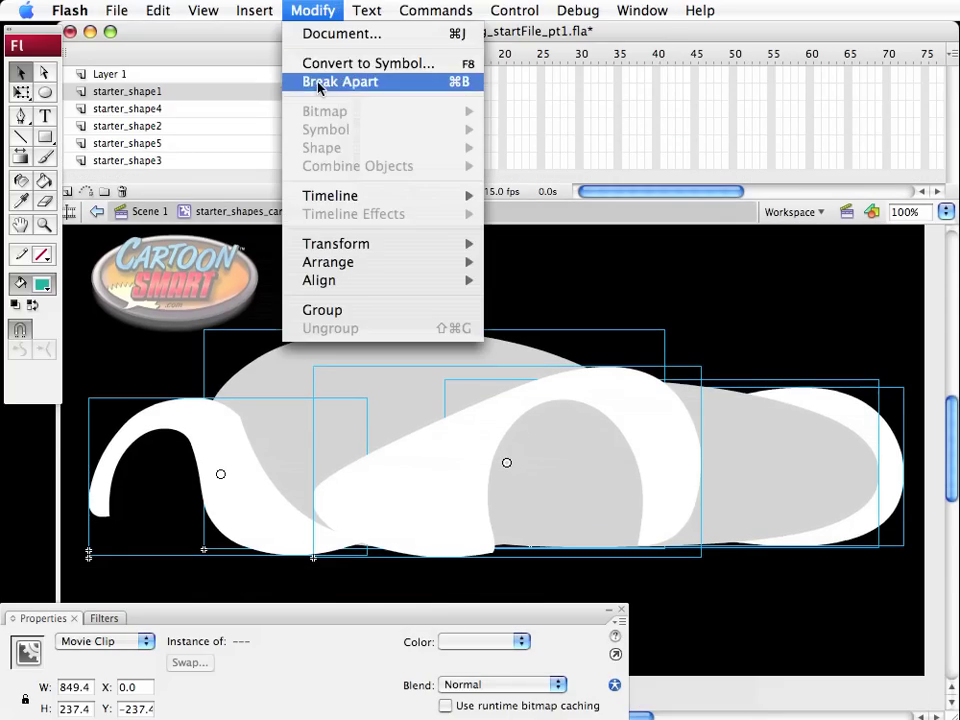
pyautogui.click(318, 84)
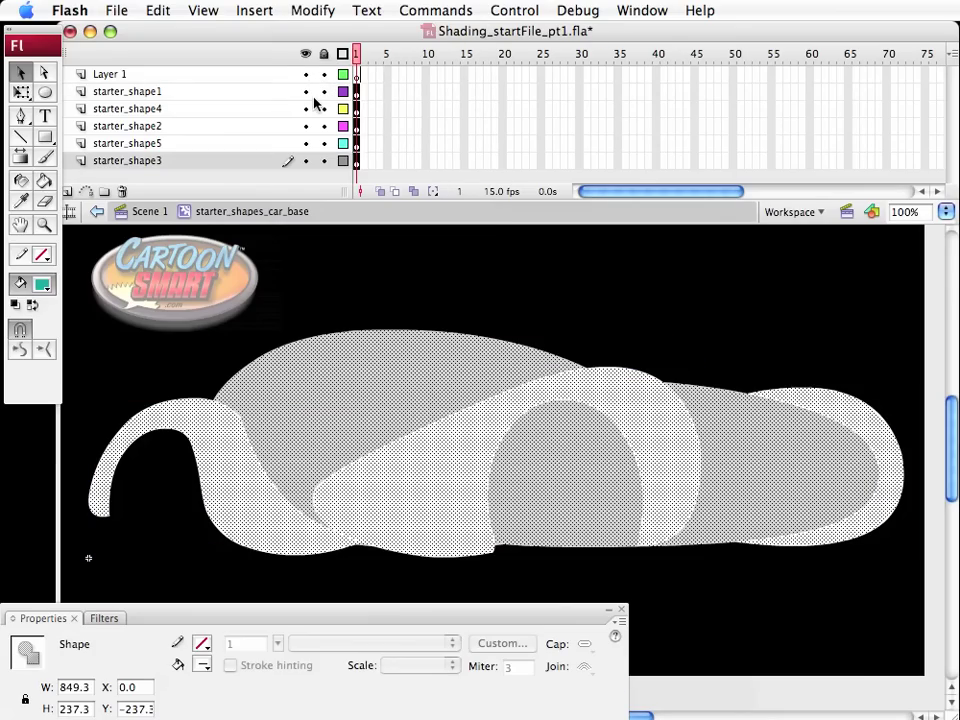
pyautogui.click(392, 253)
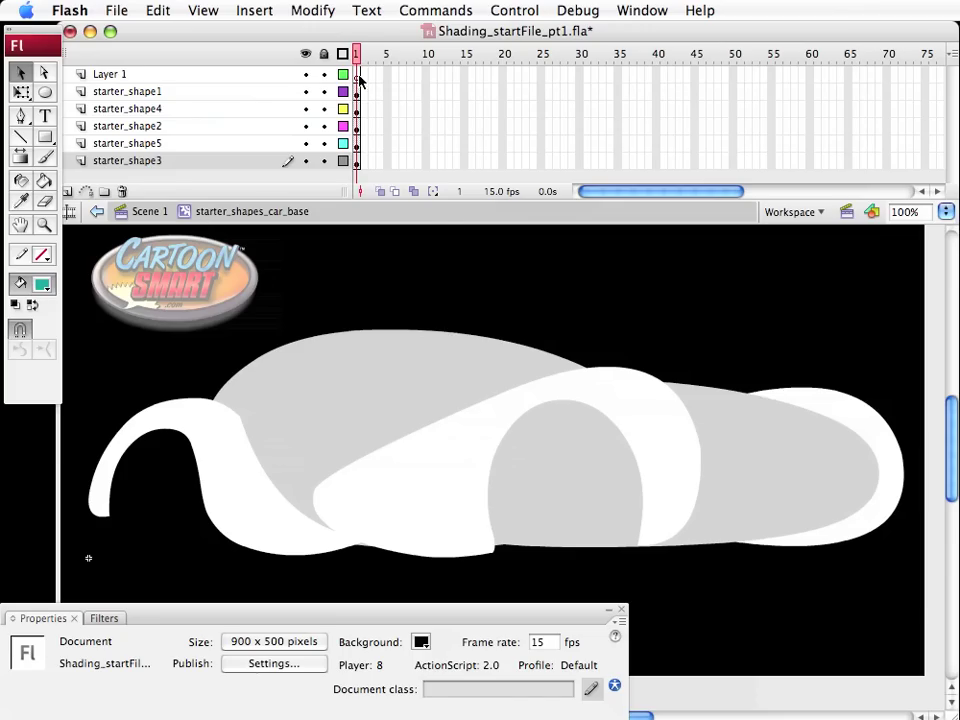
# Copy frame 1 of all the symbol's layers, then return to Scene 1 and delete the car base instance
pyautogui.moveTo(358, 79); pyautogui.dragTo(354, 175)
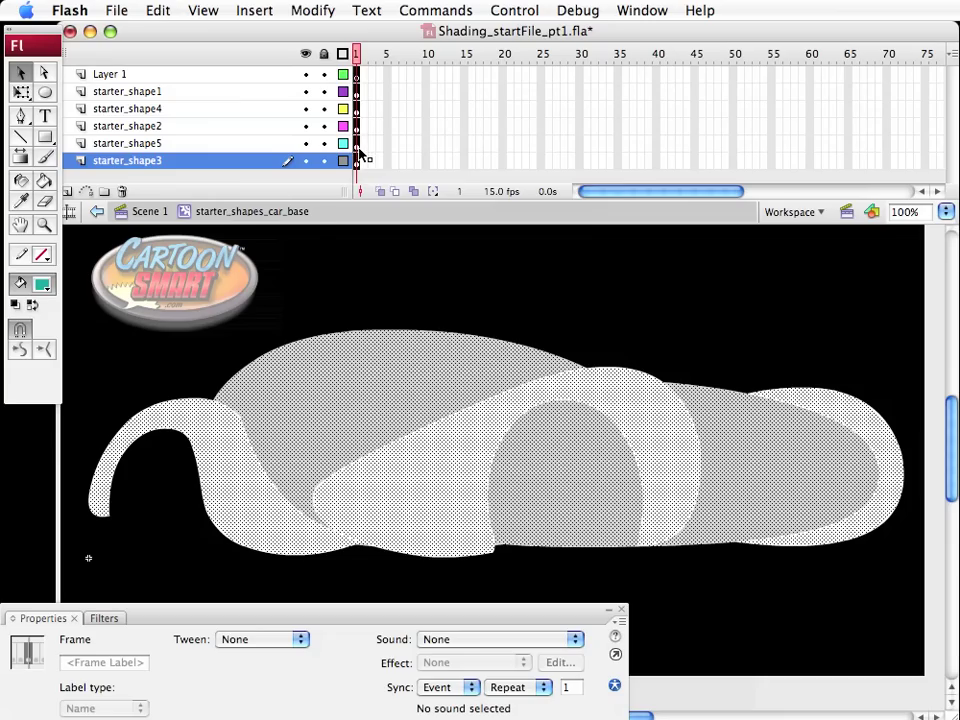
pyautogui.rightClick(358, 147)
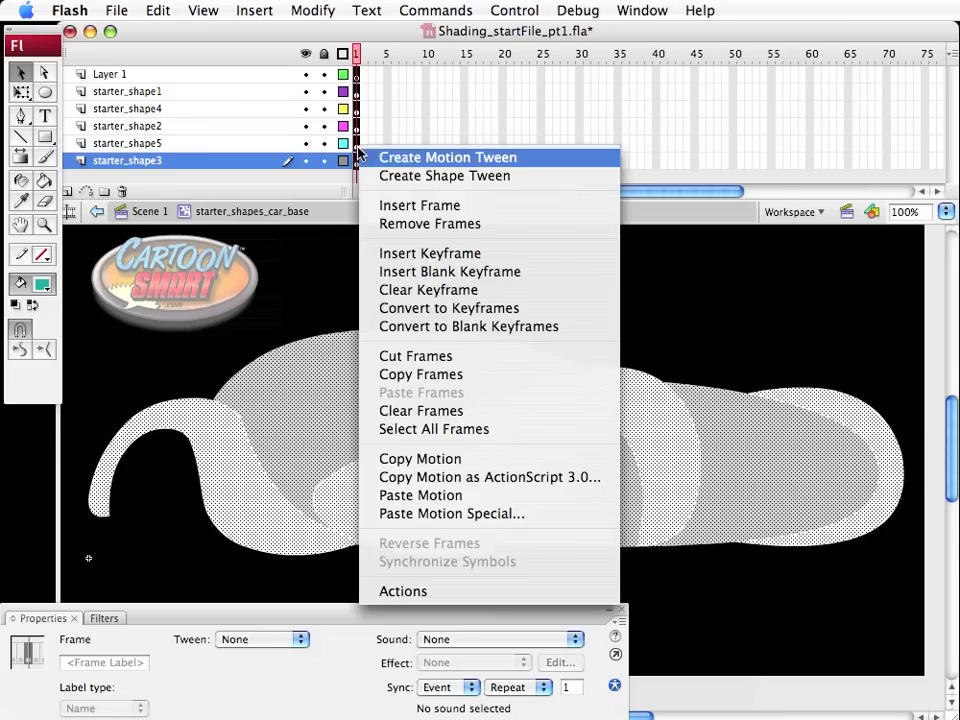
pyautogui.click(403, 375)
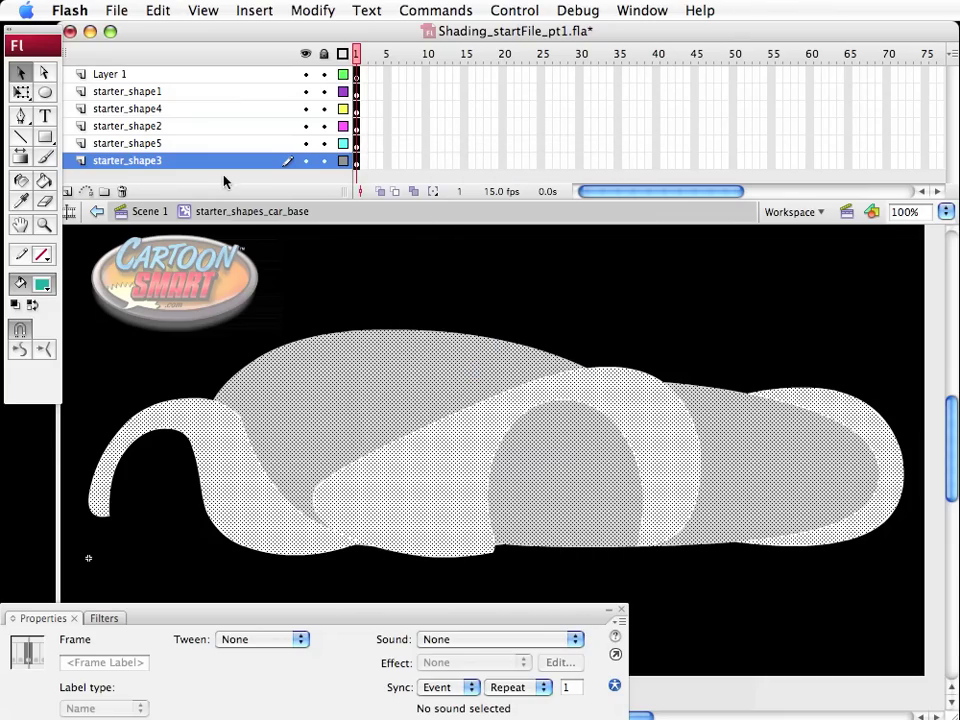
pyautogui.click(145, 214)
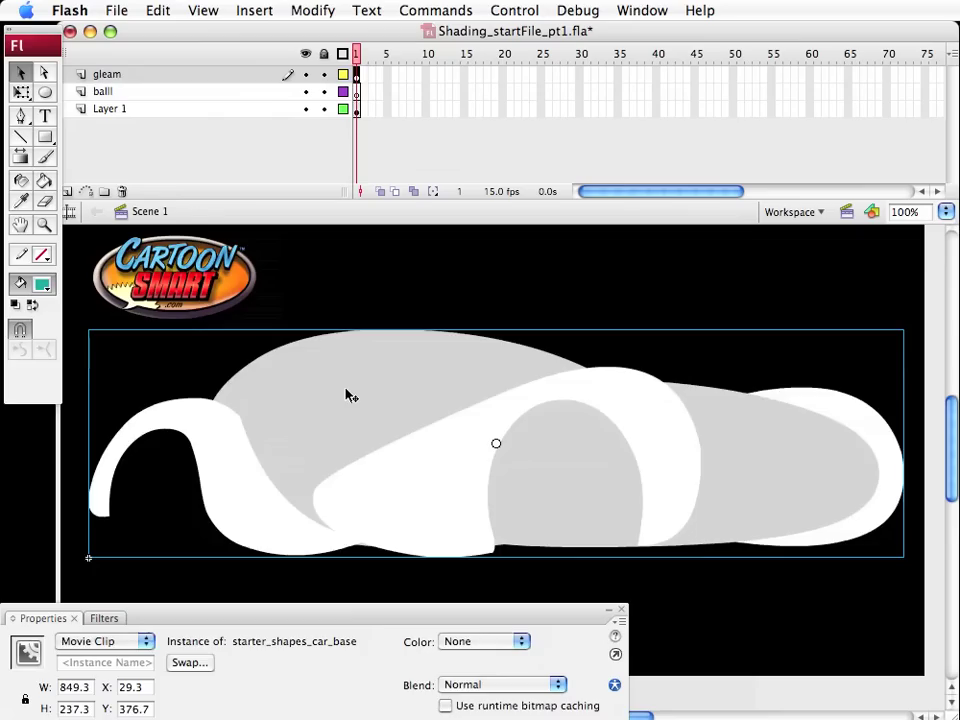
pyautogui.press('Delete')
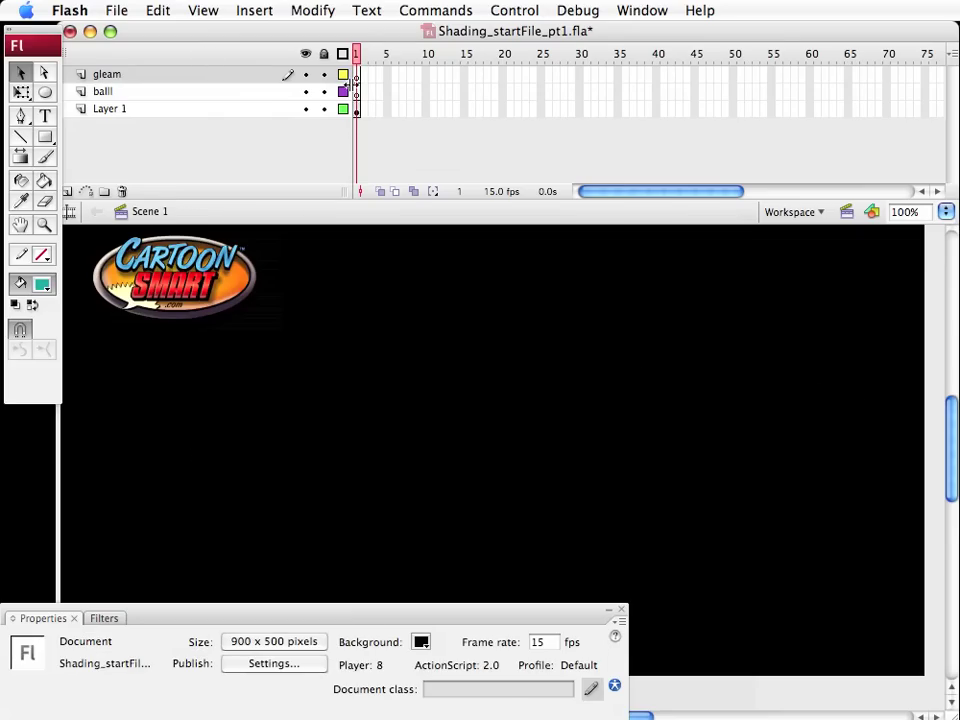
# Paste the copied frames at frame 1 of the balll layer and move the car shapes beneath the logo
pyautogui.click(357, 75)
pyautogui.click(358, 92)
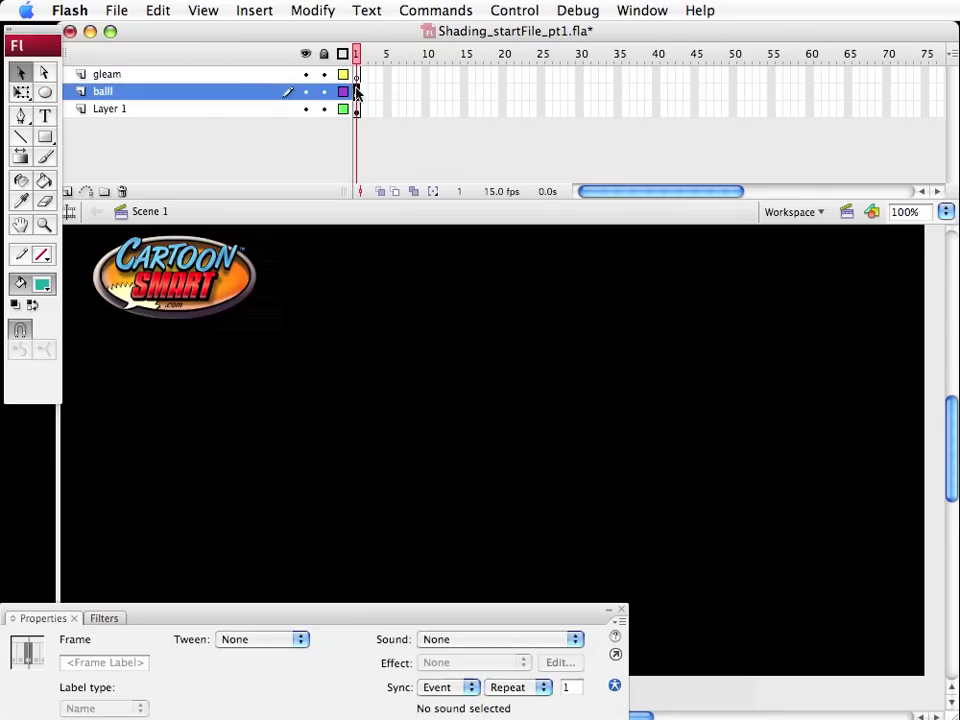
pyautogui.rightClick(357, 92)
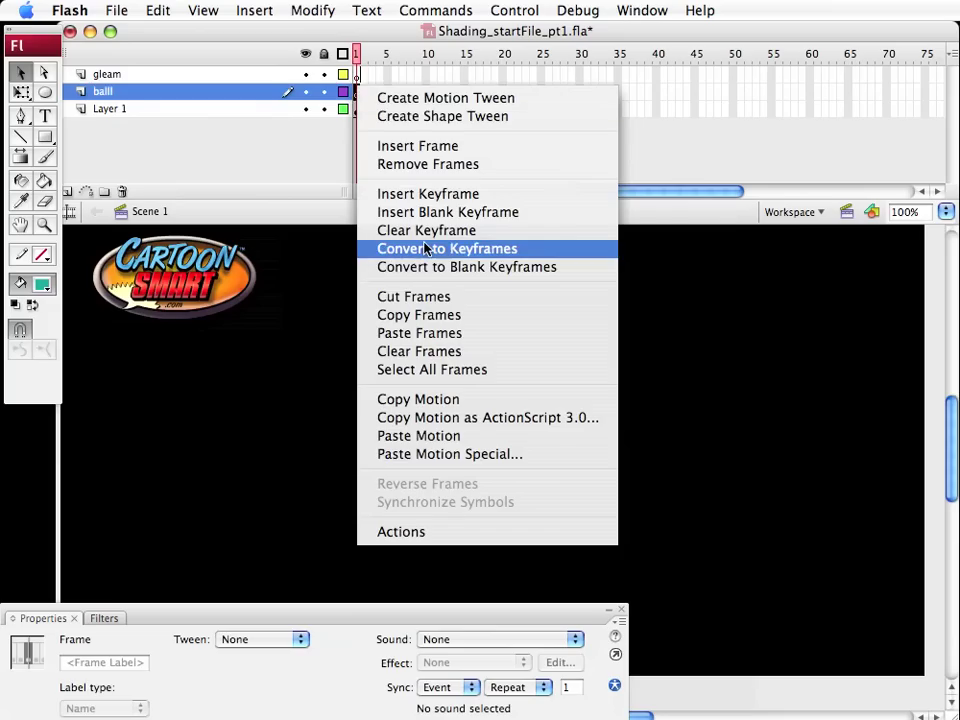
pyautogui.click(440, 334)
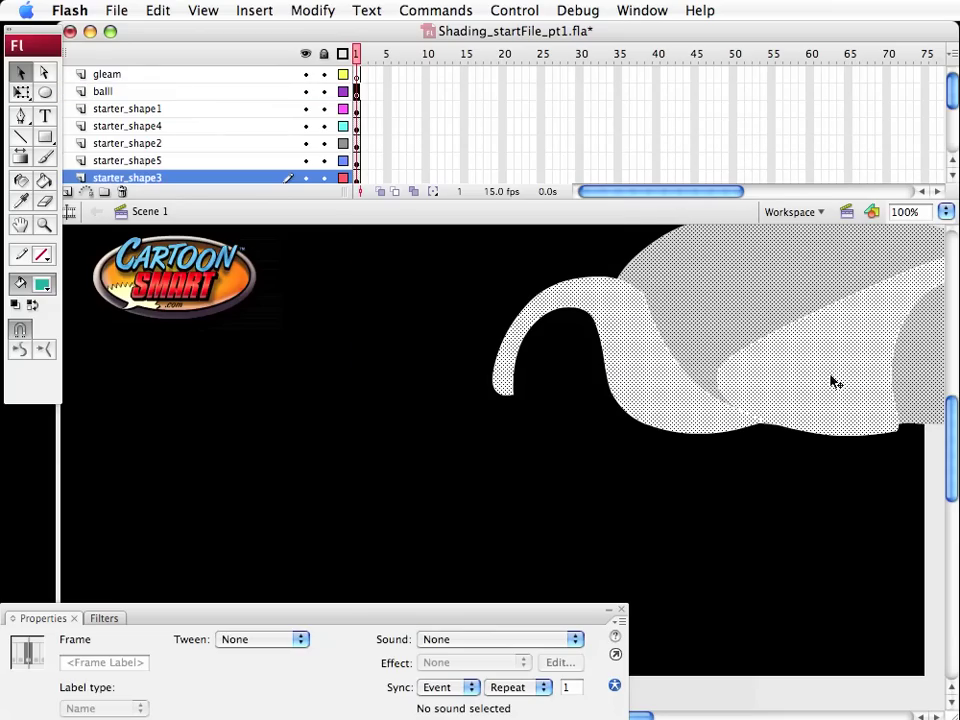
pyautogui.moveTo(885, 297); pyautogui.dragTo(460, 427)
pyautogui.click(528, 300)
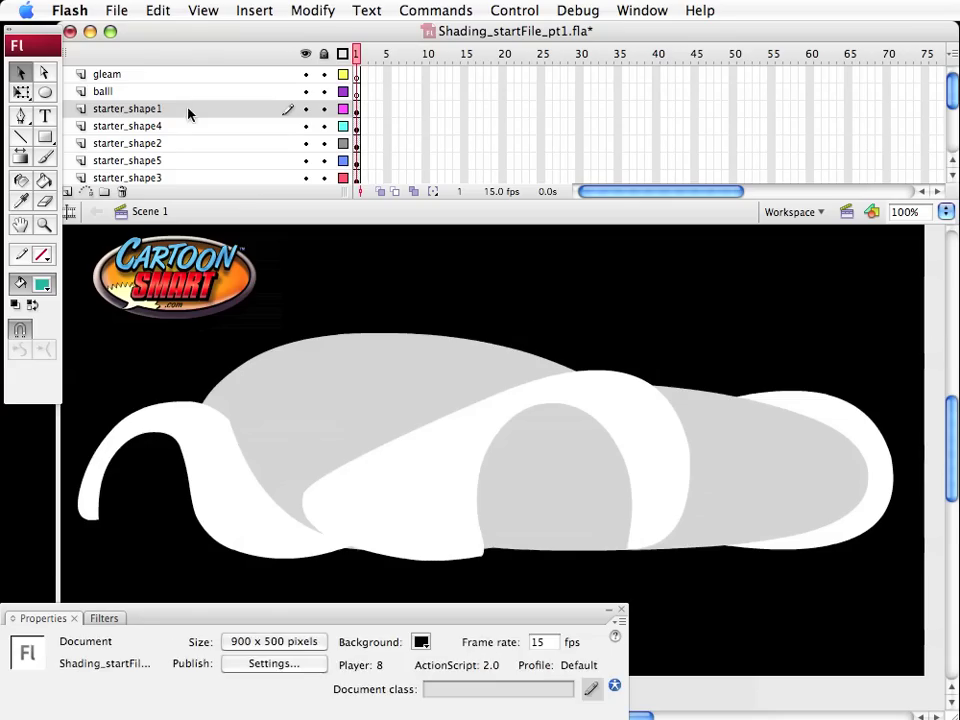
# Delete the empty balll and gleam layers from the main timeline
pyautogui.click(103, 91)
pyautogui.keyDown('shift'); pyautogui.click(107, 74); pyautogui.keyUp('shift')
pyautogui.click(122, 192)
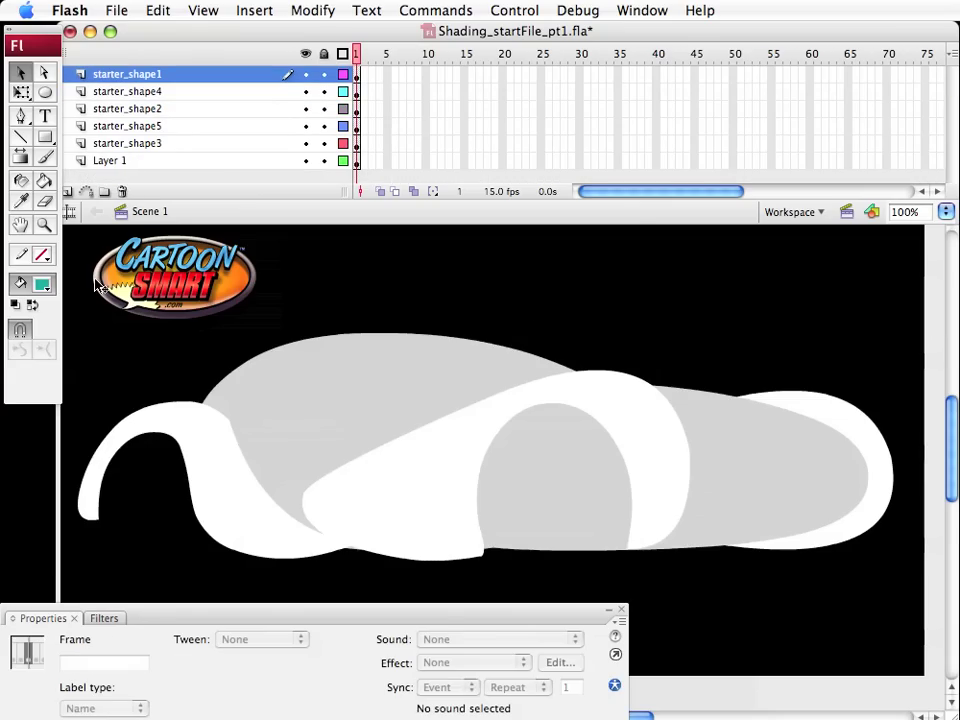
pyautogui.click(338, 295)
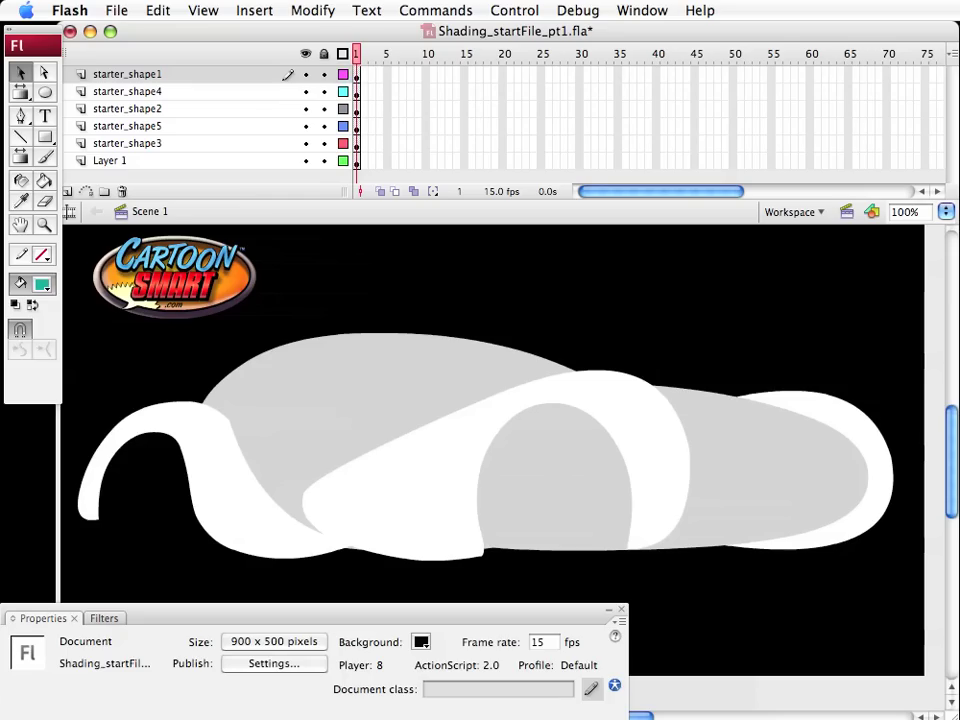
# Fill the starter_shape1 fender with the preset white-to-black radial gradient using the Paint Bucket
pyautogui.click(45, 183)
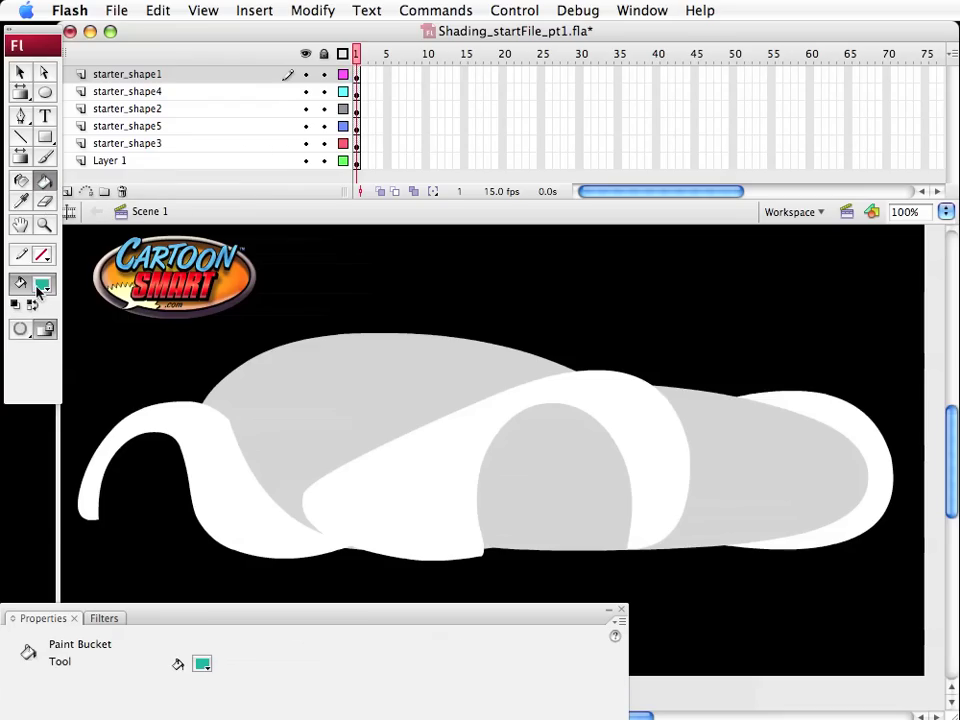
pyautogui.click(41, 286)
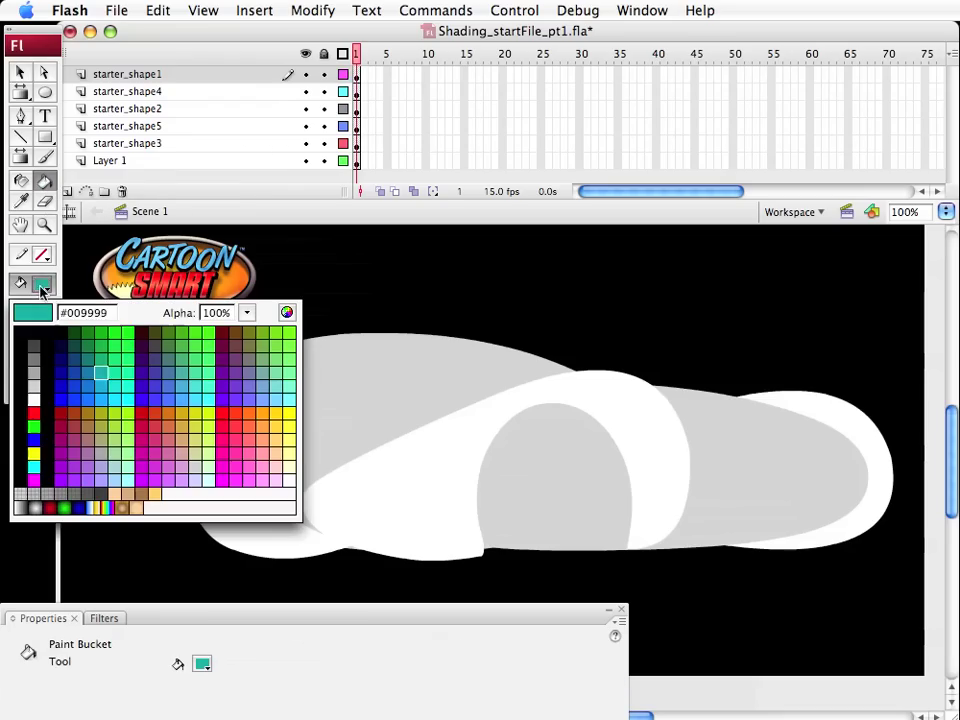
pyautogui.click(37, 506)
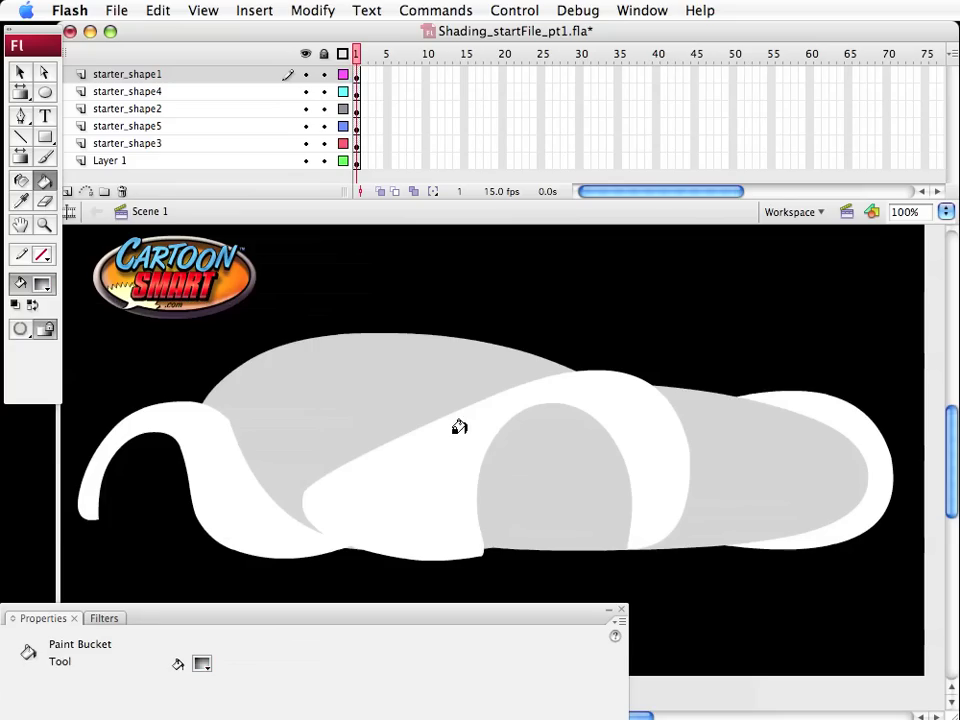
pyautogui.click(435, 447)
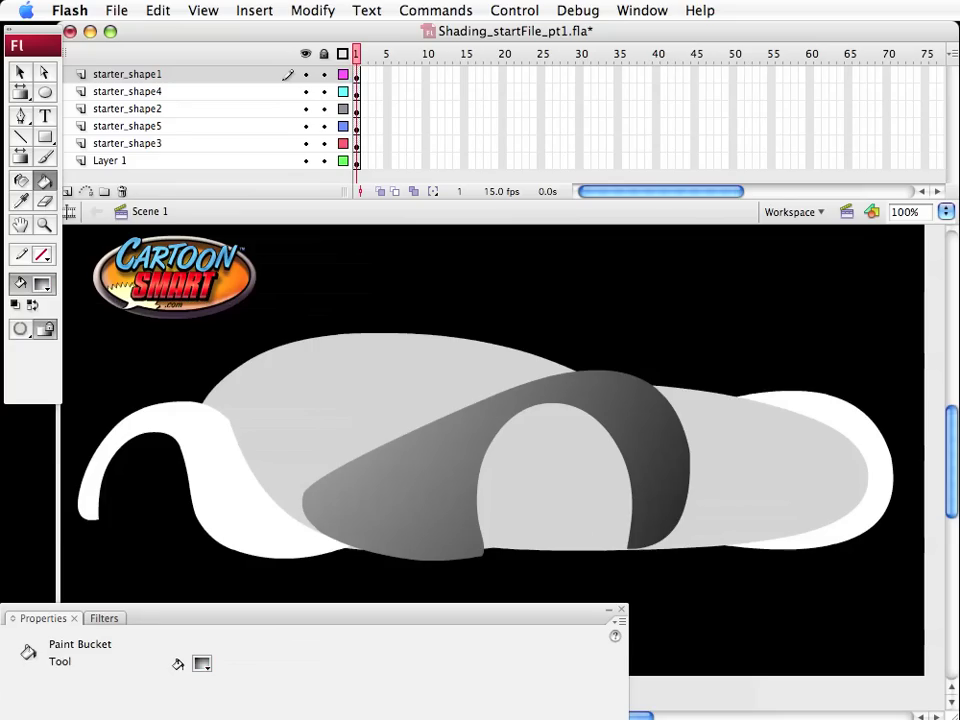
# Show the colour settings, turn off Lock Fill and refill the fender with the radial gradient centred ahead of the wheel arch
pyautogui.hotkey('shift', 'F9')
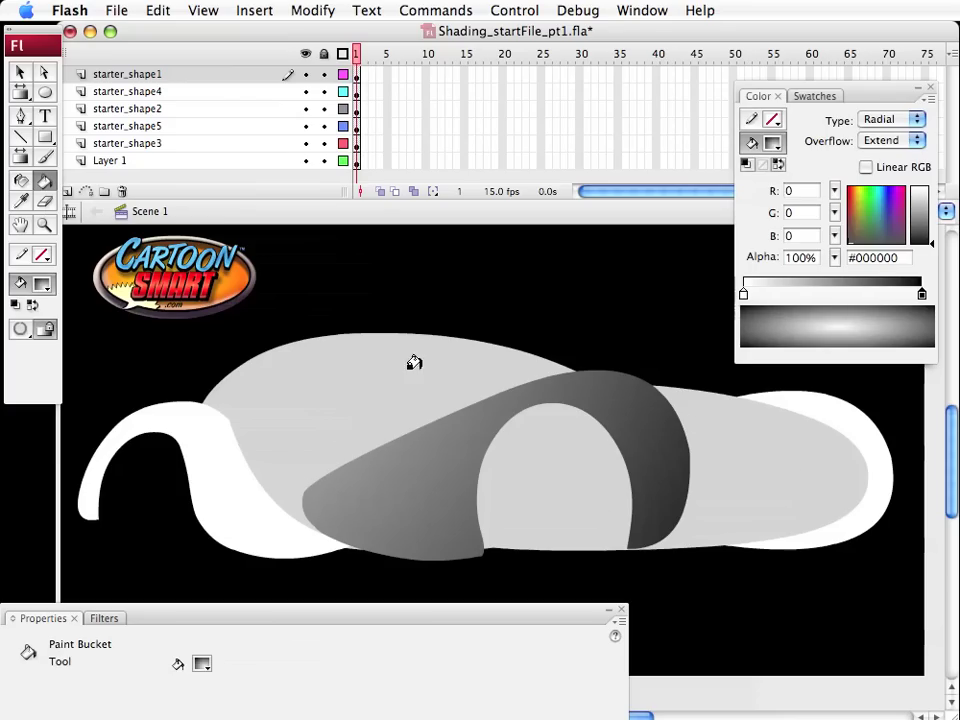
pyautogui.click(50, 334)
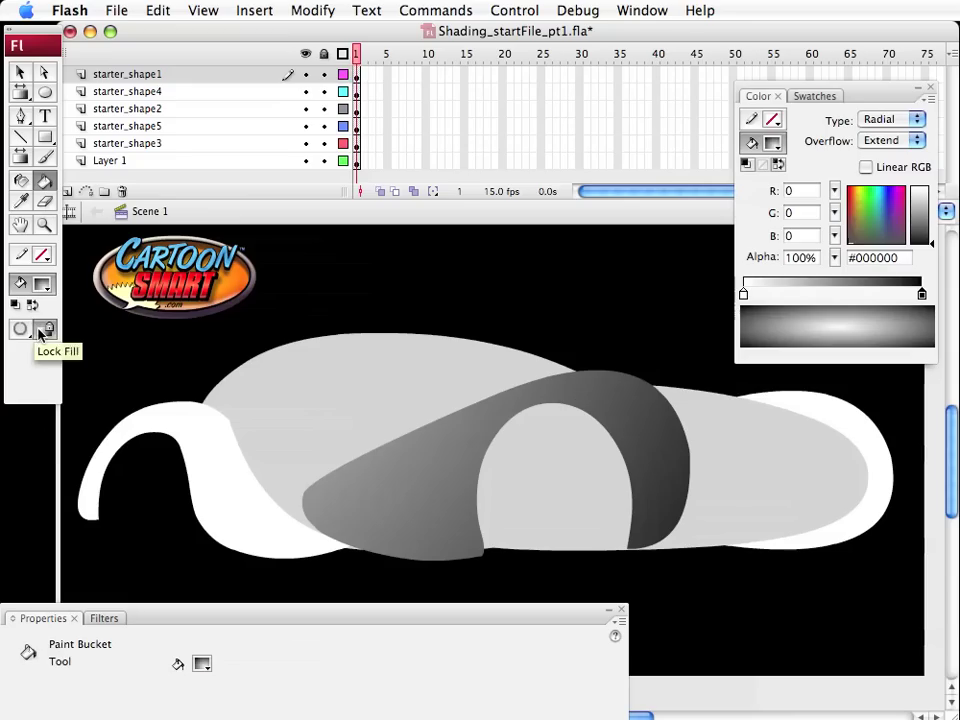
pyautogui.click(406, 444)
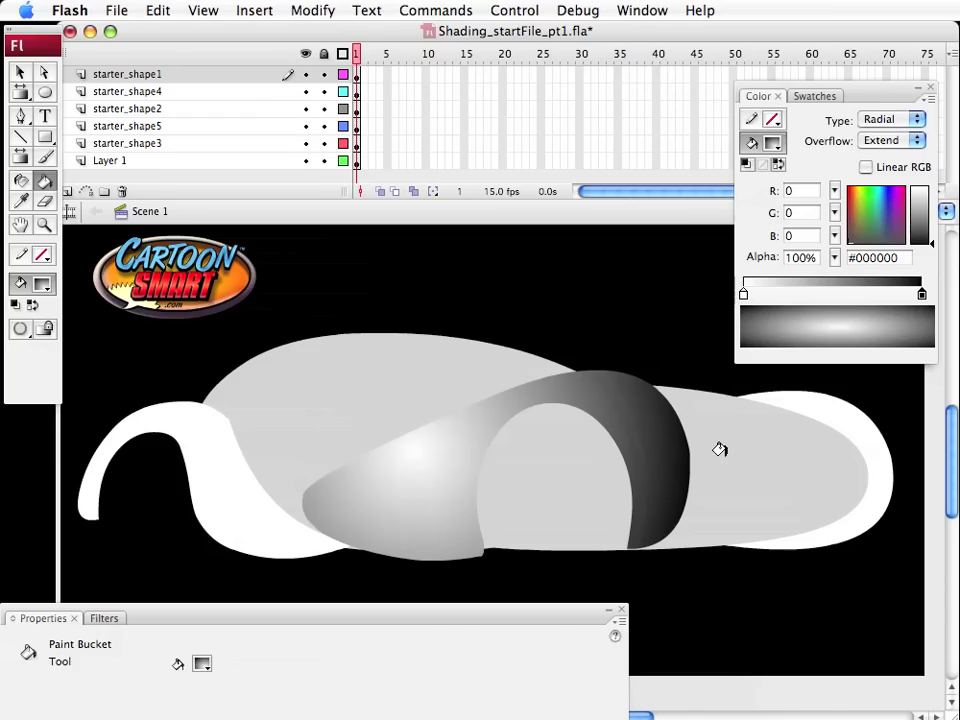
# Select the starter_shape1 fender's radial gradient with the Gradient Transform tool, tighten it and tilt it slightly upward past the wheel arch
pyautogui.press('v')
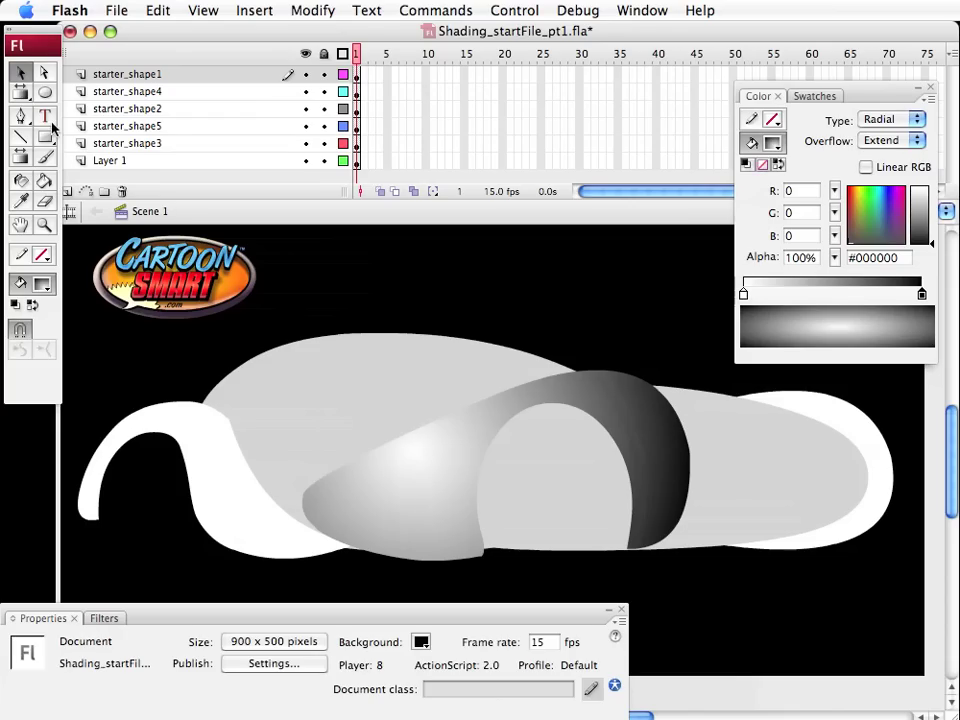
pyautogui.click(21, 92)
pyautogui.click(21, 94)
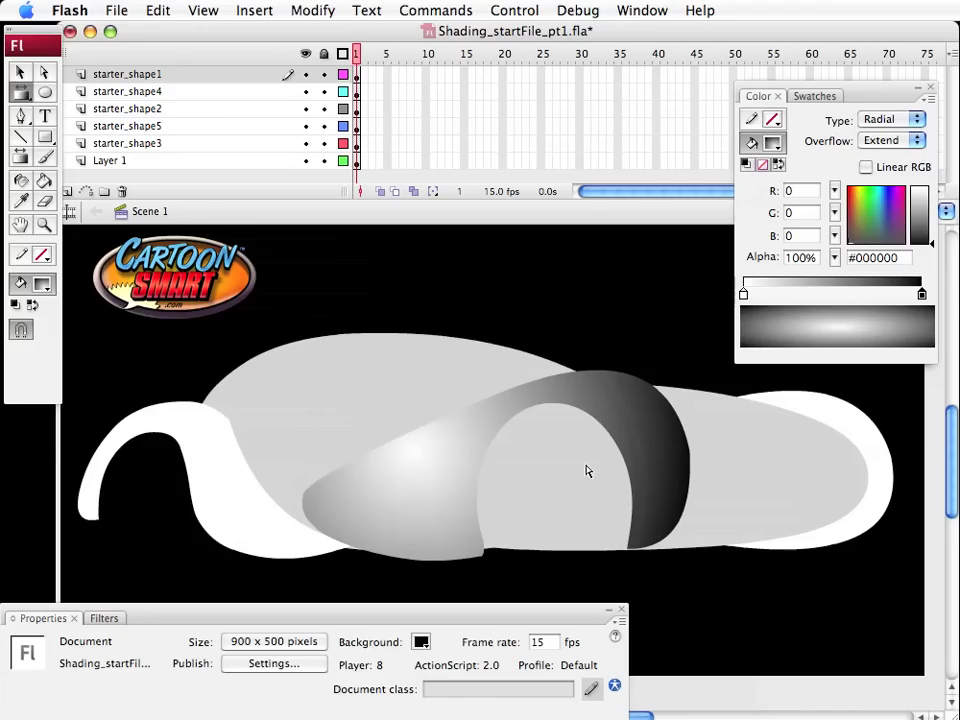
pyautogui.click(437, 486)
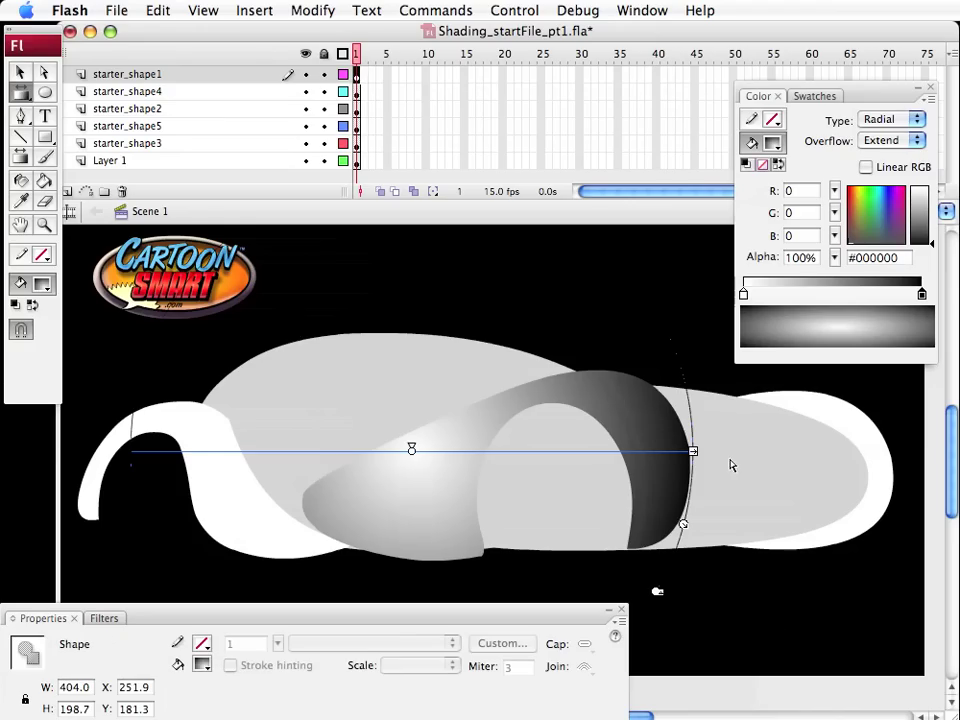
pyautogui.moveTo(694, 452); pyautogui.dragTo(840, 450)
pyautogui.moveTo(828, 527); pyautogui.dragTo(638, 478)
pyautogui.moveTo(634, 492); pyautogui.dragTo(631, 493)
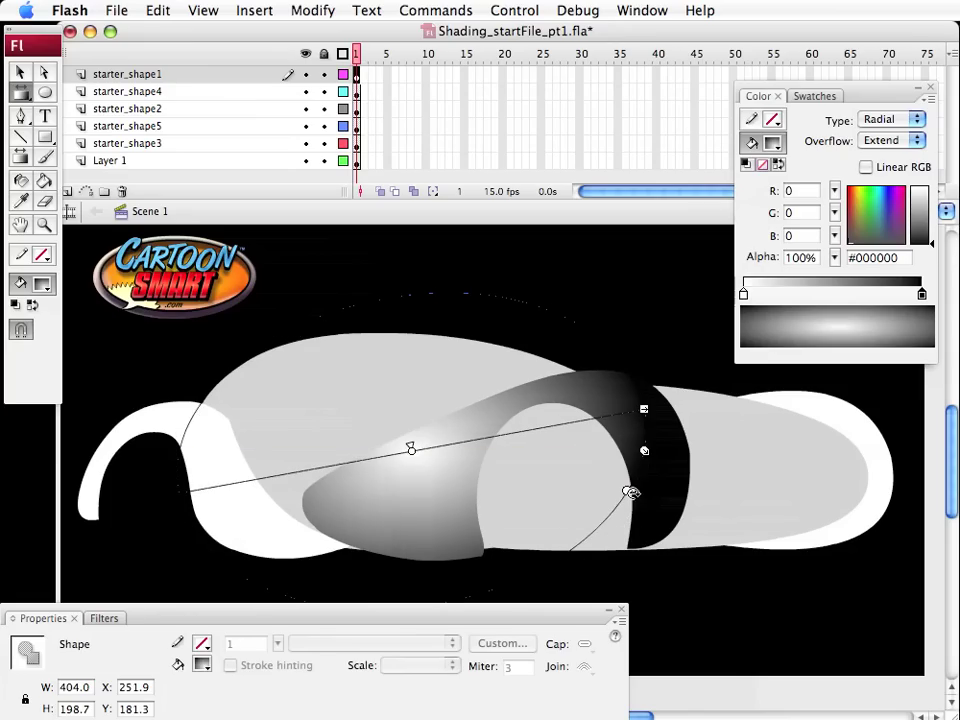
# Stretch the fender gradient into a long, flat ellipse reaching past the car's far end, and close the colour settings
pyautogui.moveTo(644, 411); pyautogui.dragTo(899, 350)
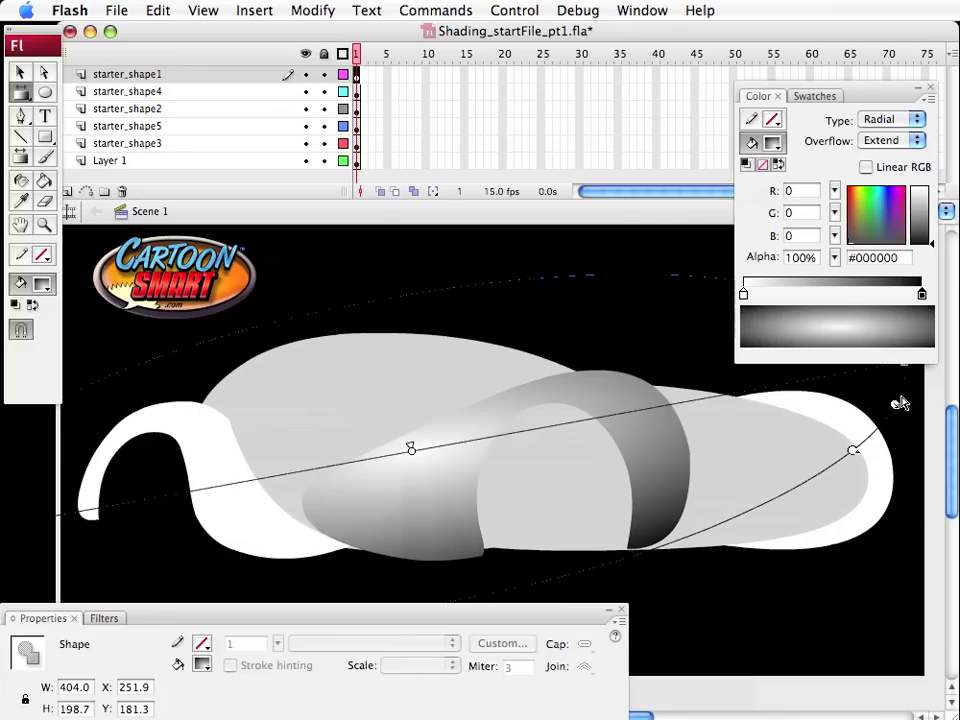
pyautogui.click(879, 96)
pyautogui.moveTo(894, 402); pyautogui.dragTo(947, 350)
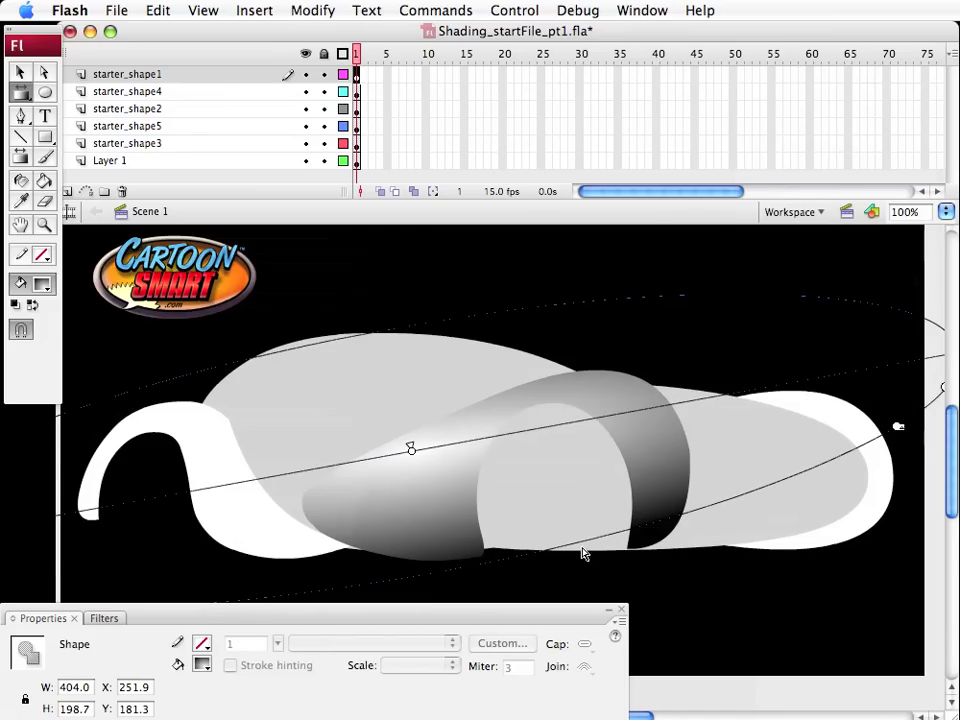
# With the whole gradient outline in view, move the starter_shape1 gradient's centre slightly toward the wheel arch
pyautogui.click(44, 225)
pyautogui.keyDown('alt'); pyautogui.click(513, 484); pyautogui.keyUp('alt')
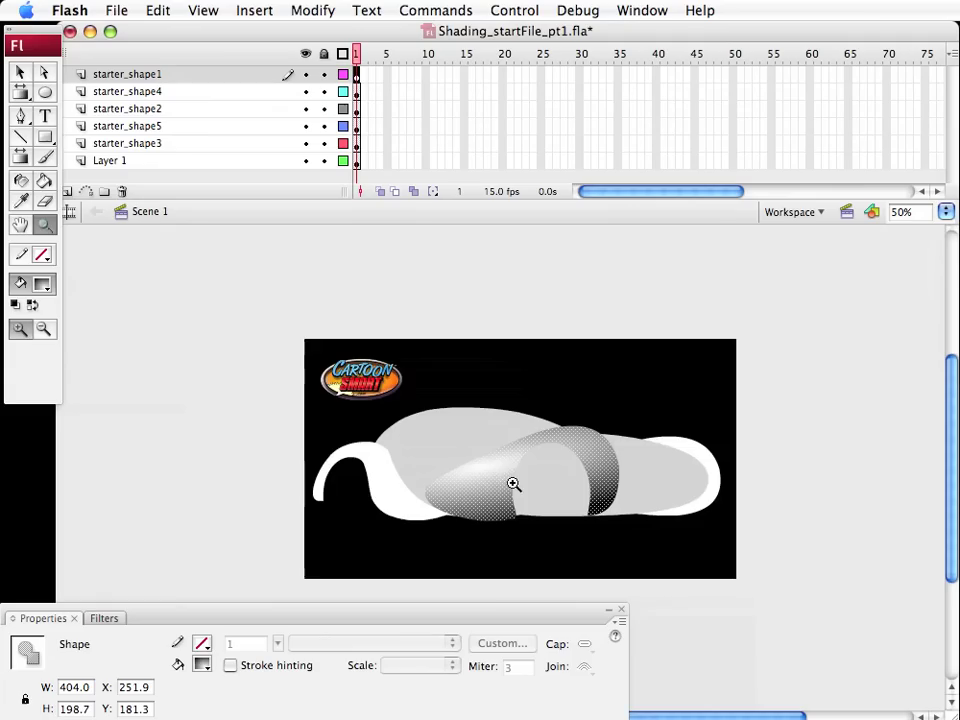
pyautogui.moveTo(283, 324); pyautogui.dragTo(756, 634)
pyautogui.moveTo(590, 457); pyautogui.dragTo(675, 523)
pyautogui.moveTo(139, 257)
pyautogui.mouseDown()
pyautogui.moveTo(197, 300)
pyautogui.moveTo(636, 533)
pyautogui.mouseUp()
pyautogui.press('v')
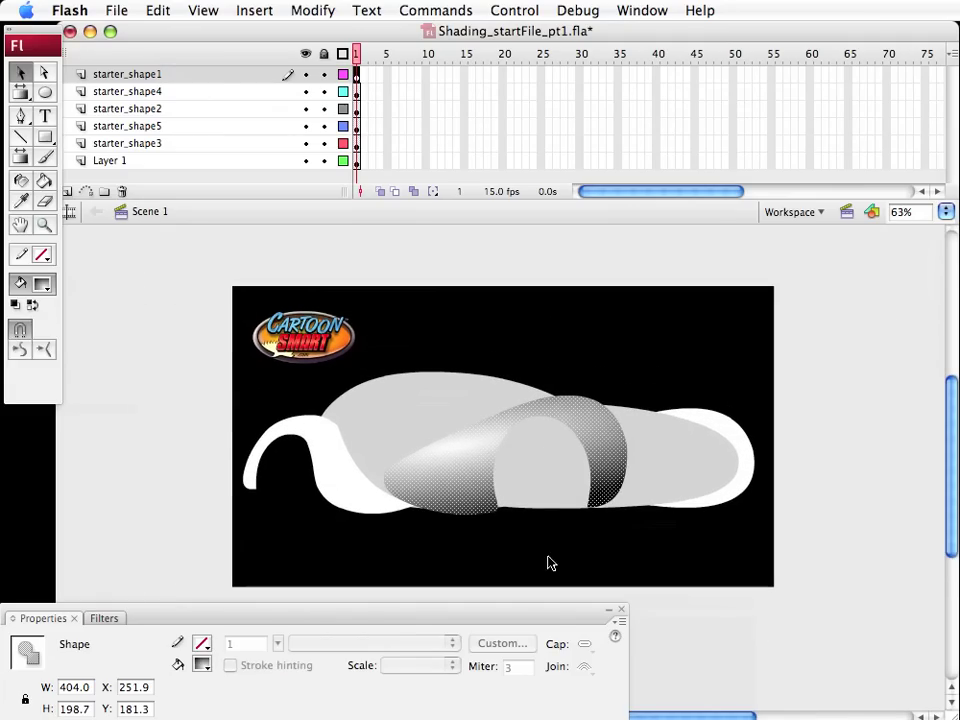
pyautogui.click(201, 433)
pyautogui.press('f')
pyautogui.click(490, 500)
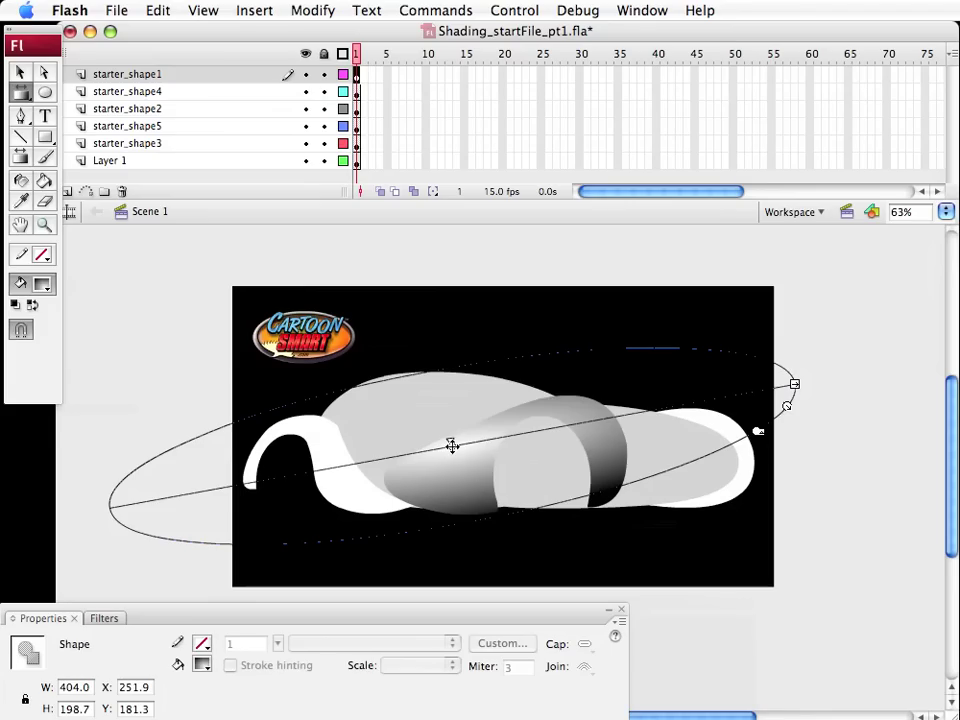
pyautogui.moveTo(452, 446); pyautogui.dragTo(471, 443)
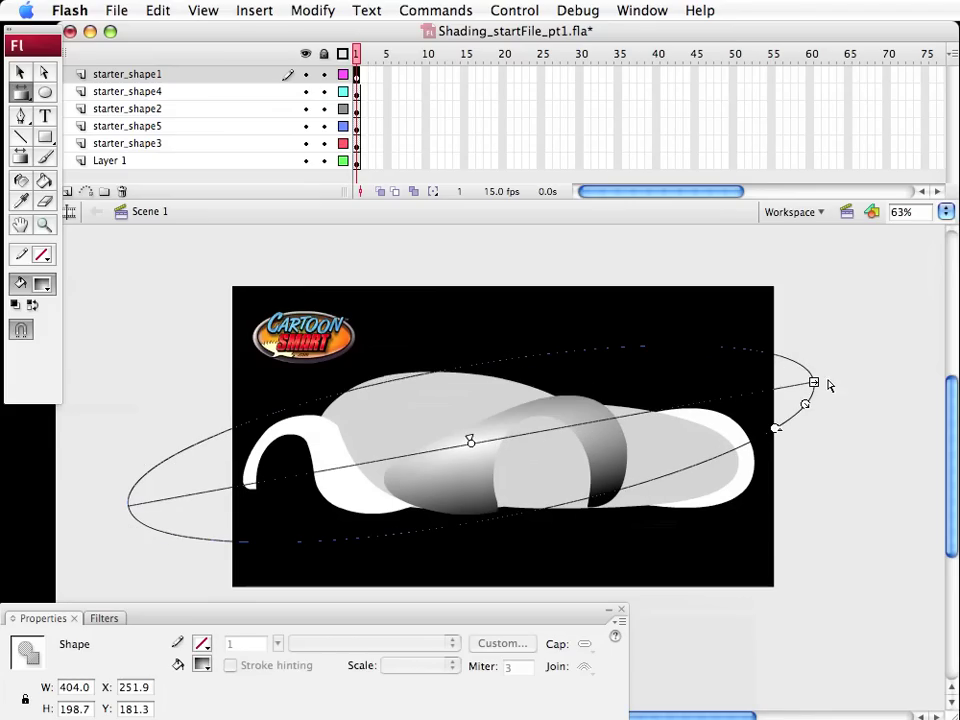
# Scale the starter_shape1 gradient down, tilt it slightly more and nudge its highlight closer to the wheel arch
pyautogui.moveTo(814, 382); pyautogui.dragTo(732, 436)
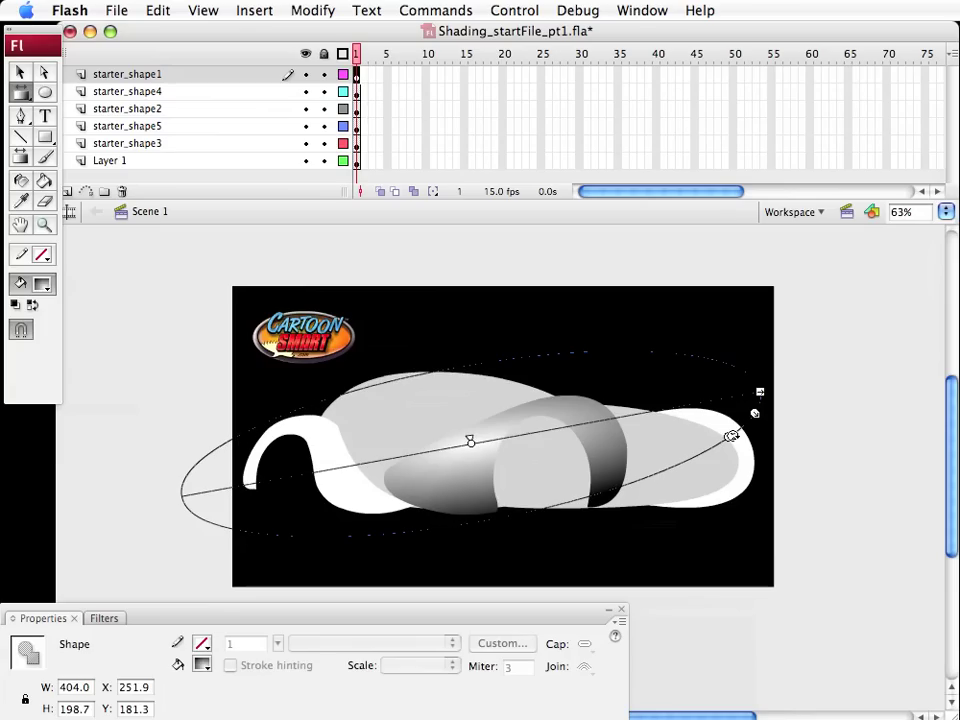
pyautogui.moveTo(470, 443); pyautogui.dragTo(471, 443)
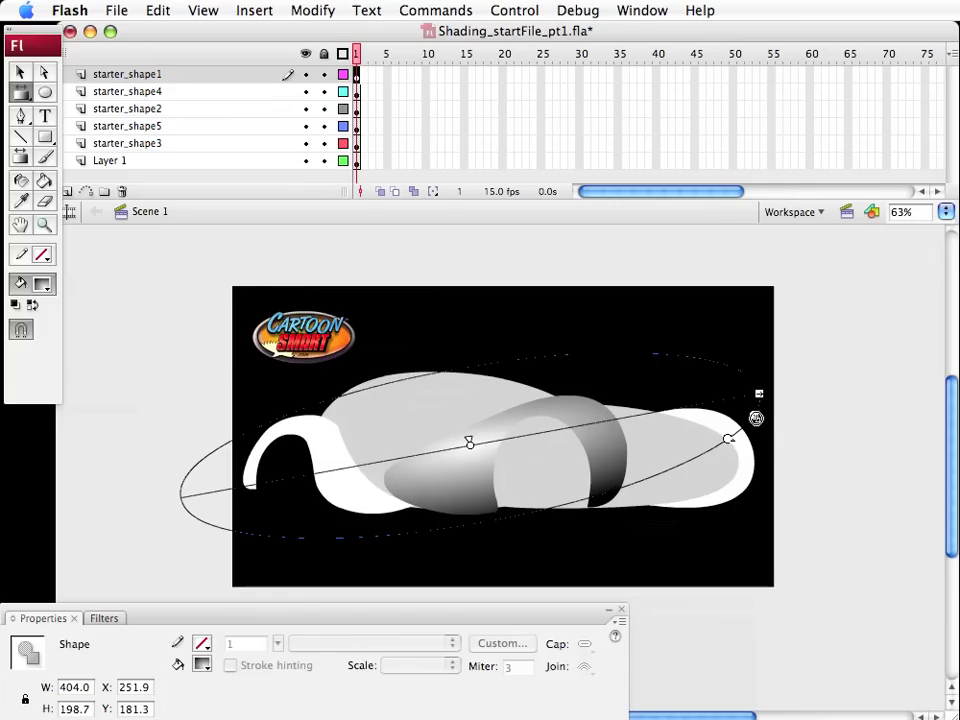
pyautogui.moveTo(755, 417)
pyautogui.mouseDown()
pyautogui.moveTo(737, 410)
pyautogui.moveTo(710, 432)
pyautogui.mouseUp()
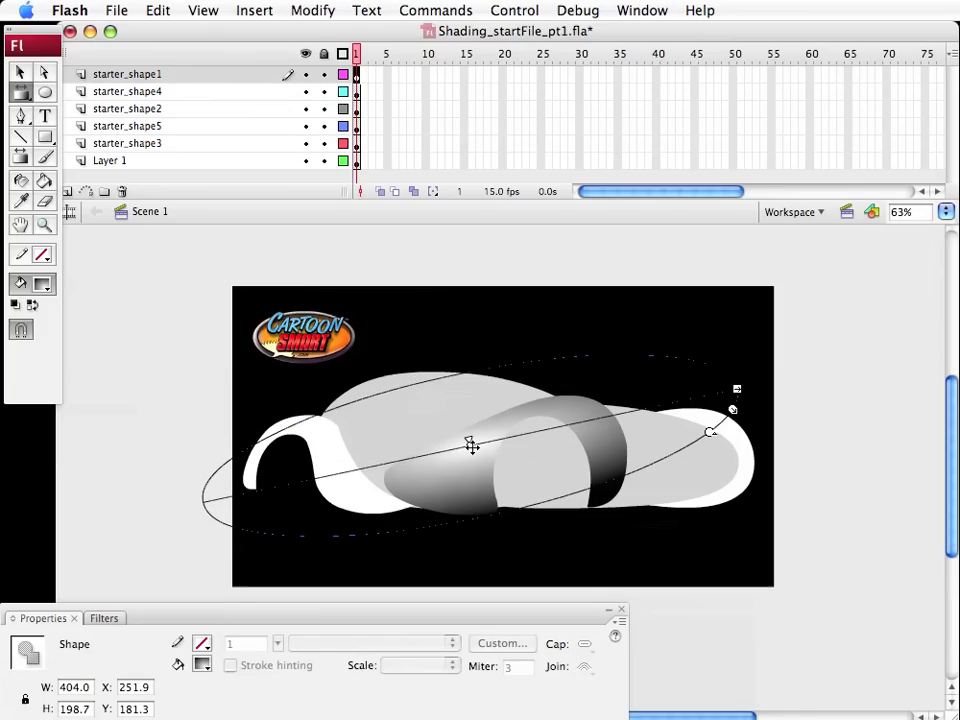
pyautogui.moveTo(470, 446); pyautogui.dragTo(481, 446)
pyautogui.click(782, 570)
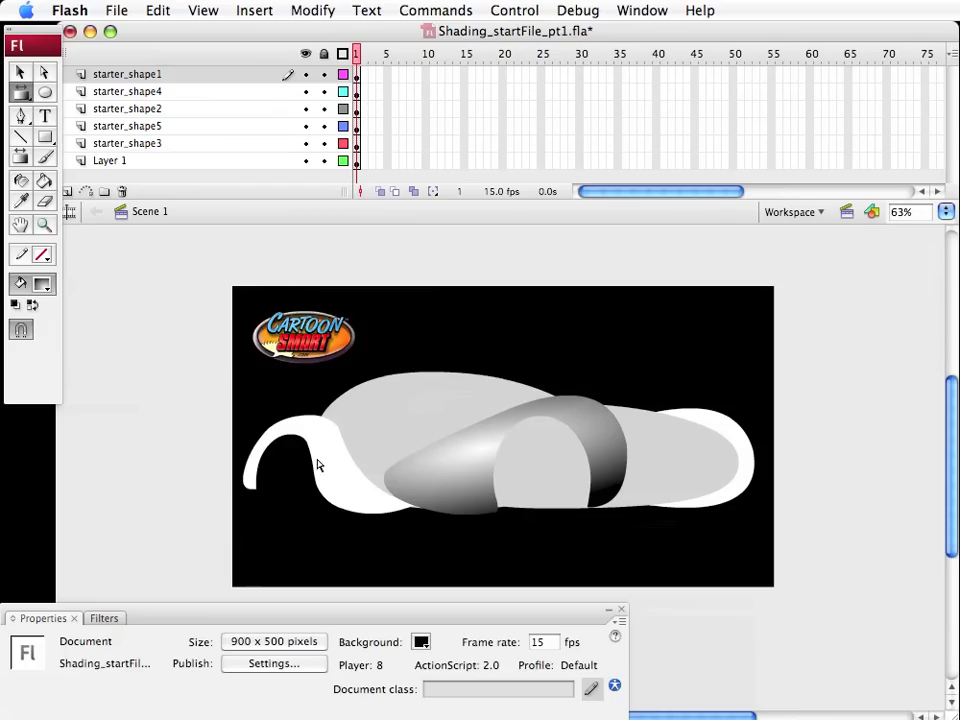
# Fill the starter_shape4 fender with the radial gradient, enlarge the gradient slightly and shift its highlight down toward the fender's thick part
pyautogui.click(44, 182)
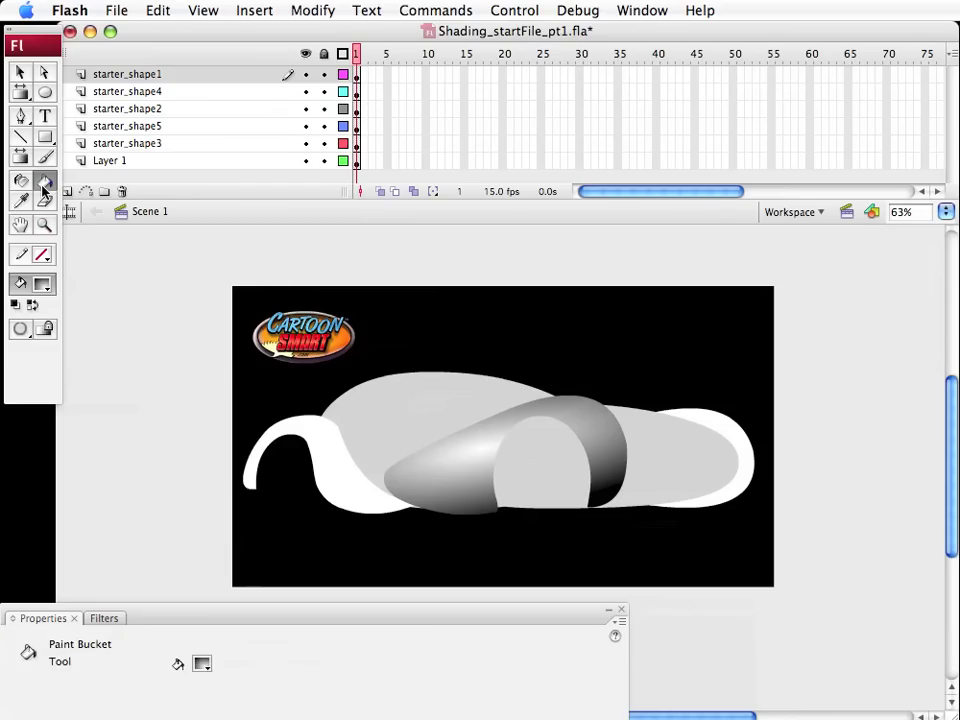
pyautogui.click(329, 454)
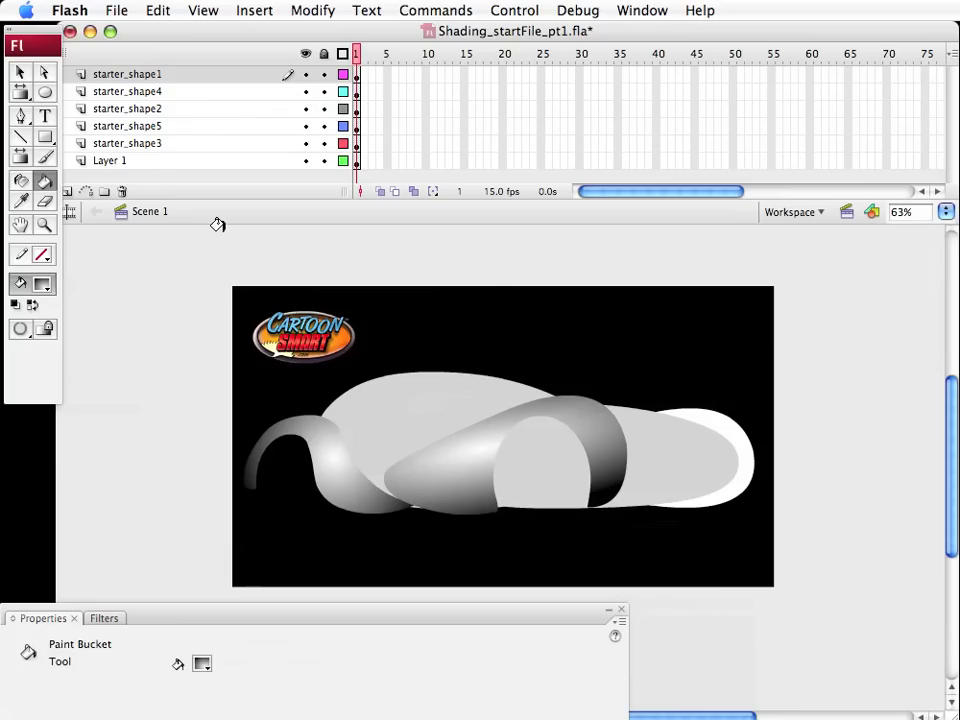
pyautogui.click(20, 91)
pyautogui.click(332, 437)
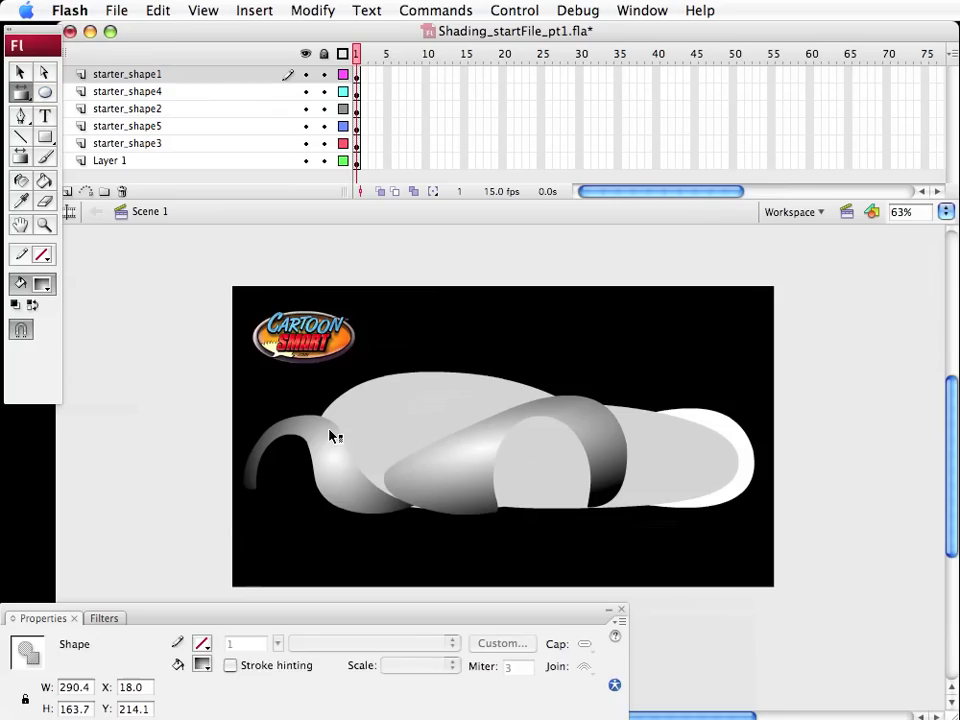
pyautogui.click(386, 489)
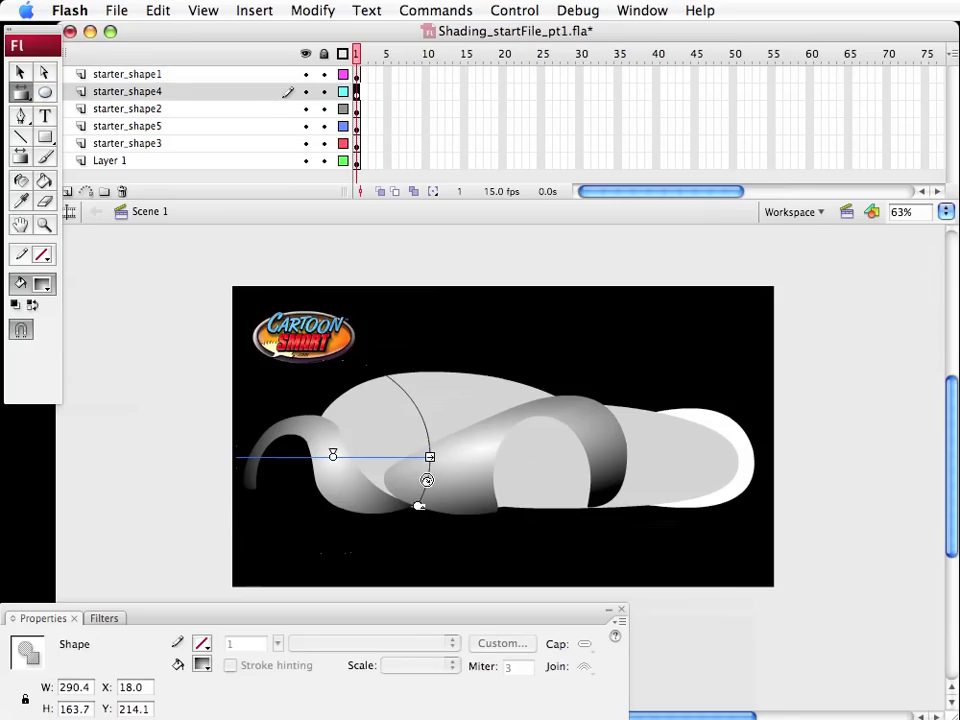
pyautogui.moveTo(427, 480); pyautogui.dragTo(450, 486)
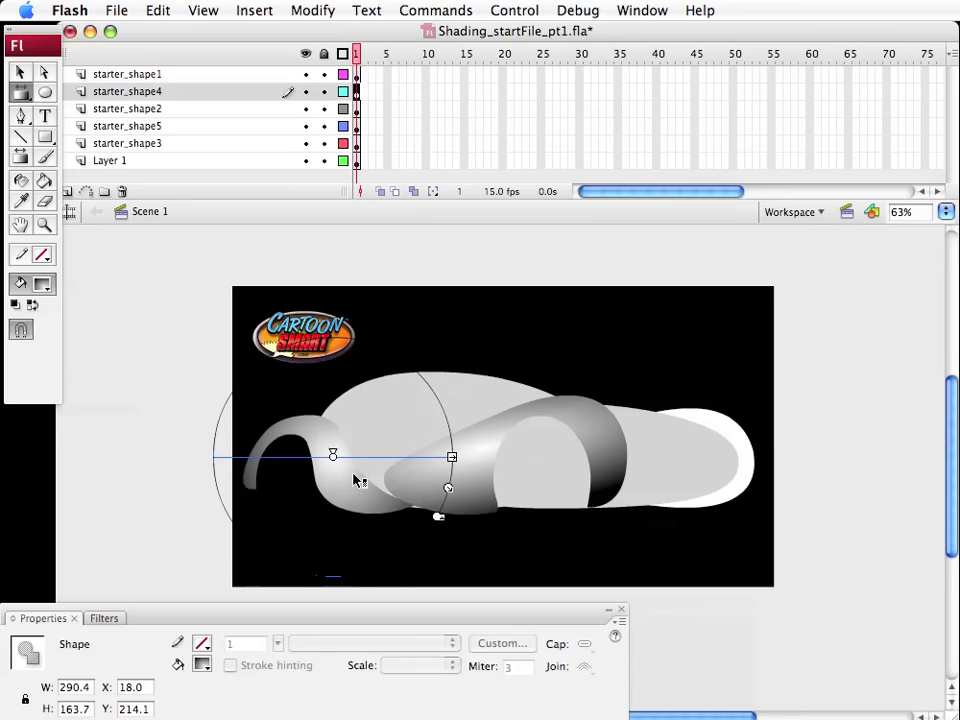
pyautogui.moveTo(332, 455); pyautogui.dragTo(345, 468)
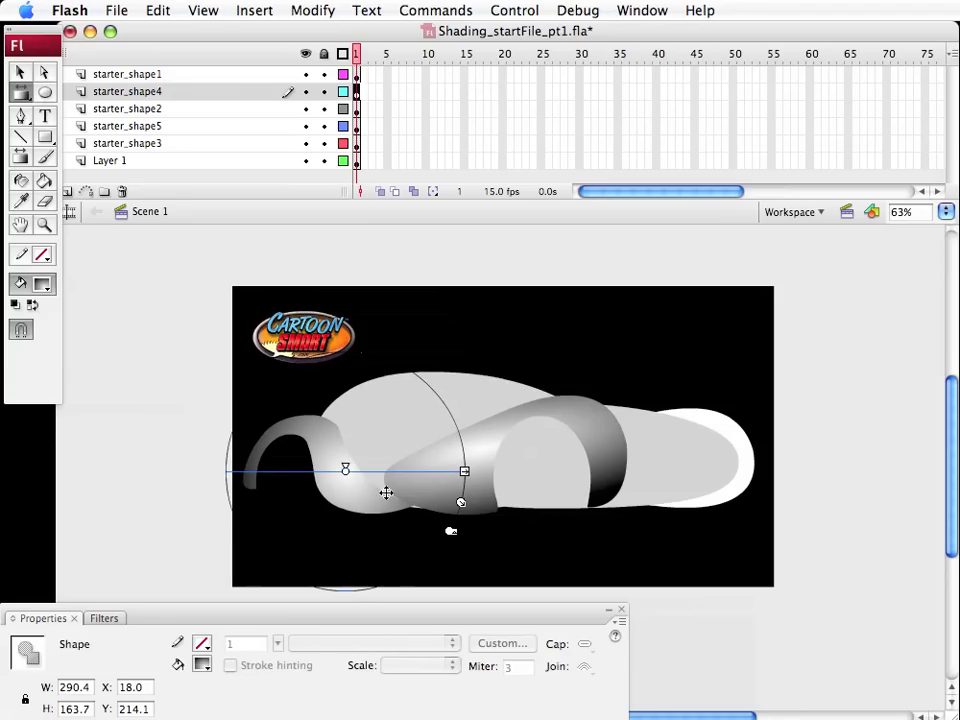
pyautogui.moveTo(460, 501); pyautogui.dragTo(448, 498)
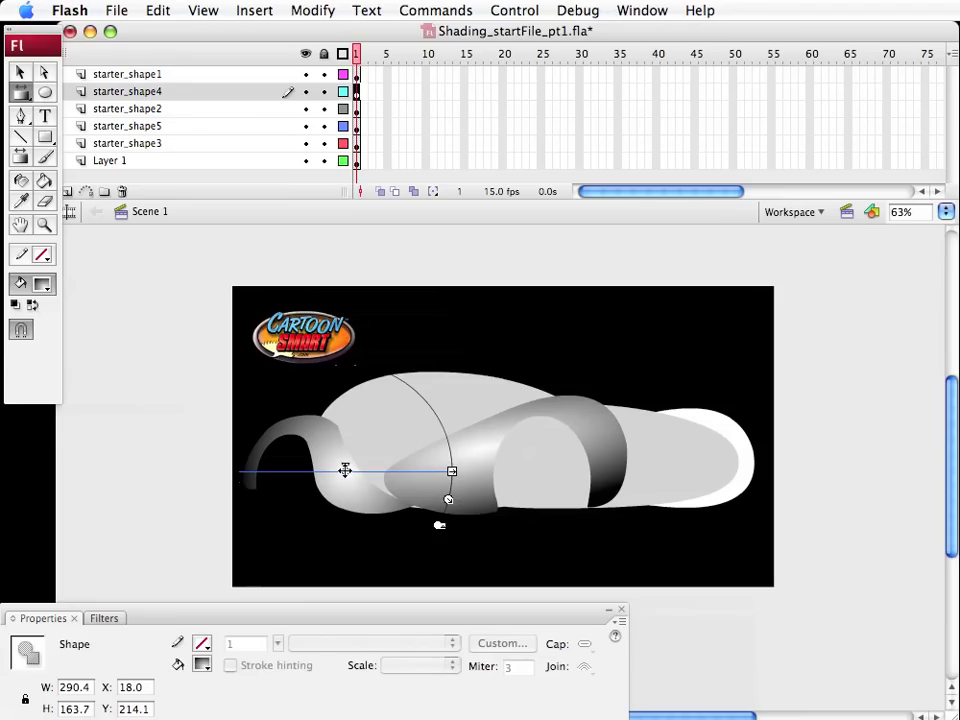
pyautogui.moveTo(345, 469); pyautogui.dragTo(342, 466)
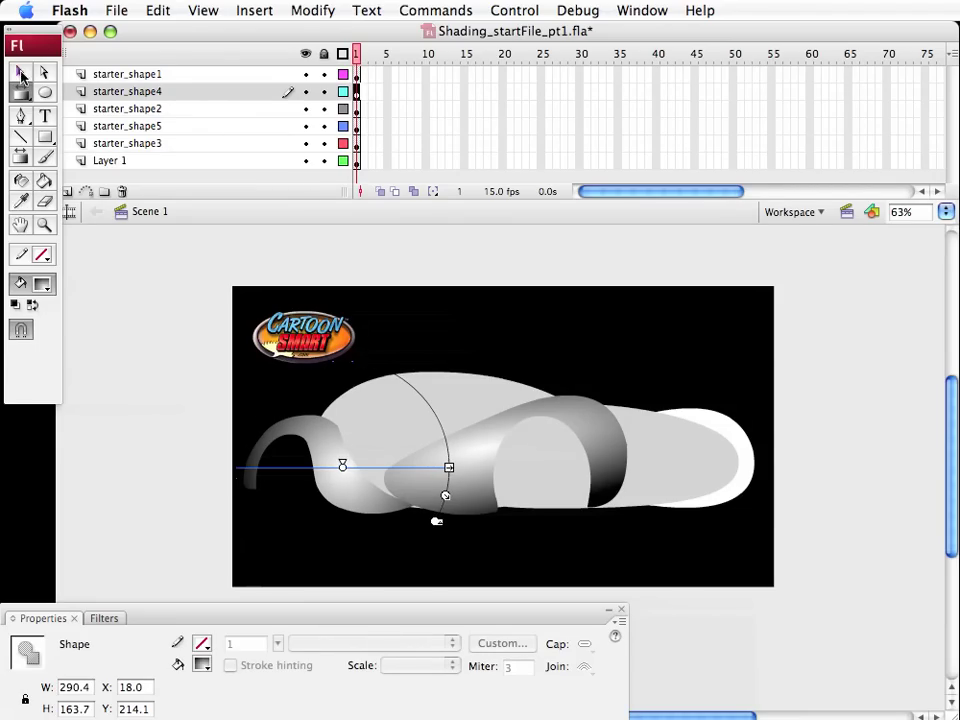
pyautogui.press('v')
pyautogui.click(247, 362)
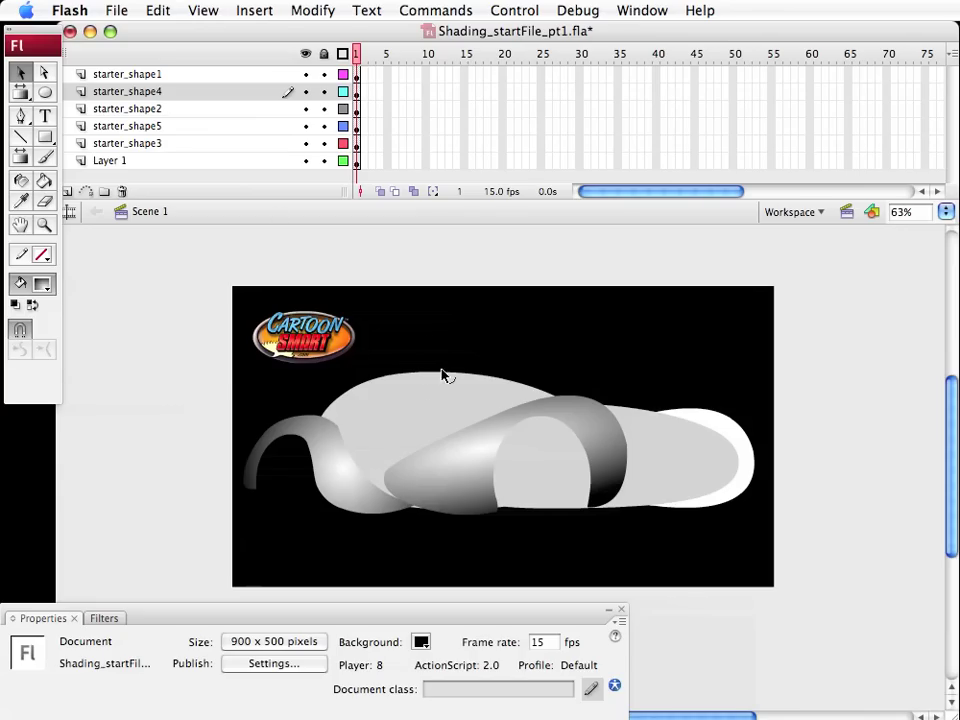
# Fill the starter_shape5 body with the radial gradient centred on its upper front, and select that gradient for transforming
pyautogui.press('k')
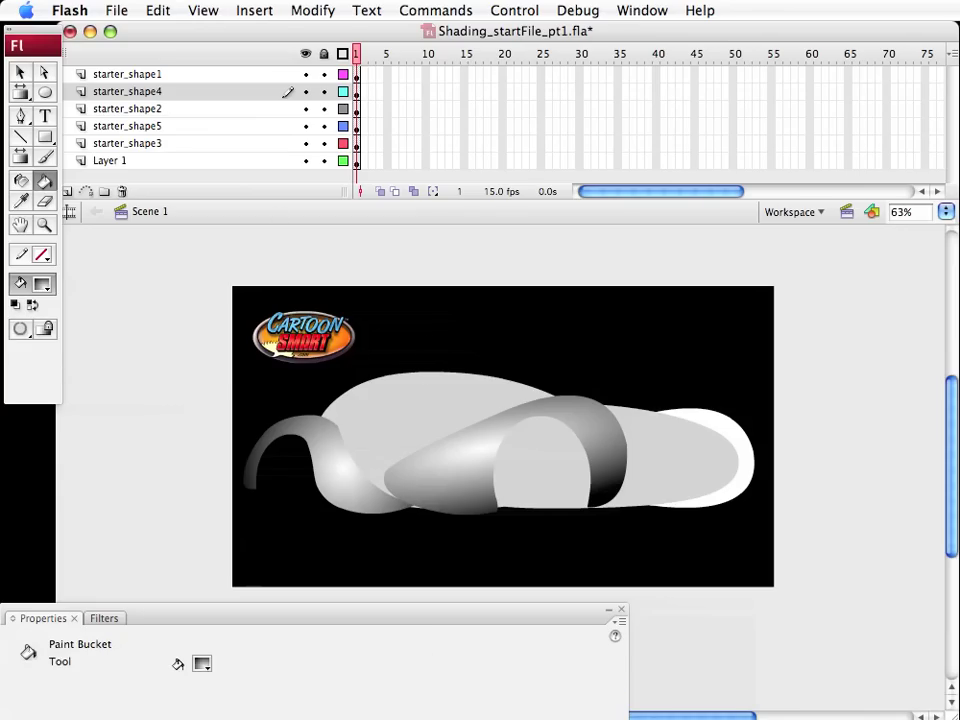
pyautogui.click(375, 392)
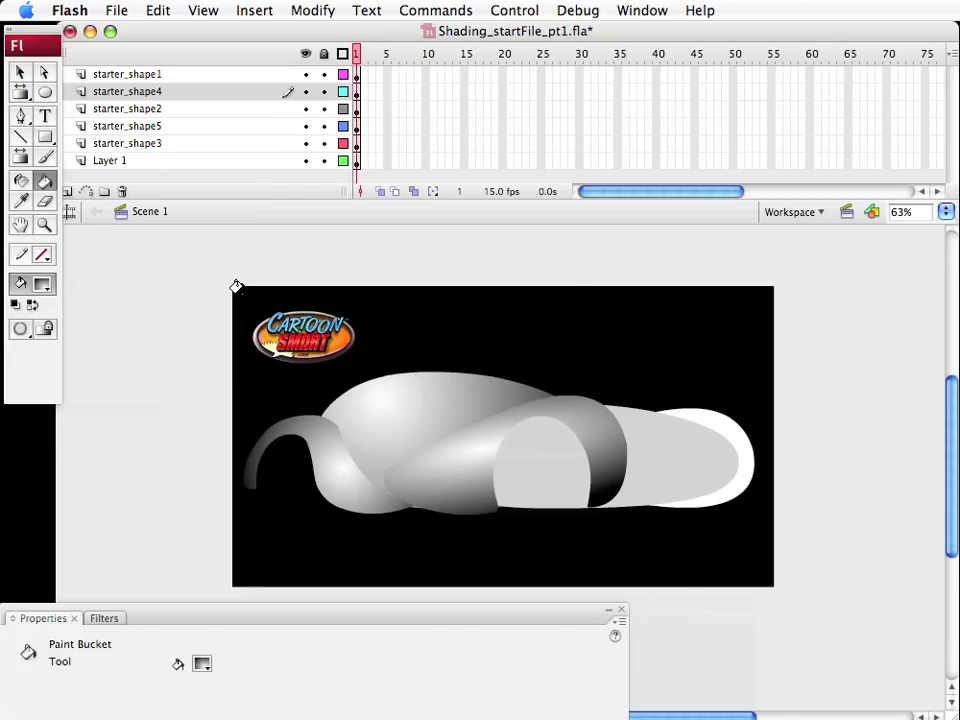
pyautogui.press('f')
pyautogui.click(379, 411)
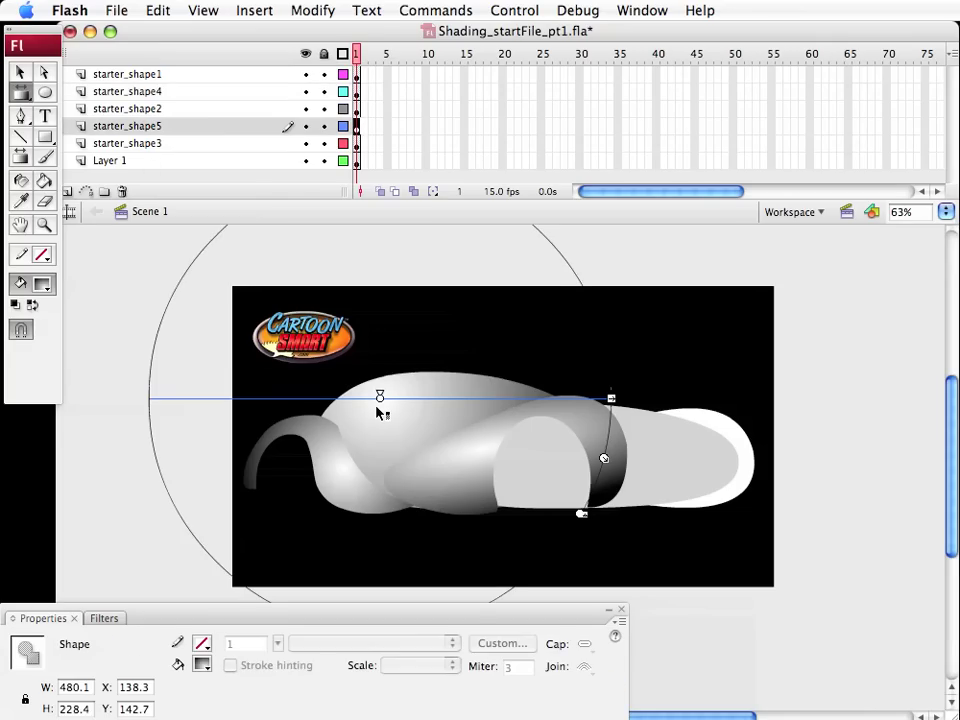
# Hide the starter_shape1, starter_shape4 and starter_shape2 layers to inspect the body's full gradient, and show them again
pyautogui.click(306, 91)
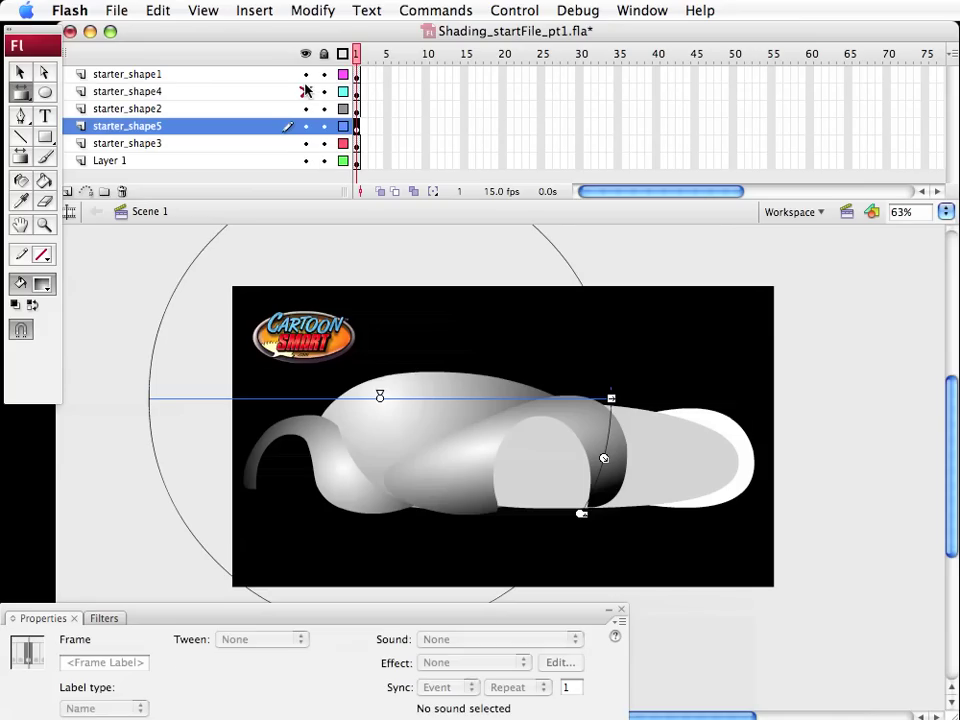
pyautogui.click(306, 74)
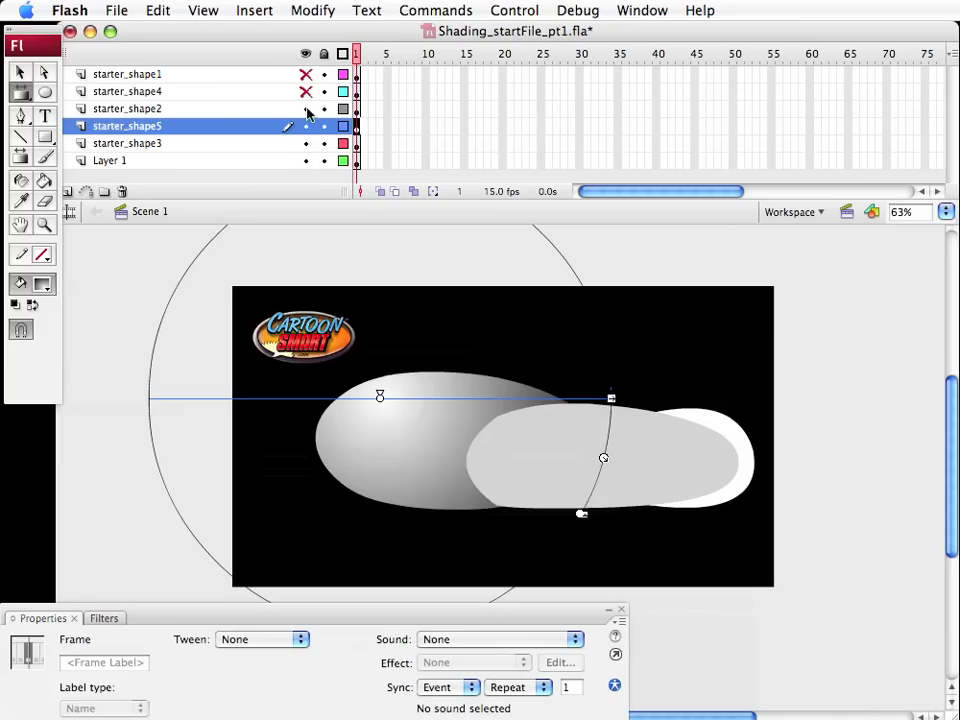
pyautogui.click(306, 108)
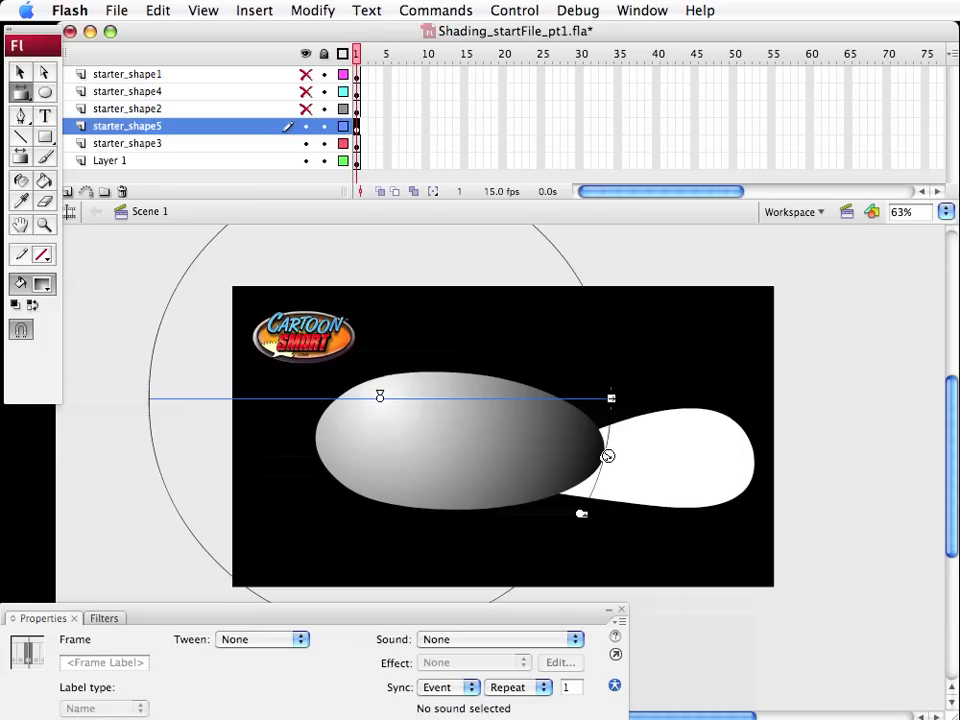
pyautogui.moveTo(306, 108); pyautogui.dragTo(313, 78)
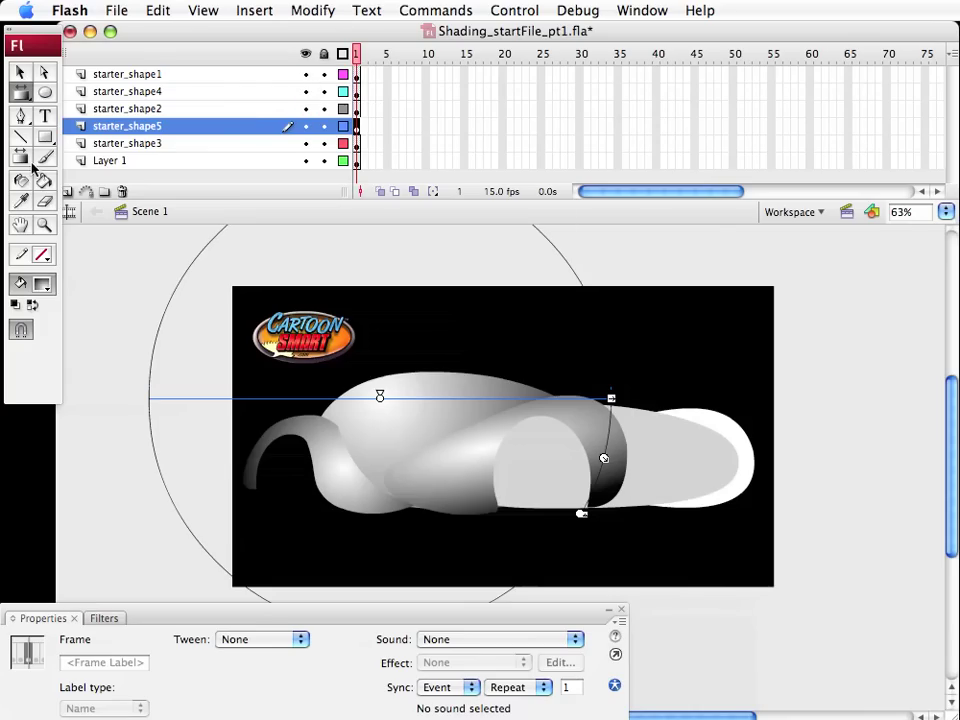
# Hide the starter_shape1, starter_shape4, starter_shape2 and starter_shape5 layers and fill the starter_shape3 shape with the radial gradient near its upper edge
pyautogui.moveTo(312, 76); pyautogui.dragTo(309, 110)
pyautogui.click(306, 126)
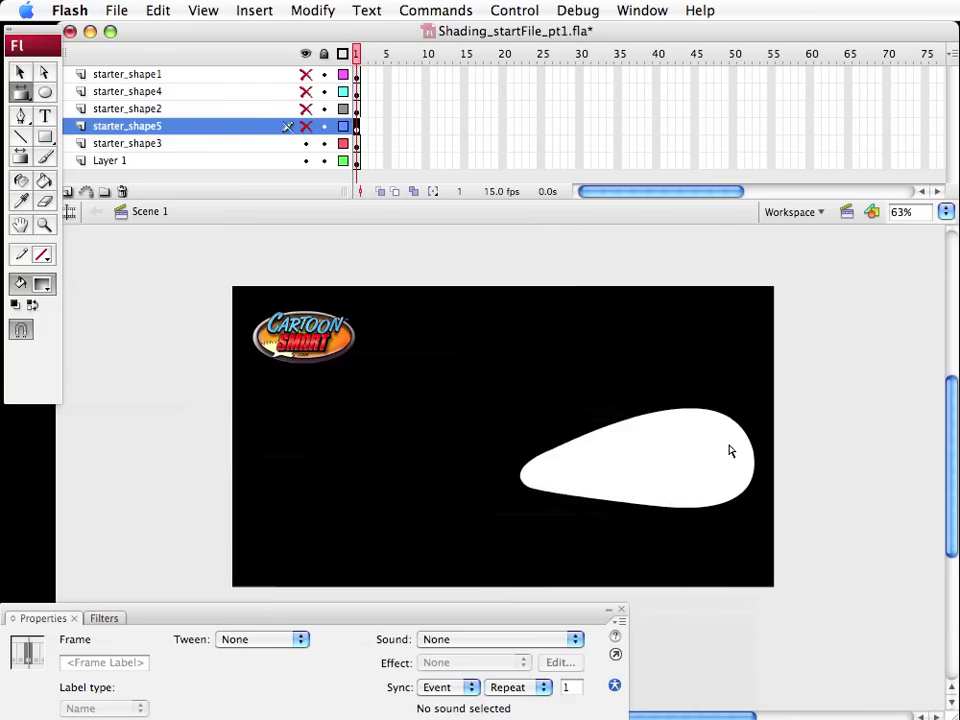
pyautogui.click(44, 181)
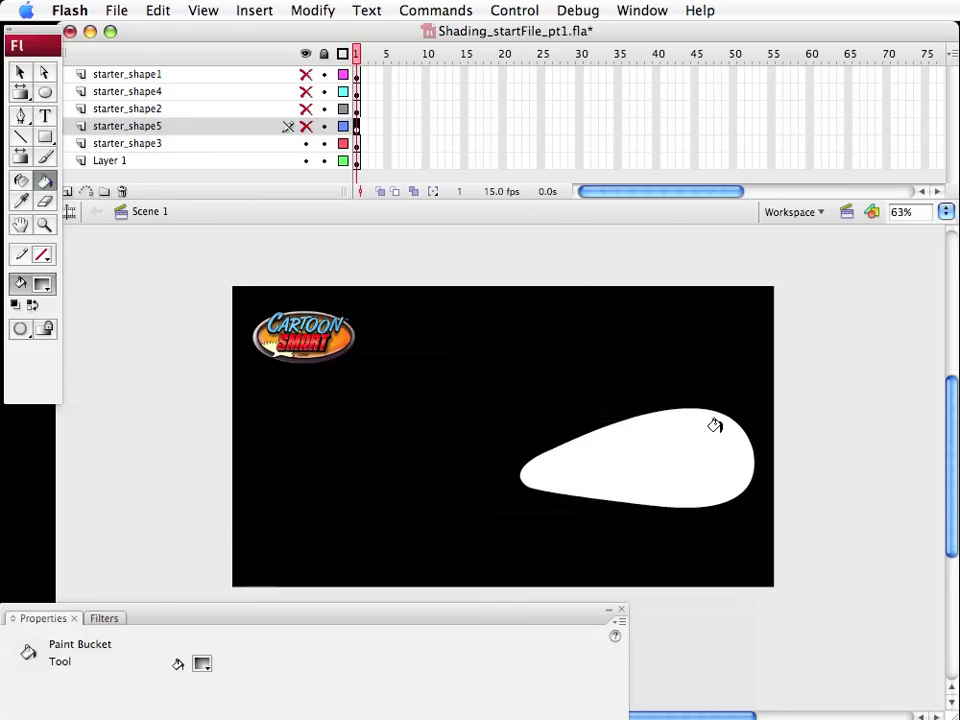
pyautogui.click(679, 416)
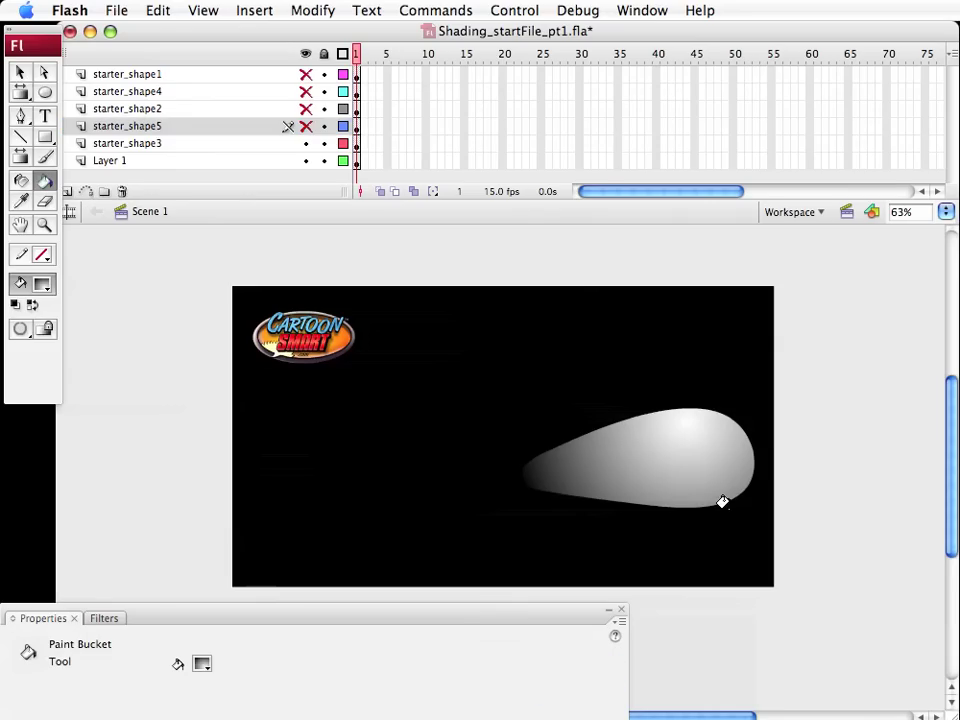
# Shrink and flatten the starter_shape3 radial gradient into a wide ellipse, and show the four hidden starter_shape layers again
pyautogui.press('f')
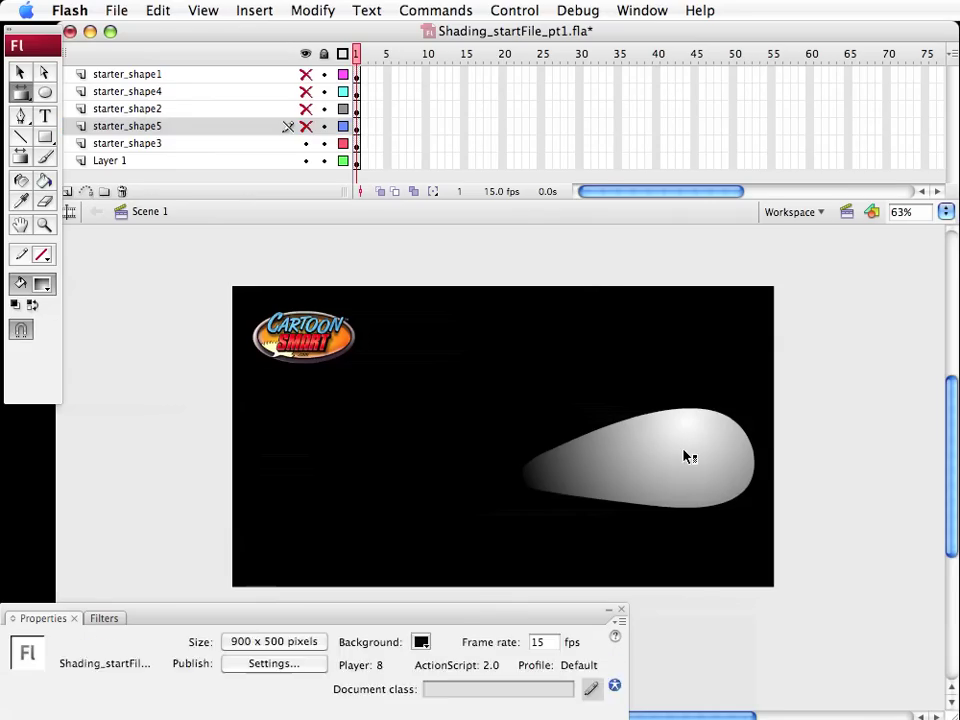
pyautogui.click(688, 456)
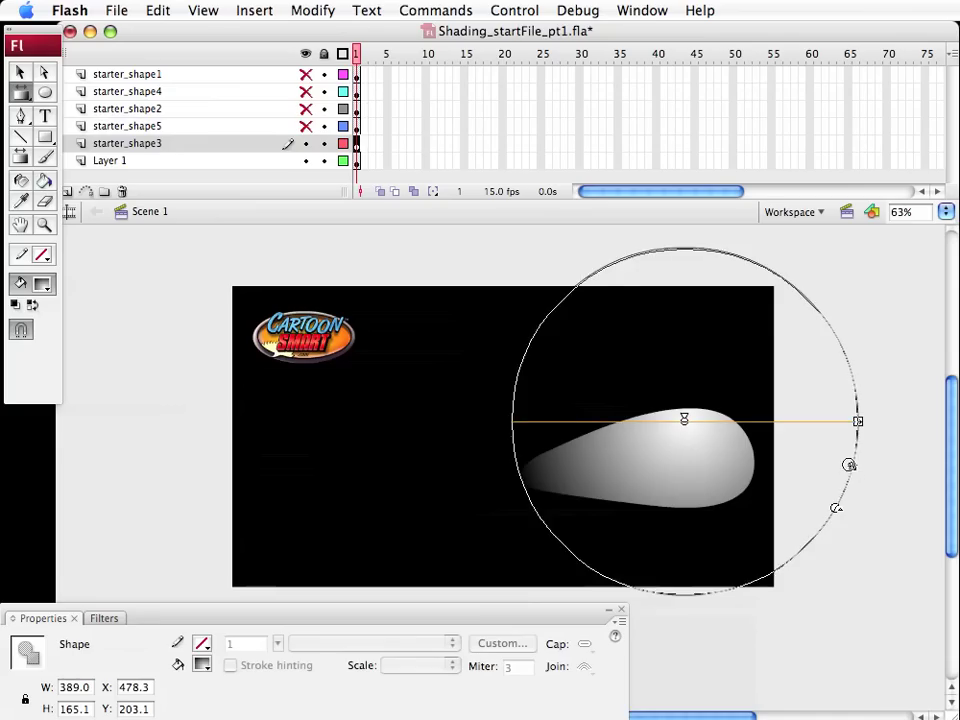
pyautogui.moveTo(858, 421); pyautogui.dragTo(831, 434)
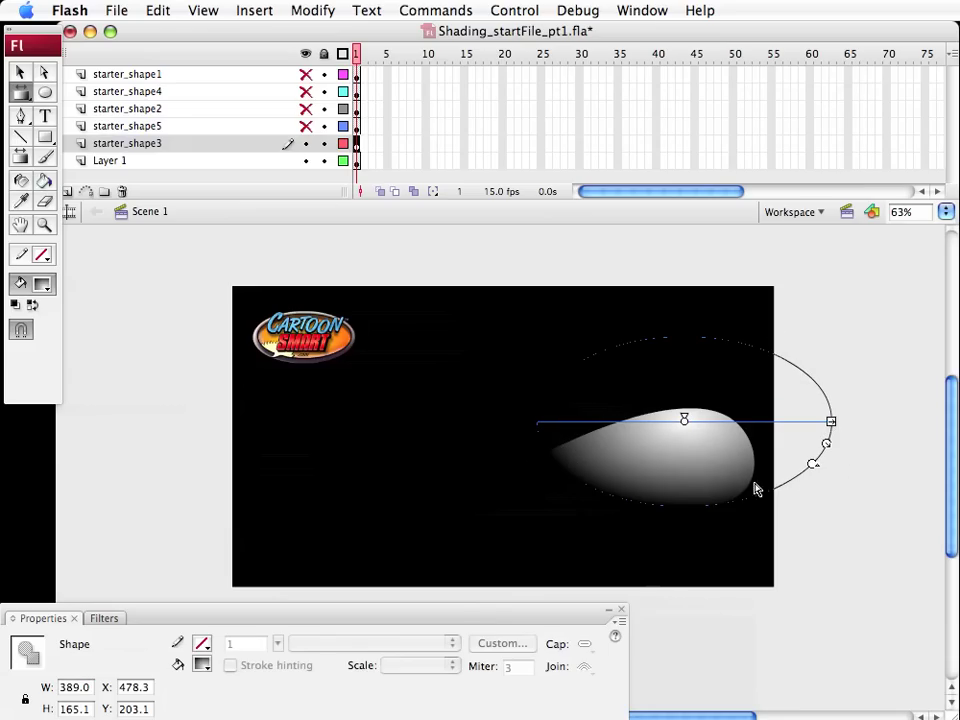
pyautogui.moveTo(305, 126); pyautogui.dragTo(306, 79)
pyautogui.click(699, 420)
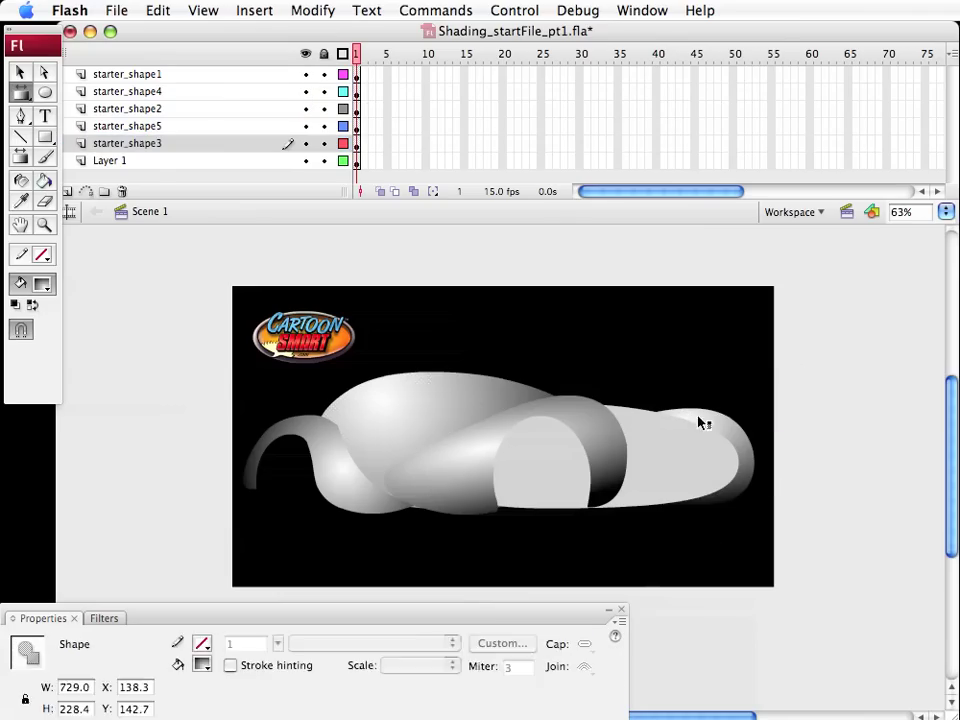
pyautogui.press('v')
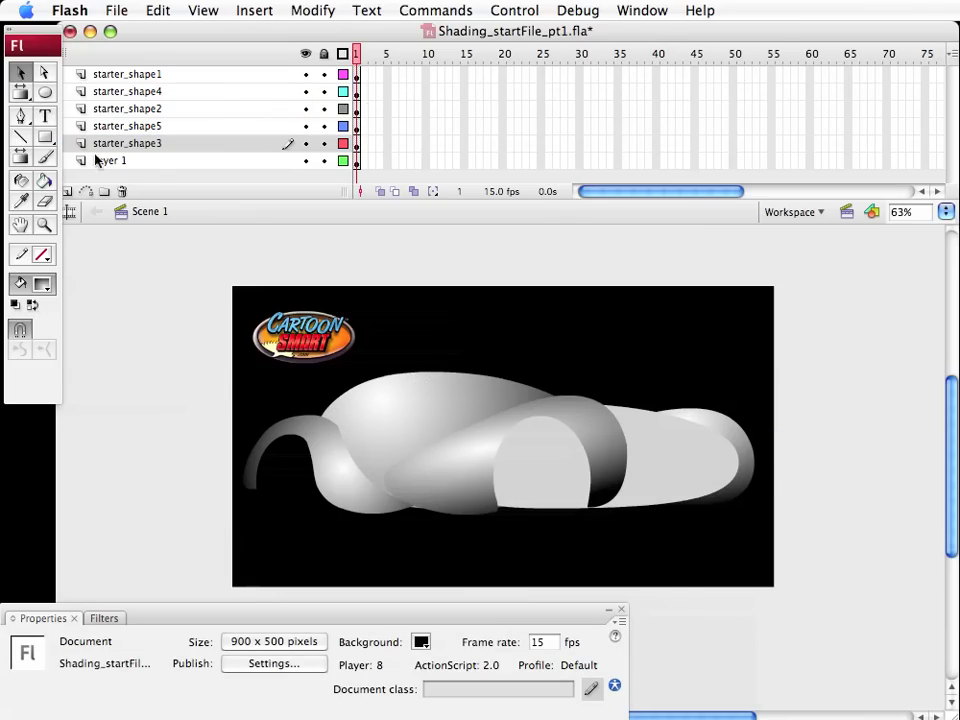
# Fill the starter_shape2 hood with the radial gradient, shrink it to a flattened ellipse and move its highlight toward the hood's upper edge
pyautogui.click(44, 180)
pyautogui.click(712, 459)
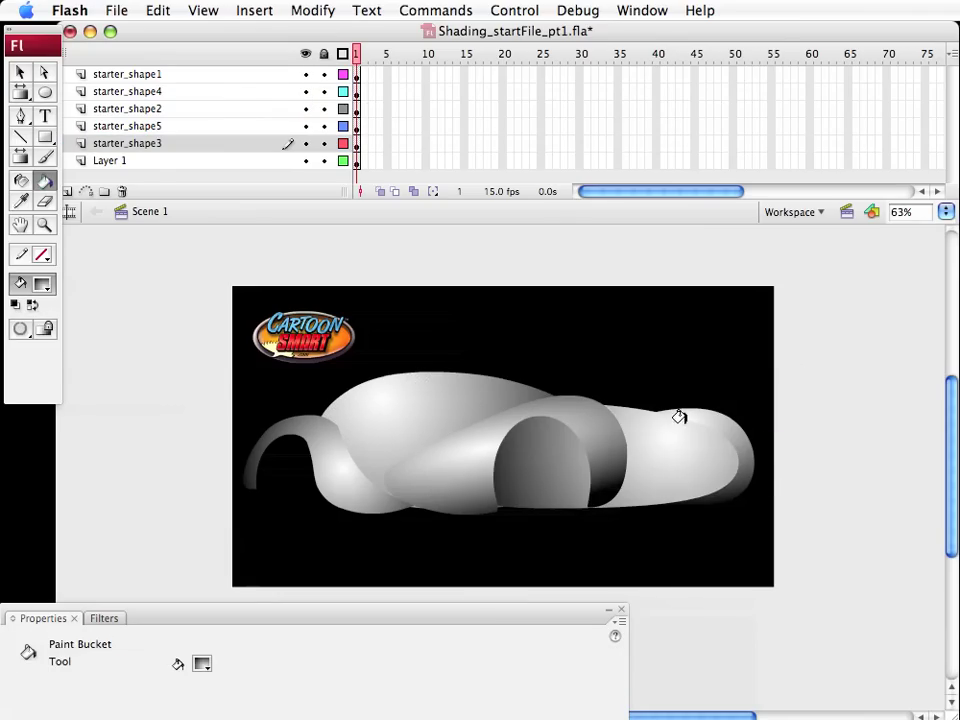
pyautogui.press('f')
pyautogui.click(710, 460)
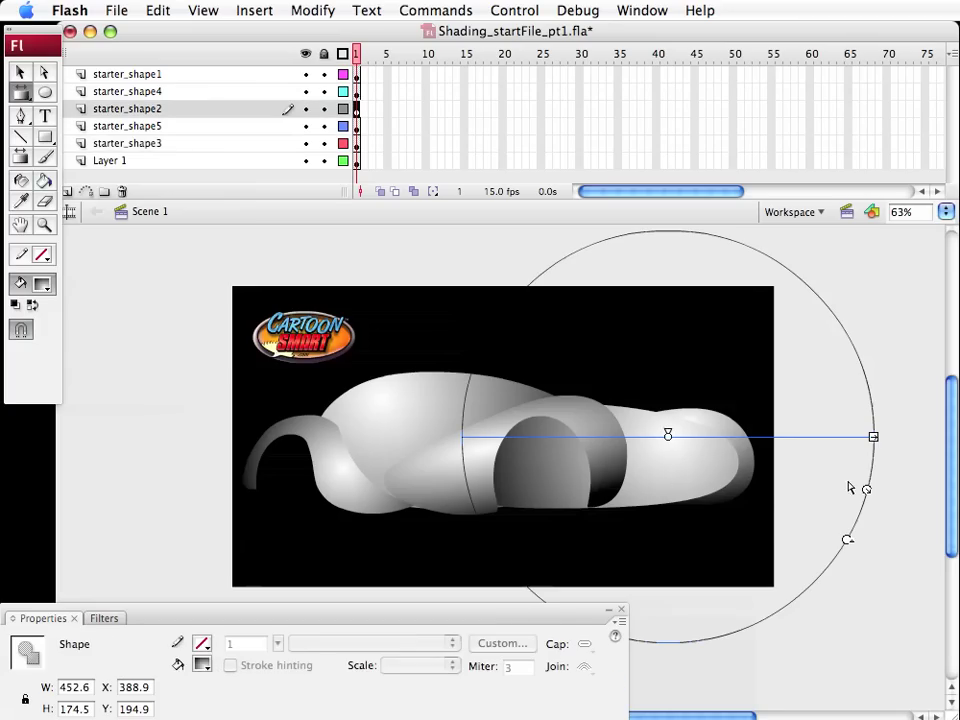
pyautogui.moveTo(866, 490); pyautogui.dragTo(780, 437)
pyautogui.moveTo(657, 427); pyautogui.dragTo(656, 423)
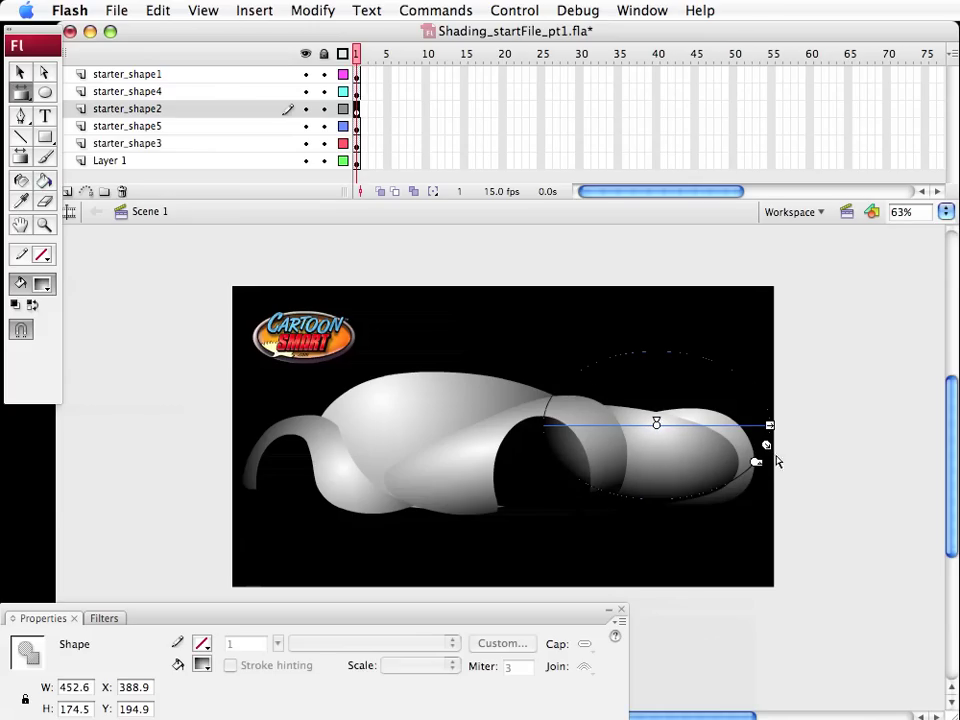
pyautogui.moveTo(766, 447); pyautogui.dragTo(765, 446)
# Change the document background colour to dark grey
pyautogui.press('v')
pyautogui.click(409, 600)
pyautogui.click(421, 642)
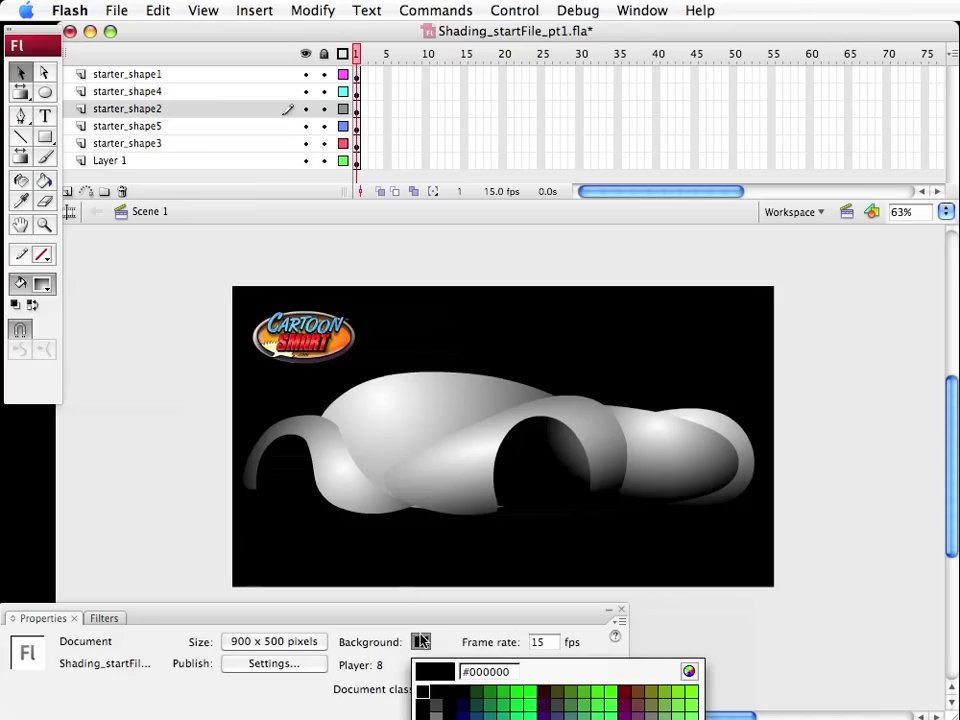
pyautogui.click(447, 707)
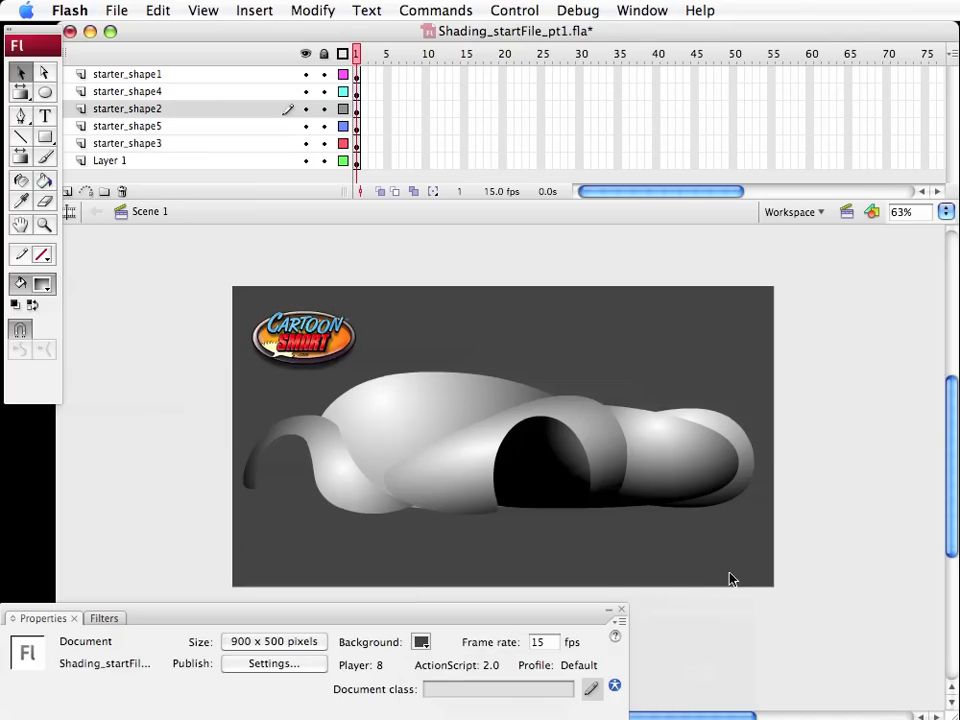
pyautogui.press('f')
pyautogui.click(689, 458)
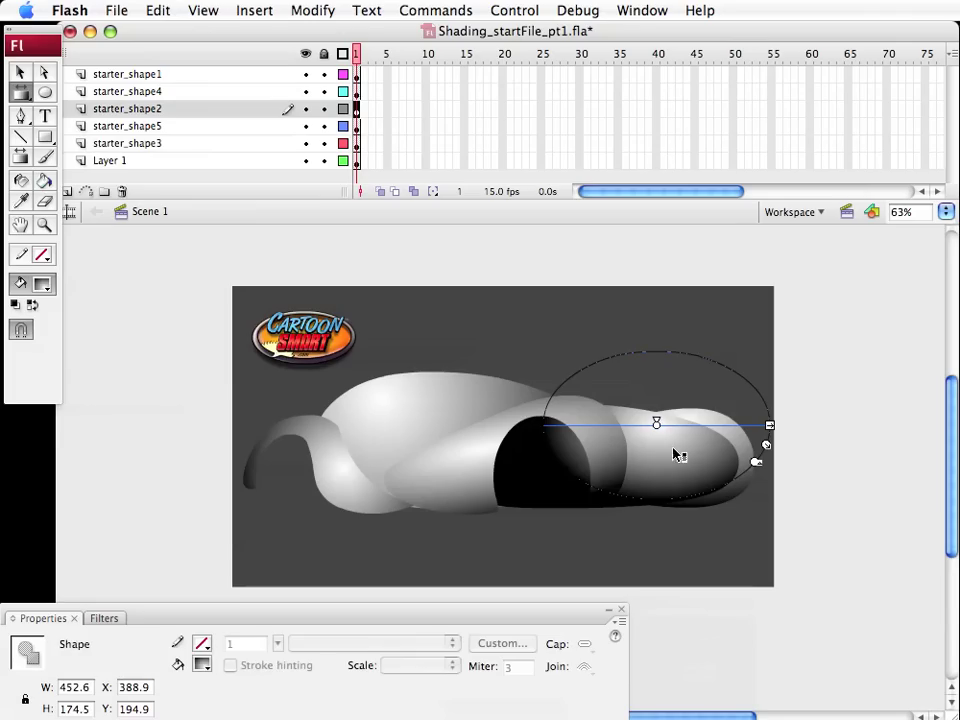
pyautogui.press('v')
pyautogui.click(568, 326)
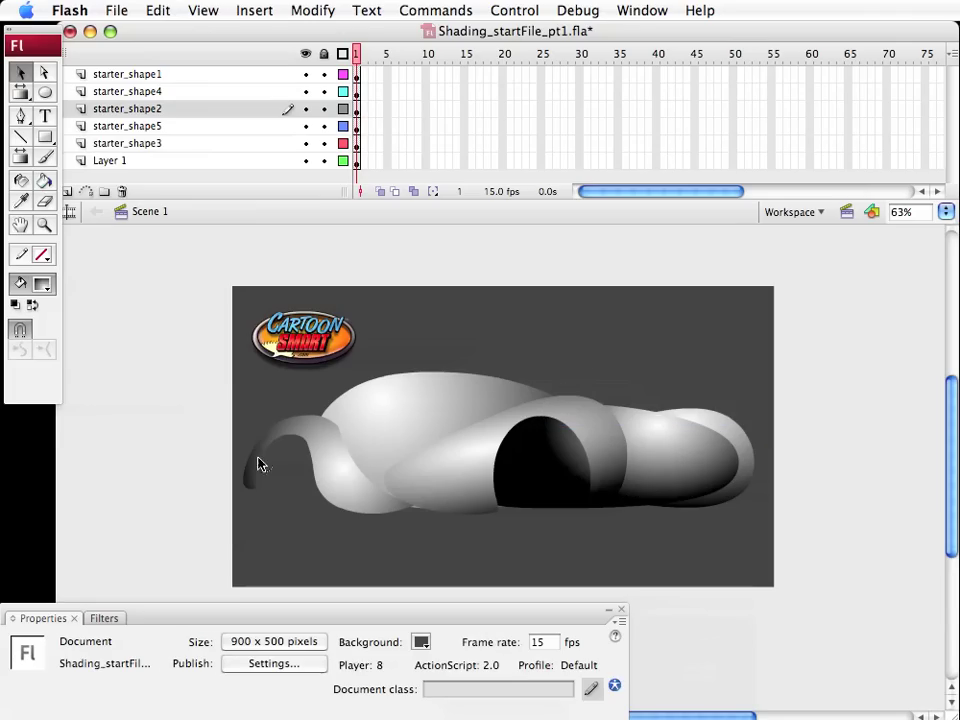
# Shrink the starter_shape3 radial gradient further and tilt it, keeping its highlight near the shape's upper edge
pyautogui.click(737, 503)
pyautogui.press('f')
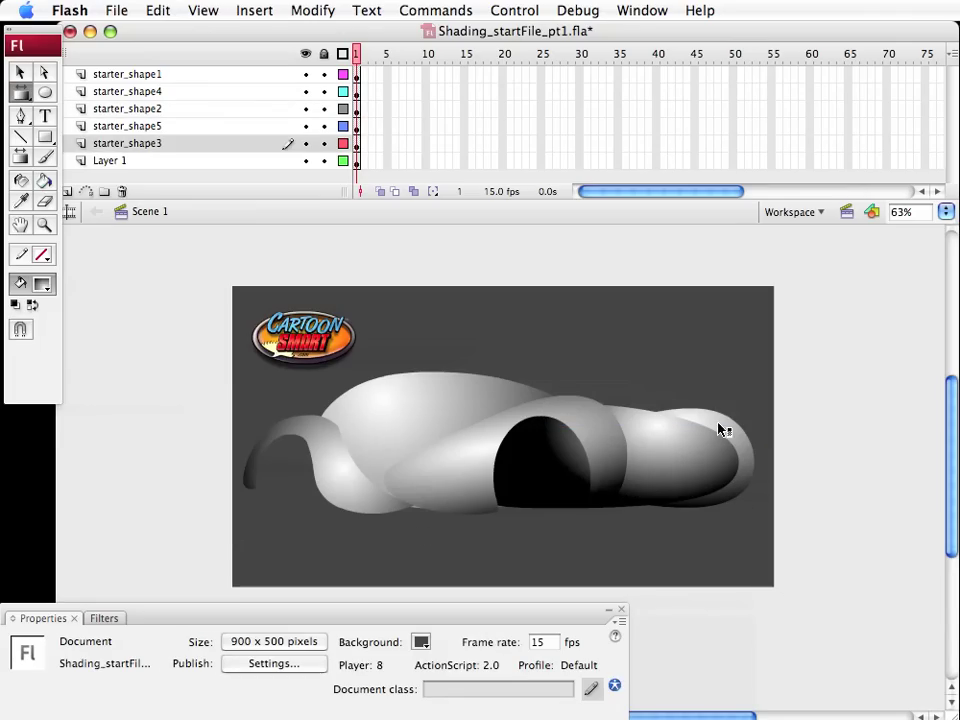
pyautogui.click(735, 440)
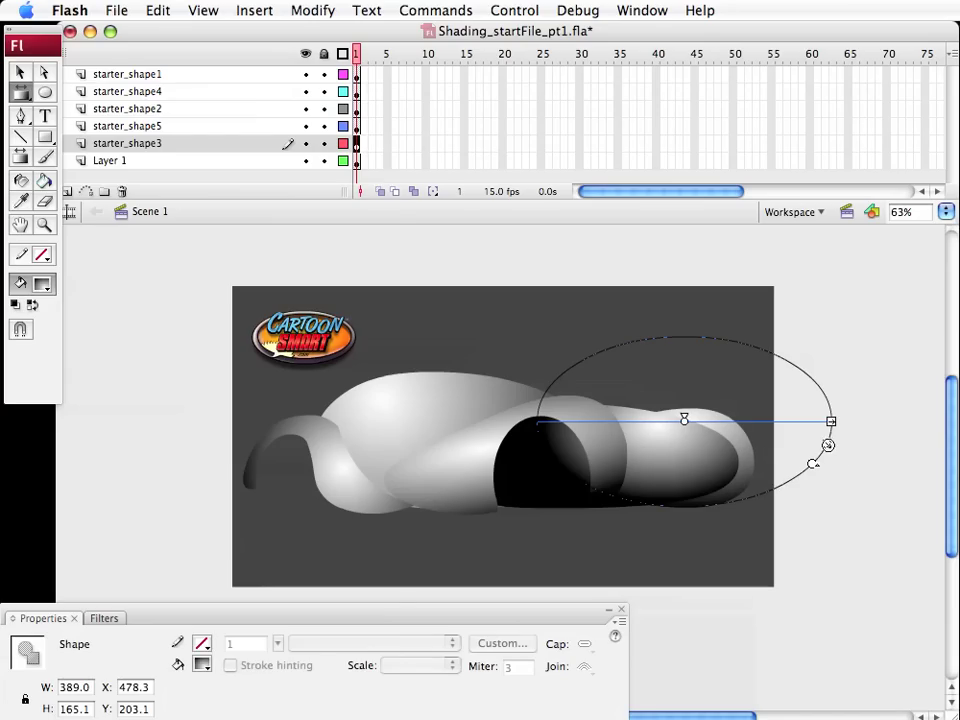
pyautogui.moveTo(827, 444); pyautogui.dragTo(792, 428)
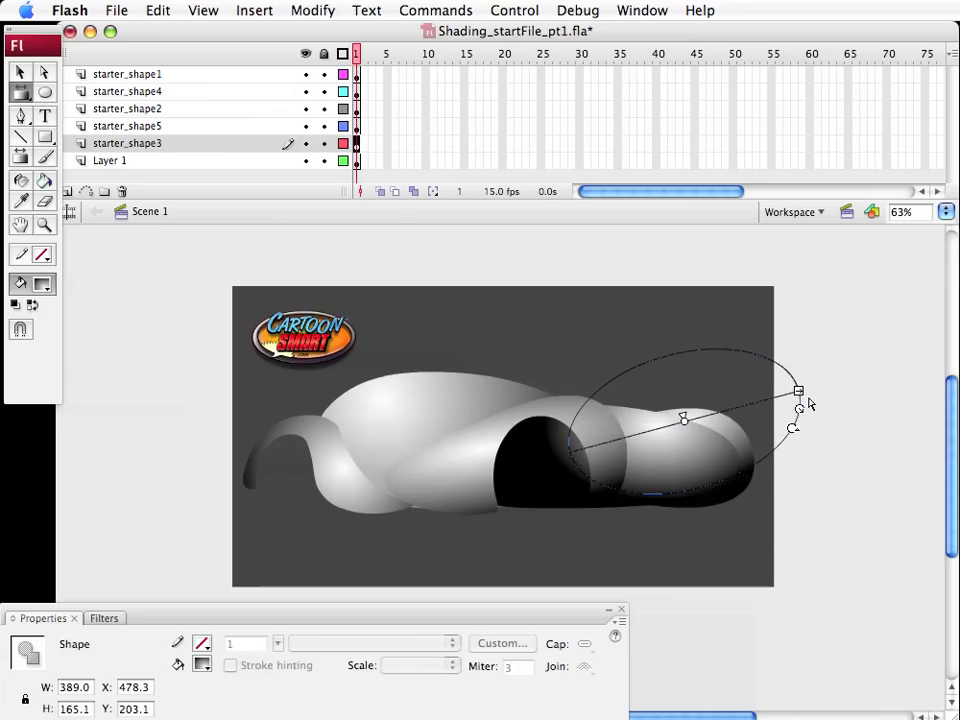
pyautogui.moveTo(799, 409)
pyautogui.mouseDown()
pyautogui.moveTo(793, 388)
pyautogui.moveTo(806, 381)
pyautogui.moveTo(792, 430)
pyautogui.mouseUp()
pyautogui.moveTo(686, 420); pyautogui.dragTo(685, 422)
pyautogui.click(681, 300)
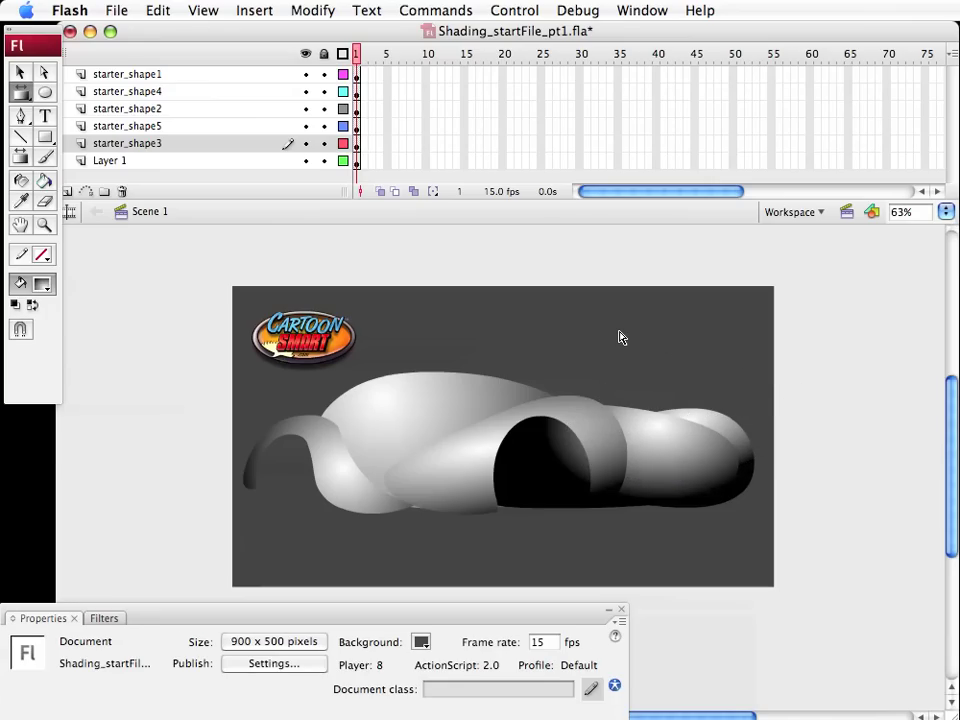
pyautogui.press('v')
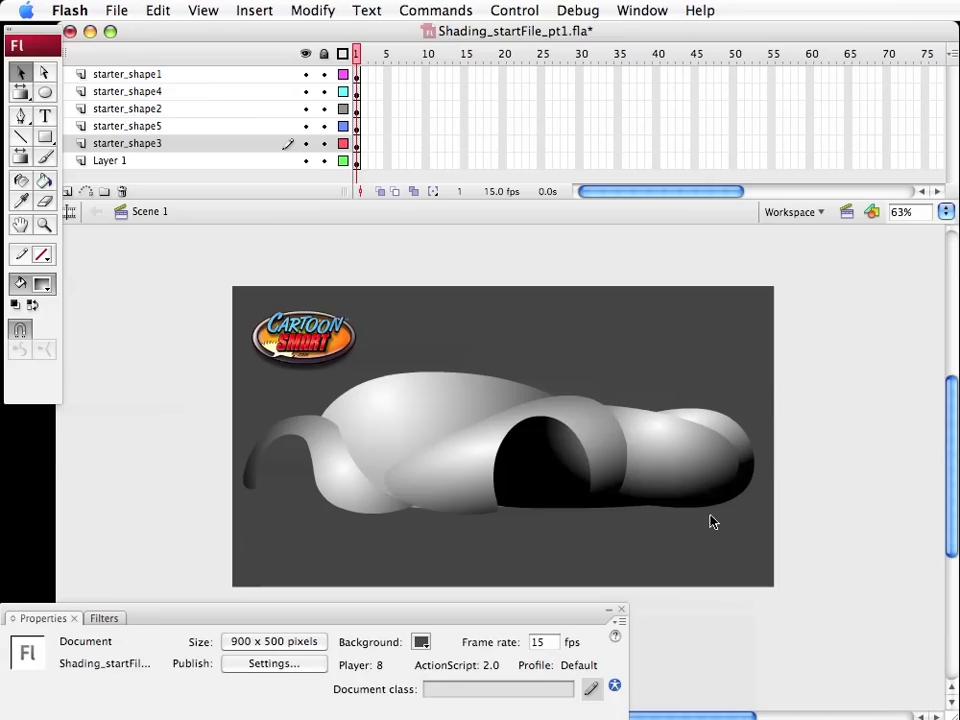
pyautogui.click(735, 466)
pyautogui.click(656, 484)
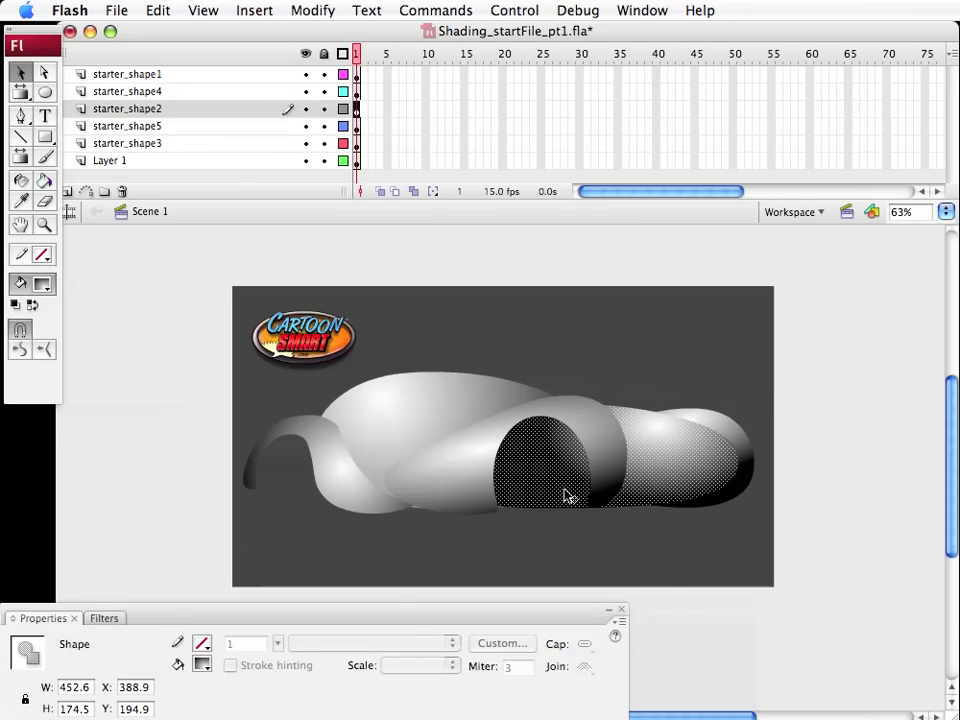
pyautogui.press('super+shift+a')
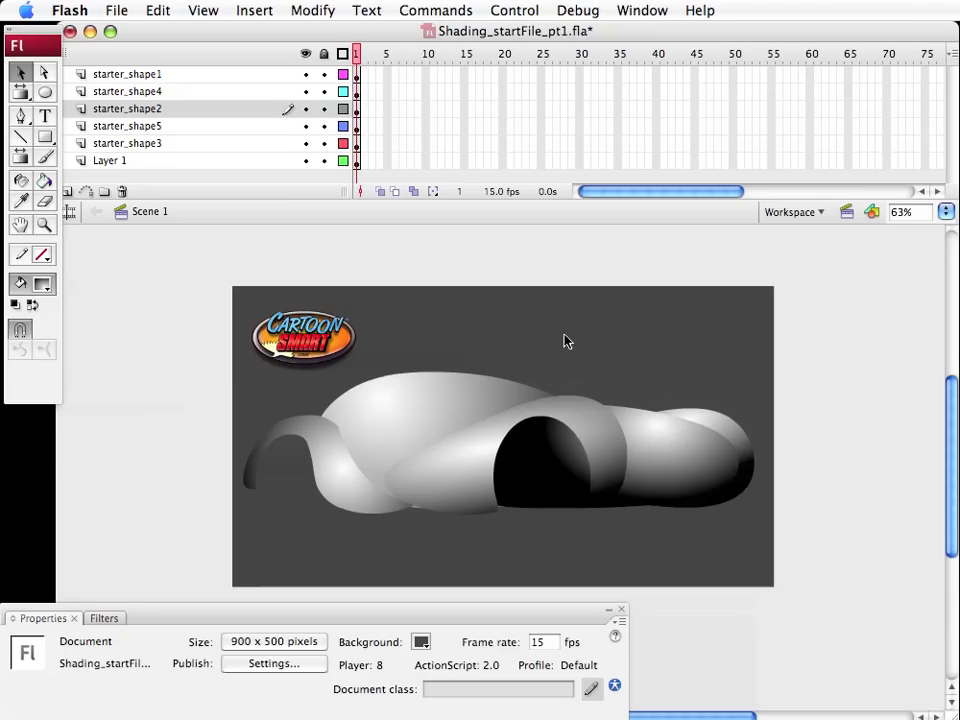
# Set the stage magnification to 100%, centre the car in view and save the document
pyautogui.press('super+1')
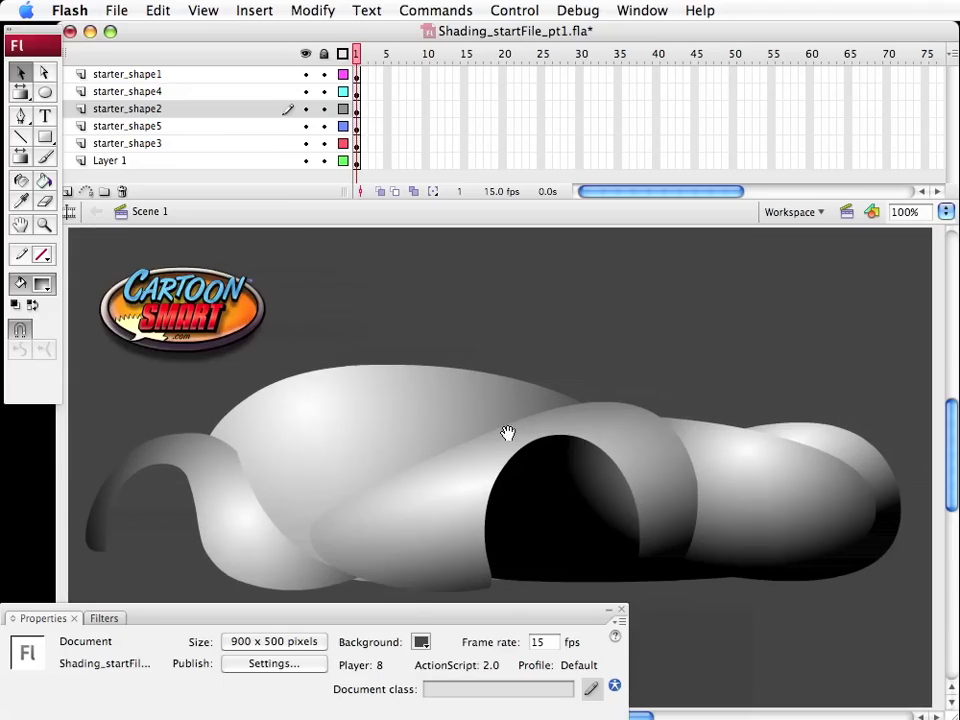
pyautogui.moveTo(508, 435); pyautogui.dragTo(523, 398)
pyautogui.press('super+s')
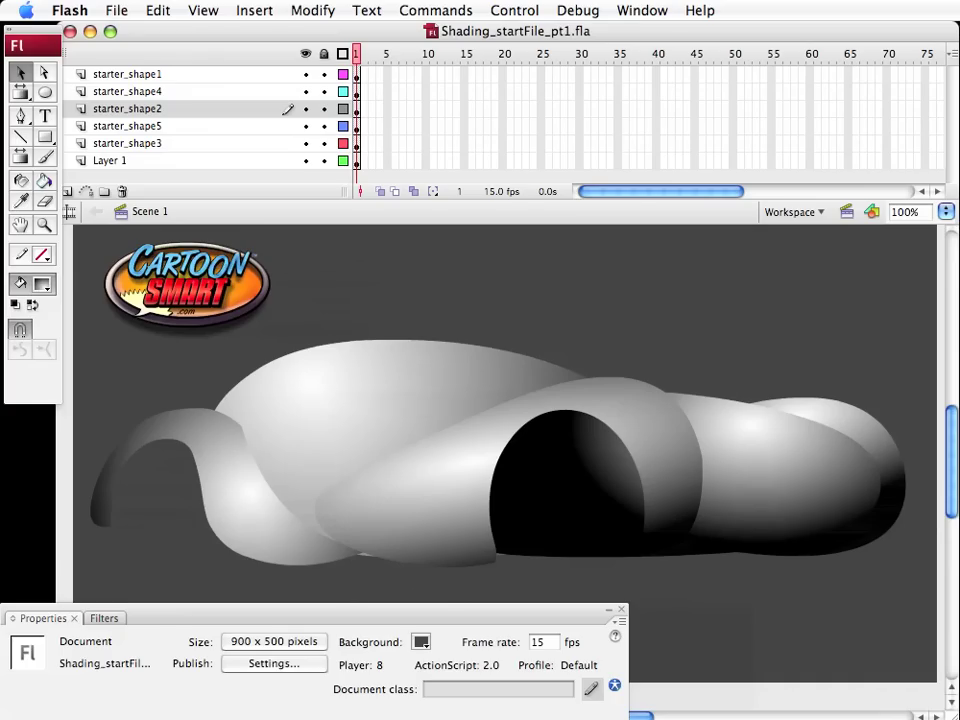
# Convert the starter_shape1 shape to a movie clip symbol named FRONT_WHEELBASE
pyautogui.click(127, 74)
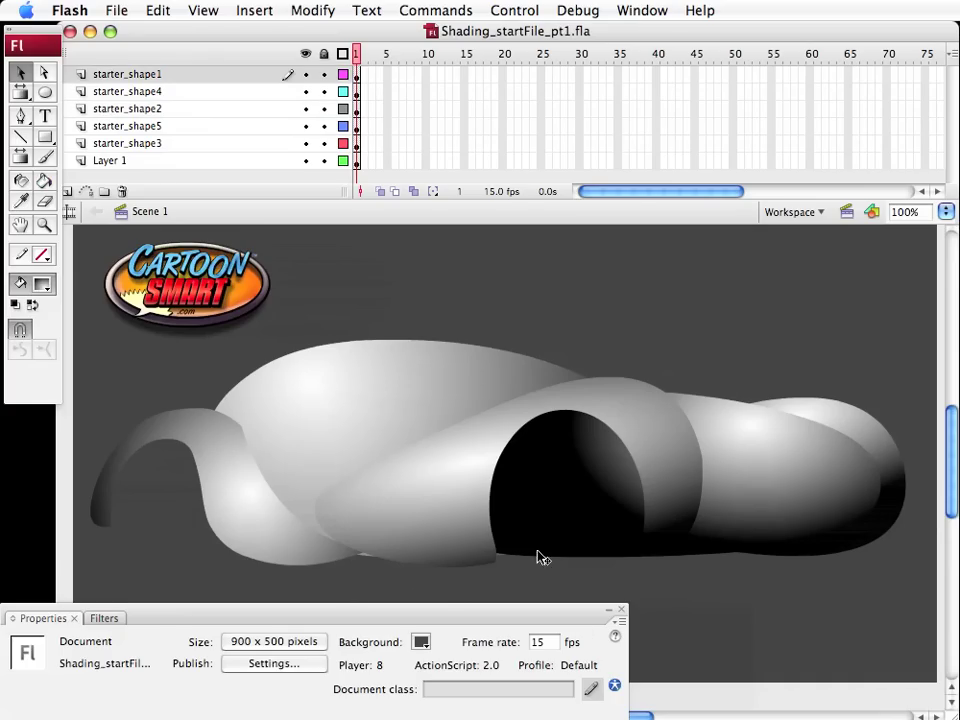
pyautogui.click(418, 469)
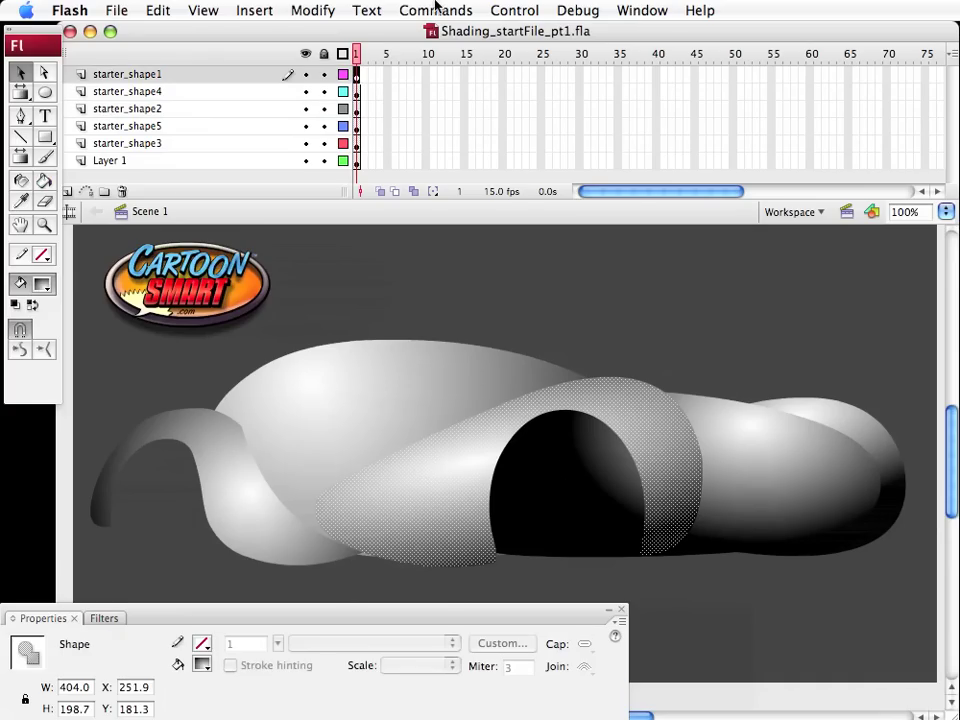
pyautogui.click(312, 10)
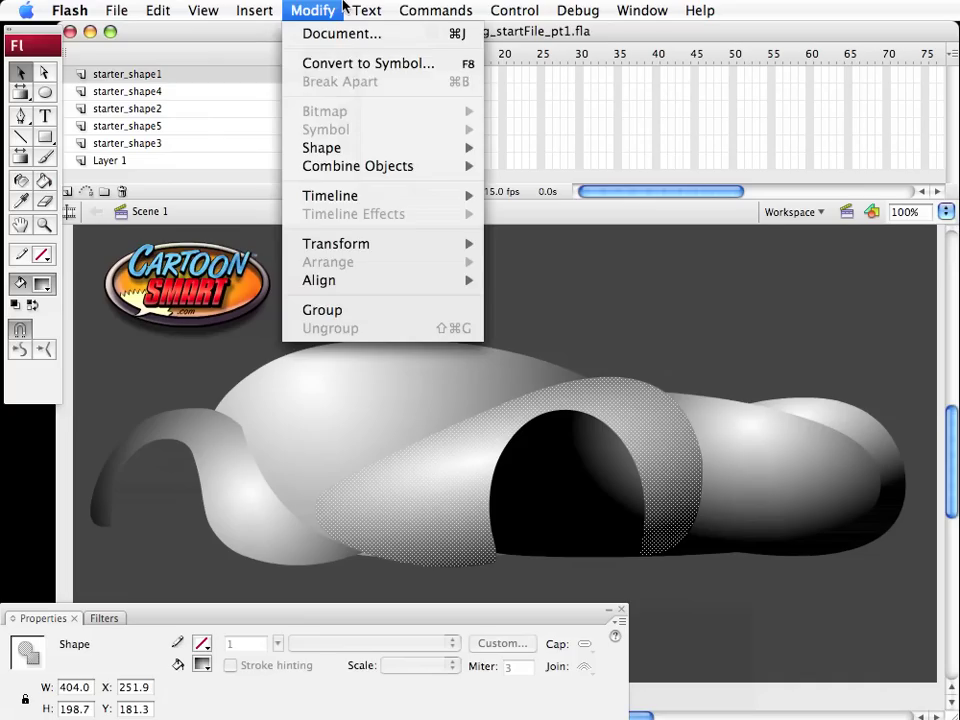
pyautogui.click(343, 62)
pyautogui.write('FRONT')
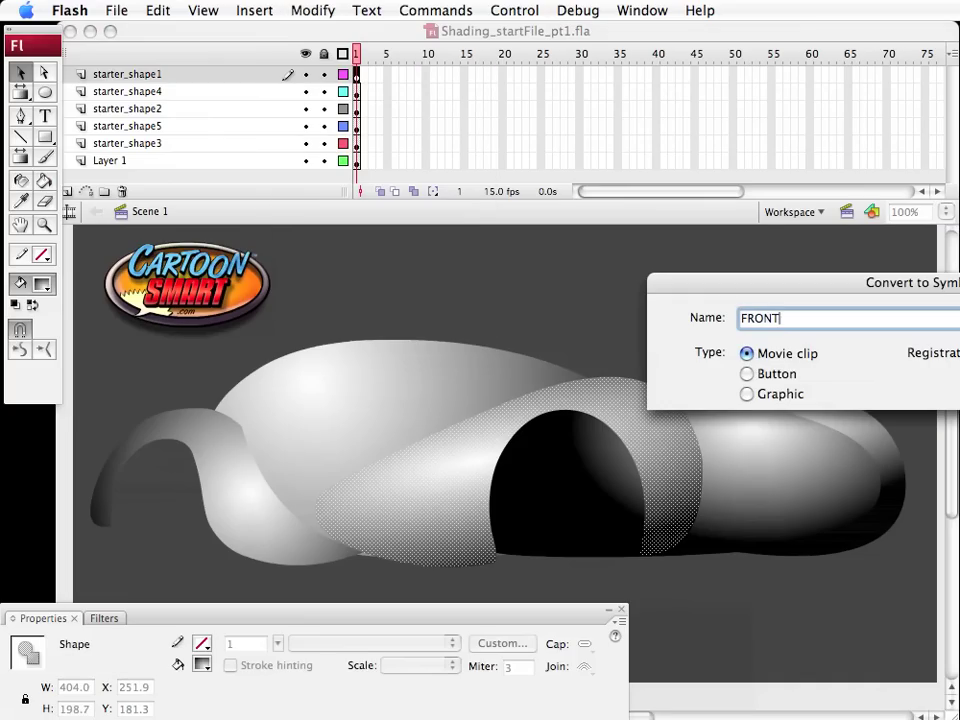
pyautogui.write('_WHEE')
pyautogui.press('BackSpace')
pyautogui.press('BackSpace')
pyautogui.write('HEELBASE')
pyautogui.press('Return')
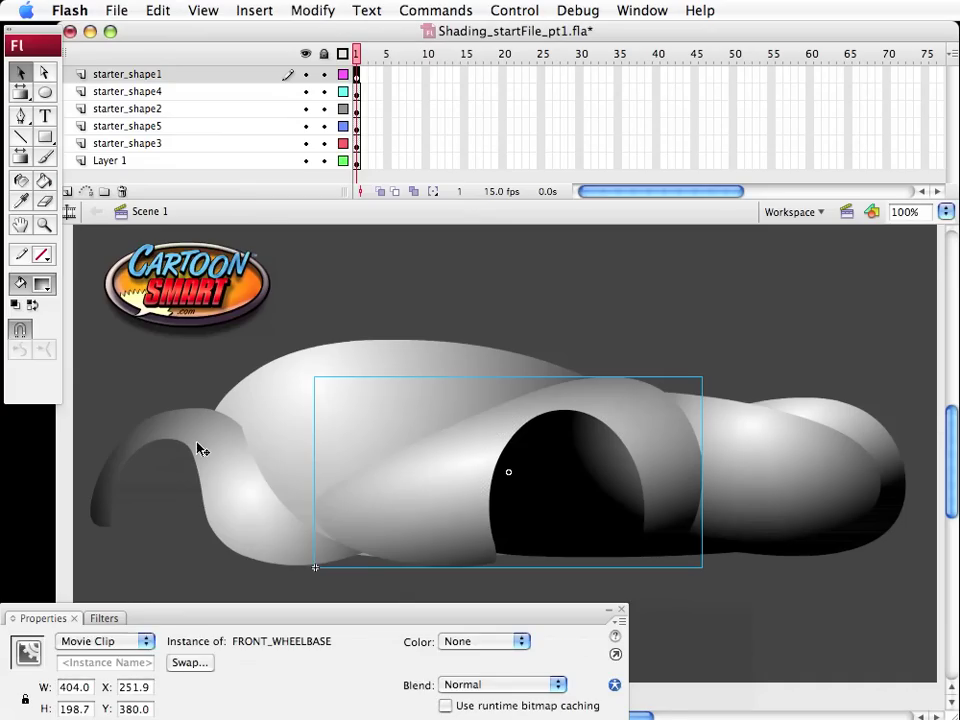
# Convert the starter_shape4 fender to a movie clip symbol named "BACK-wheel base"
pyautogui.click(198, 449)
pyautogui.press('F8')
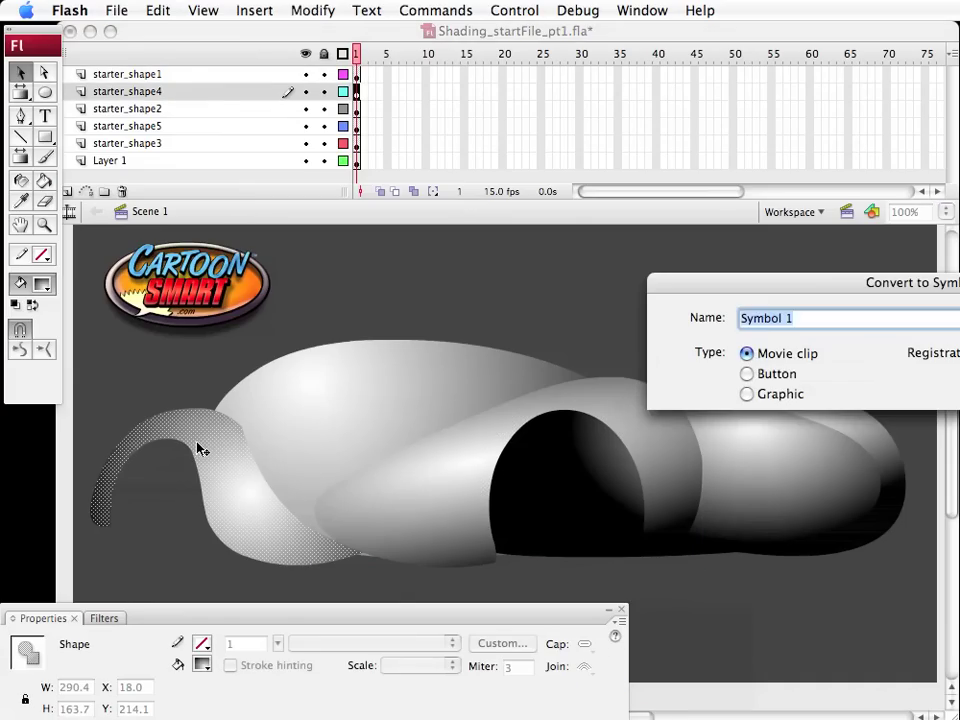
pyautogui.write('BACK-')
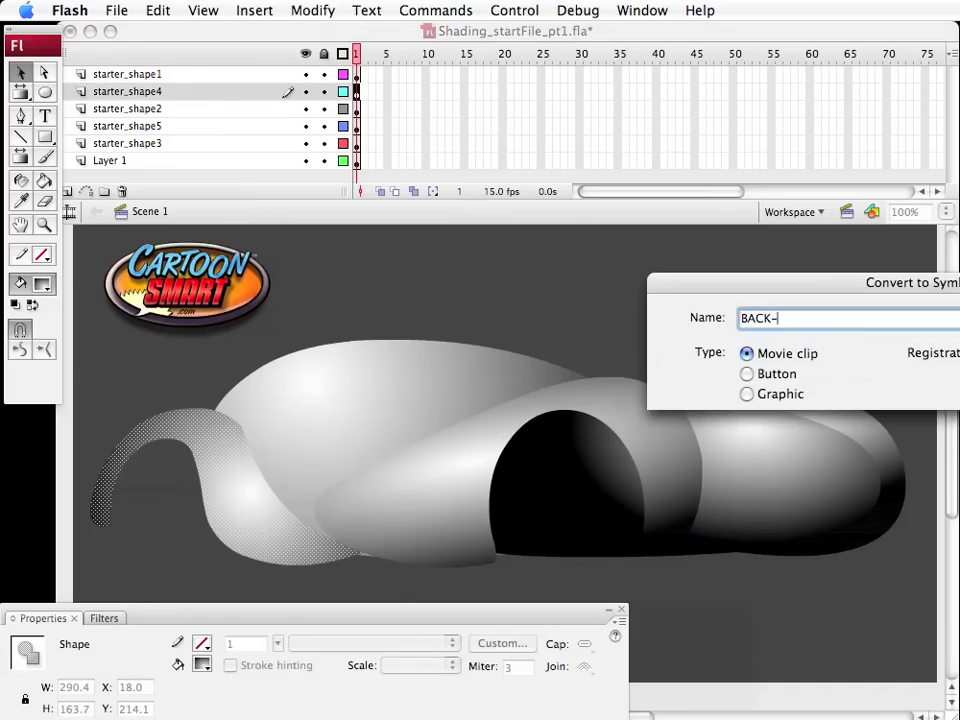
pyautogui.write('wheel base')
pyautogui.press('Return')
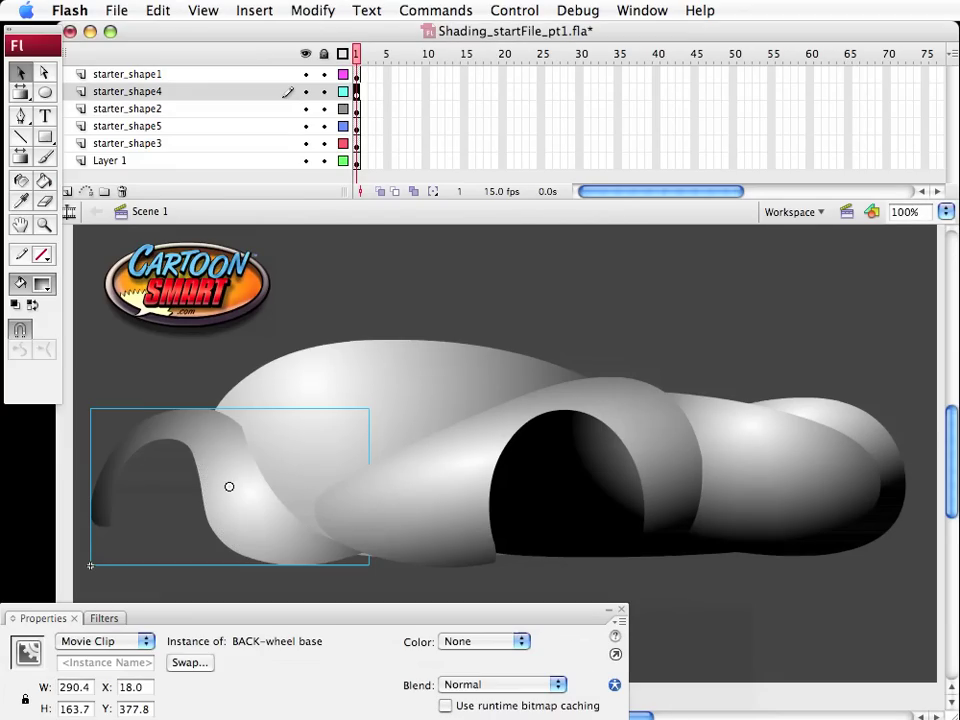
# Edit the "BACK-wheel base" symbol, shift its gradient highlight slightly toward the wheel arch, and return to Scene 1
pyautogui.doubleClick(126, 456)
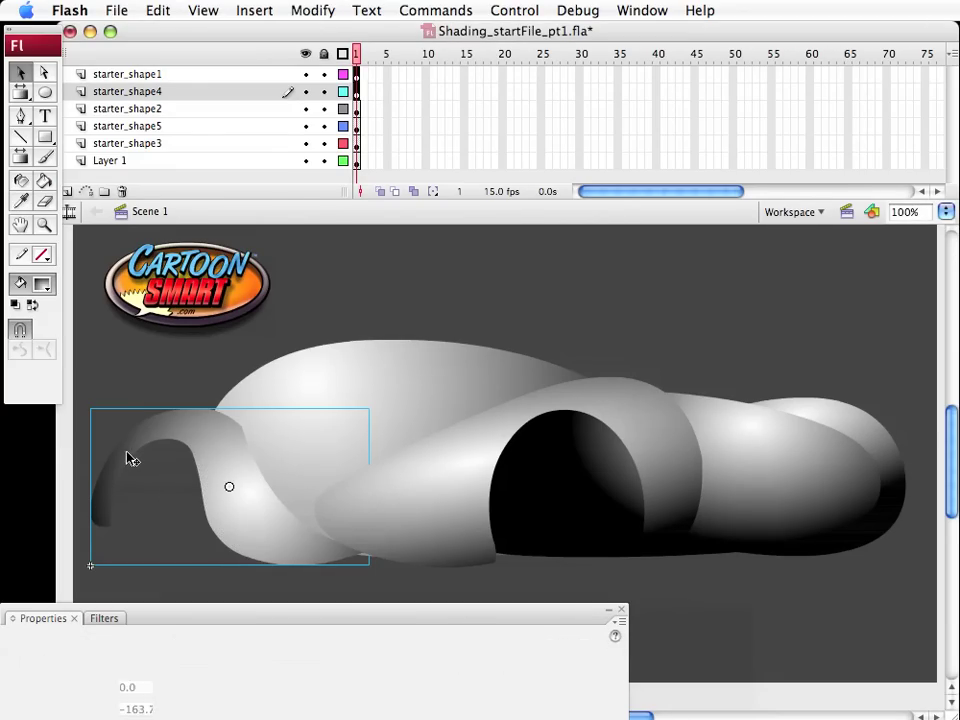
pyautogui.press('f')
pyautogui.click(242, 480)
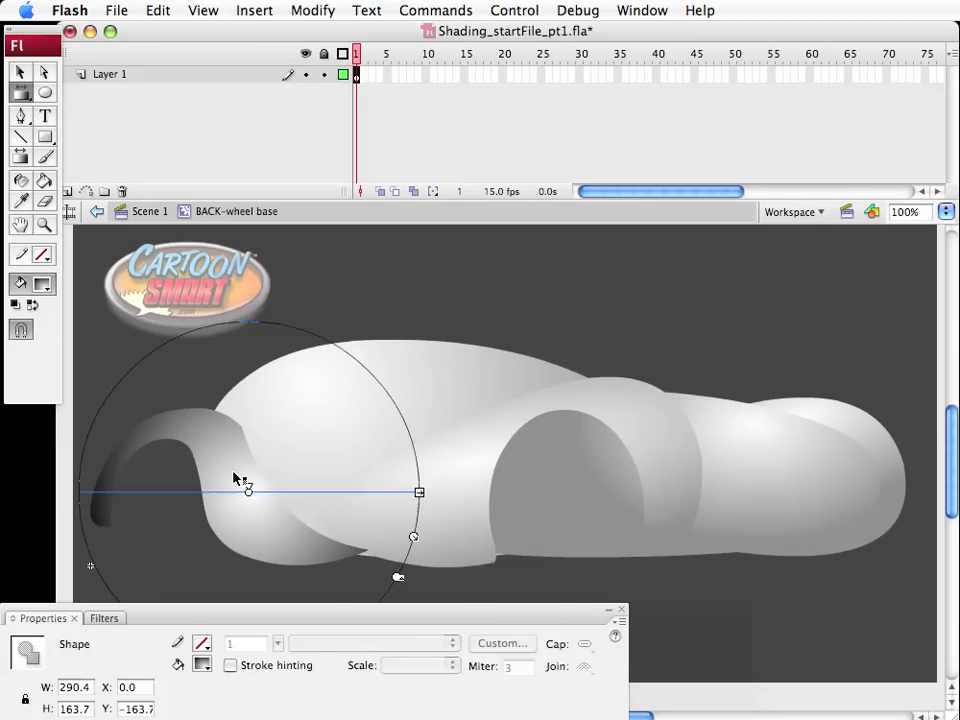
pyautogui.moveTo(247, 490); pyautogui.dragTo(233, 489)
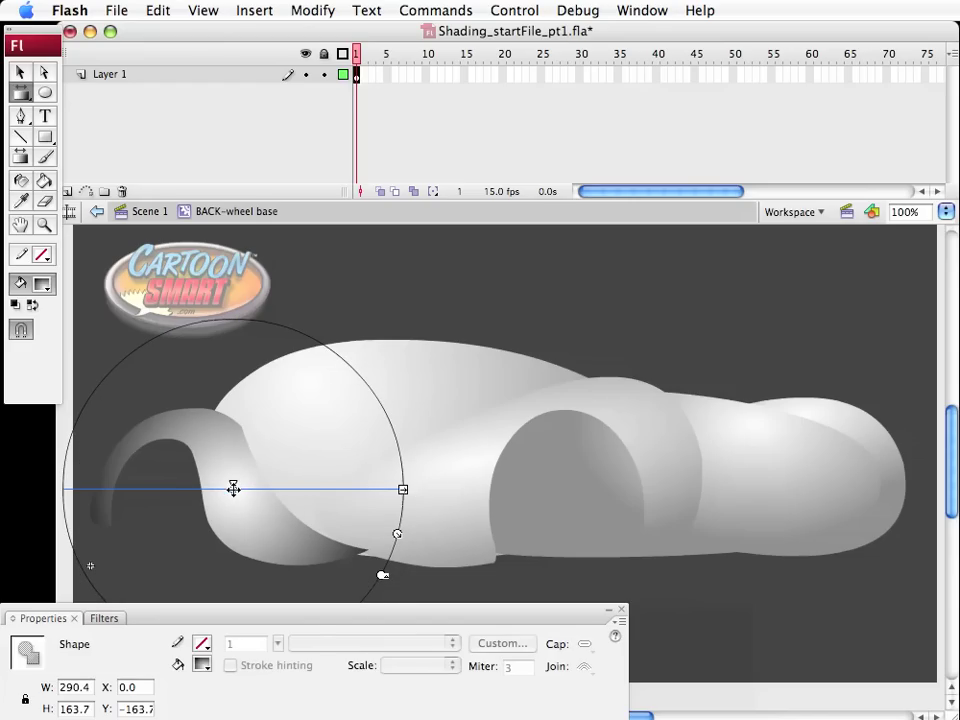
pyautogui.click(150, 211)
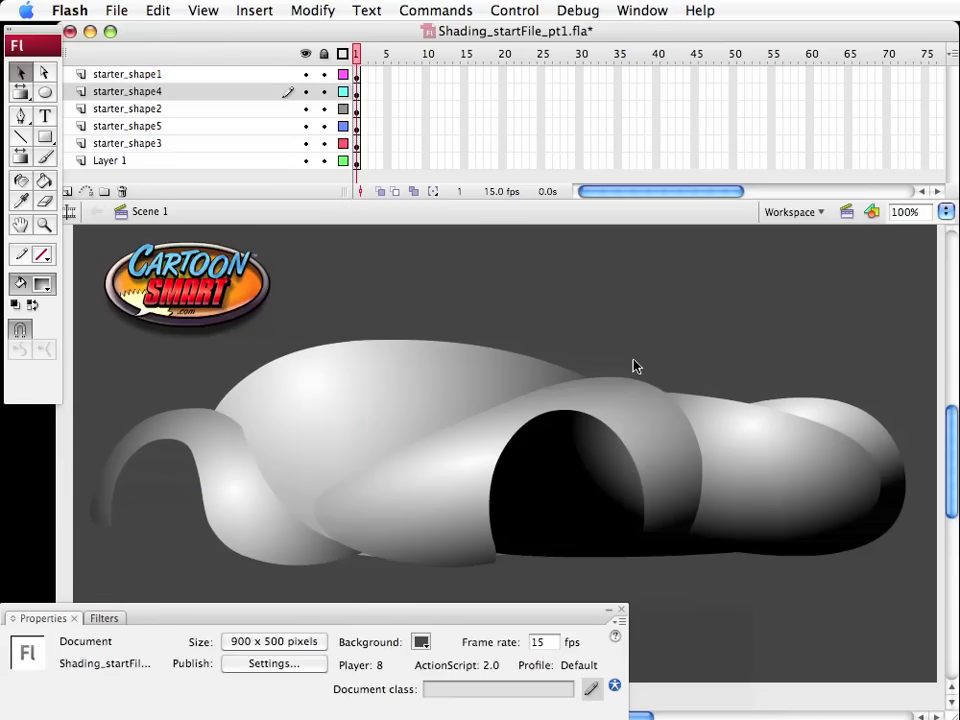
# Convert the starter_shape2 hood shape to a movie clip symbol named Hood_part
pyautogui.click(767, 483)
pyautogui.press('F8')
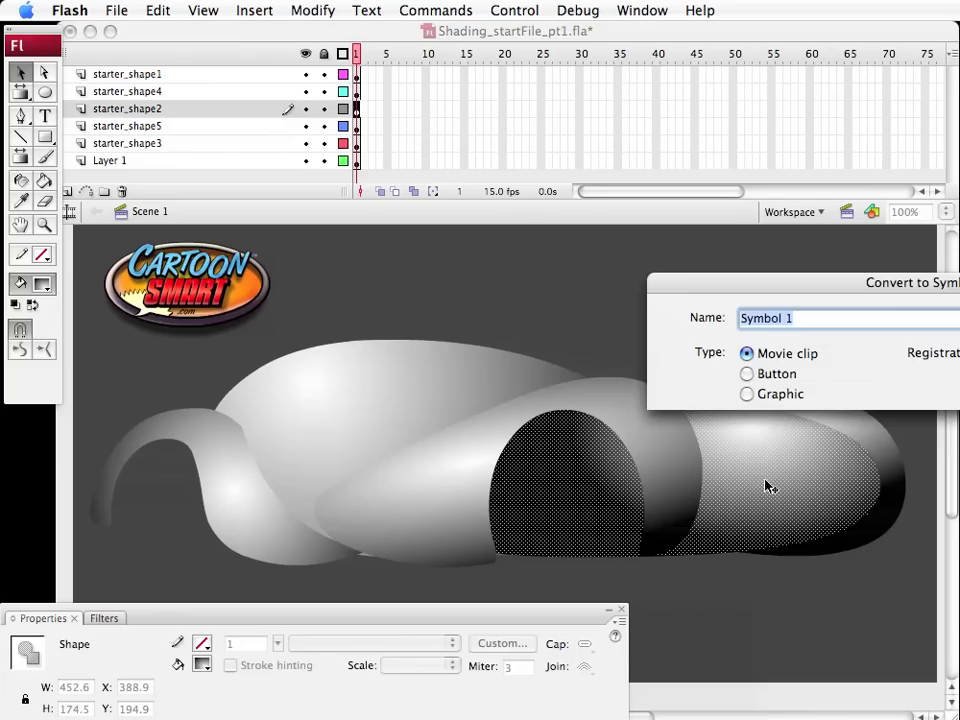
pyautogui.write('Hood_part')
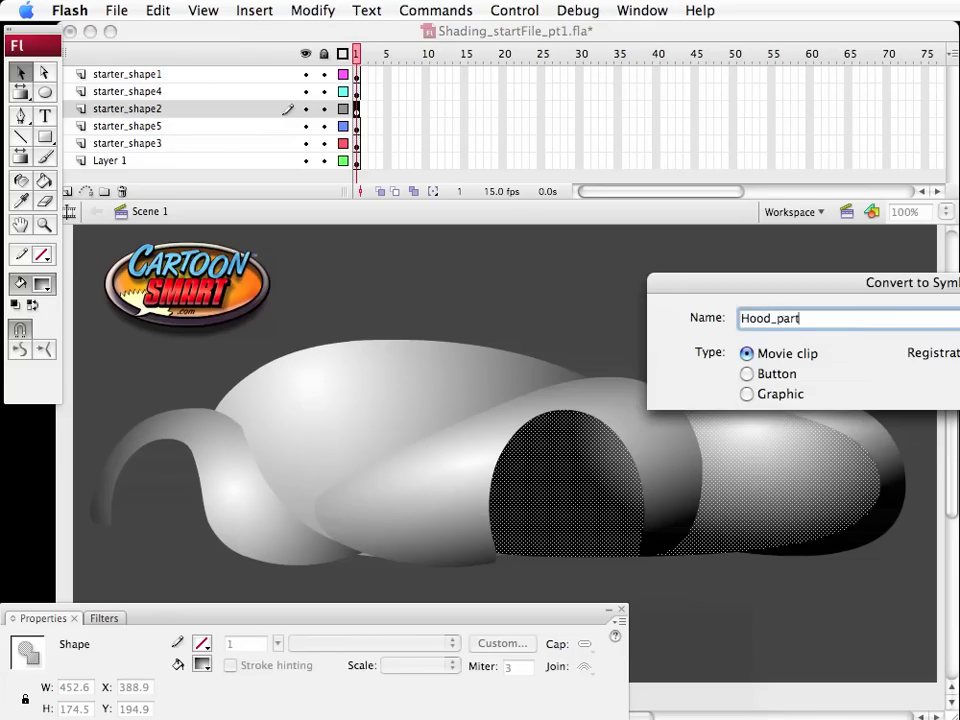
pyautogui.press('Return')
# Convert the starter_shape5 main body shape to a movie clip symbol named main_part
pyautogui.click(467, 405)
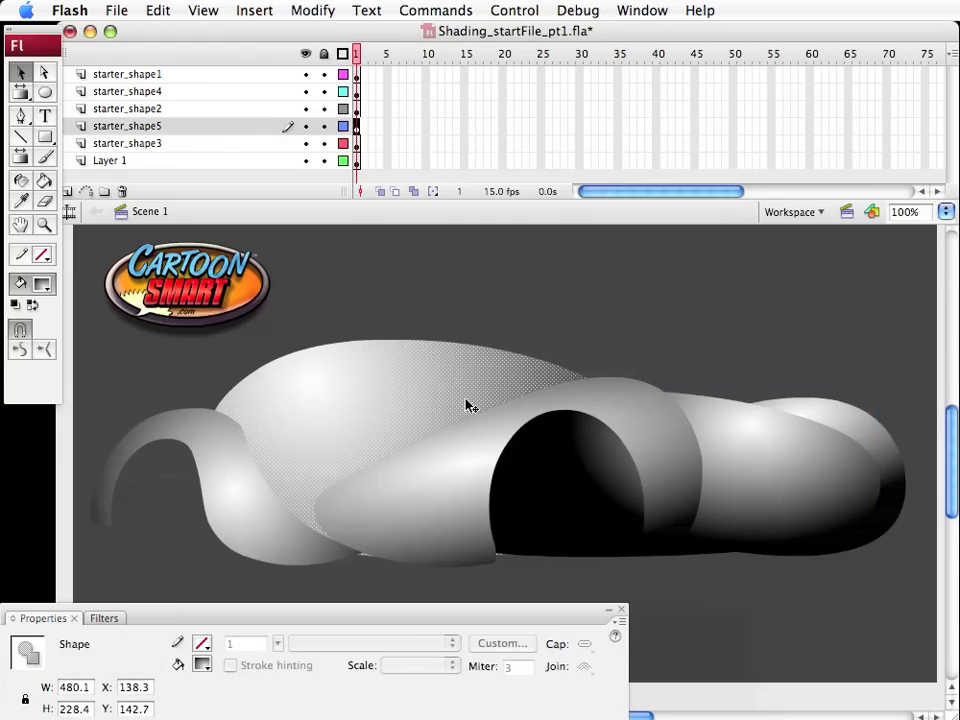
pyautogui.press('F8')
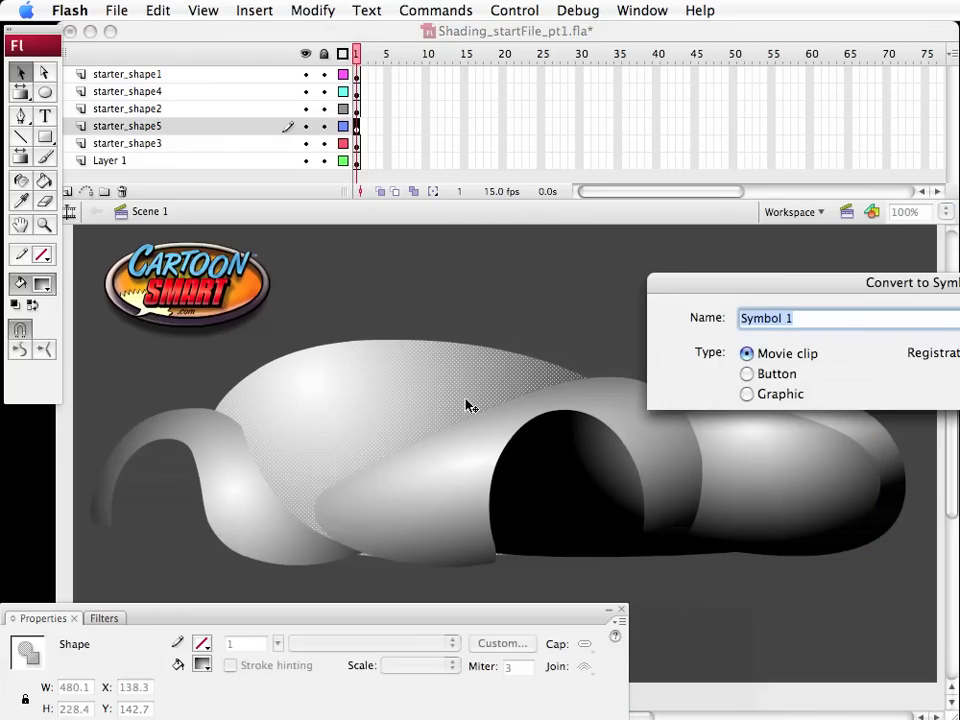
pyautogui.write('main_part')
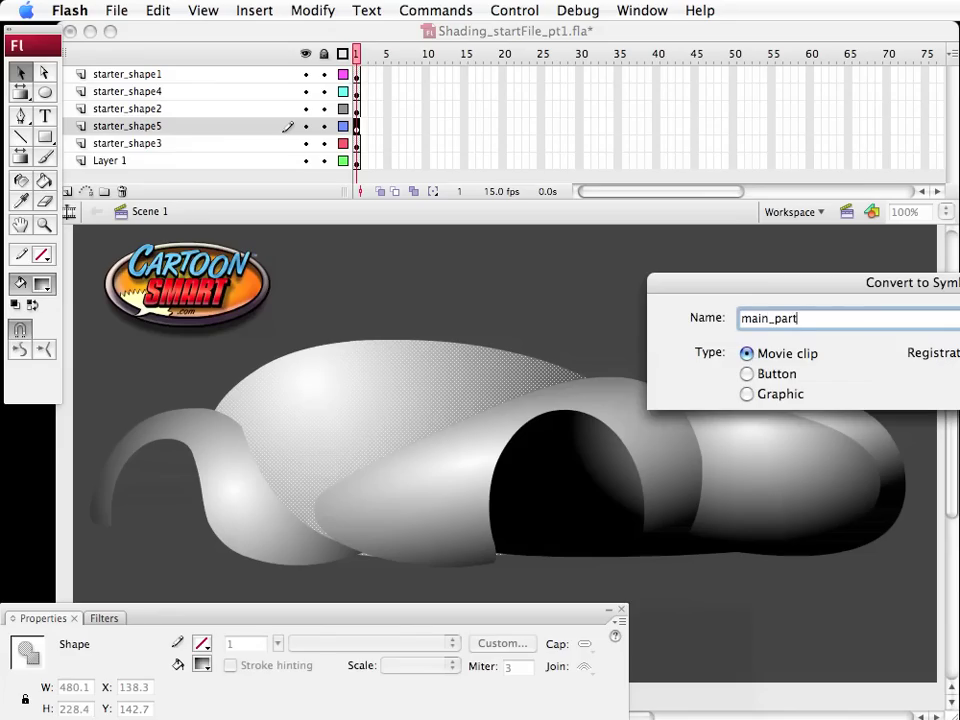
pyautogui.press('Return')
# Convert the starter_shape3 shape to a movie clip symbol named "Back_wheel base"
pyautogui.click(898, 460)
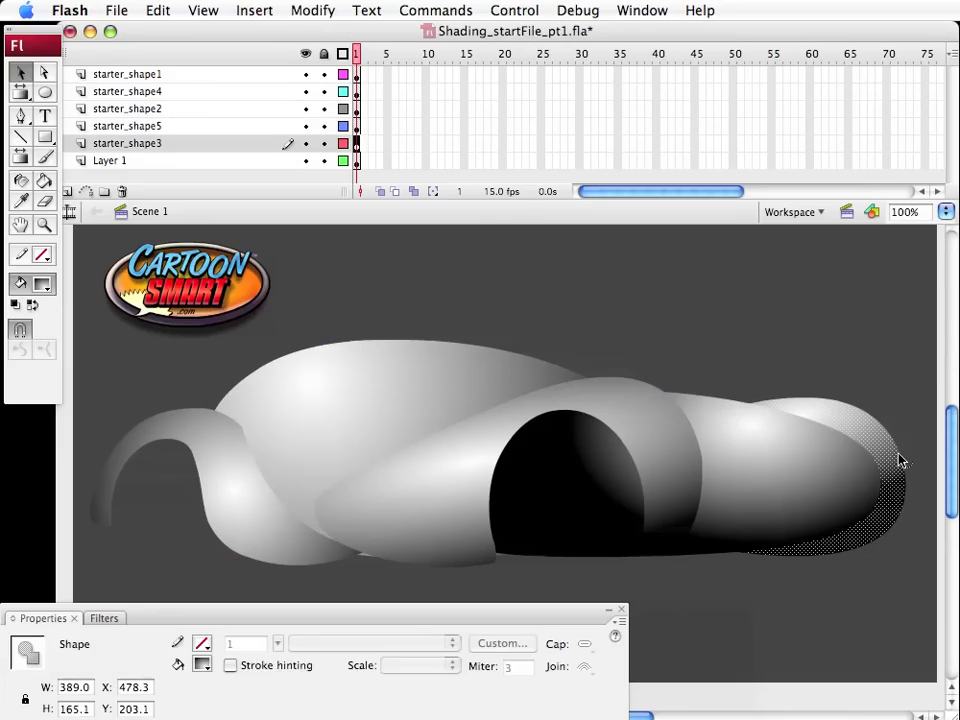
pyautogui.press('F8')
pyautogui.write('Ba')
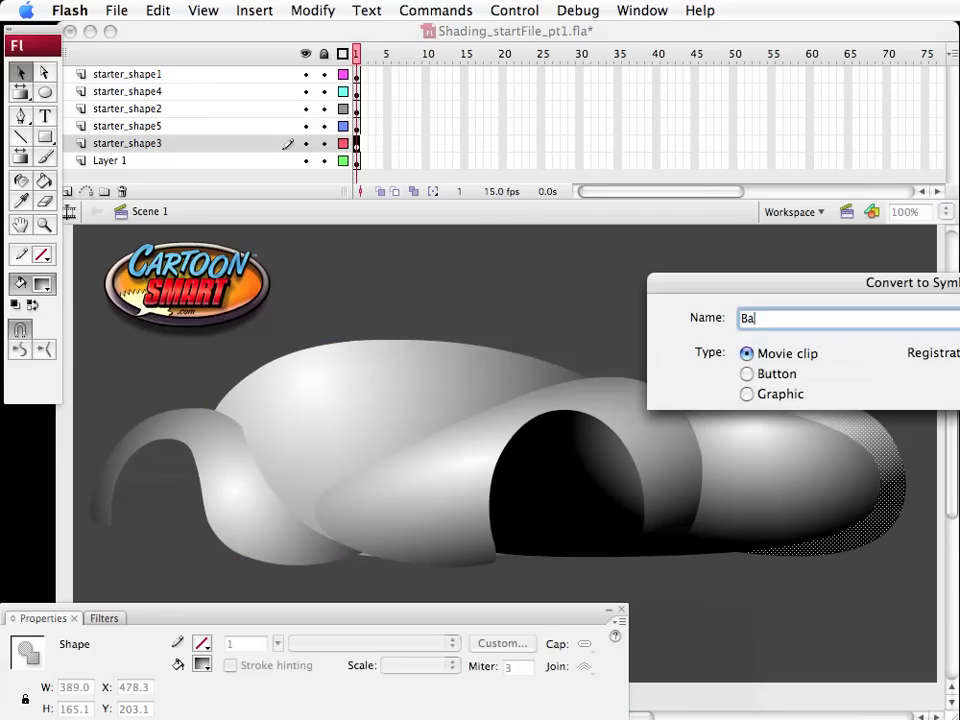
pyautogui.write('ck_wheel base')
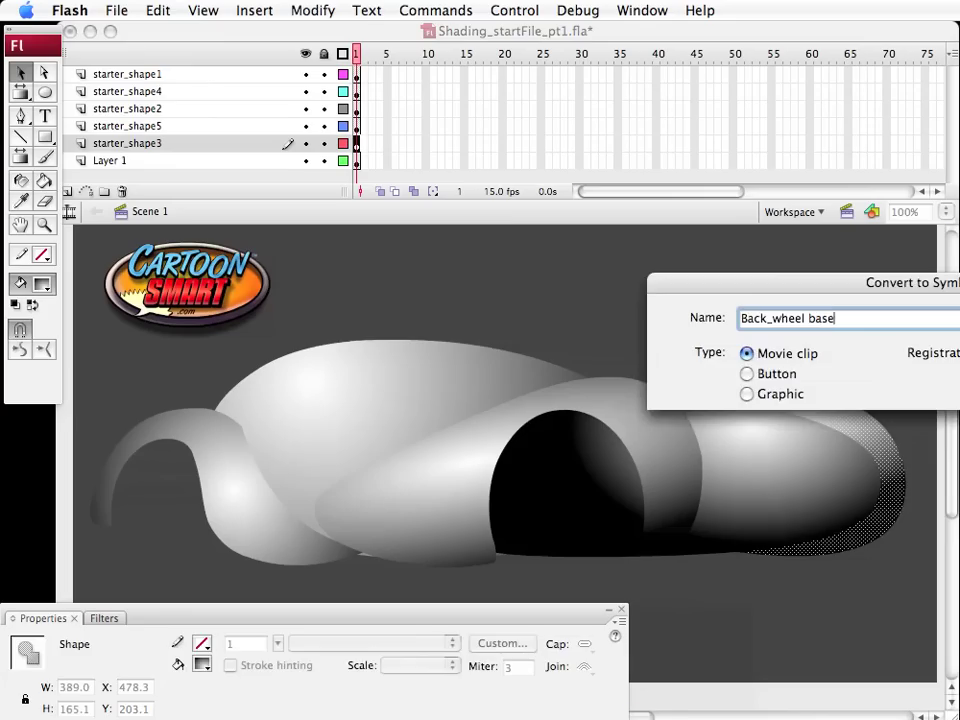
pyautogui.press('Return')
# Edit the main_part symbol, pull its lower edge slightly up behind the fenders, and return to Scene 1
pyautogui.click(338, 432)
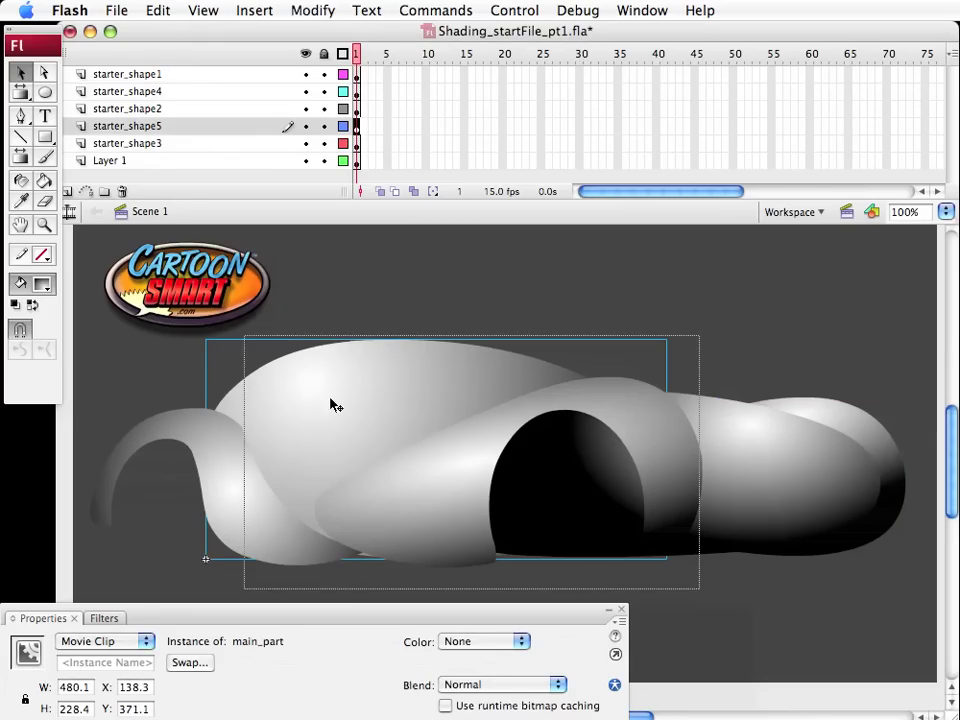
pyautogui.doubleClick(331, 401)
pyautogui.click(369, 577)
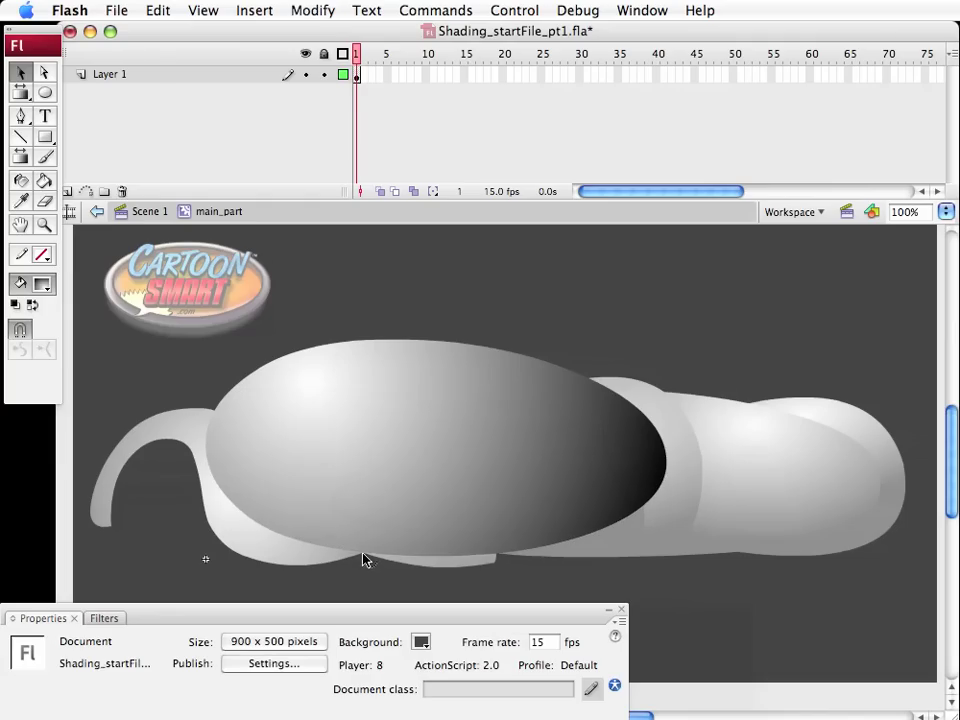
pyautogui.click(147, 212)
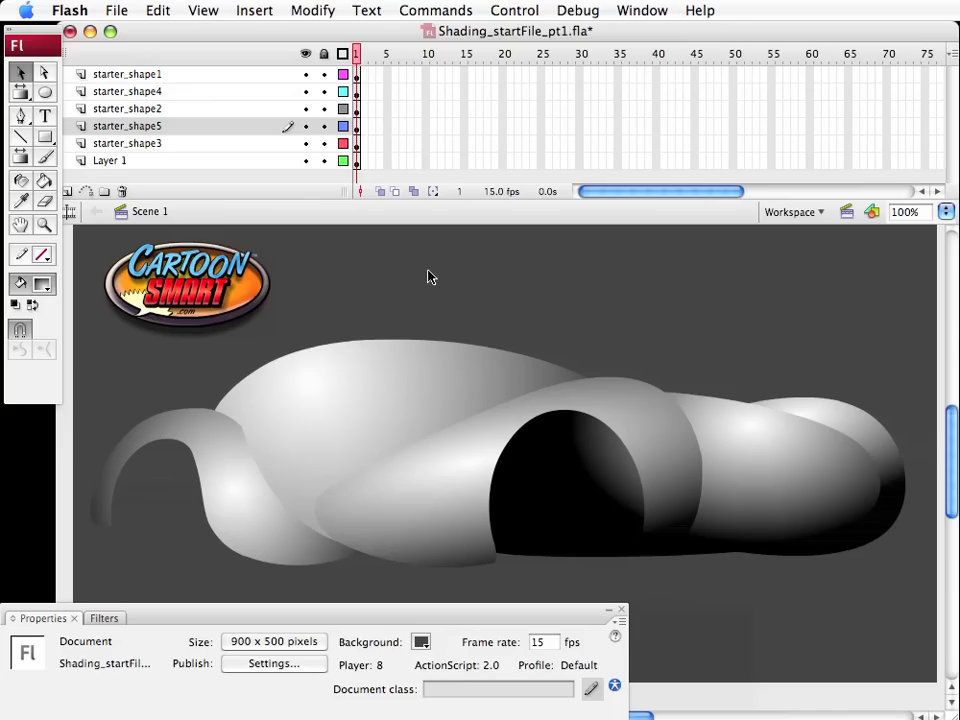
# Add a Drop Shadow filter to the "BACK-wheel base" fender instance and make it an inner shadow
pyautogui.click(754, 523)
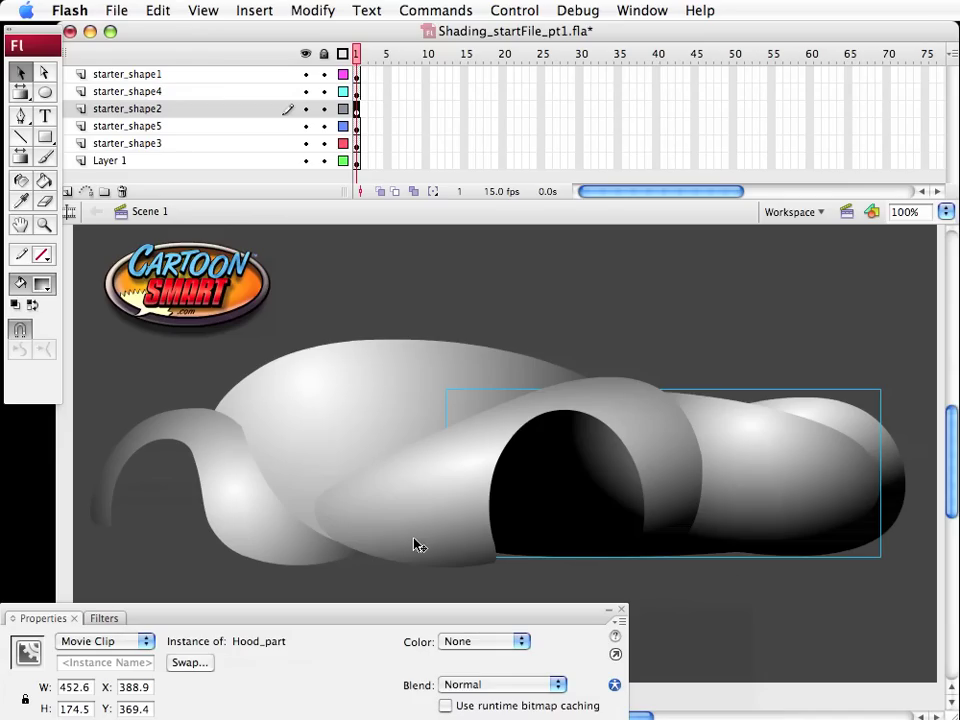
pyautogui.click(258, 513)
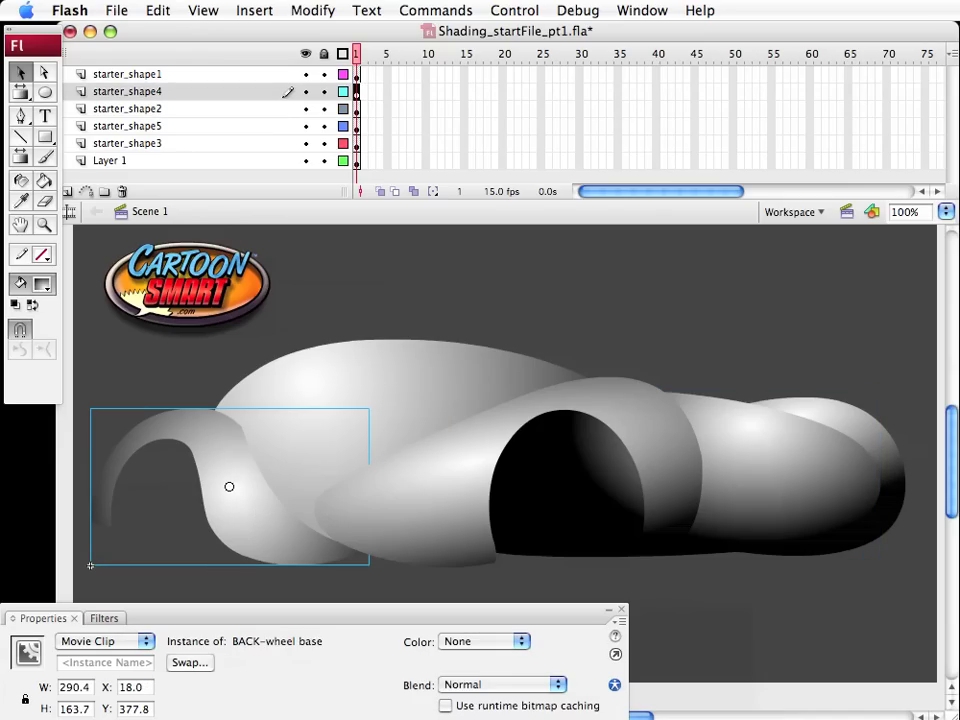
pyautogui.click(104, 618)
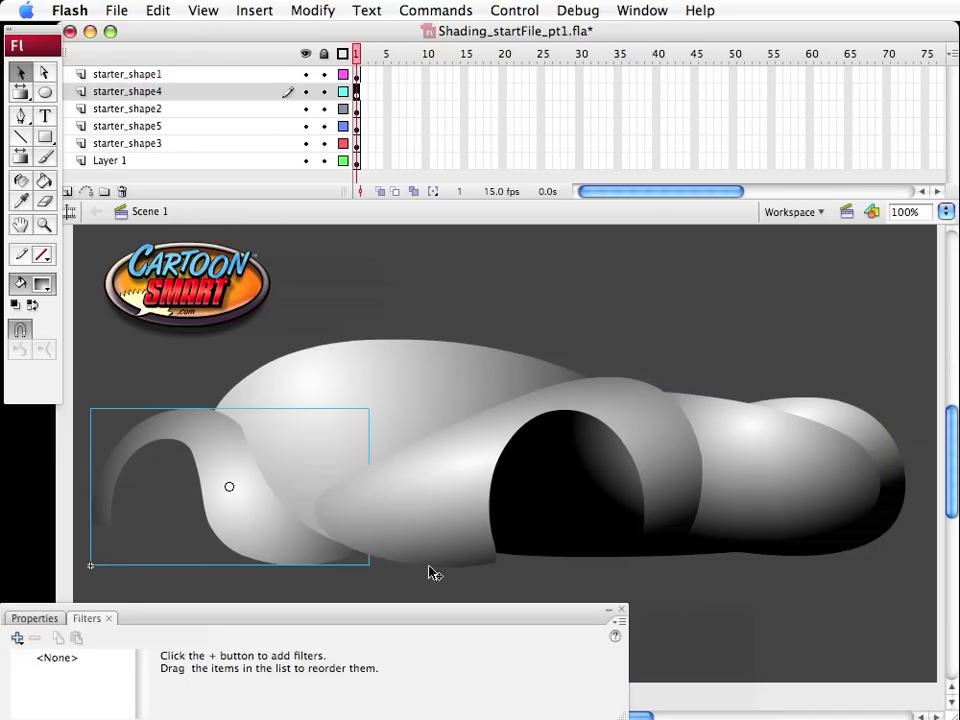
pyautogui.click(18, 637)
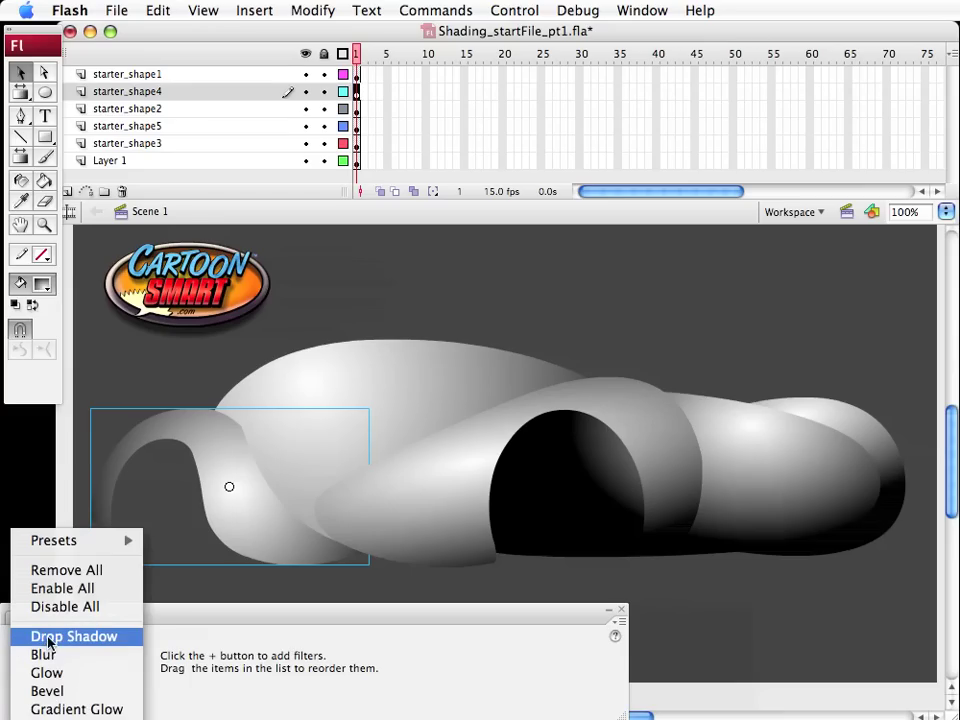
pyautogui.click(48, 640)
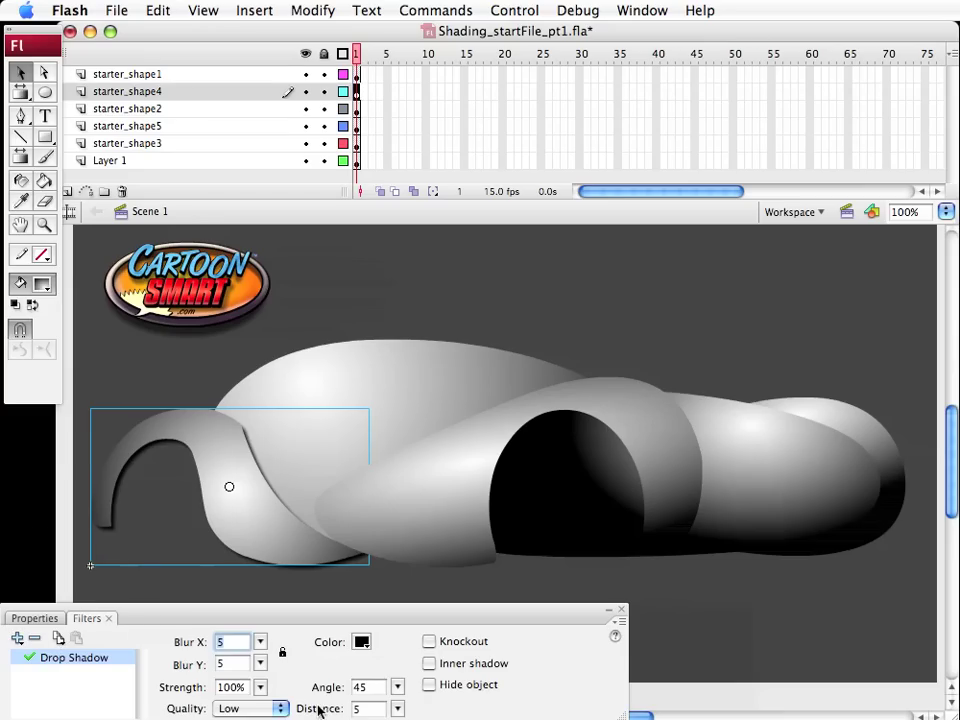
pyautogui.click(429, 664)
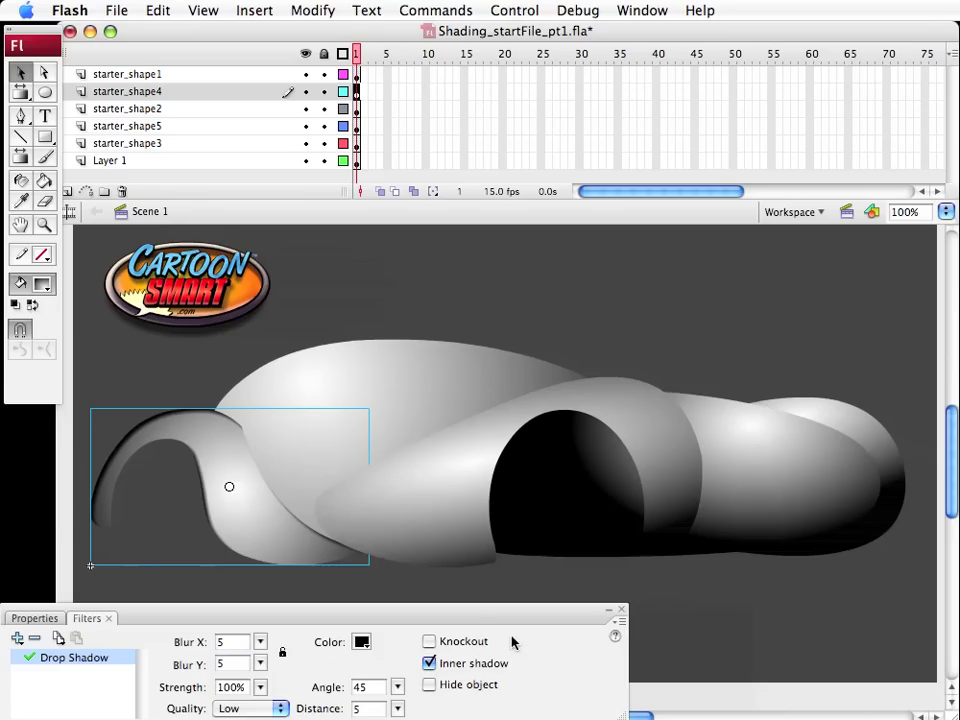
pyautogui.click(430, 664)
pyautogui.click(430, 664)
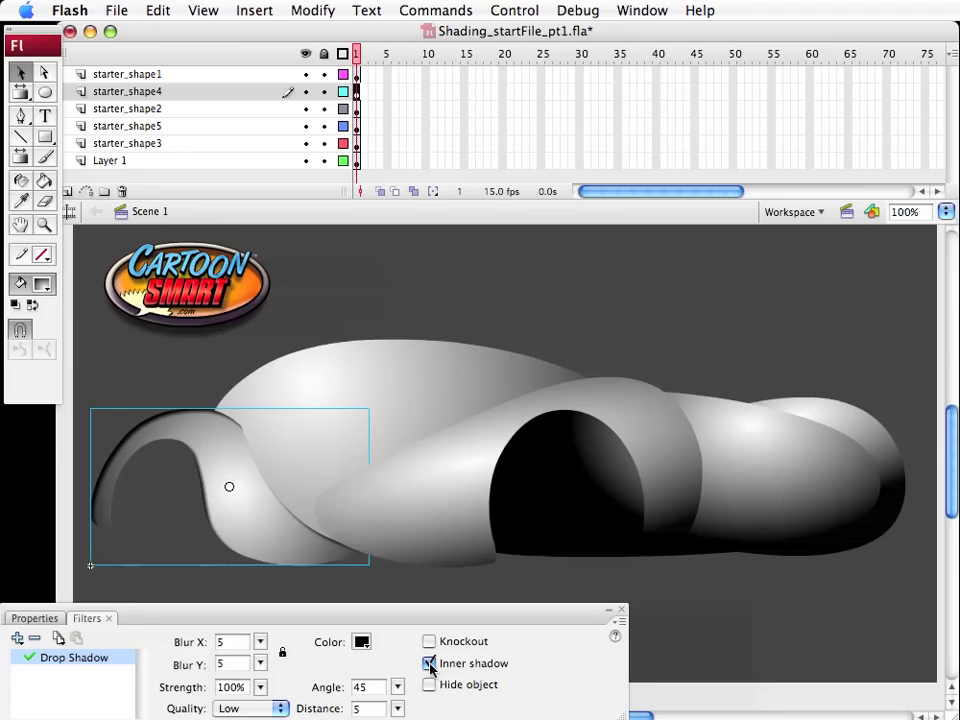
# Set the colour of the fender's inner drop shadow to gray #999999
pyautogui.click(360, 644)
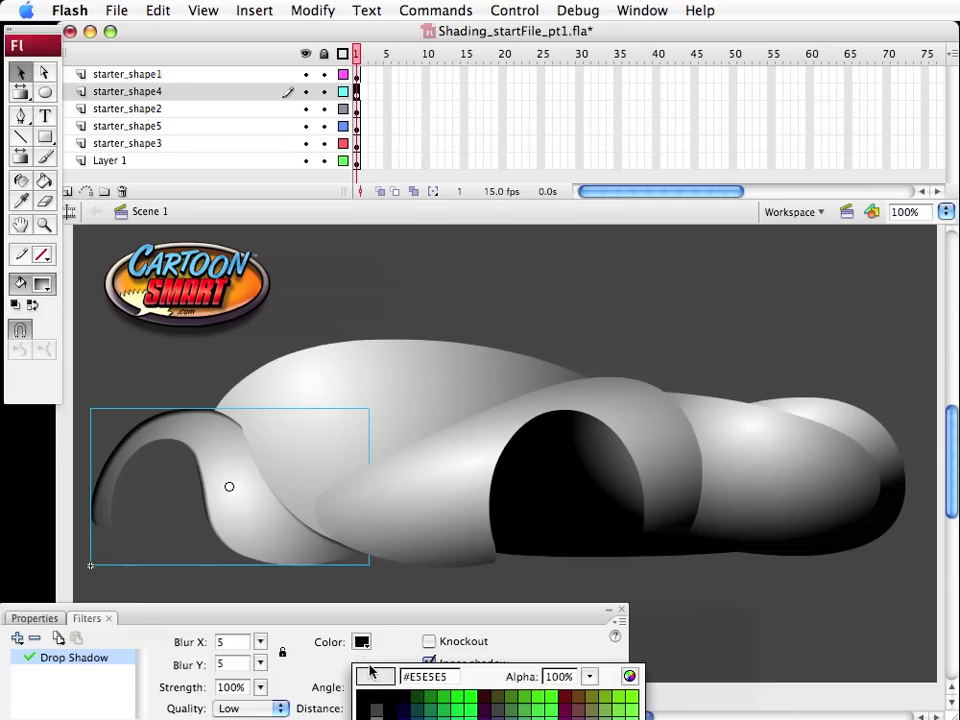
pyautogui.click(364, 712)
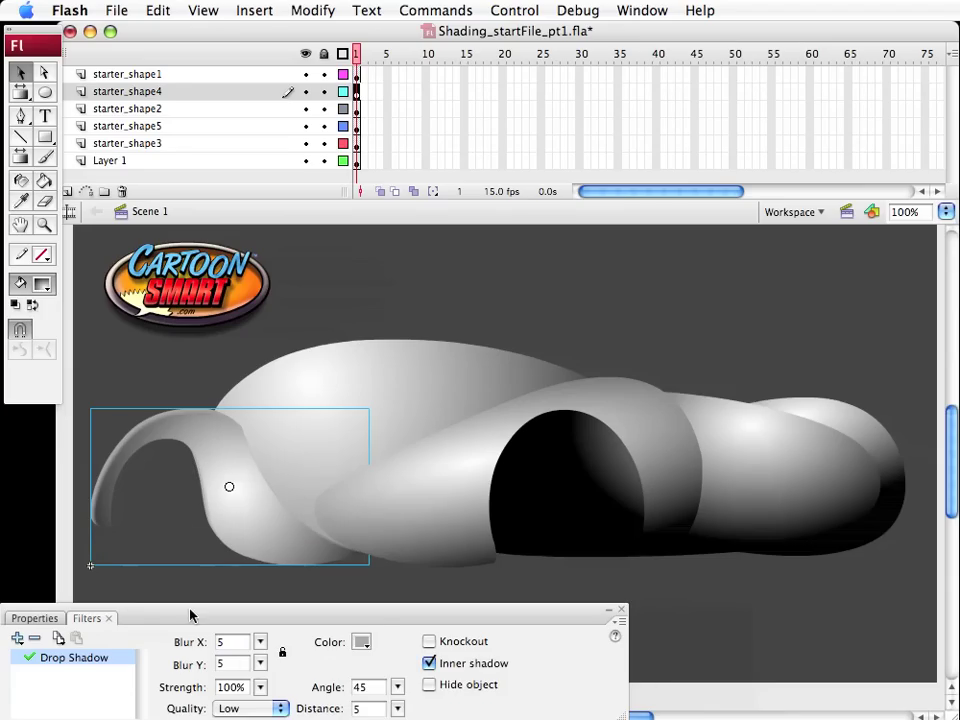
pyautogui.moveTo(189, 615); pyautogui.dragTo(200, 540)
pyautogui.click(360, 568)
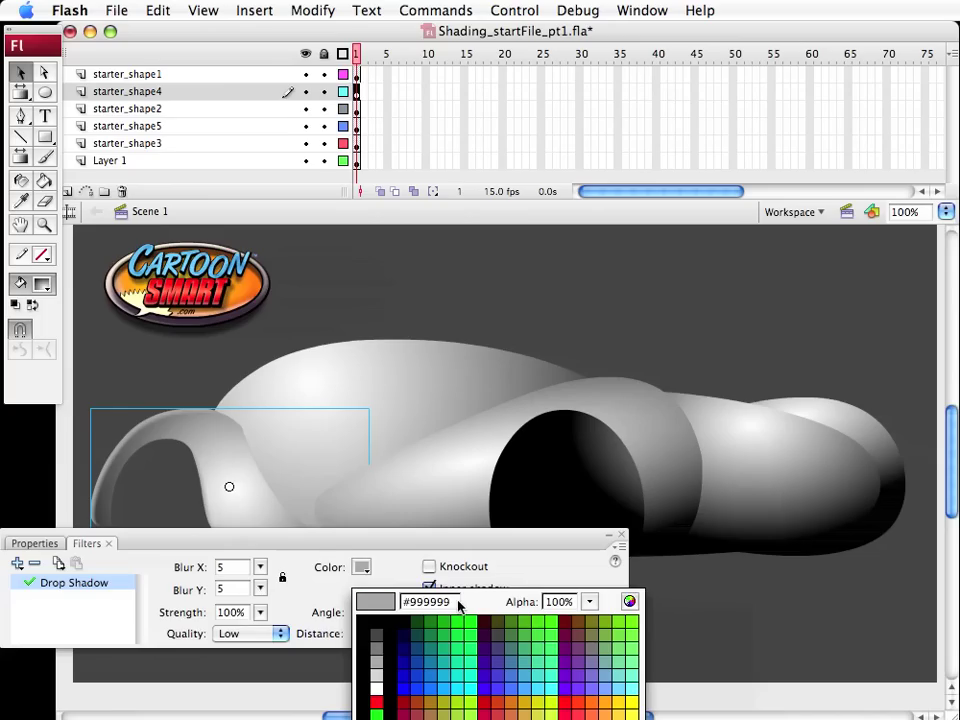
pyautogui.click(377, 662)
pyautogui.moveTo(365, 560); pyautogui.dragTo(368, 633)
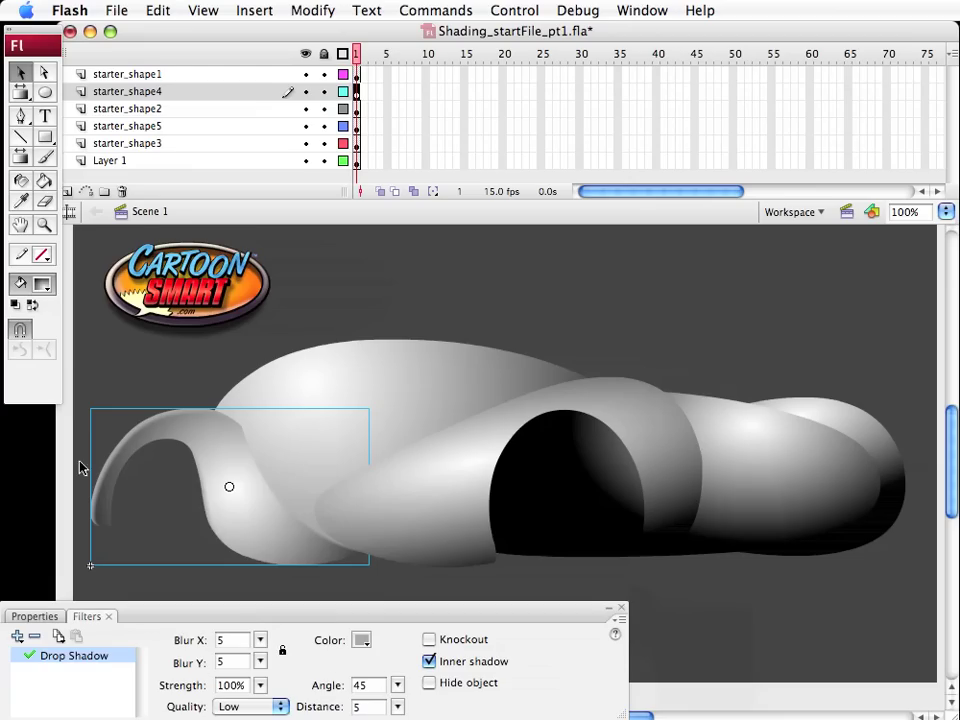
# Deselect the fender to view its shading, reselect it and save the document
pyautogui.click(197, 388)
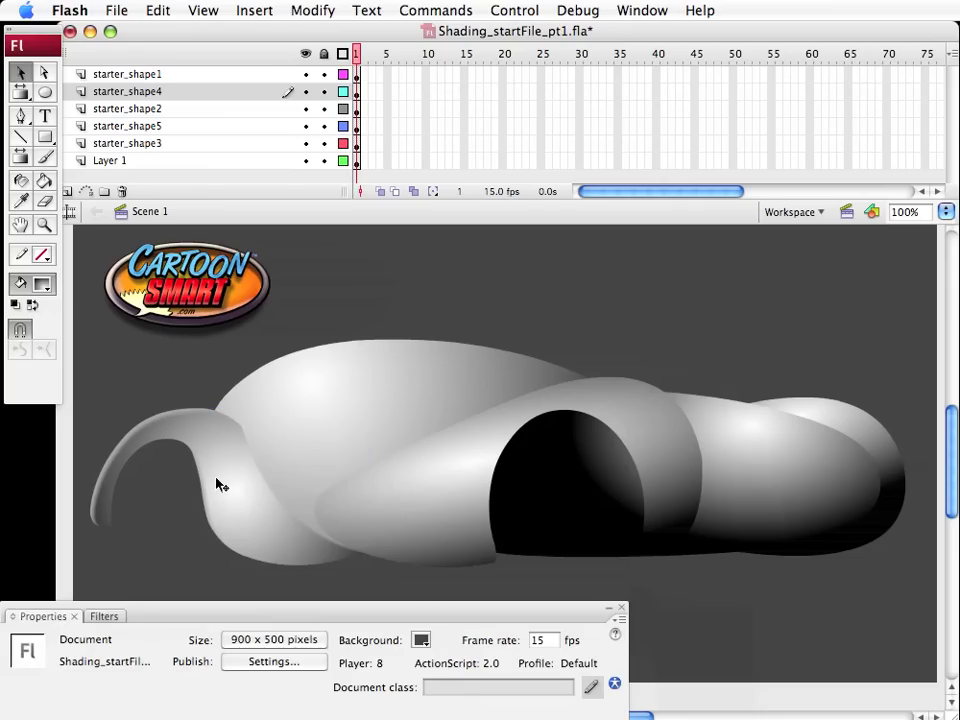
pyautogui.click(218, 483)
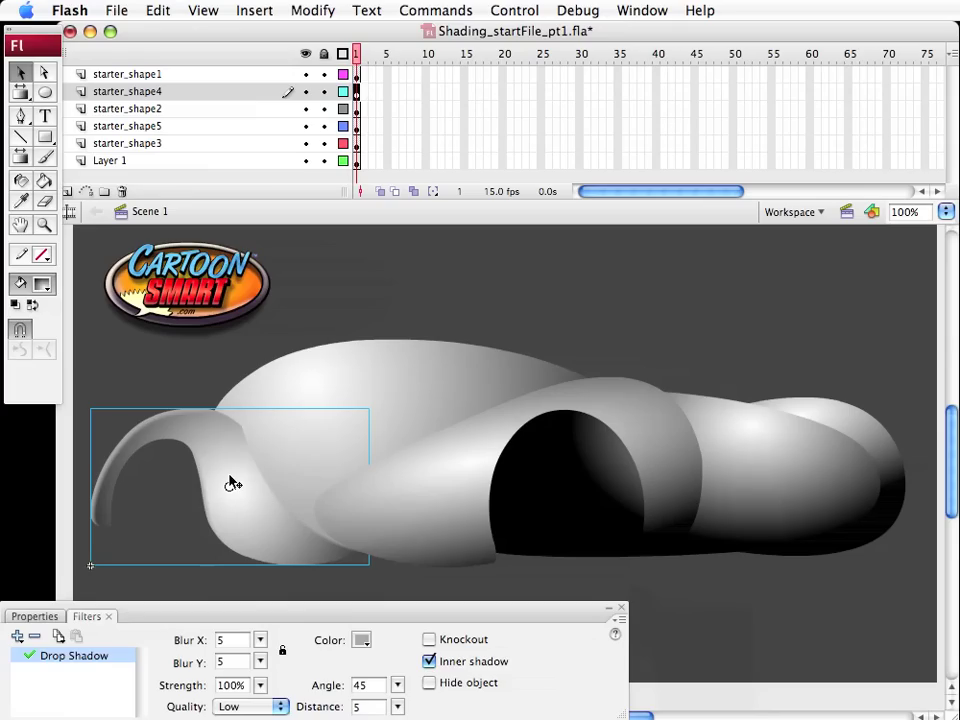
pyautogui.press('super+s')
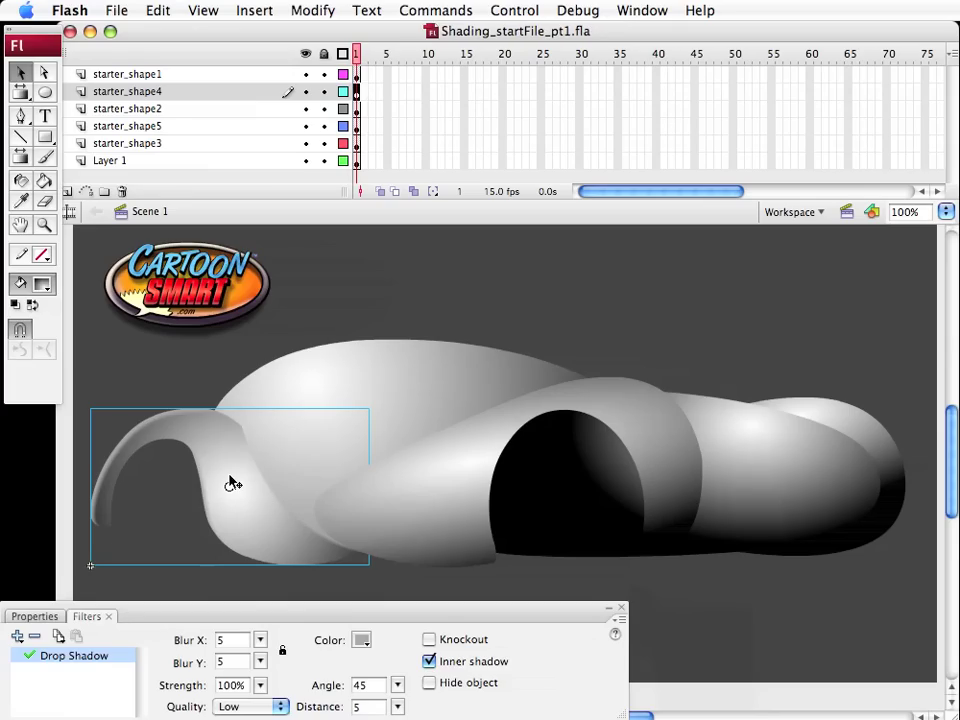
# Copy the "BACK-wheel base" fender and paste it in place on a new layer above starter_shape4
pyautogui.click(160, 10)
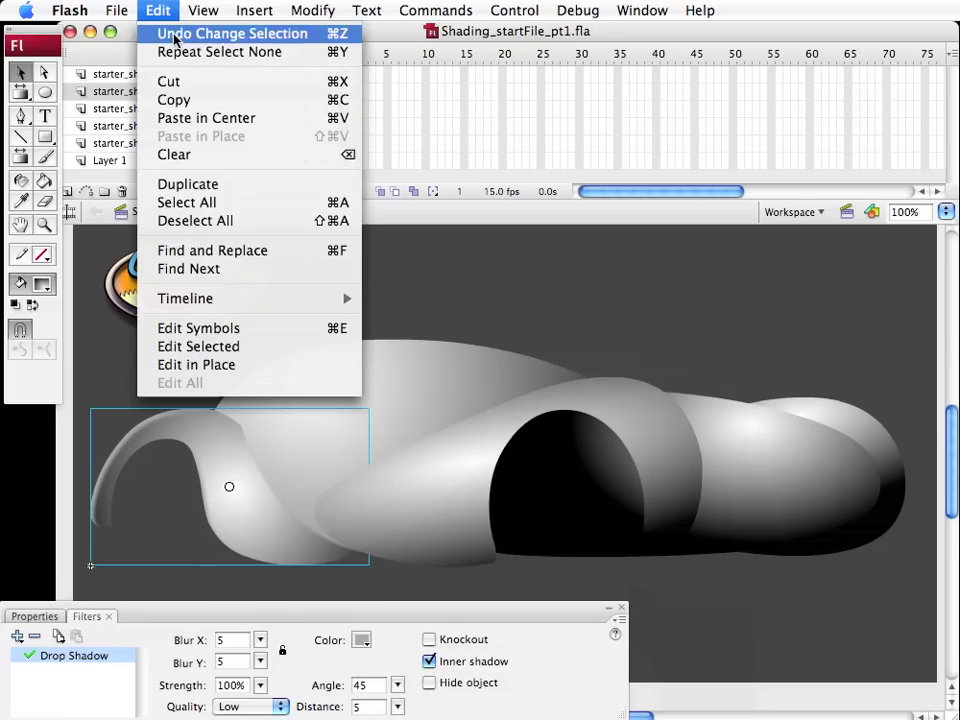
pyautogui.click(185, 100)
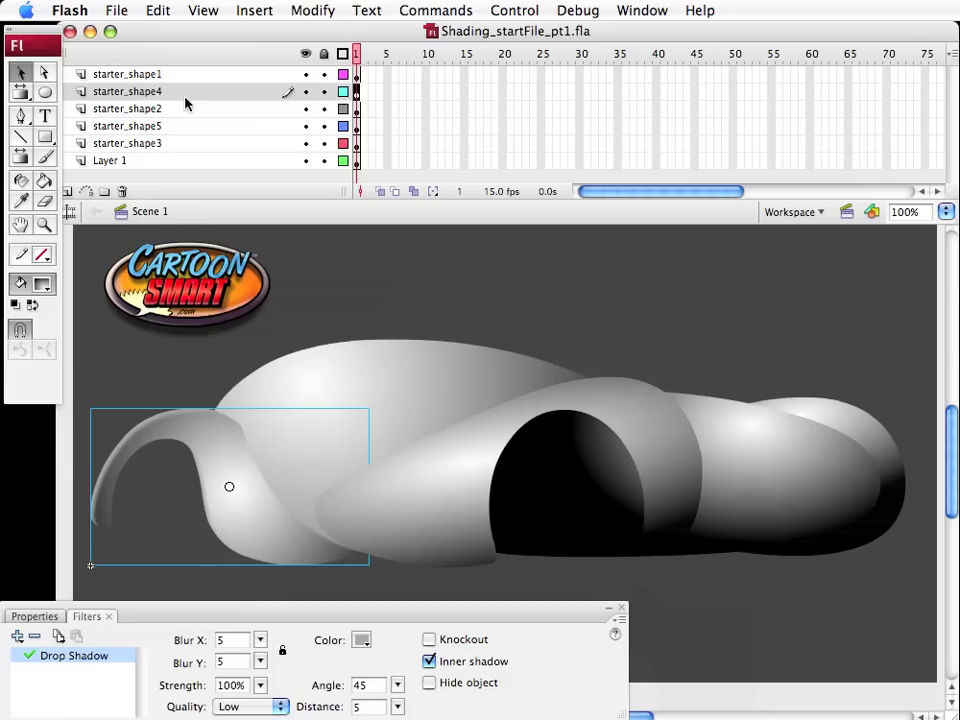
pyautogui.click(68, 192)
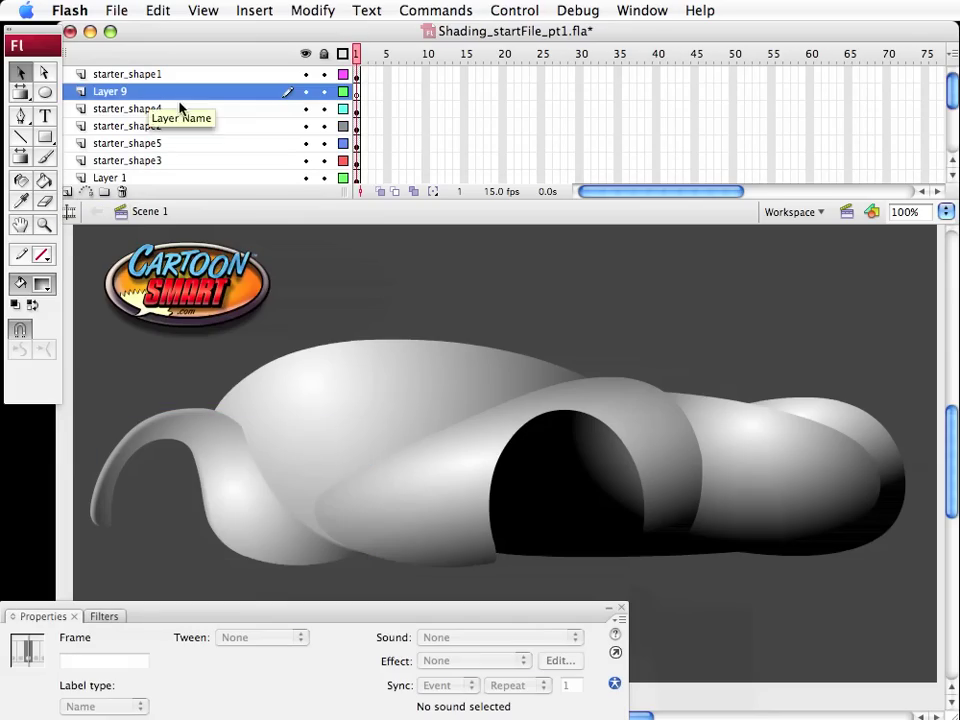
pyautogui.click(159, 9)
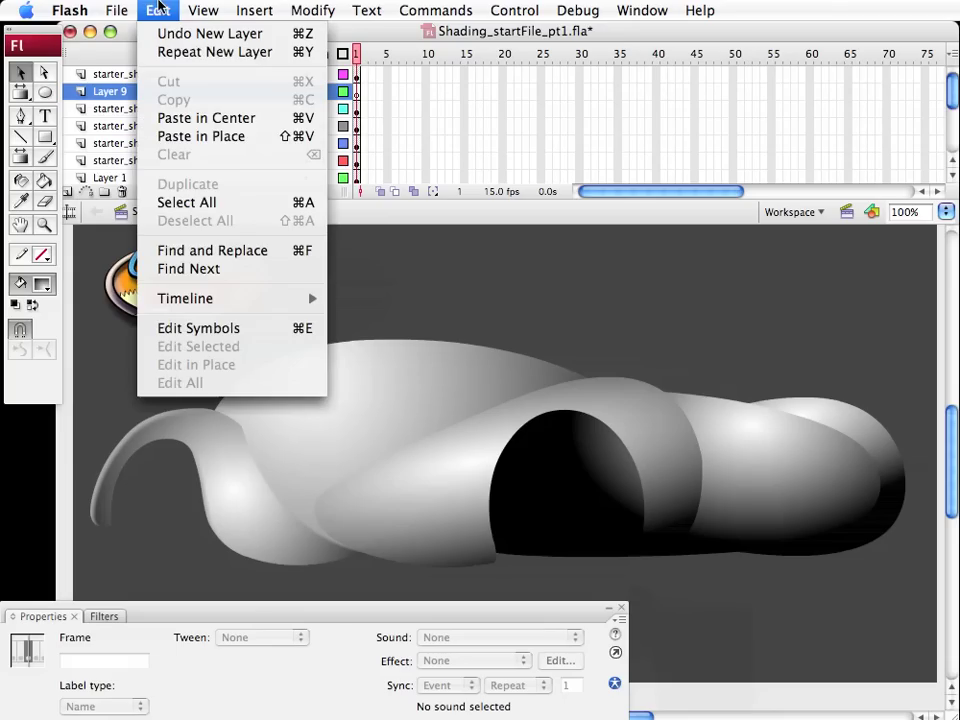
pyautogui.click(186, 137)
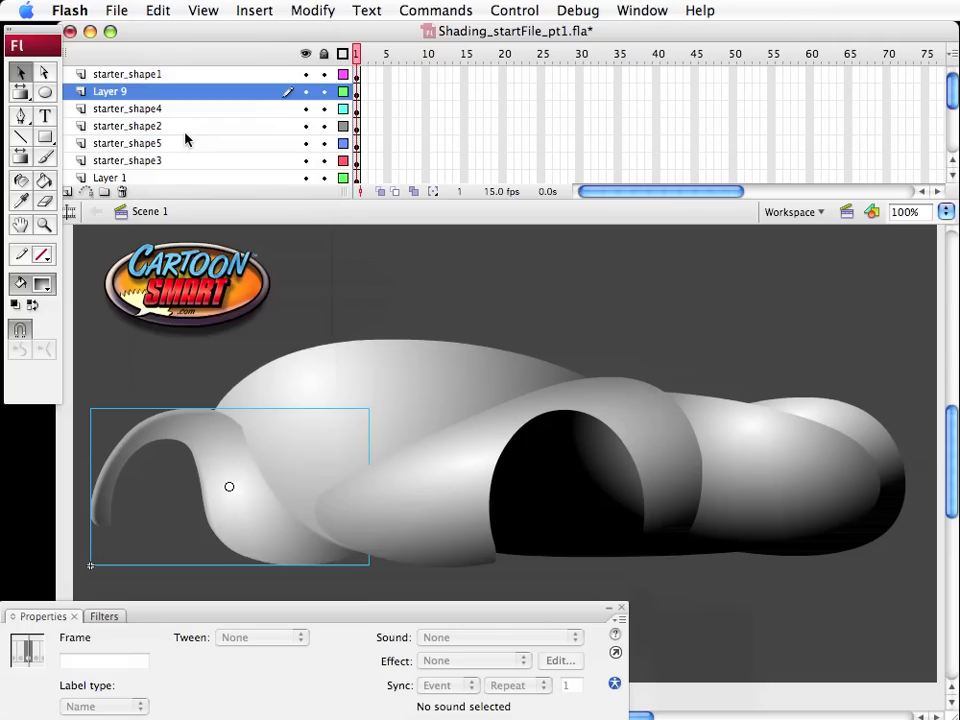
# Nudge the pasted fender copy down to reveal the original beneath it, and move it back into place
pyautogui.hotkey('shift', 'Down')
pyautogui.hotkey('shift', 'Down')
pyautogui.hotkey('shift', 'Down')
pyautogui.hotkey('shift', 'Down')
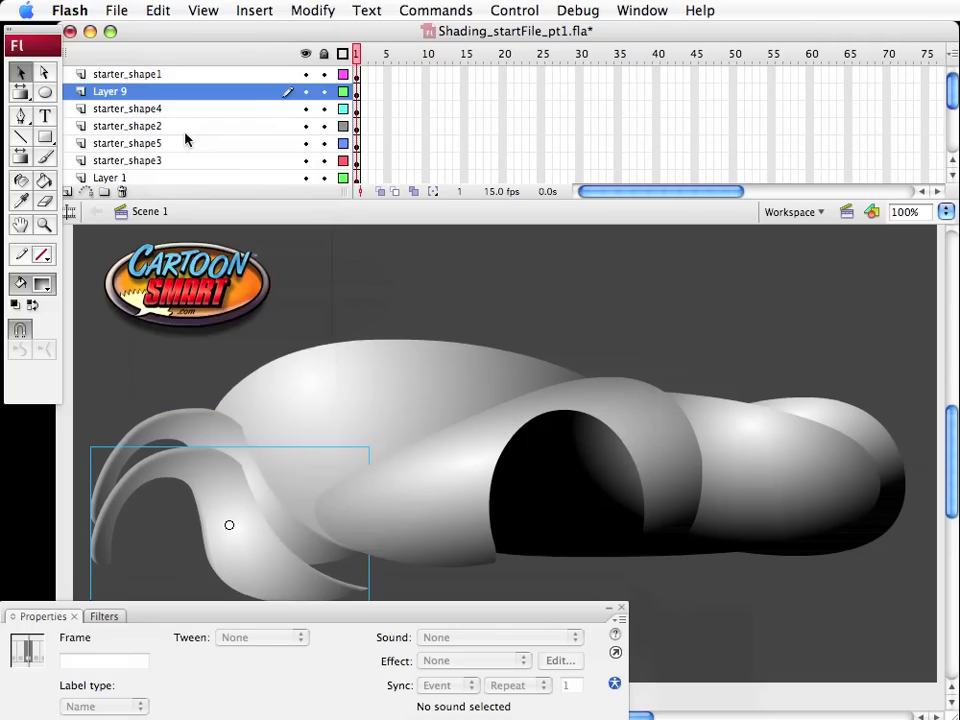
pyautogui.hotkey('shift', 'Up')
pyautogui.hotkey('shift', 'Up')
pyautogui.hotkey('shift', 'Up')
pyautogui.hotkey('shift', 'Up')
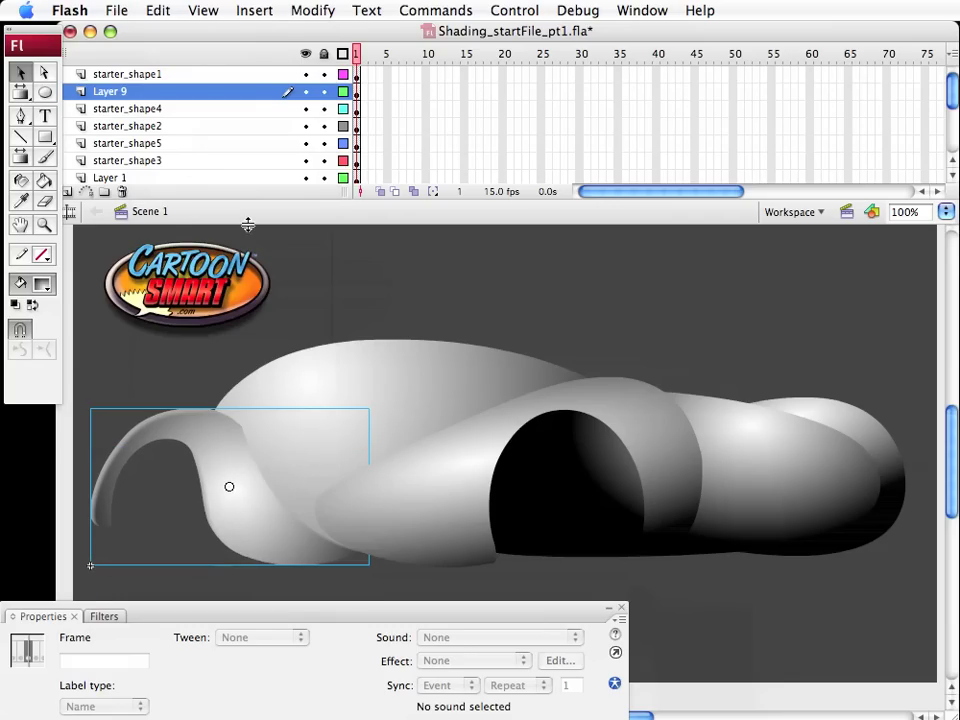
# Duplicate the pasted fender's symbol under the name "BACK-wheel base2" and preview the new symbol in the library
pyautogui.click(300, 8)
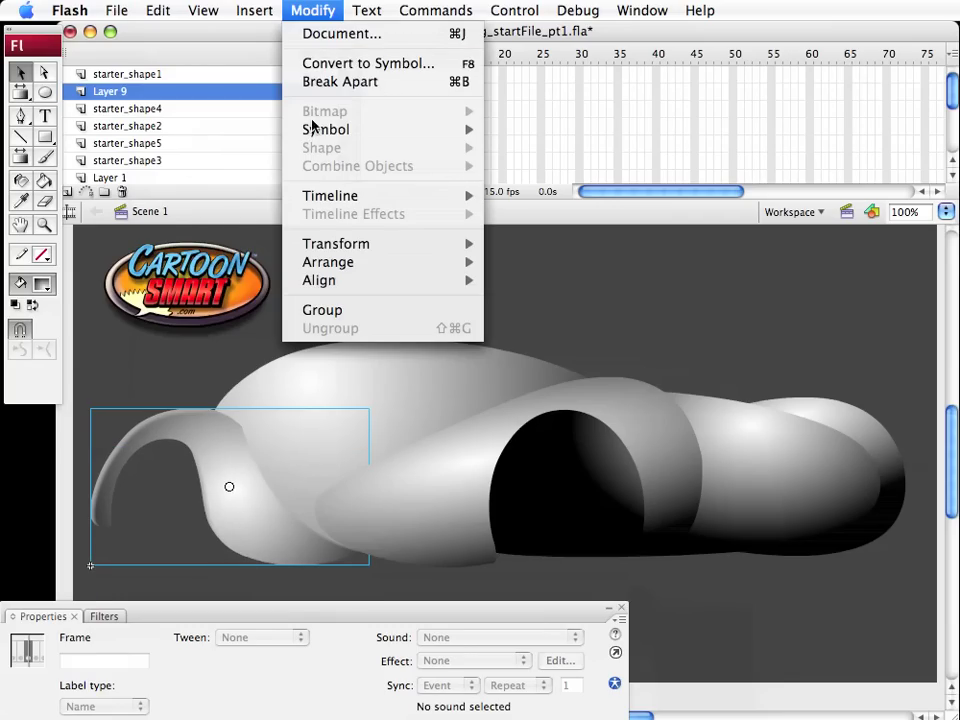
pyautogui.moveTo(310, 131)
pyautogui.click(575, 150)
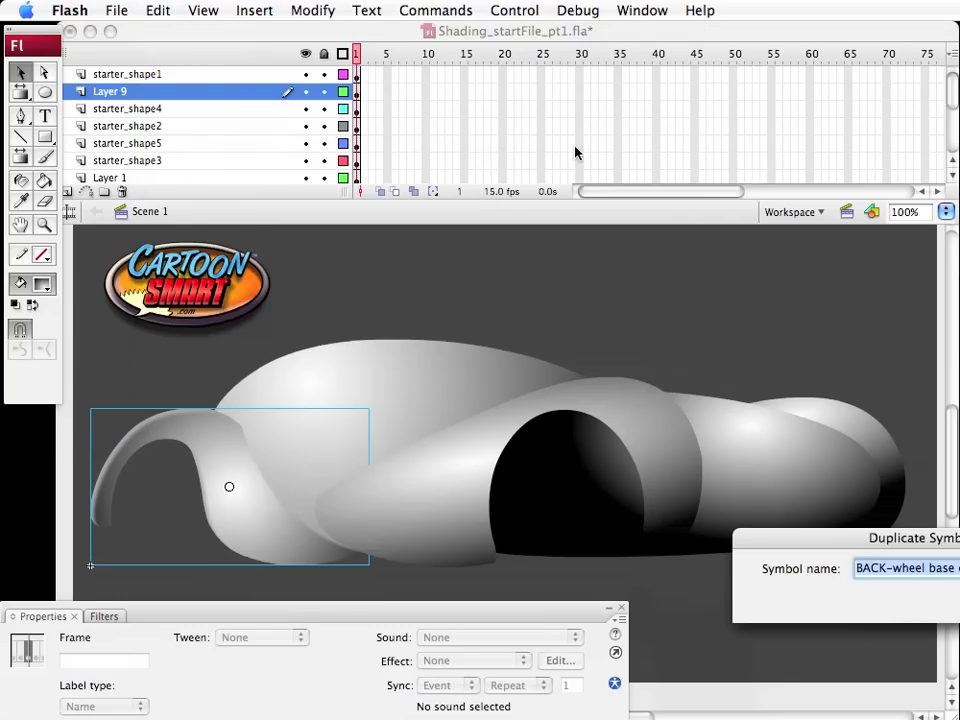
pyautogui.moveTo(784, 535); pyautogui.dragTo(424, 289)
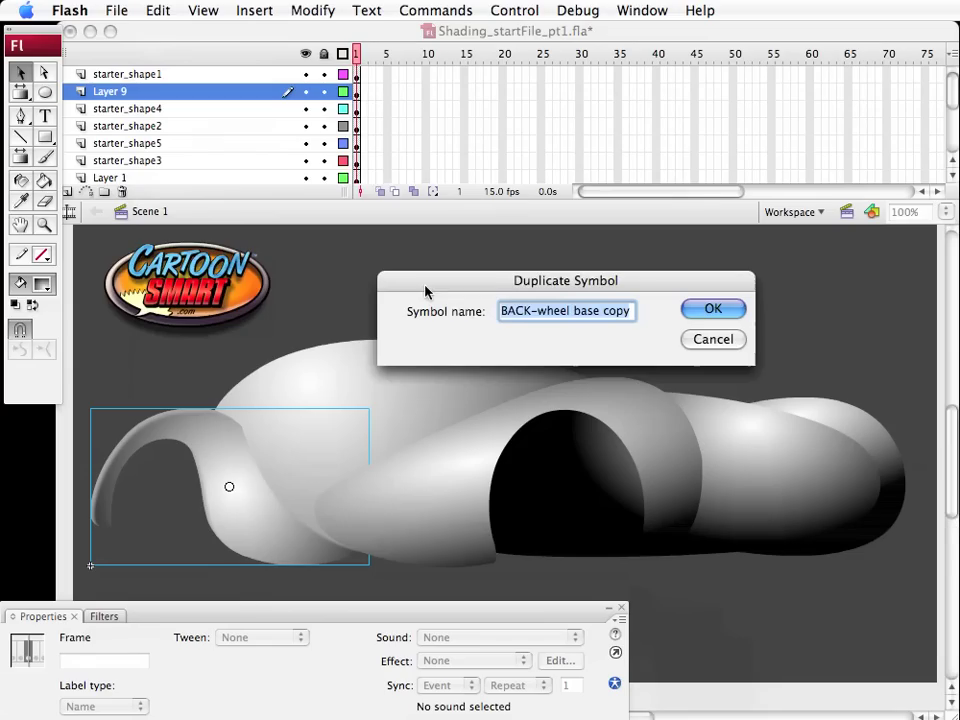
pyautogui.click(558, 311)
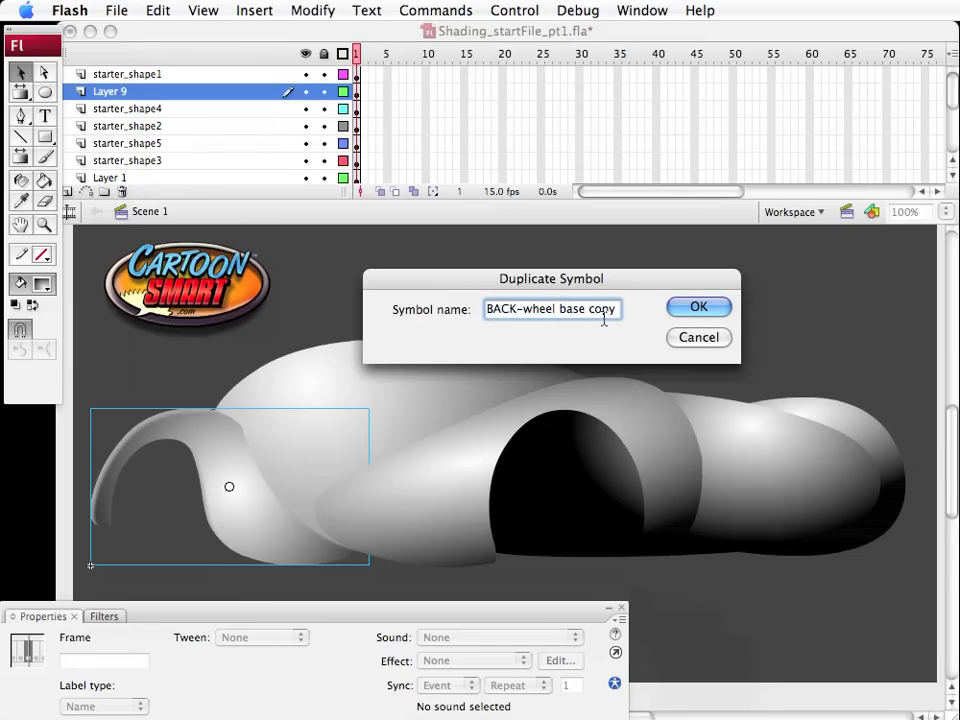
pyautogui.doubleClick(602, 309)
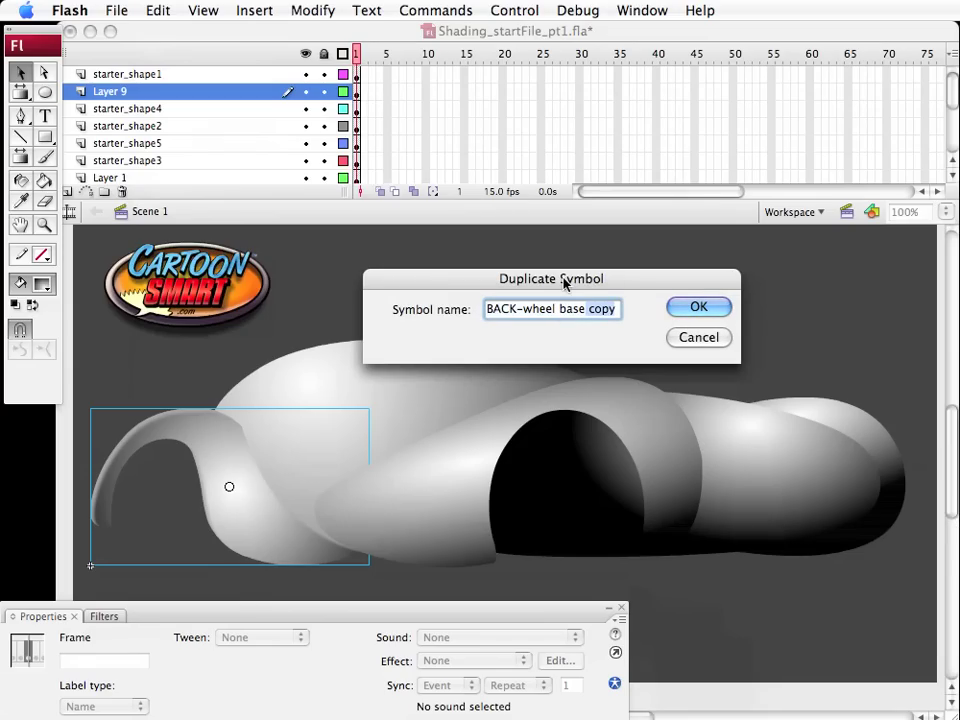
pyautogui.press('BackSpace')
pyautogui.press('BackSpace')
pyautogui.write('2')
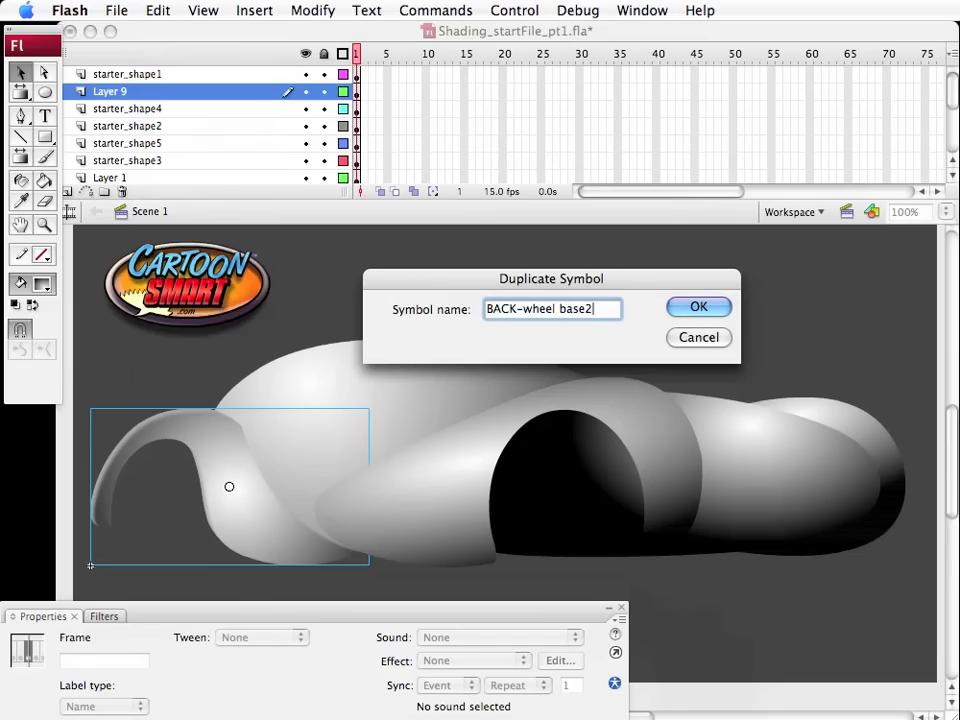
pyautogui.click(681, 313)
pyautogui.press('super+l')
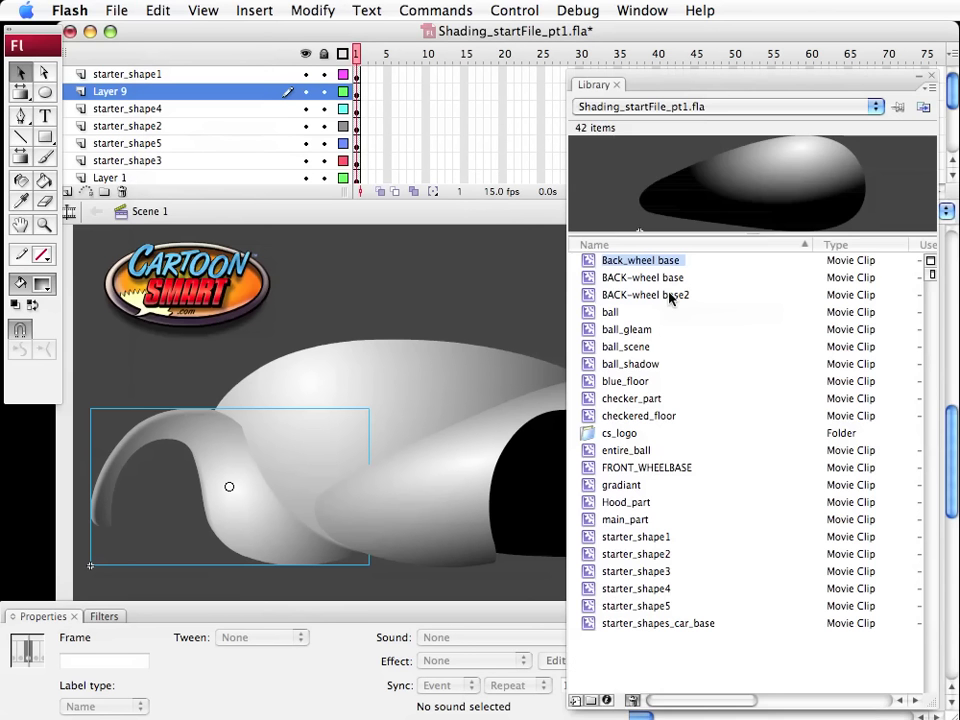
pyautogui.click(668, 295)
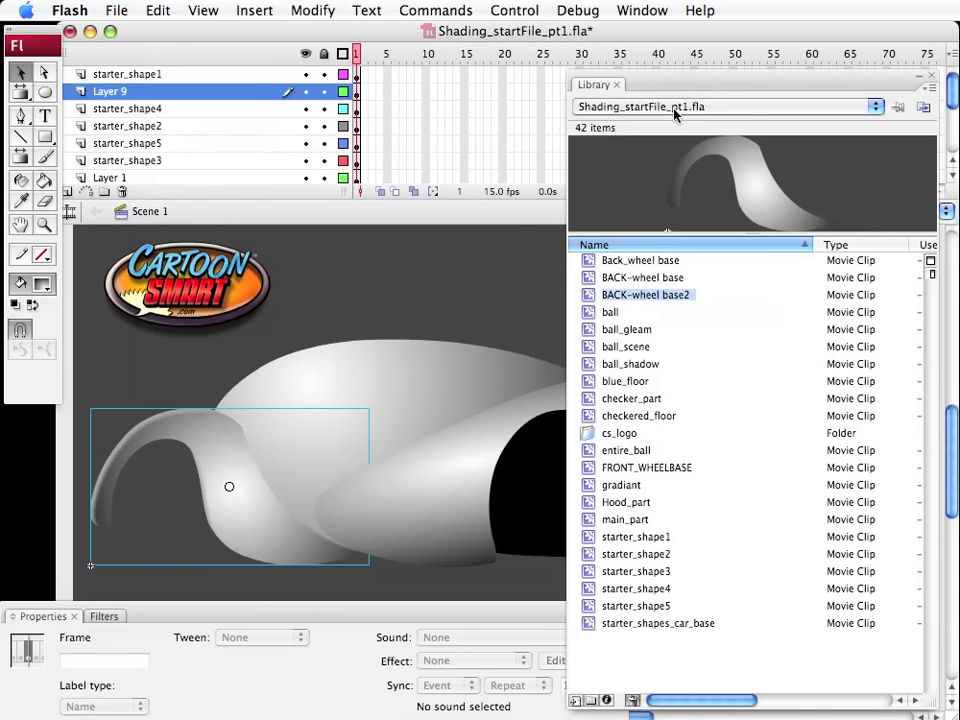
pyautogui.press('super+l')
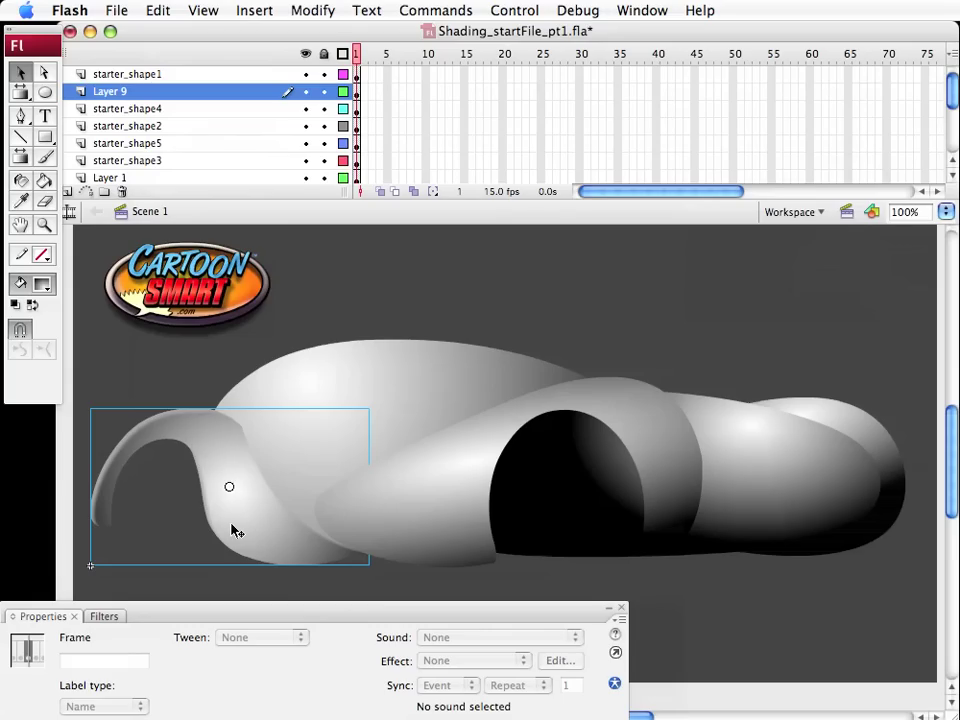
# Inside "BACK-wheel base2", delete the thin wheel-arch portion of the fender shape and return to Scene 1
pyautogui.doubleClick(233, 530)
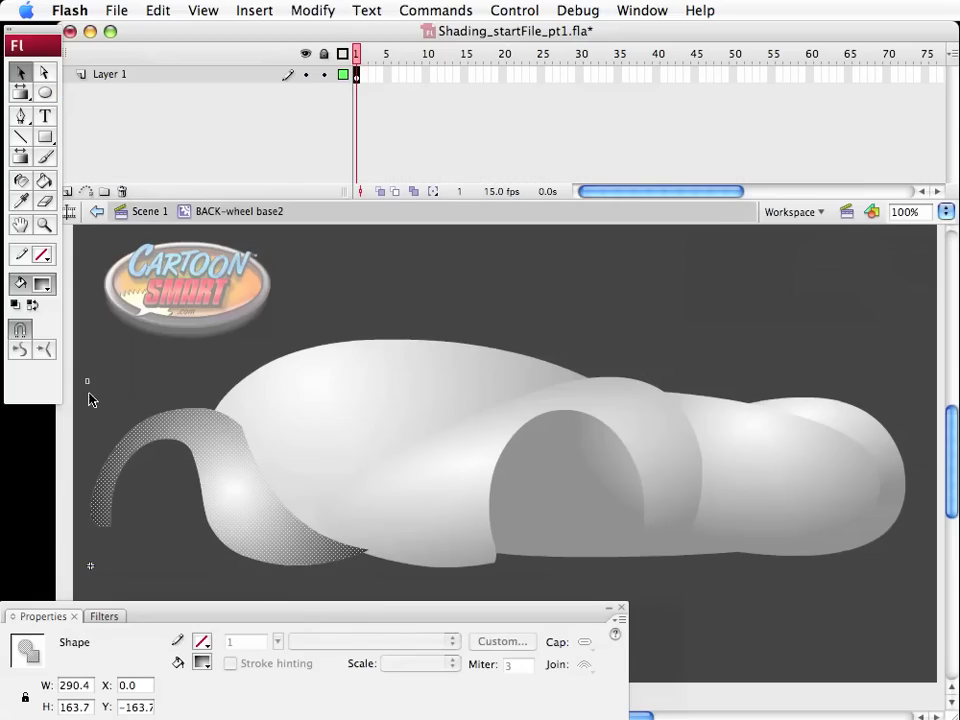
pyautogui.moveTo(89, 395); pyautogui.dragTo(195, 578)
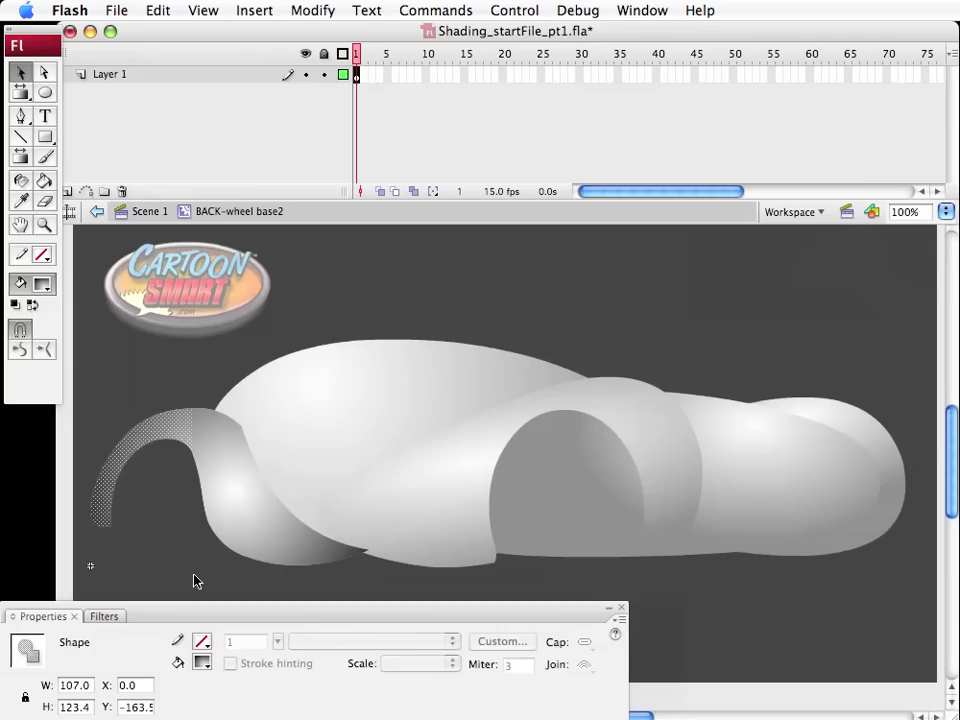
pyautogui.click(195, 578)
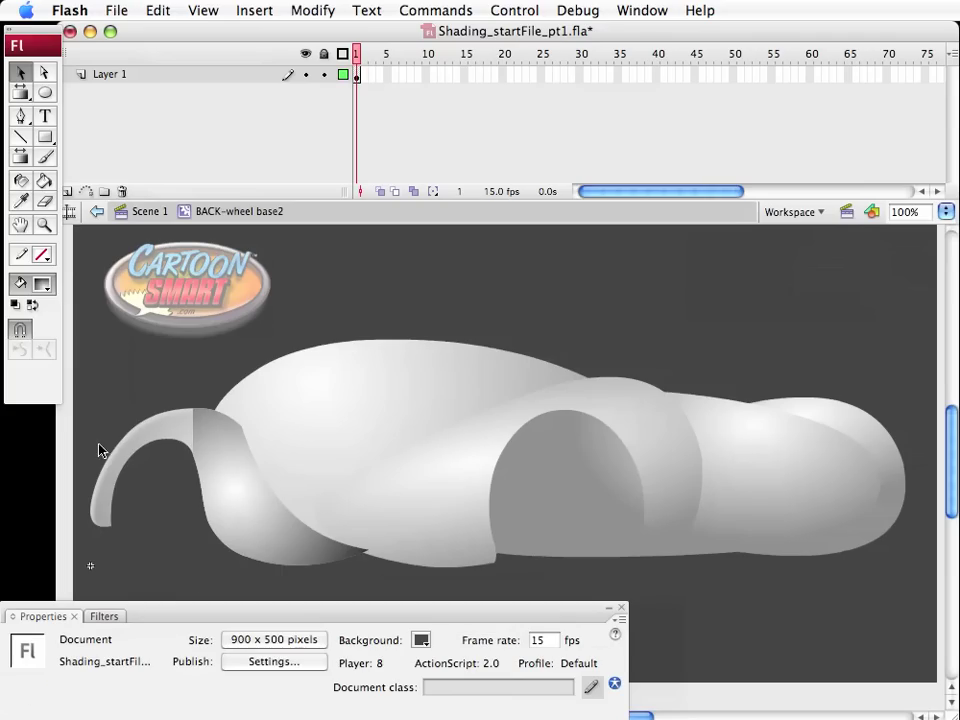
pyautogui.click(148, 211)
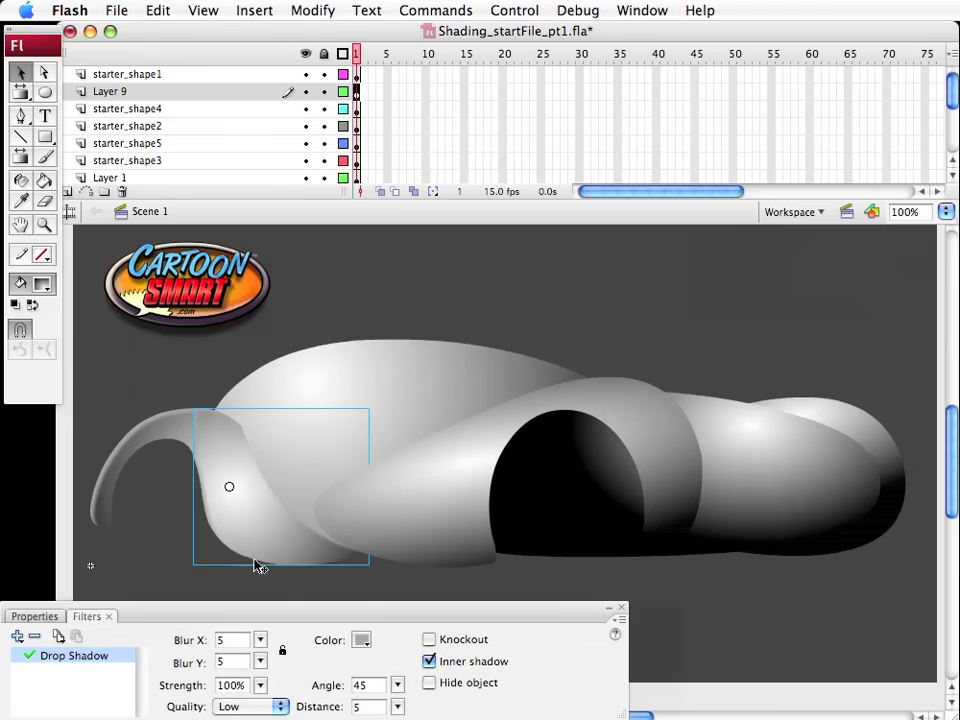
# Replace the fender copy's drop shadow with a Blur filter, setting Blur X to 12 and leaving Blur Y at 5
pyautogui.click(35, 637)
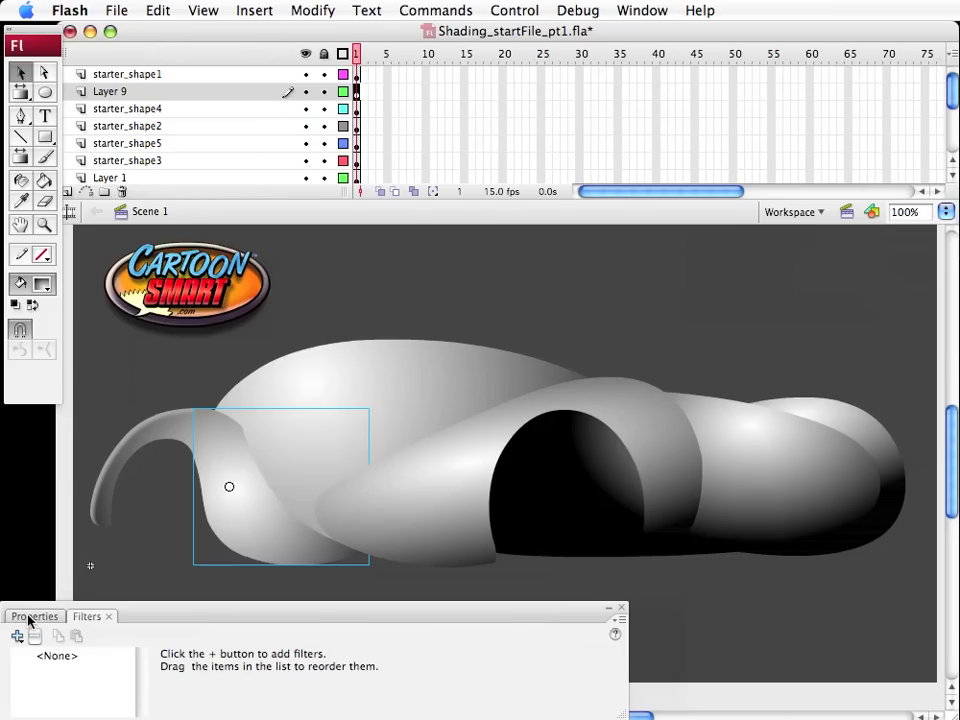
pyautogui.click(33, 616)
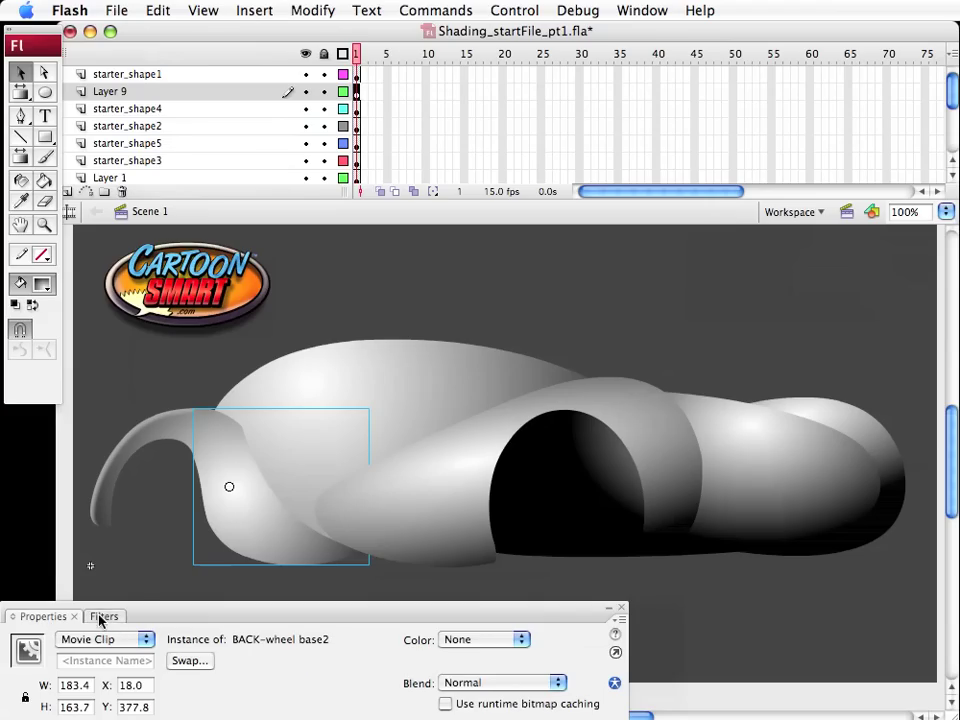
pyautogui.click(96, 617)
pyautogui.click(16, 637)
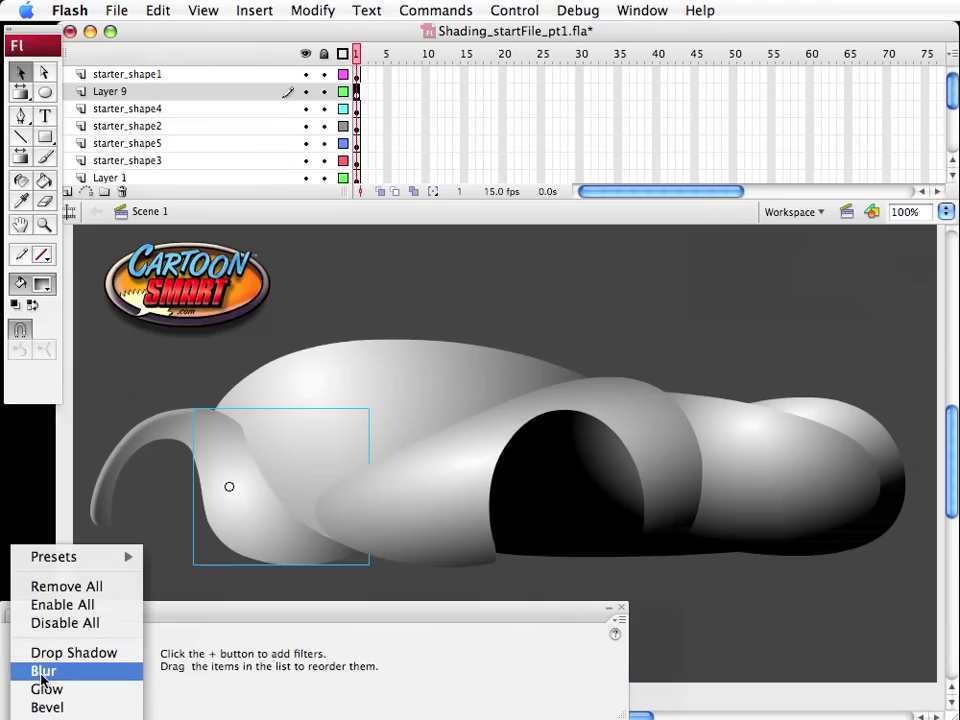
pyautogui.click(42, 671)
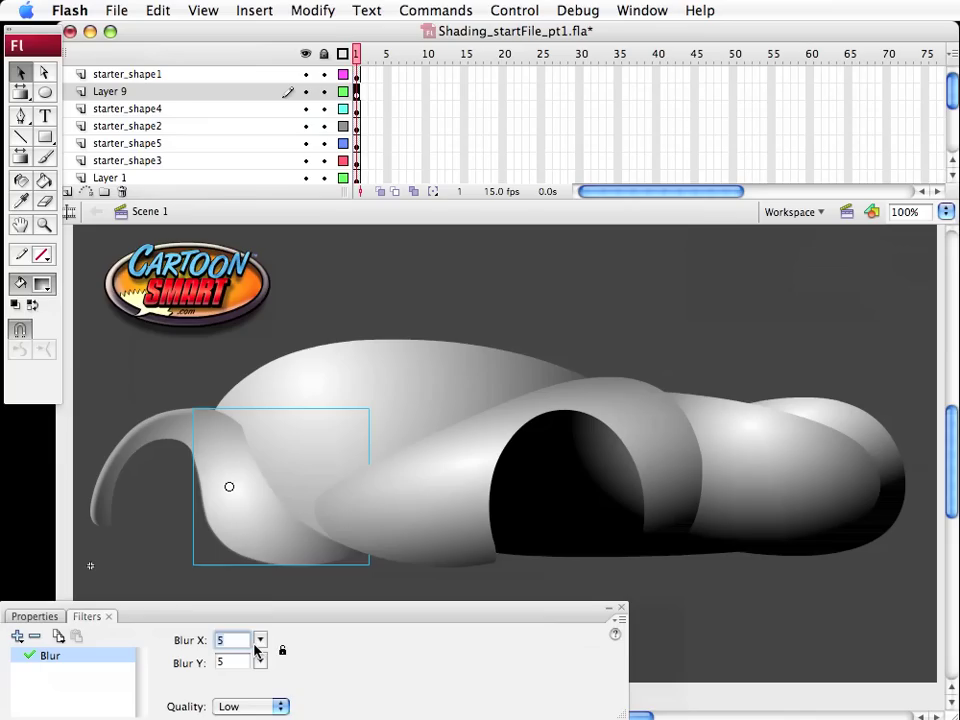
pyautogui.moveTo(256, 646); pyautogui.dragTo(258, 637)
pyautogui.click(224, 593)
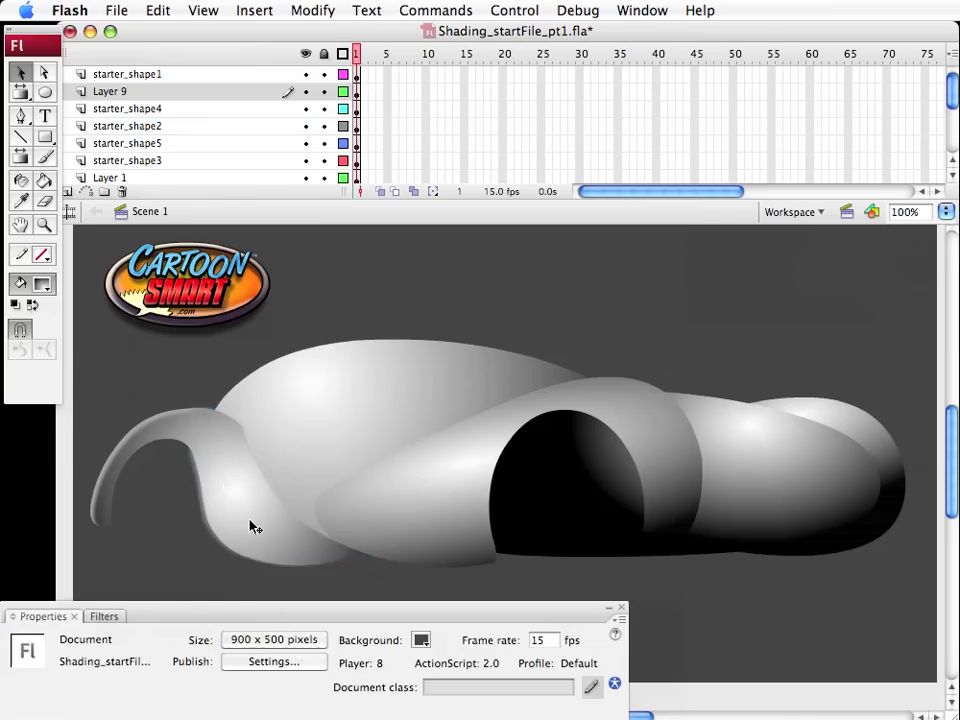
pyautogui.click(249, 523)
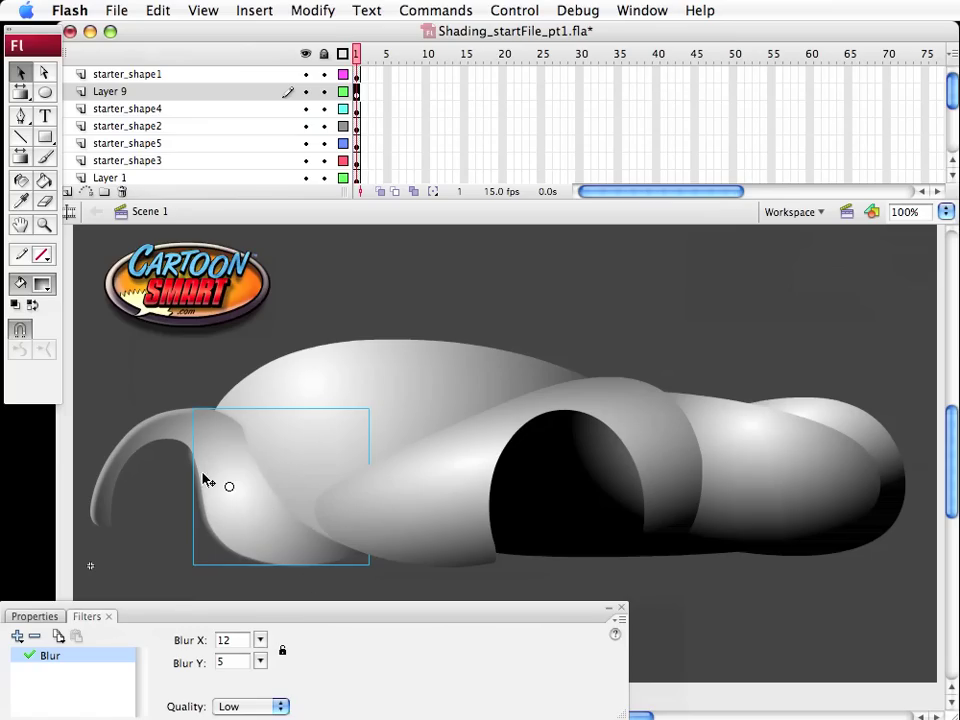
# Inside "BACK-wheel base2", draw a diagonal line across the fender shape and delete the section beneath it
pyautogui.doubleClick(237, 505)
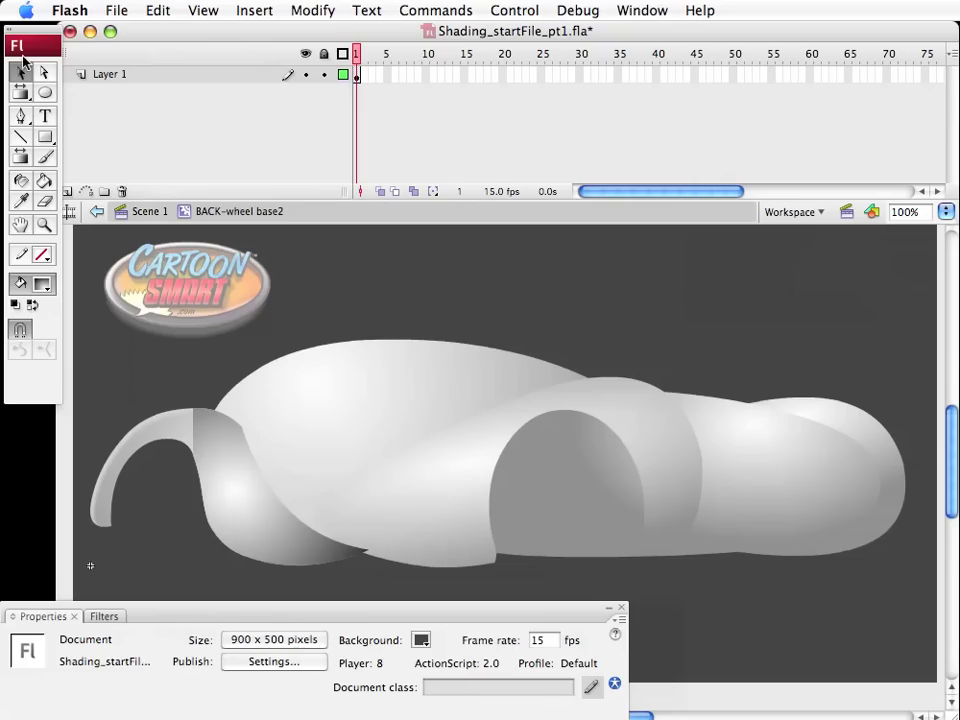
pyautogui.click(20, 137)
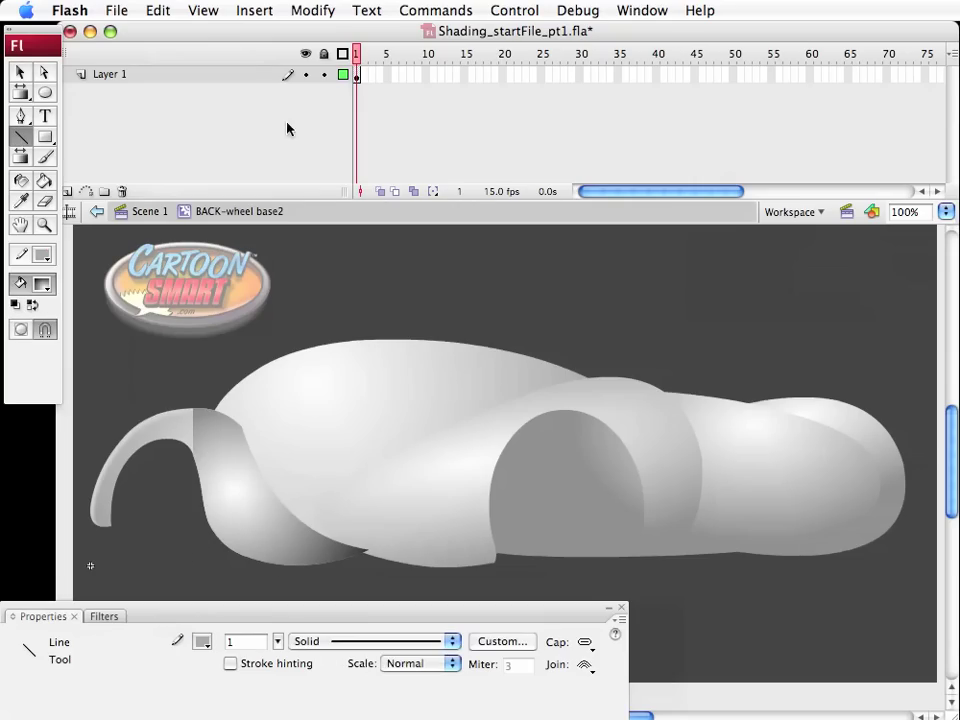
pyautogui.moveTo(185, 424); pyautogui.dragTo(342, 584)
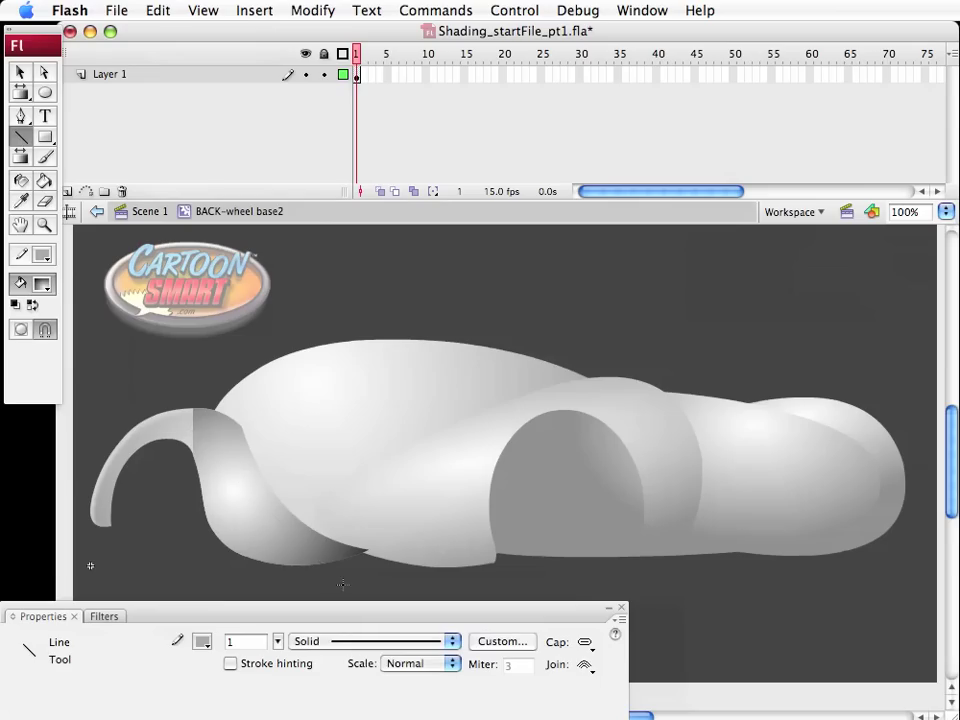
pyautogui.click(20, 73)
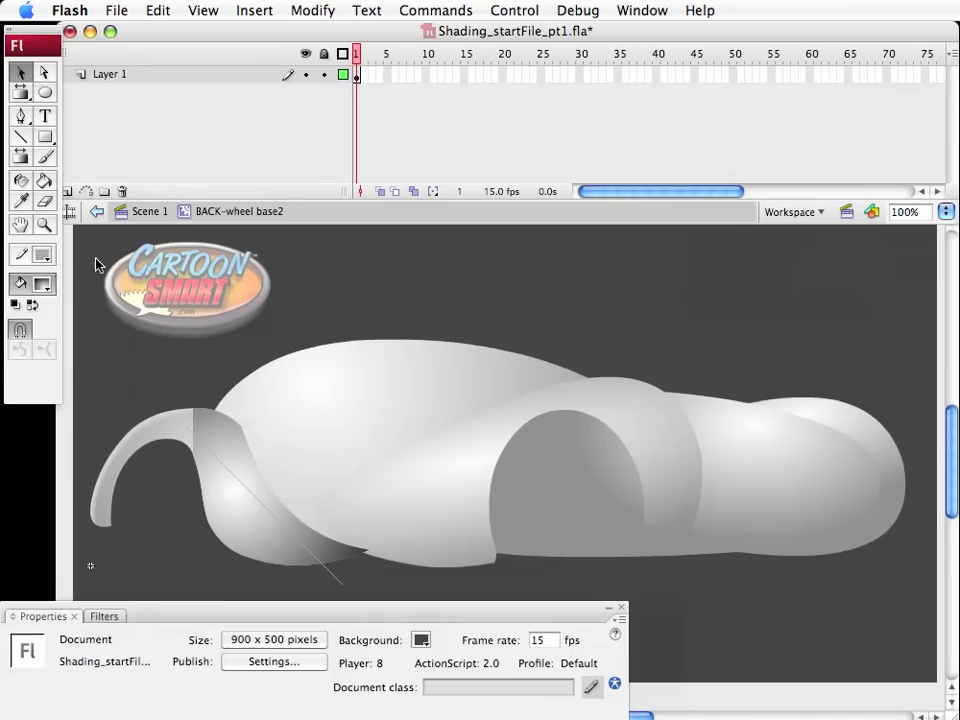
pyautogui.click(231, 511)
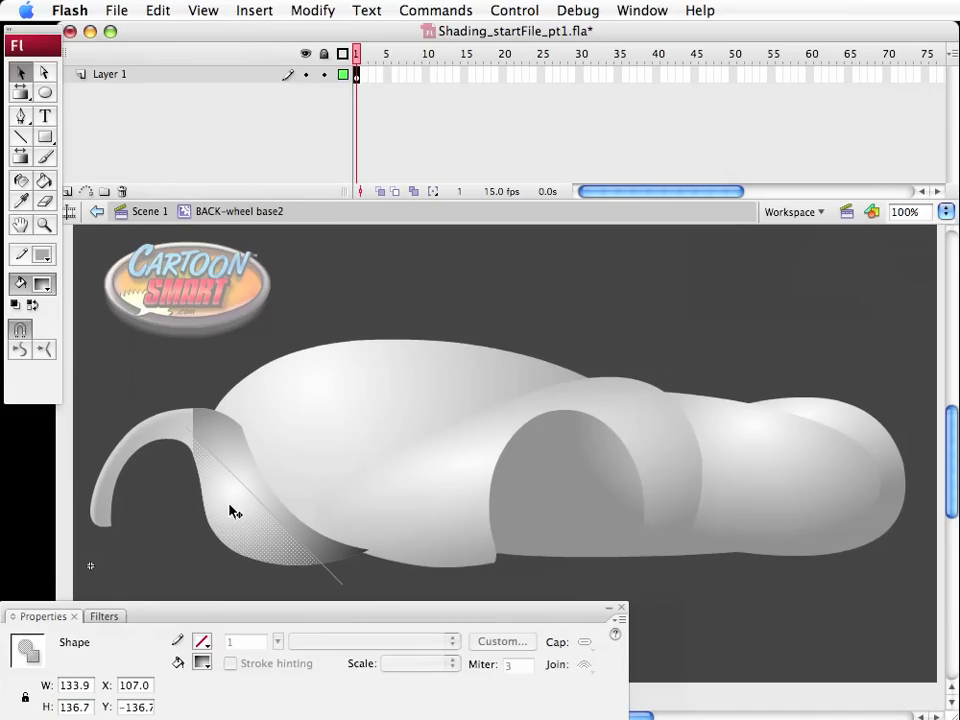
pyautogui.keyDown('shift'); pyautogui.click(253, 491); pyautogui.keyUp('shift')
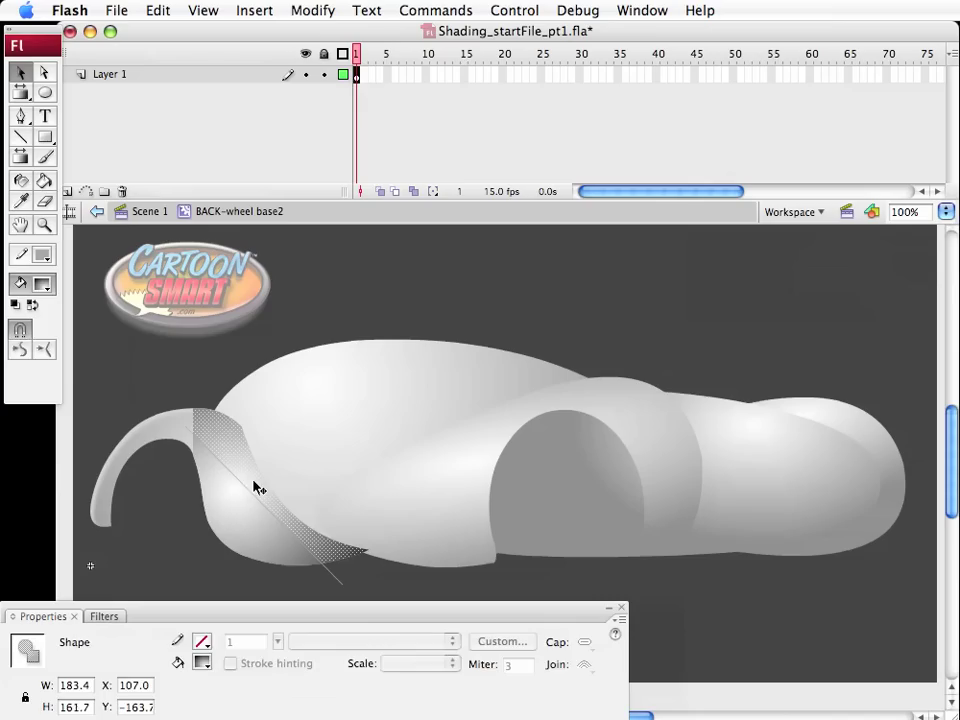
pyautogui.click(221, 518)
pyautogui.click(224, 519)
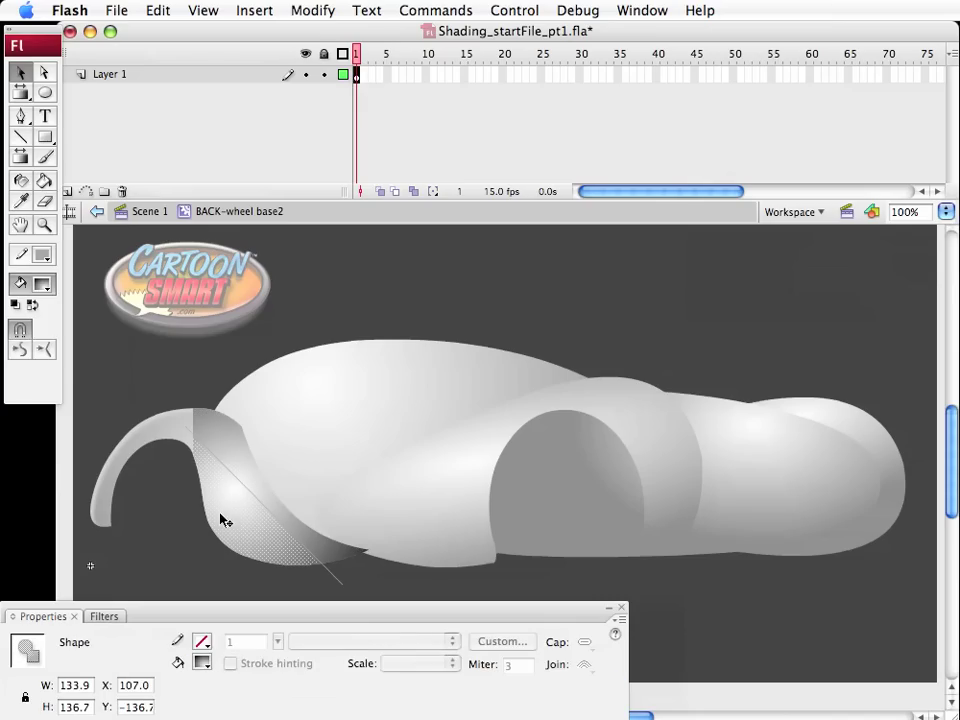
pyautogui.click(170, 530)
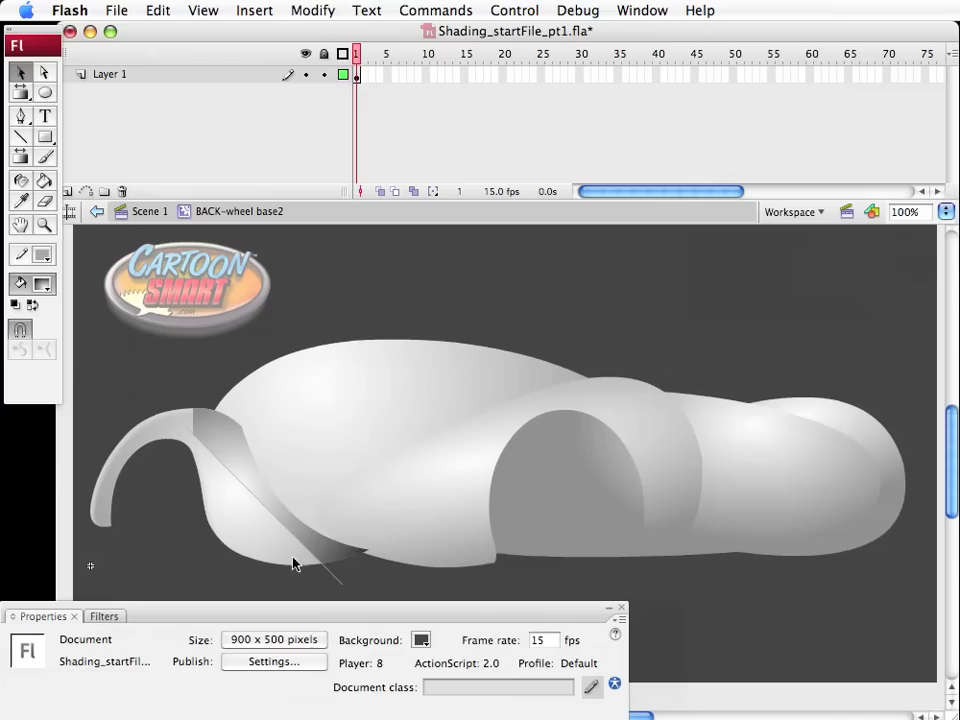
# Delete the leftover diagonal cutting line from the fender shape
pyautogui.click(336, 578)
pyautogui.doubleClick(336, 578)
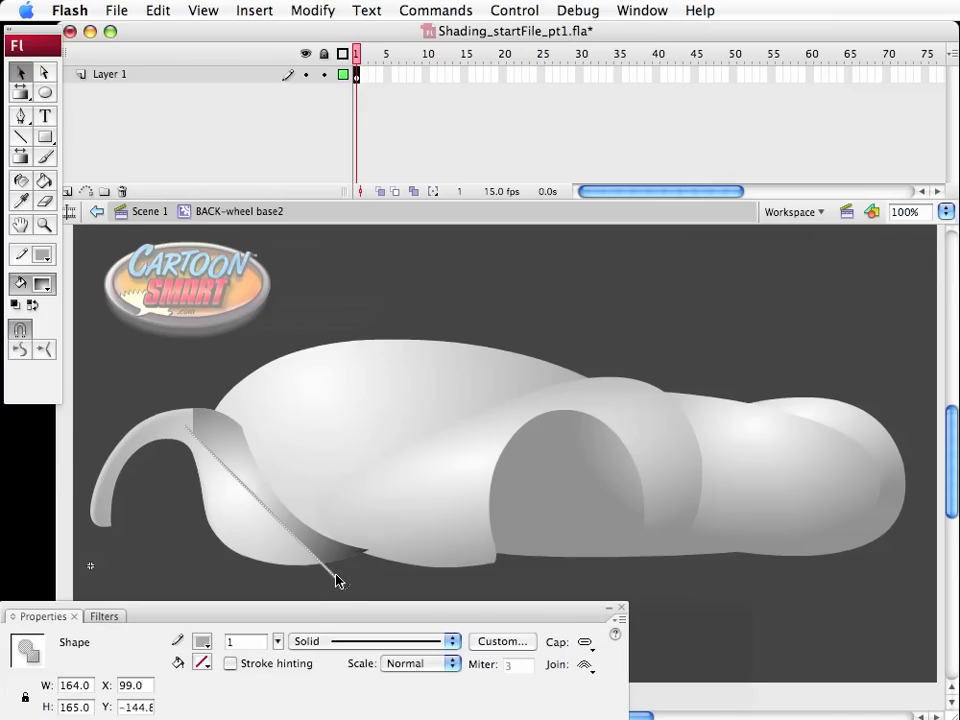
pyautogui.press('Delete')
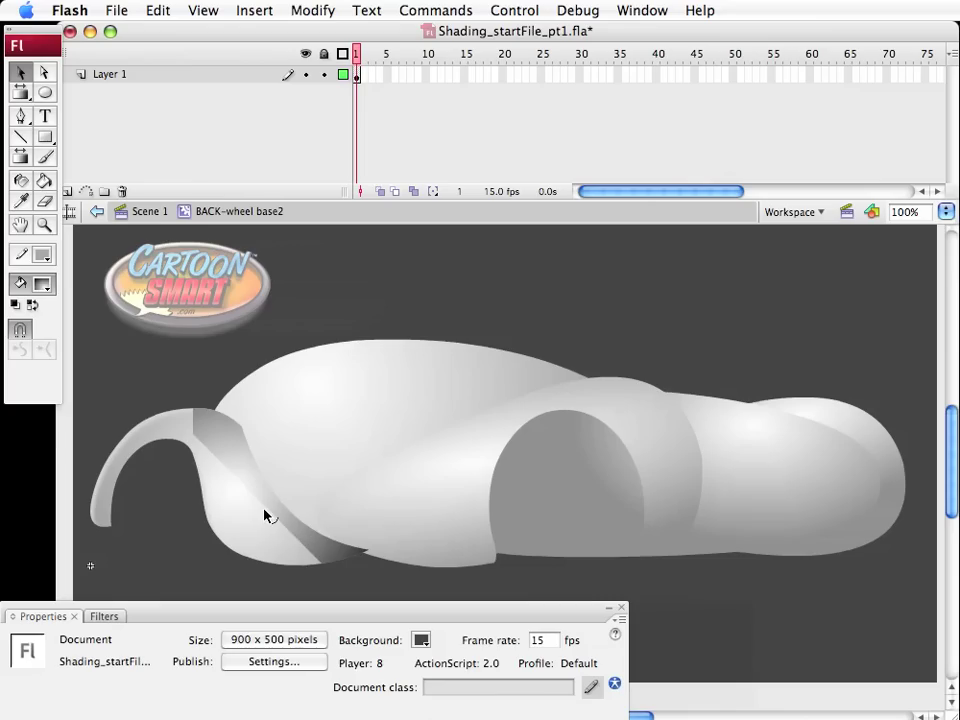
# Curve the cut edge out toward the fender's lower outline, pull the edge facing the body slightly outward, and return to Scene 1 deselected
pyautogui.moveTo(264, 514); pyautogui.dragTo(244, 543)
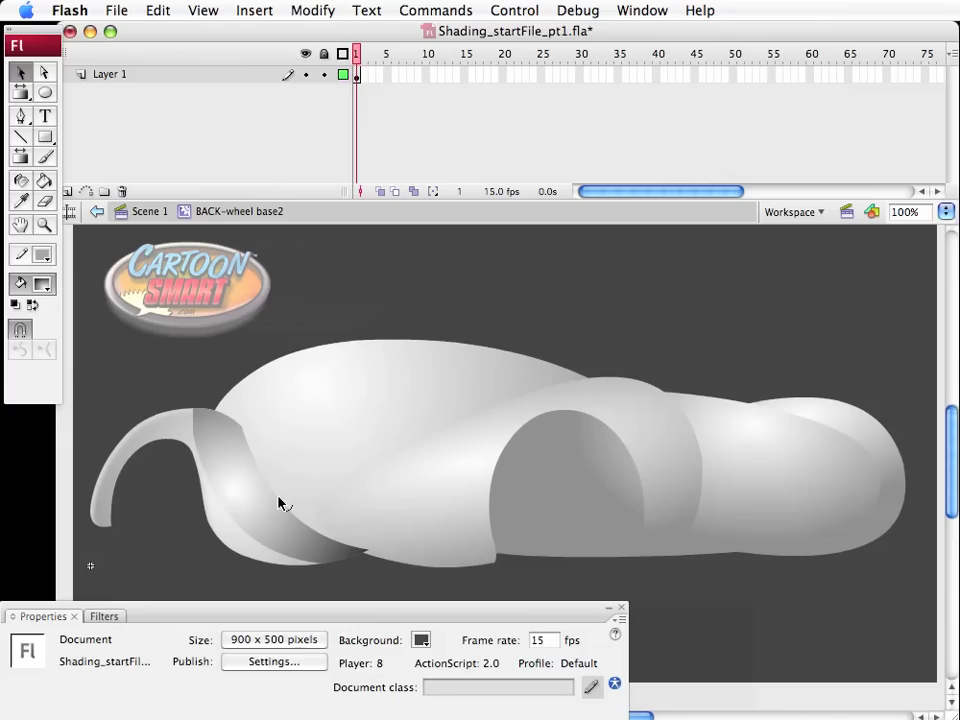
pyautogui.moveTo(279, 502); pyautogui.dragTo(286, 499)
pyautogui.moveTo(246, 433); pyautogui.dragTo(253, 435)
pyautogui.click(152, 211)
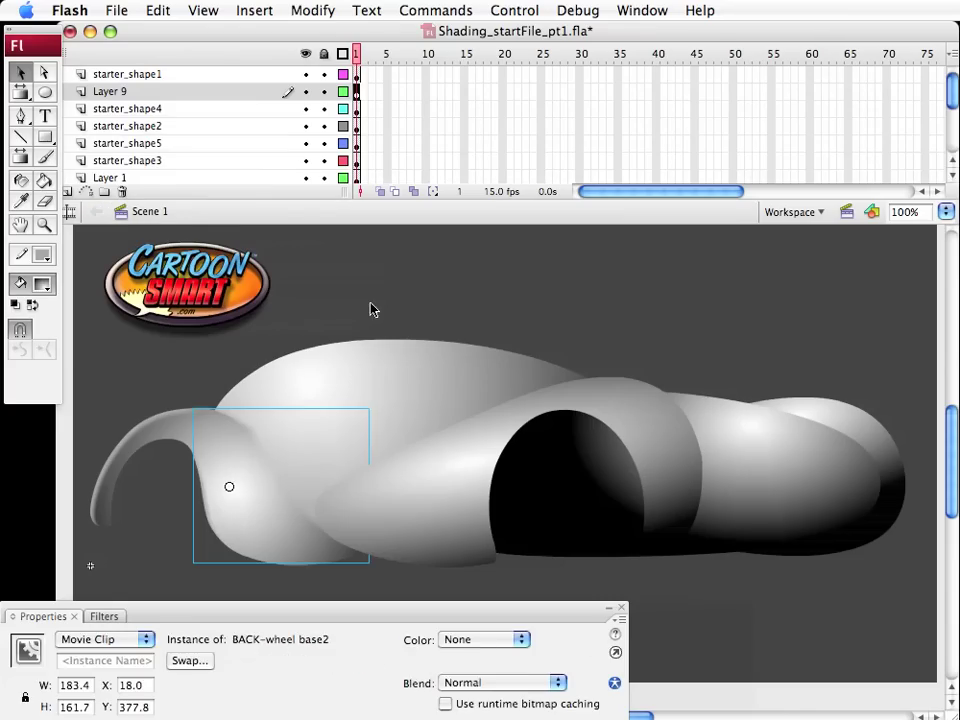
pyautogui.click(371, 306)
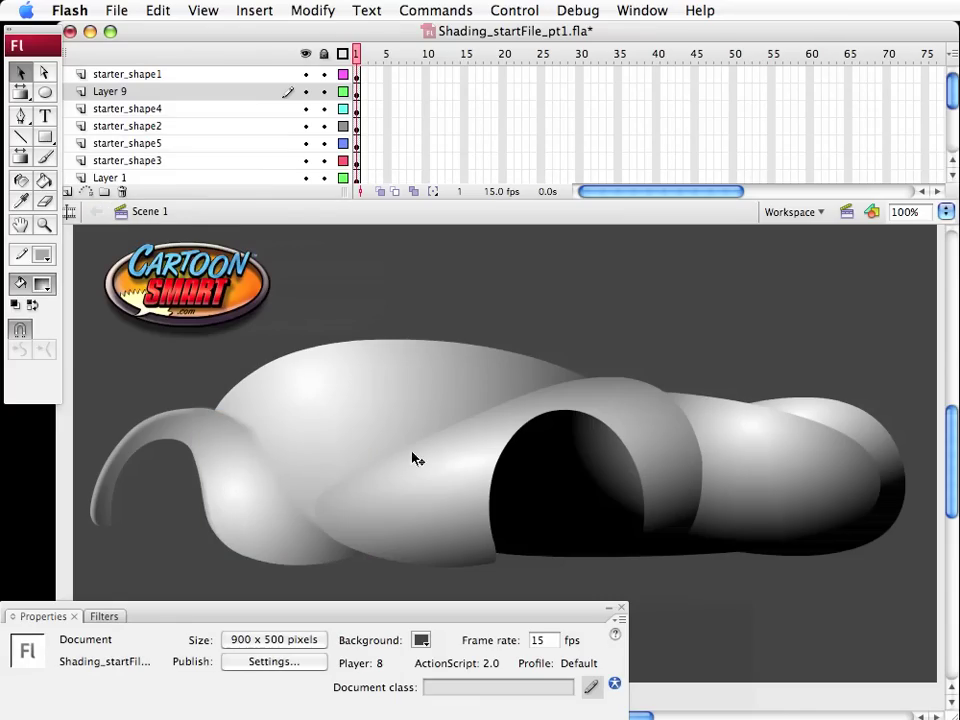
# Delete the blurred fender copy to compare the shading without it, and undo the deletion
pyautogui.click(268, 490)
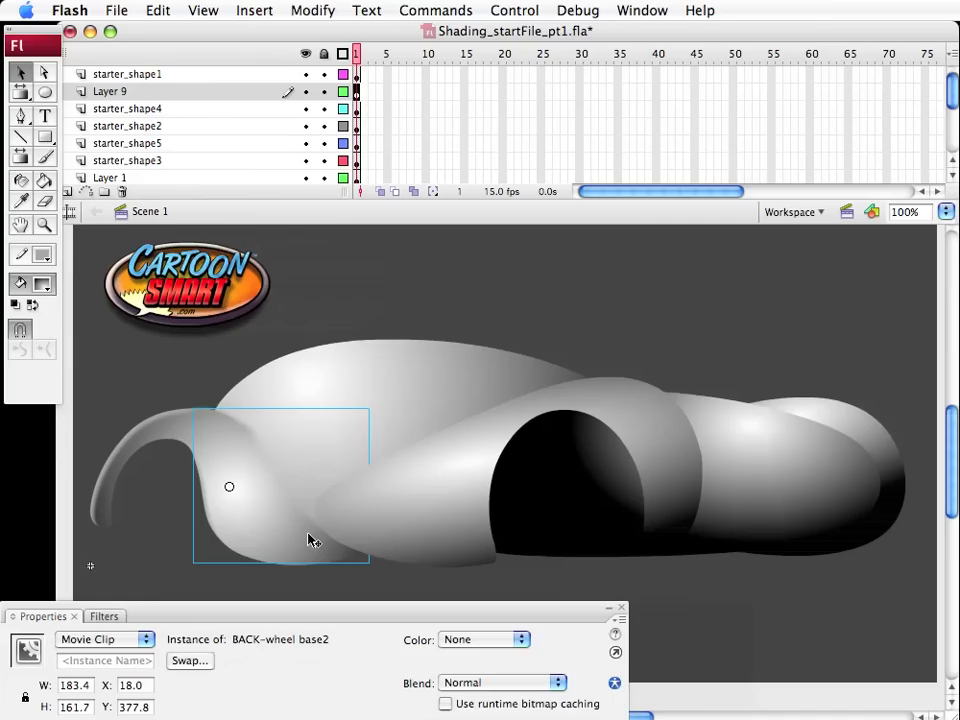
pyautogui.press('super+z')
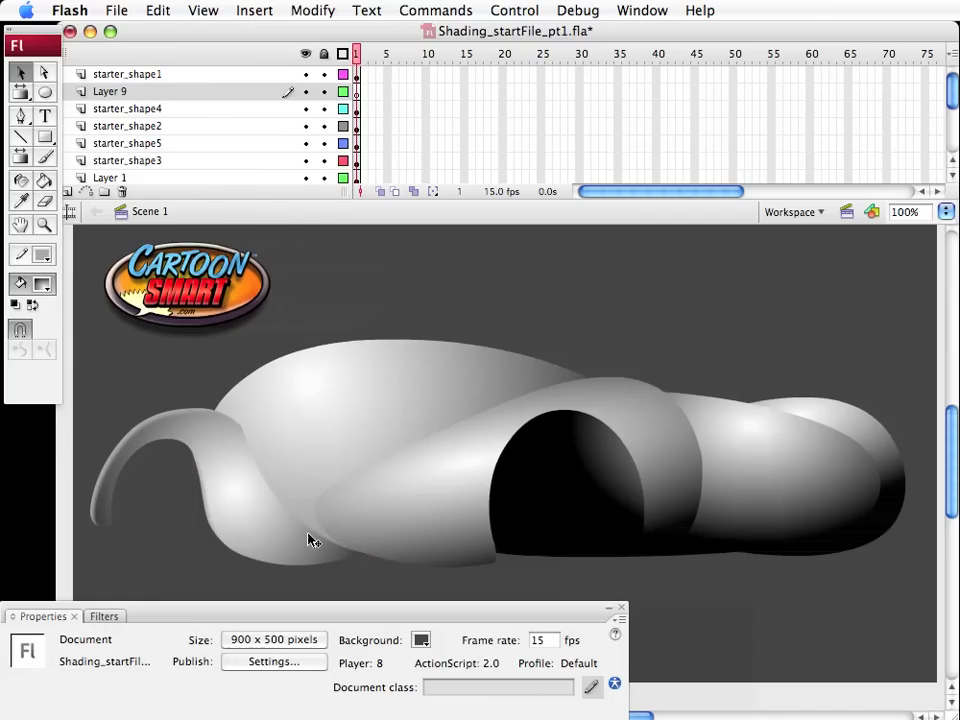
pyautogui.click(310, 540)
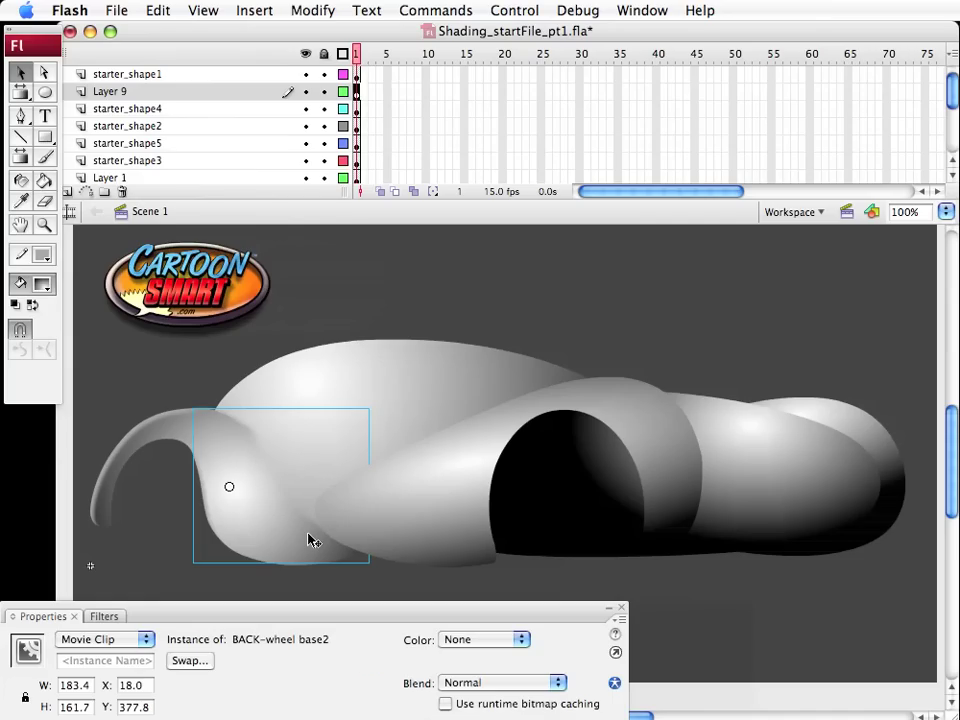
# Keep the blurred rear fender copy in place, deselect it, and save the document
pyautogui.press('super+z')
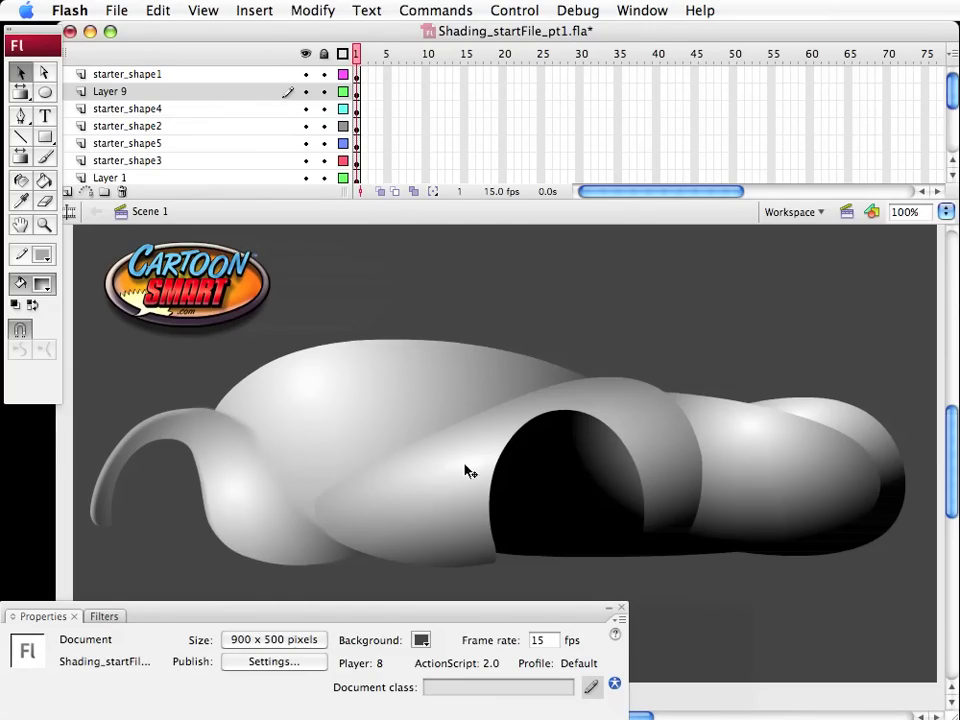
pyautogui.press('super+s')
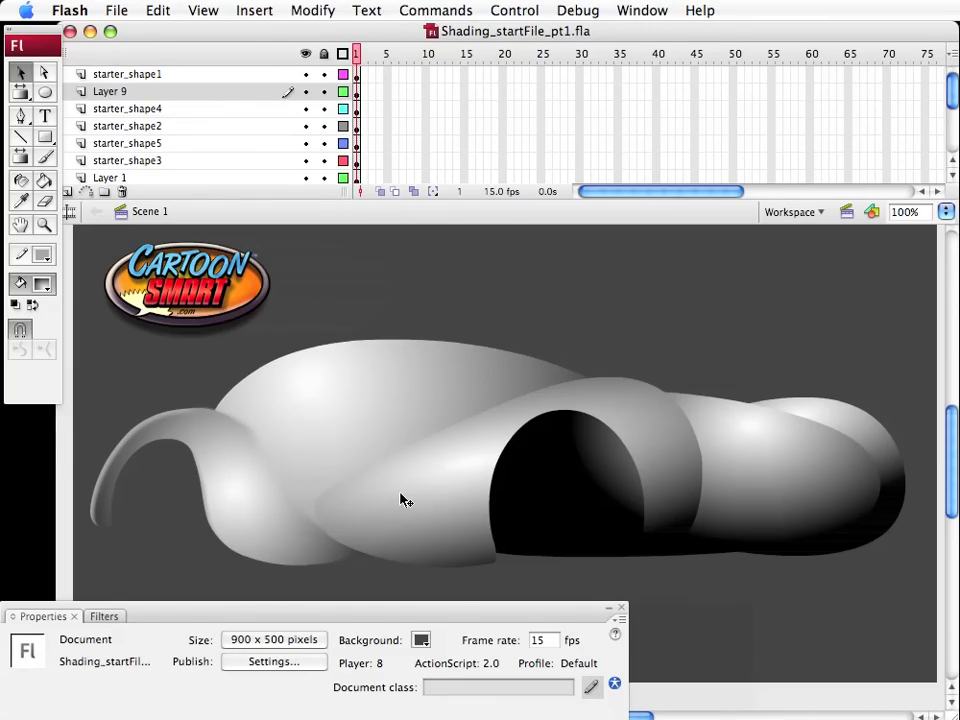
# Paste a copy of the front wheelbase in place and duplicate its symbol as FRONT_WHEELBASE2
pyautogui.click(404, 500)
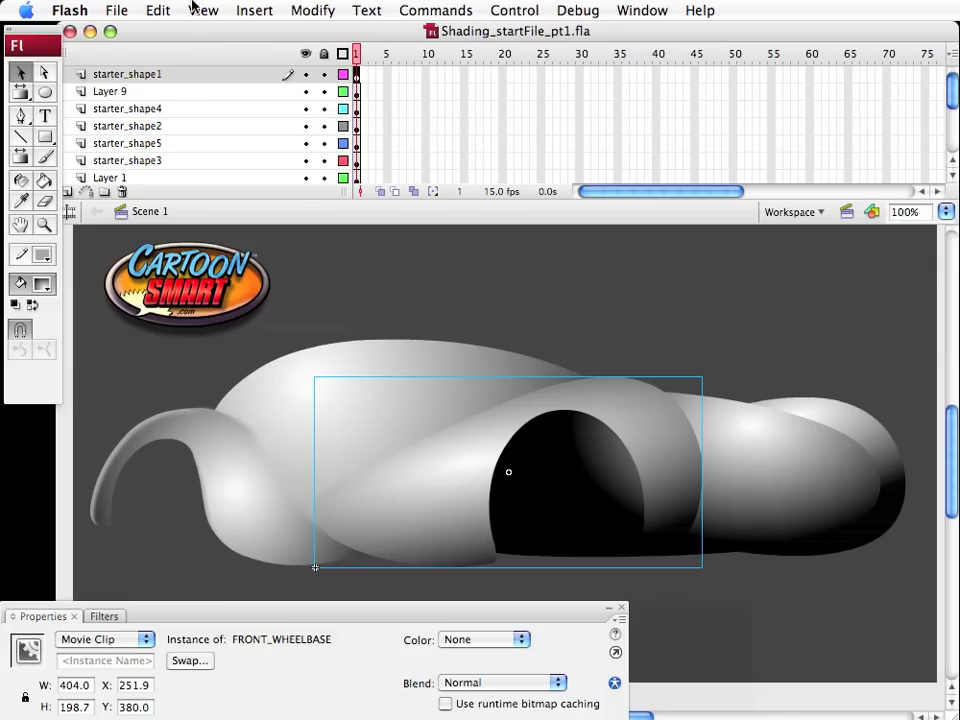
pyautogui.click(158, 10)
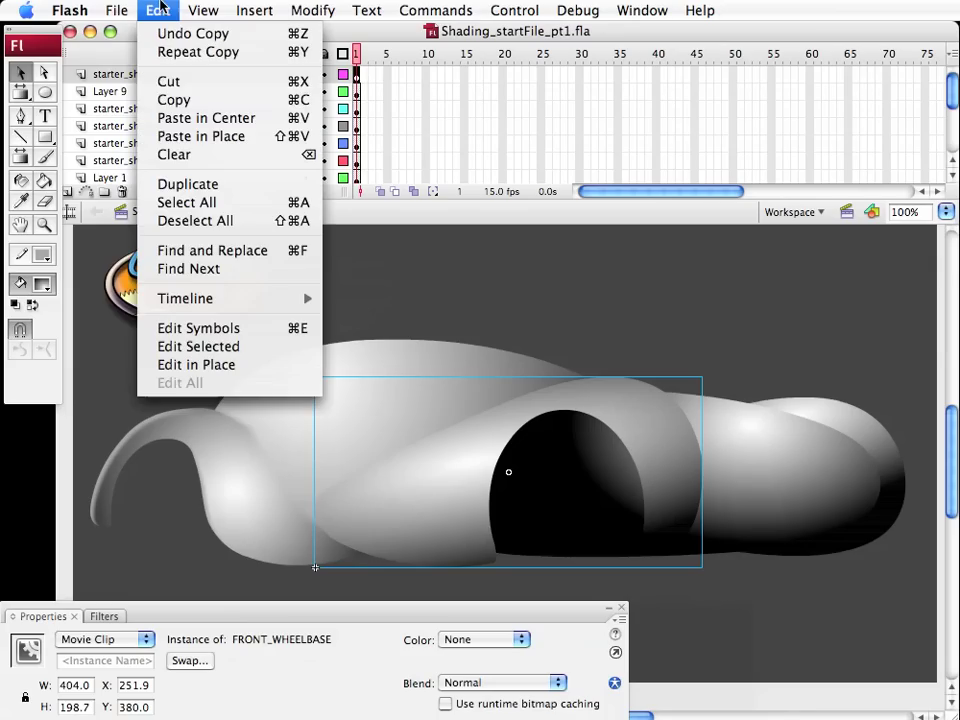
pyautogui.click(182, 137)
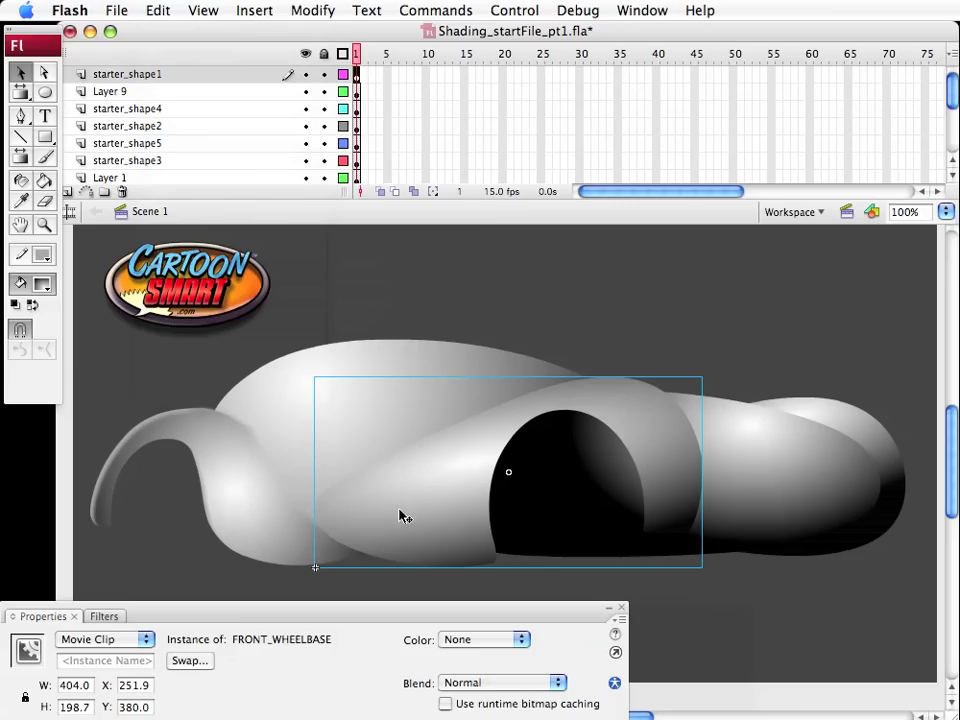
pyautogui.click(308, 10)
pyautogui.moveTo(328, 130)
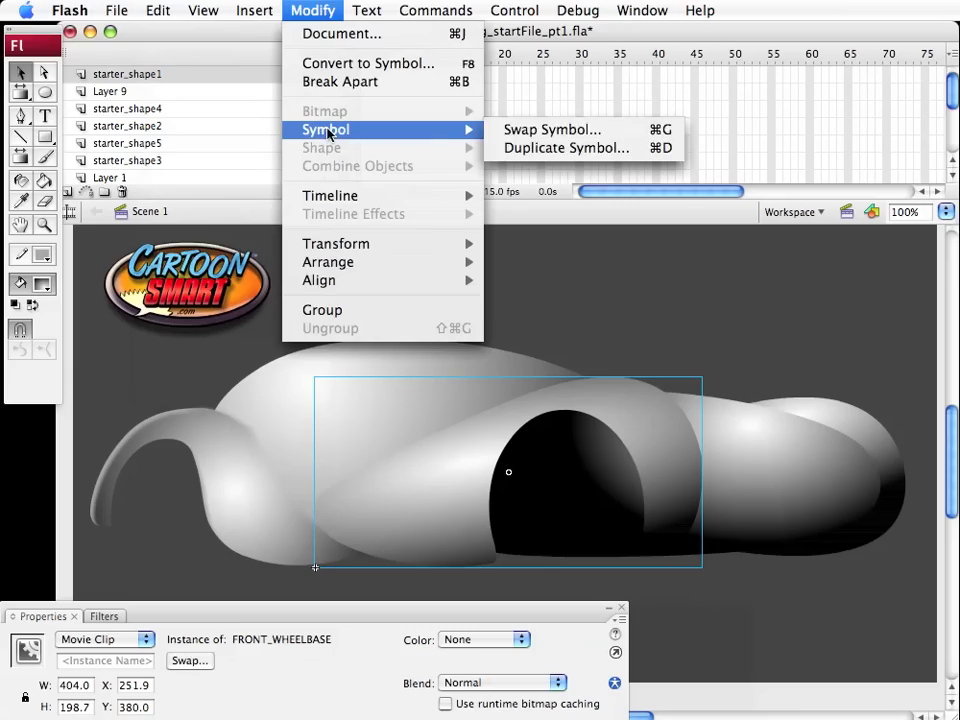
pyautogui.click(543, 150)
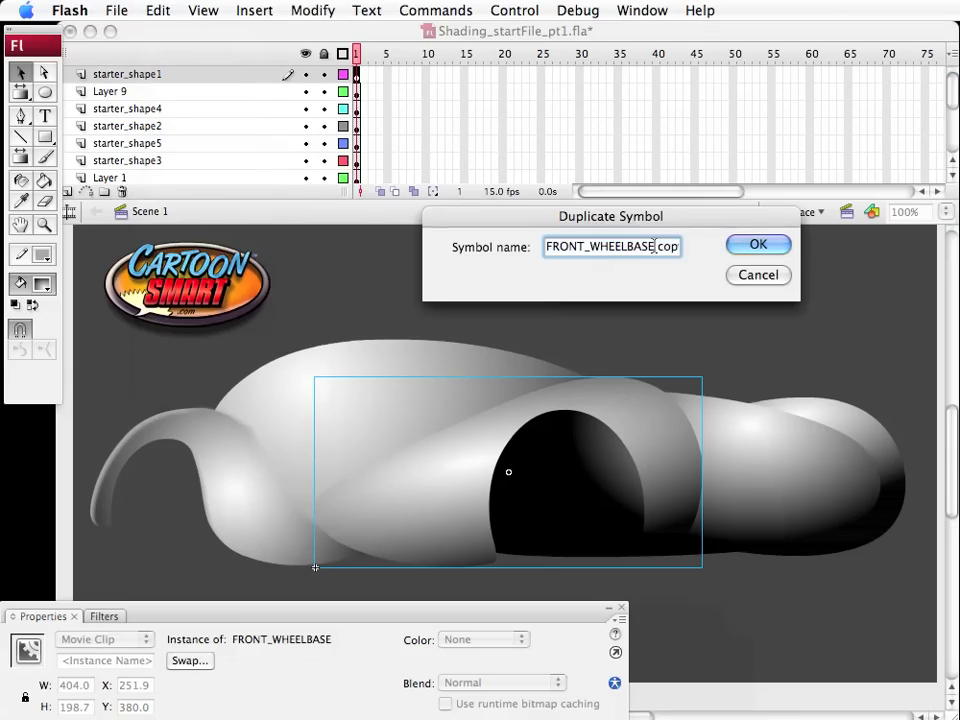
pyautogui.doubleClick(664, 246)
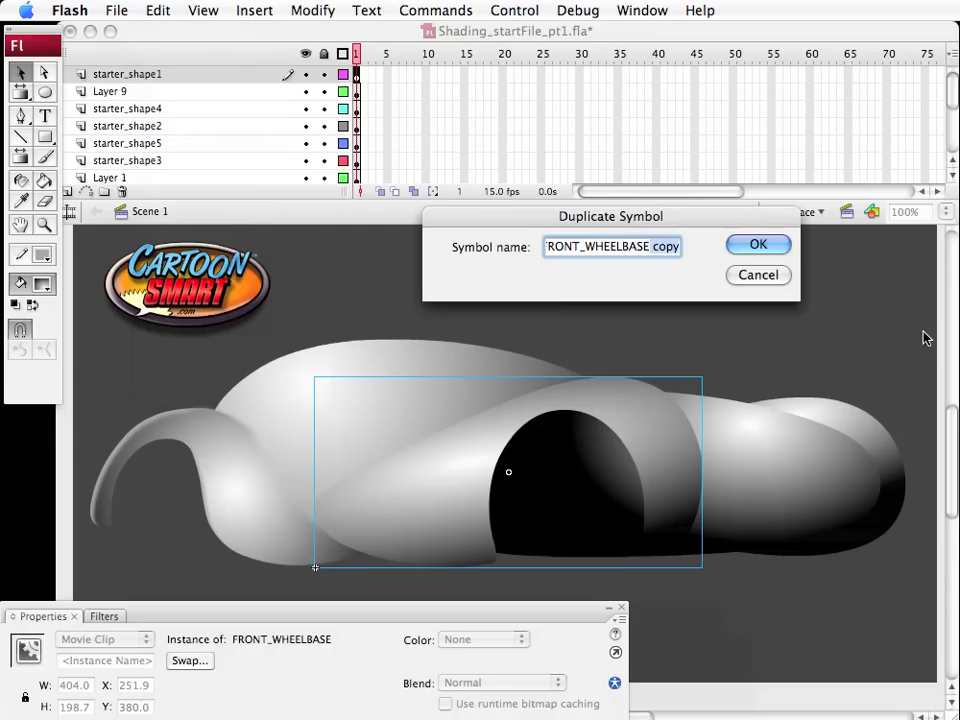
pyautogui.click(762, 246)
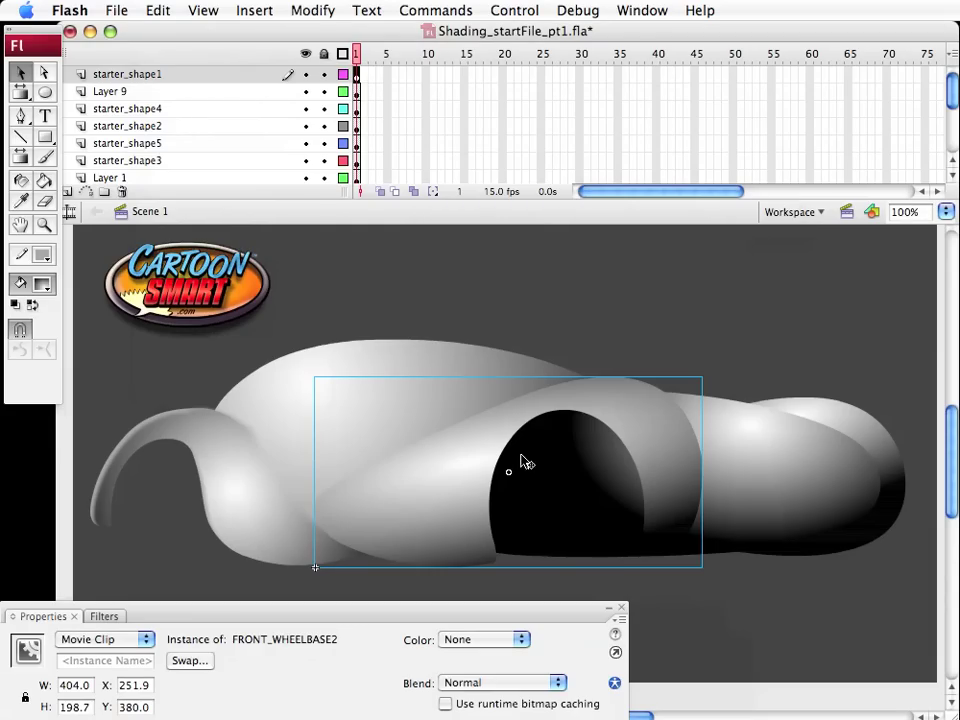
# Inside FRONT_WHEELBASE2, delete the wheel-arch section and the thin strip along the bottom, and curve the cut edges
pyautogui.doubleClick(406, 486)
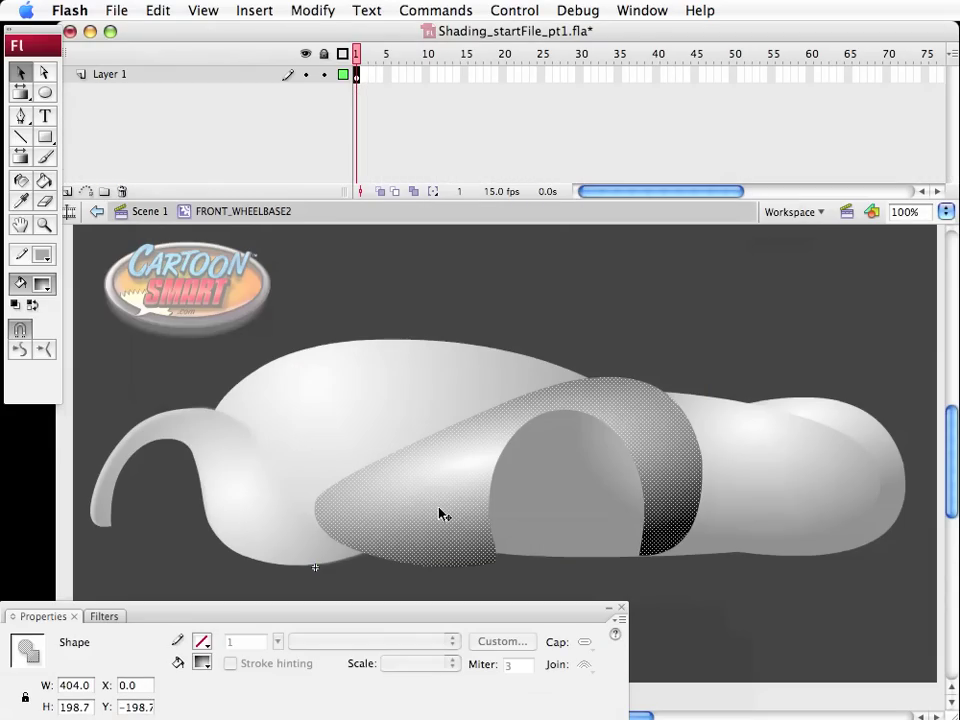
pyautogui.moveTo(819, 606); pyautogui.dragTo(471, 343)
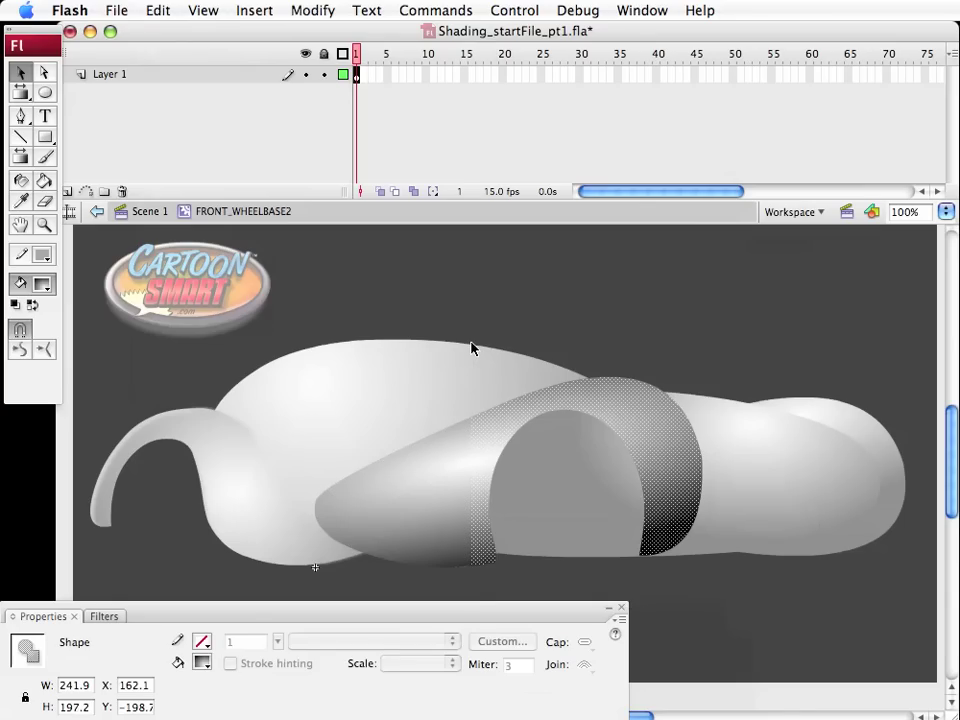
pyautogui.click(471, 347)
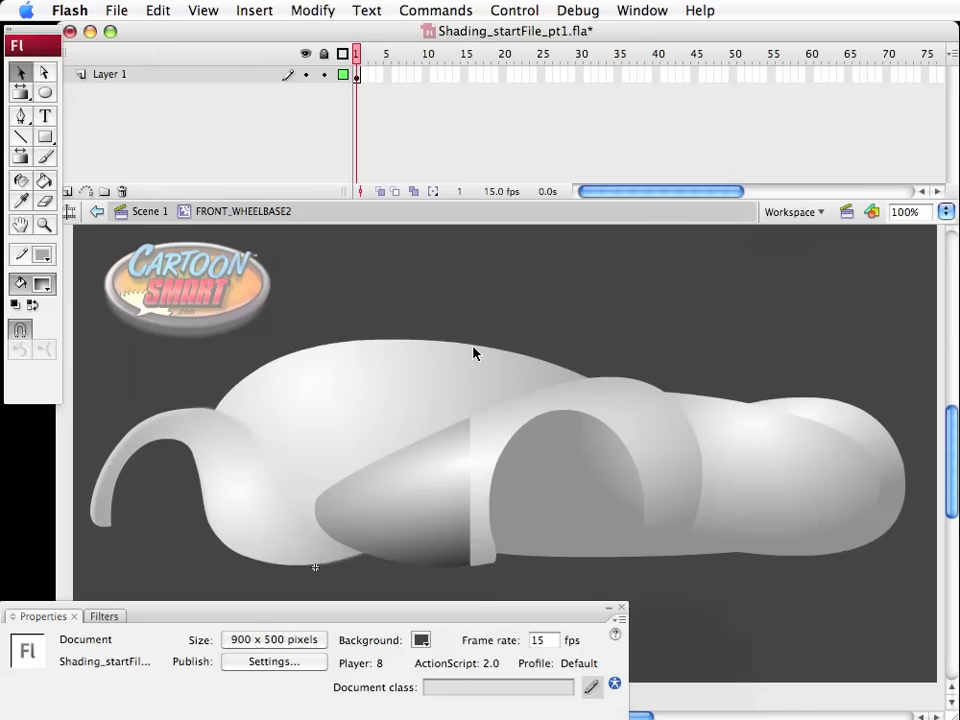
pyautogui.moveTo(822, 612); pyautogui.dragTo(311, 557)
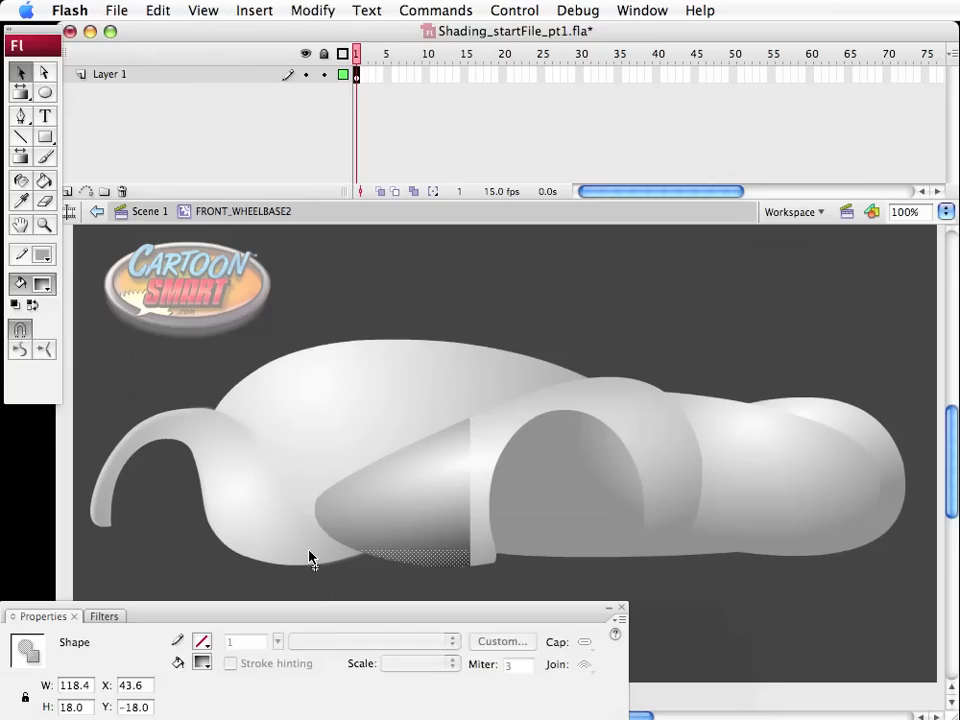
pyautogui.press('Escape')
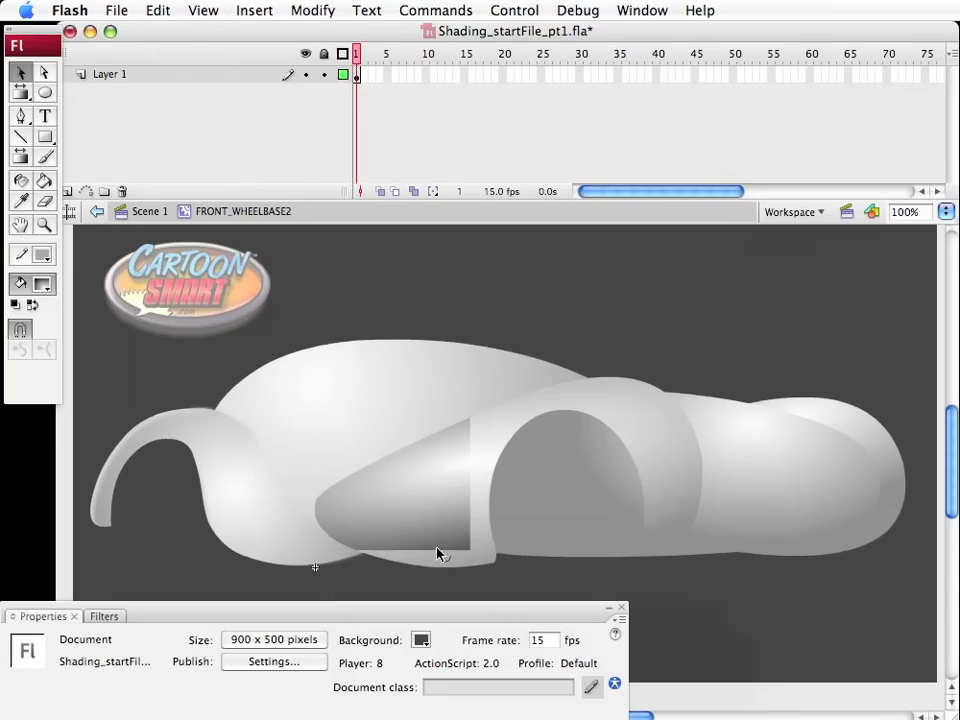
pyautogui.moveTo(437, 553); pyautogui.dragTo(441, 561)
pyautogui.click(150, 211)
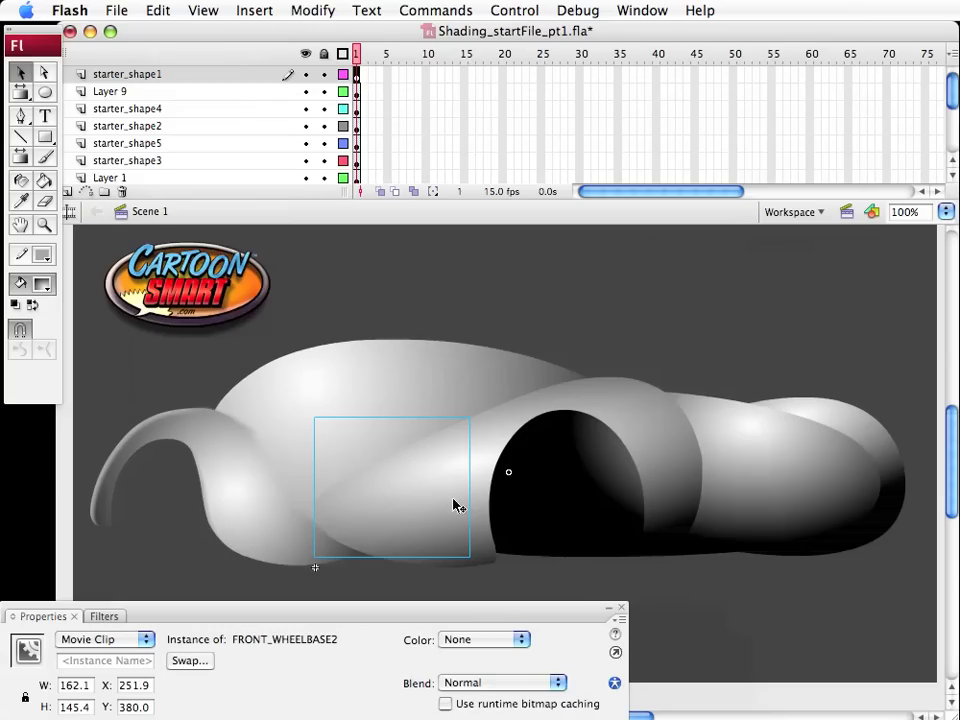
# Apply a Blur filter to the FRONT_WHEELBASE2 copy with Blur X 20, Blur Y 5 and Low quality
pyautogui.click(110, 617)
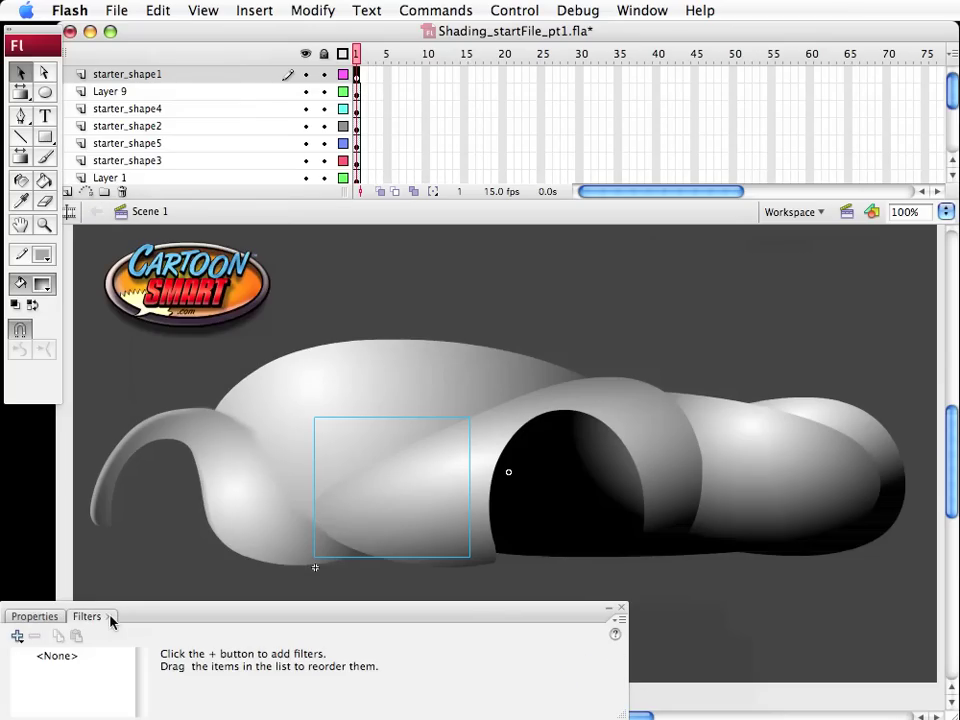
pyautogui.click(17, 636)
pyautogui.click(40, 652)
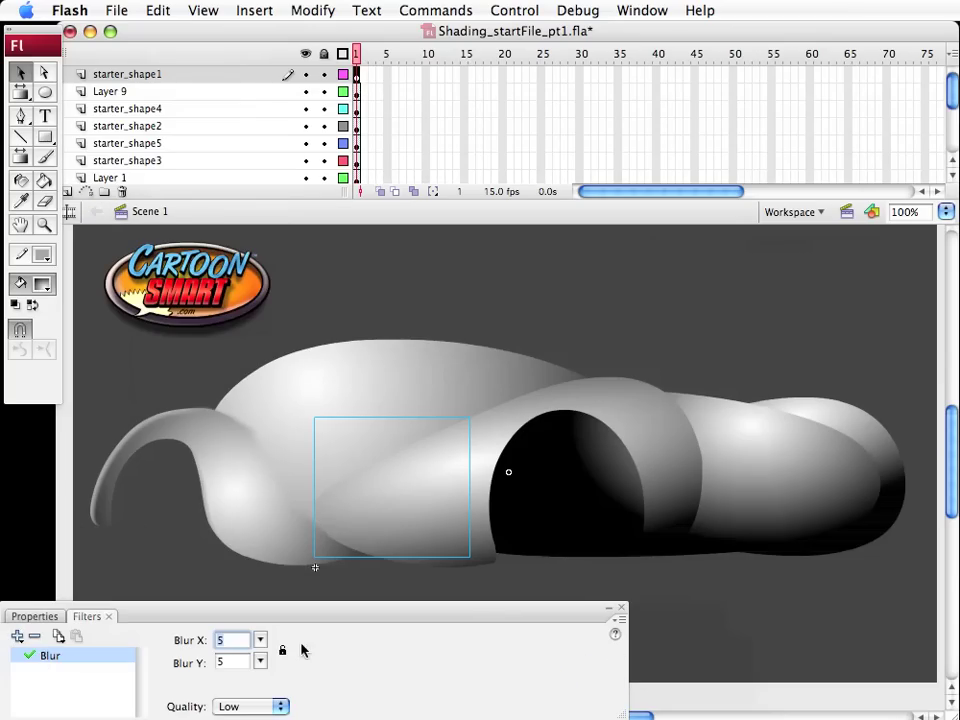
pyautogui.moveTo(260, 640)
pyautogui.mouseDown()
pyautogui.moveTo(261, 610)
pyautogui.moveTo(259, 626)
pyautogui.mouseUp()
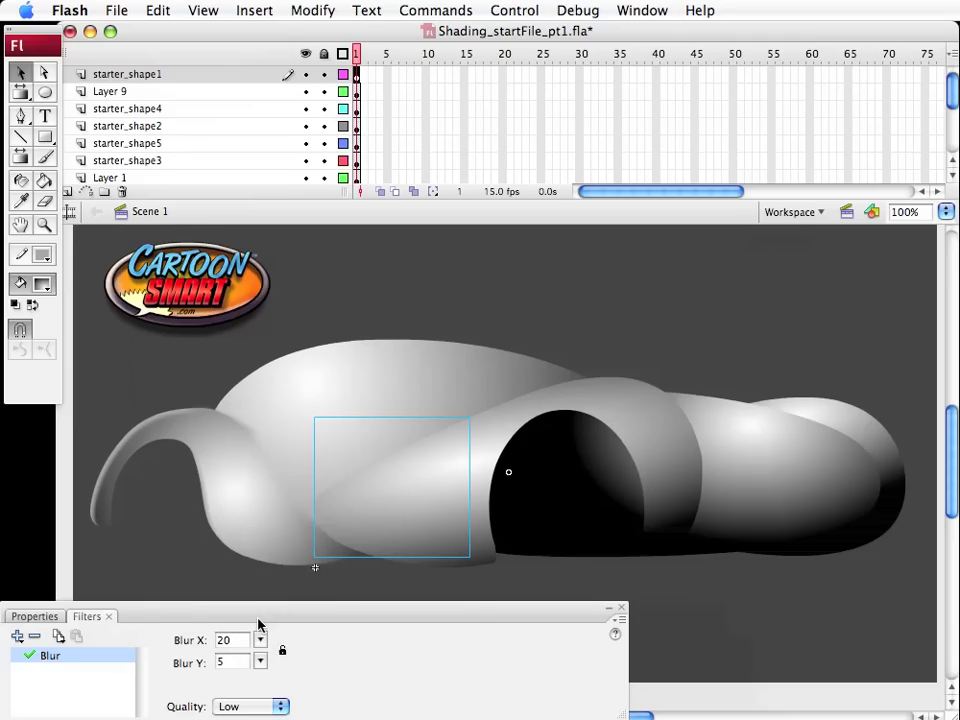
pyautogui.click(651, 326)
# Inside FRONT_WHEELBASE2, pull the shape's narrow tip slightly outward toward the rear fender and return to Scene 1
pyautogui.click(355, 525)
pyautogui.doubleClick(358, 506)
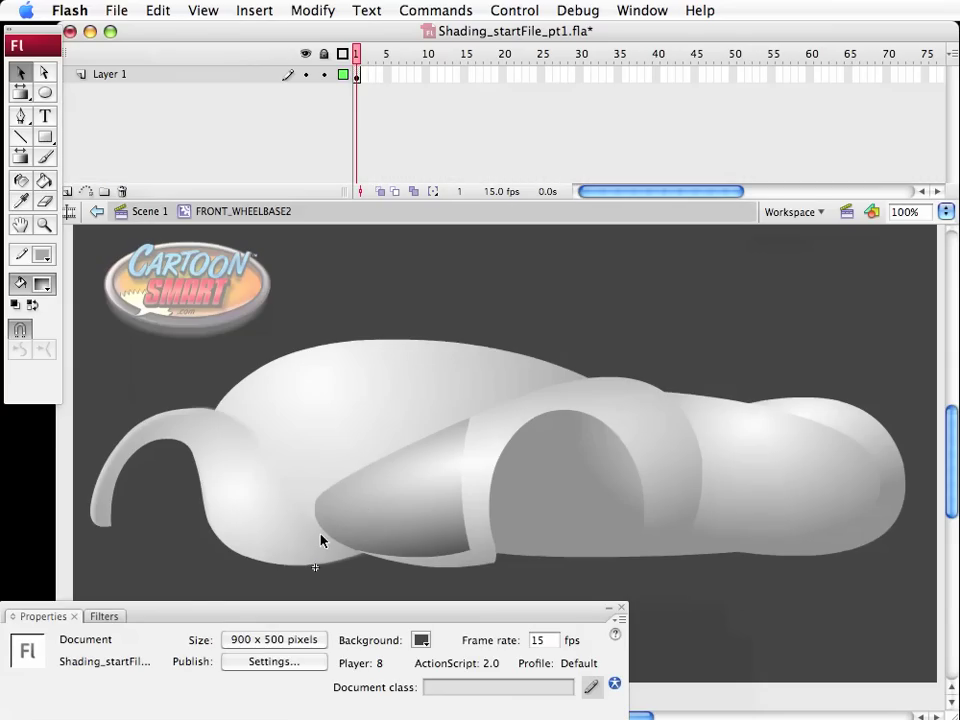
pyautogui.moveTo(318, 507); pyautogui.dragTo(310, 506)
pyautogui.moveTo(306, 521); pyautogui.dragTo(306, 522)
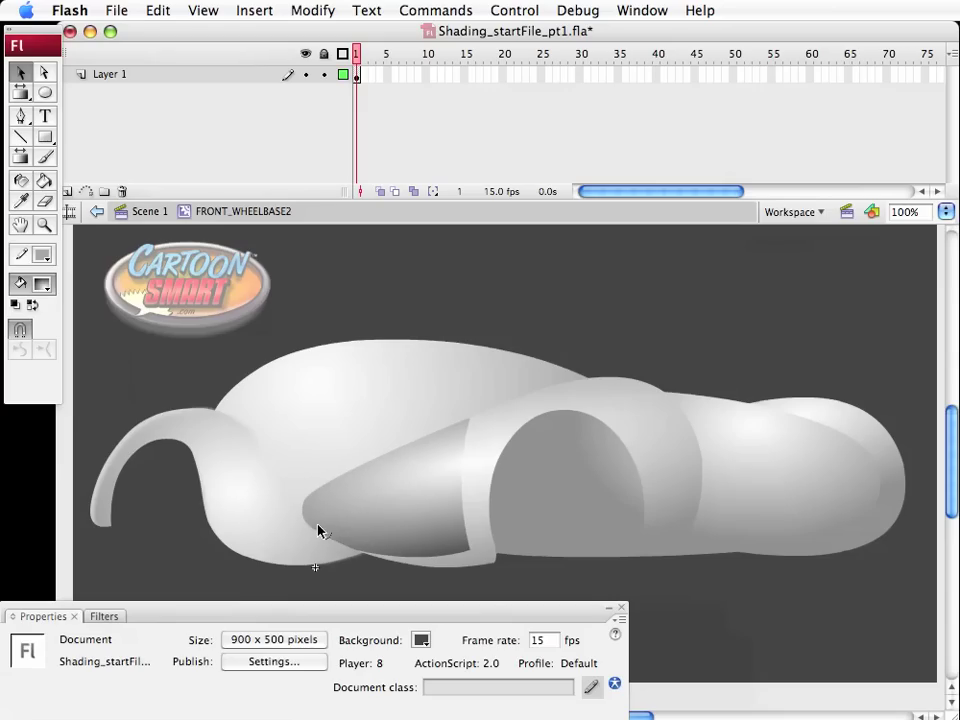
pyautogui.click(150, 212)
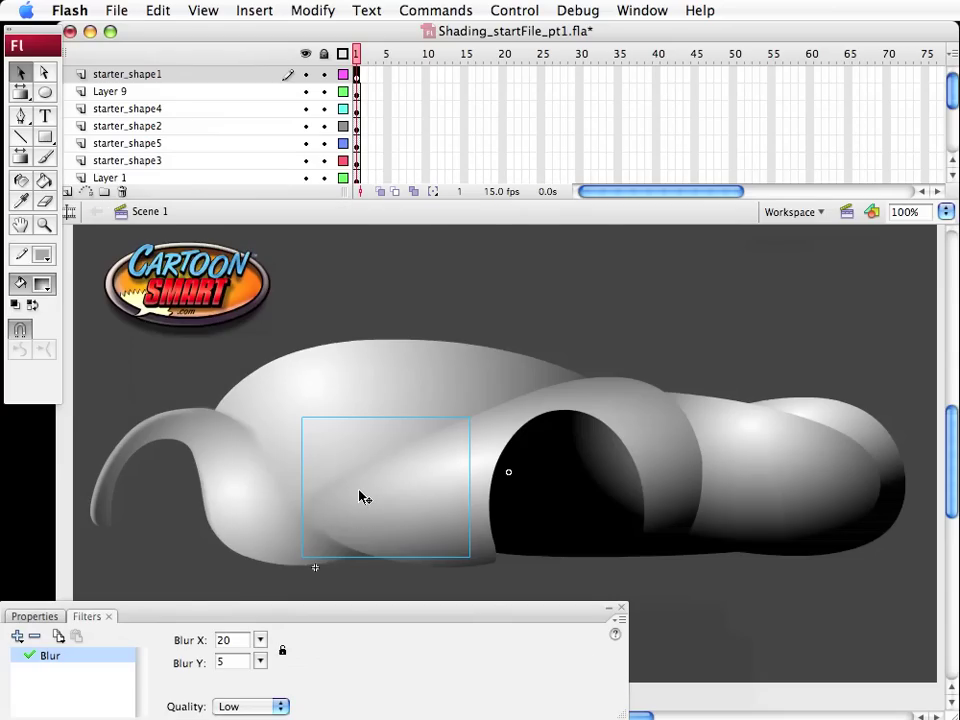
# Try moving the blurred FRONT_WHEELBASE2 copy toward the rear fender to compare how its edge blends
pyautogui.hotkey('shift', 'Left')
pyautogui.hotkey('shift', 'Right')
pyautogui.hotkey('ctrl', 'F3')
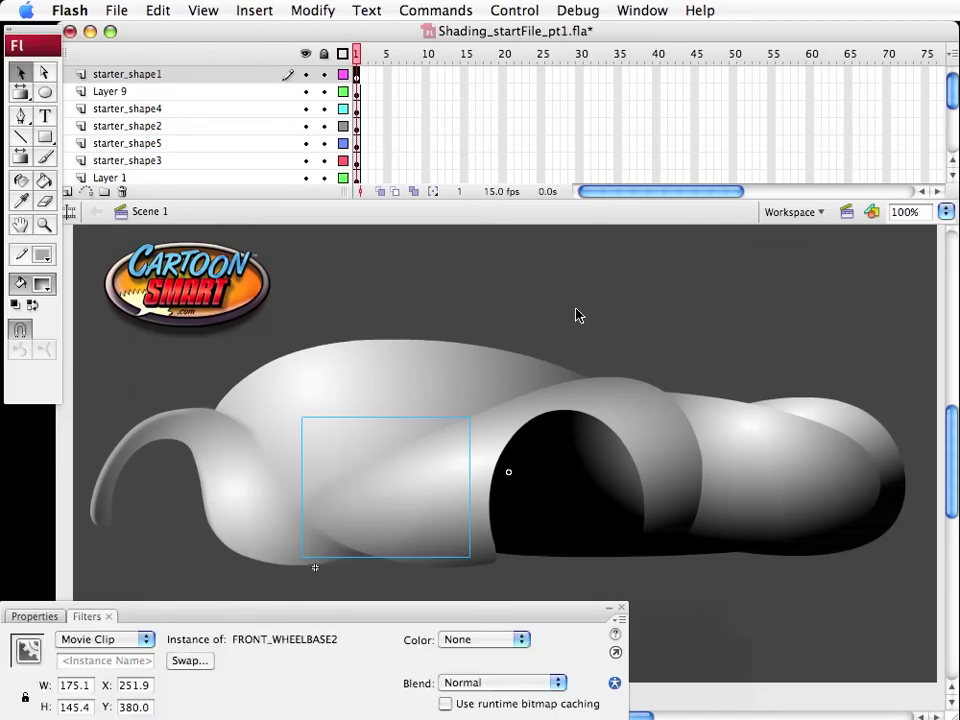
pyautogui.click(576, 315)
pyautogui.click(451, 483)
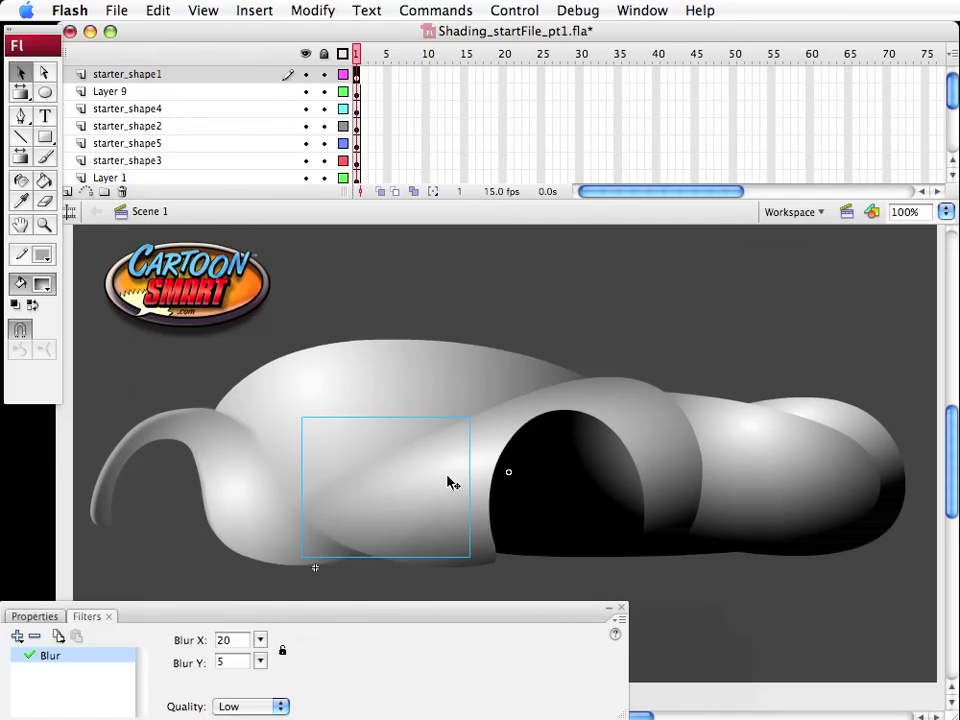
pyautogui.hotkey('shift', 'Left')
pyautogui.hotkey('shift', 'Left')
pyautogui.hotkey('shift', 'Left')
pyautogui.hotkey('shift', 'Left')
pyautogui.click(628, 321)
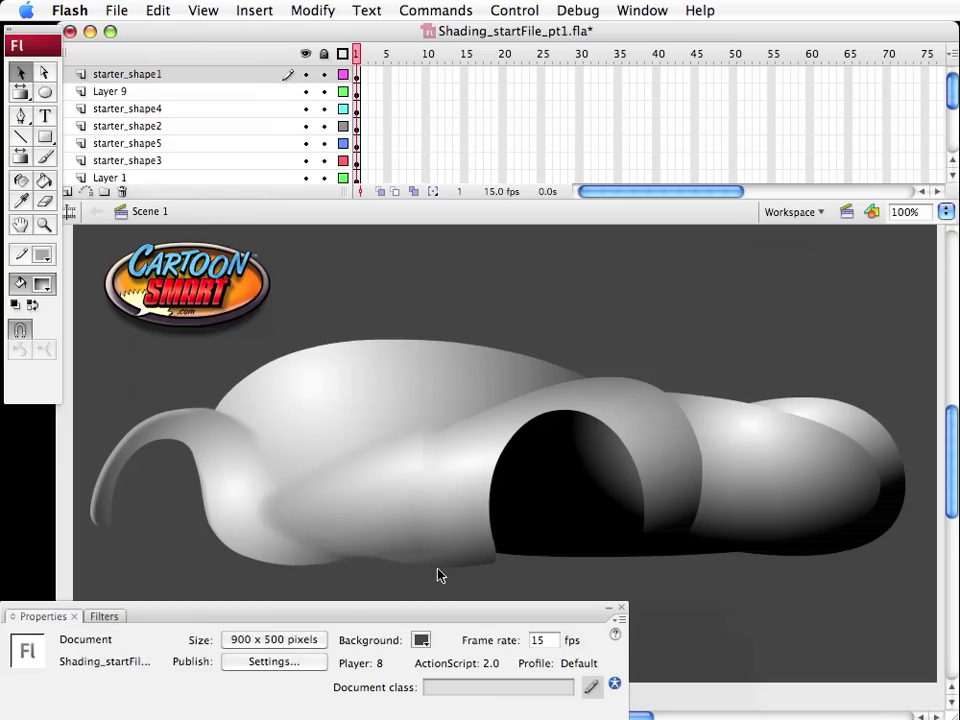
# Undo the moves of the blurred FRONT_WHEELBASE2 copy and deselect it
pyautogui.hotkey('ctrl', 'z')
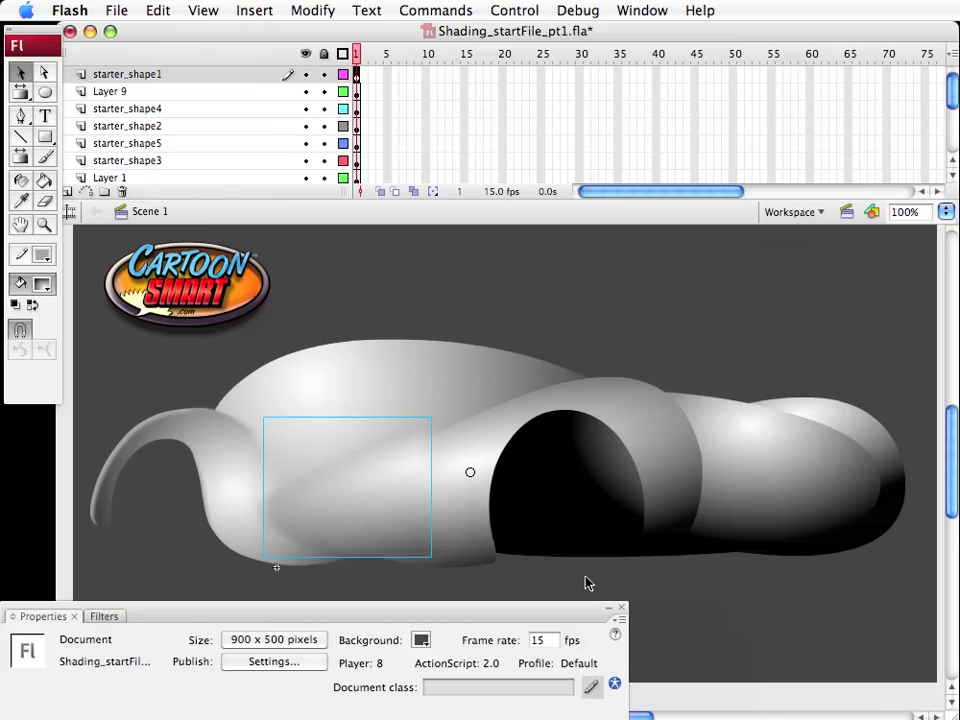
pyautogui.hotkey('ctrl', 'z')
pyautogui.hotkey('ctrl', 'z')
pyautogui.hotkey('ctrl', 'z')
pyautogui.hotkey('ctrl', 'z')
pyautogui.click(790, 632)
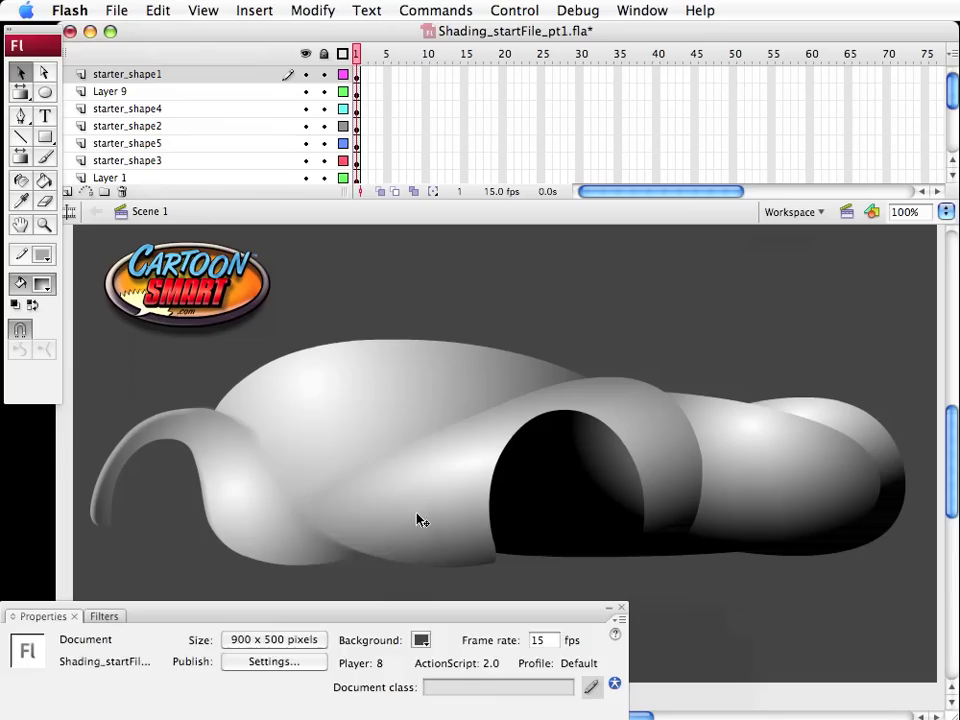
# Check the blurred copy's placement over the front wheelbase, deselect everything, and save the document
pyautogui.click(414, 517)
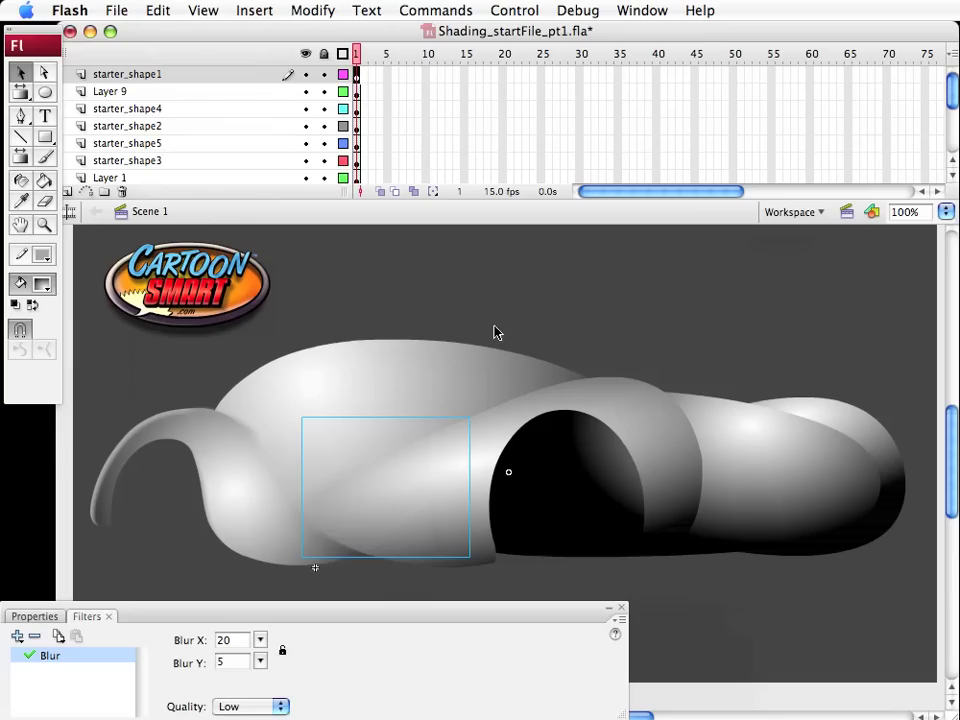
pyautogui.click(553, 343)
pyautogui.click(401, 519)
pyautogui.click(574, 270)
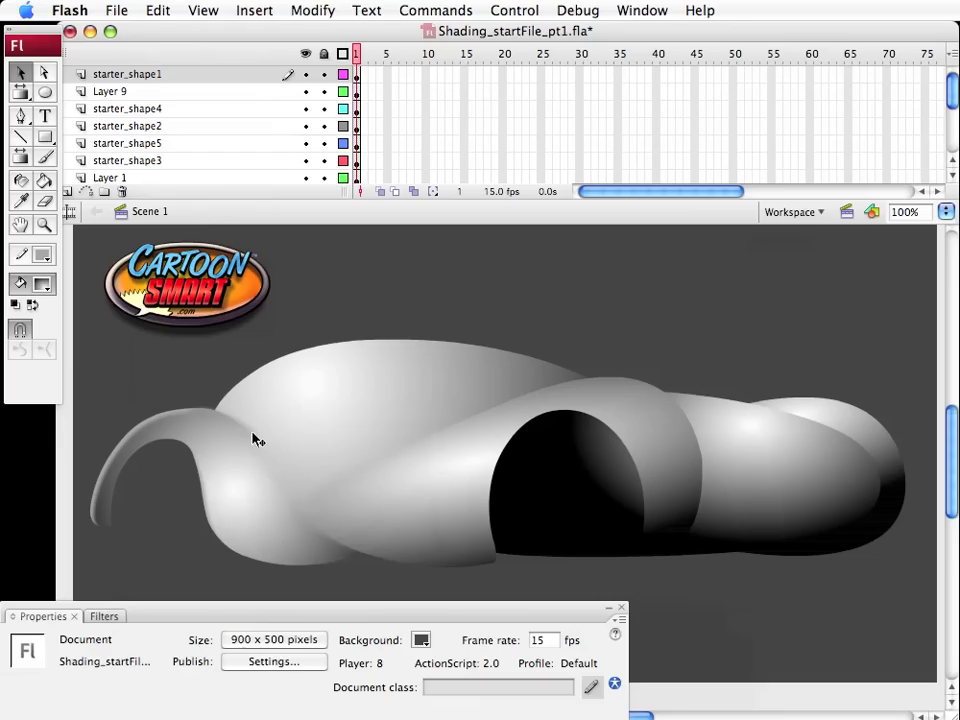
pyautogui.press('super+s')
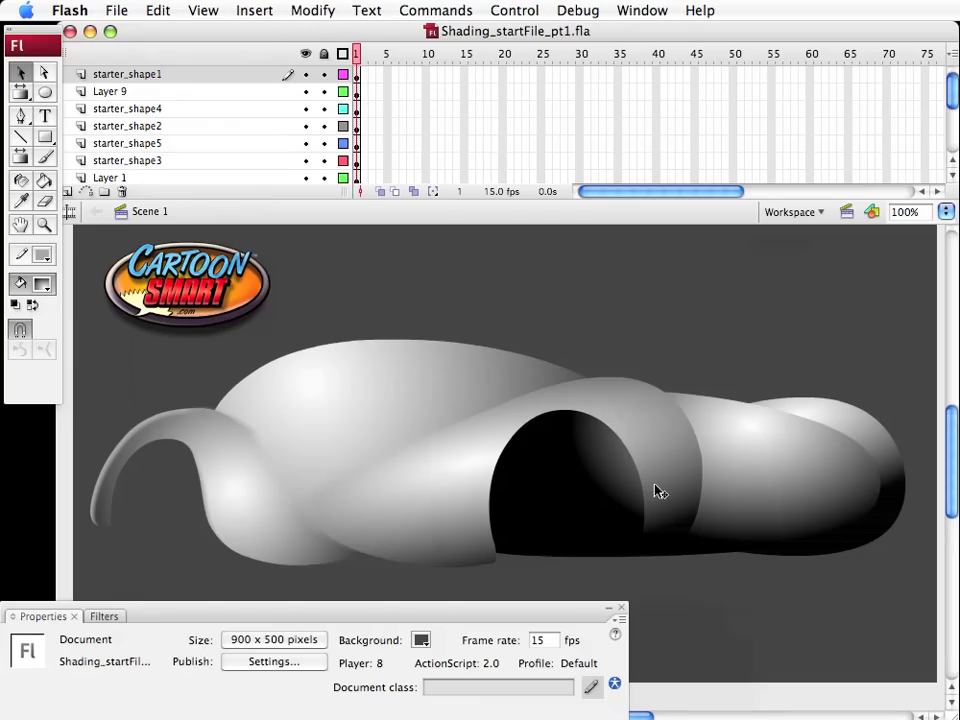
# Copy the original front wheelbase and paste it into a new layer above starter_shape1
pyautogui.click(645, 428)
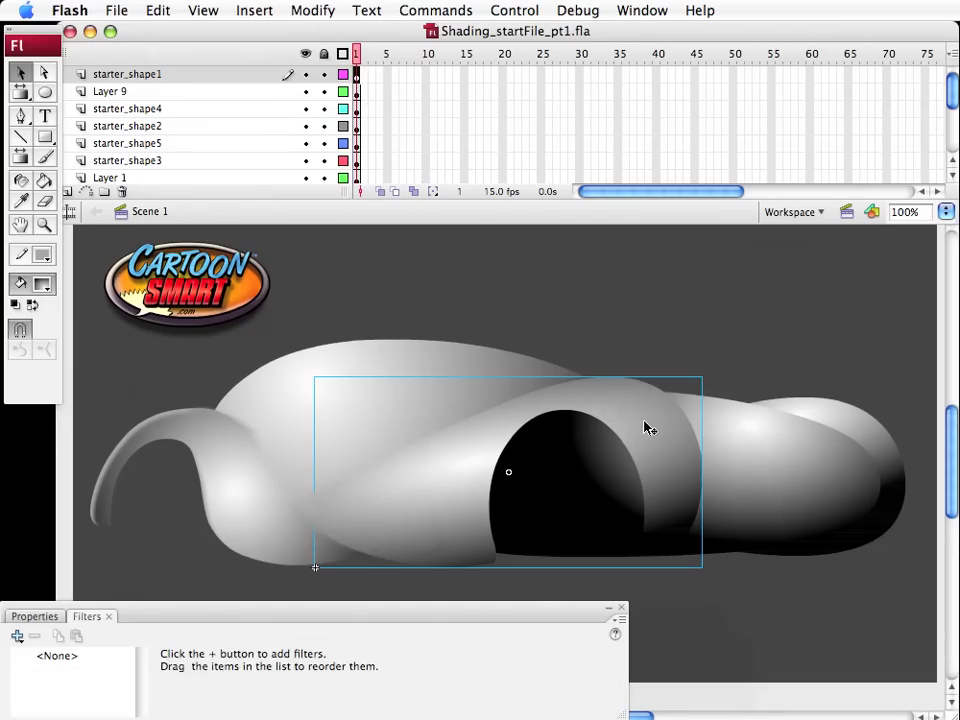
pyautogui.click(67, 192)
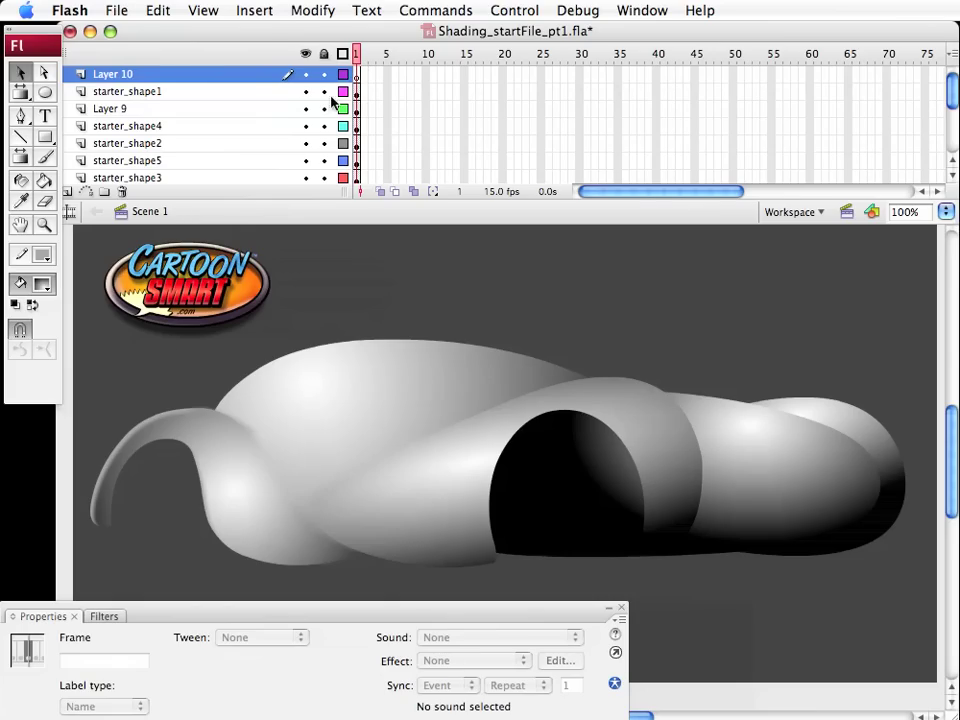
pyautogui.click(357, 74)
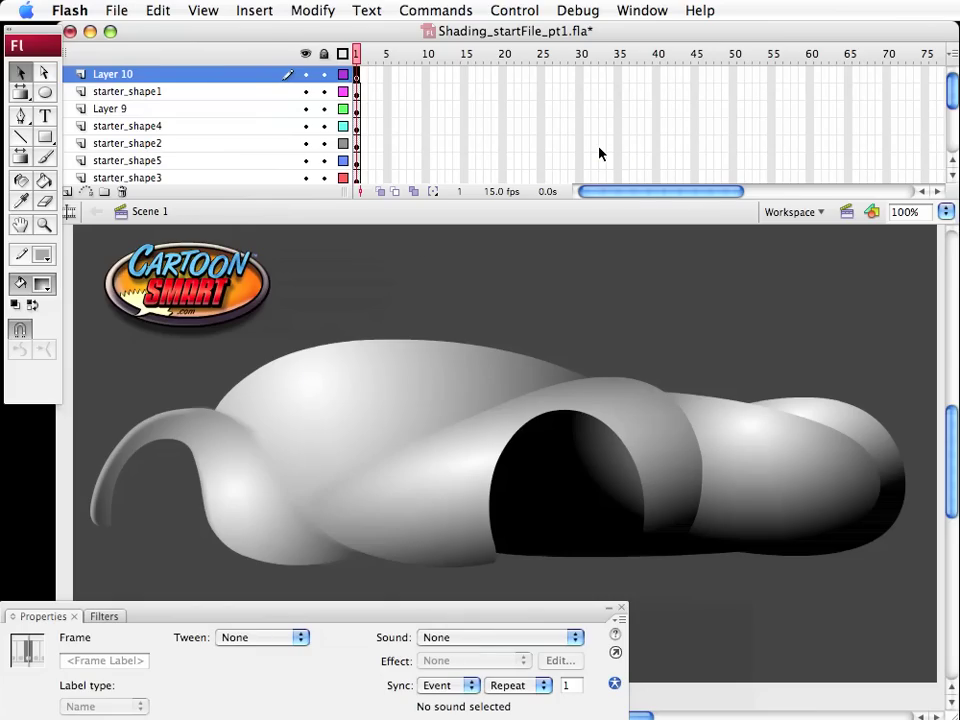
pyautogui.press('super+v')
# Nudge the pasted front wheelbase copy until it lines up over the original front wheelbase
pyautogui.hotkey('shift', 'Up')
pyautogui.hotkey('shift', 'Up')
pyautogui.hotkey('shift', 'Up')
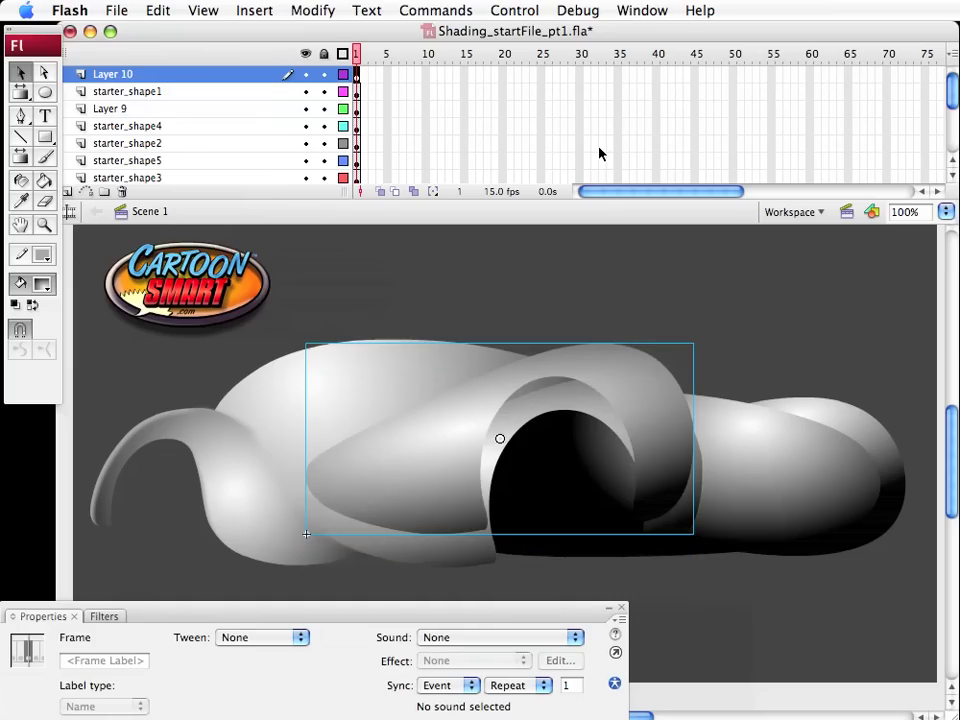
pyautogui.hotkey('shift', 'Down')
pyautogui.hotkey('shift', 'Down')
pyautogui.hotkey('shift', 'Right')
pyautogui.hotkey('shift', 'Down')
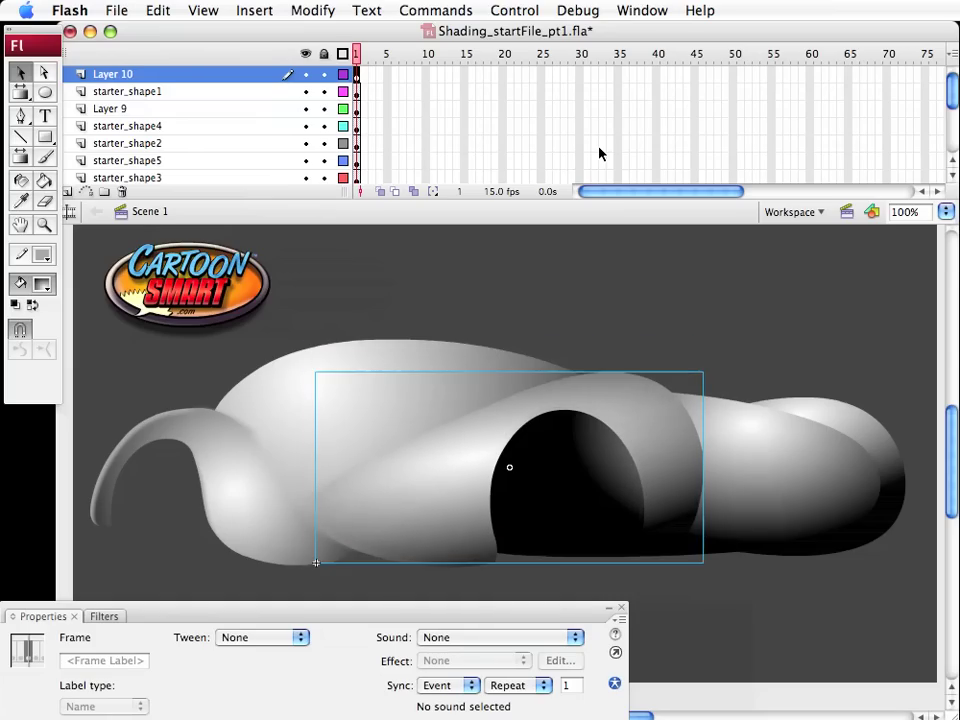
pyautogui.press('Down')
pyautogui.press('Down')
pyautogui.press('Down')
pyautogui.press('Left')
pyautogui.press('Up')
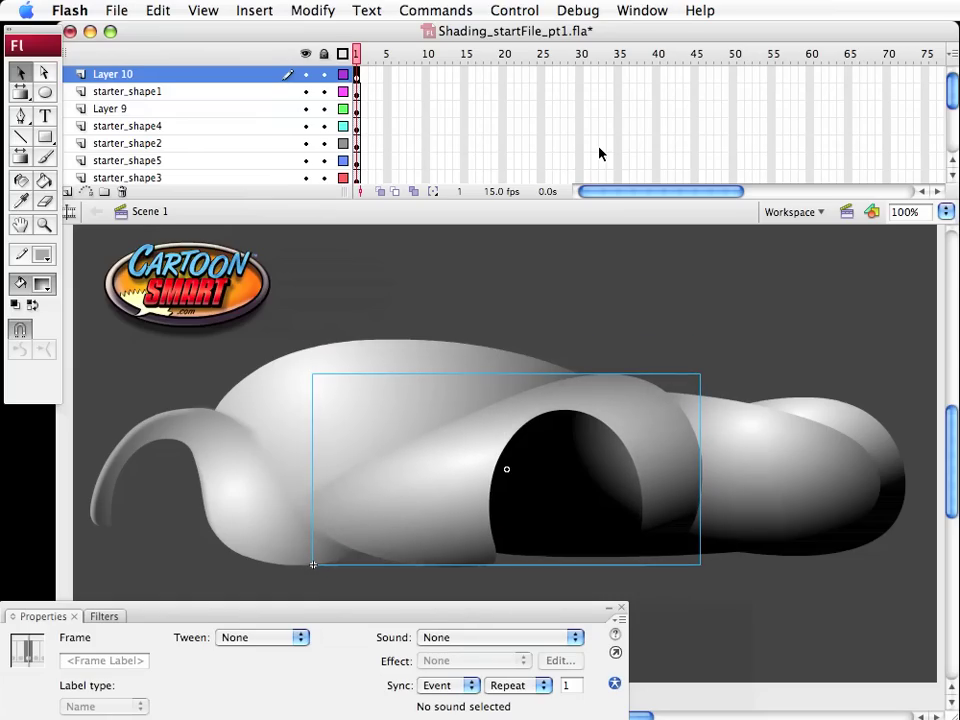
# Break apart the front wheelbase copy, fill it with solid white, and deselect it
pyautogui.press('super+b')
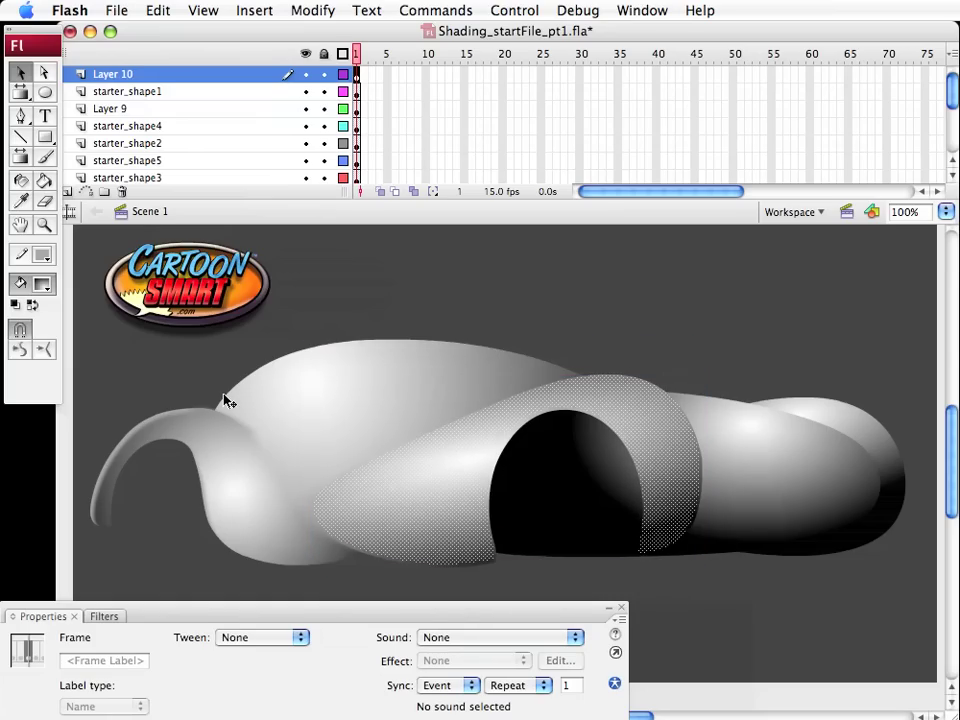
pyautogui.click(44, 290)
pyautogui.click(34, 390)
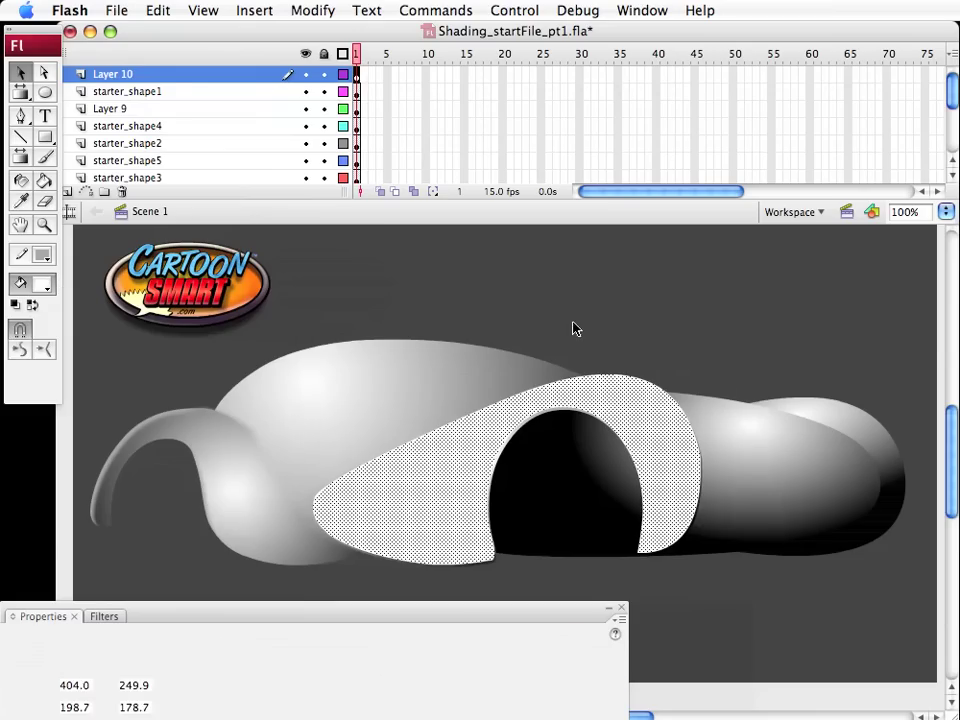
pyautogui.click(574, 328)
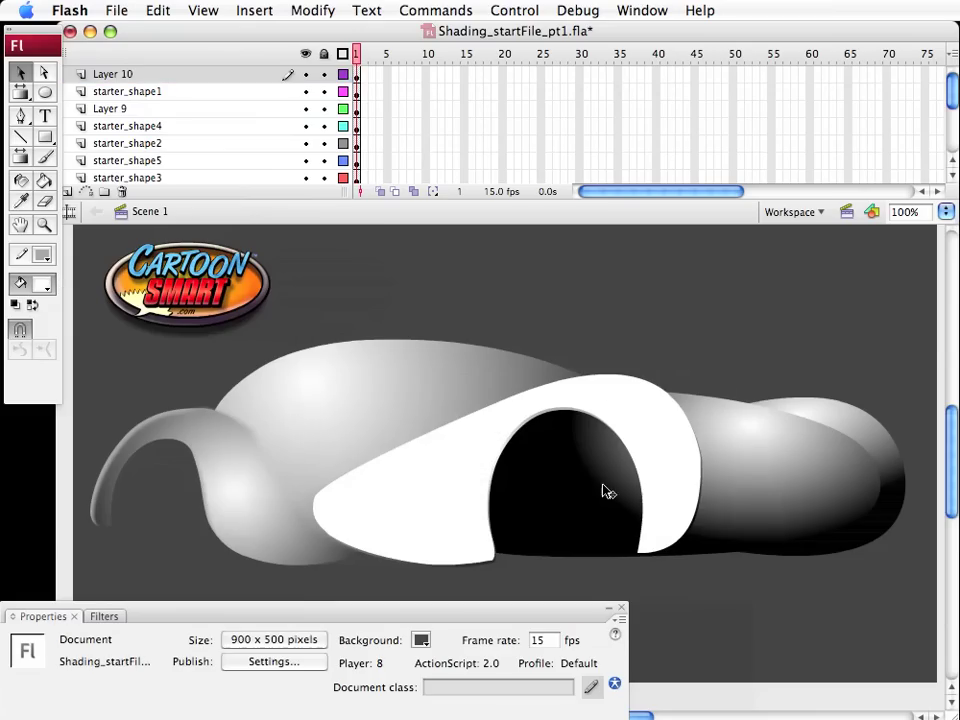
# Cut the white shape with a diagonal line above the wheel arch, then delete the two lower pieces and the line
pyautogui.click(21, 138)
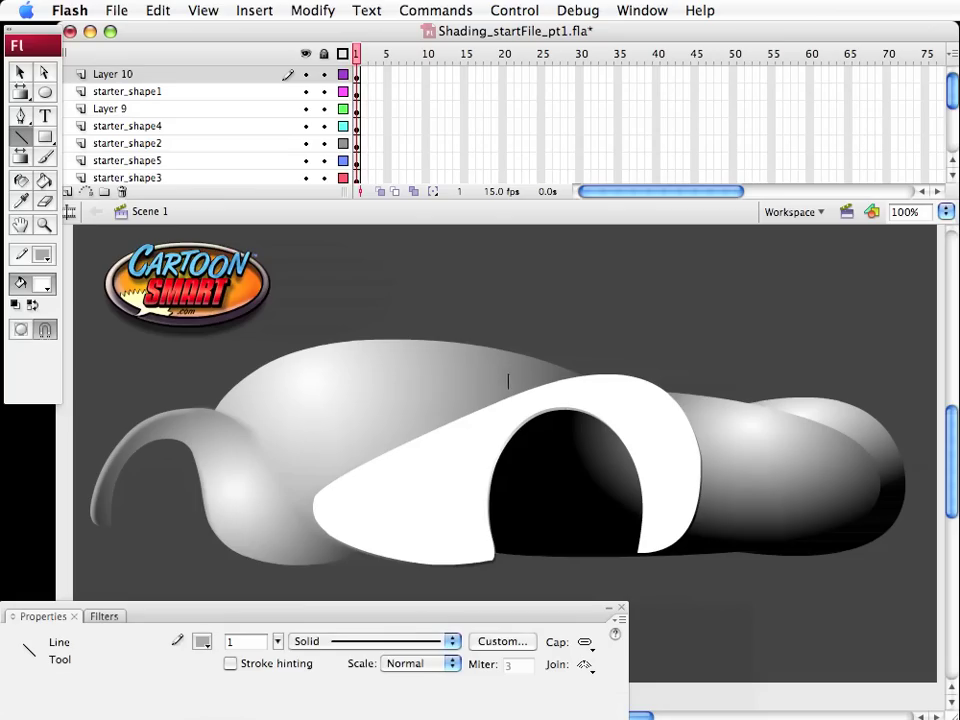
pyautogui.moveTo(514, 379); pyautogui.dragTo(757, 522)
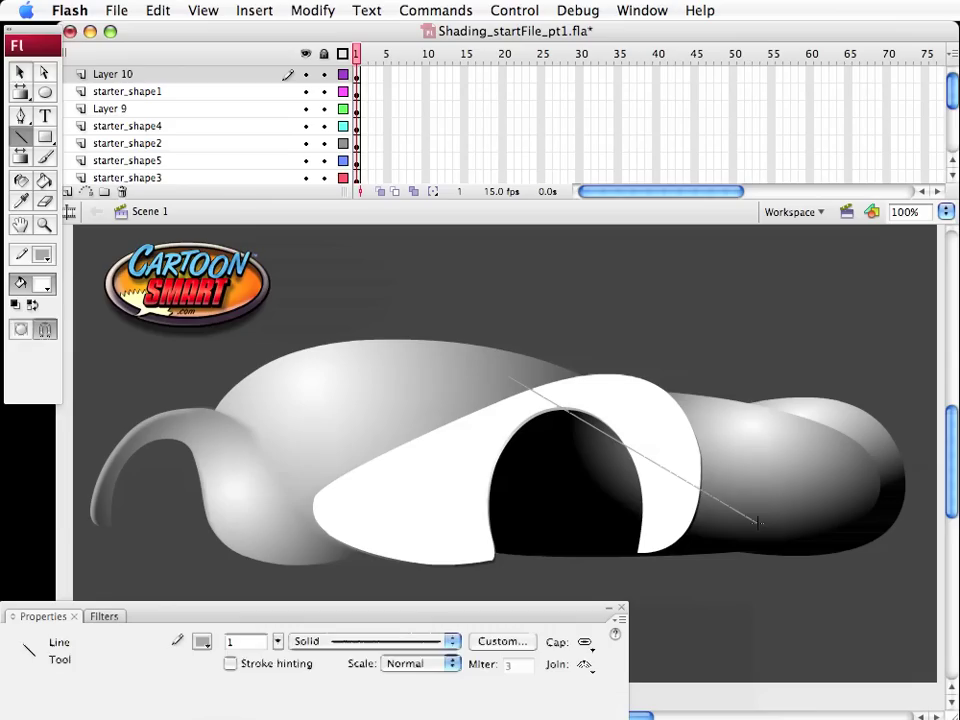
pyautogui.press('v')
pyautogui.click(681, 514)
pyautogui.press('Delete')
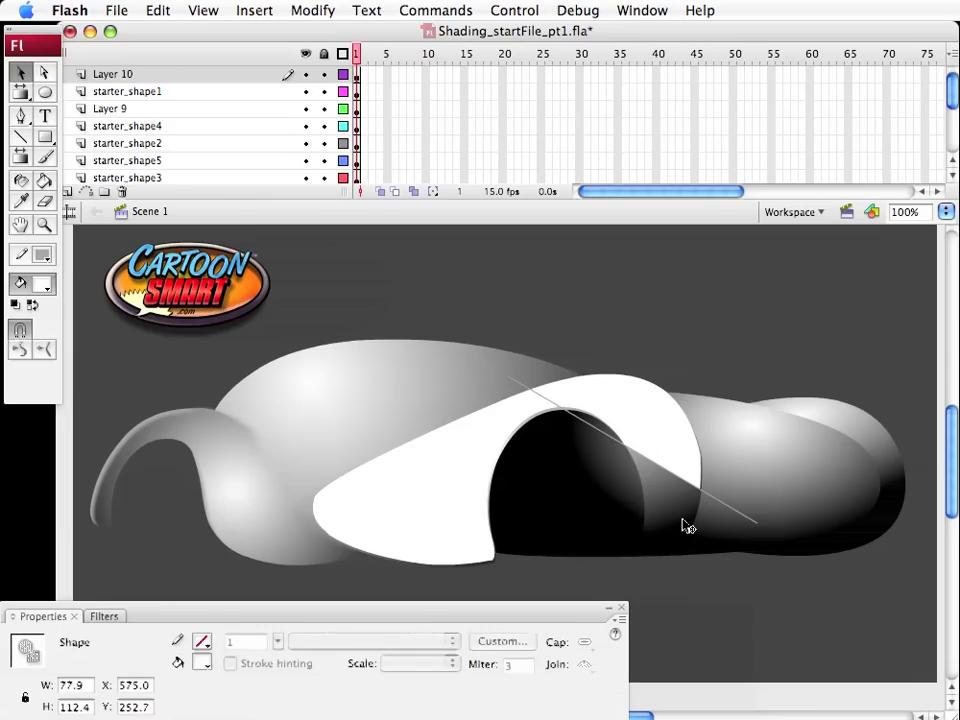
pyautogui.click(427, 533)
pyautogui.press('Delete')
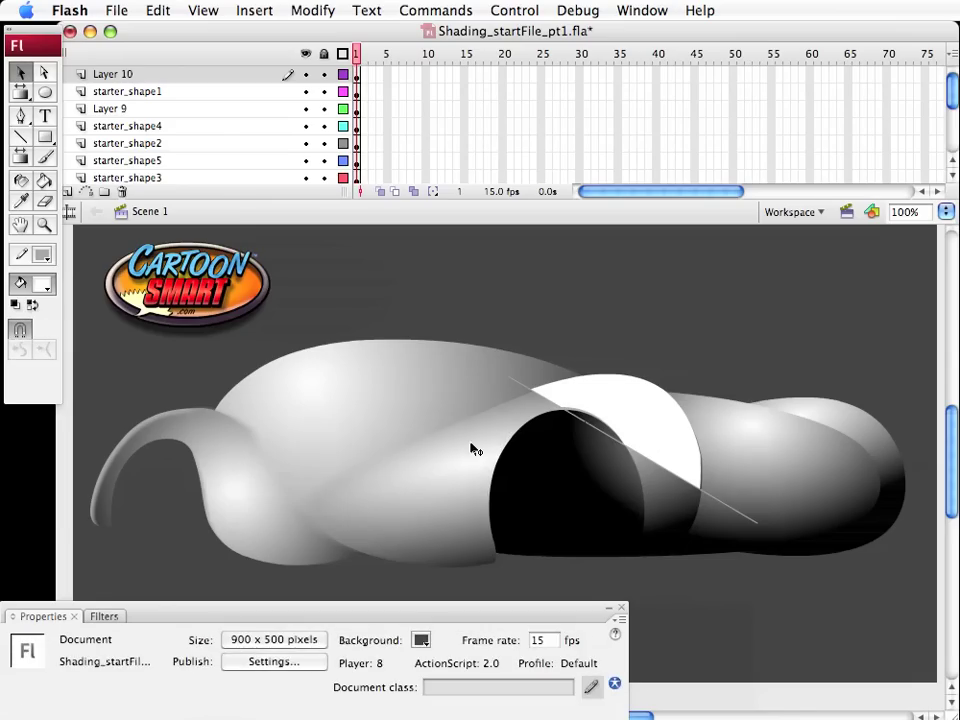
pyautogui.doubleClick(588, 428)
pyautogui.press('Delete')
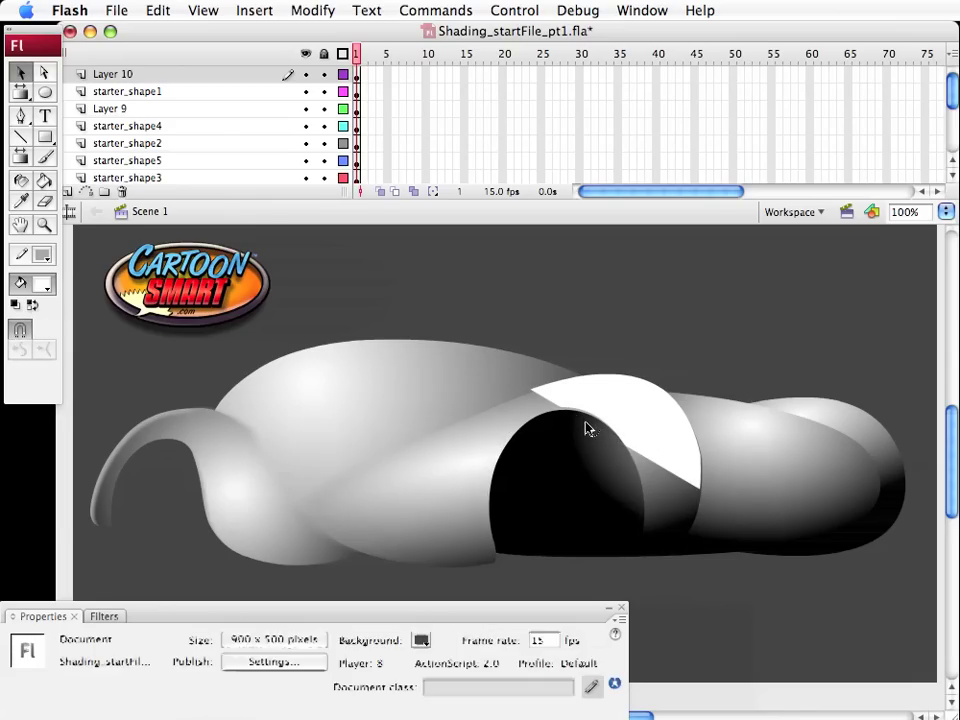
# Cut off the inner part of the white shape beside the wheel arch with two lines, and delete that piece and the lines
pyautogui.click(27, 144)
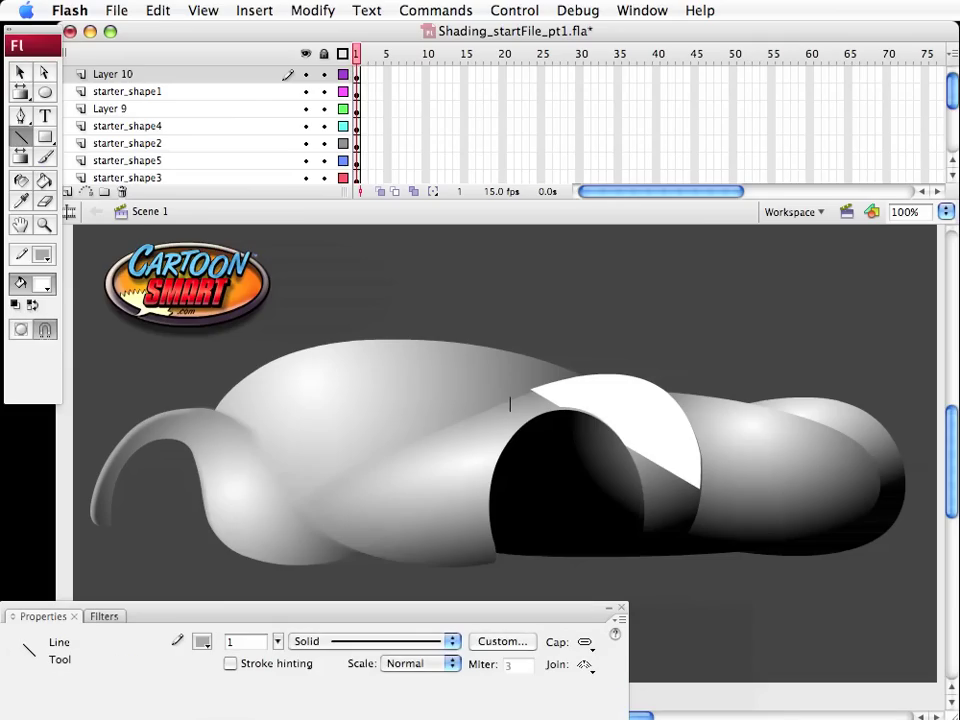
pyautogui.moveTo(533, 398)
pyautogui.mouseDown()
pyautogui.moveTo(636, 398)
pyautogui.moveTo(664, 484)
pyautogui.mouseUp()
pyautogui.press('v')
pyautogui.doubleClick(632, 448)
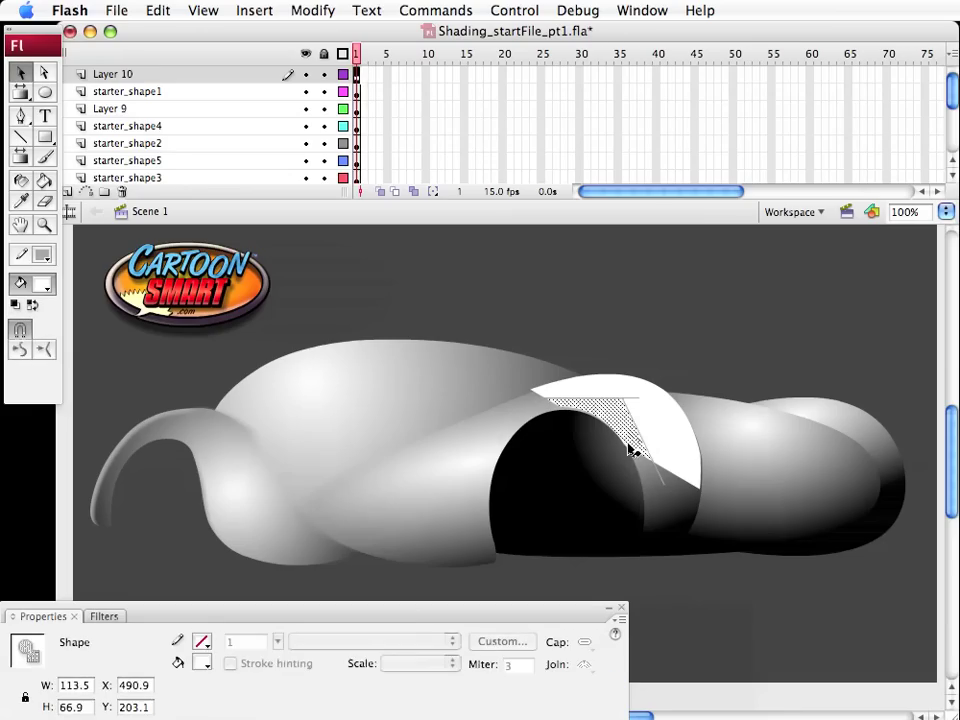
pyautogui.click(632, 435)
pyautogui.click(636, 435)
pyautogui.click(615, 396)
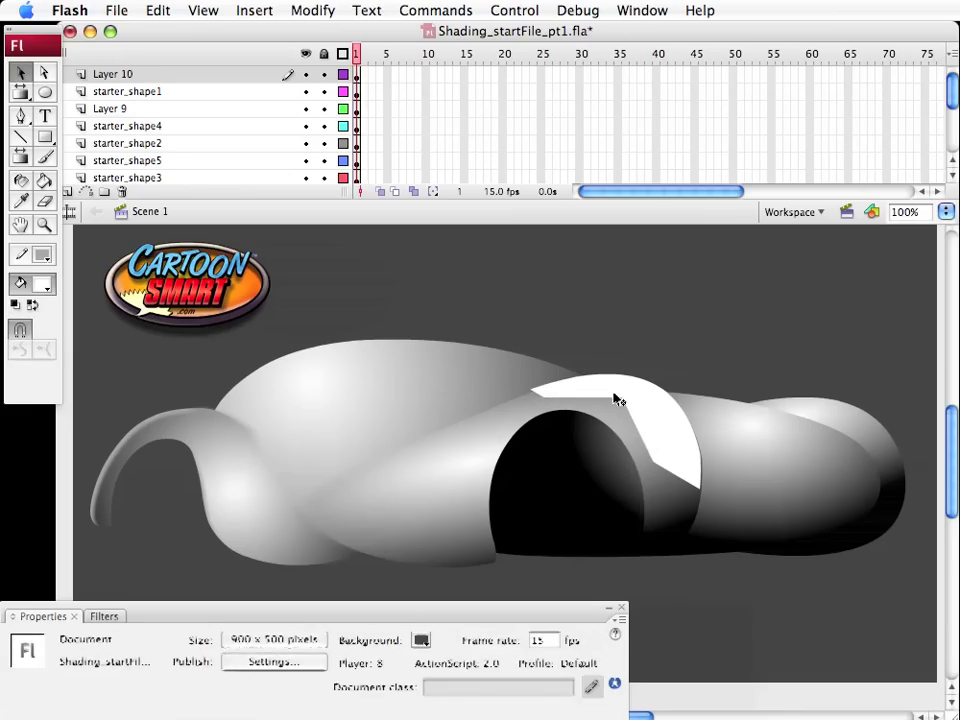
# Reshape the white piece into a thin crescent by curving its inner edges, turning off object snapping, and tapering its lower end
pyautogui.moveTo(639, 435)
pyautogui.mouseDown()
pyautogui.moveTo(659, 433)
pyautogui.moveTo(677, 491)
pyautogui.mouseUp()
pyautogui.moveTo(596, 401); pyautogui.dragTo(596, 394)
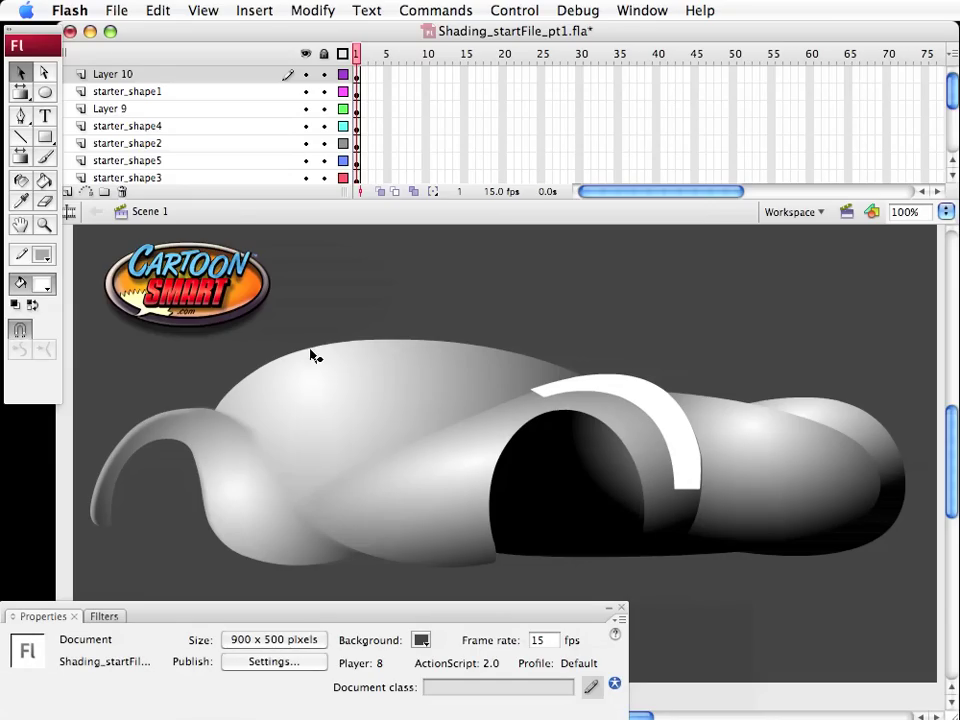
pyautogui.click(22, 334)
pyautogui.moveTo(689, 494); pyautogui.dragTo(689, 521)
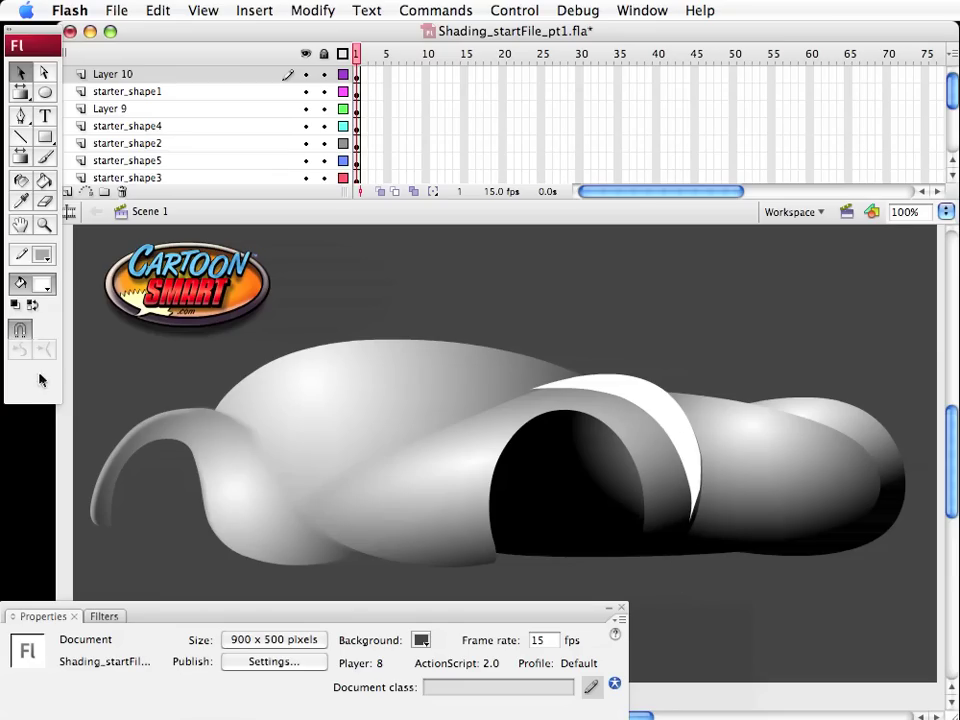
# Nudge the white crescent slightly so it fits the outer edge of the front wheelbase
pyautogui.click(640, 402)
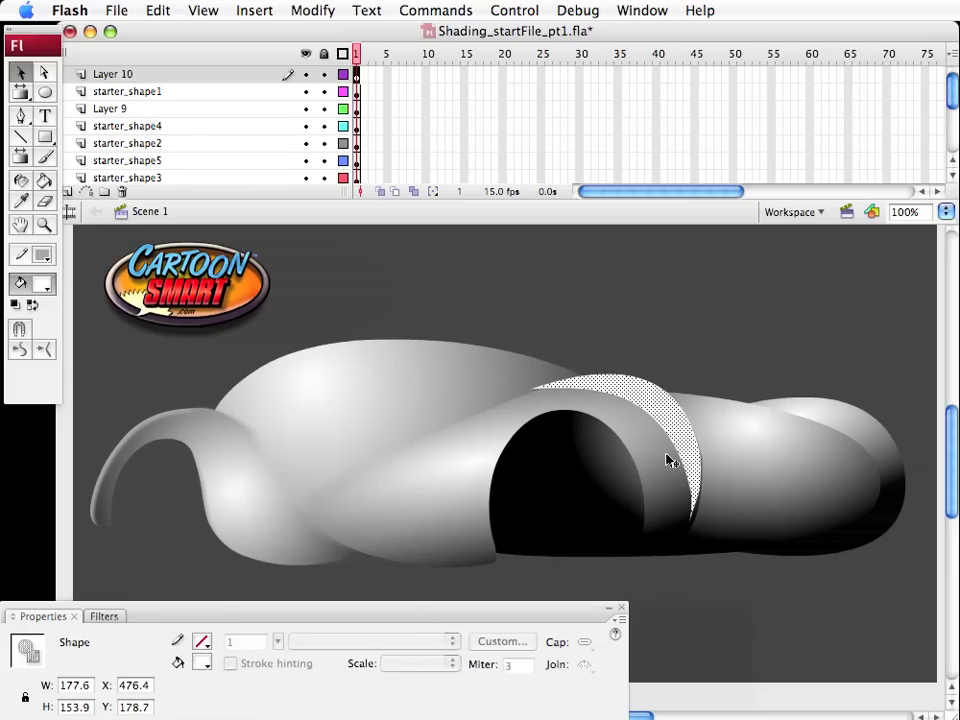
pyautogui.press('Right')
pyautogui.press('Down')
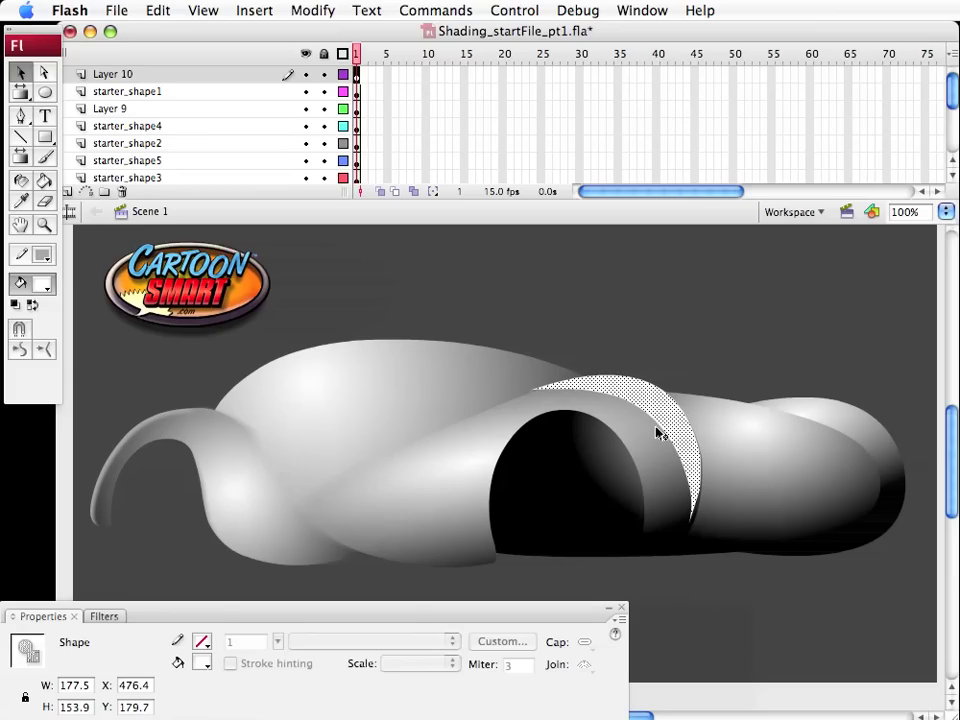
# Convert the white crescent to a movie clip named front_wheel_base_highlight and save the document
pyautogui.click(312, 10)
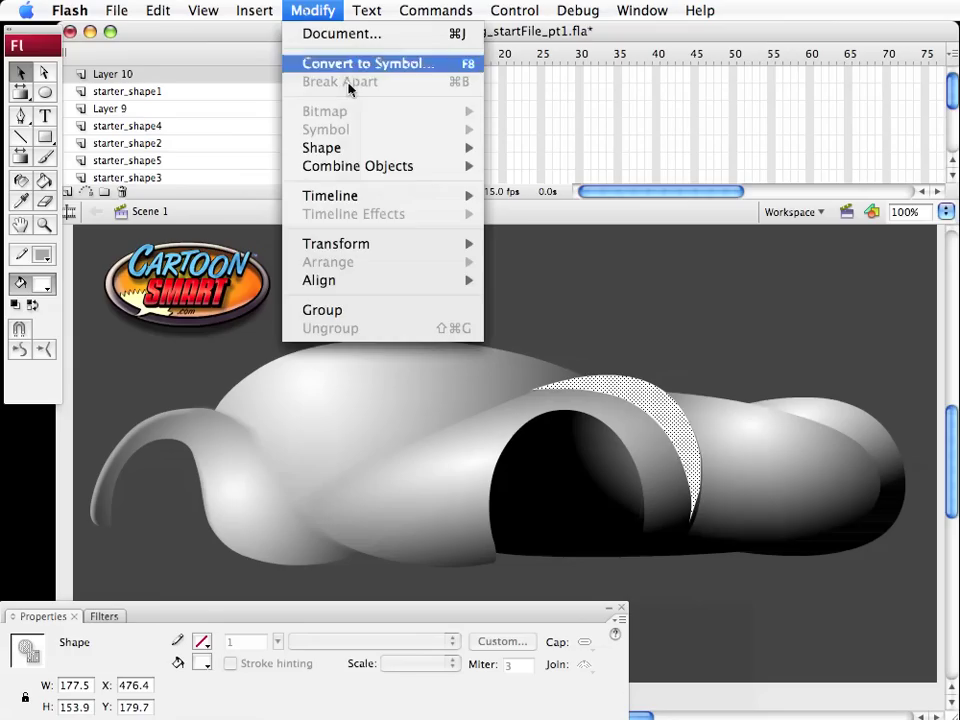
pyautogui.click(350, 62)
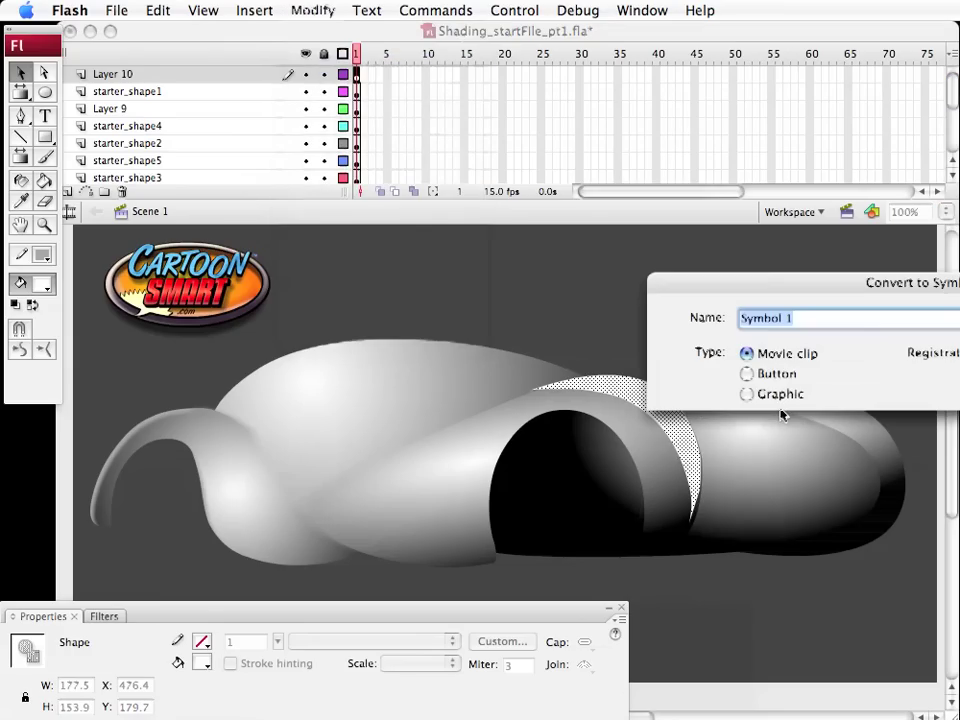
pyautogui.write('front_whe')
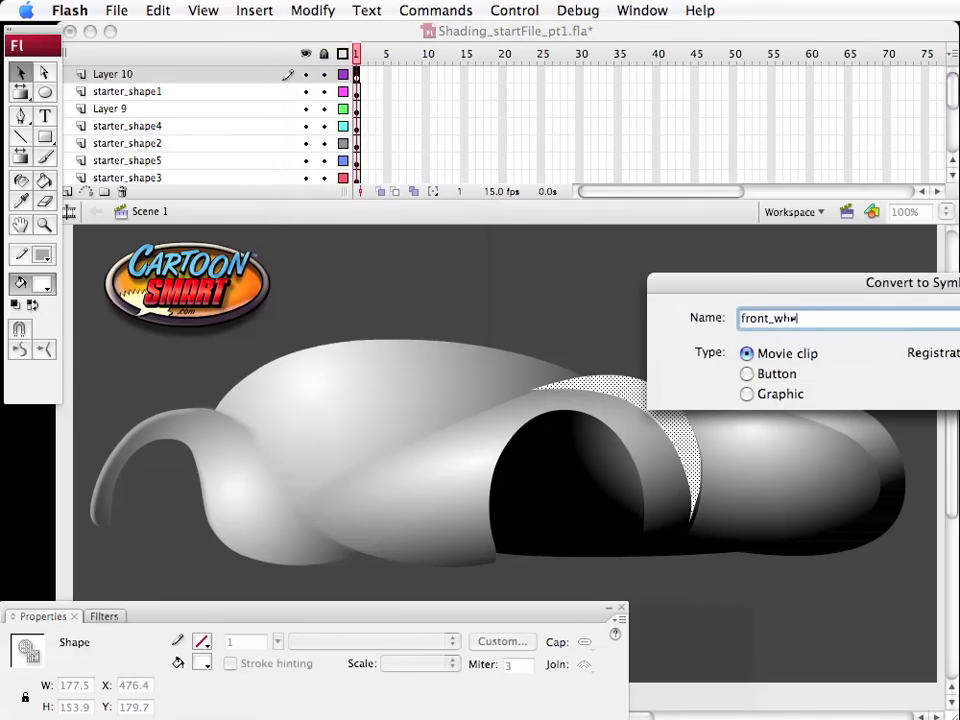
pyautogui.write('el_base_highlight')
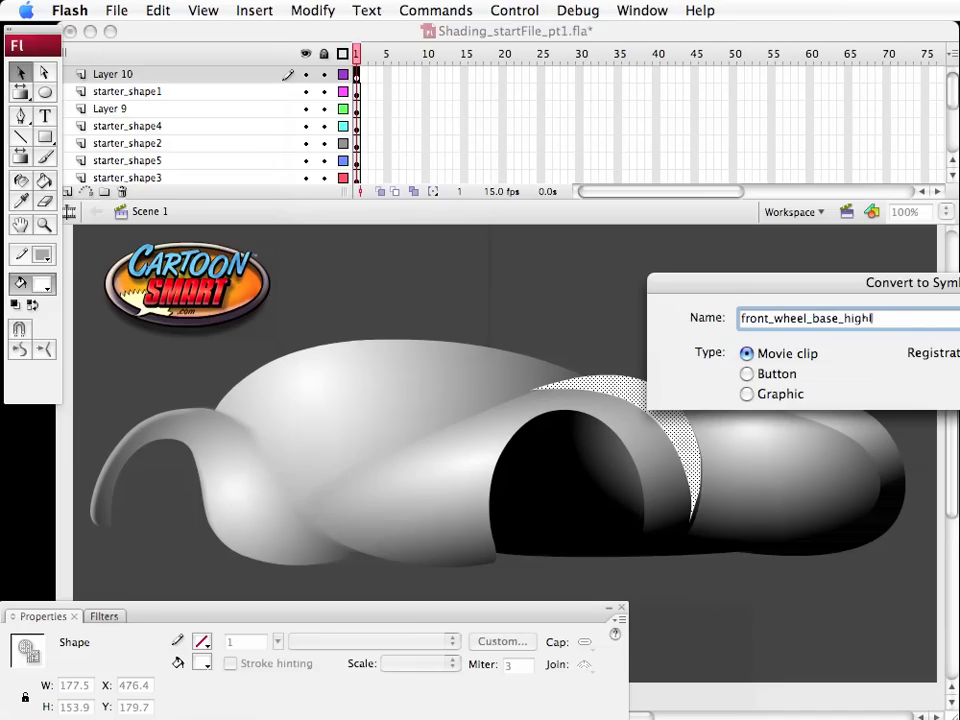
pyautogui.press('Return')
pyautogui.press('super+s')
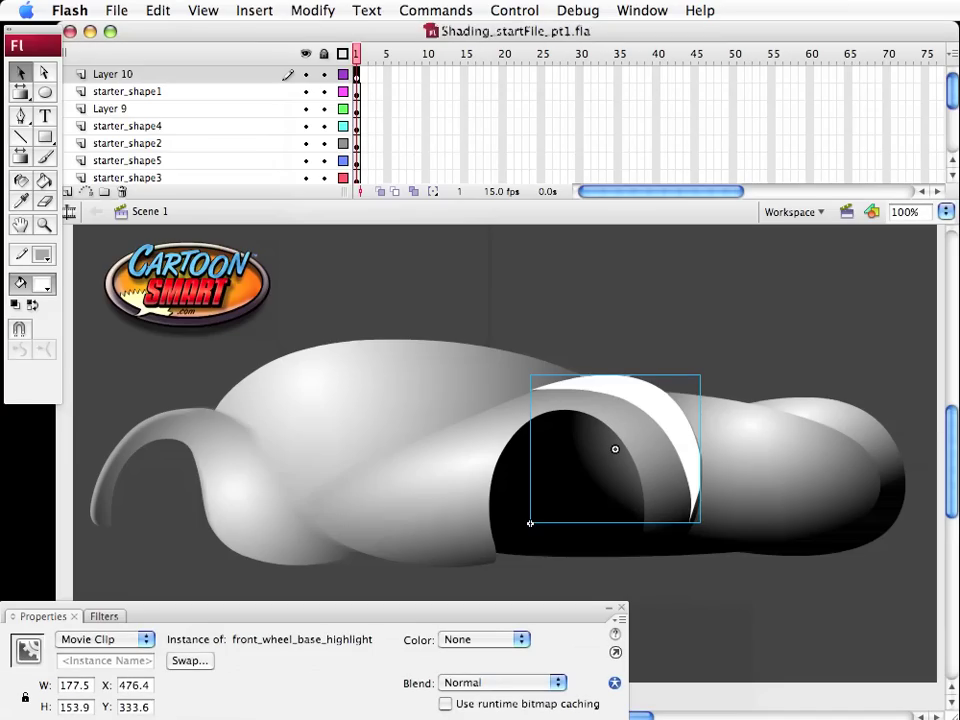
# Add a Blur filter to the front_wheel_base_highlight clip with Blur X 29 and Blur Y 21
pyautogui.click(110, 618)
pyautogui.click(17, 636)
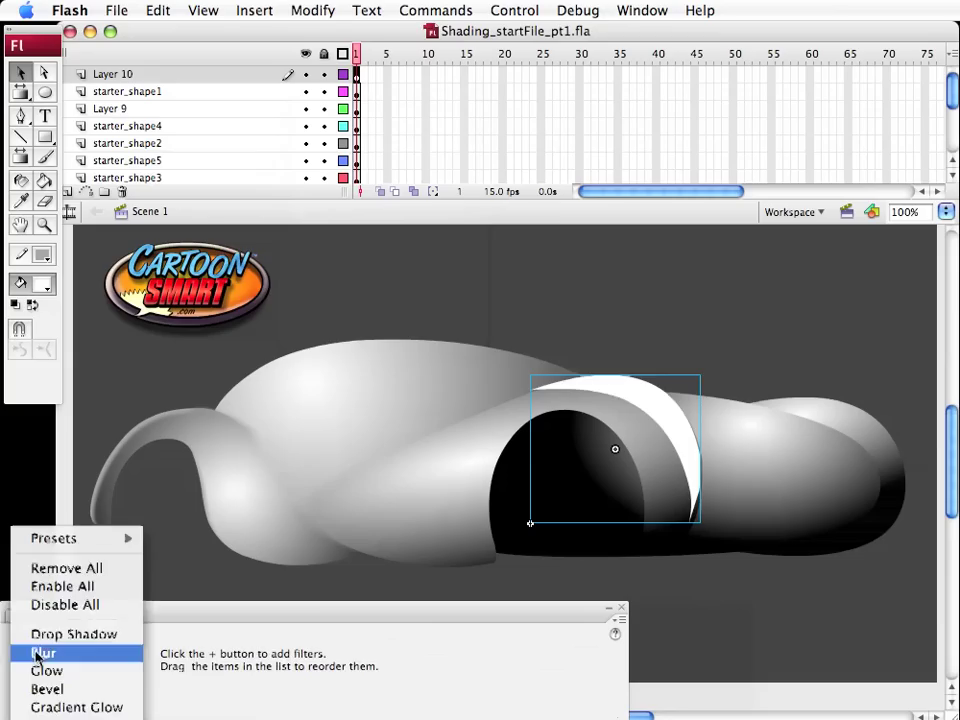
pyautogui.click(34, 652)
pyautogui.click(258, 640)
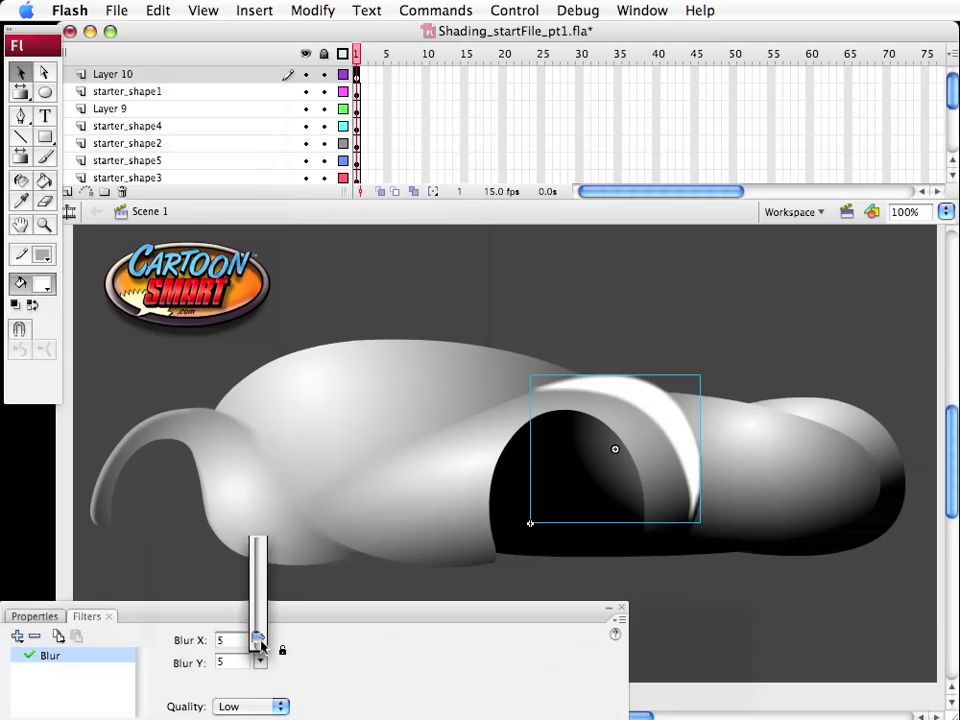
pyautogui.moveTo(260, 647)
pyautogui.mouseDown()
pyautogui.moveTo(257, 627)
pyautogui.moveTo(259, 660)
pyautogui.mouseUp()
pyautogui.click(694, 647)
# Nudge the blurred highlight slightly up and to the right along the wheelbase edge, deselect it, and save the document
pyautogui.click(690, 450)
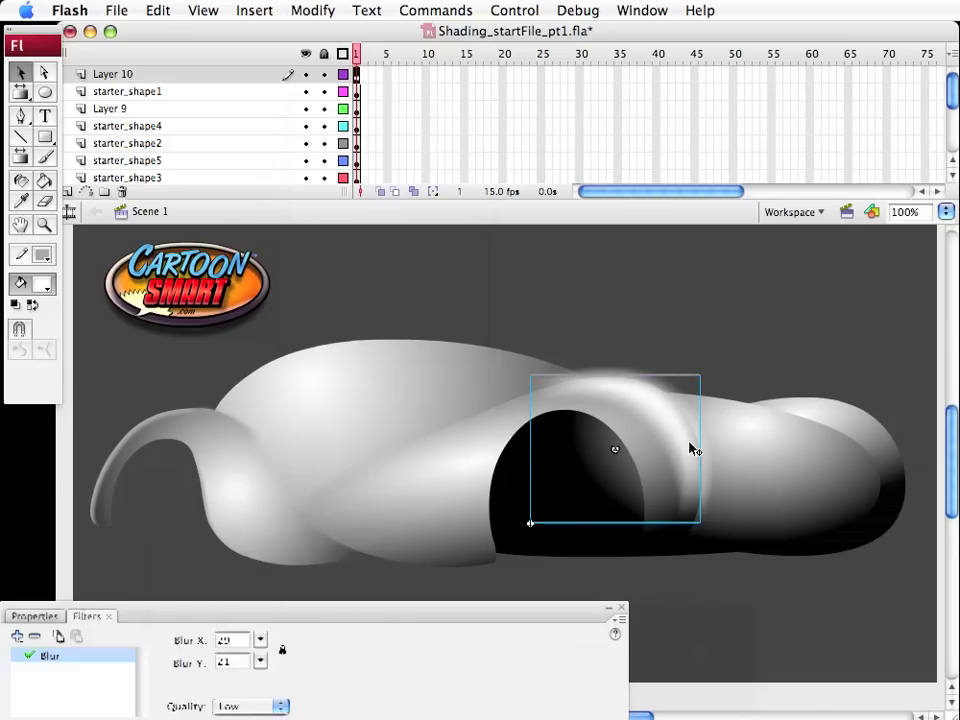
pyautogui.press('Up')
pyautogui.press('Up')
pyautogui.press('Up')
pyautogui.press('Up')
pyautogui.press('Up')
pyautogui.press('Up')
pyautogui.press('Up')
pyautogui.press('Right')
pyautogui.press('Right')
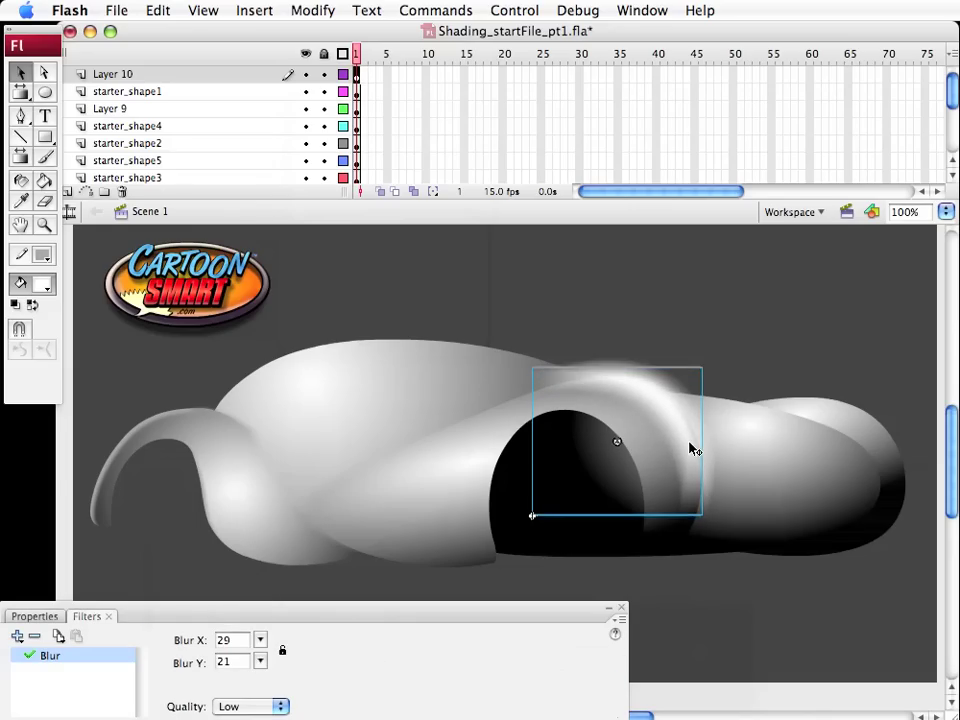
pyautogui.press('Right')
pyautogui.press('Right')
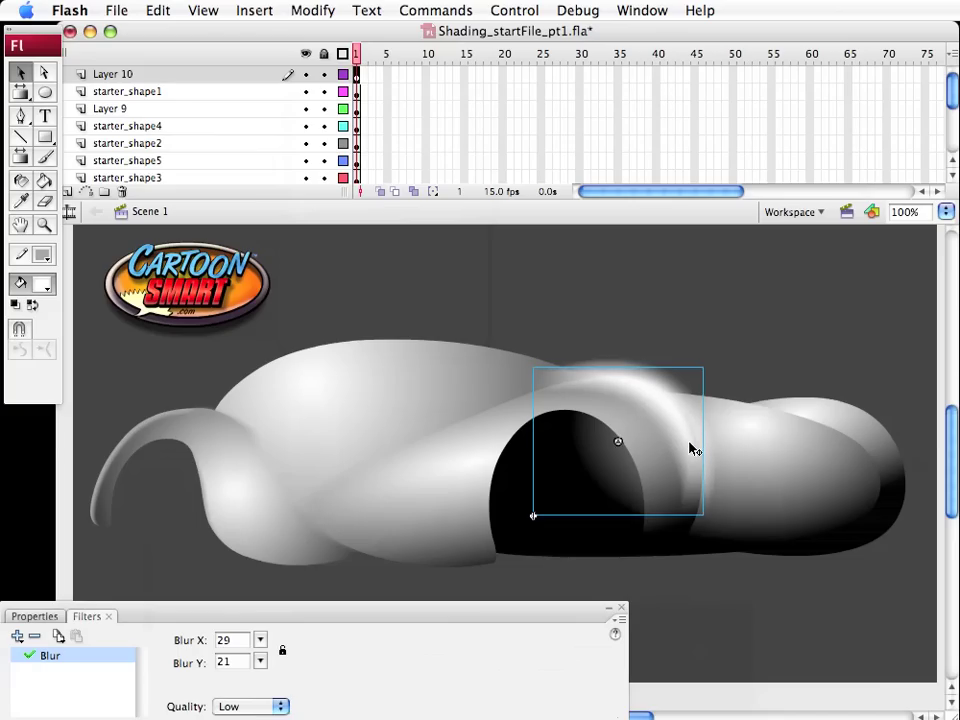
pyautogui.press('Down')
pyautogui.press('Down')
pyautogui.press('Down')
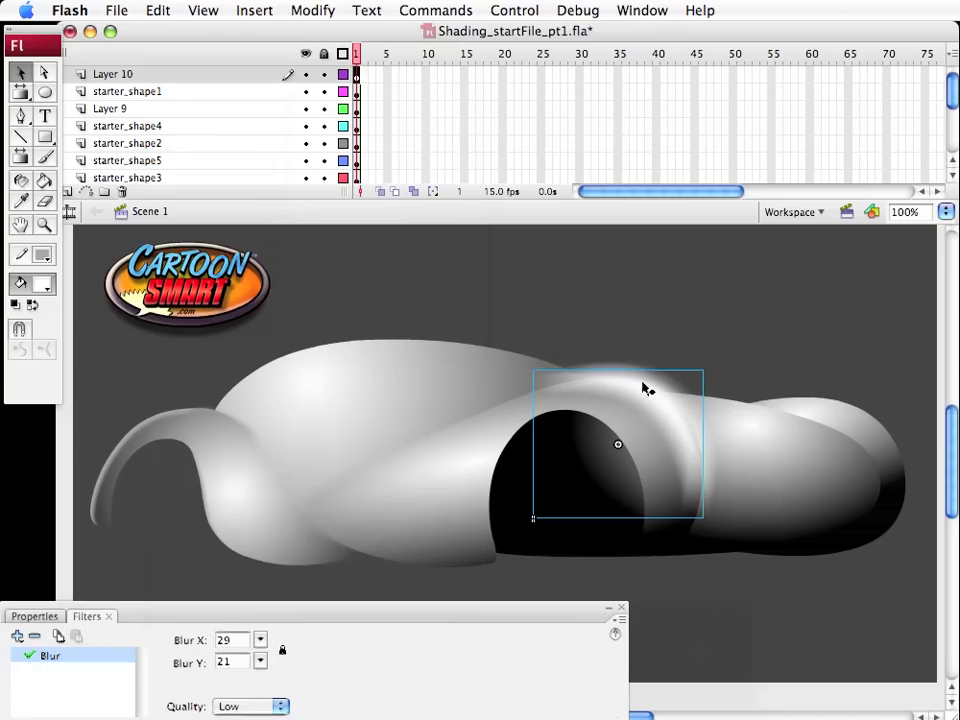
pyautogui.click(692, 304)
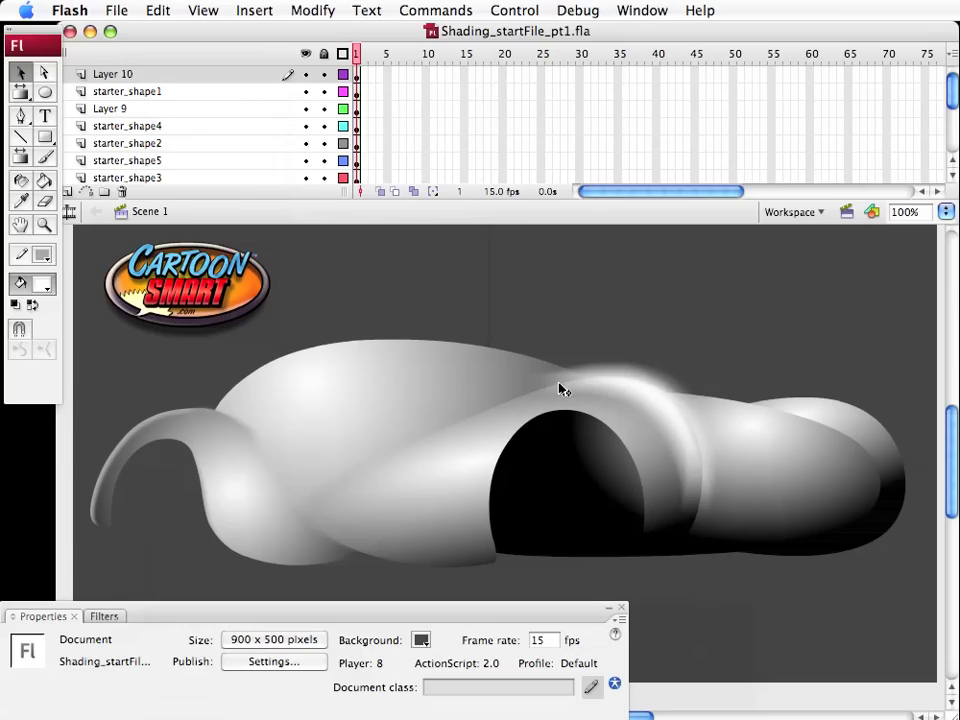
# Nest the blurred highlight inside a new movie clip named wheel_highlight
pyautogui.click(664, 385)
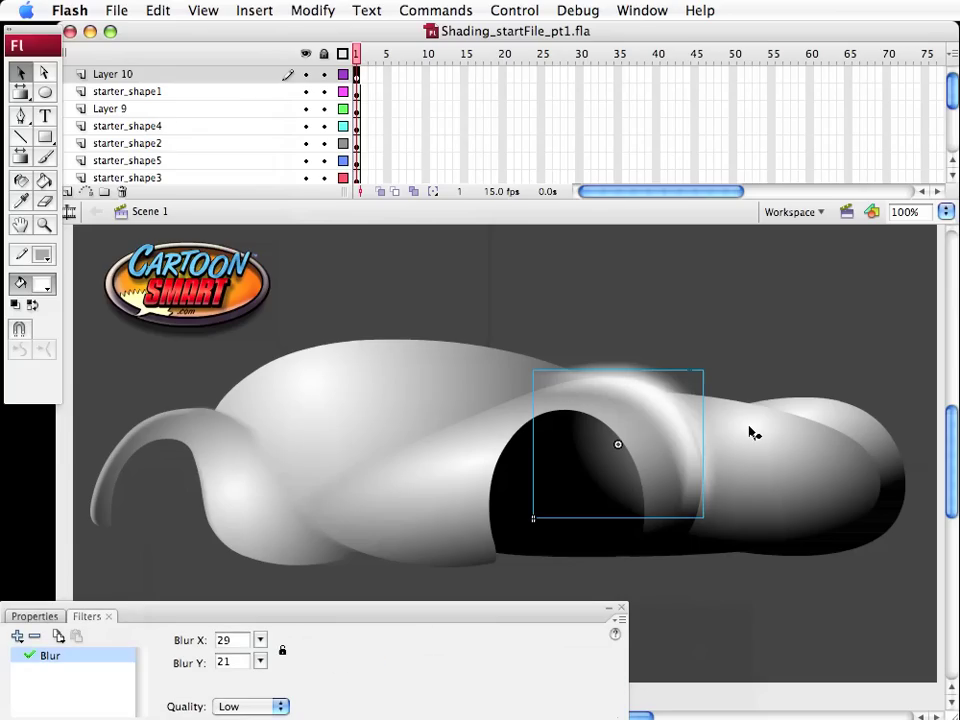
pyautogui.click(313, 10)
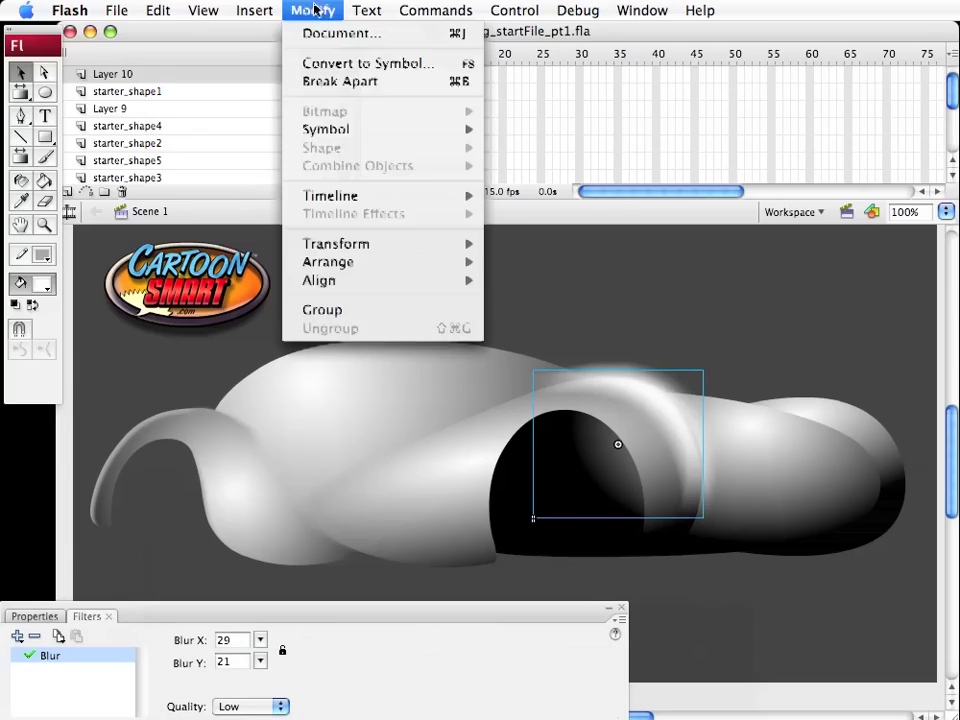
pyautogui.click(320, 70)
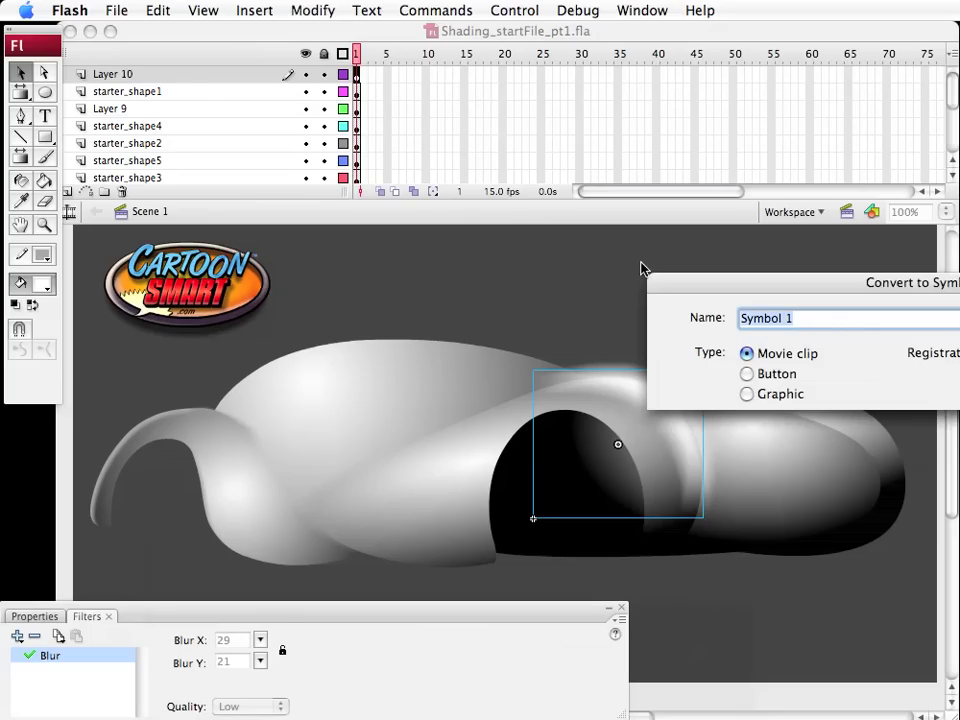
pyautogui.write('whe')
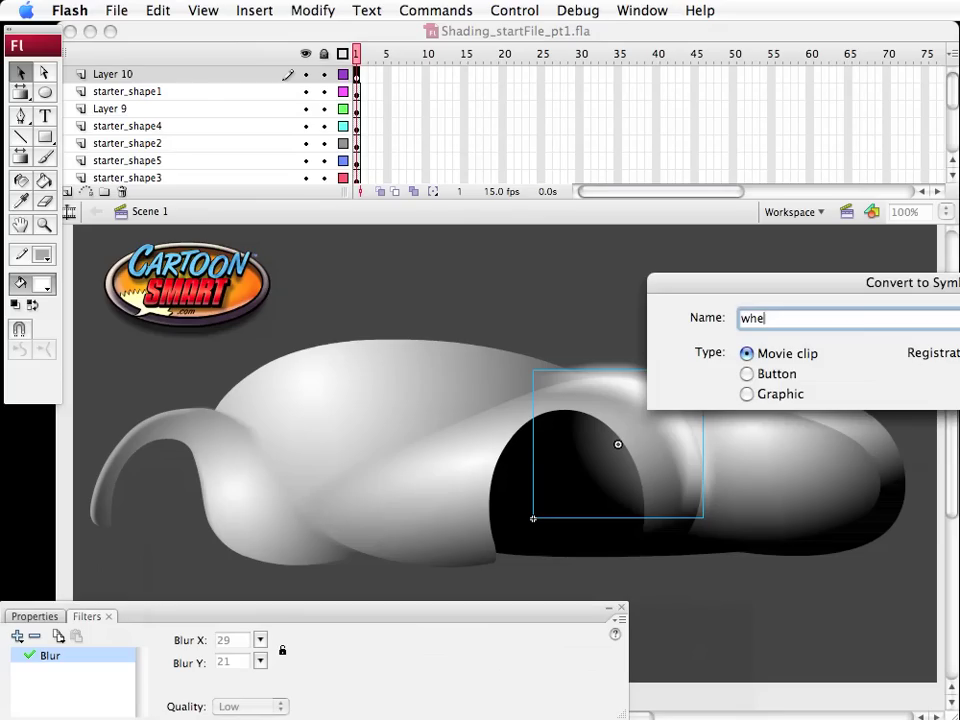
pyautogui.write('el_highlight')
pyautogui.press('Return')
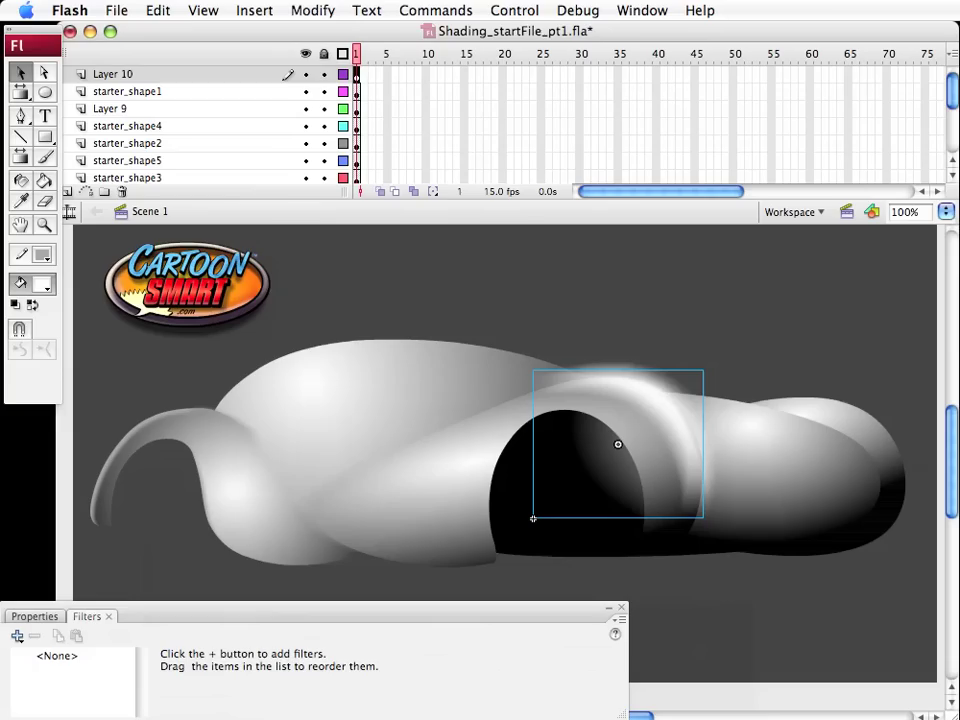
# Save the document, and inside wheel_highlight draw a blue oval without a stroke over the front wheelbase on a new layer
pyautogui.press('super+s')
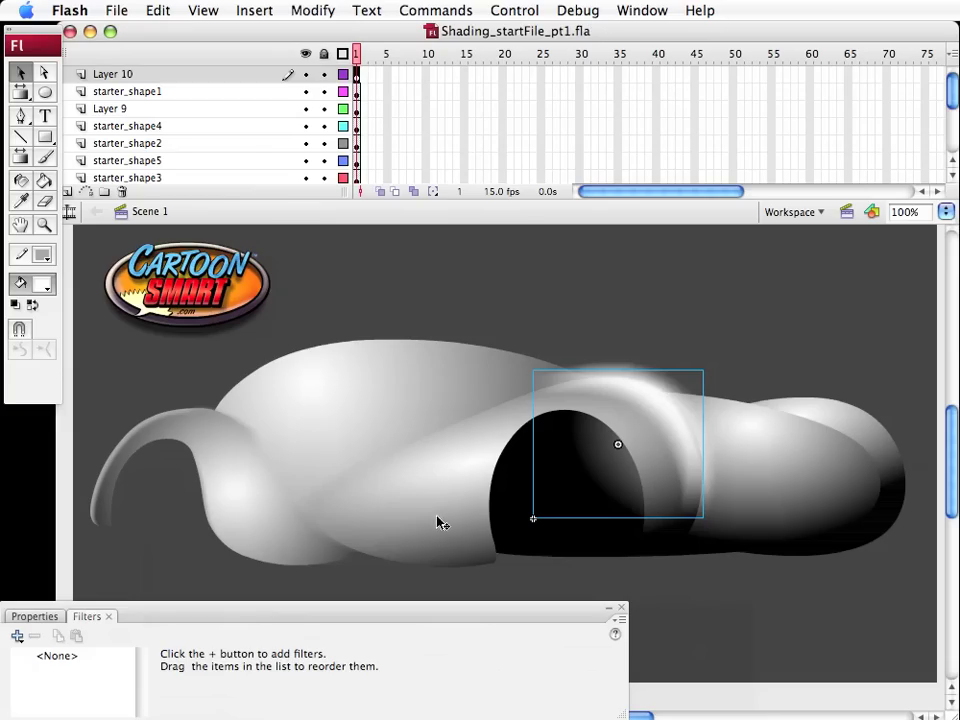
pyautogui.doubleClick(649, 394)
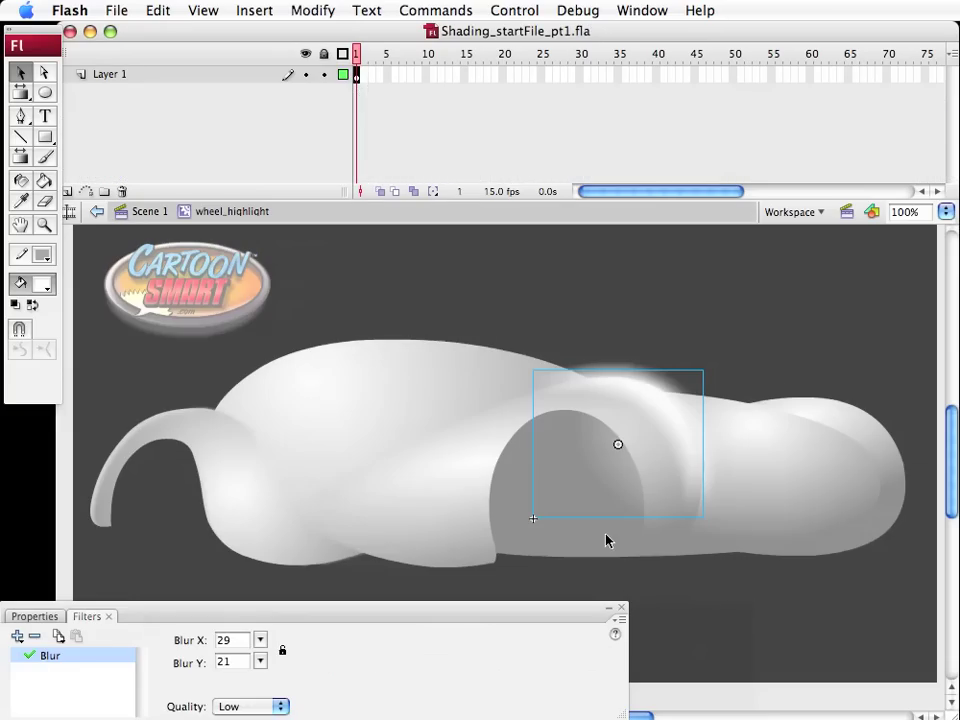
pyautogui.click(68, 192)
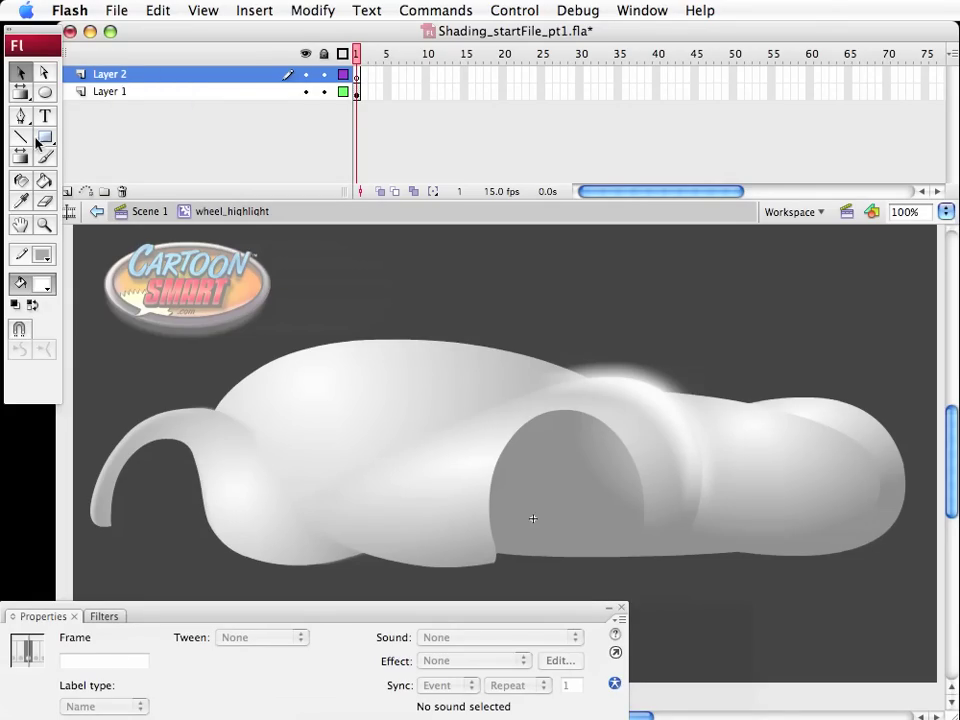
pyautogui.click(45, 93)
pyautogui.click(43, 284)
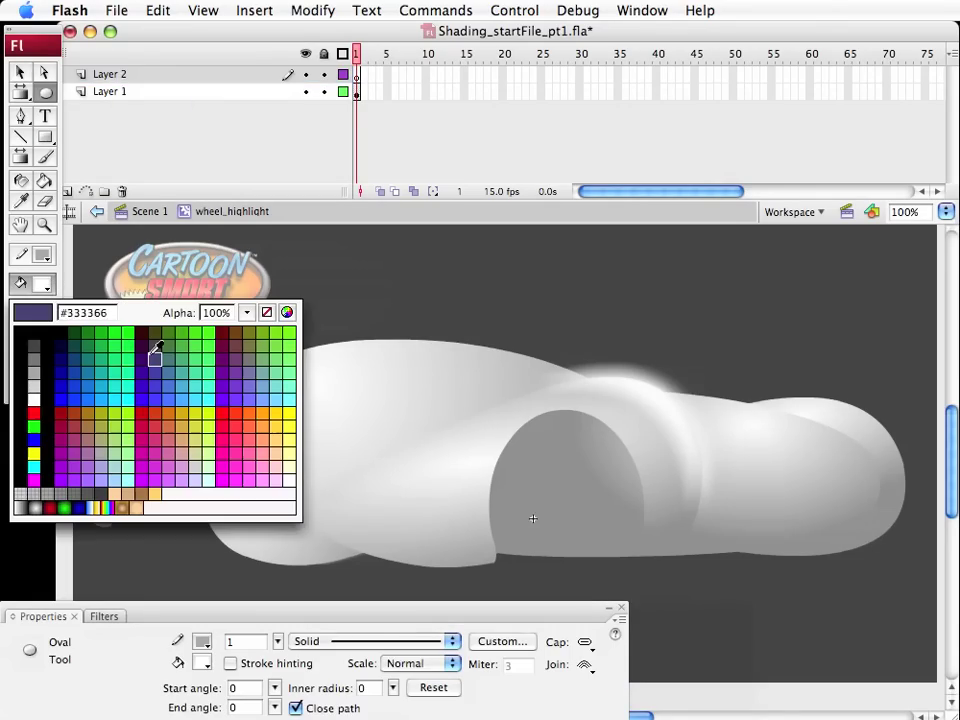
pyautogui.click(110, 387)
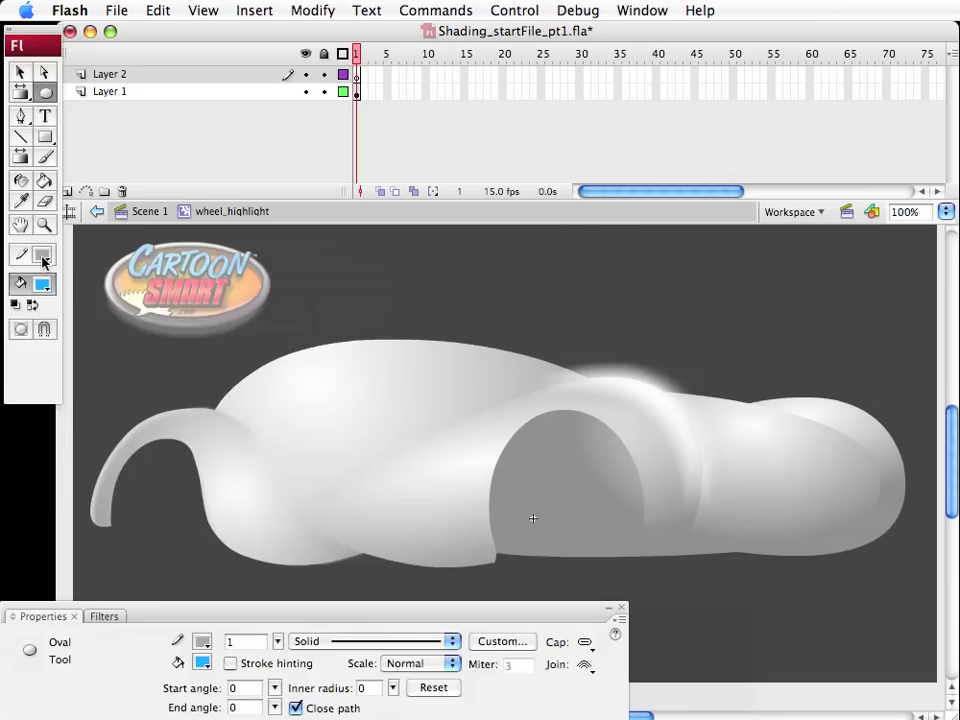
pyautogui.click(42, 254)
pyautogui.click(266, 282)
pyautogui.moveTo(530, 381); pyautogui.dragTo(701, 583)
# Widen the blue oval to about 230 px by stretching its rear side across the front wheel opening
pyautogui.press('v')
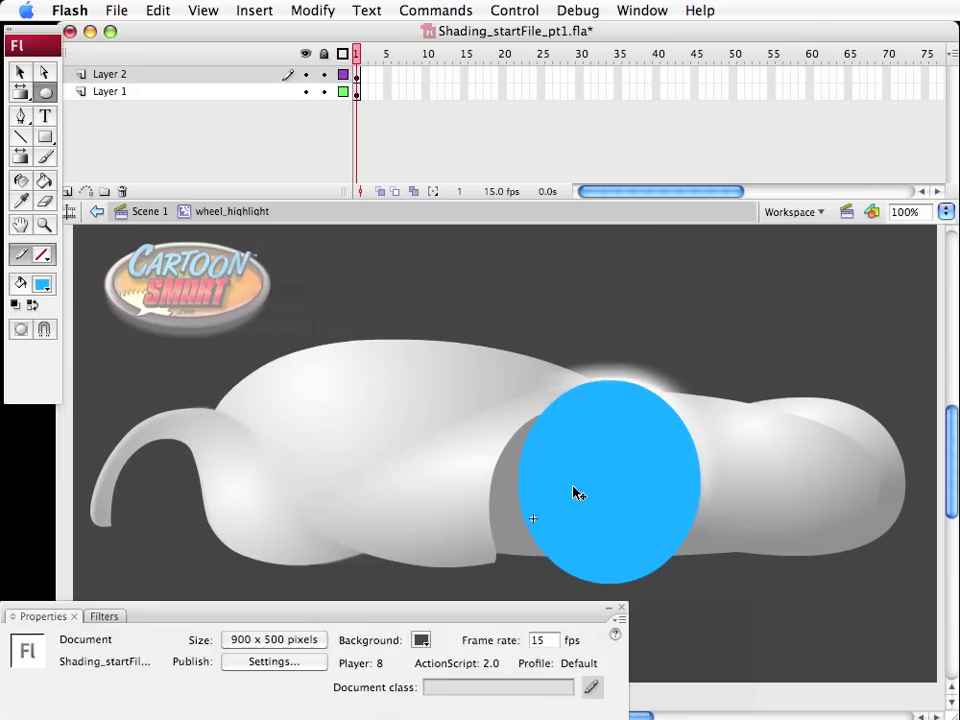
pyautogui.click(570, 487)
pyautogui.press('q')
pyautogui.moveTo(519, 481); pyautogui.dragTo(480, 481)
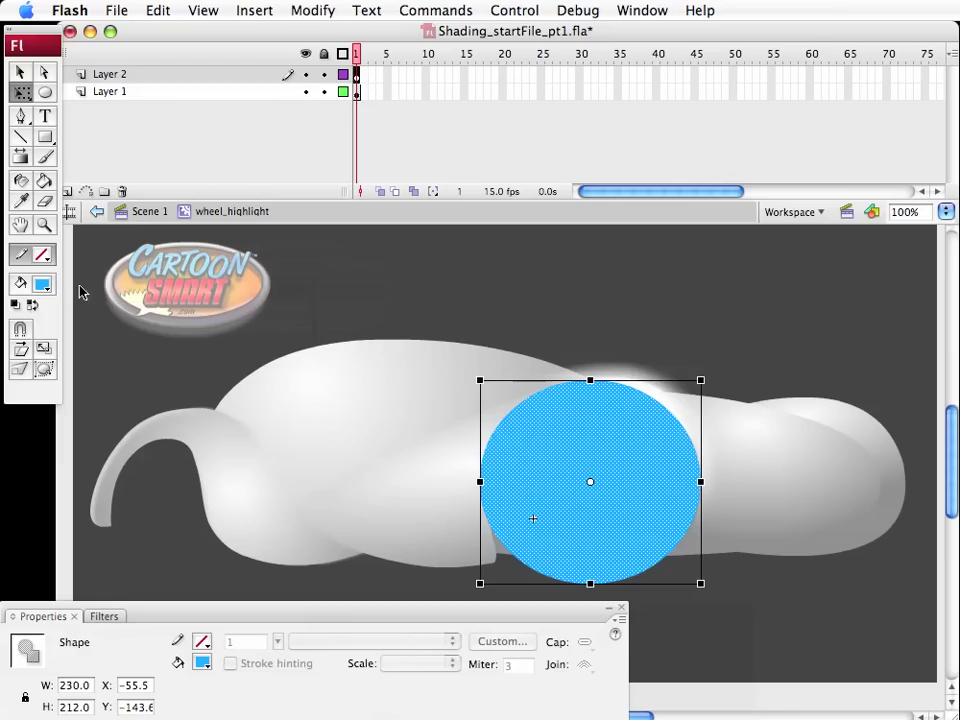
# Bend the blue oval's upper front curve outward to follow the edge of the front wheelbase
pyautogui.click(44, 224)
pyautogui.click(440, 334)
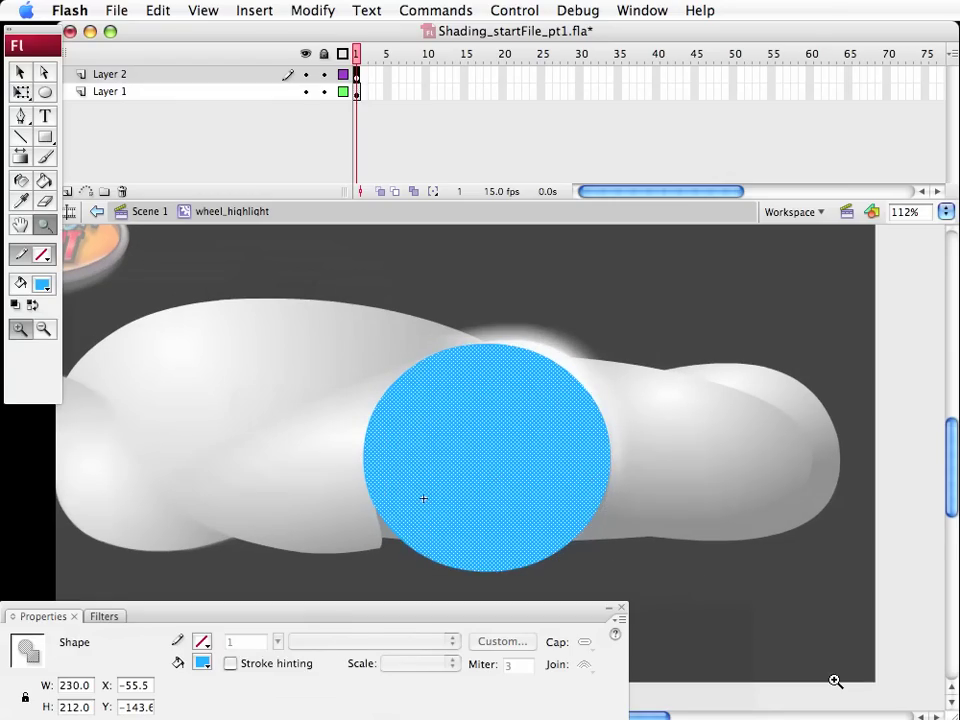
pyautogui.press('v')
pyautogui.press('Escape')
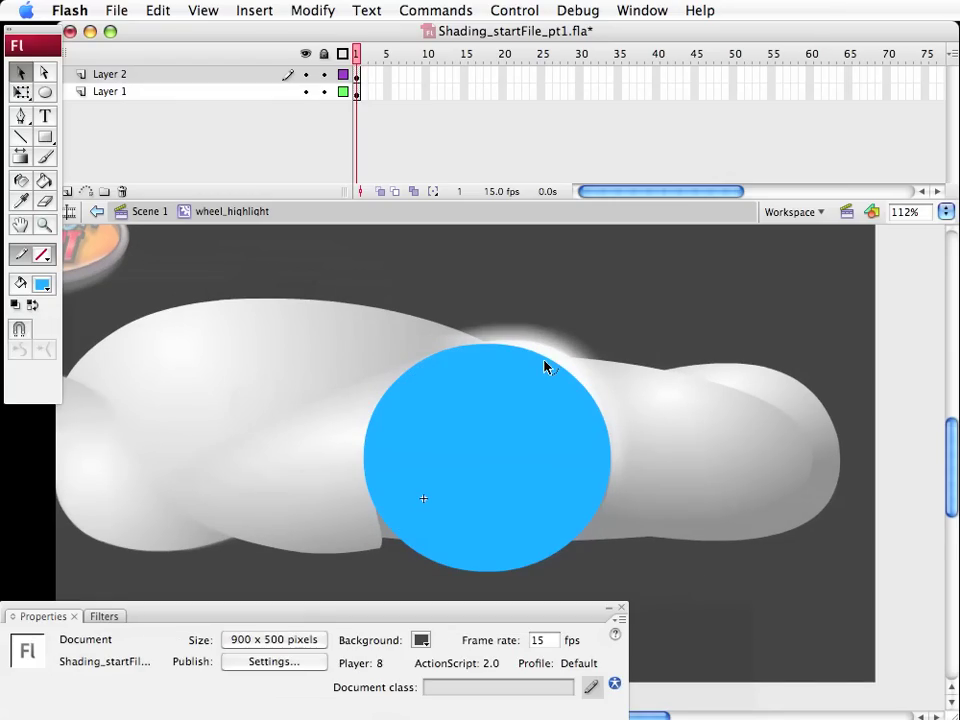
pyautogui.moveTo(557, 373); pyautogui.dragTo(565, 364)
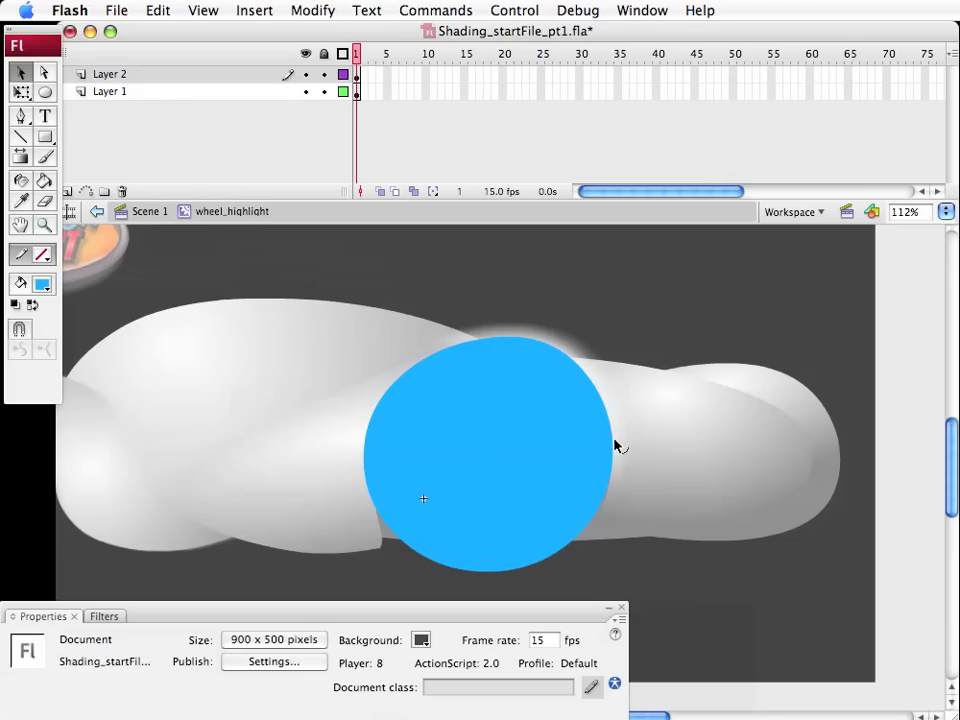
# Display Layer 2 as outlines and fine-tune the oval's top and front curves to match the wheelbase edge
pyautogui.click(344, 76)
pyautogui.click(45, 226)
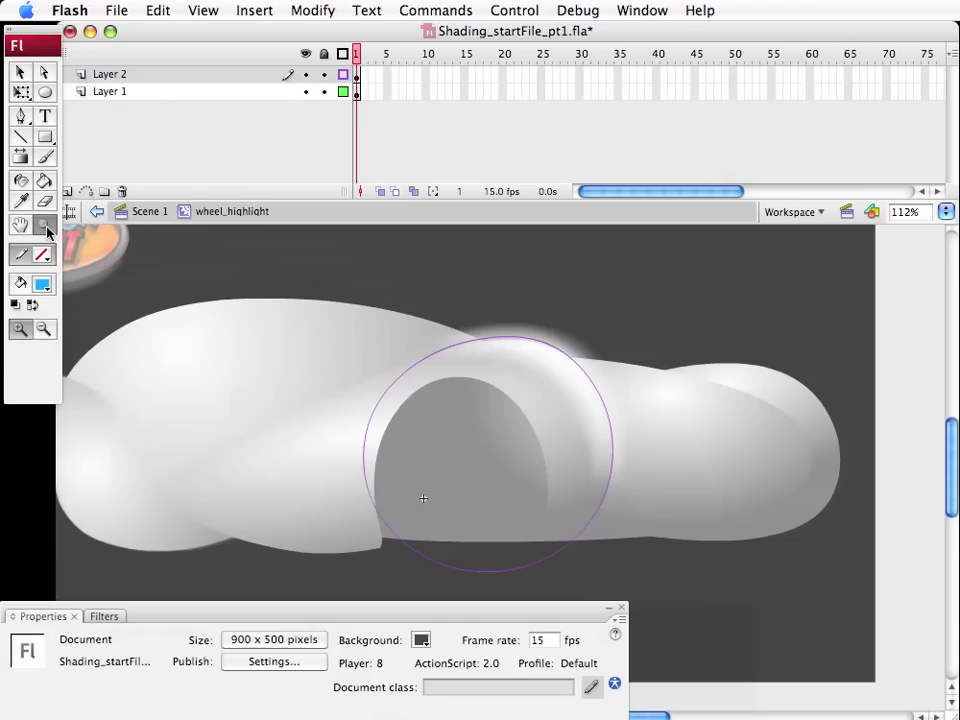
pyautogui.moveTo(336, 289); pyautogui.dragTo(718, 615)
pyautogui.press('v')
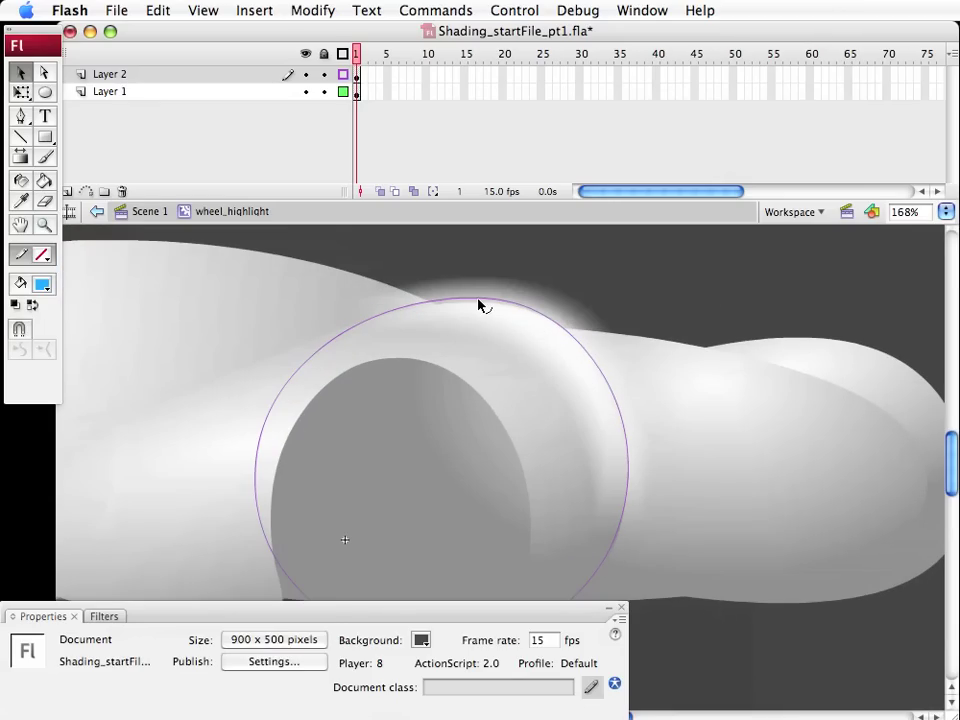
pyautogui.moveTo(478, 306); pyautogui.dragTo(480, 311)
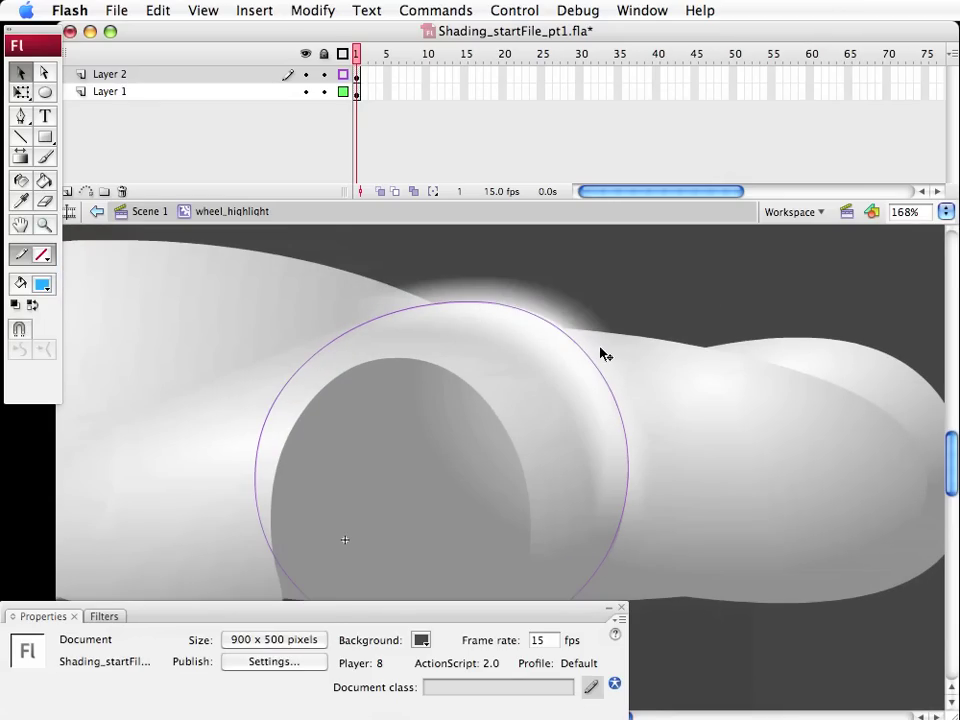
pyautogui.moveTo(596, 366); pyautogui.dragTo(605, 376)
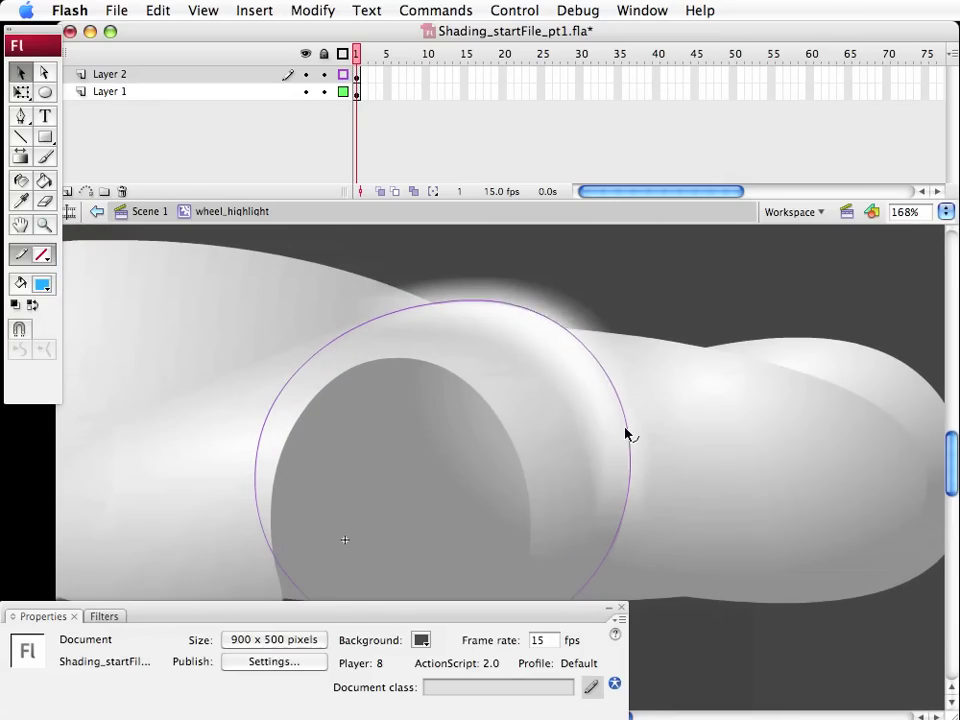
pyautogui.moveTo(628, 443); pyautogui.dragTo(630, 450)
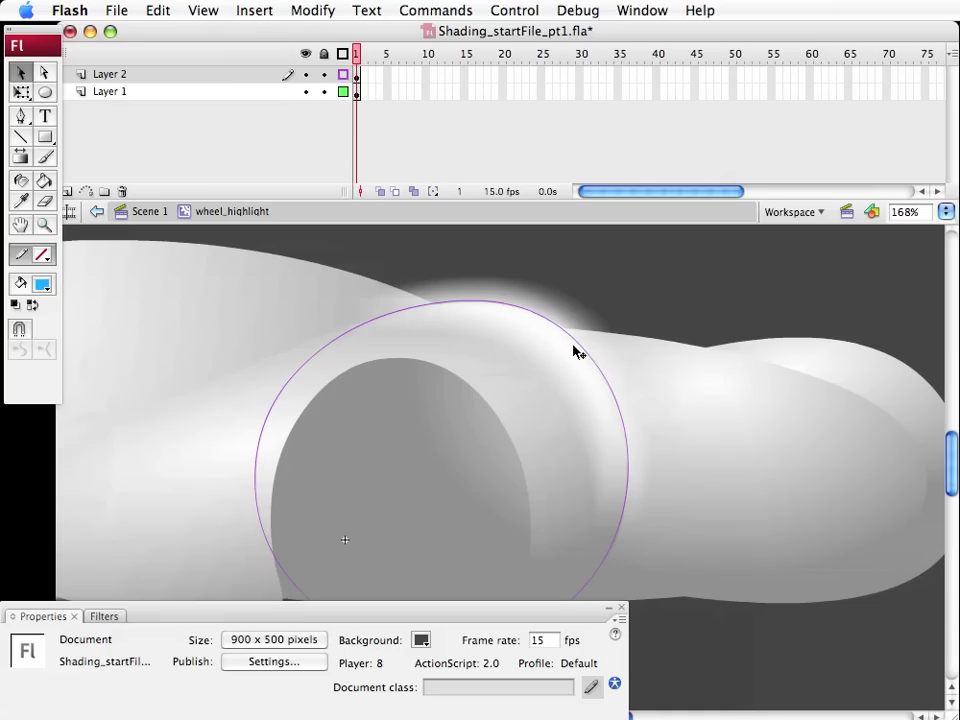
# Pull the oval's rear curve outward along the fender so its upper edge follows the wheelbase's sloping contour
pyautogui.moveTo(276, 402); pyautogui.dragTo(199, 422)
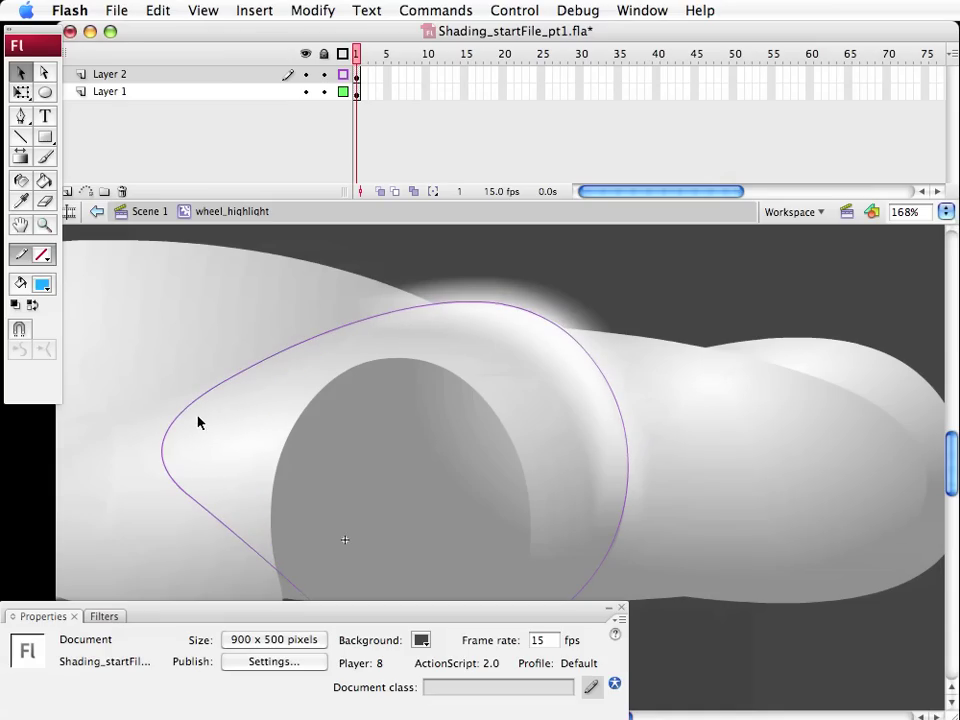
pyautogui.scroll(-6, 328, 431)
pyautogui.scroll(3, 330, 430)
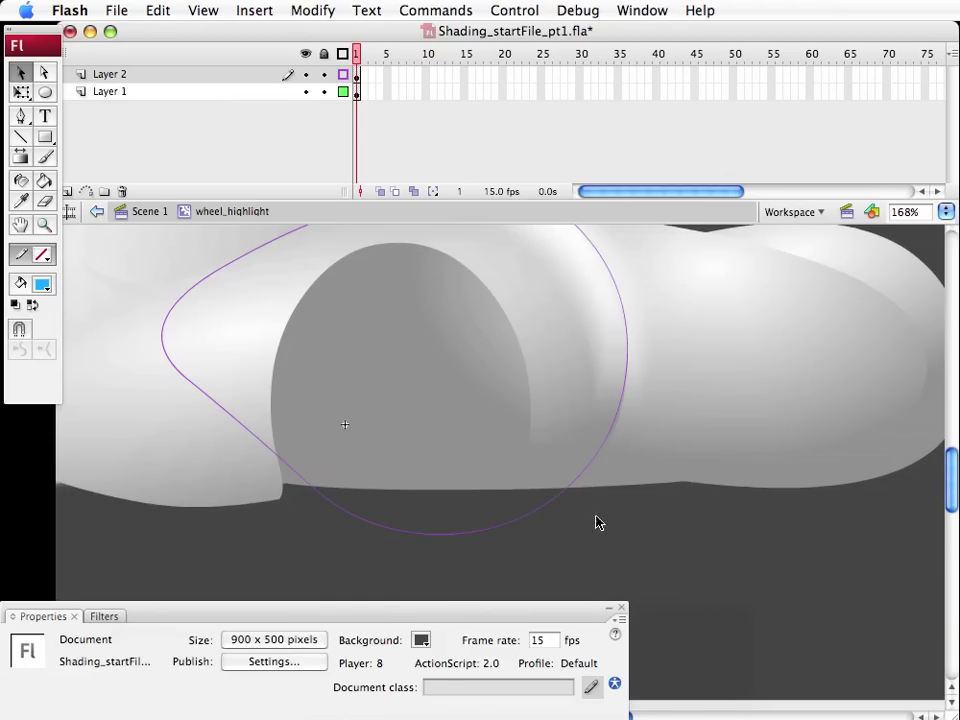
pyautogui.scroll(3, 644, 502)
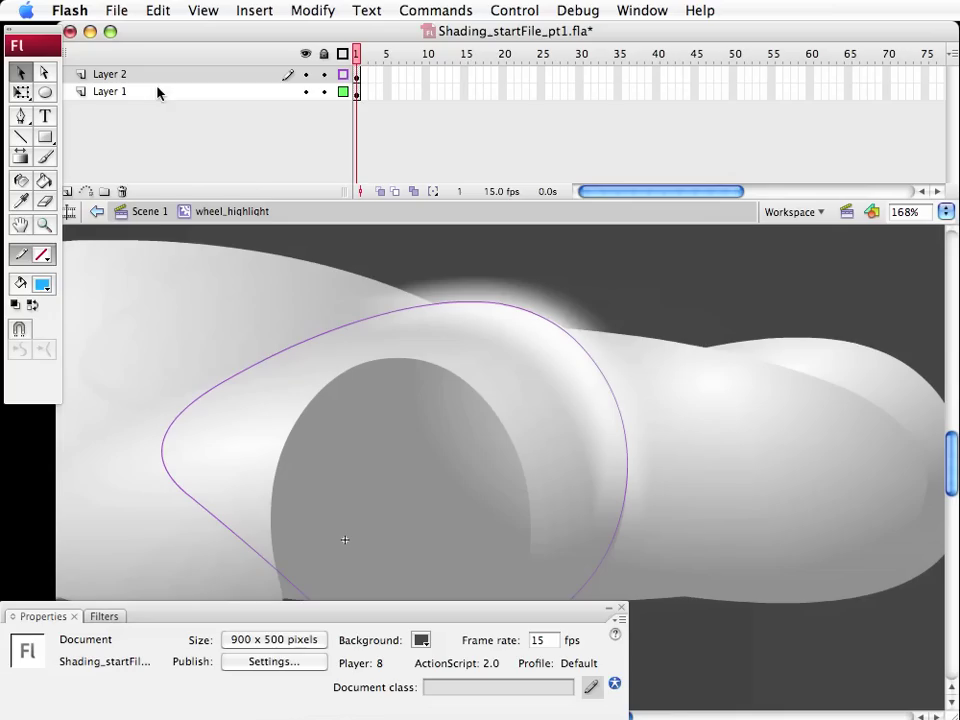
# Restore the filled display of Layer 2 and make it a mask for the blurred highlight on Layer 1
pyautogui.click(343, 74)
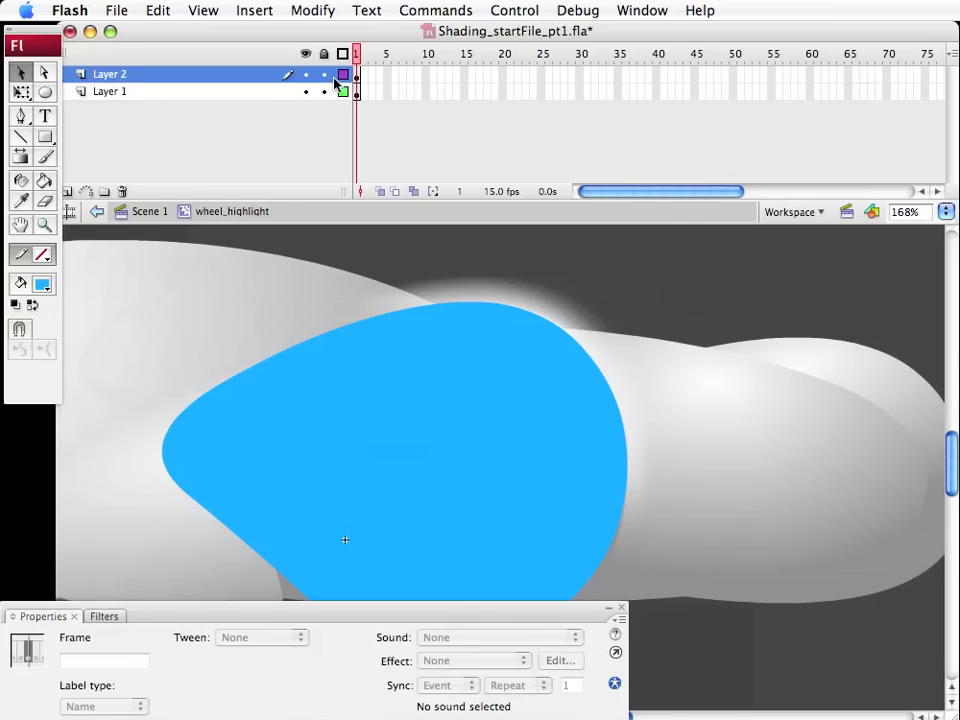
pyautogui.rightClick(113, 74)
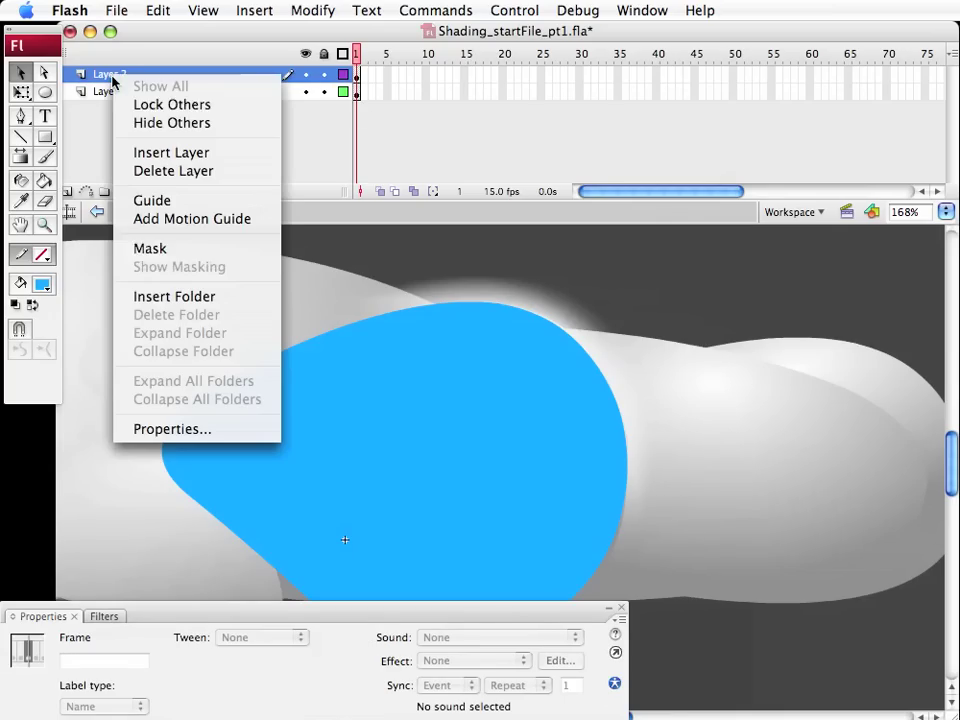
pyautogui.click(150, 249)
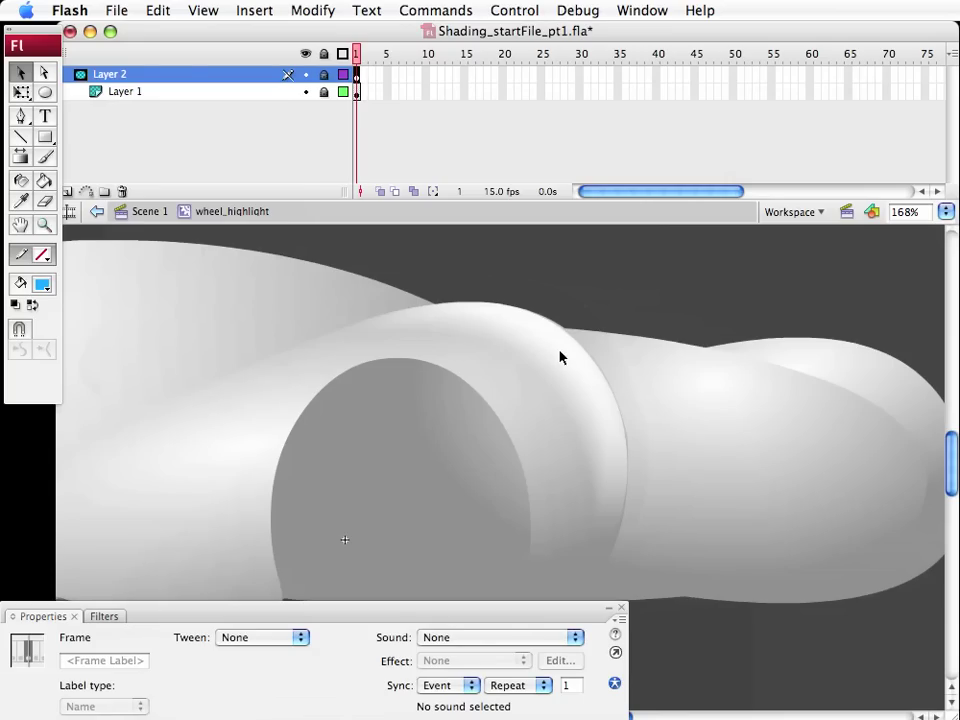
# Return to Scene 1 at 100% view, check the masked highlight against the front wheelbase, and save the document
pyautogui.click(150, 212)
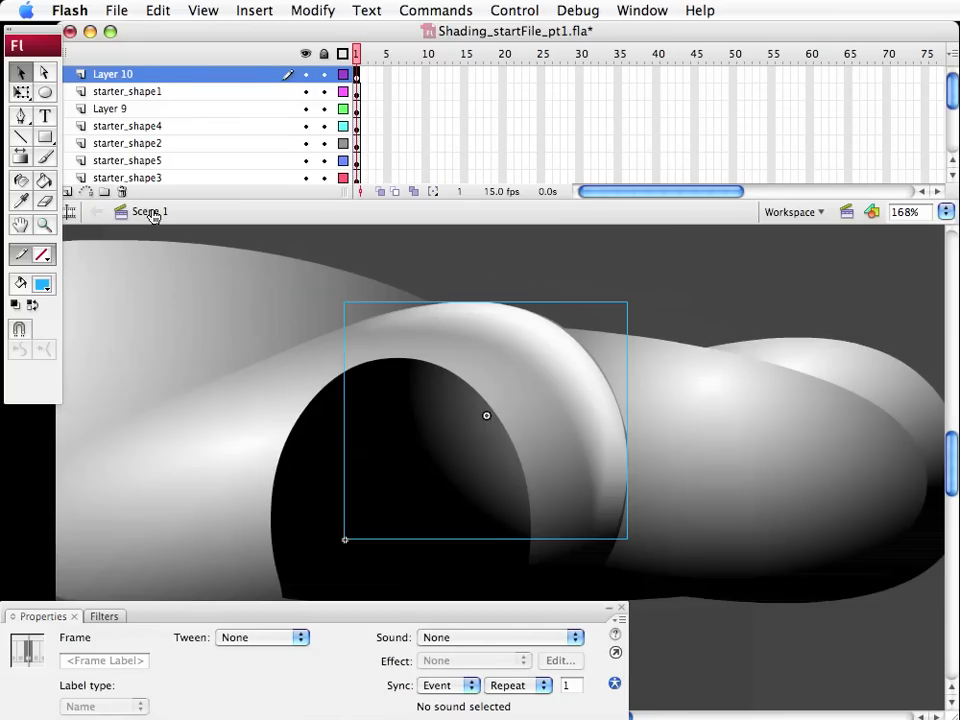
pyautogui.press('super+1')
pyautogui.click(570, 481)
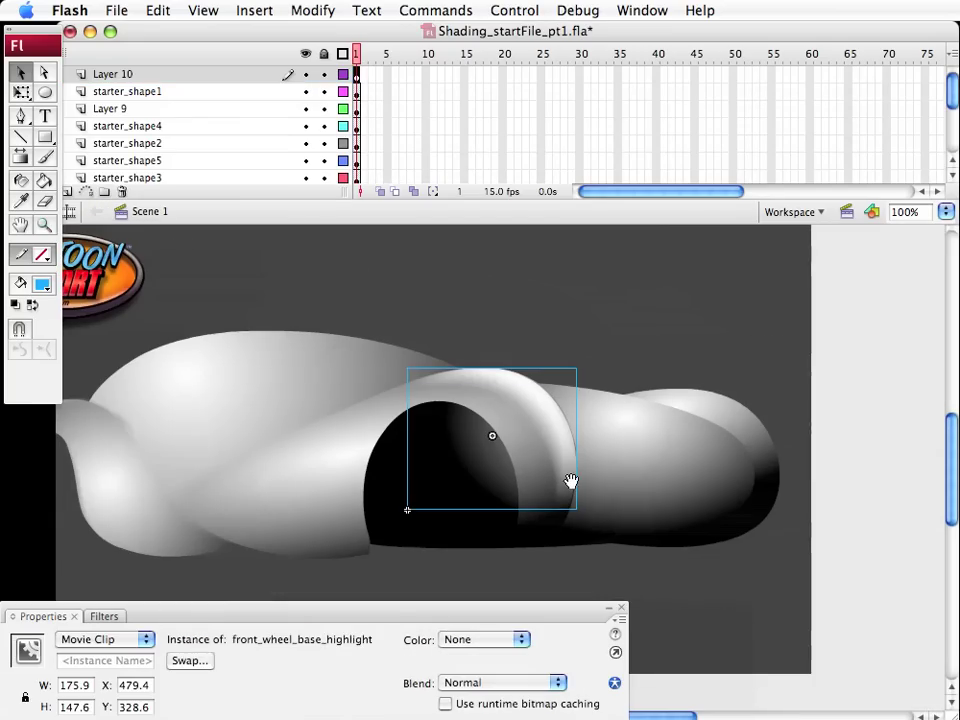
pyautogui.click(500, 362)
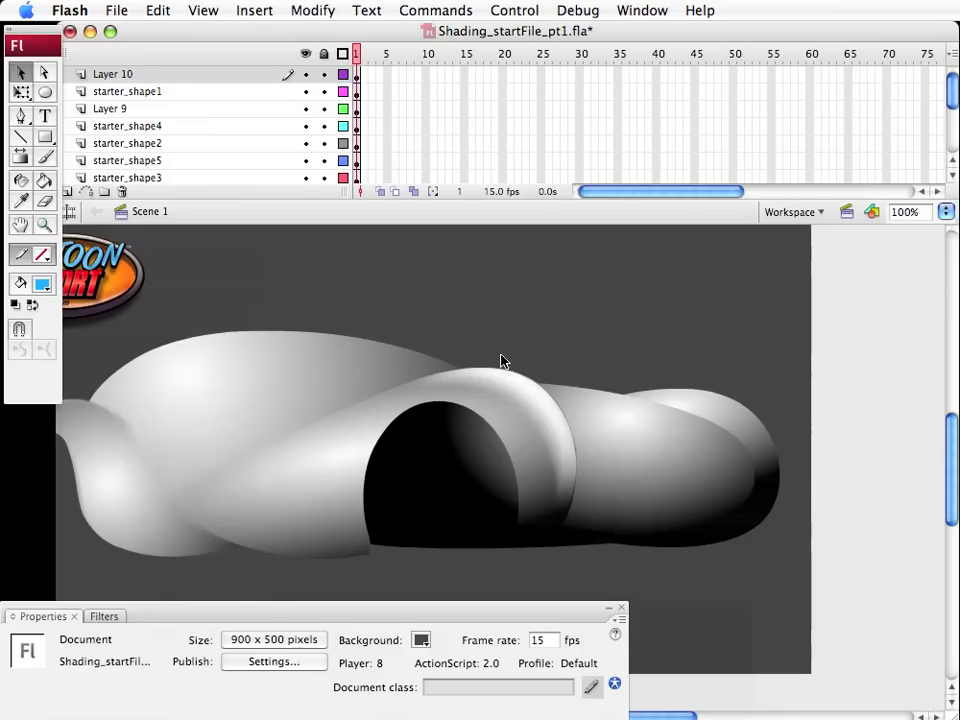
pyautogui.click(565, 478)
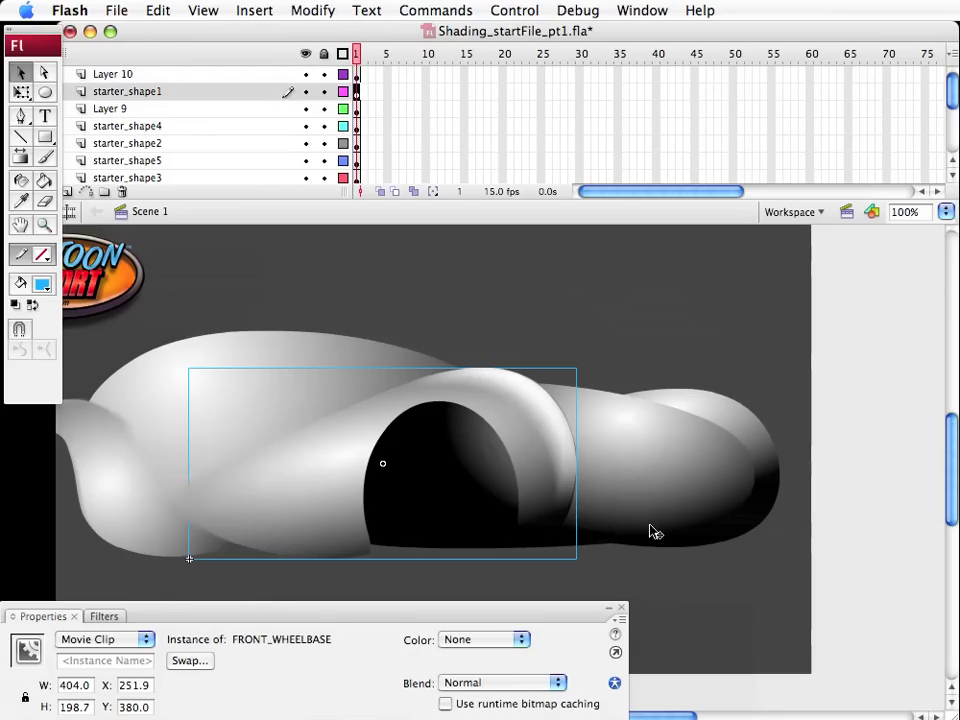
pyautogui.click(516, 390)
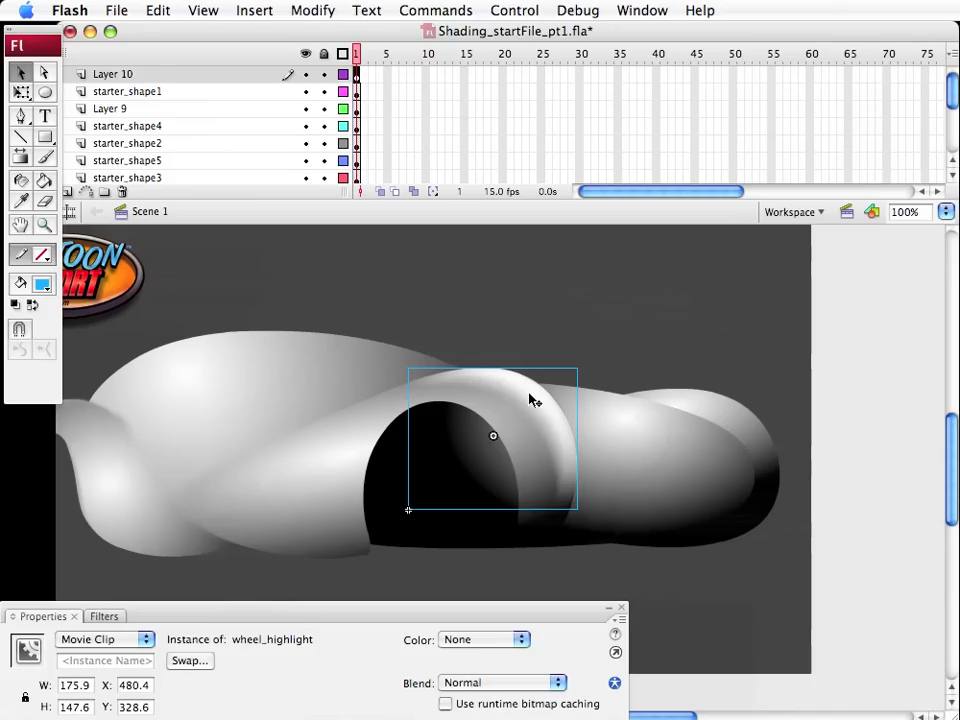
pyautogui.click(702, 382)
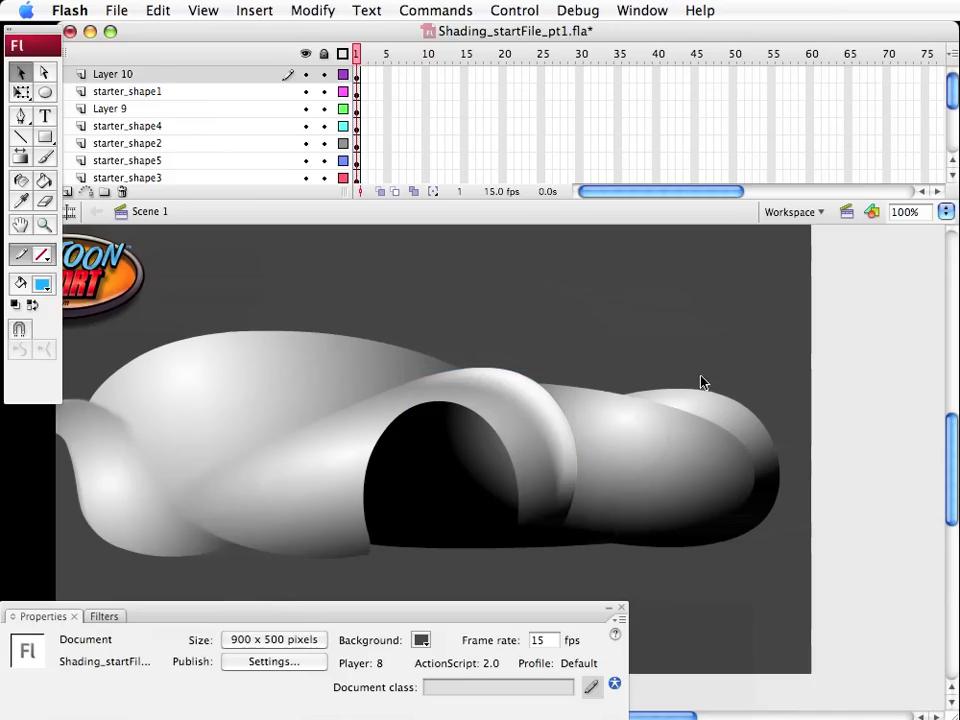
pyautogui.click(561, 437)
pyautogui.press('super+s')
pyautogui.click(770, 577)
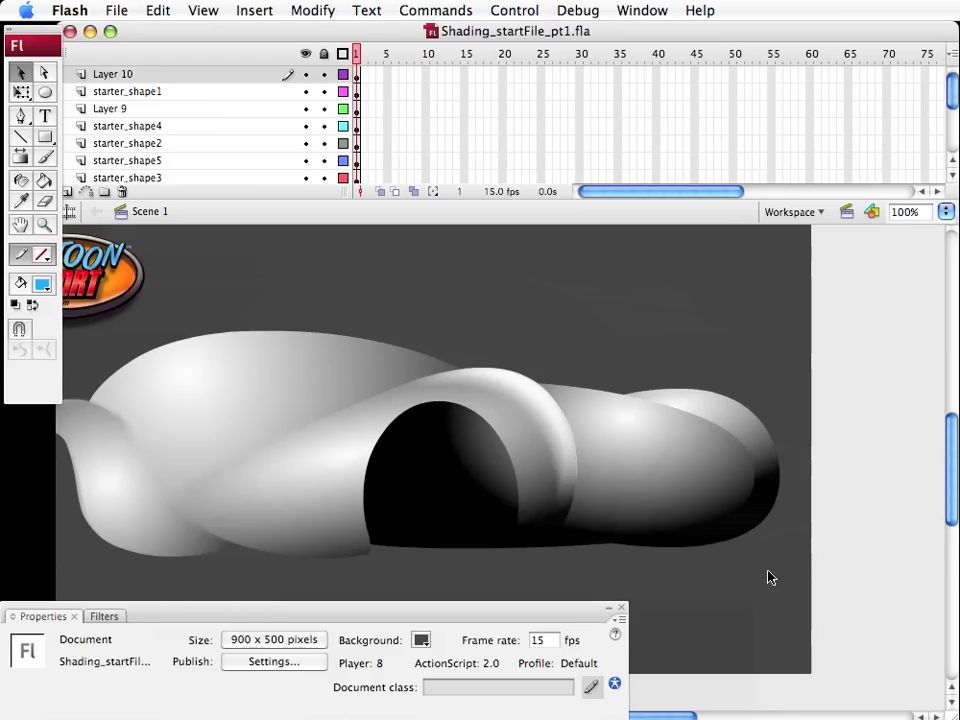
# Reopen the wheel_highlight symbol and unlock its mask layer, Layer 2, for editing
pyautogui.click(549, 436)
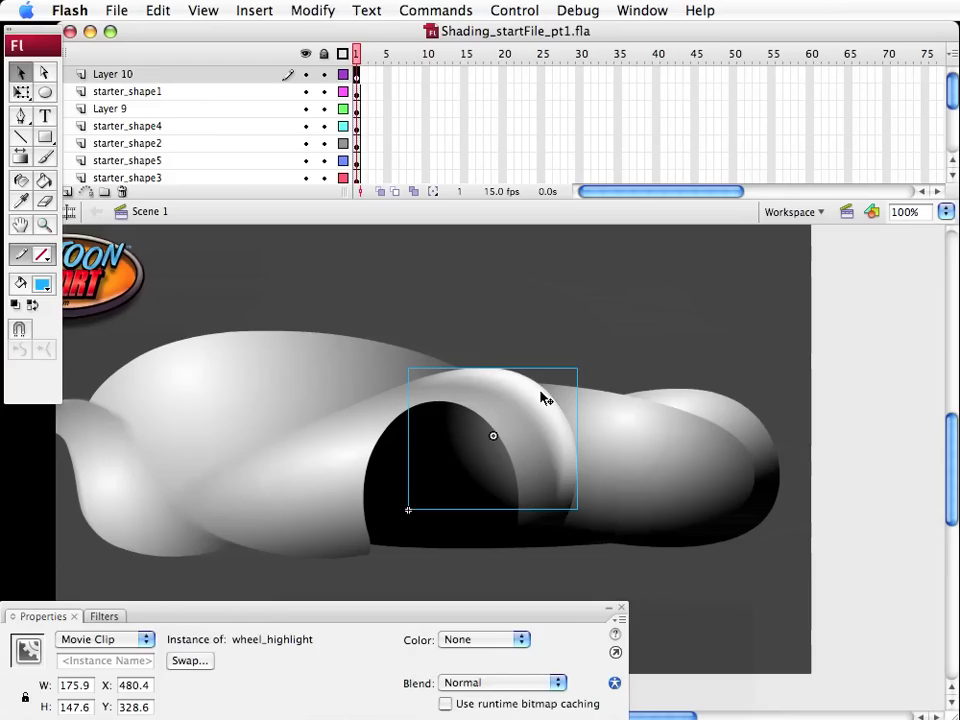
pyautogui.doubleClick(540, 398)
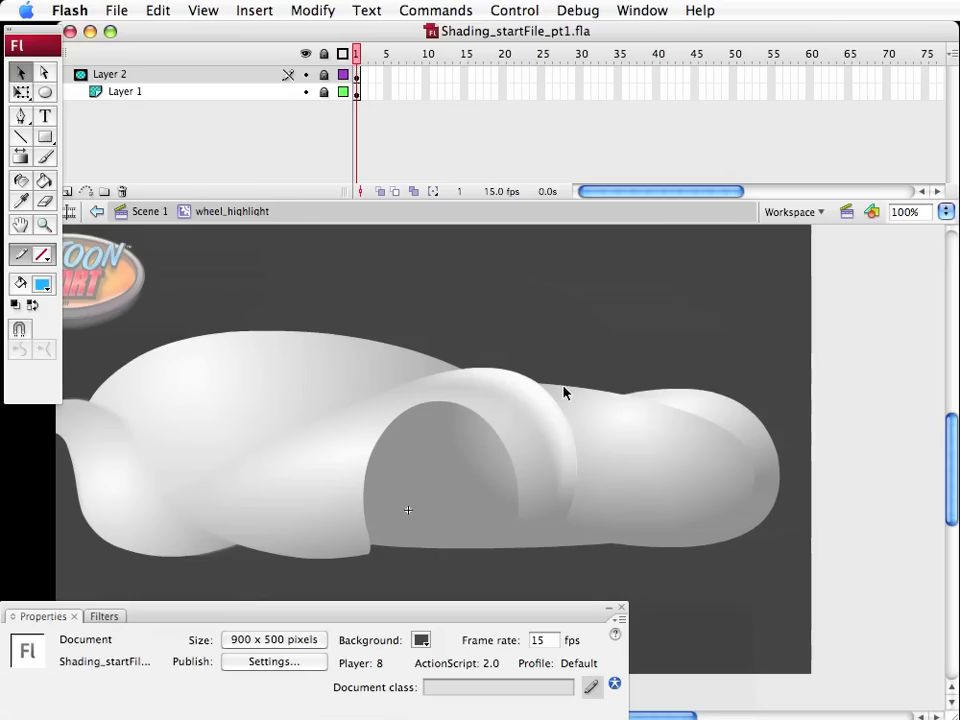
pyautogui.click(324, 77)
pyautogui.click(311, 277)
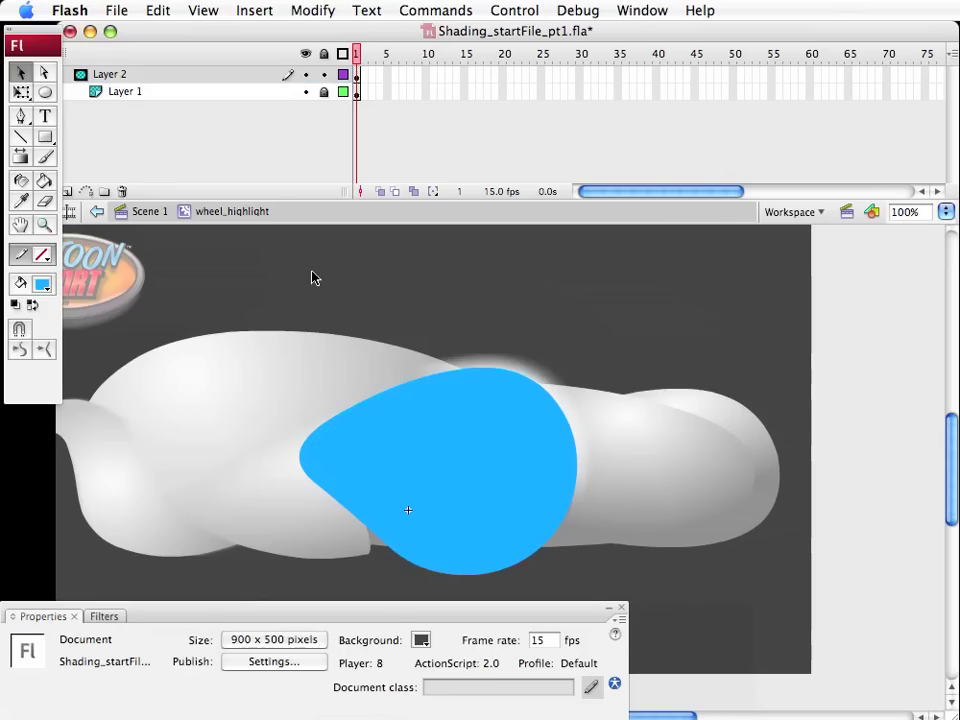
# Add a new layer above the mask layer in wheel_highlight and display the mask layer as an outline
pyautogui.click(43, 225)
pyautogui.moveTo(381, 347); pyautogui.dragTo(729, 617)
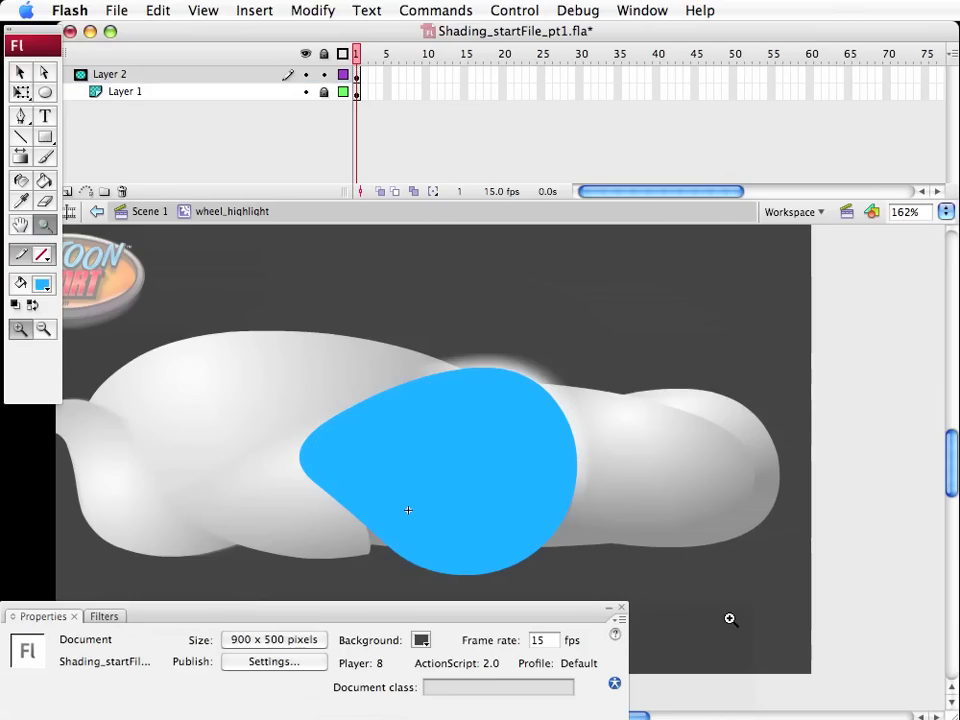
pyautogui.press('v')
pyautogui.click(118, 75)
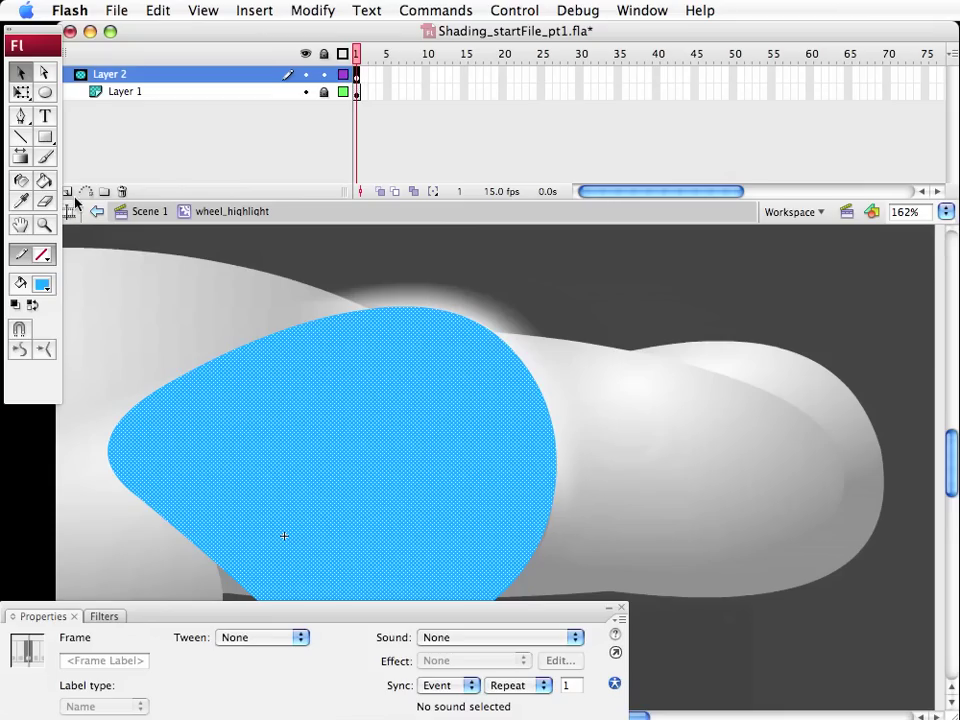
pyautogui.click(69, 192)
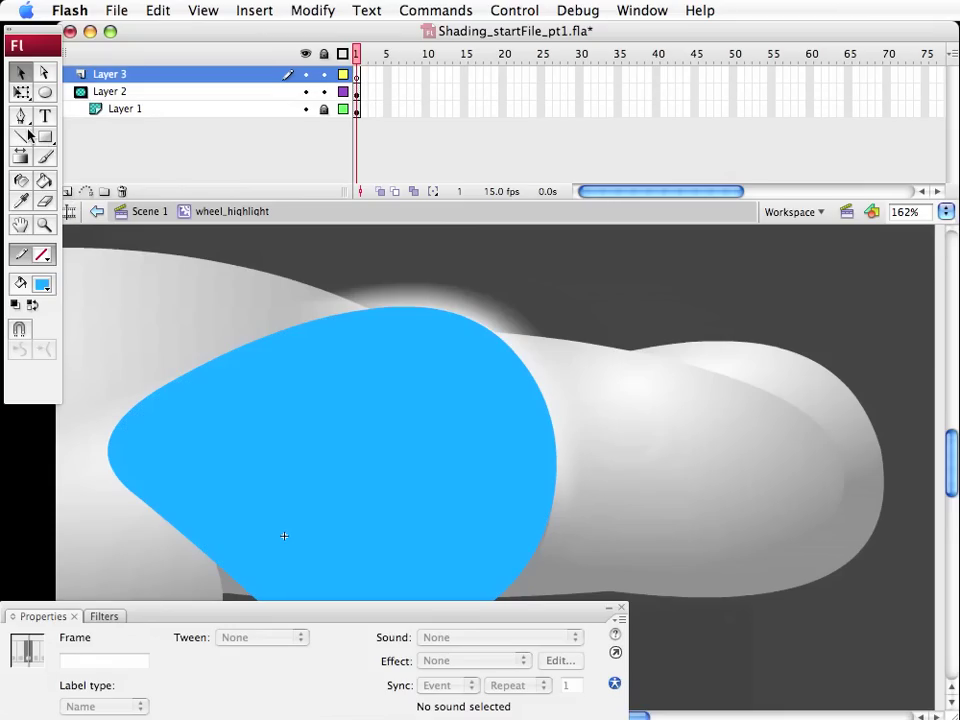
pyautogui.click(343, 91)
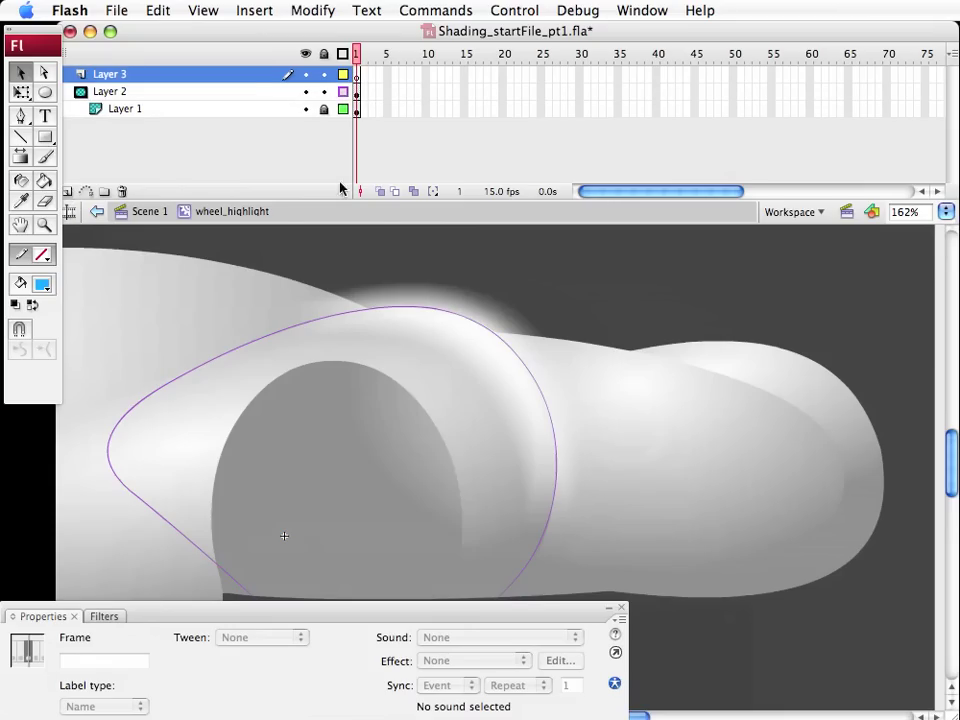
# Draw a straight line on Layer 3 across the wheel arch's front edge and bend it to follow the arch's curve
pyautogui.click(22, 138)
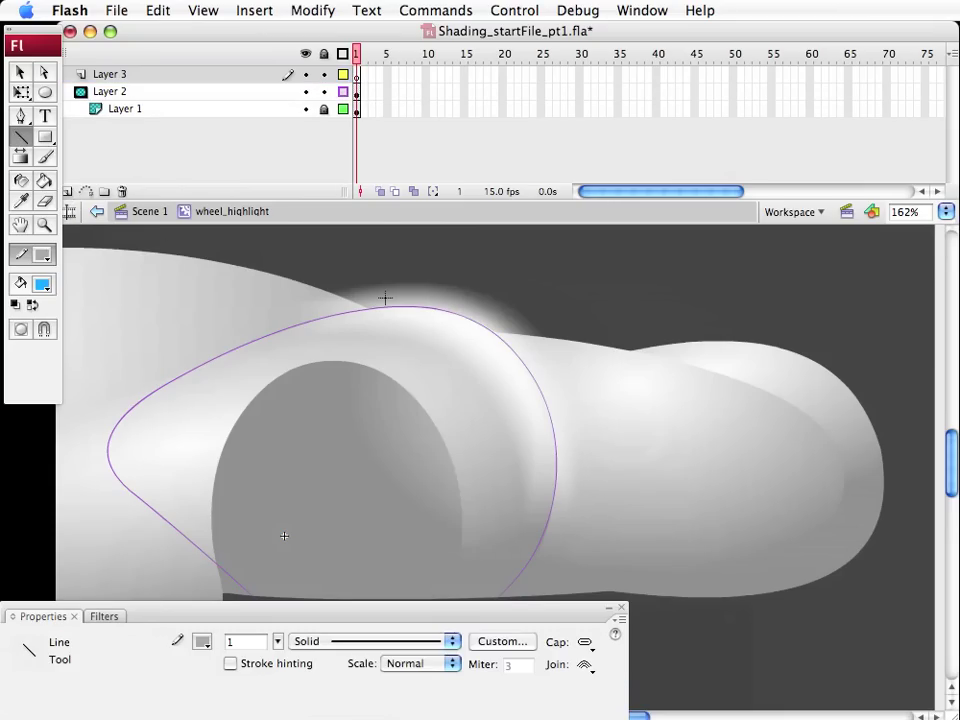
pyautogui.click(358, 75)
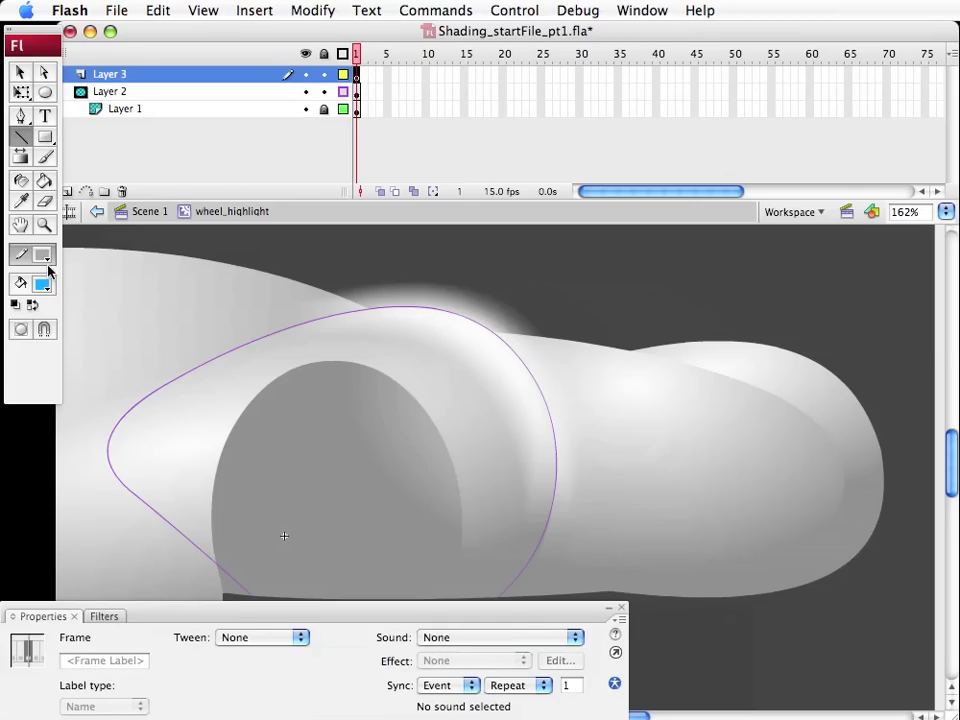
pyautogui.moveTo(391, 295)
pyautogui.mouseDown()
pyautogui.moveTo(570, 579)
pyautogui.moveTo(544, 579)
pyautogui.moveTo(531, 500)
pyautogui.mouseUp()
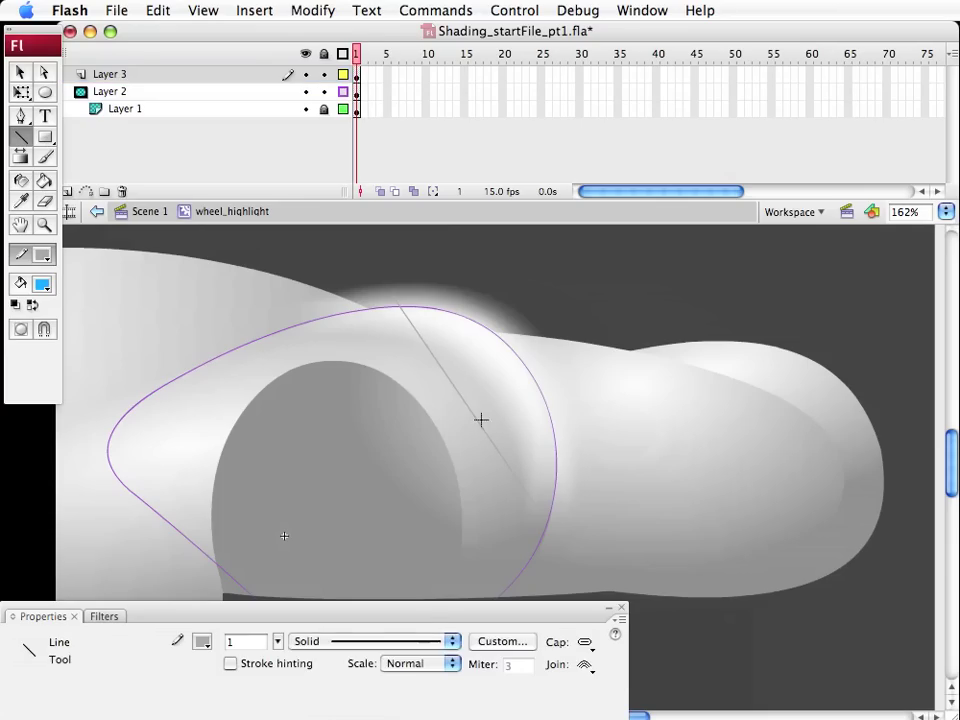
pyautogui.press('v')
pyautogui.moveTo(485, 432); pyautogui.dragTo(537, 396)
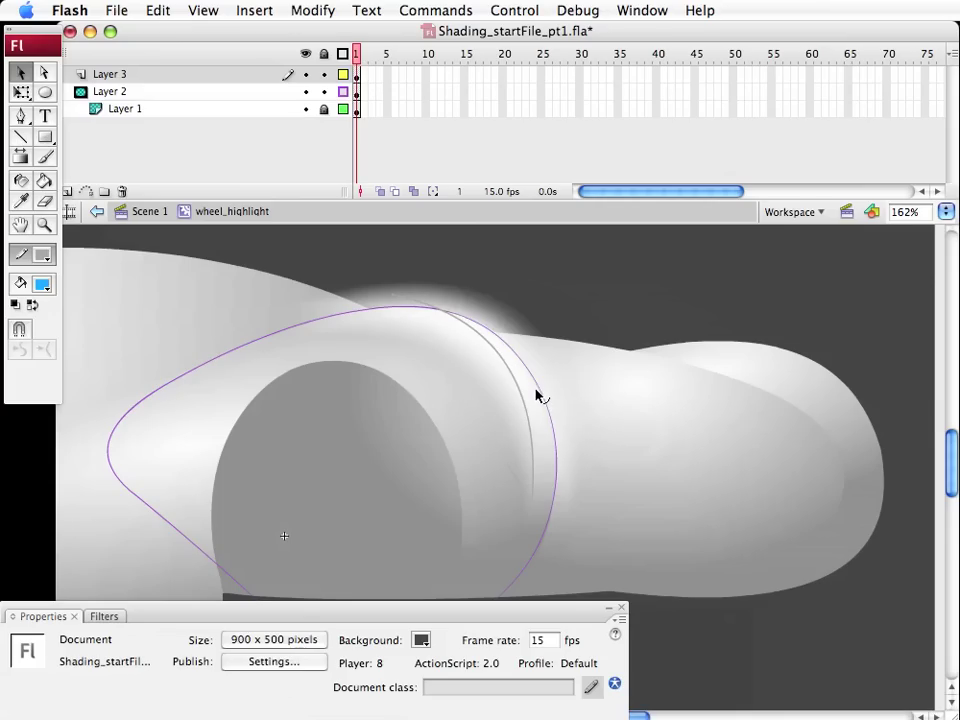
# Reposition both ends of the curved line and refine its bend so it runs evenly inside the wheel arch edge
pyautogui.moveTo(394, 304); pyautogui.dragTo(379, 304)
pyautogui.moveTo(519, 402); pyautogui.dragTo(516, 393)
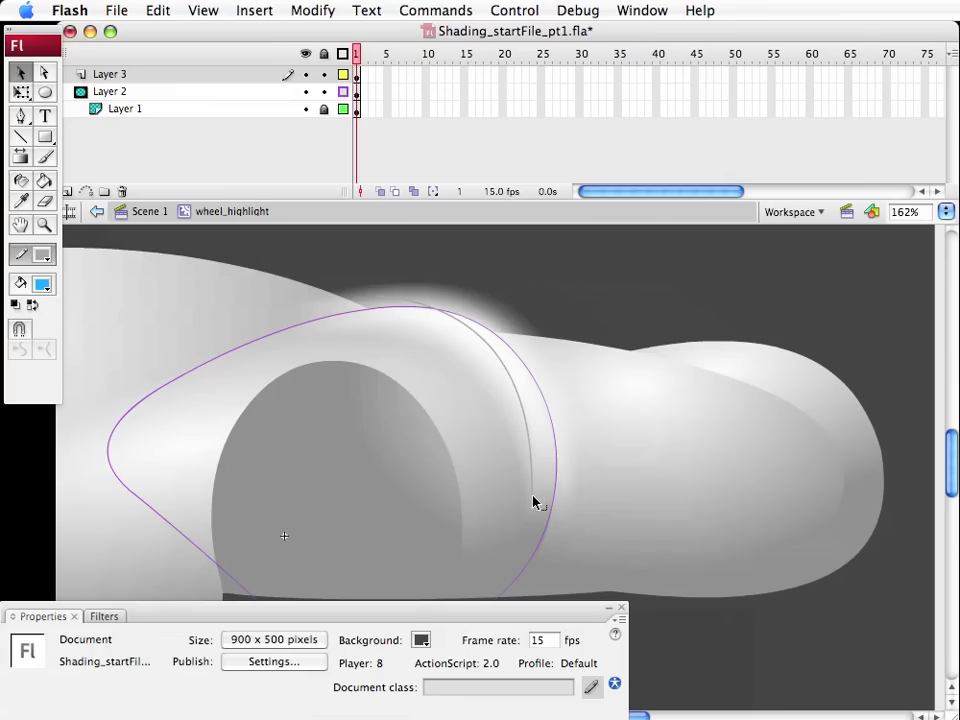
pyautogui.moveTo(534, 501); pyautogui.dragTo(538, 494)
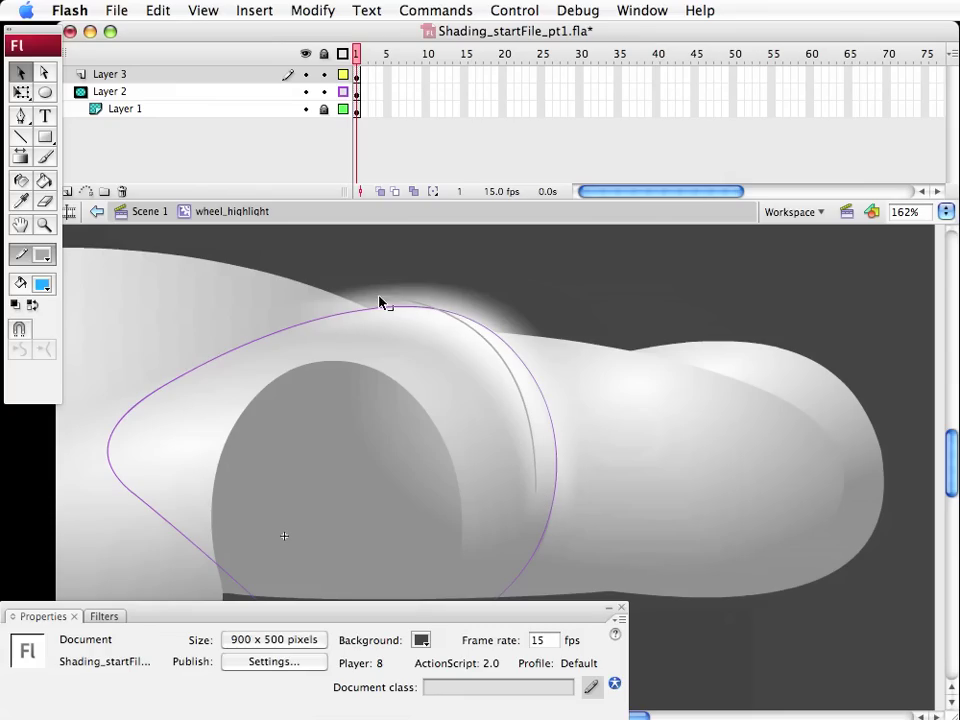
pyautogui.moveTo(379, 302); pyautogui.dragTo(371, 302)
pyautogui.moveTo(504, 379); pyautogui.dragTo(512, 376)
# Set the curved line's stroke thickness to 1.5
pyautogui.click(525, 392)
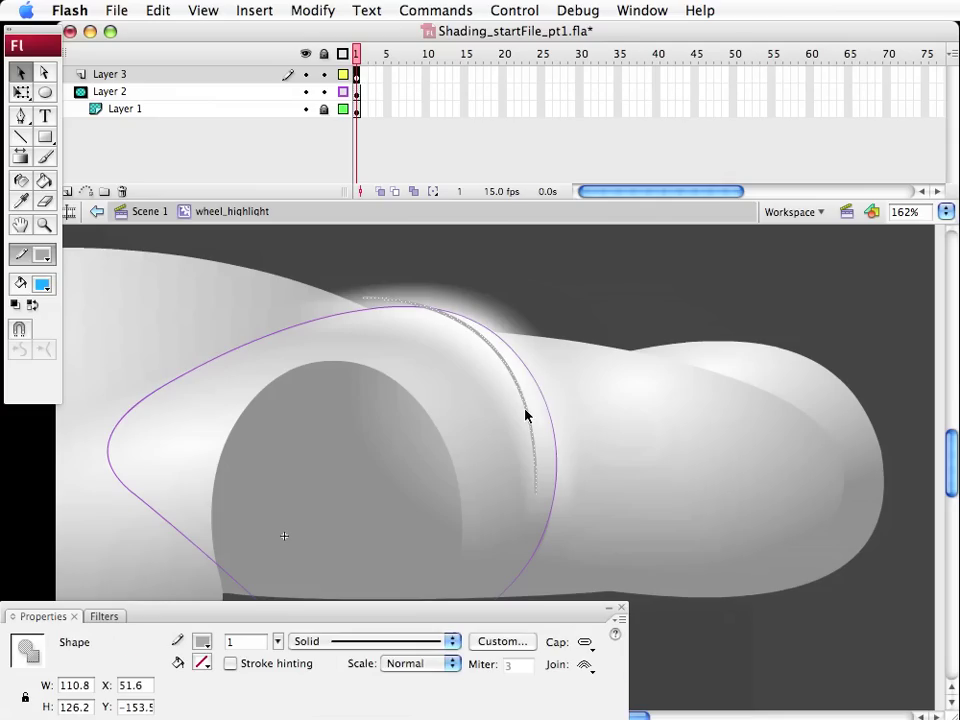
pyautogui.click(240, 645)
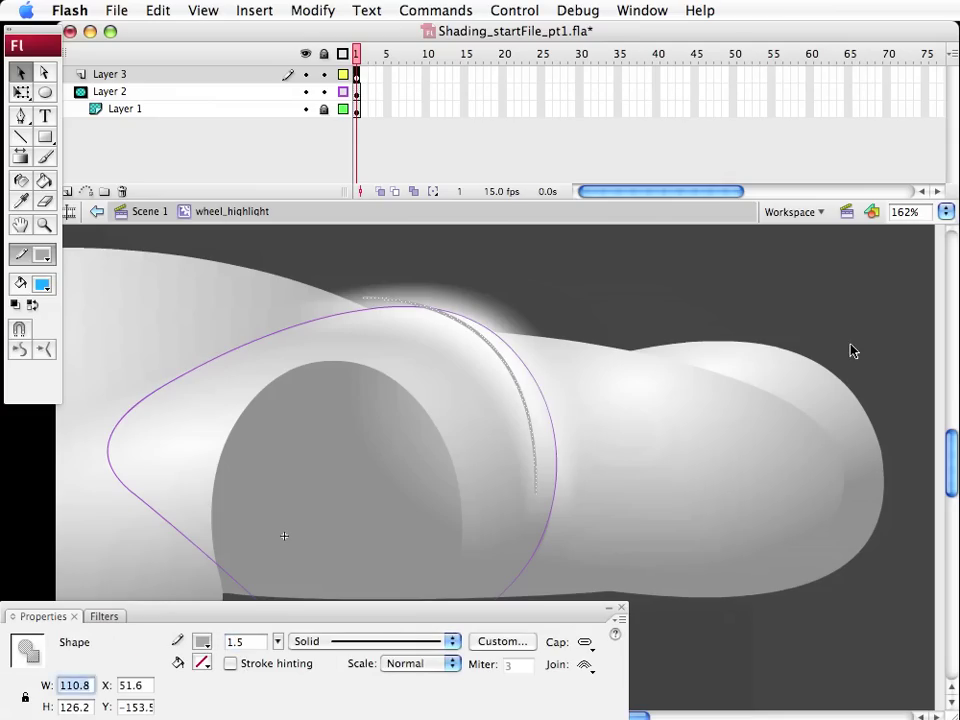
pyautogui.click(703, 294)
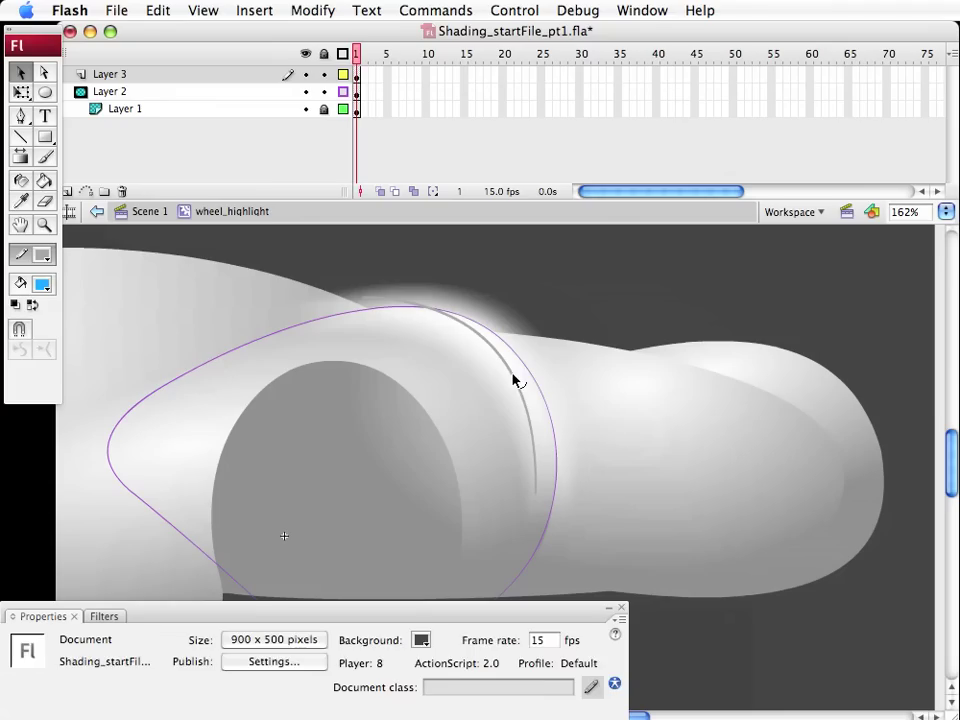
# Convert the curved line on the wheel arch to a fill
pyautogui.click(514, 379)
pyautogui.click(330, 8)
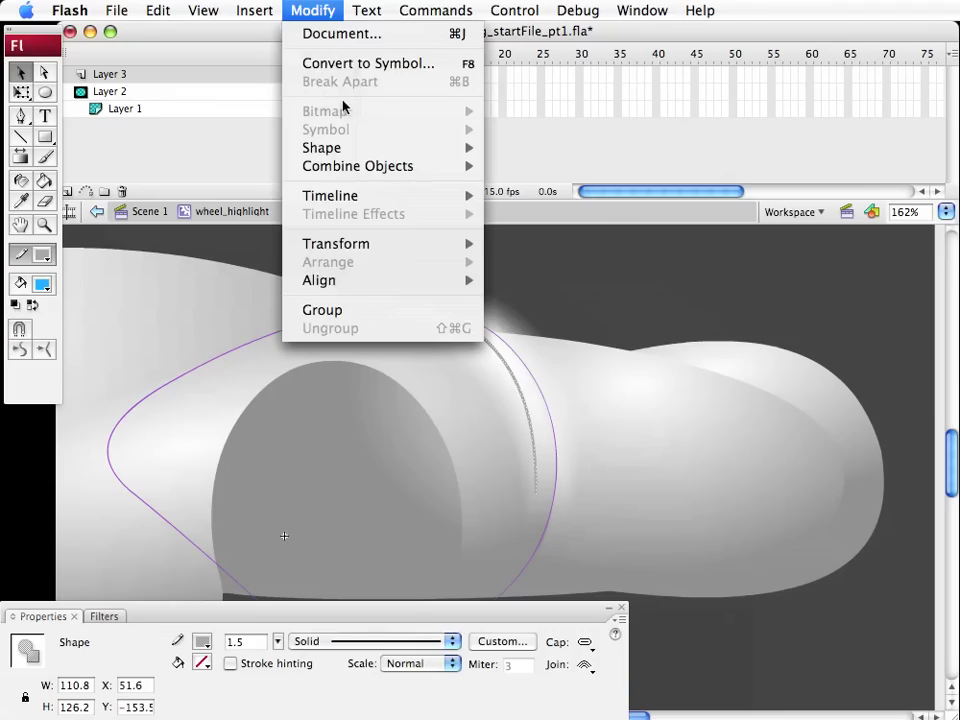
pyautogui.moveTo(343, 147)
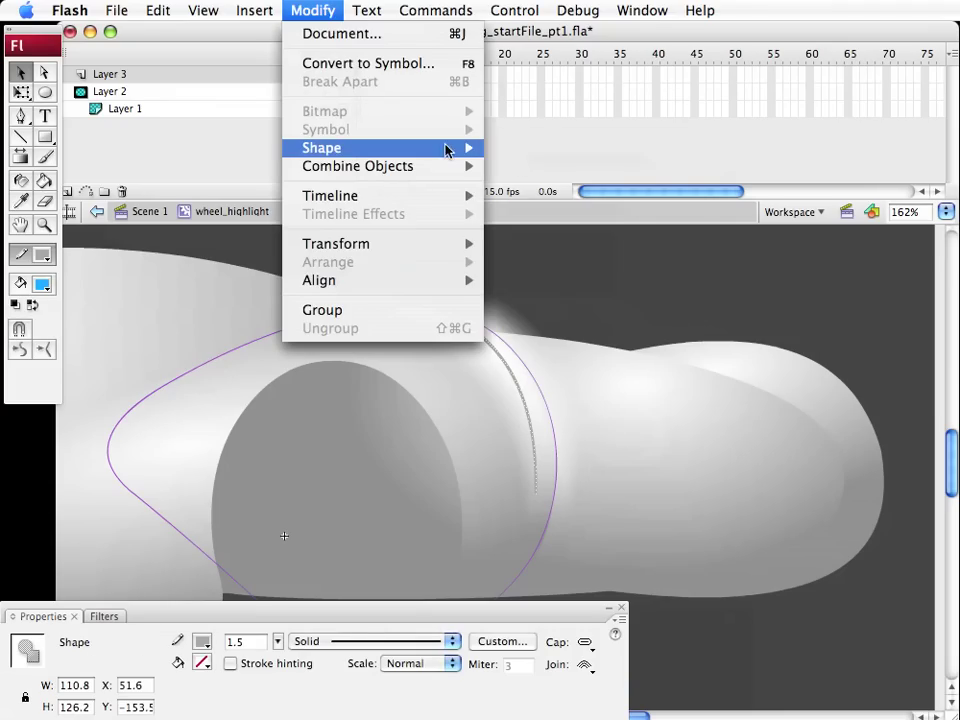
pyautogui.moveTo(448, 148)
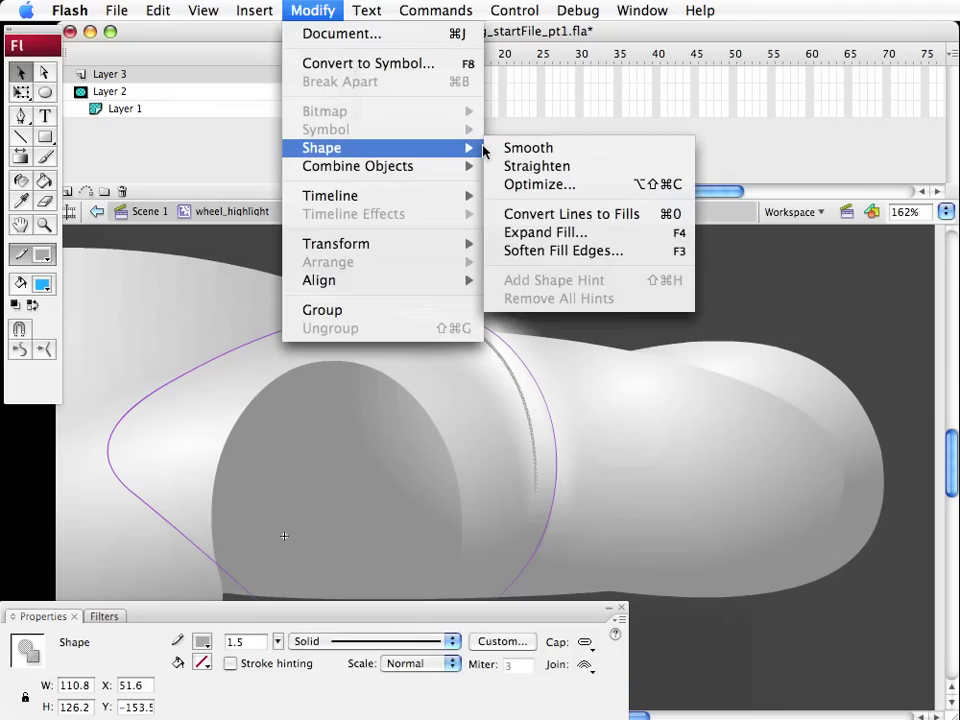
pyautogui.click(527, 220)
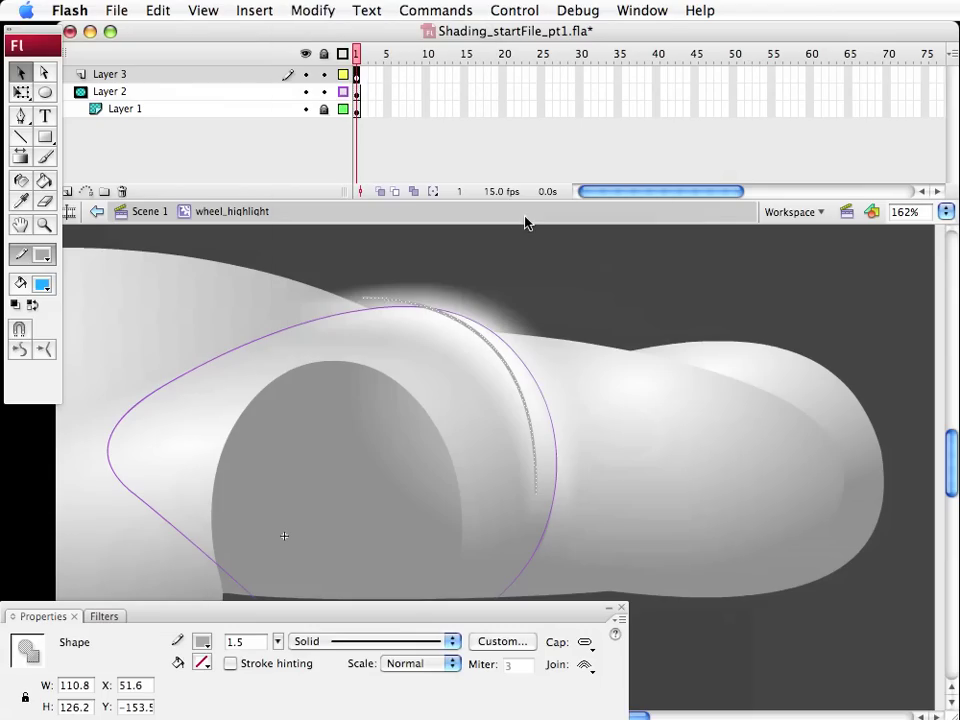
pyautogui.click(586, 262)
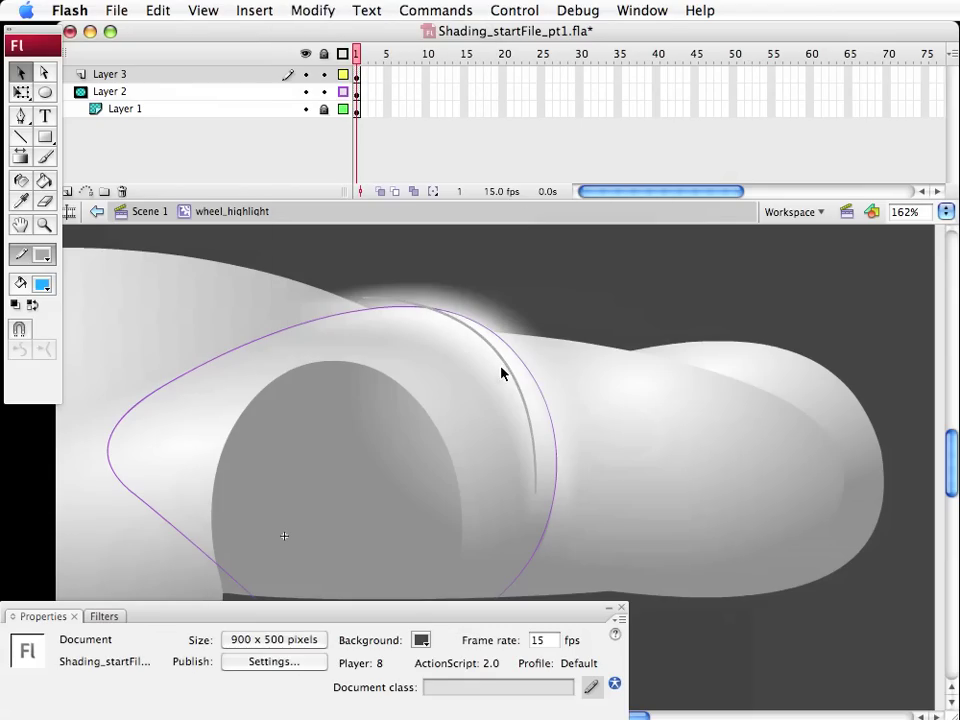
pyautogui.moveTo(505, 370); pyautogui.dragTo(530, 443)
# Cut the curved fill from Layer 3, turn off Layer 2's outline view and paste the curve in place on Layer 2
pyautogui.click(521, 373)
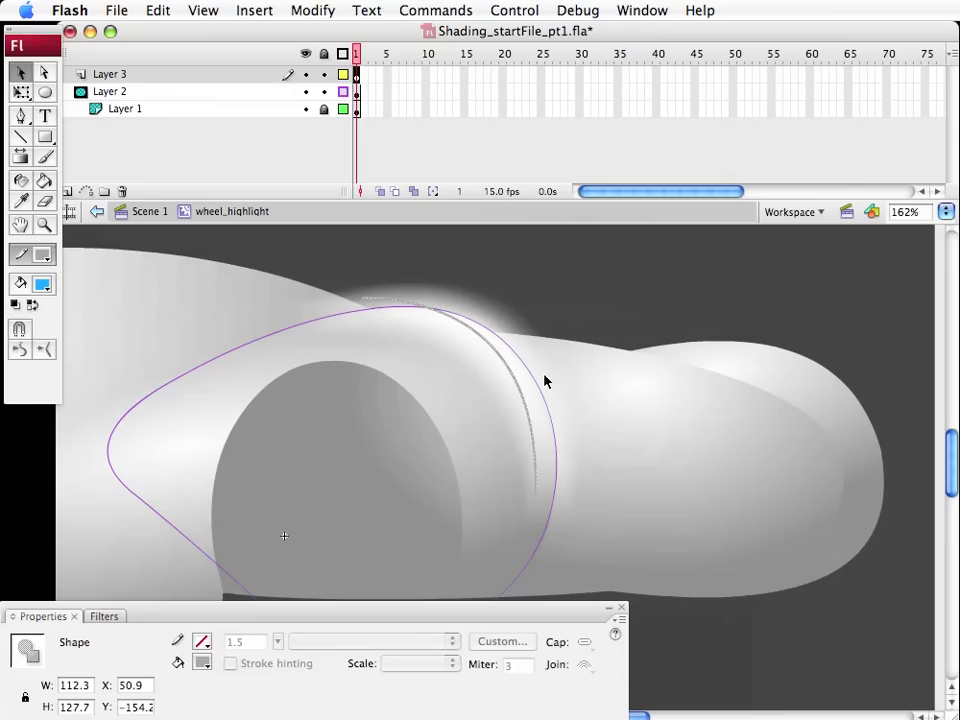
pyautogui.press('Delete')
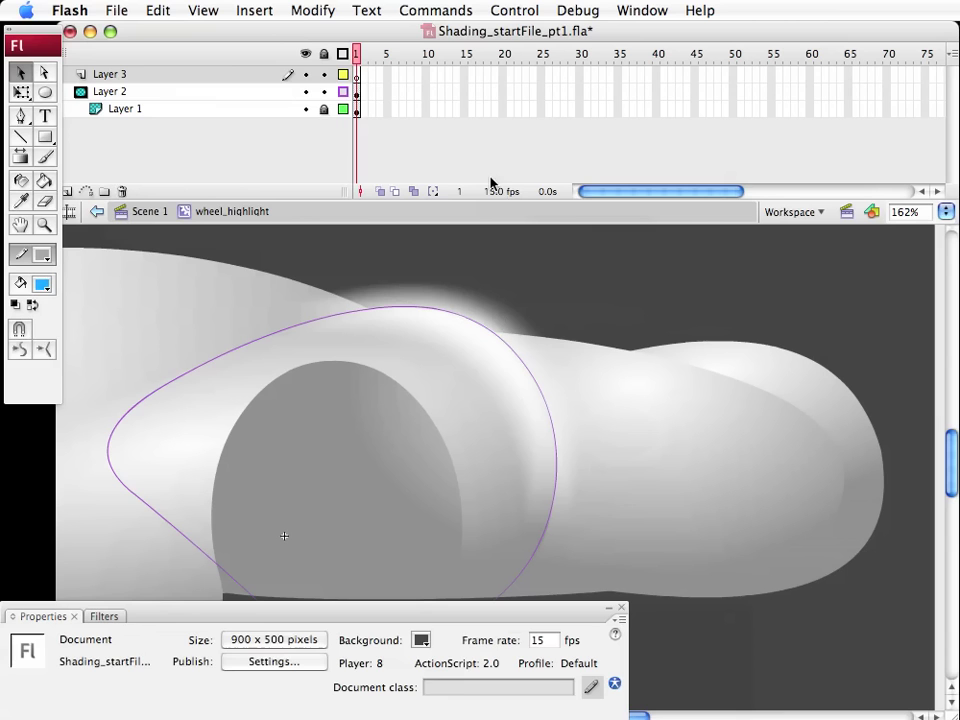
pyautogui.click(357, 75)
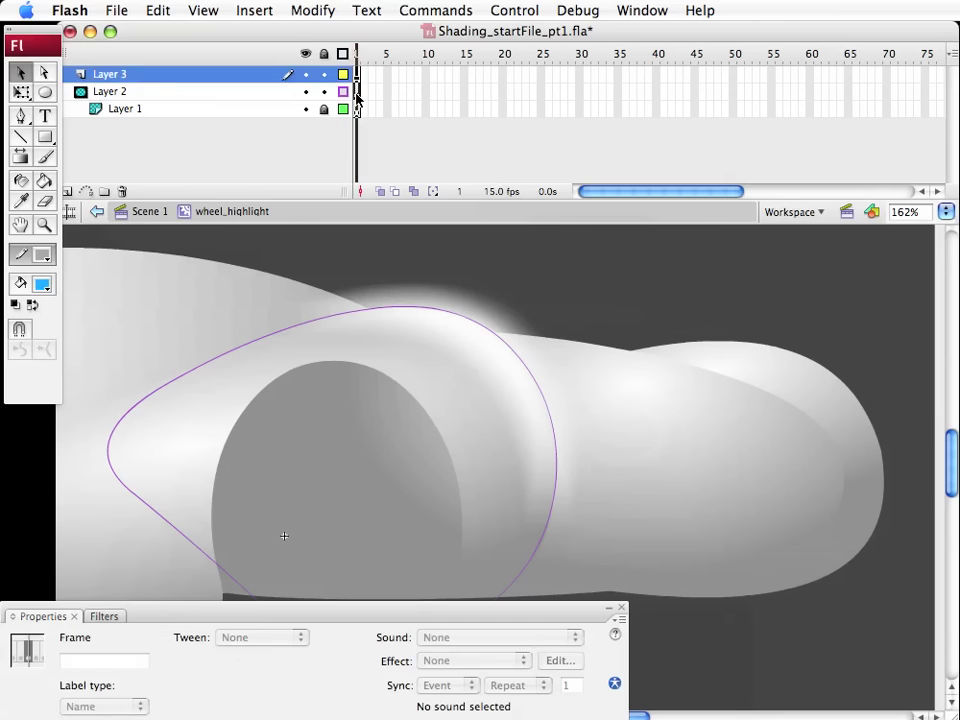
pyautogui.click(357, 93)
pyautogui.click(343, 91)
pyautogui.click(467, 379)
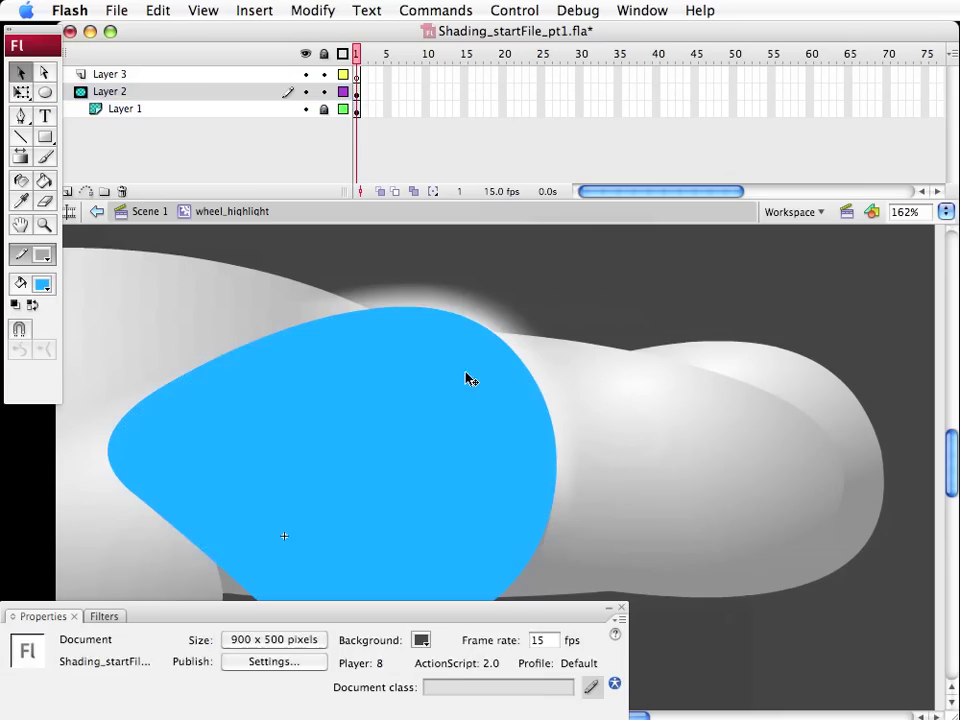
pyautogui.click(296, 363)
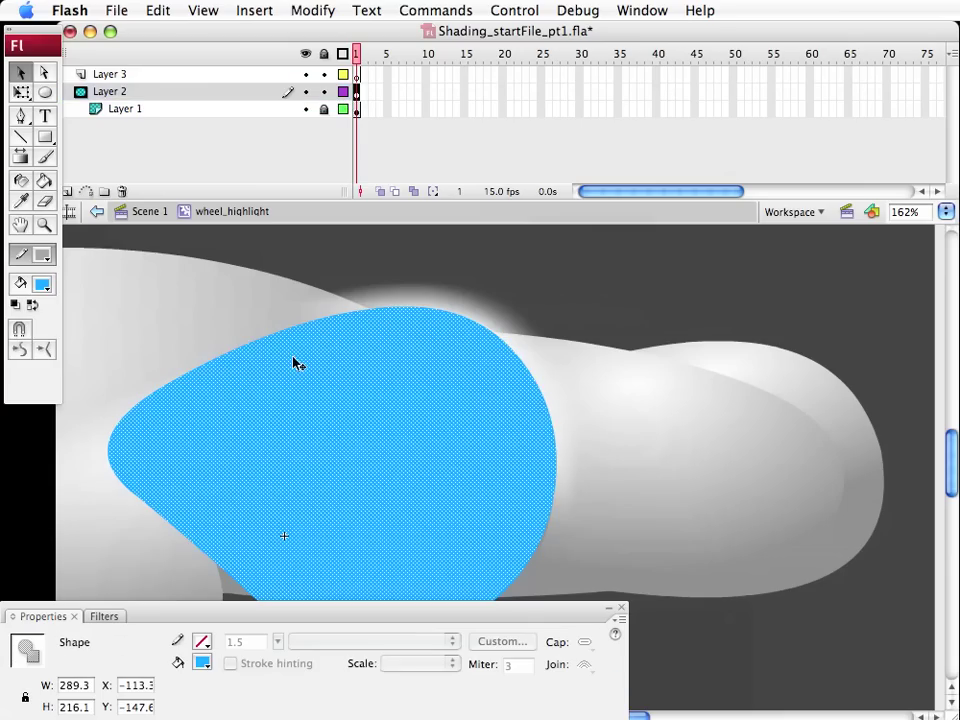
pyautogui.click(160, 10)
pyautogui.click(190, 100)
pyautogui.click(583, 514)
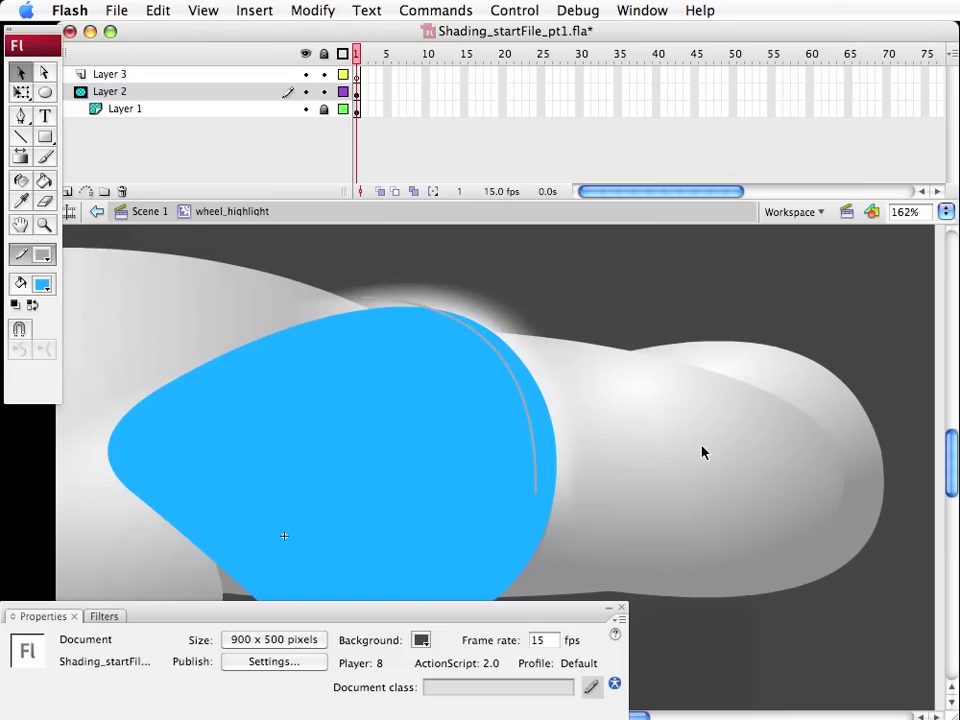
# Delete the pasted curve to leave a thin gap in the blue mask, and lock the mask layer
pyautogui.click(496, 356)
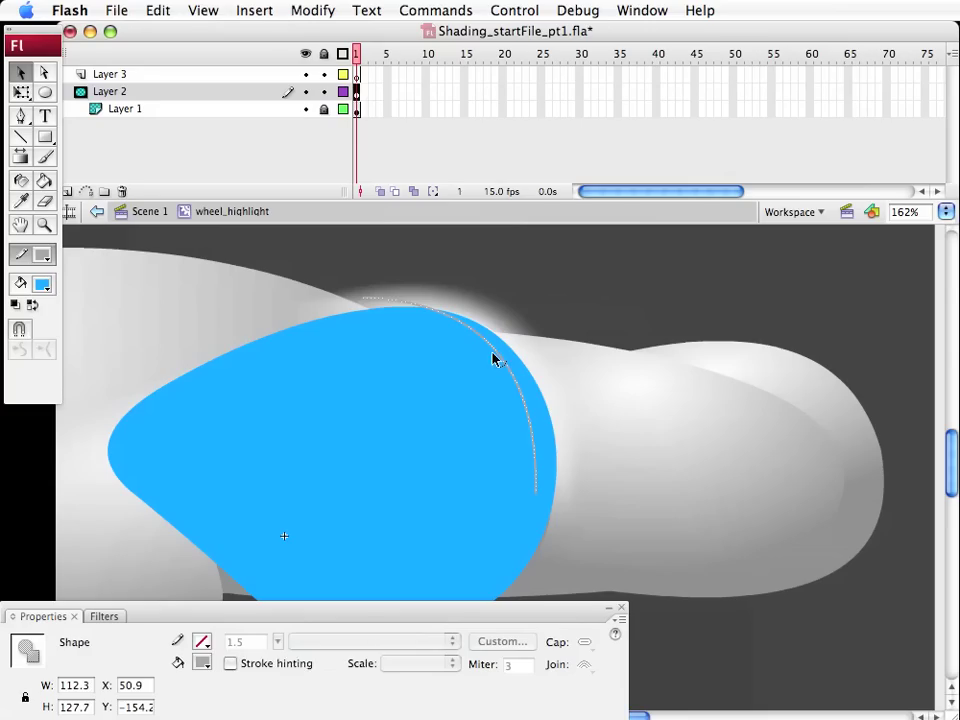
pyautogui.click(726, 576)
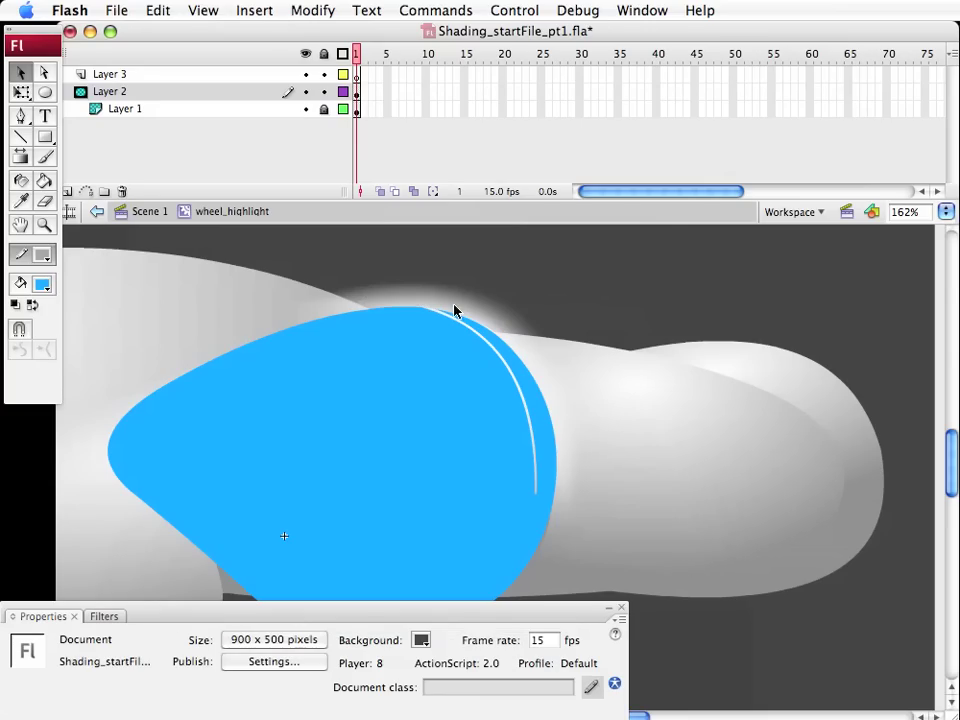
pyautogui.click(324, 92)
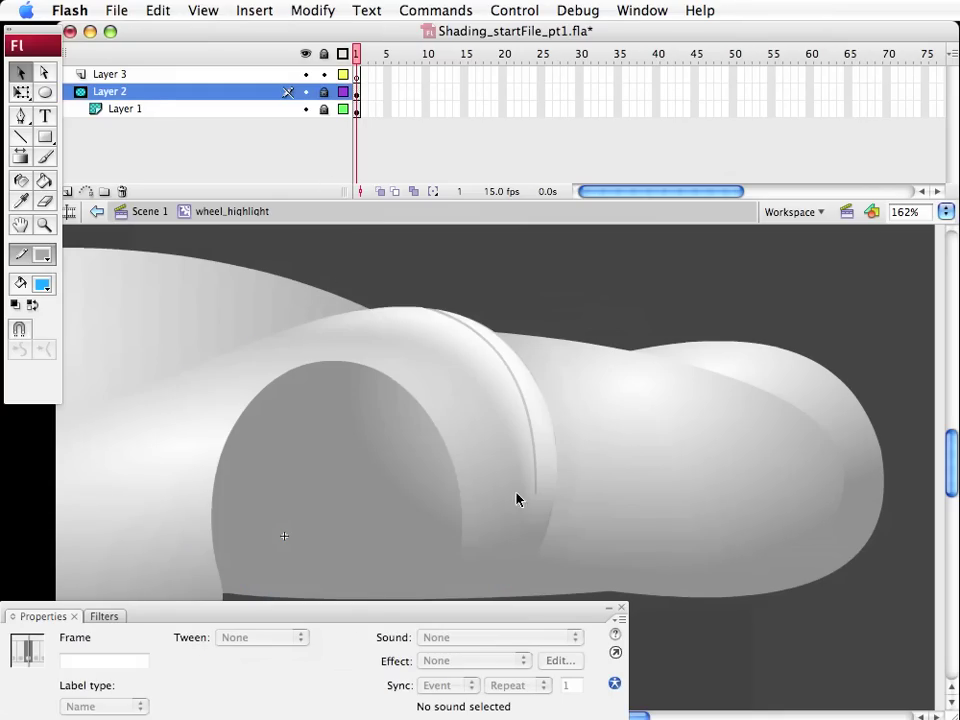
# Return to Scene 1, view the whole car at 100% and save the file
pyautogui.click(147, 211)
pyautogui.click(583, 297)
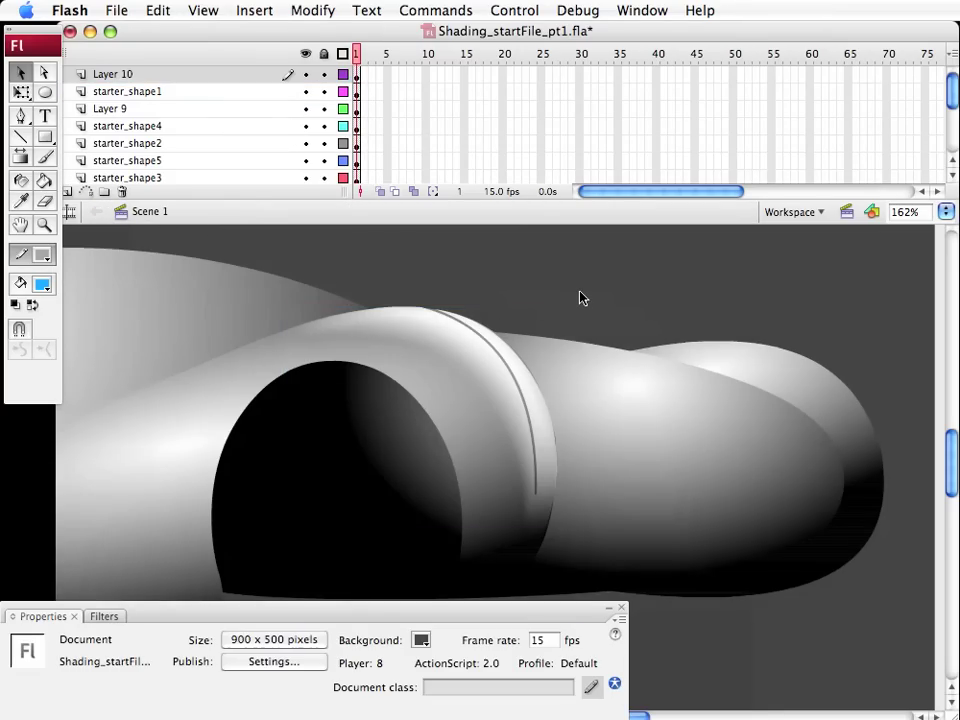
pyautogui.press('super+1')
pyautogui.moveTo(568, 343); pyautogui.dragTo(643, 336)
pyautogui.press('super+s')
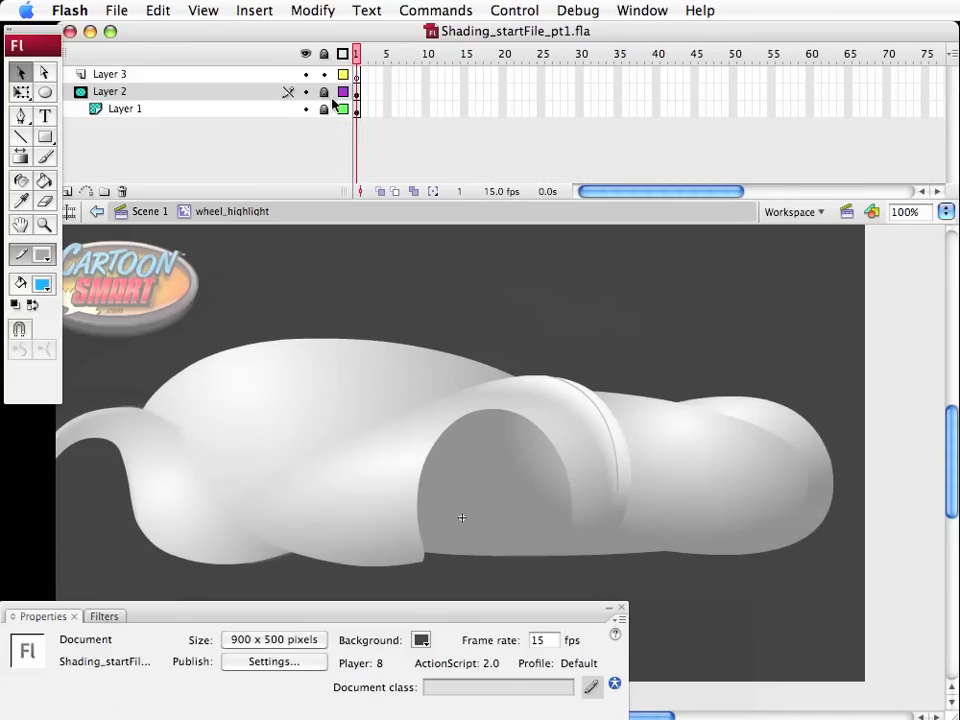
# Unlock the mask layer inside wheel_highlight and select the blue mask fill
pyautogui.click(324, 93)
pyautogui.click(325, 92)
pyautogui.click(553, 467)
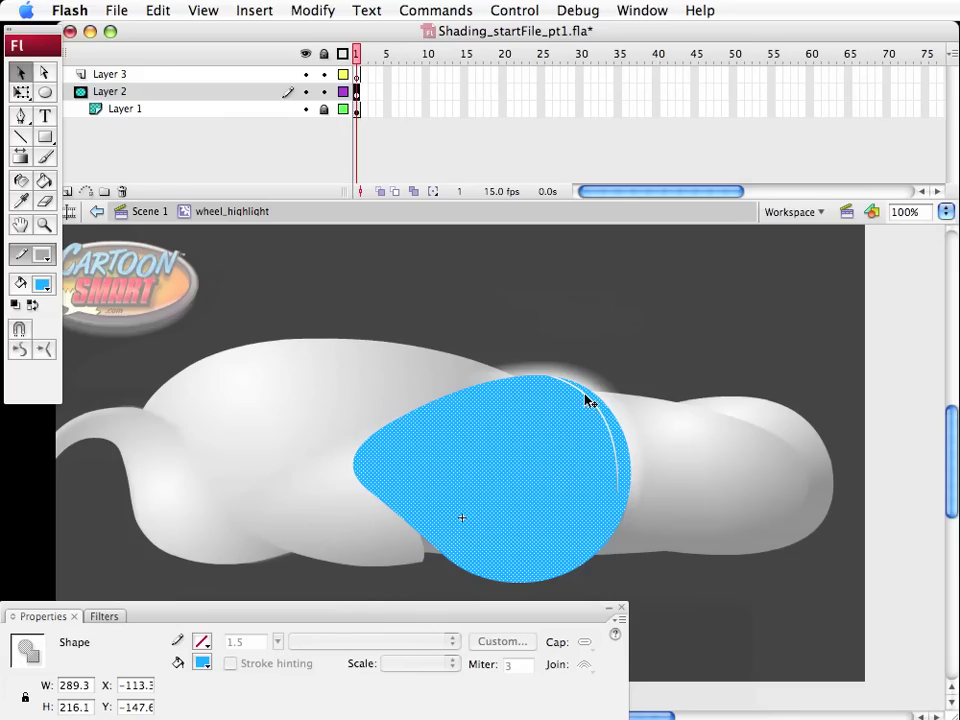
# Try to inset the blue mask fill by .1 px with Expand Fill
pyautogui.click(322, 8)
pyautogui.moveTo(332, 147)
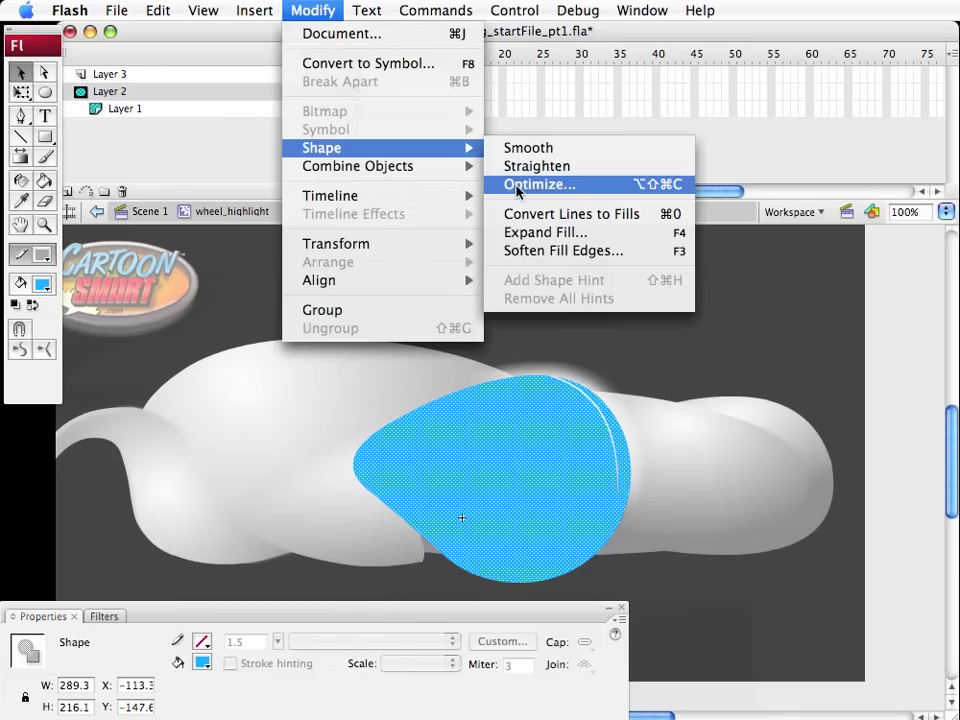
pyautogui.click(536, 234)
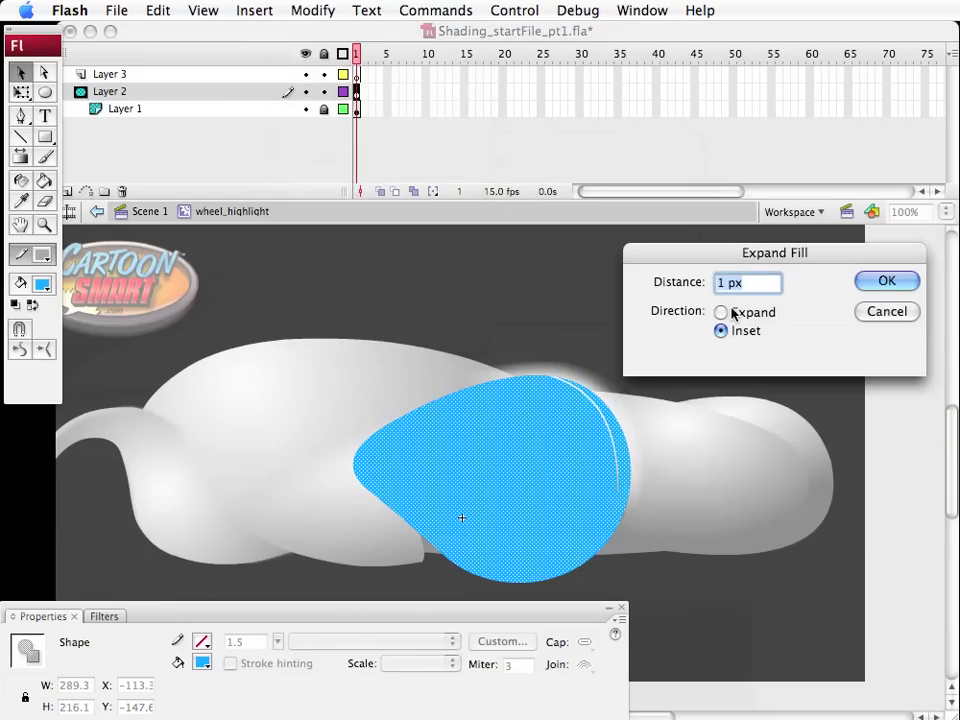
pyautogui.click(740, 283)
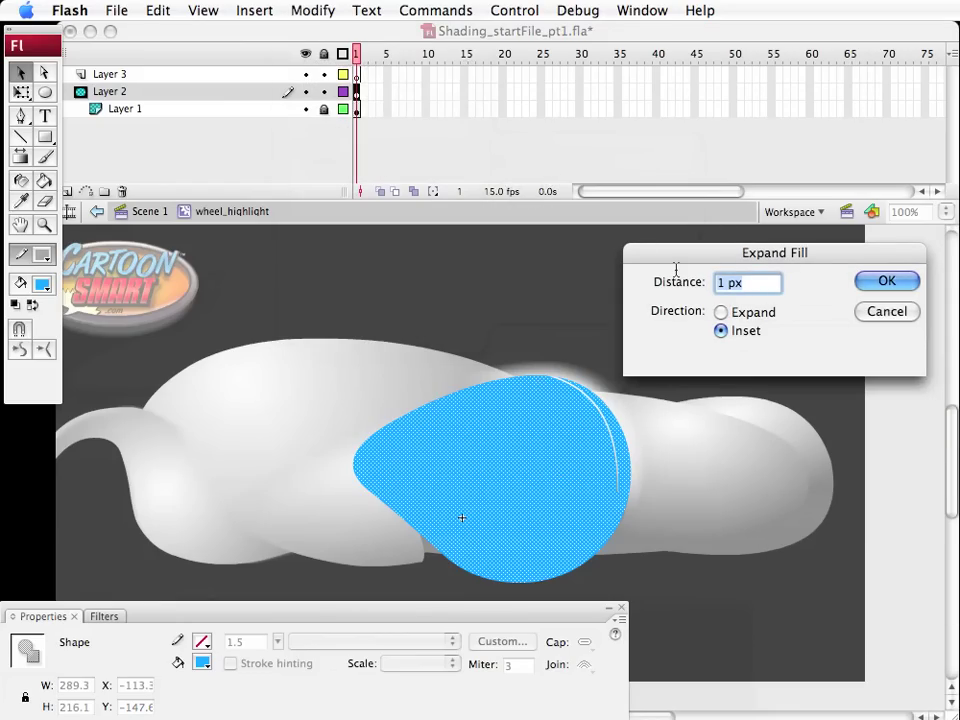
pyautogui.press('BackSpace')
pyautogui.press('BackSpace')
pyautogui.press('BackSpace')
pyautogui.press('BackSpace')
pyautogui.write('.1')
pyautogui.press('Return')
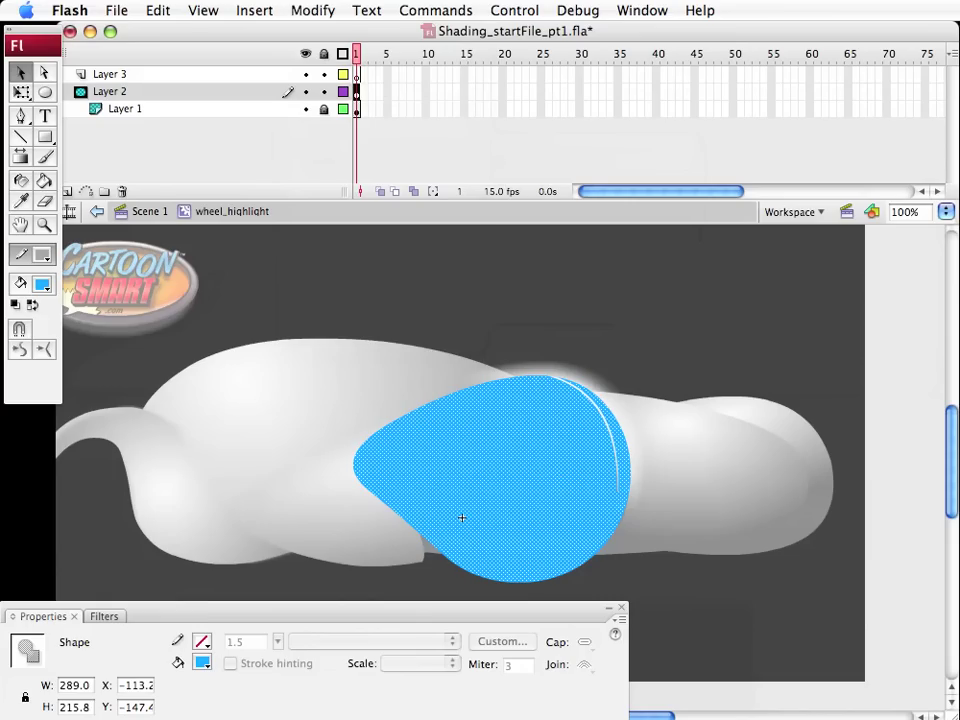
# Expand the blue mask fill by 0.3 px with Expand Fill, narrowing the seam gap
pyautogui.click(313, 10)
pyautogui.moveTo(358, 207)
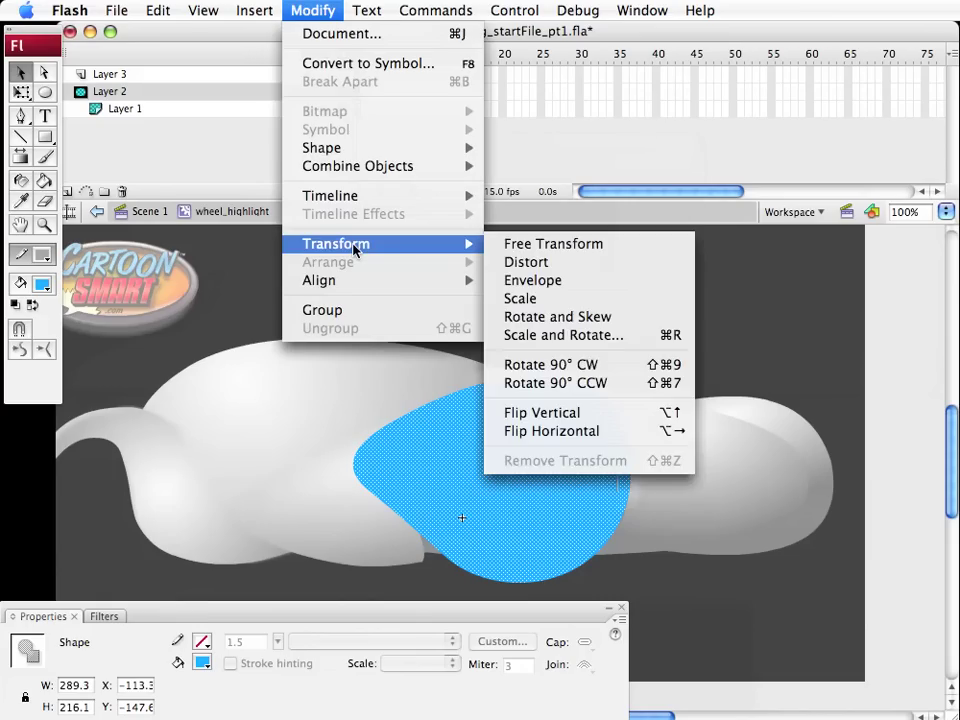
pyautogui.moveTo(377, 146)
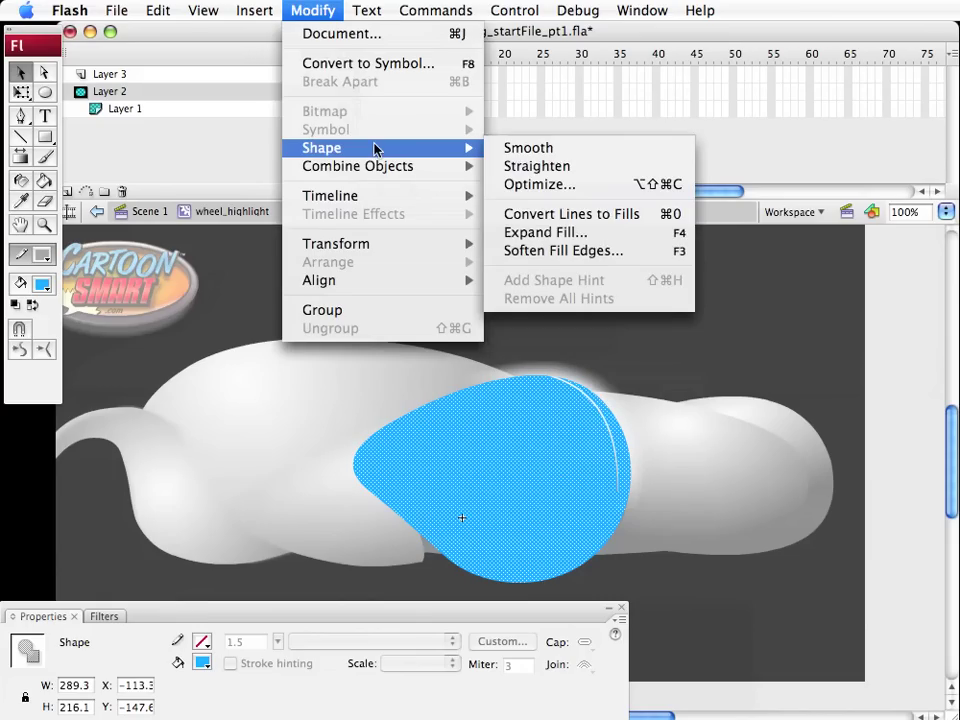
pyautogui.click(530, 231)
pyautogui.moveTo(845, 505); pyautogui.dragTo(720, 297)
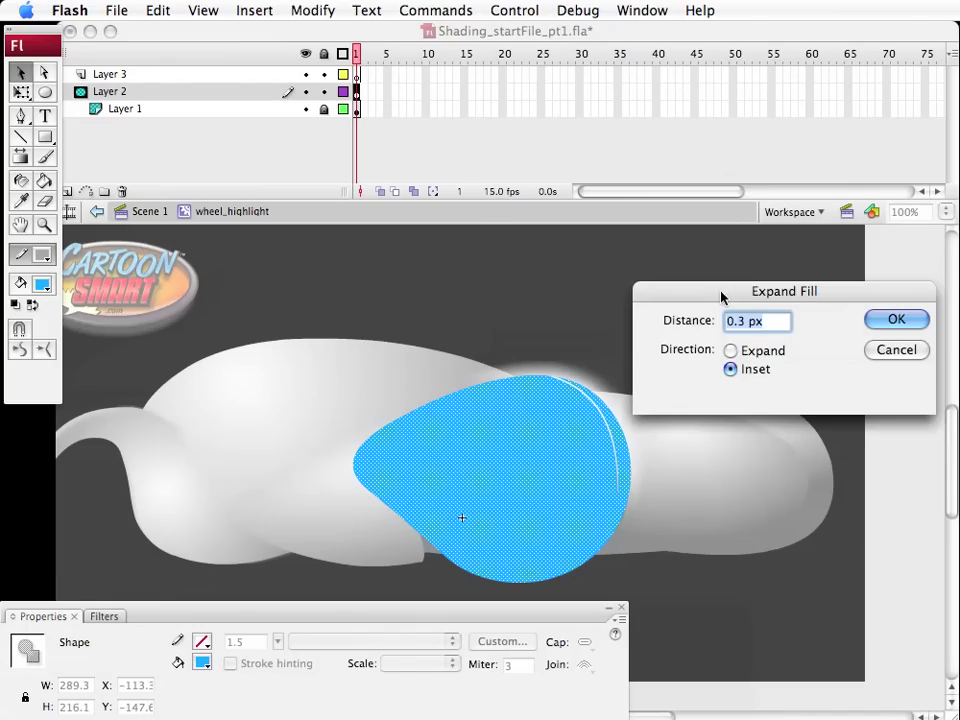
pyautogui.click(731, 350)
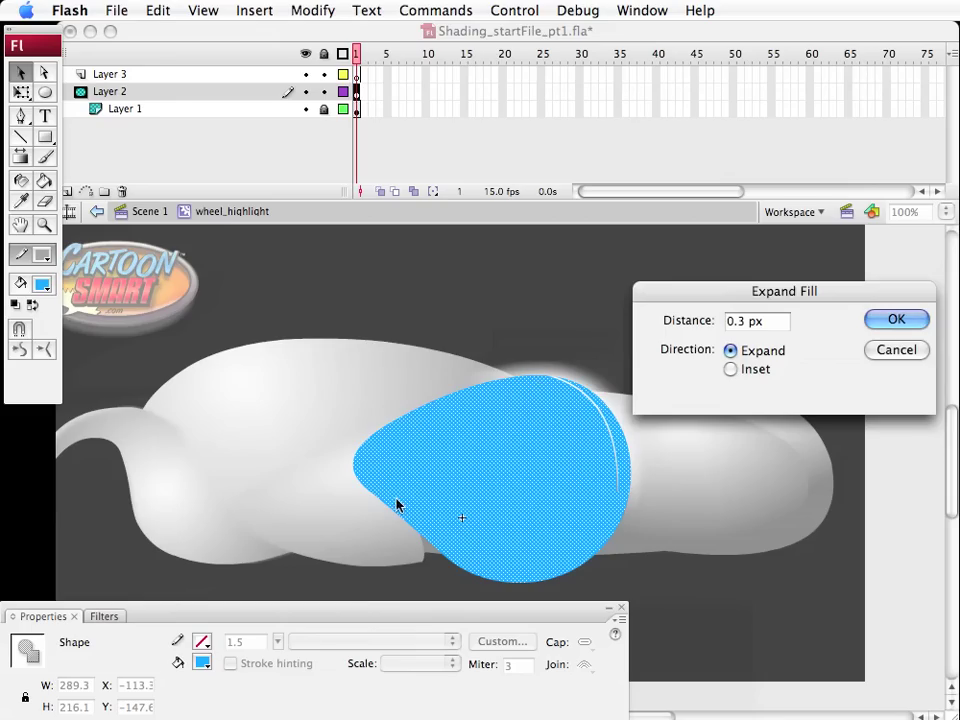
pyautogui.click(894, 320)
pyautogui.click(697, 384)
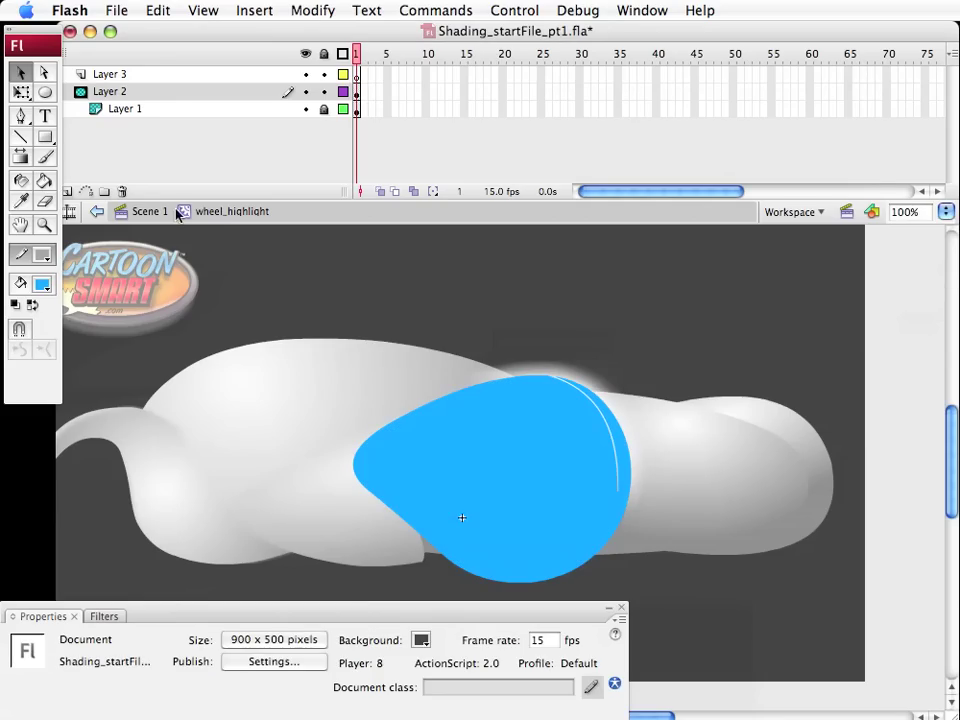
# Return to Scene 1, view the whole car, and save the file
pyautogui.click(152, 211)
pyautogui.click(660, 362)
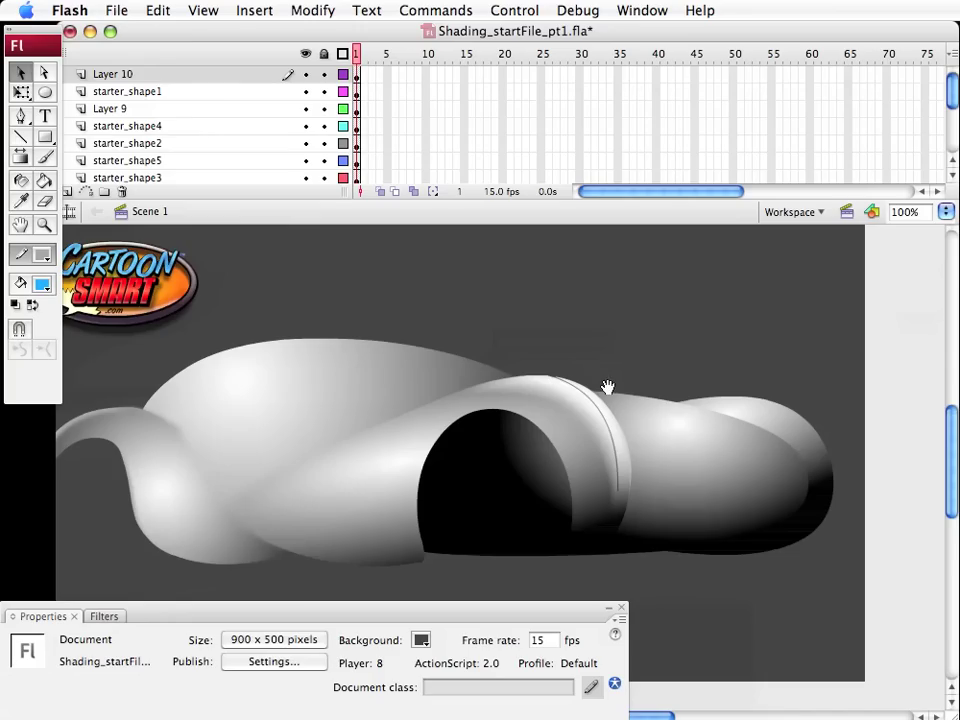
pyautogui.moveTo(600, 378); pyautogui.dragTo(632, 396)
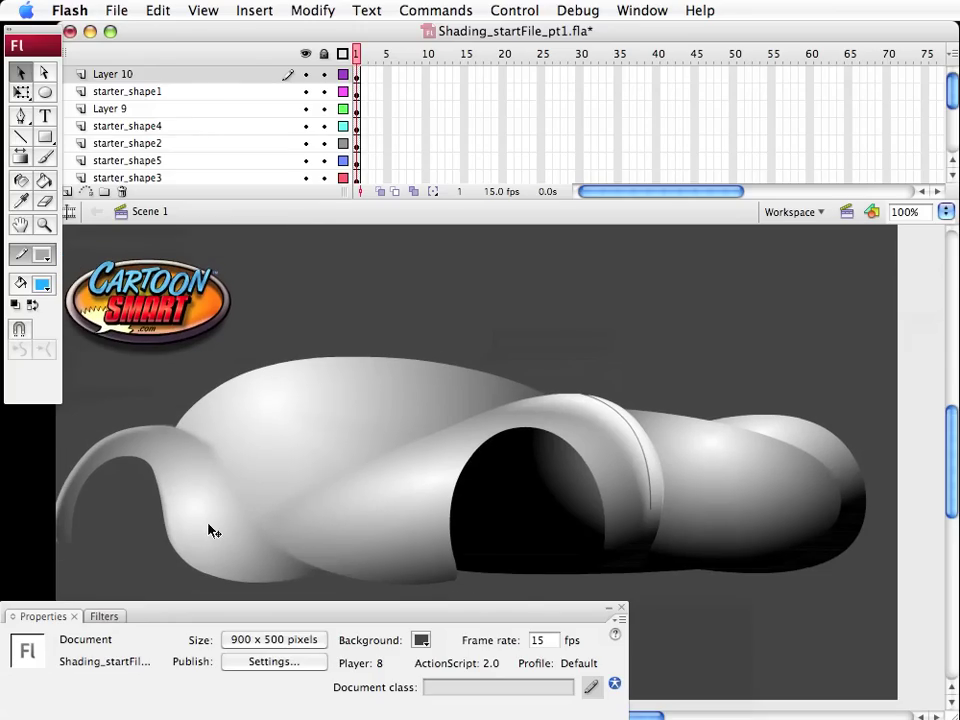
pyautogui.moveTo(390, 314); pyautogui.dragTo(452, 306)
pyautogui.press('super+s')
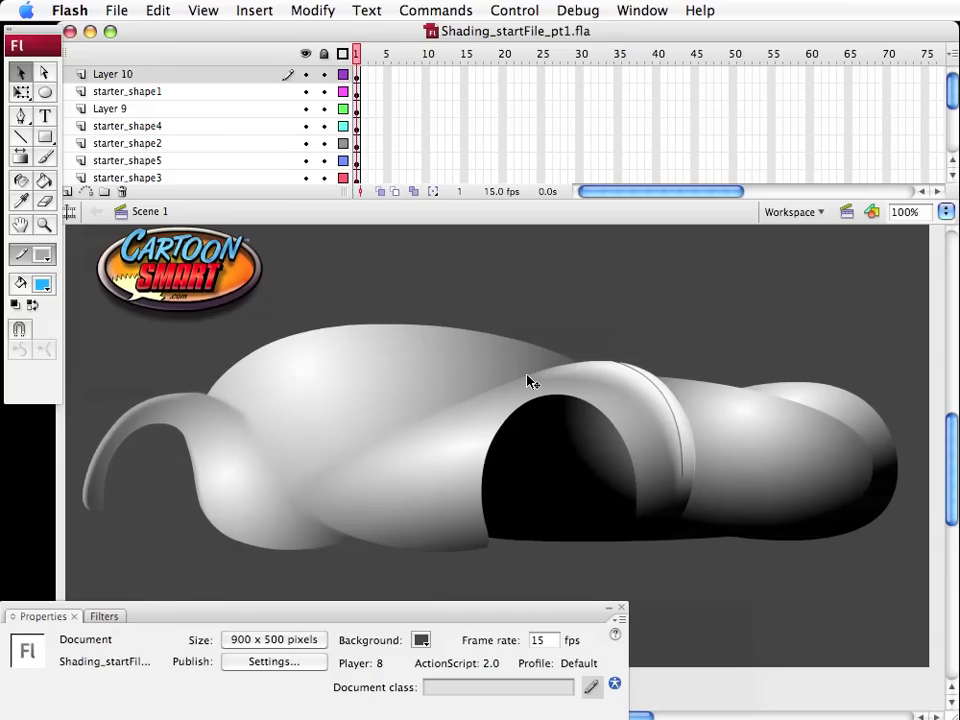
# Cut all the car pieces from their layers and paste them in place onto Layer 10
pyautogui.click(150, 75)
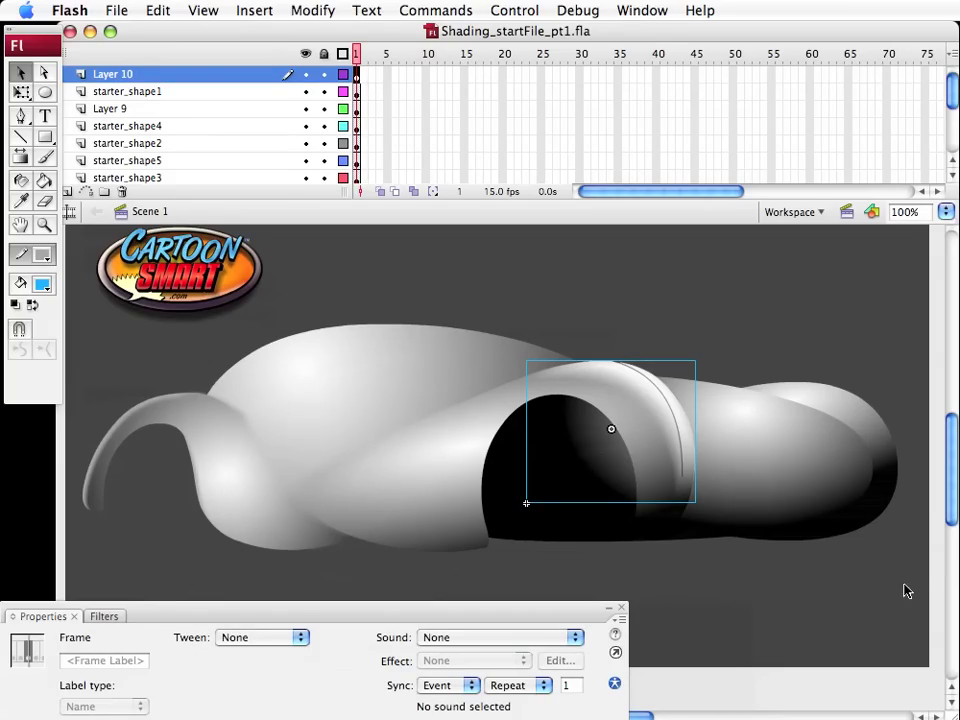
pyautogui.moveTo(913, 602); pyautogui.dragTo(57, 290)
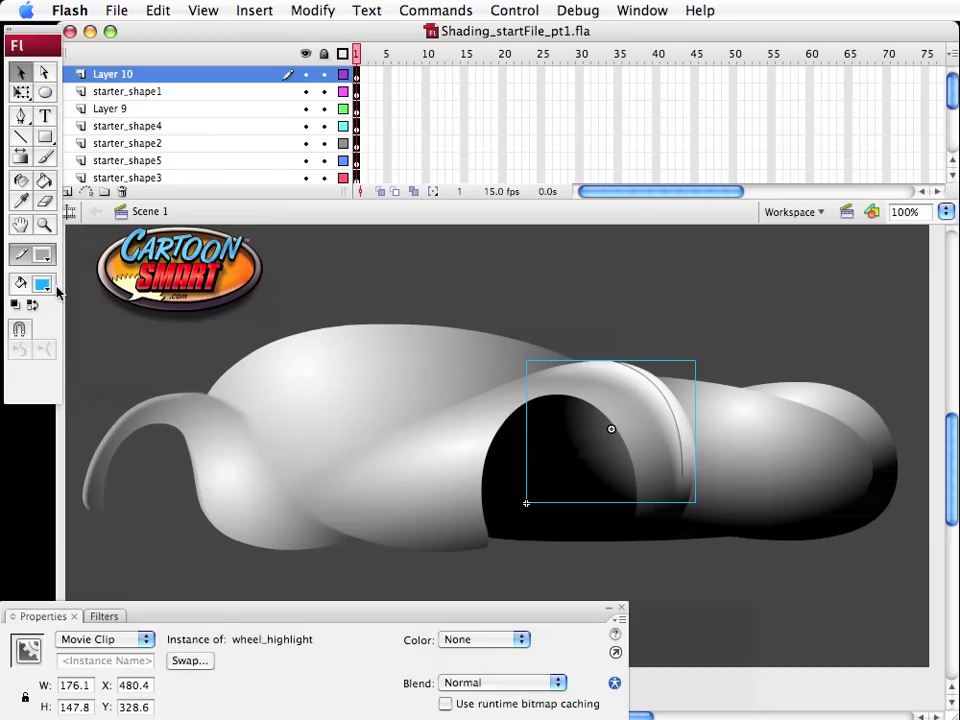
pyautogui.hotkey('ctrl', 'a')
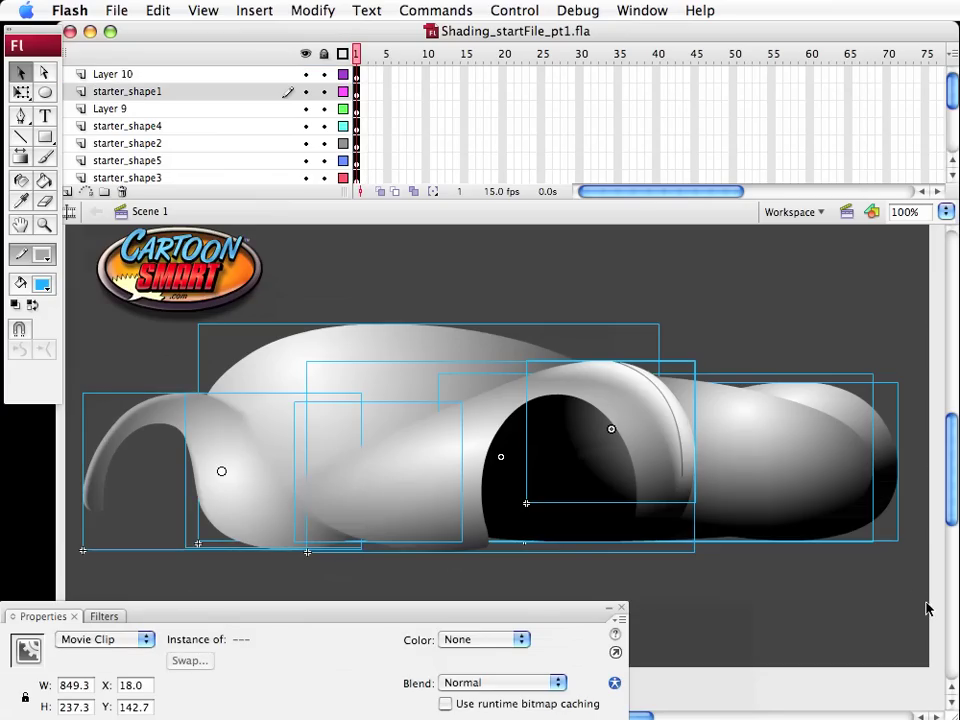
pyautogui.moveTo(926, 608); pyautogui.dragTo(45, 312)
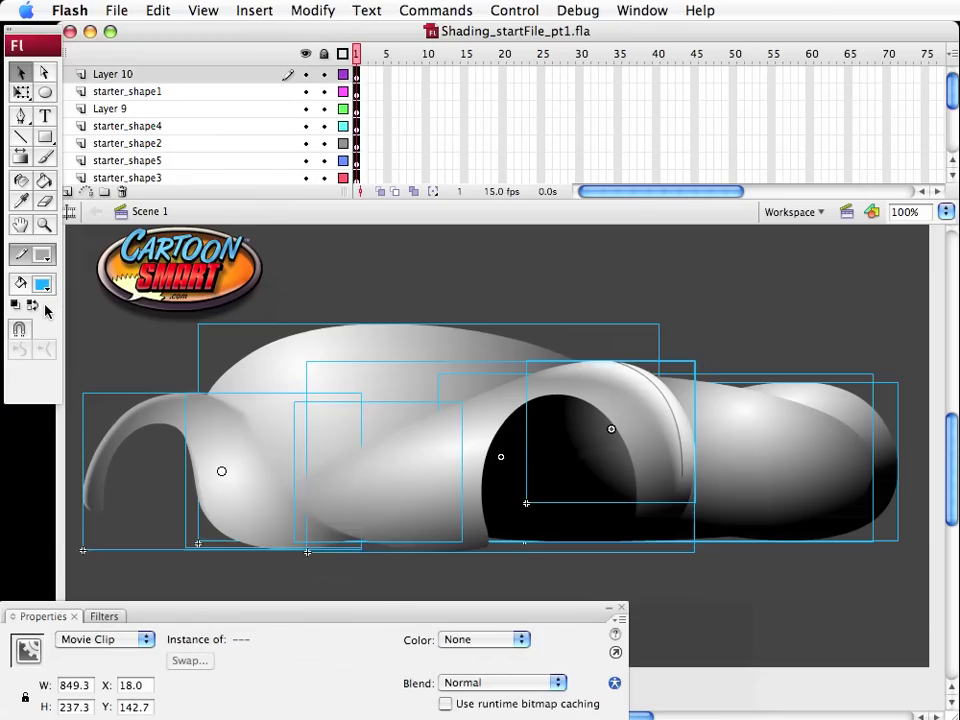
pyautogui.press('Delete')
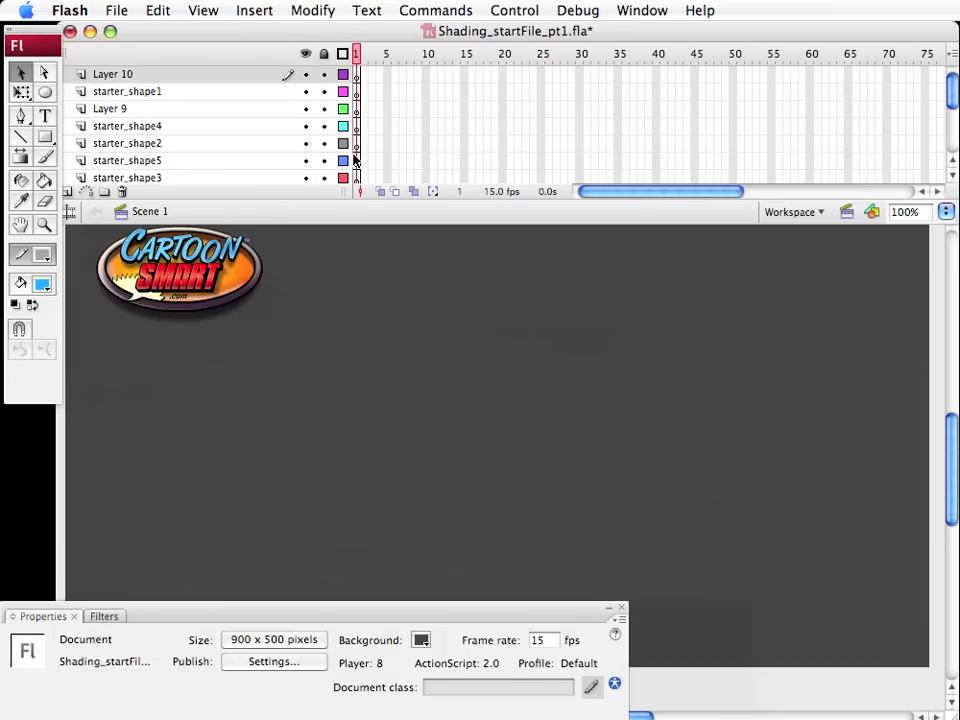
pyautogui.click(358, 76)
pyautogui.press('super+z')
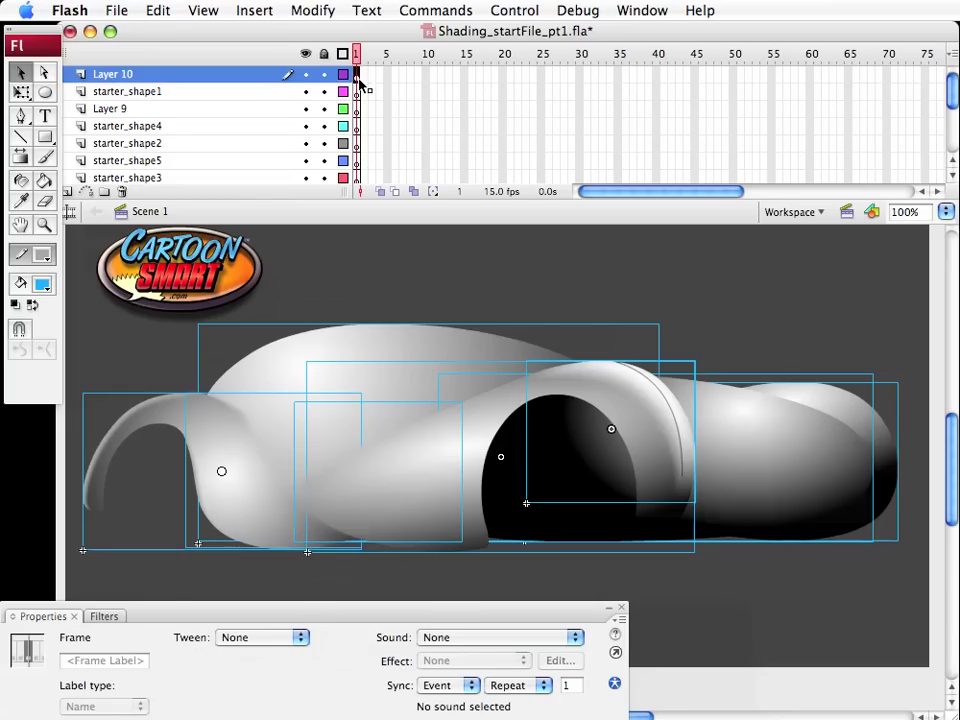
# Rename Layer 10 as shapes
pyautogui.doubleClick(120, 76)
pyautogui.write('f')
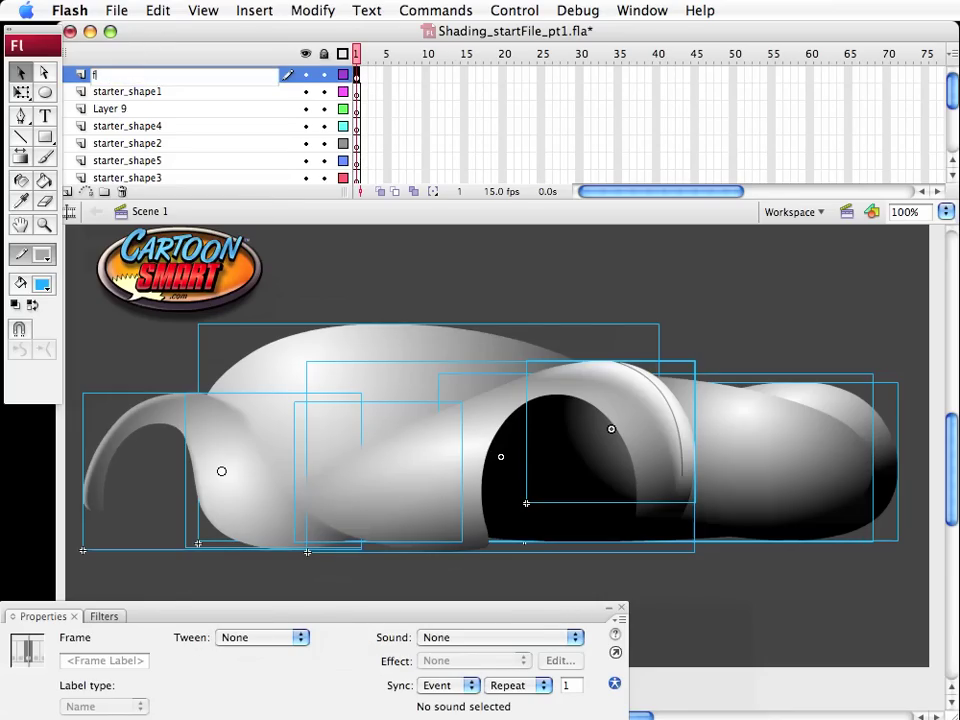
pyautogui.write('shapes')
pyautogui.press('Return')
# Delete the emptied layers from starter_shape1 down to starter_shape3, then save the file
pyautogui.click(153, 91)
pyautogui.keyDown('shift'); pyautogui.click(93, 160); pyautogui.keyUp('shift')
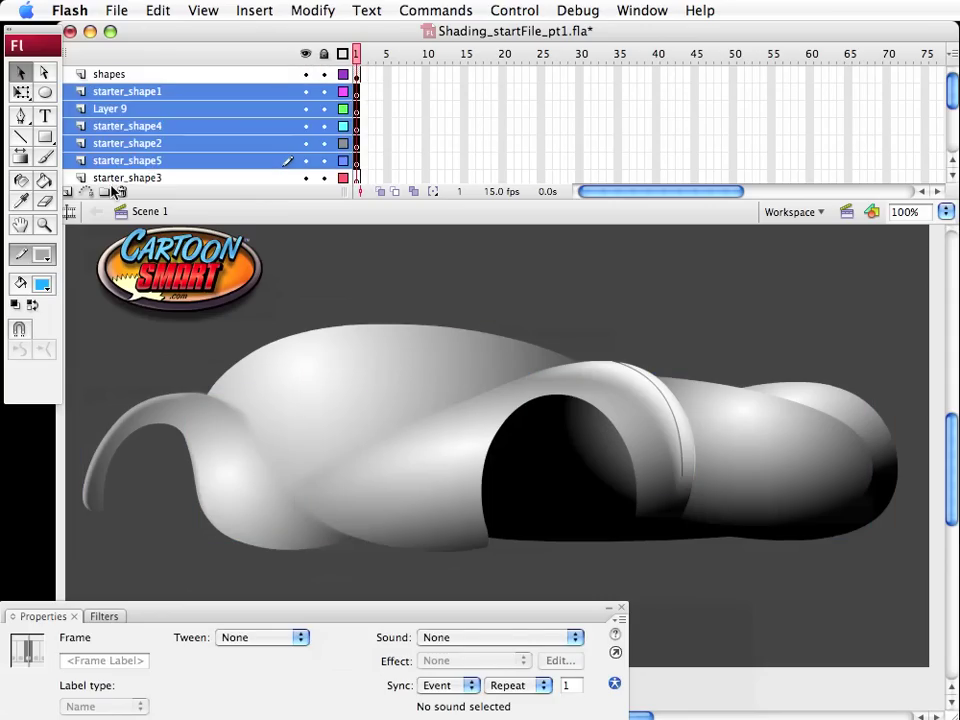
pyautogui.click(121, 192)
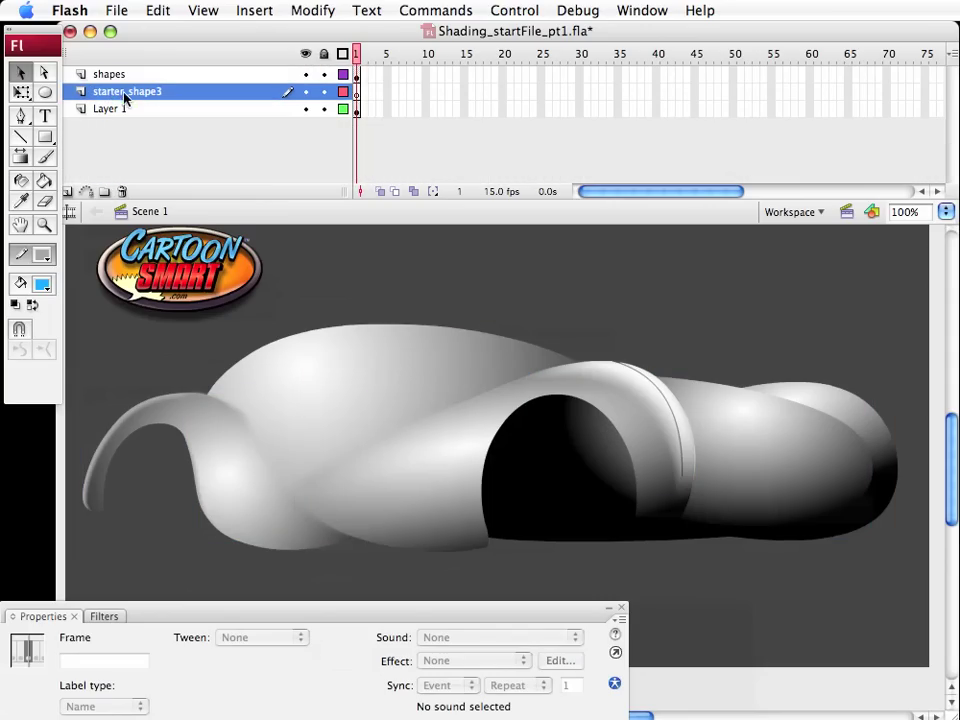
pyautogui.click(122, 192)
pyautogui.click(497, 309)
pyautogui.press('super+s')
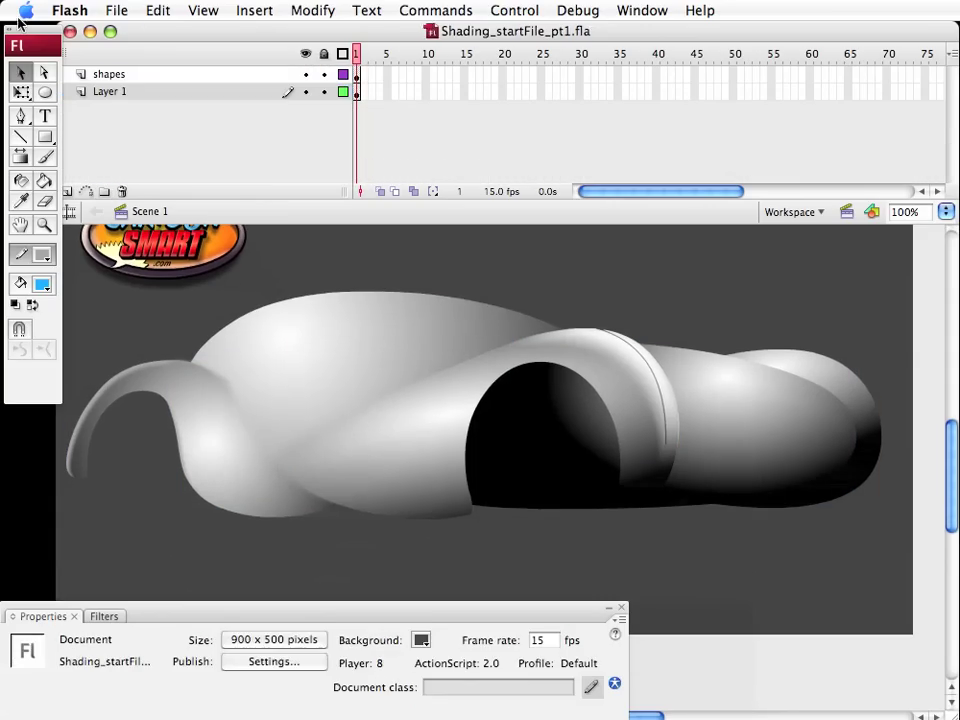
# Add a new layer above the shapes layer
pyautogui.click(98, 77)
pyautogui.click(67, 191)
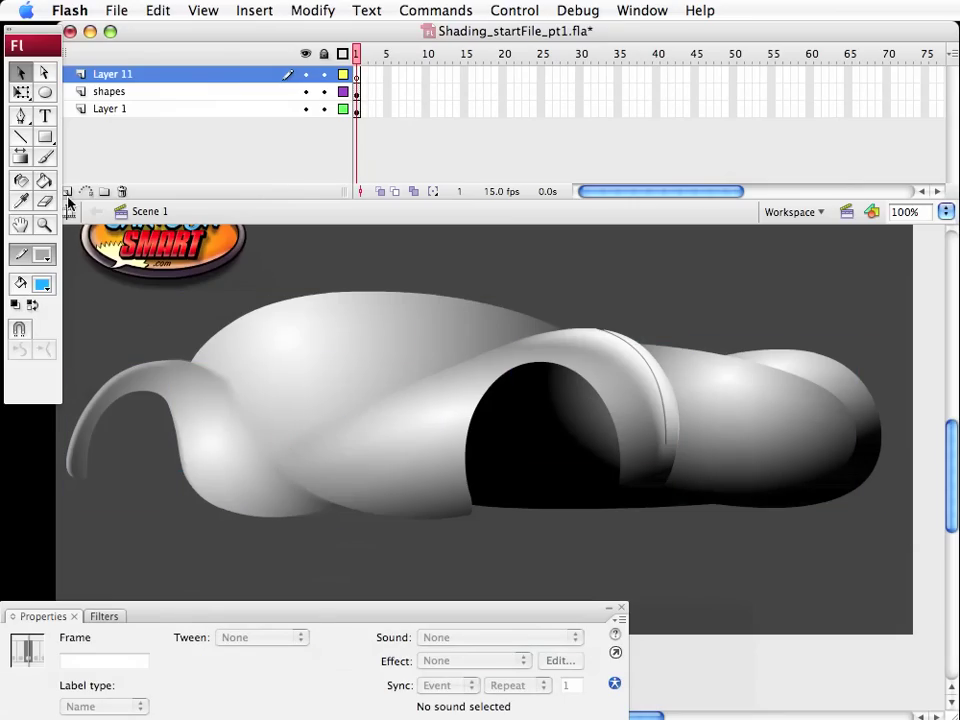
pyautogui.click(45, 137)
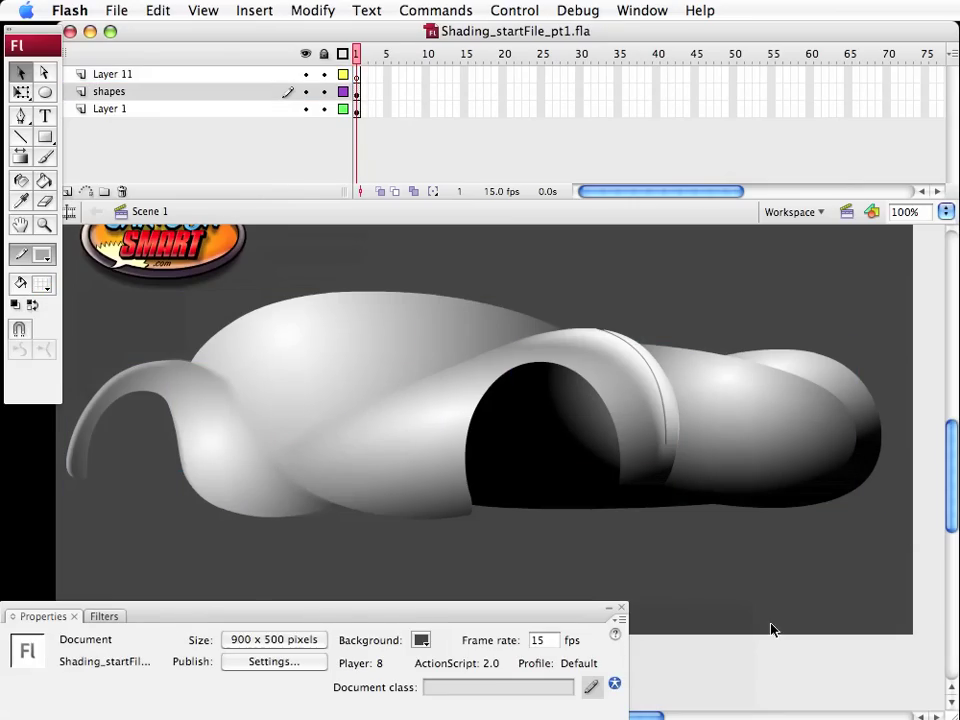
# Duplicate the wheel_highlight clip on the shapes layer and move the copy onto the far front fender
pyautogui.click(660, 399)
pyautogui.moveTo(660, 399); pyautogui.dragTo(565, 468)
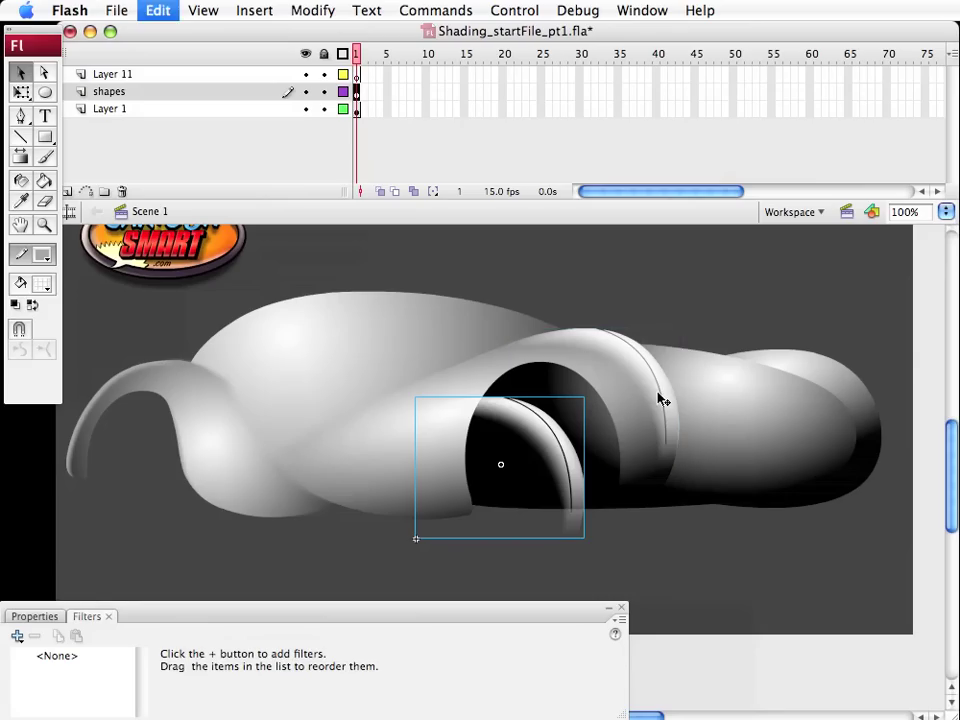
pyautogui.moveTo(878, 372); pyautogui.dragTo(850, 390)
# Scale the copied highlight down to about 141.8 x 119 px and shift it to the fender's outer edge
pyautogui.press('q')
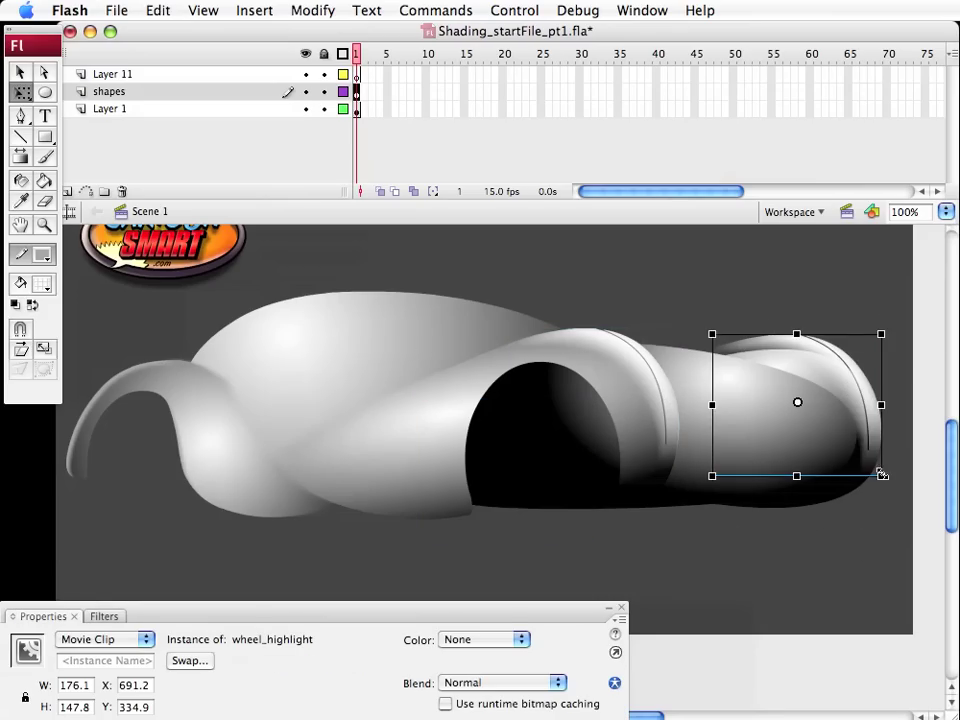
pyautogui.moveTo(876, 472)
pyautogui.mouseDown()
pyautogui.moveTo(879, 500)
pyautogui.moveTo(865, 462)
pyautogui.mouseUp()
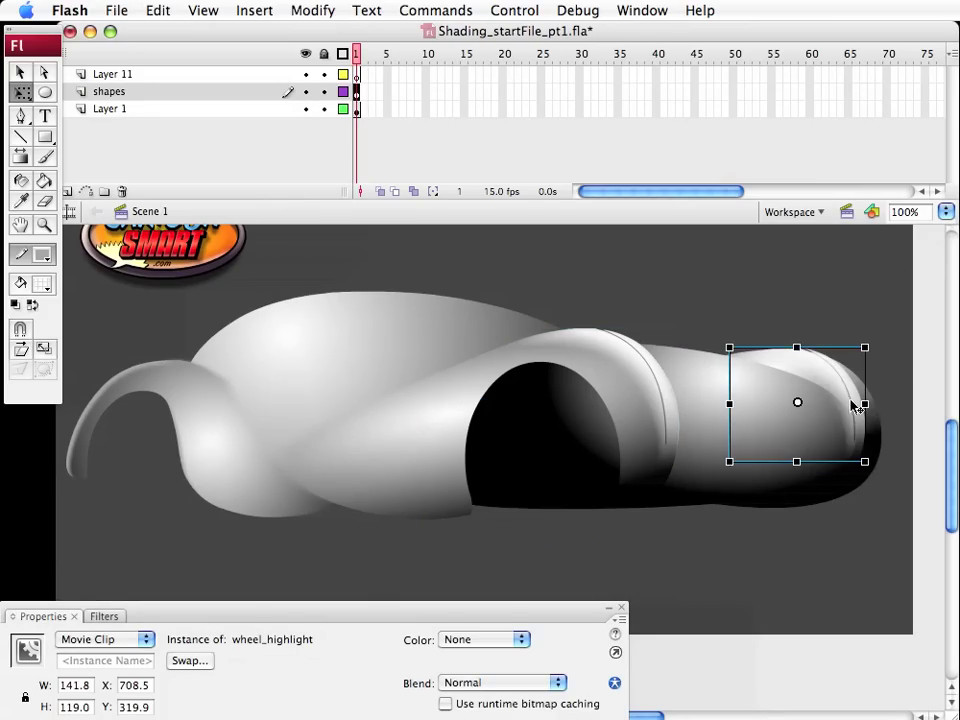
pyautogui.moveTo(855, 404); pyautogui.dragTo(862, 400)
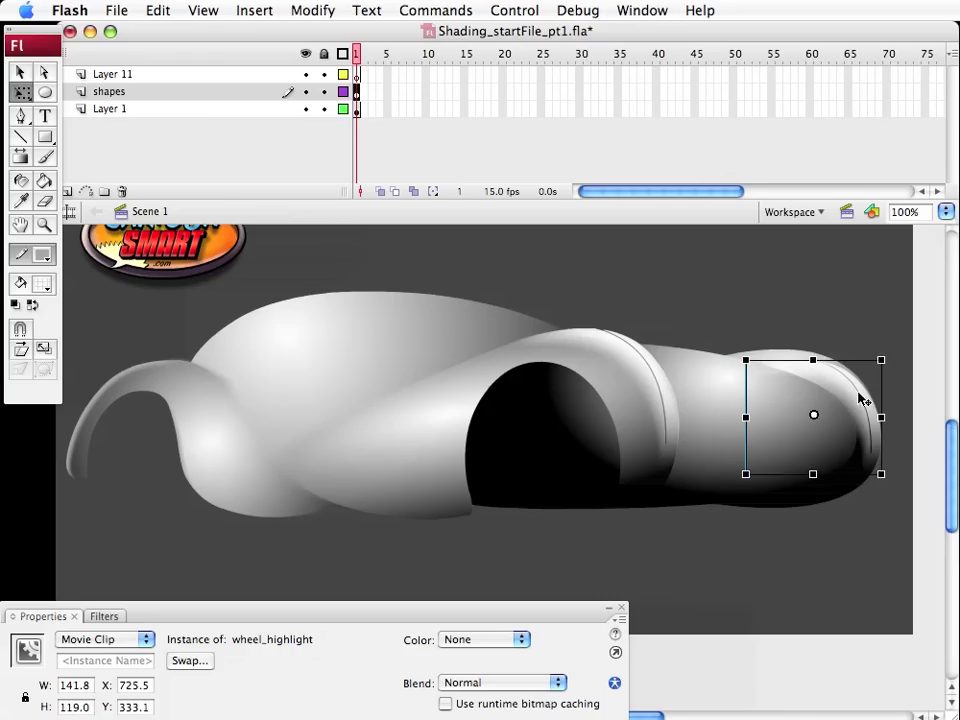
# Nudge the scaled highlight upward and sideways in small increments to line it up with the far front fender's outline
pyautogui.press('Up')
pyautogui.press('Up')
pyautogui.press('Up')
pyautogui.press('Up')
pyautogui.press('Up')
pyautogui.press('Up')
pyautogui.press('Up')
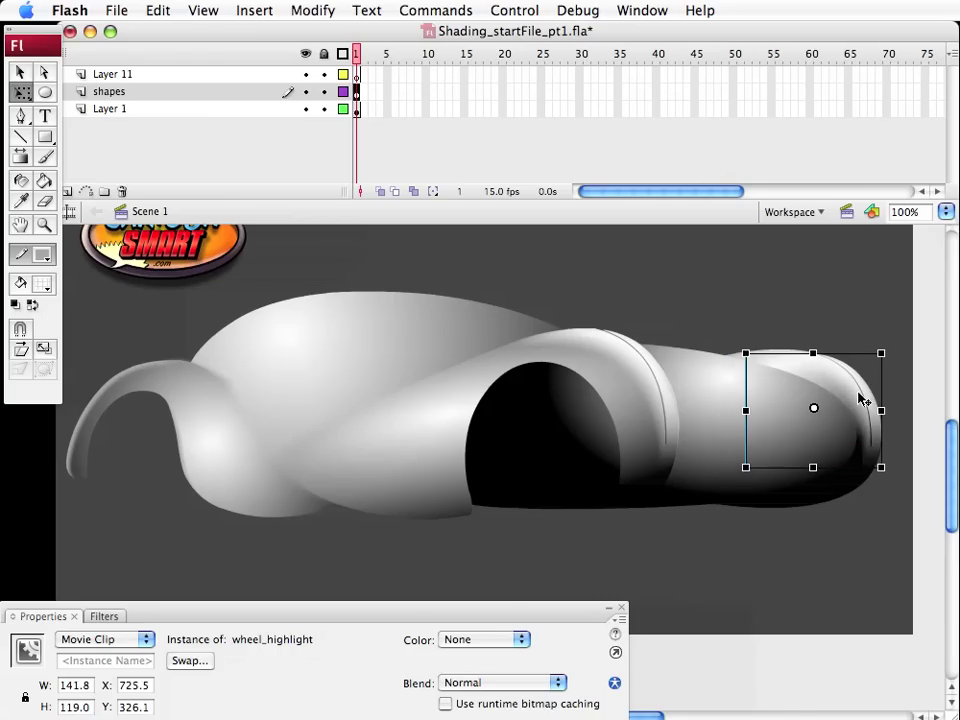
pyautogui.press('Down')
pyautogui.press('Left')
pyautogui.press('Left')
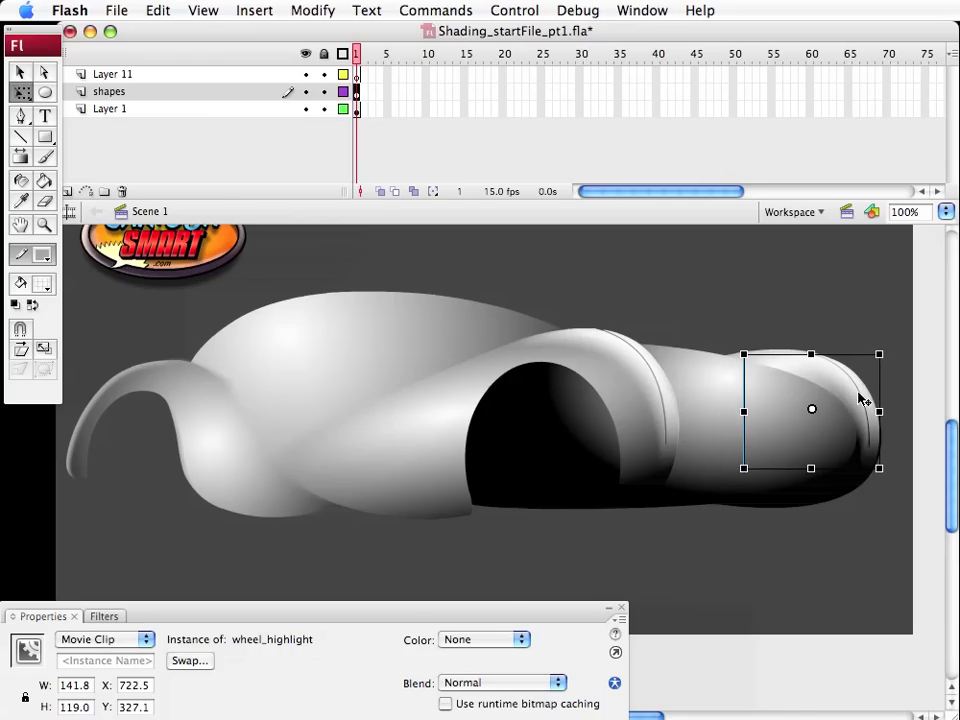
pyautogui.press('Right')
pyautogui.press('Right')
pyautogui.press('Right')
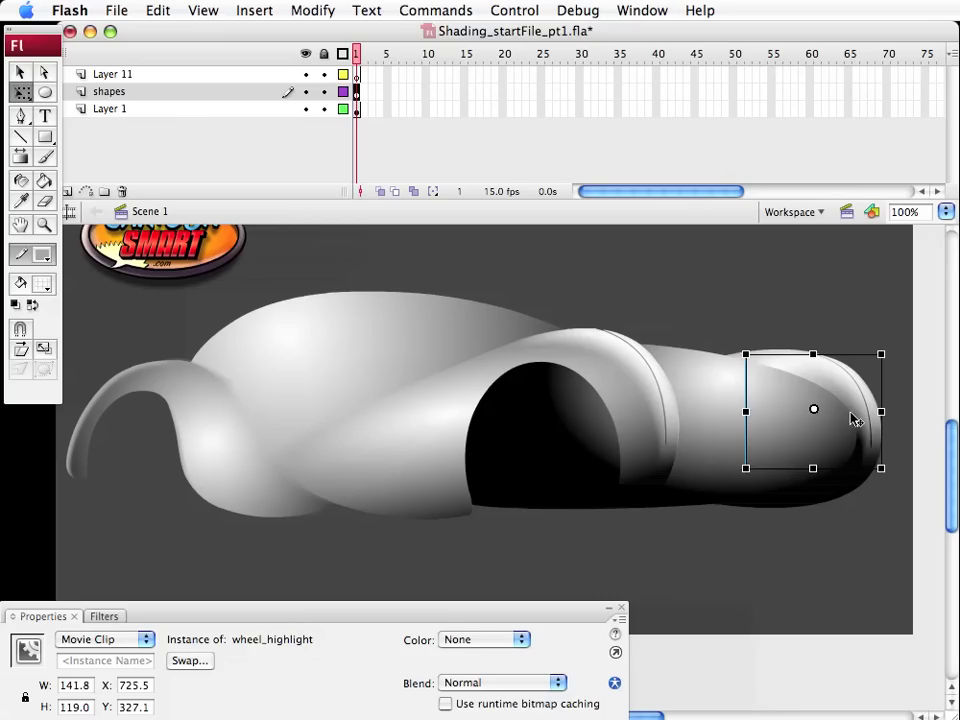
# Reduce the highlight copy to about 112 x 113.2 px and nudge it back against the fender's outer edge
pyautogui.moveTo(746, 411); pyautogui.dragTo(761, 412)
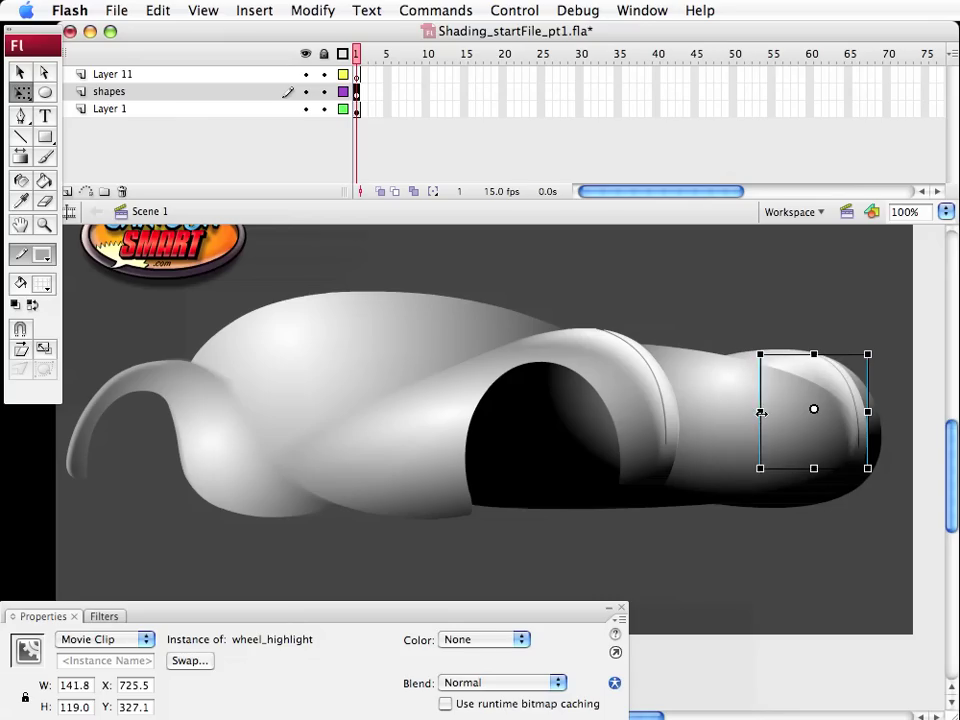
pyautogui.hotkey('shift', 'Right')
pyautogui.hotkey('shift', 'Right')
pyautogui.hotkey('shift', 'Left')
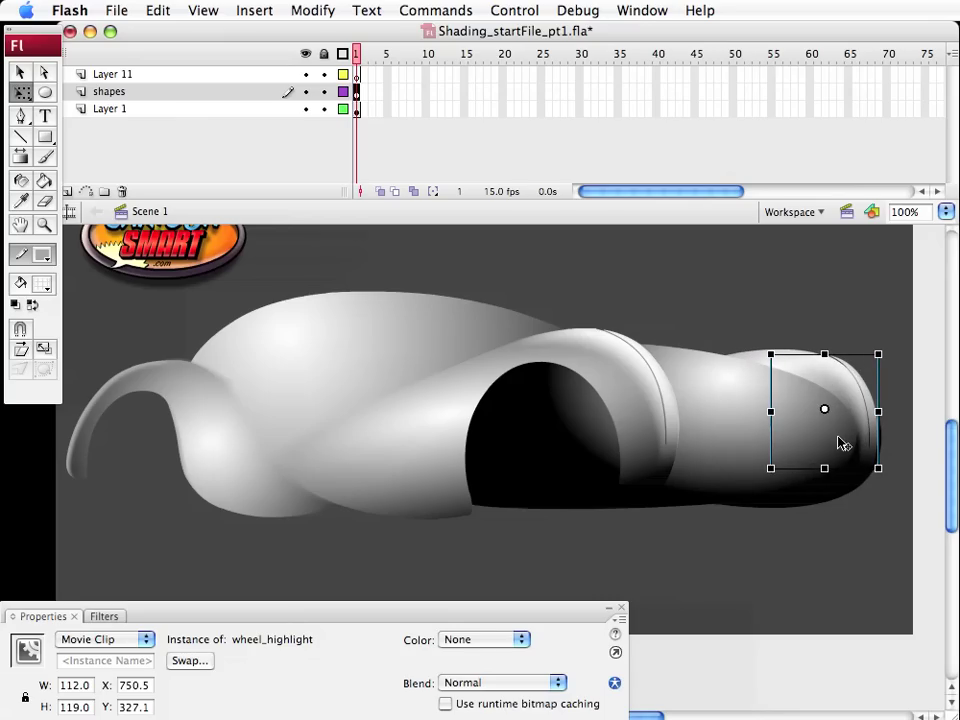
pyautogui.press('Right')
pyautogui.press('Right')
pyautogui.moveTo(825, 466); pyautogui.dragTo(823, 468)
pyautogui.press('v')
pyautogui.press('Down')
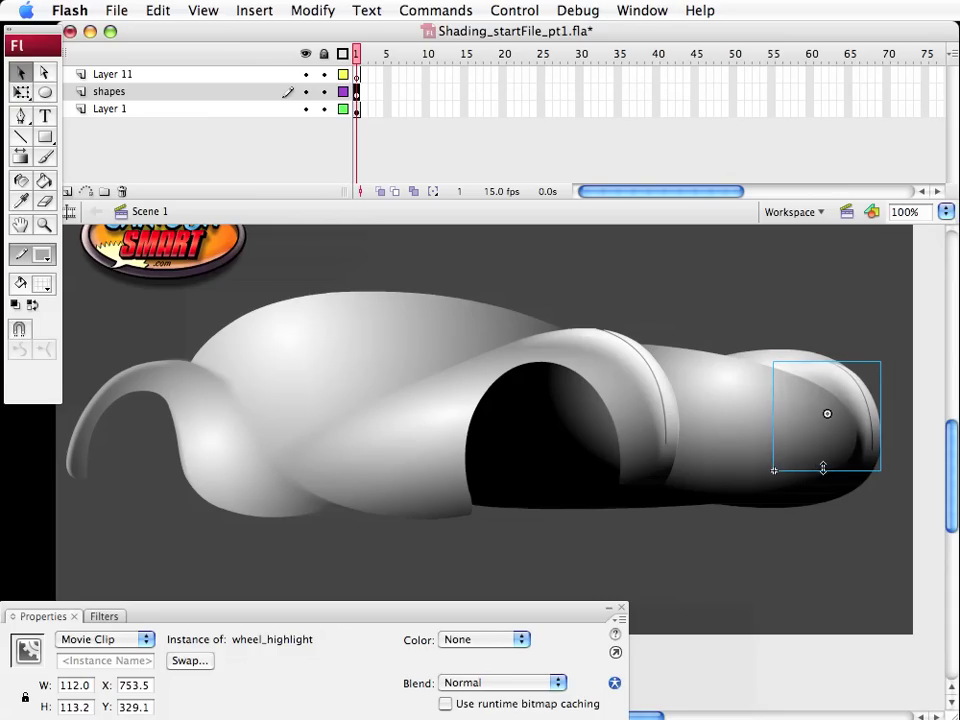
pyautogui.click(861, 540)
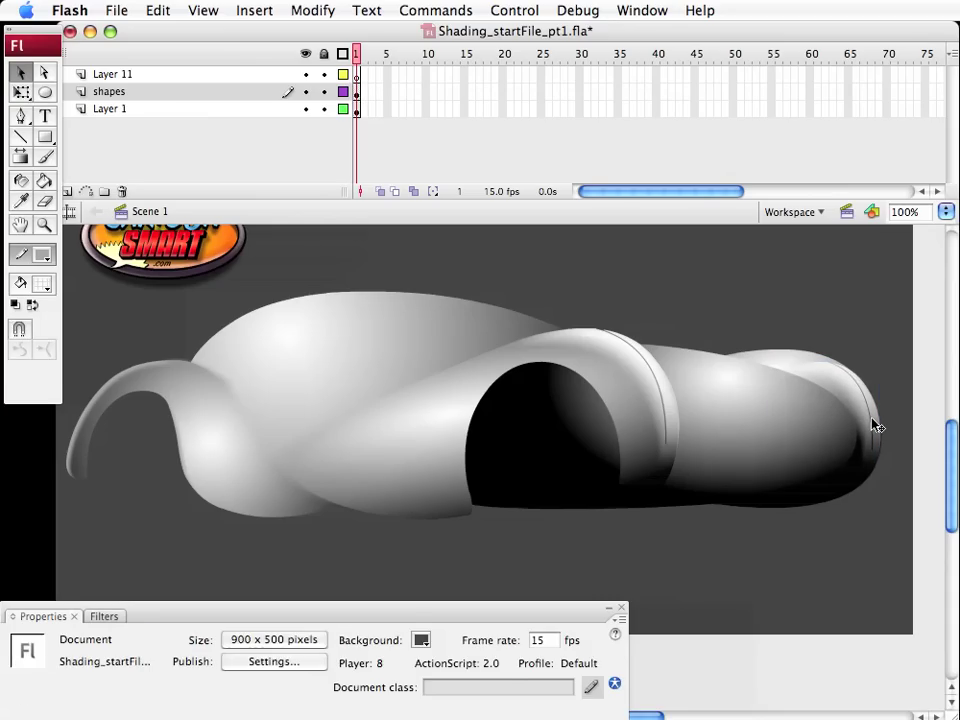
# Rotate the highlight copy slightly counterclockwise and reposition it along the far front fender's curve
pyautogui.click(876, 428)
pyautogui.moveTo(877, 428); pyautogui.dragTo(869, 415)
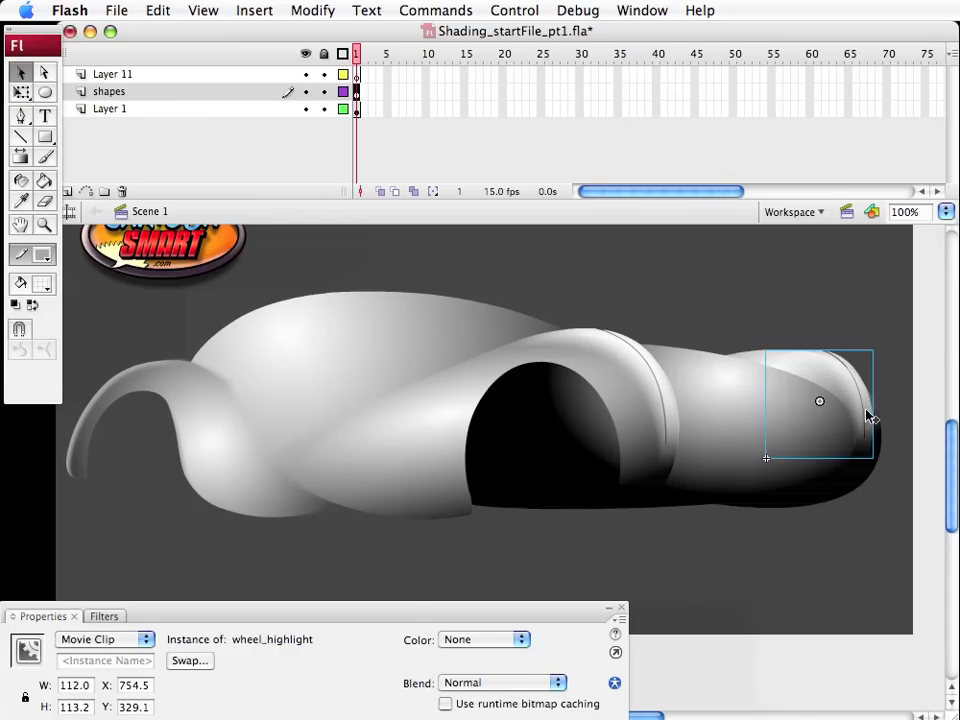
pyautogui.press('q')
pyautogui.moveTo(881, 472); pyautogui.dragTo(891, 465)
pyautogui.press('v')
pyautogui.press('Right')
pyautogui.press('Down')
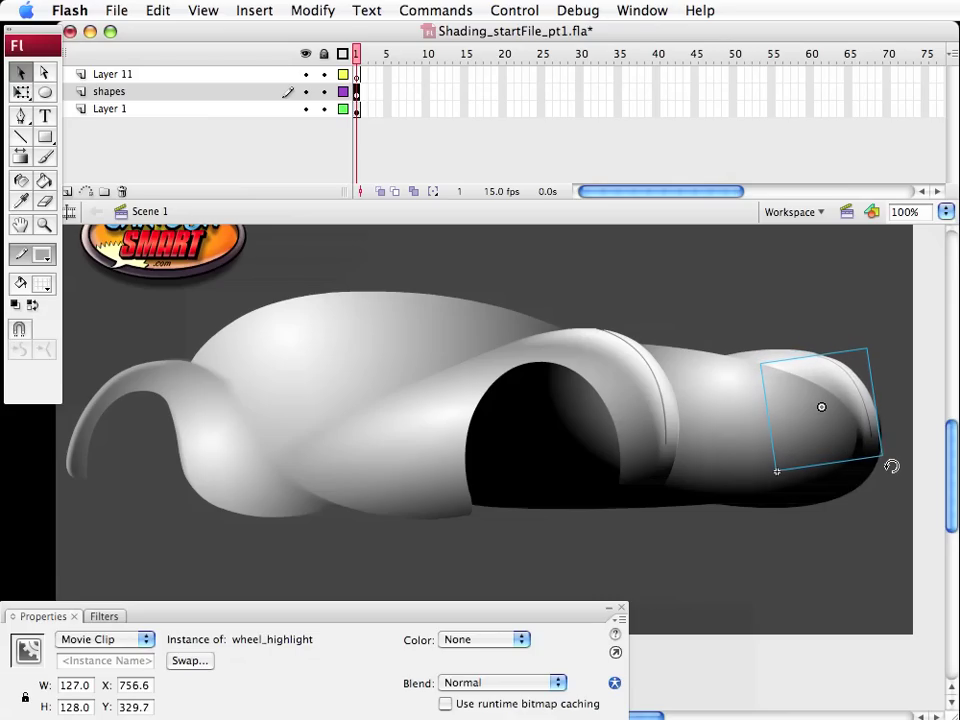
# Fine-tune the rotated highlight's position with small nudges so its edge follows the fender's outline
pyautogui.press('Right')
pyautogui.press('Right')
pyautogui.press('Down')
pyautogui.press('Left')
pyautogui.press('Up')
pyautogui.press('Down')
pyautogui.press('Down')
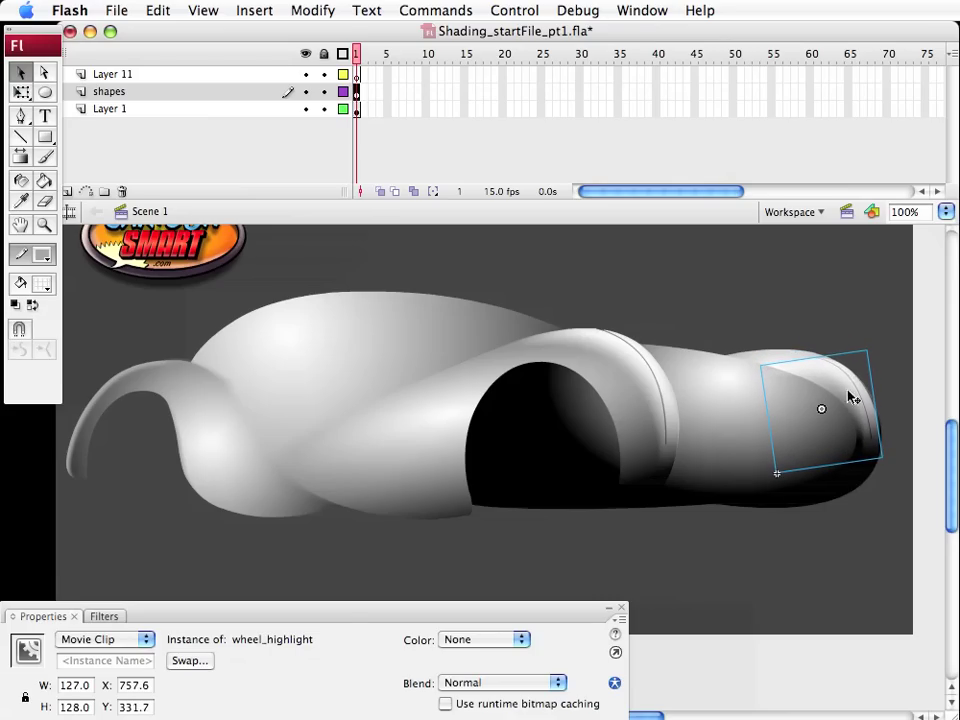
# Duplicate the symbol of the highlight copy on the far front fender, naming it "wheel_highlight 2"
pyautogui.click(313, 10)
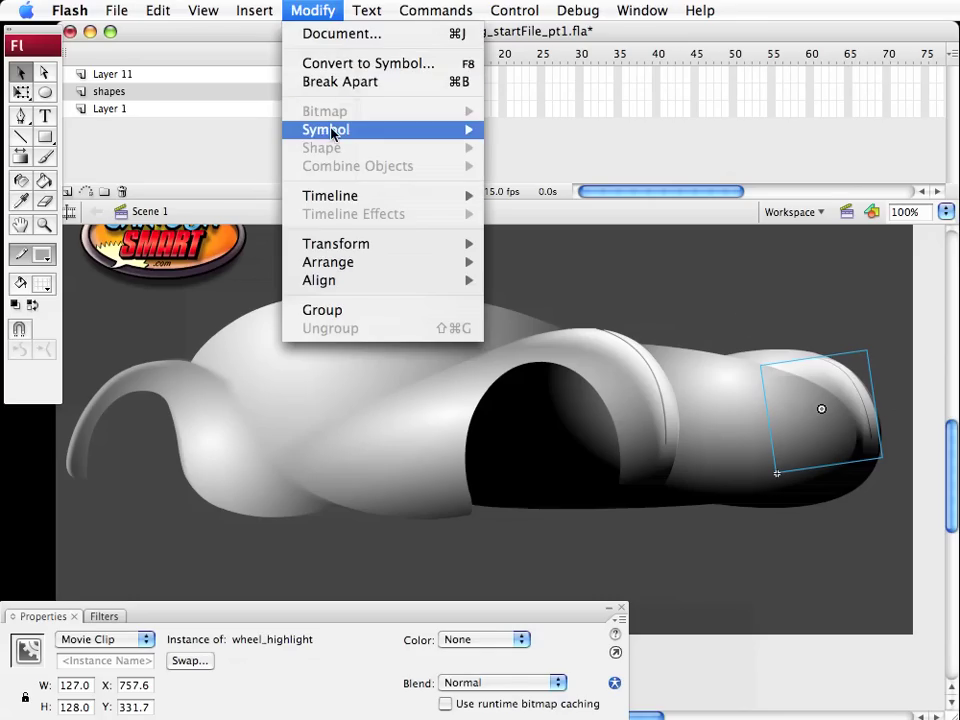
pyautogui.moveTo(330, 129)
pyautogui.click(548, 148)
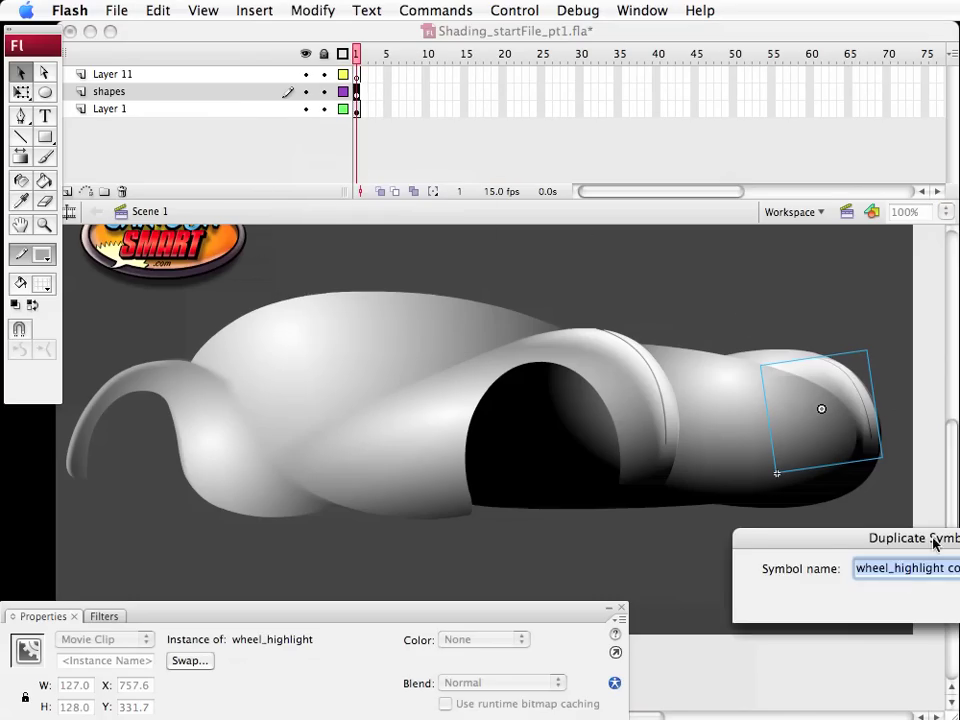
pyautogui.moveTo(934, 542); pyautogui.dragTo(773, 555)
pyautogui.doubleClick(762, 538)
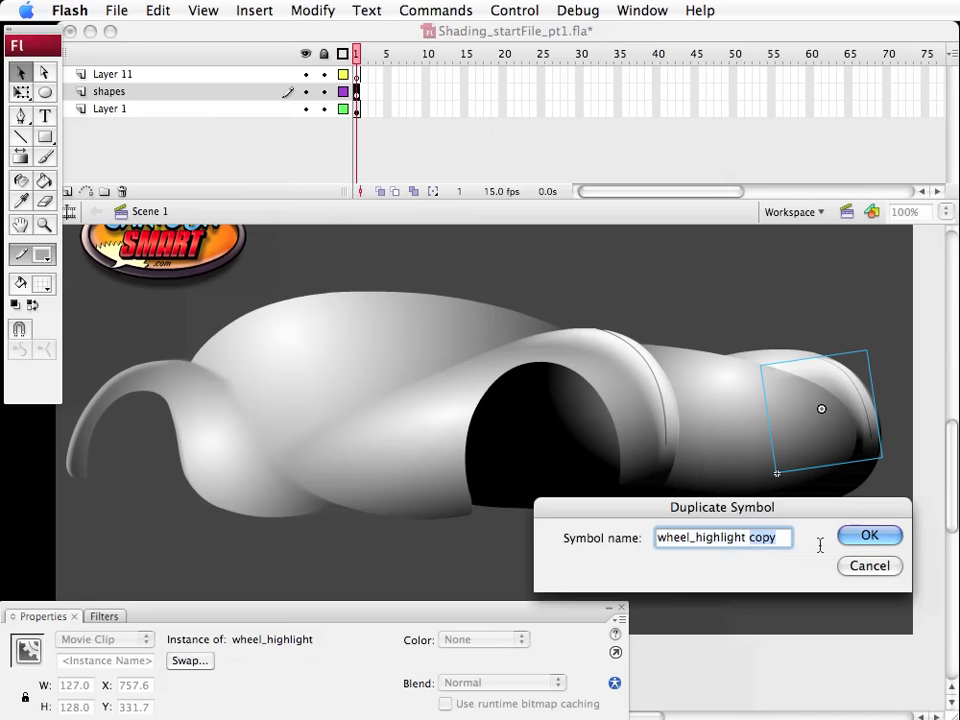
pyautogui.write('2')
pyautogui.click(872, 537)
# Open the wheel_highlight 2 symbol and delete the part of its blue mask that contains the curved seam
pyautogui.doubleClick(857, 396)
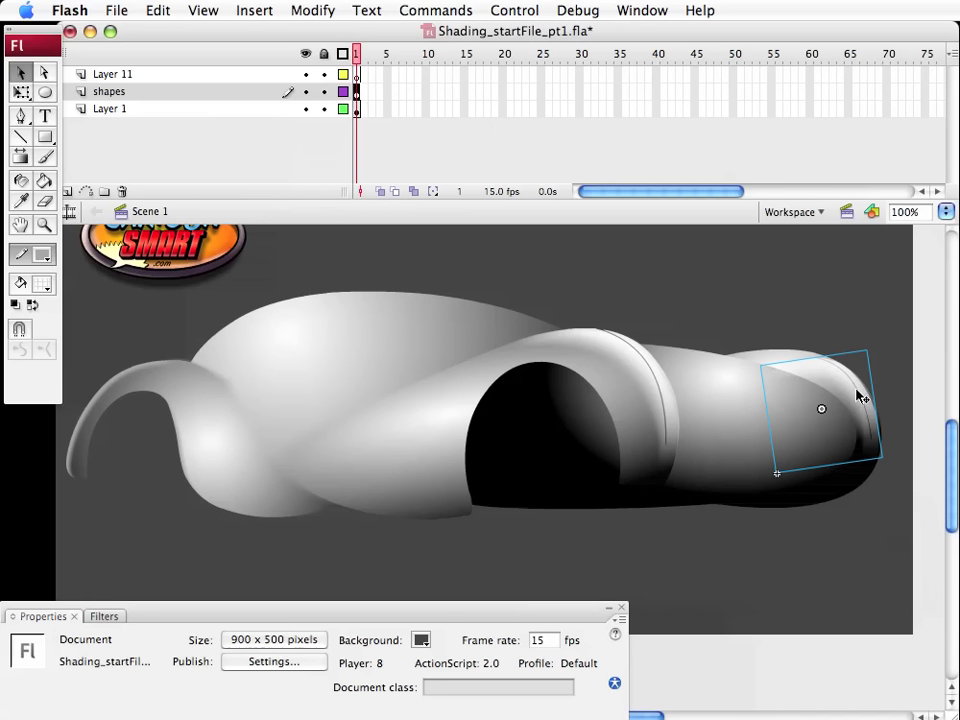
pyautogui.click(53, 227)
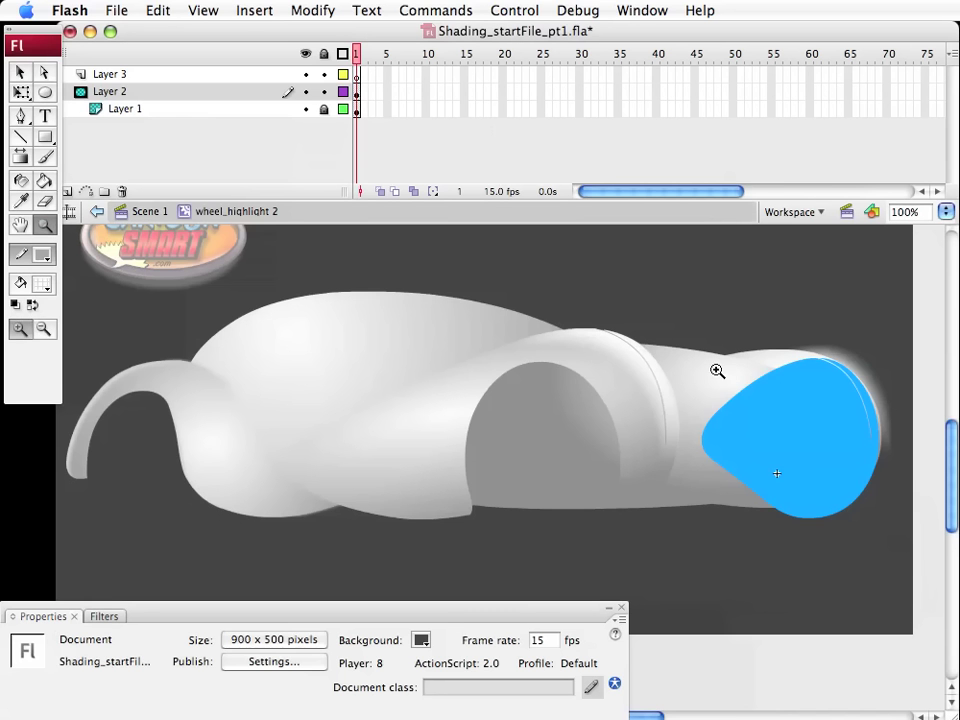
pyautogui.moveTo(709, 336); pyautogui.dragTo(912, 494)
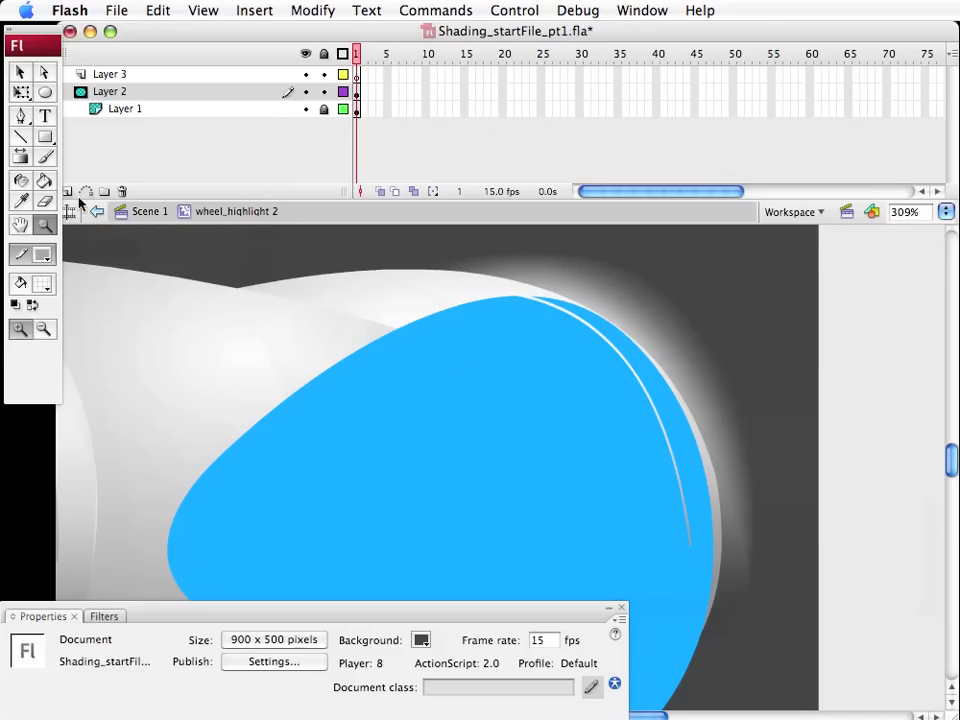
pyautogui.click(20, 72)
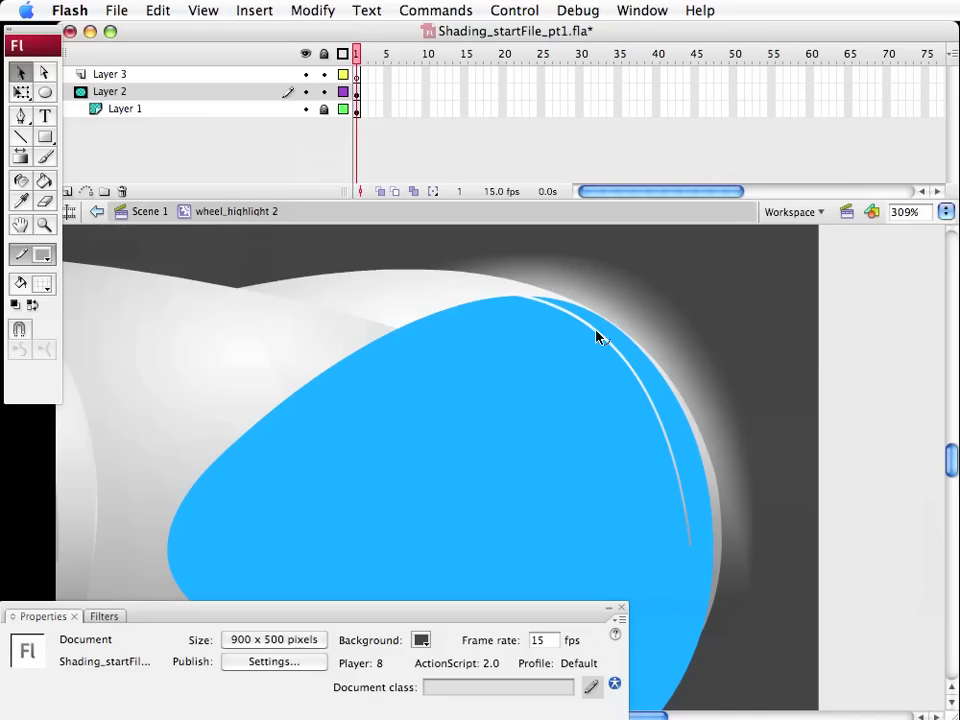
pyautogui.moveTo(810, 681); pyautogui.dragTo(497, 284)
pyautogui.press('Delete')
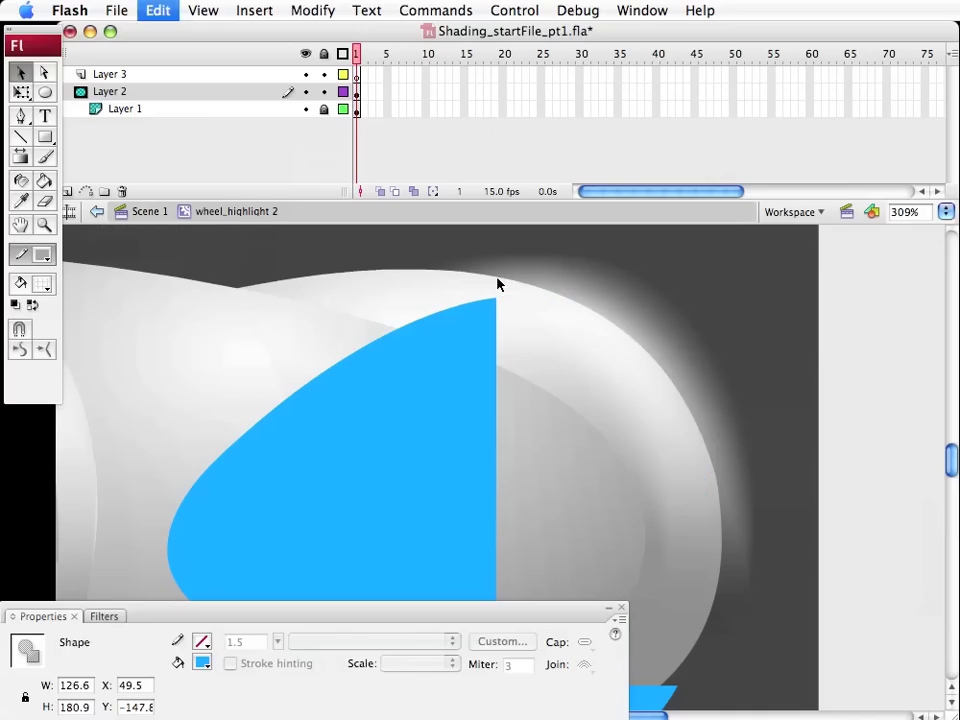
# Pull the cut mask's two corners out to the fender's outline and bend the straight edge between them along its curve
pyautogui.moveTo(497, 304)
pyautogui.mouseDown()
pyautogui.moveTo(476, 283)
pyautogui.moveTo(506, 281)
pyautogui.moveTo(505, 290)
pyautogui.mouseUp()
pyautogui.moveTo(624, 529); pyautogui.dragTo(641, 369)
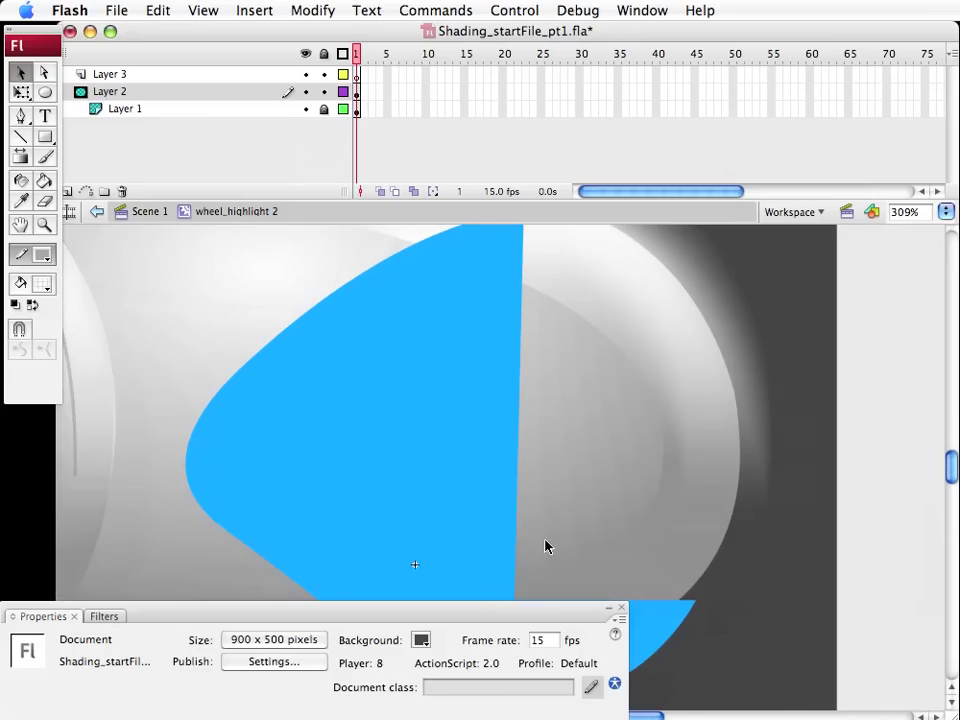
pyautogui.moveTo(531, 533); pyautogui.dragTo(748, 452)
pyautogui.scroll(3, 790, 492)
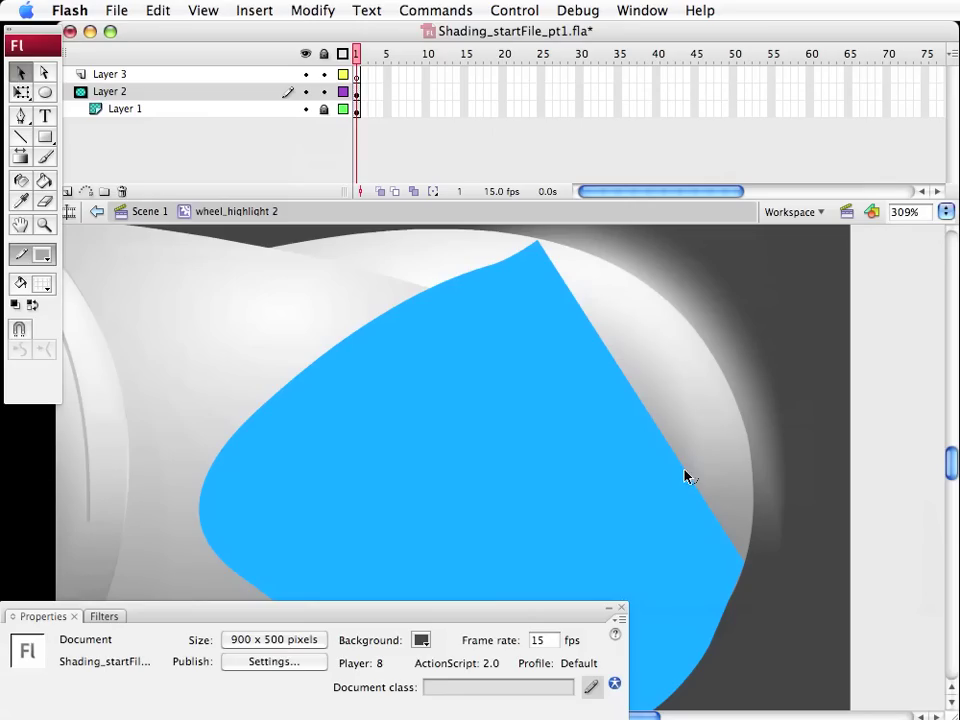
pyautogui.moveTo(686, 476); pyautogui.dragTo(780, 426)
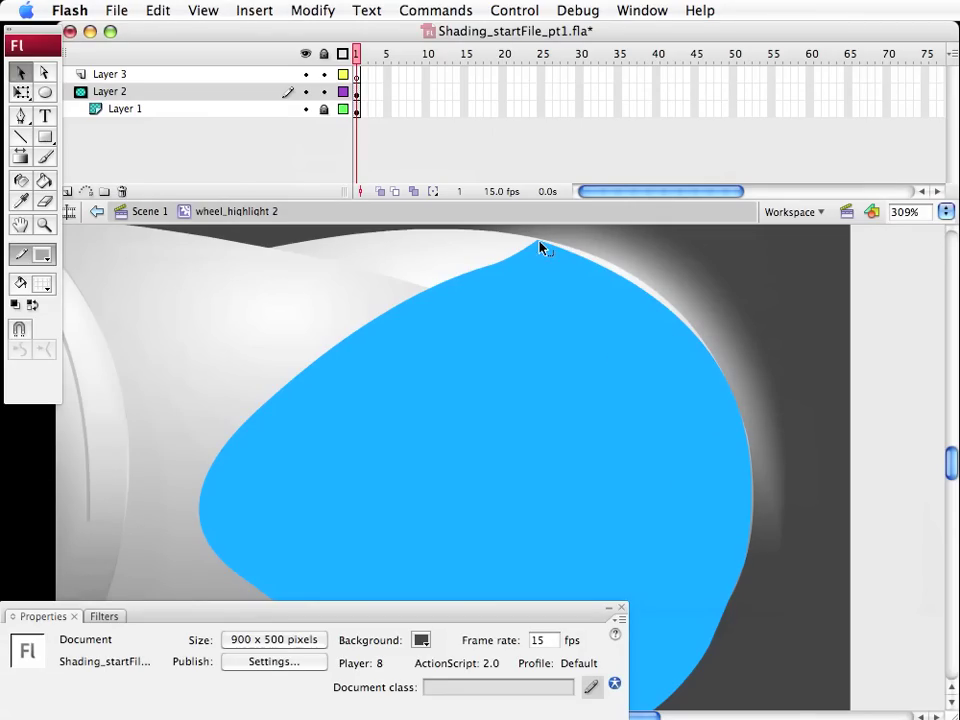
# Refine the mask's upper corner, top edge and outer edge so they follow the far front fender's outline
pyautogui.moveTo(540, 246); pyautogui.dragTo(592, 262)
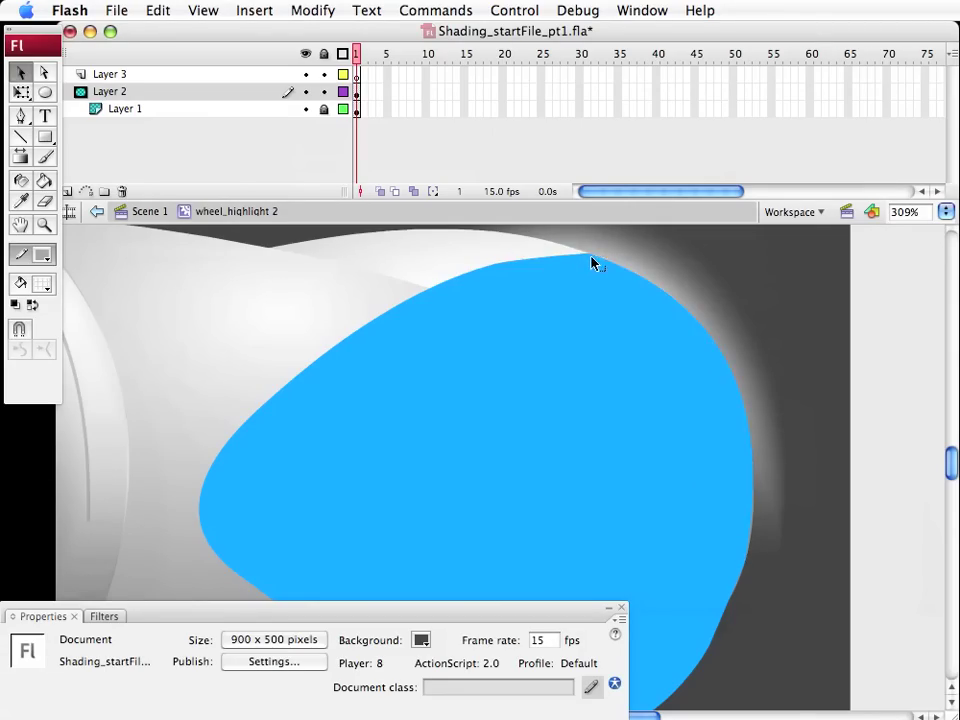
pyautogui.moveTo(679, 311); pyautogui.dragTo(731, 396)
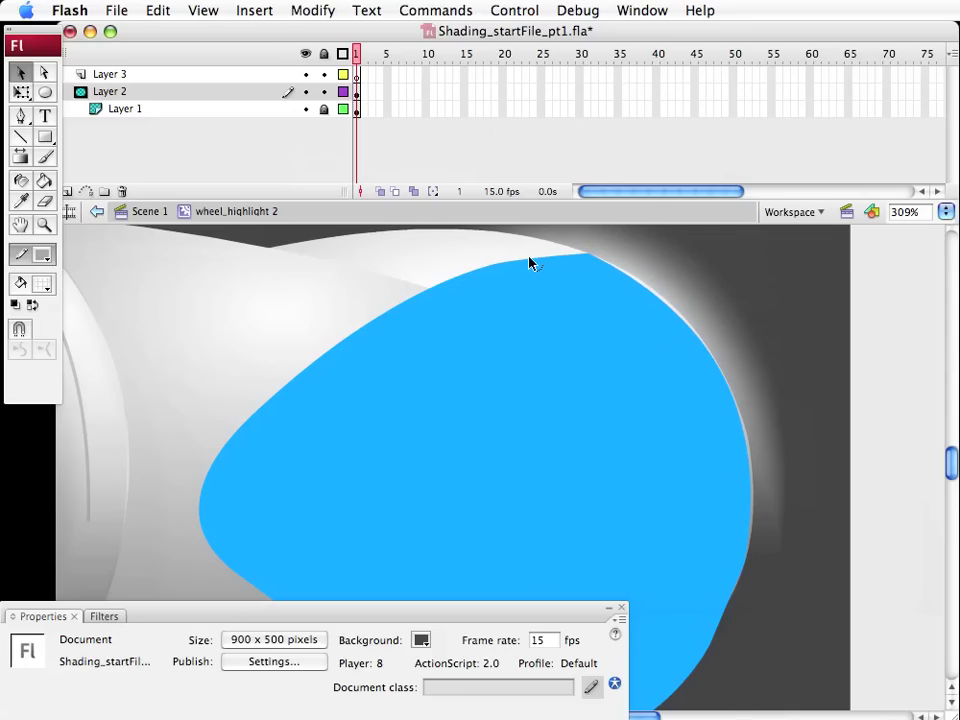
pyautogui.moveTo(531, 289); pyautogui.dragTo(529, 321)
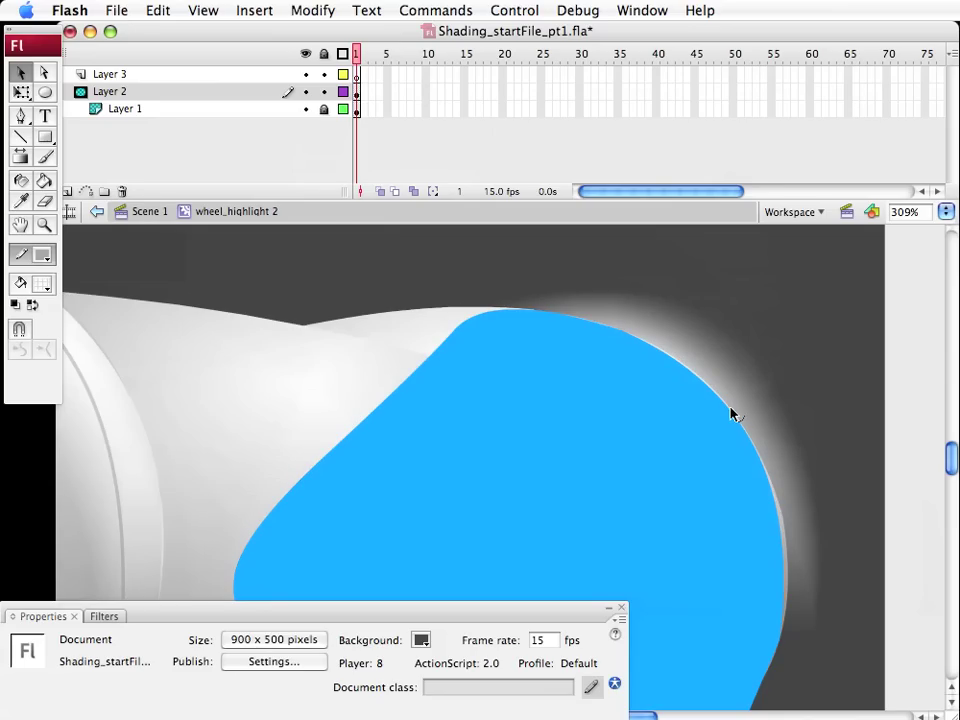
pyautogui.moveTo(790, 611); pyautogui.dragTo(788, 628)
pyautogui.scroll(-3, 788, 620)
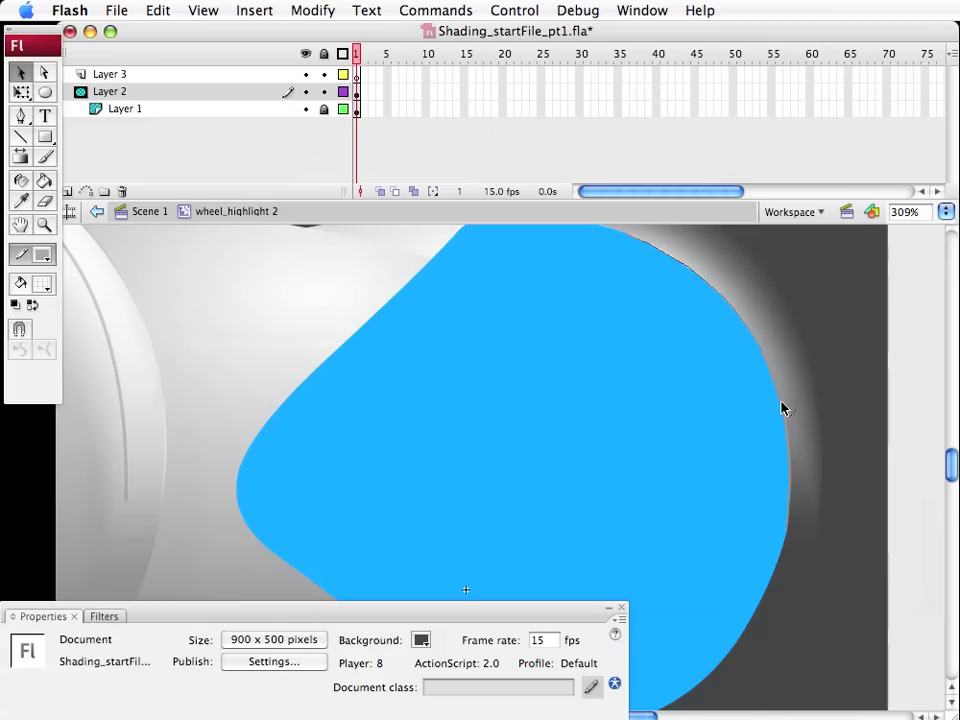
# In the main scene, shift the wheel_highlight 2 instance slightly to X 758.5, Y 332.3 and save the file
pyautogui.click(150, 214)
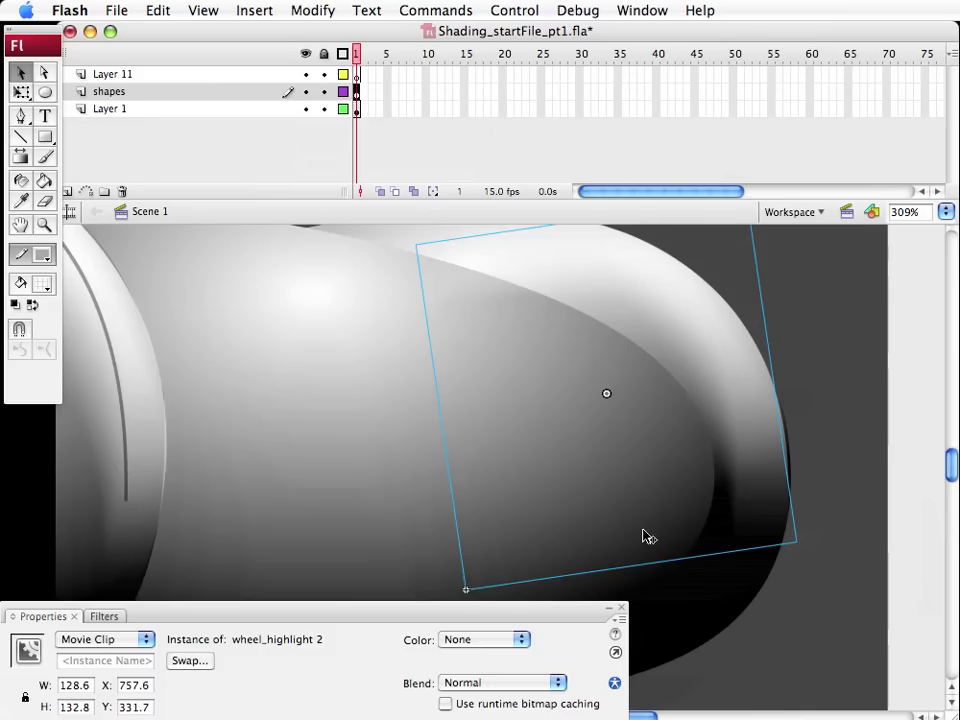
pyautogui.click(838, 480)
pyautogui.click(785, 465)
pyautogui.click(785, 465)
pyautogui.click(804, 514)
pyautogui.press('super+2')
pyautogui.press('super+1')
pyautogui.press('super+s')
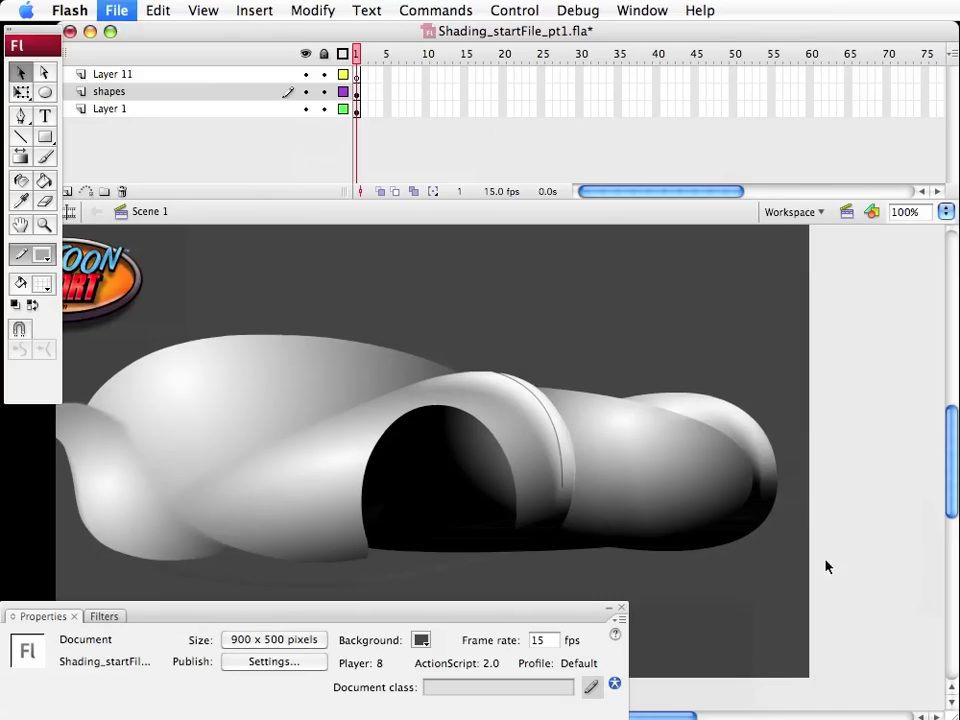
# Reopen wheel_highlight 2, lock its mask Layer 2 and show it as outlines, and unlock the masked Layer 1
pyautogui.moveTo(662, 538); pyautogui.dragTo(686, 544)
pyautogui.click(803, 447)
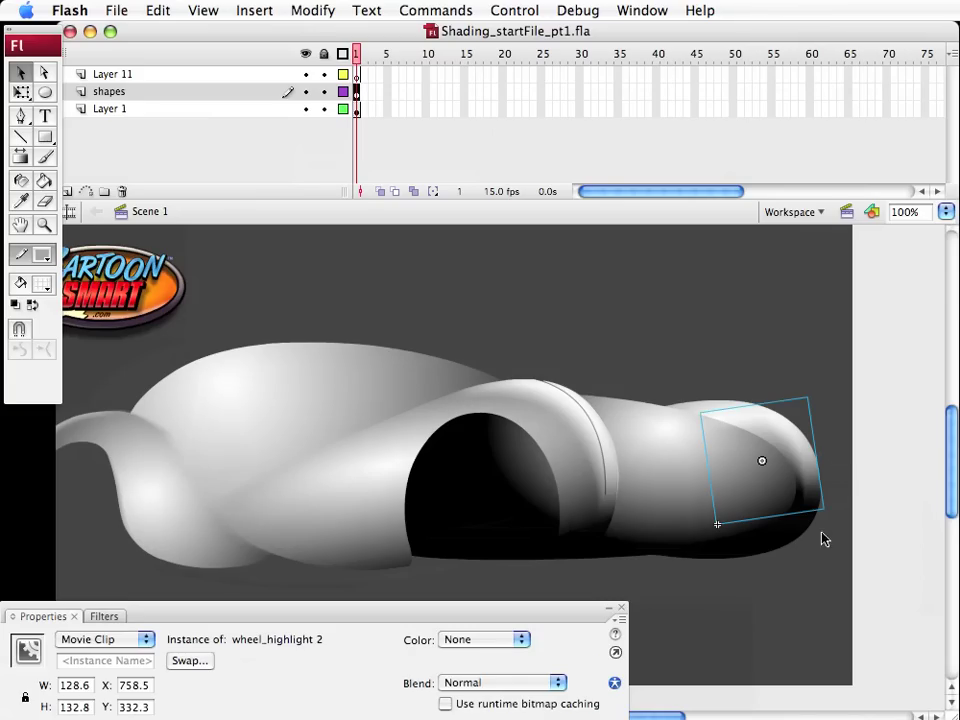
pyautogui.doubleClick(805, 456)
pyautogui.click(250, 91)
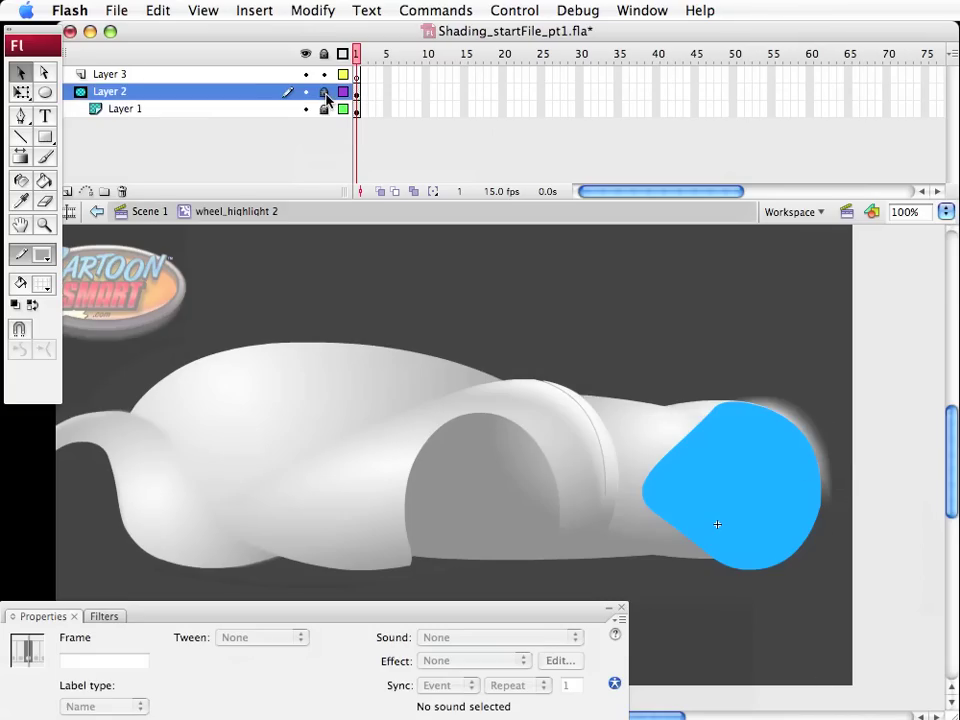
pyautogui.click(323, 91)
pyautogui.click(325, 109)
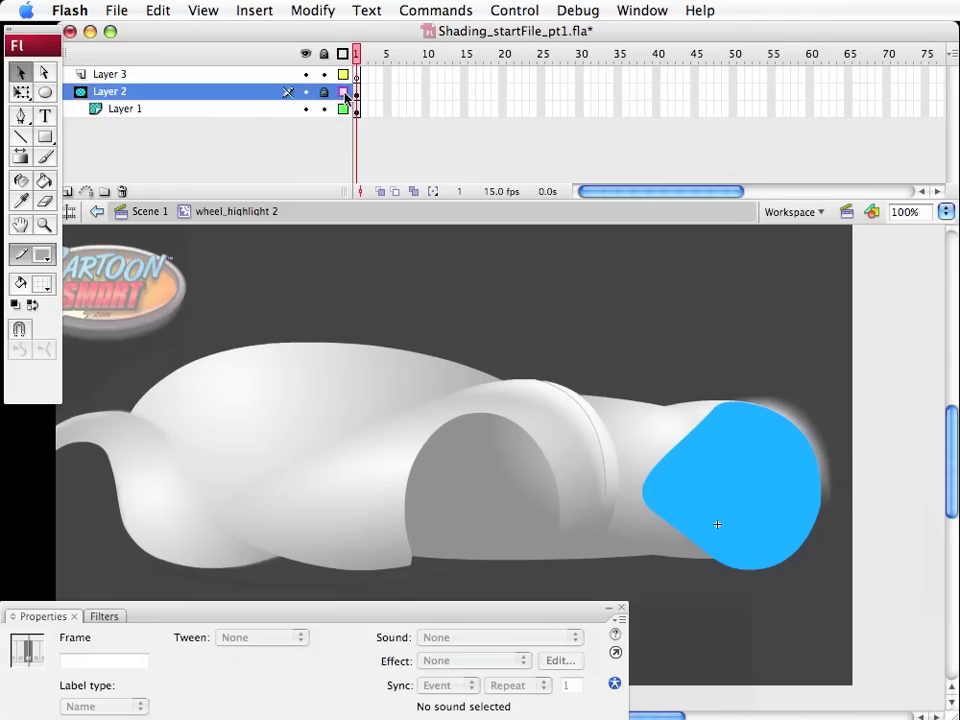
pyautogui.click(344, 92)
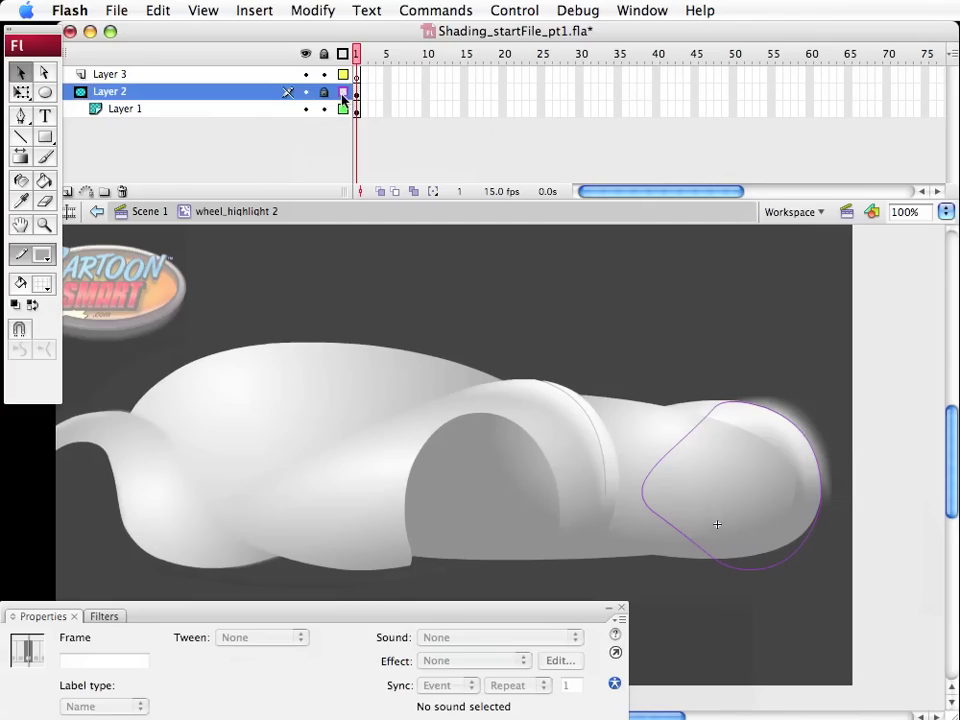
# Set the horizontal blur of the front_wheel_base_highlight instance to 10
pyautogui.click(848, 489)
pyautogui.click(797, 435)
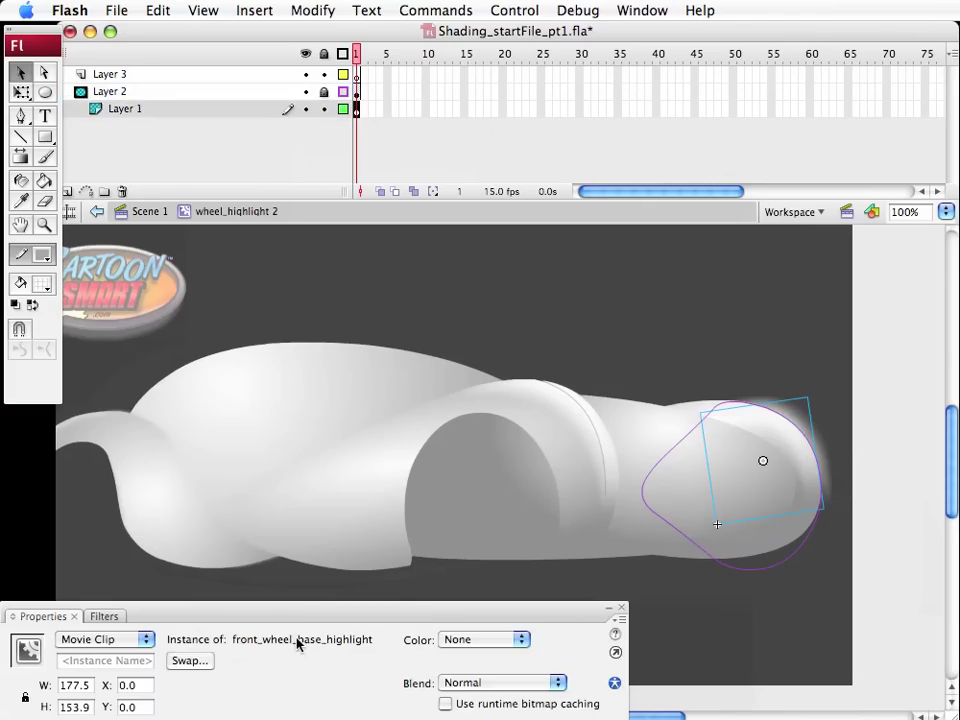
pyautogui.click(110, 617)
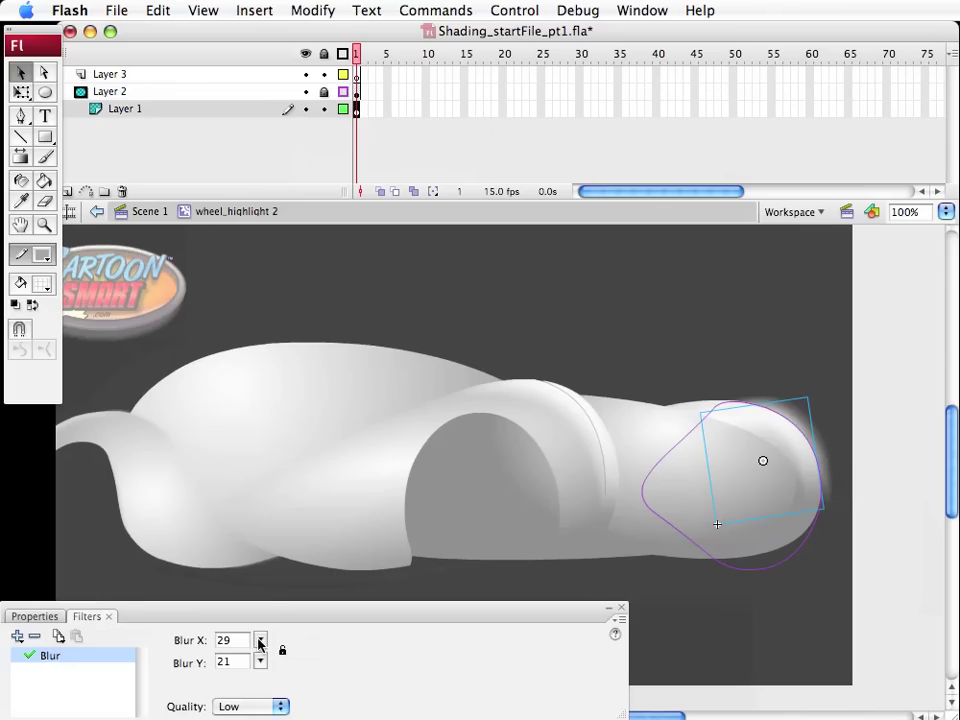
pyautogui.moveTo(260, 641); pyautogui.dragTo(257, 662)
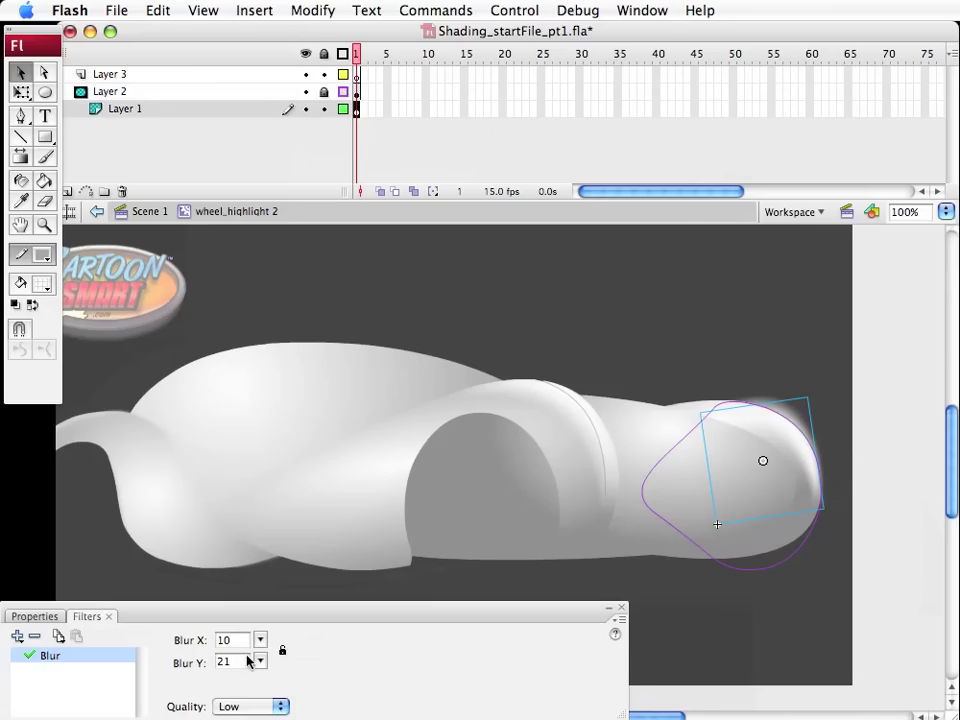
# Return to the main scene, deselect the highlight, and save the file
pyautogui.doubleClick(287, 300)
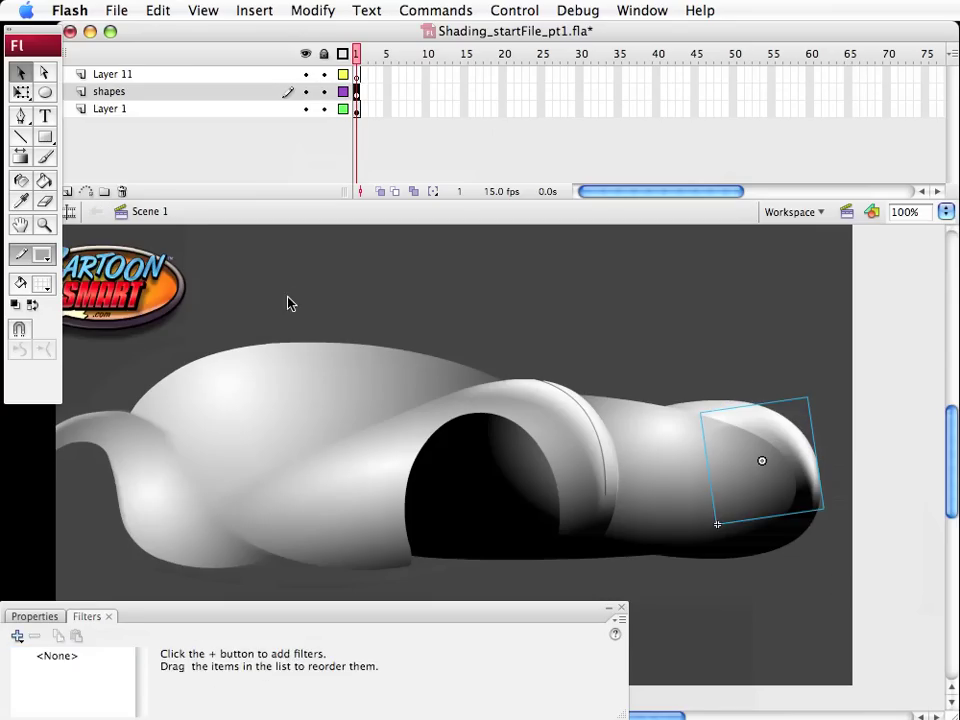
pyautogui.click(849, 512)
pyautogui.scroll(2, 769, 411)
pyautogui.hscroll(-3, 769, 411)
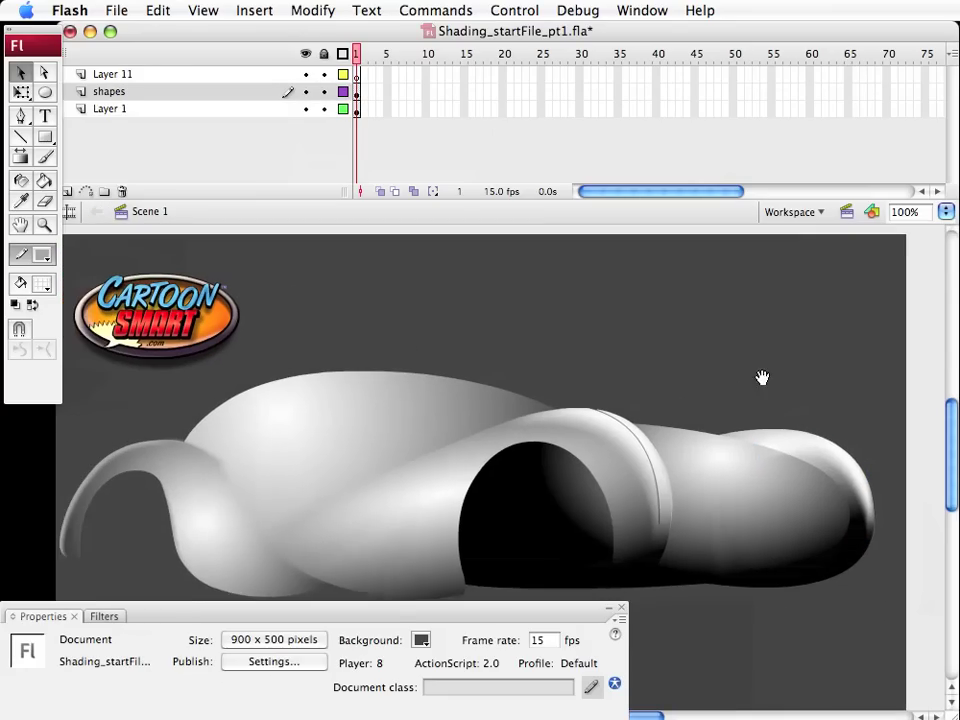
pyautogui.scroll(-2, 762, 377)
pyautogui.press('super+s')
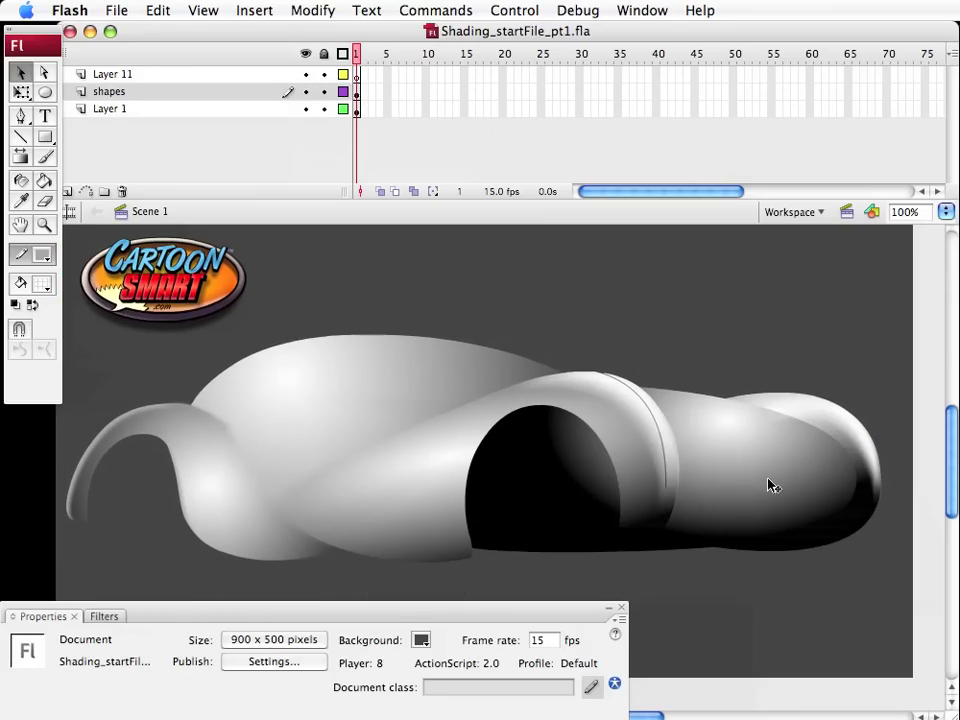
# Copy the hood part and paste it in place on Layer 11
pyautogui.click(772, 482)
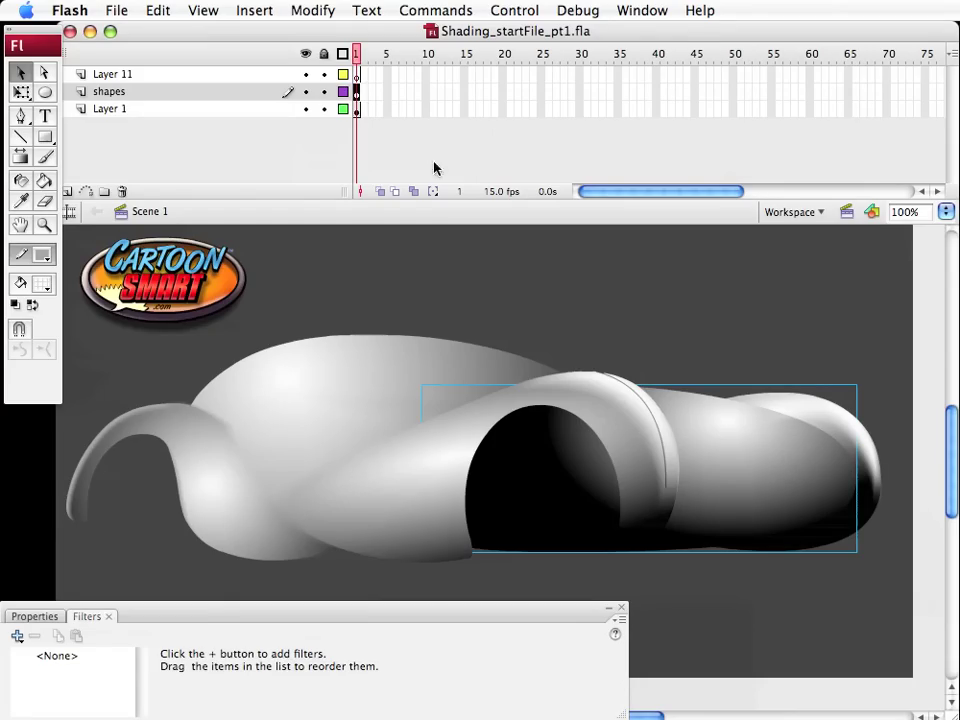
pyautogui.click(357, 76)
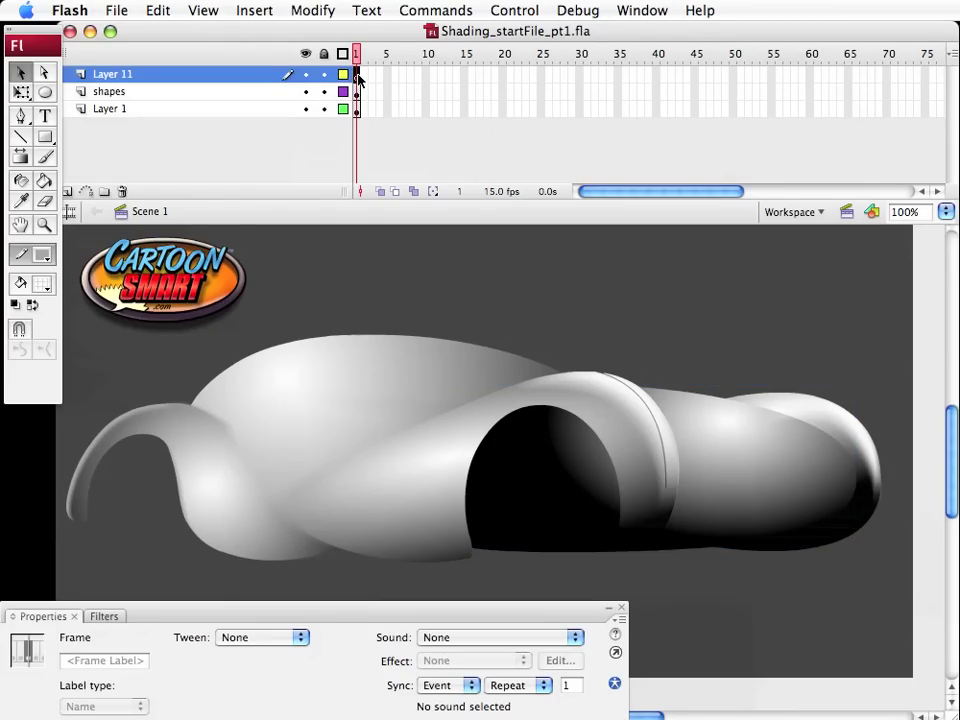
pyautogui.press('super+shift+v')
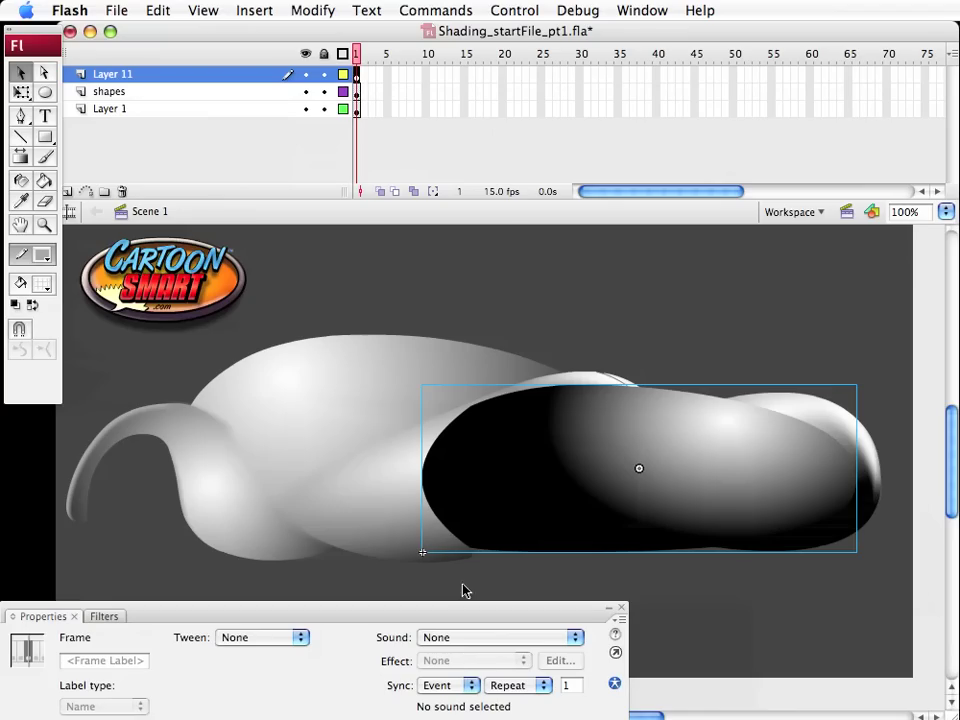
# Duplicate the pasted hood's symbol under a Hood name ending in "blur" and open the duplicate for editing
pyautogui.click(432, 10)
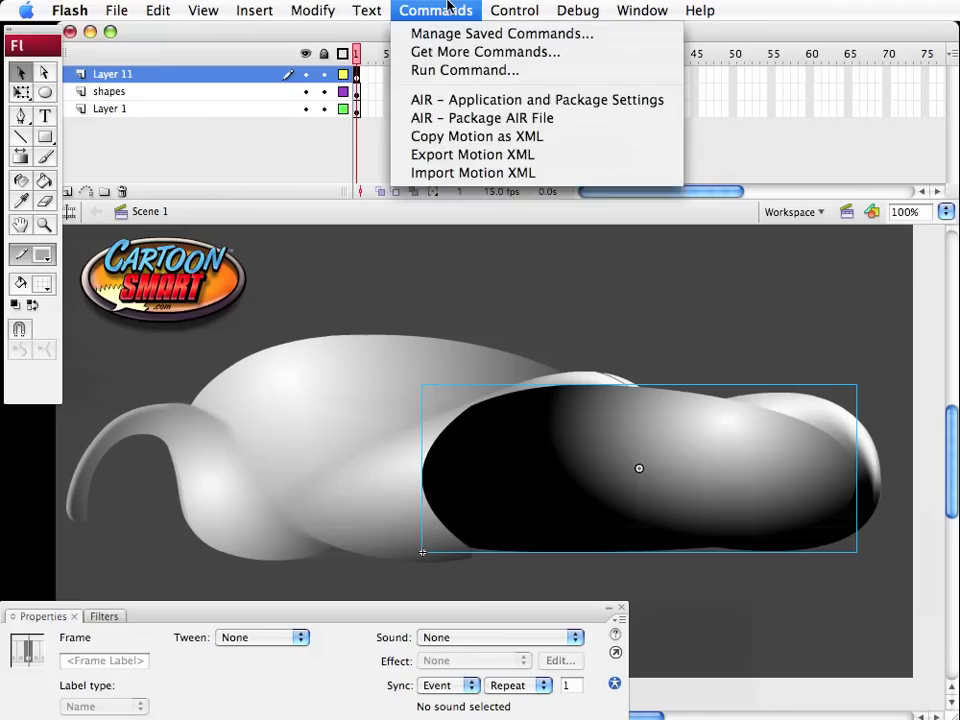
pyautogui.moveTo(312, 10)
pyautogui.moveTo(455, 133)
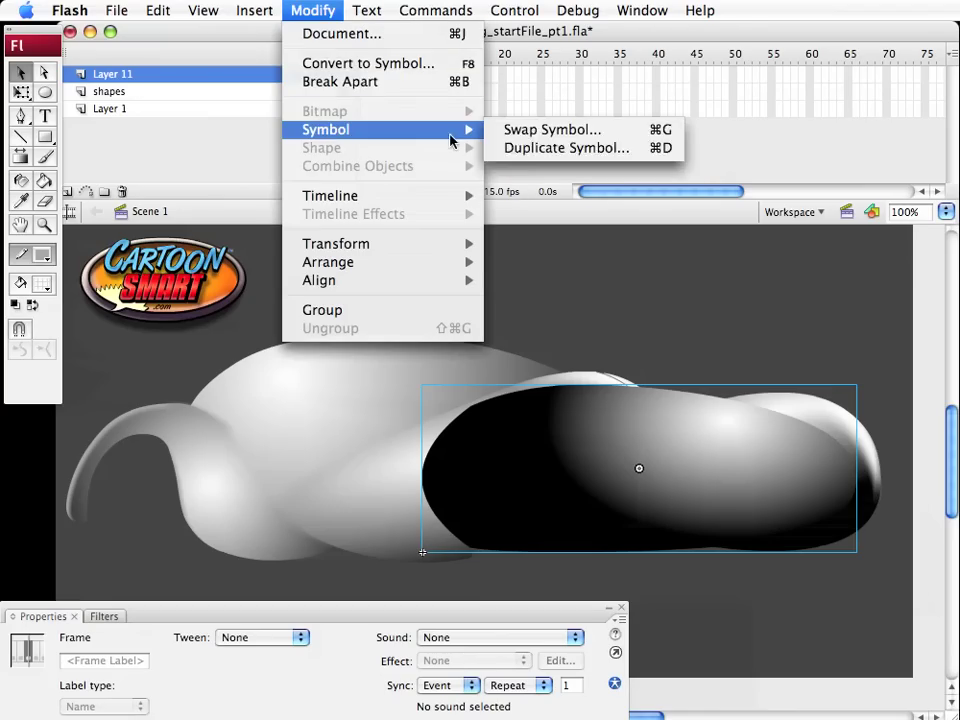
pyautogui.click(525, 148)
pyautogui.moveTo(830, 540); pyautogui.dragTo(751, 540)
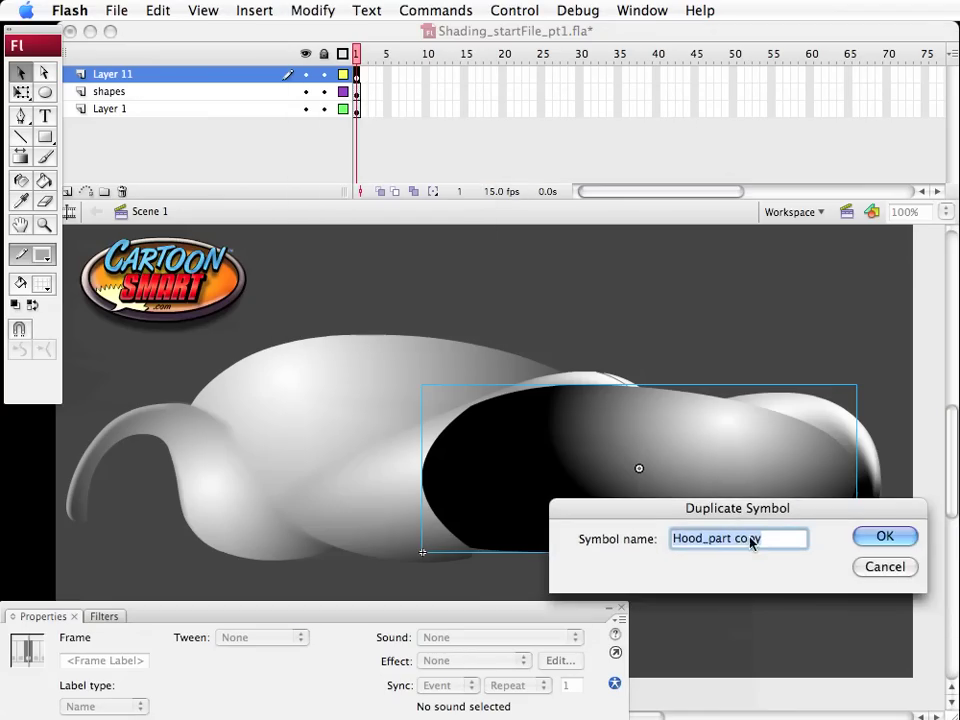
pyautogui.click(733, 540)
pyautogui.press('BackSpace')
pyautogui.press('BackSpace')
pyautogui.press('BackSpace')
pyautogui.press('BackSpace')
pyautogui.press('BackSpace')
pyautogui.press('BackSpace')
pyautogui.press('BackSpace')
pyautogui.press('BackSpace')
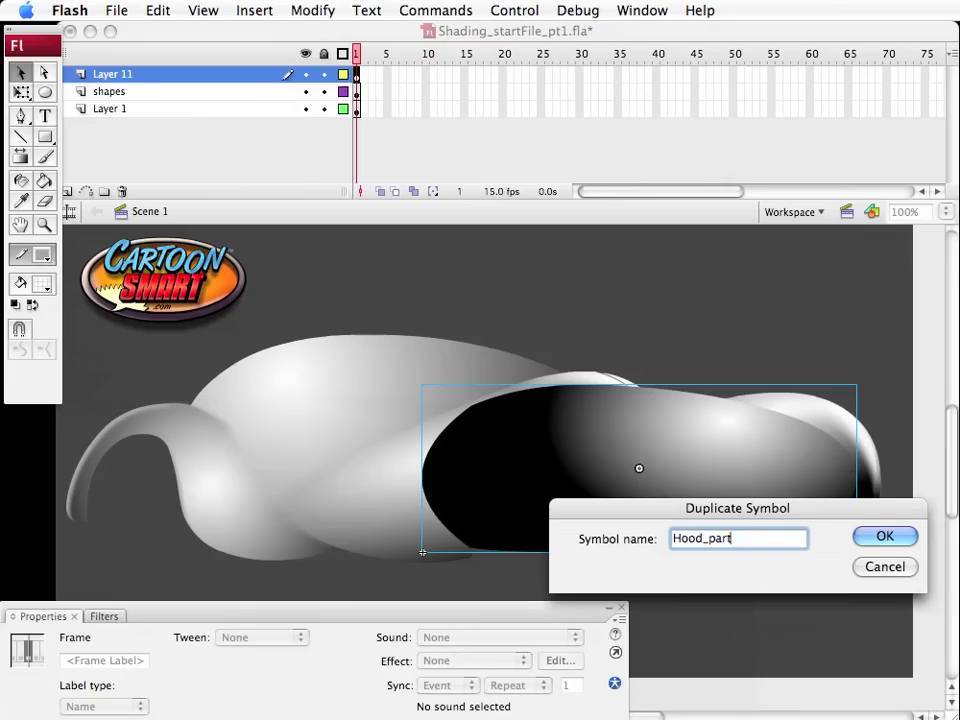
pyautogui.press('BackSpace')
pyautogui.write('blur')
pyautogui.press('Return')
pyautogui.doubleClick(656, 438)
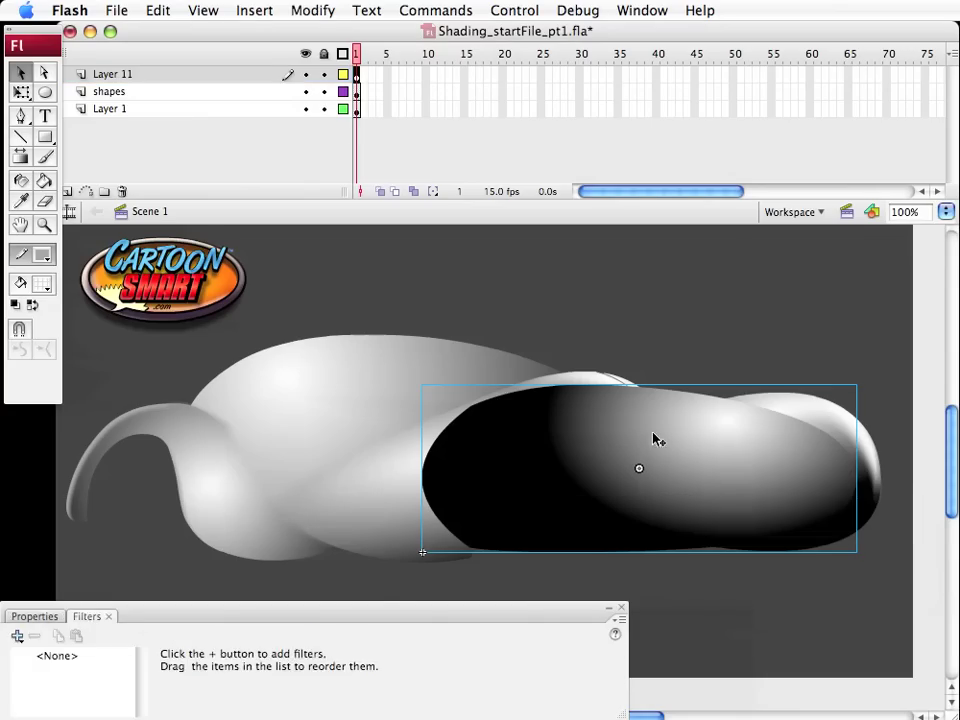
# Cut away the rear and lower parts of the Hood_blur shape, curve its inner edge around the hood's front end, and return to Scene 1
pyautogui.moveTo(381, 336); pyautogui.dragTo(719, 583)
pyautogui.press('Delete')
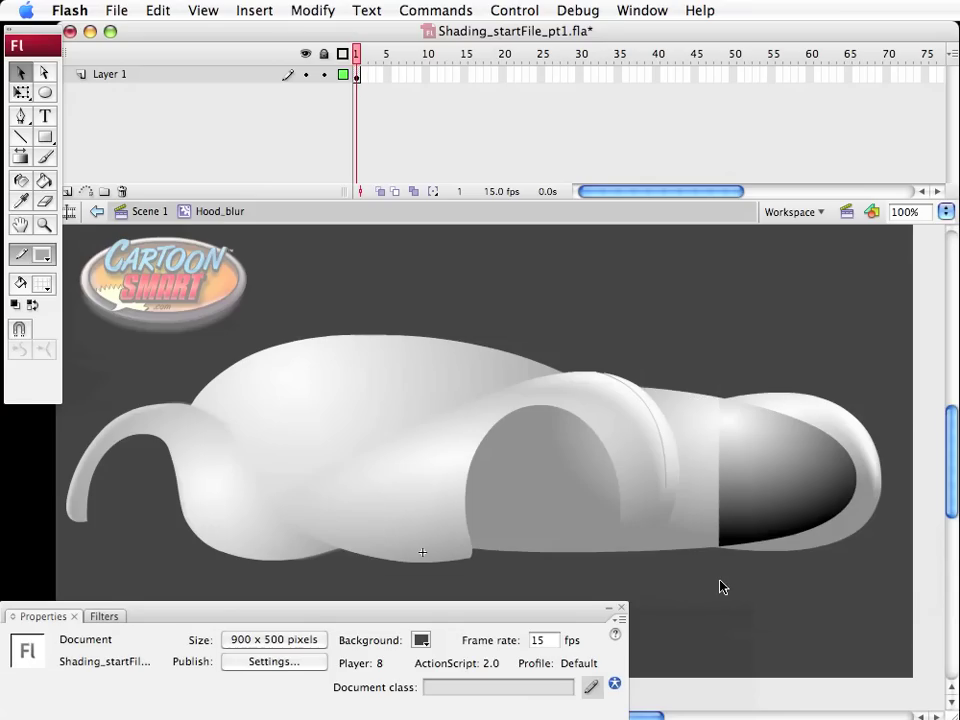
pyautogui.moveTo(667, 574); pyautogui.dragTo(885, 498)
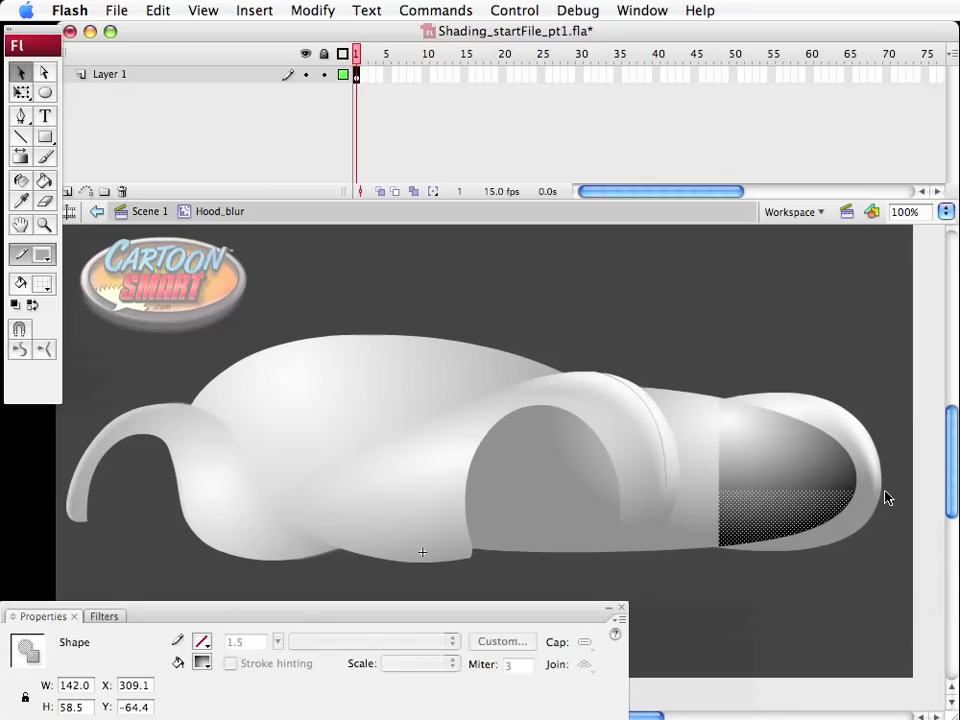
pyautogui.press('Delete')
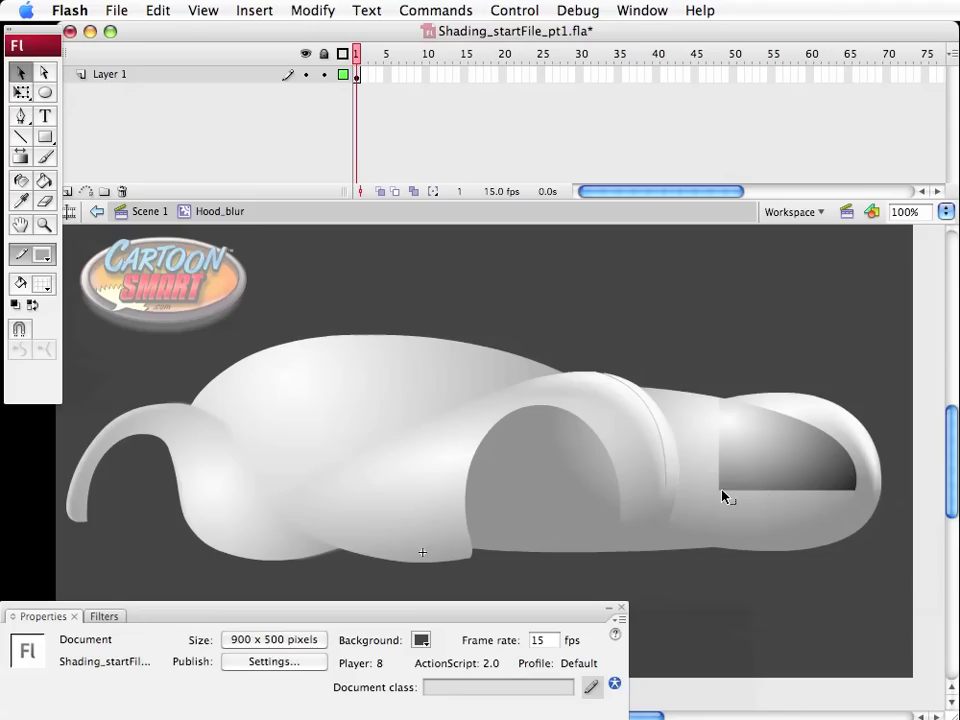
pyautogui.moveTo(725, 491); pyautogui.dragTo(810, 454)
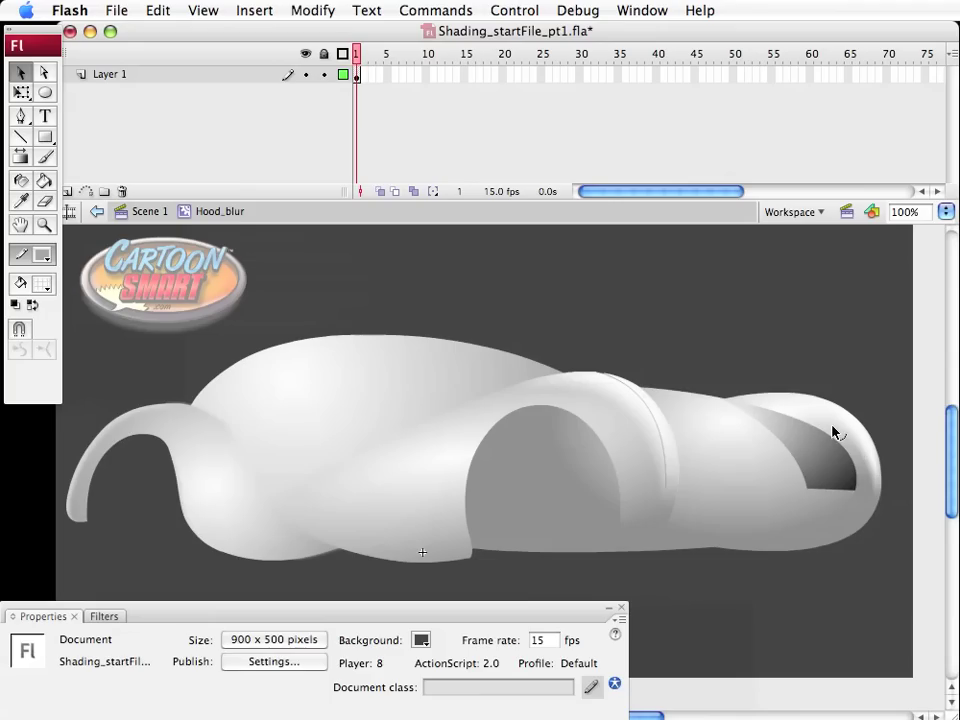
pyautogui.click(145, 211)
pyautogui.click(783, 364)
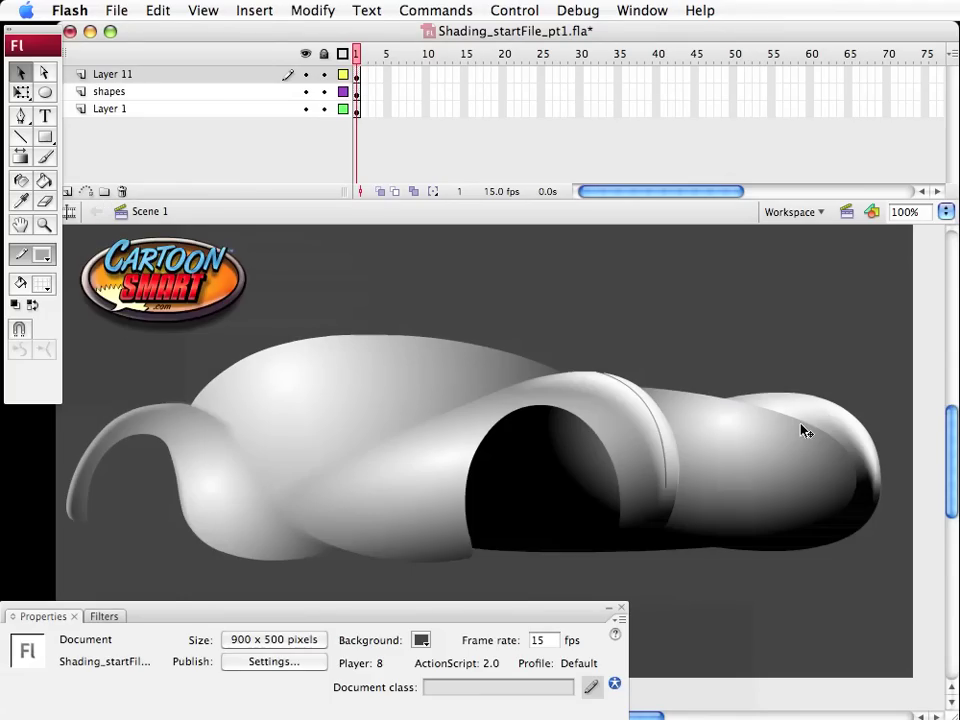
# Add a Blur filter to the Hood_blur instance with Blur X 13 and Blur Y 19
pyautogui.click(795, 422)
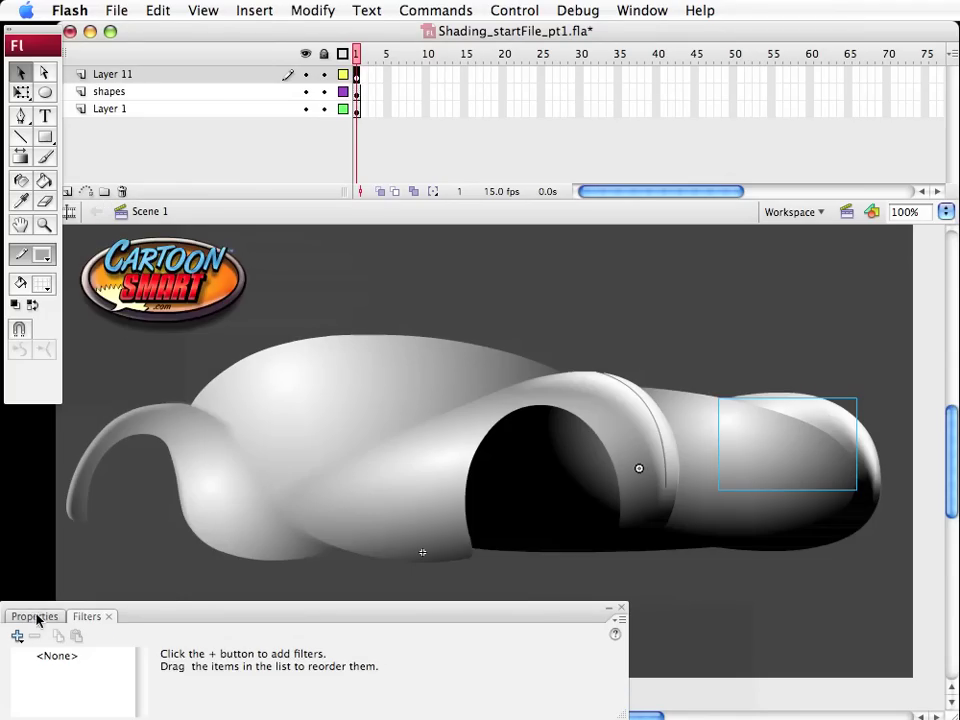
pyautogui.click(17, 636)
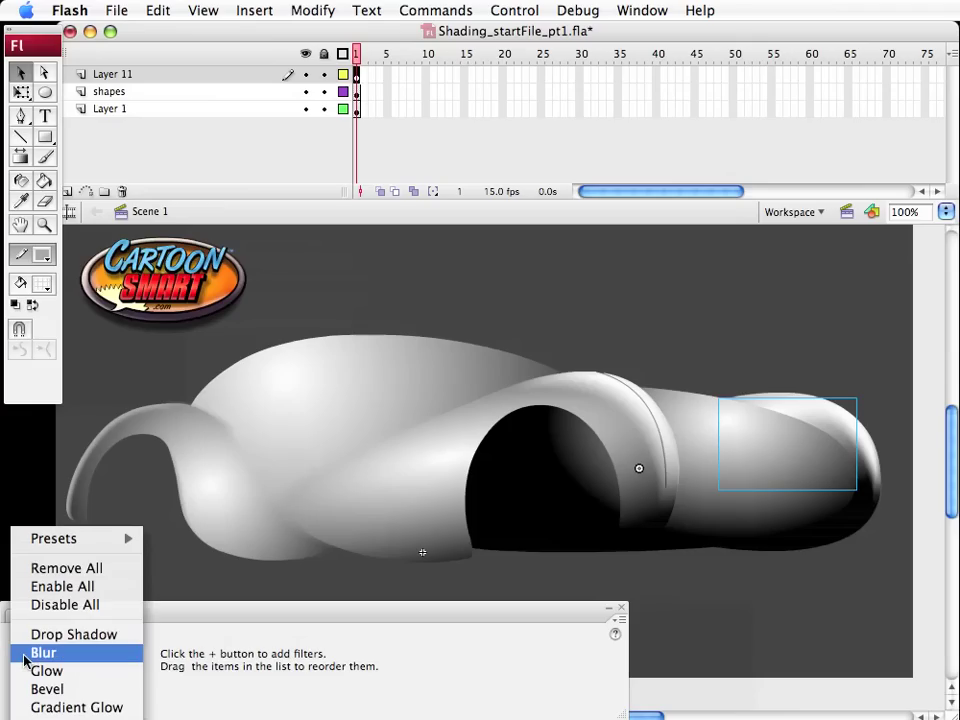
pyautogui.click(26, 658)
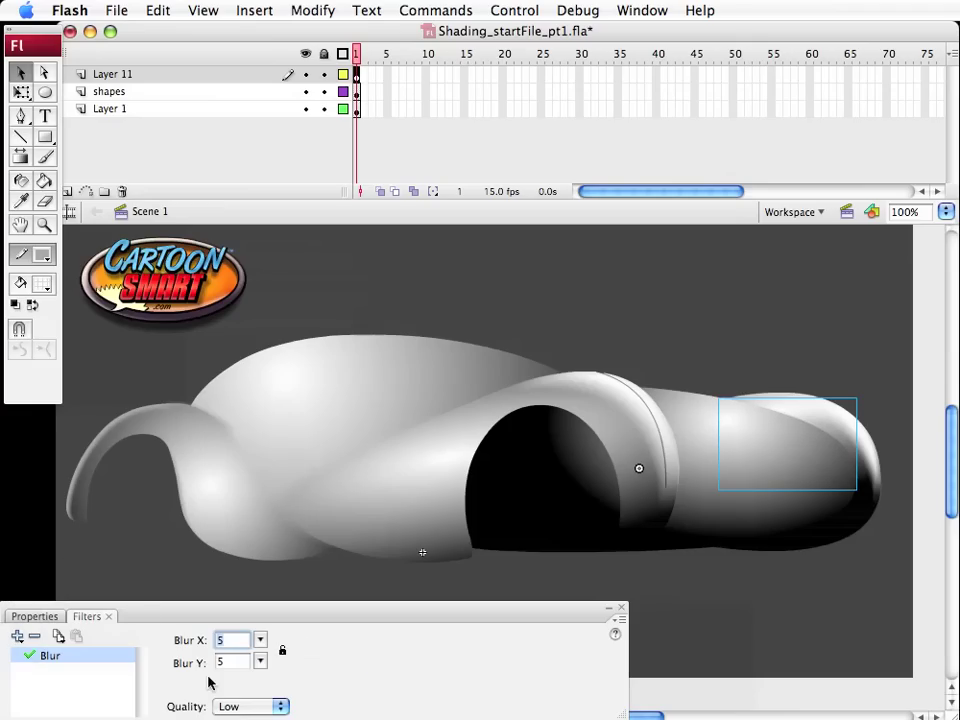
pyautogui.moveTo(260, 643)
pyautogui.mouseDown()
pyautogui.moveTo(259, 634)
pyautogui.moveTo(262, 652)
pyautogui.moveTo(266, 645)
pyautogui.mouseUp()
pyautogui.click(261, 641)
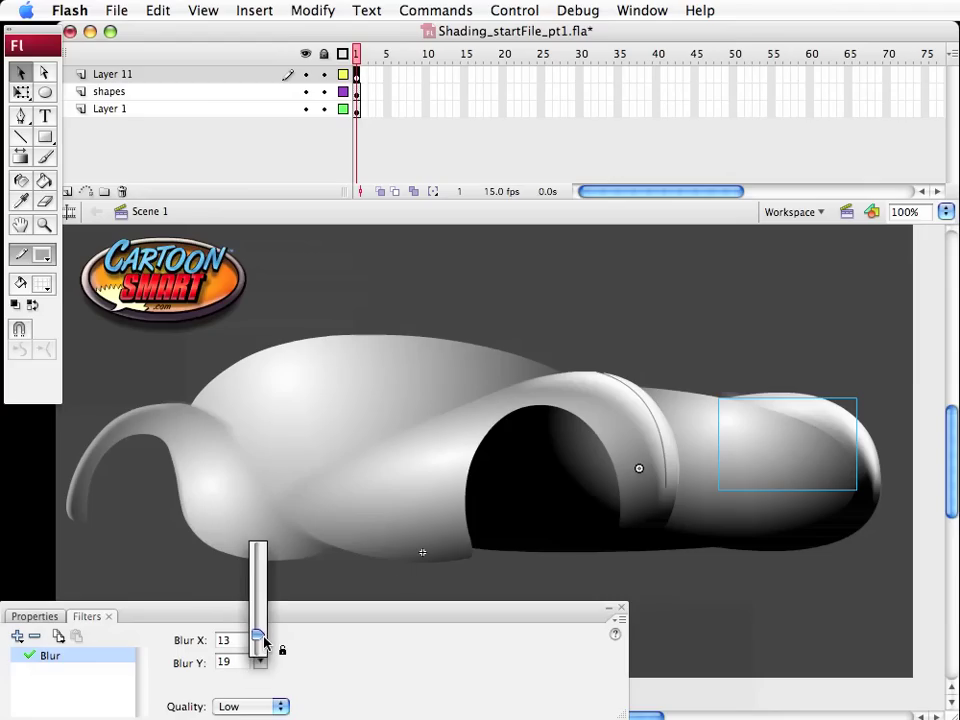
# Inside Hood_blur, bow the upper edge outward, trim off the narrow rear tip and smooth the remaining outline, and return to Scene 1 at 100% view
pyautogui.doubleClick(810, 446)
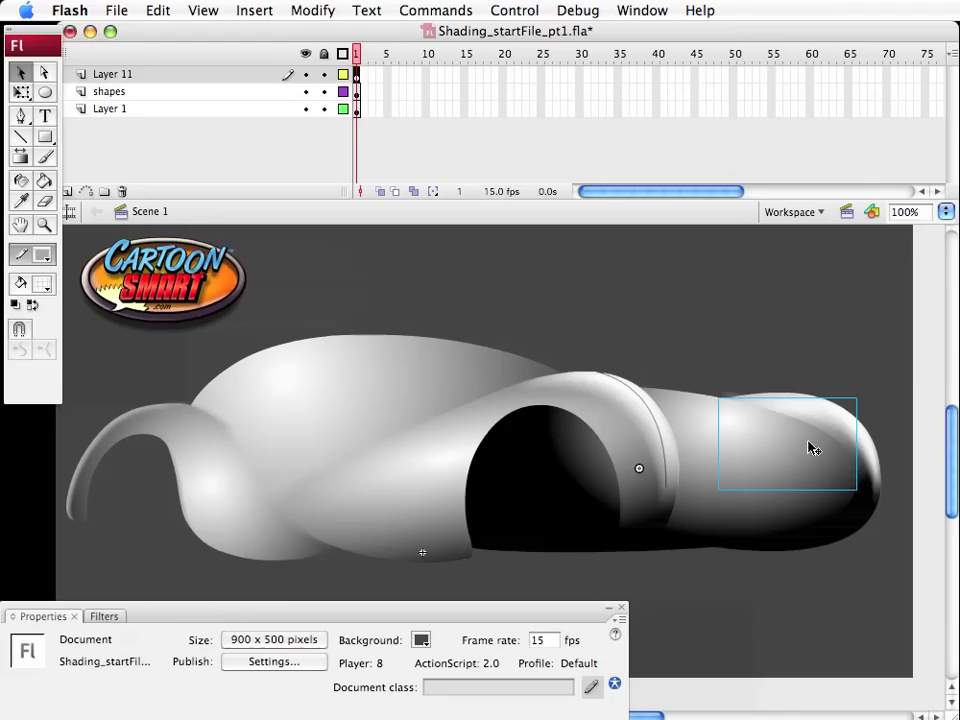
pyautogui.press('z')
pyautogui.moveTo(643, 336); pyautogui.dragTo(926, 549)
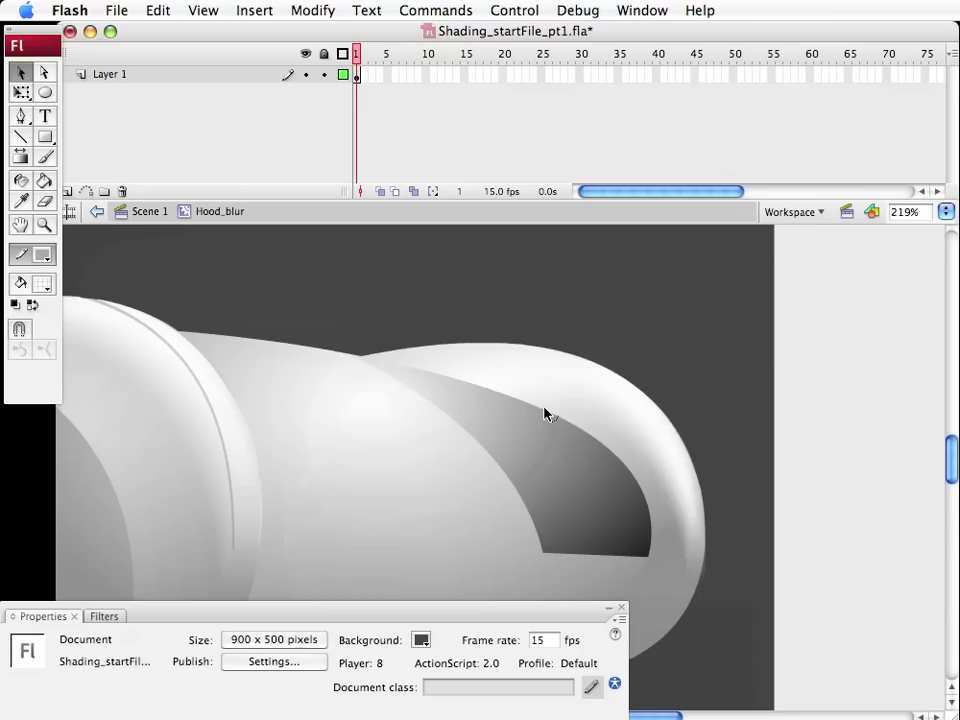
pyautogui.moveTo(545, 416); pyautogui.dragTo(538, 400)
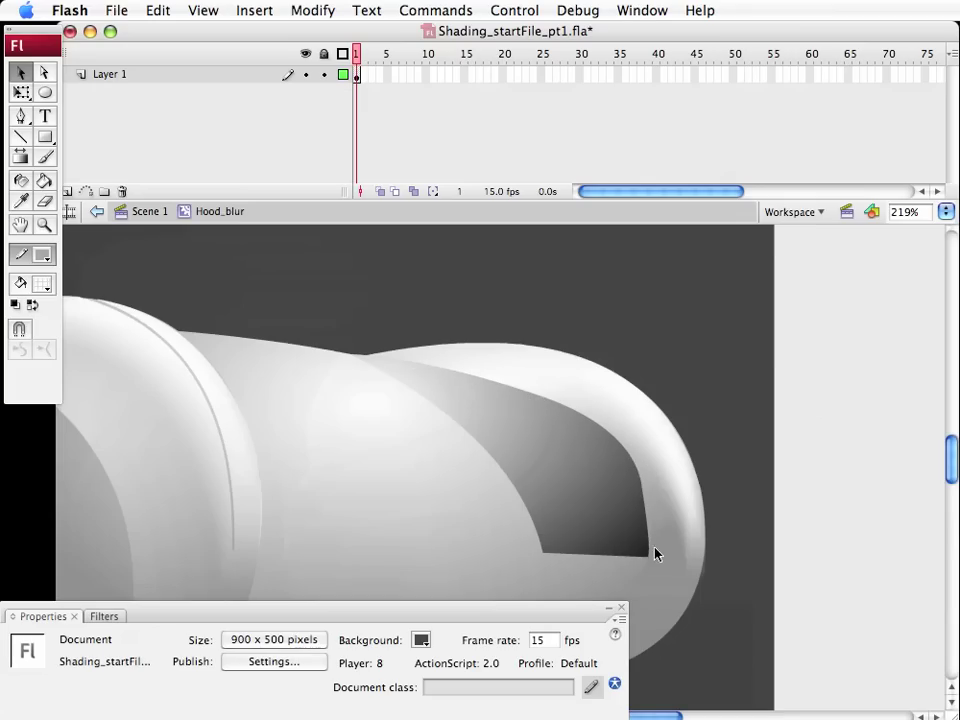
pyautogui.moveTo(295, 309); pyautogui.dragTo(411, 454)
pyautogui.press('Delete')
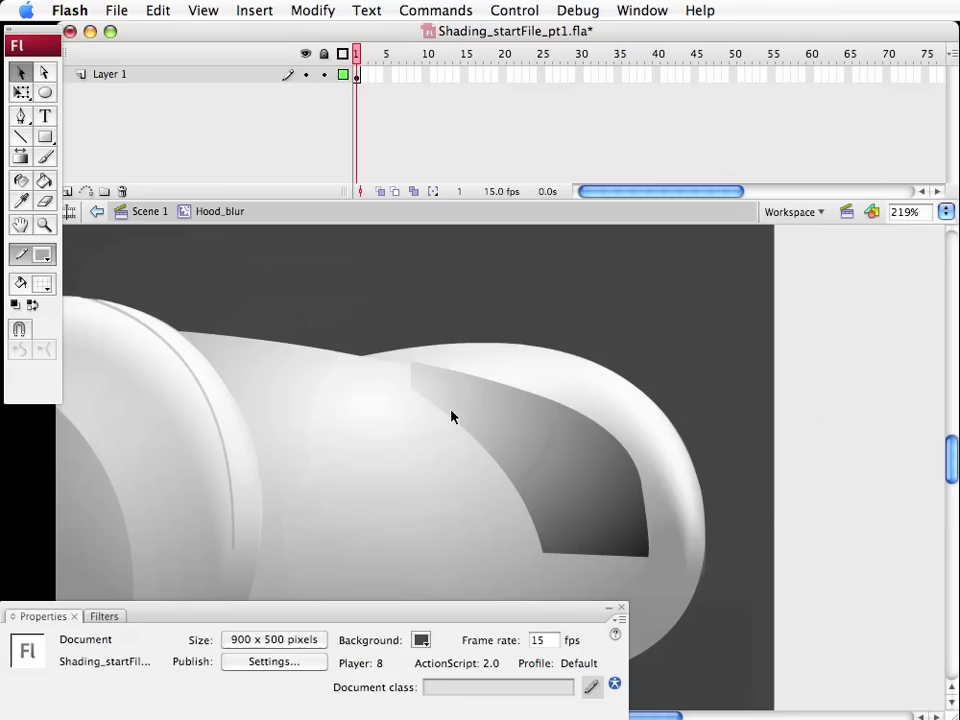
pyautogui.moveTo(522, 393); pyautogui.dragTo(493, 387)
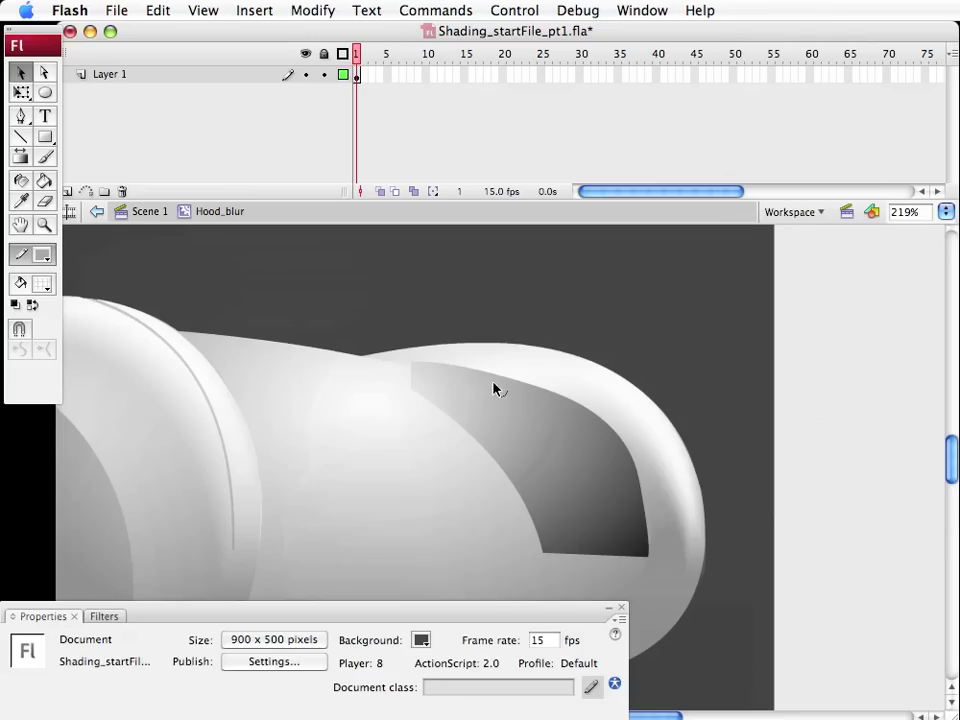
pyautogui.moveTo(416, 367); pyautogui.dragTo(398, 368)
pyautogui.click(143, 213)
pyautogui.click(722, 400)
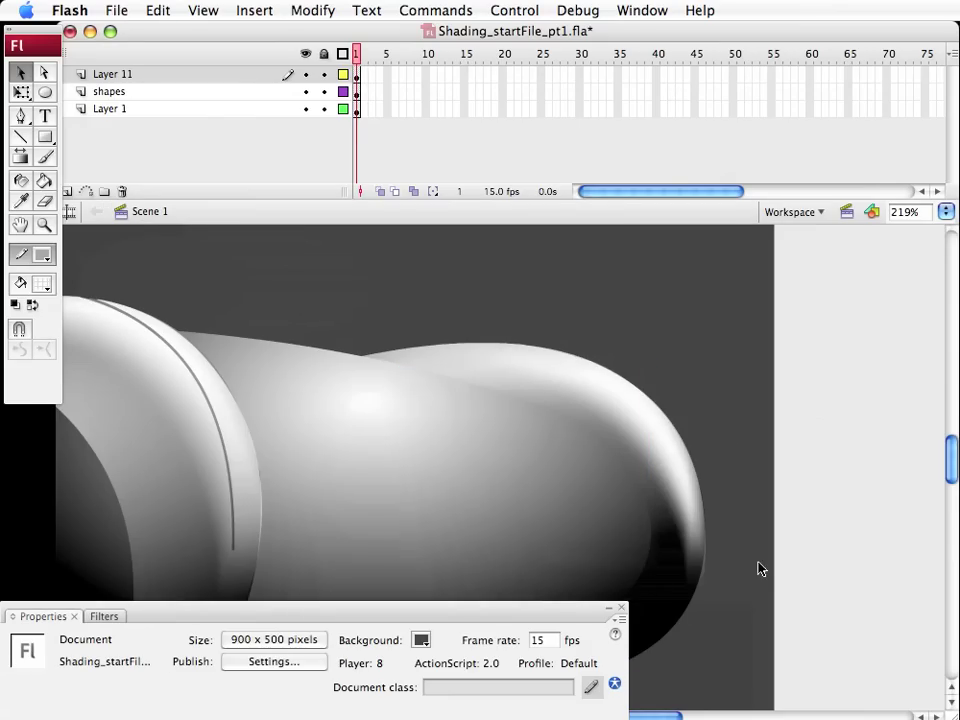
pyautogui.press('super+1')
# Delete the blurred hood overlay to compare the hood without it, and undo the deletion
pyautogui.moveTo(680, 539); pyautogui.dragTo(911, 557)
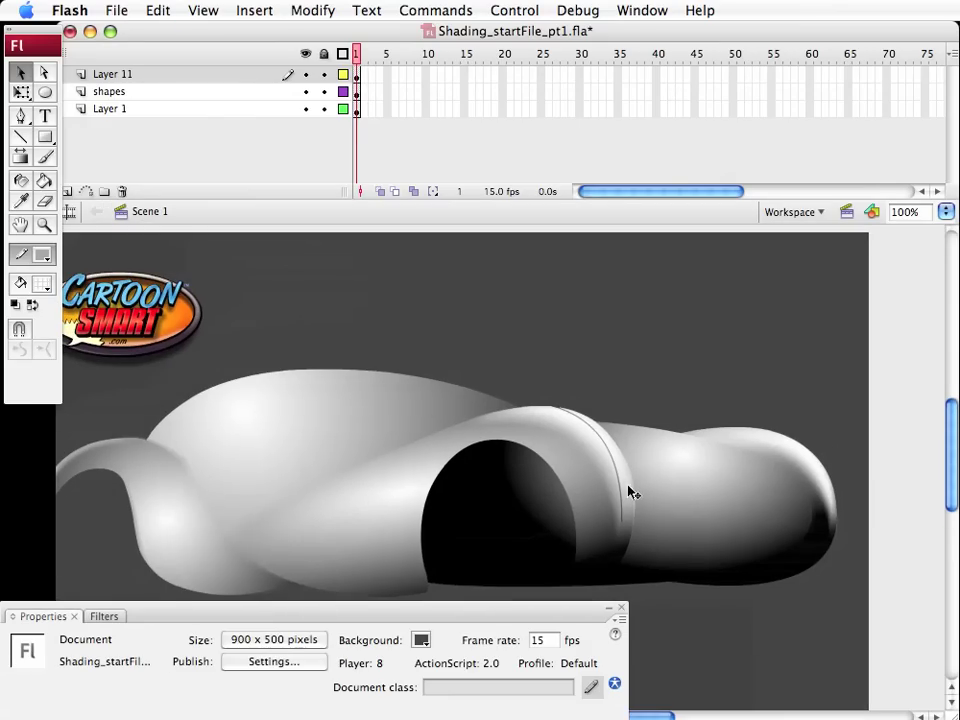
pyautogui.moveTo(816, 630); pyautogui.dragTo(816, 615)
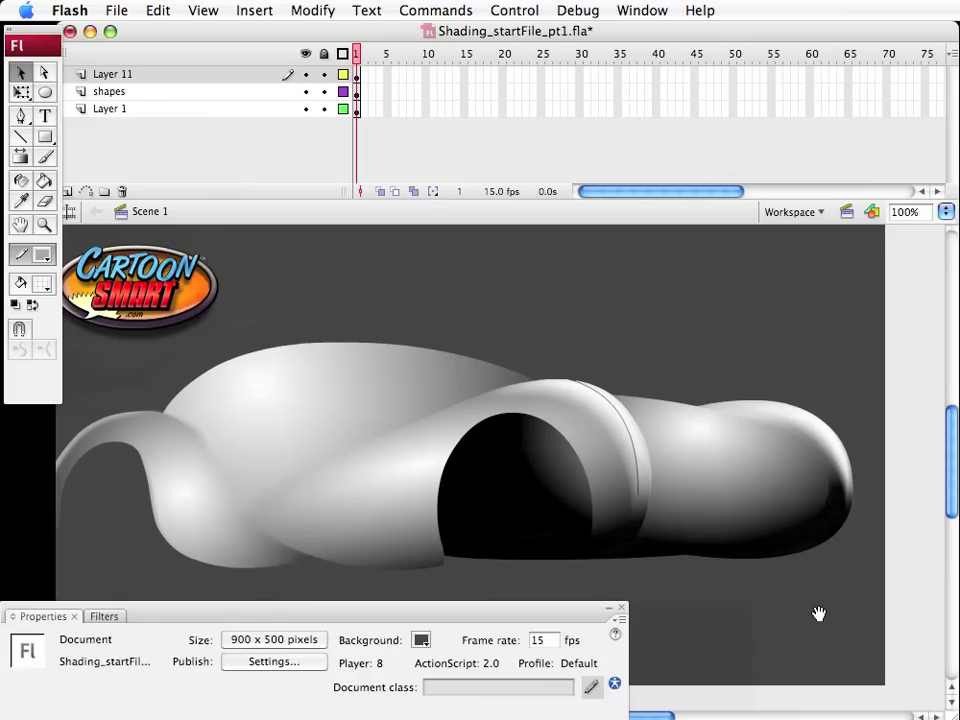
pyautogui.click(830, 545)
pyautogui.click(830, 545)
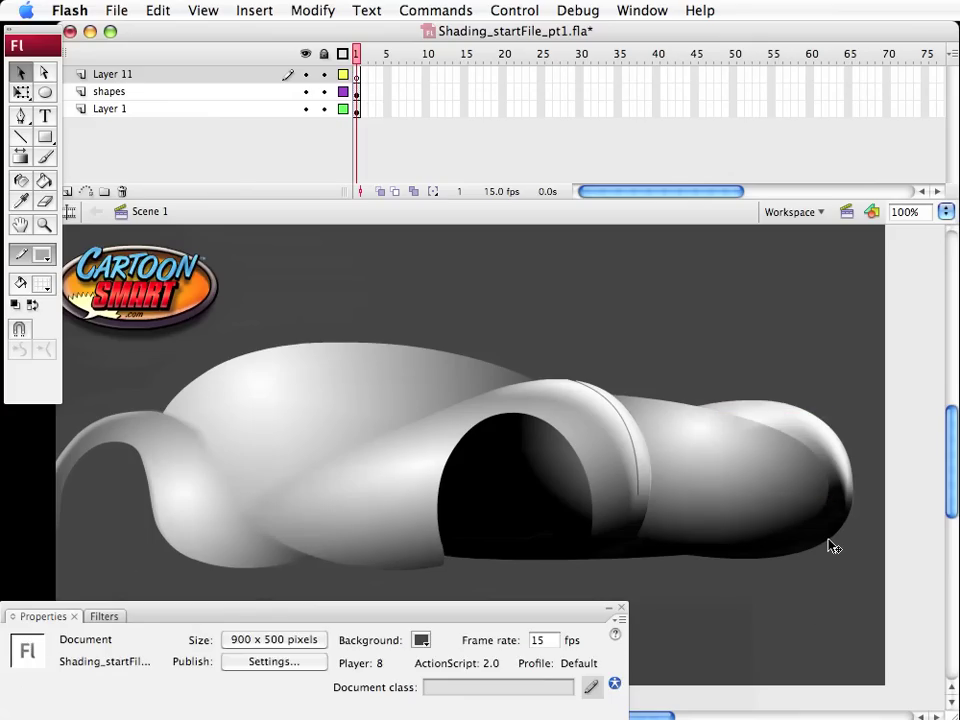
pyautogui.press('super+z')
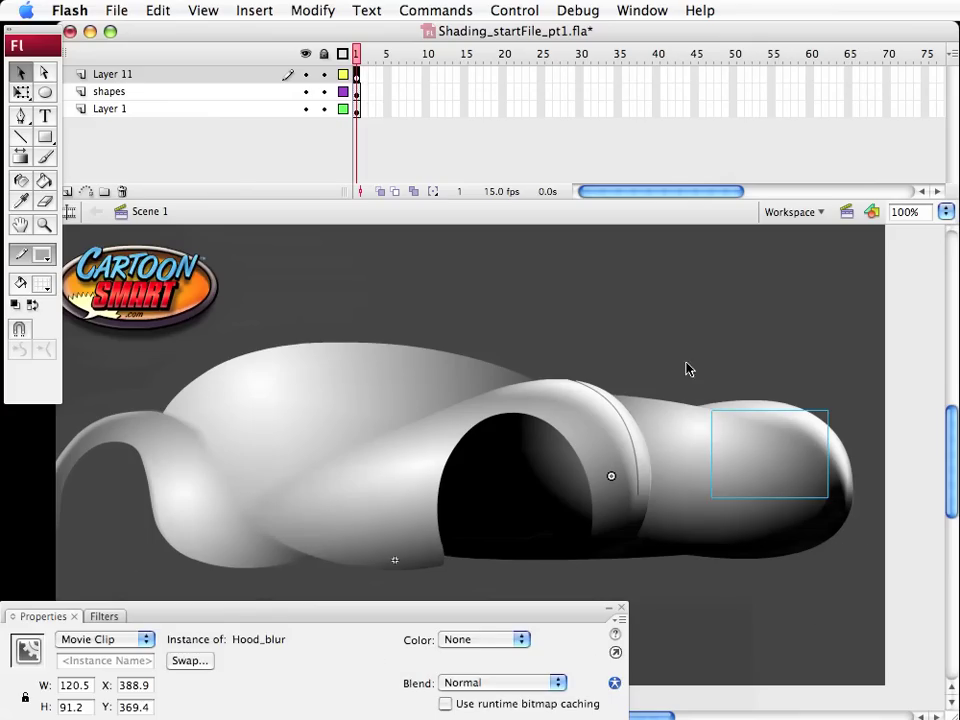
# Set the Hood_blur instance's Blur Y to 12, deselect it, and save the file
pyautogui.click(714, 407)
pyautogui.doubleClick(757, 427)
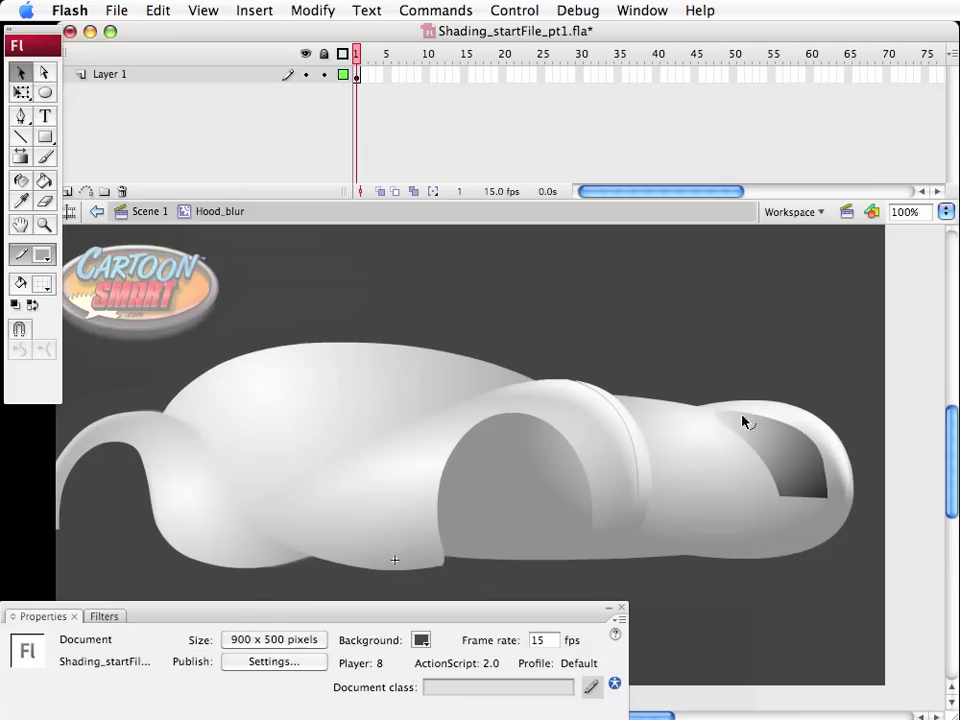
pyautogui.click(148, 211)
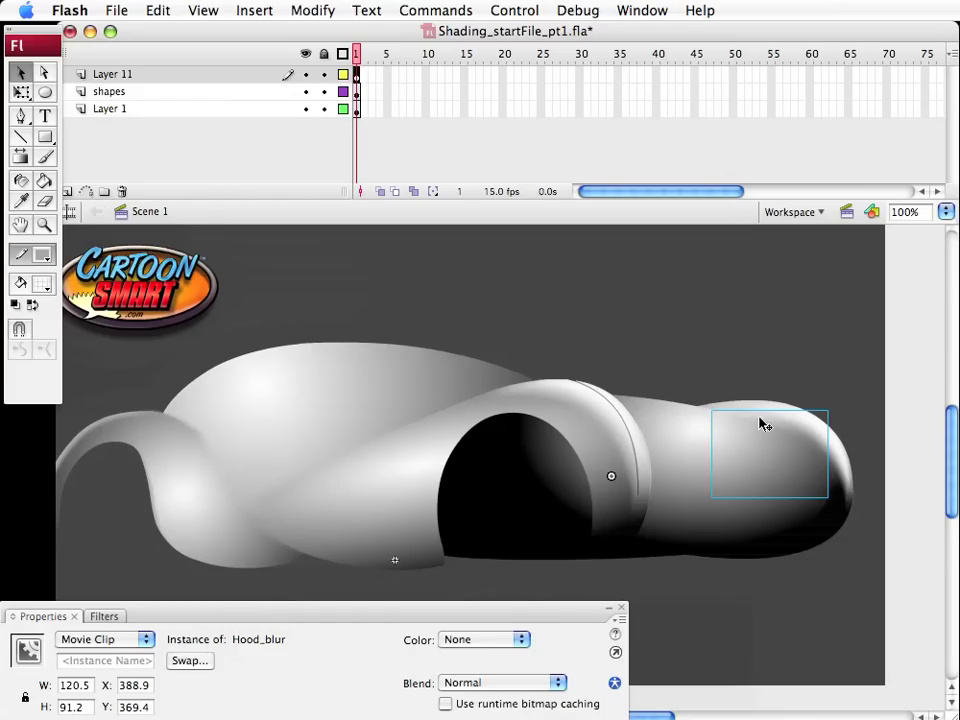
pyautogui.click(100, 616)
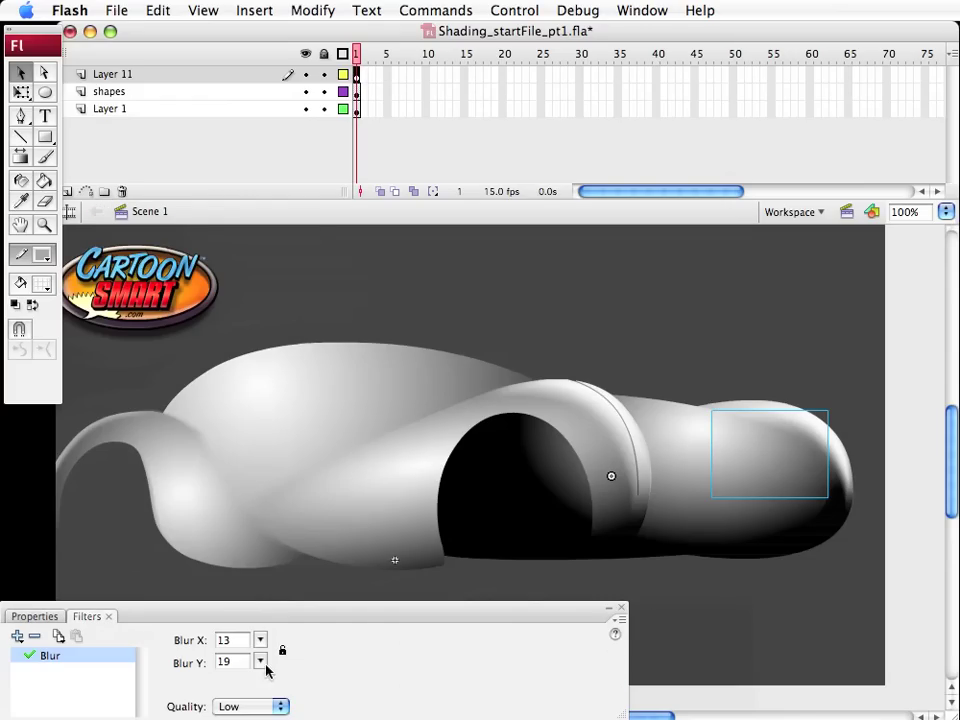
pyautogui.moveTo(260, 661); pyautogui.dragTo(258, 673)
pyautogui.click(656, 347)
pyautogui.press('super+s')
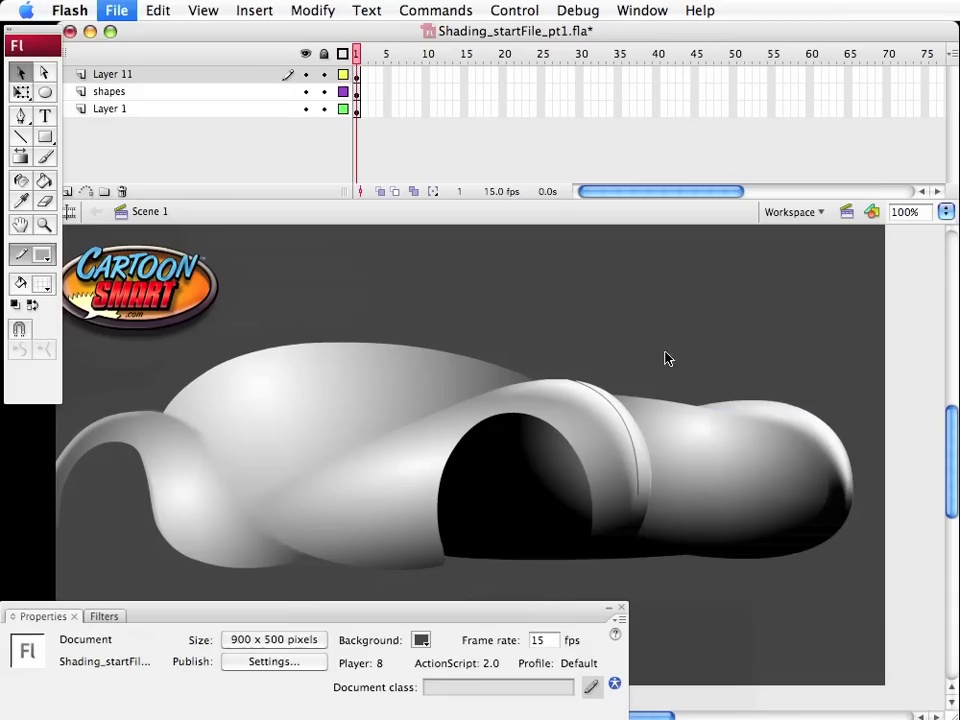
pyautogui.click(778, 442)
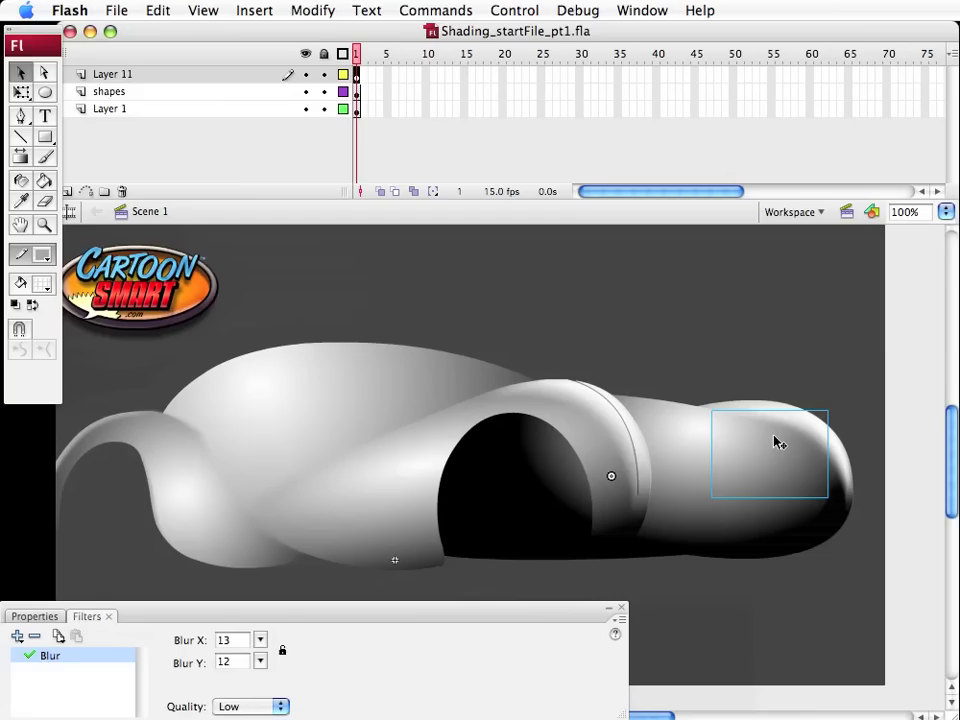
pyautogui.click(700, 340)
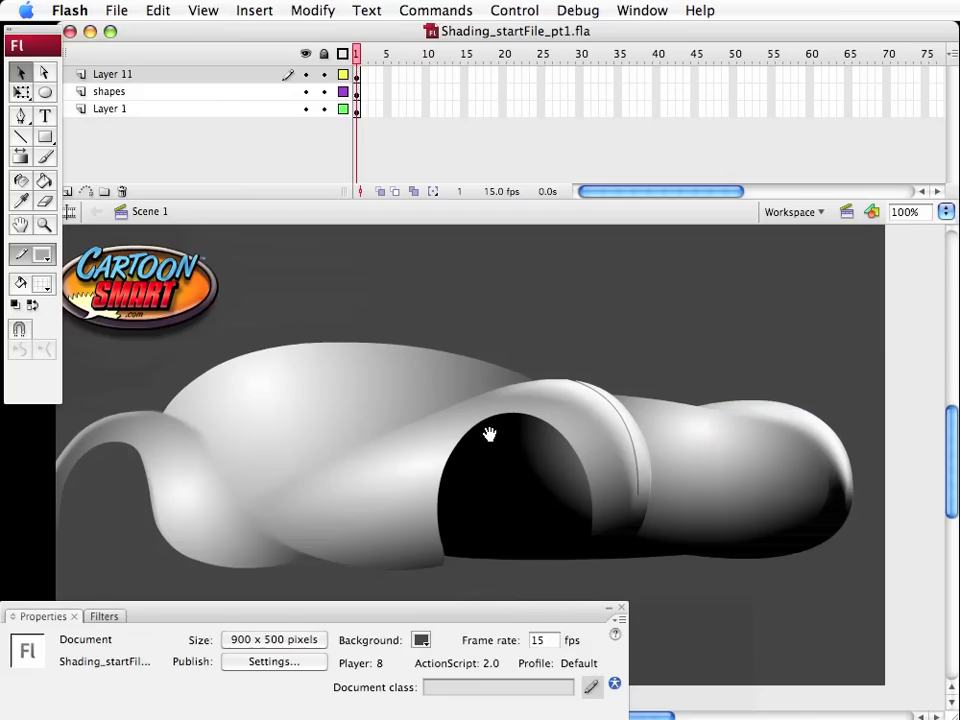
pyautogui.moveTo(489, 435); pyautogui.dragTo(513, 414)
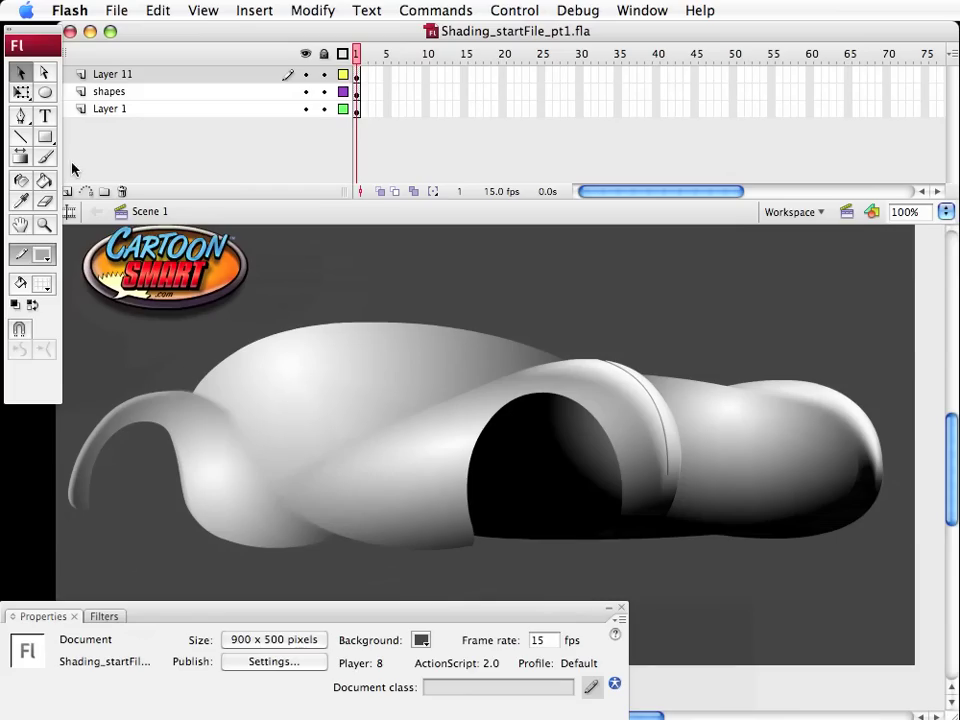
# Draw a small white rectangle with no stroke over the rear wheel arch on a new layer above Layer 11
pyautogui.click(45, 137)
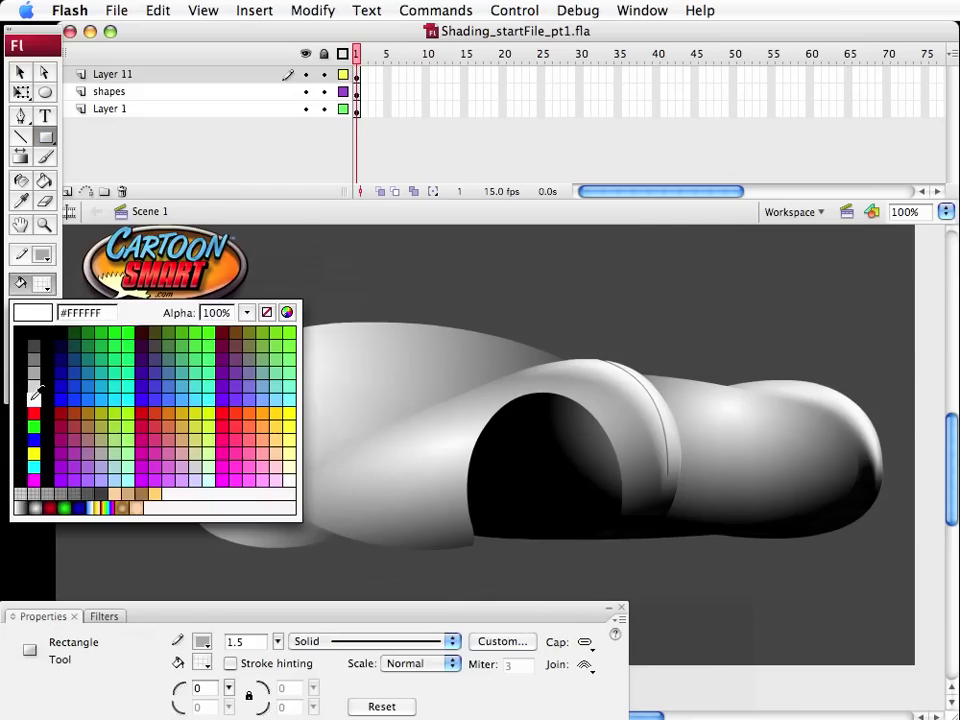
pyautogui.click(33, 392)
pyautogui.click(42, 255)
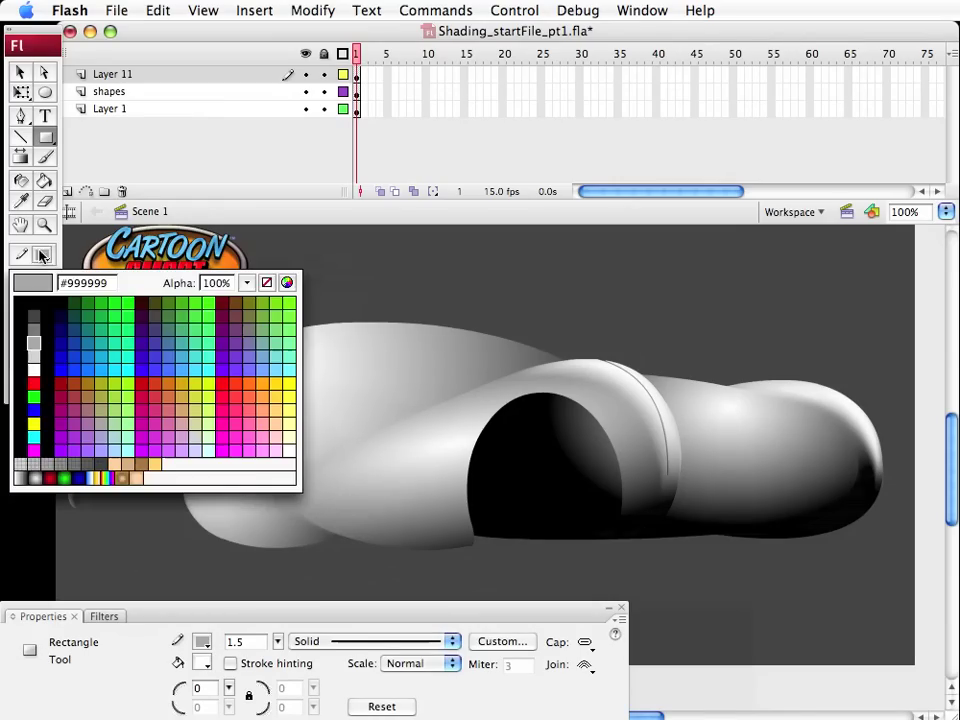
pyautogui.click(266, 282)
pyautogui.click(143, 76)
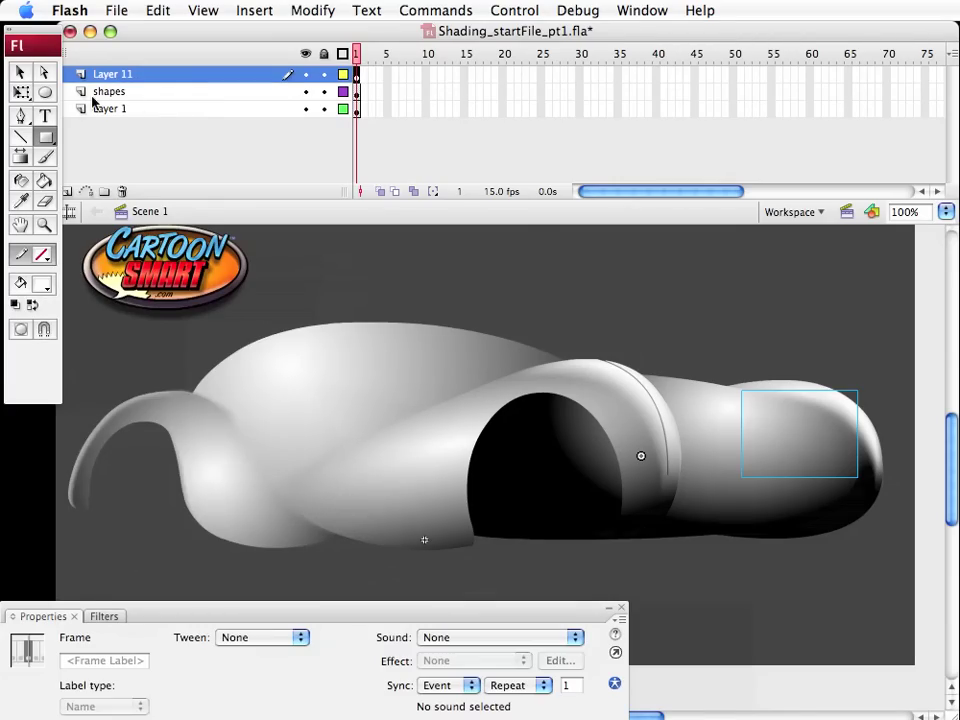
pyautogui.click(67, 191)
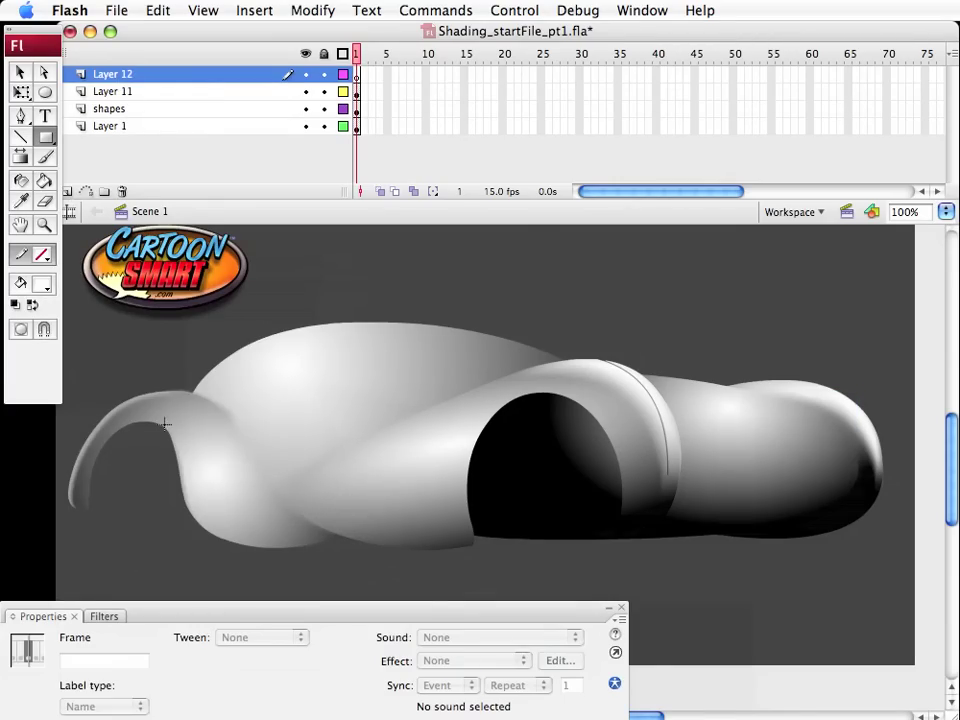
pyautogui.click(166, 406)
pyautogui.moveTo(166, 406); pyautogui.dragTo(197, 429)
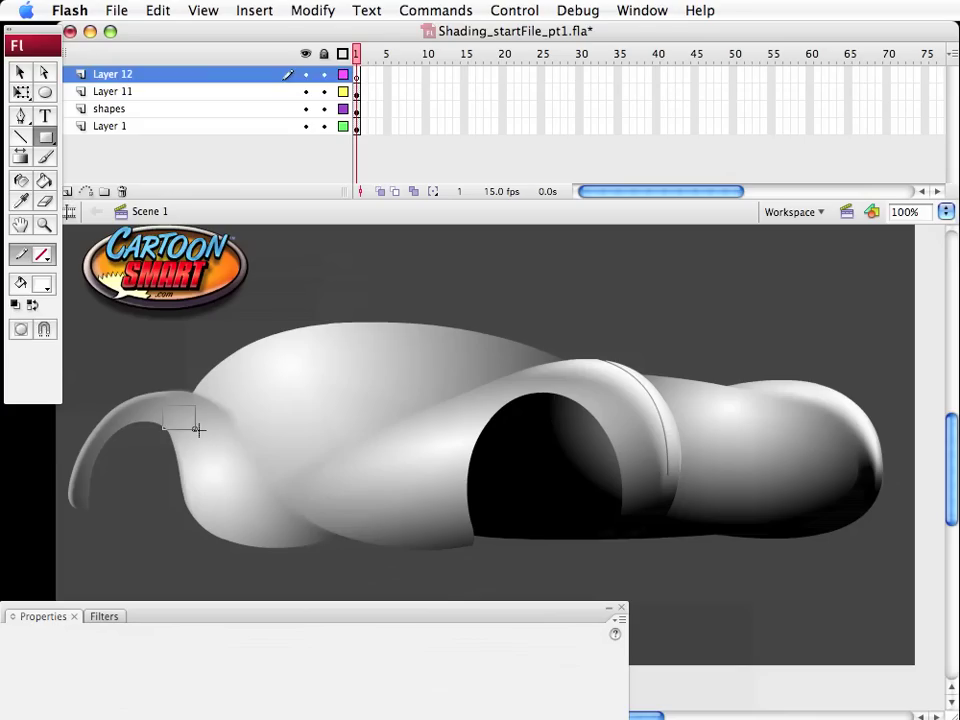
# Reshape the white rectangle into a curved, tapering highlight that follows the rear wheel arch, and select it
pyautogui.press('v')
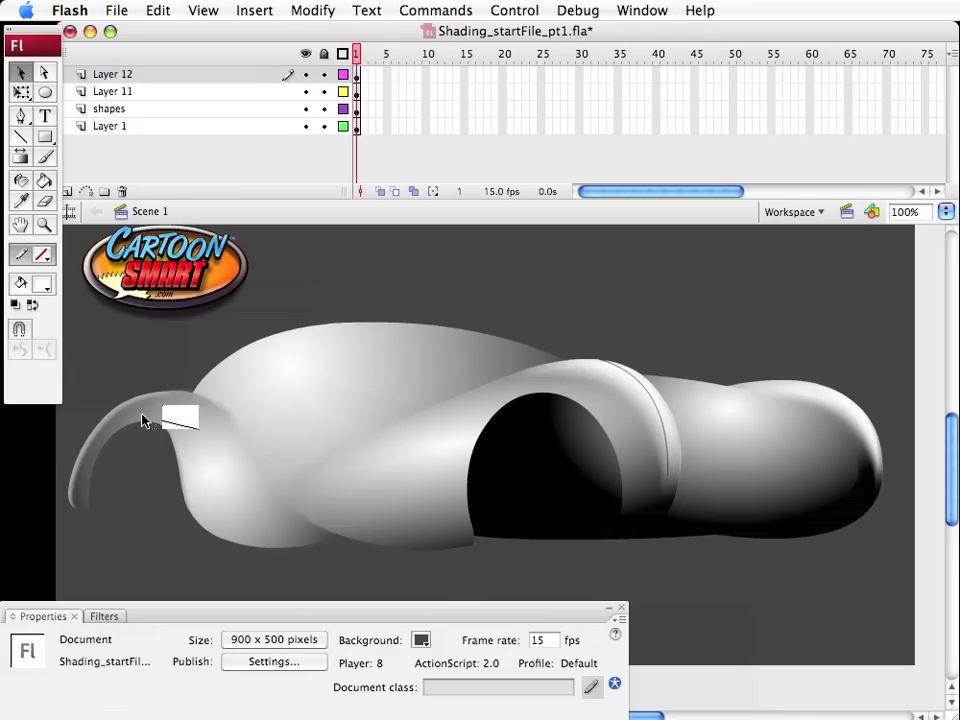
pyautogui.moveTo(199, 432); pyautogui.dragTo(163, 413)
pyautogui.click(193, 466)
# Convert the white highlight shape to a movie clip named highlight1 and show its filter settings
pyautogui.press('F8')
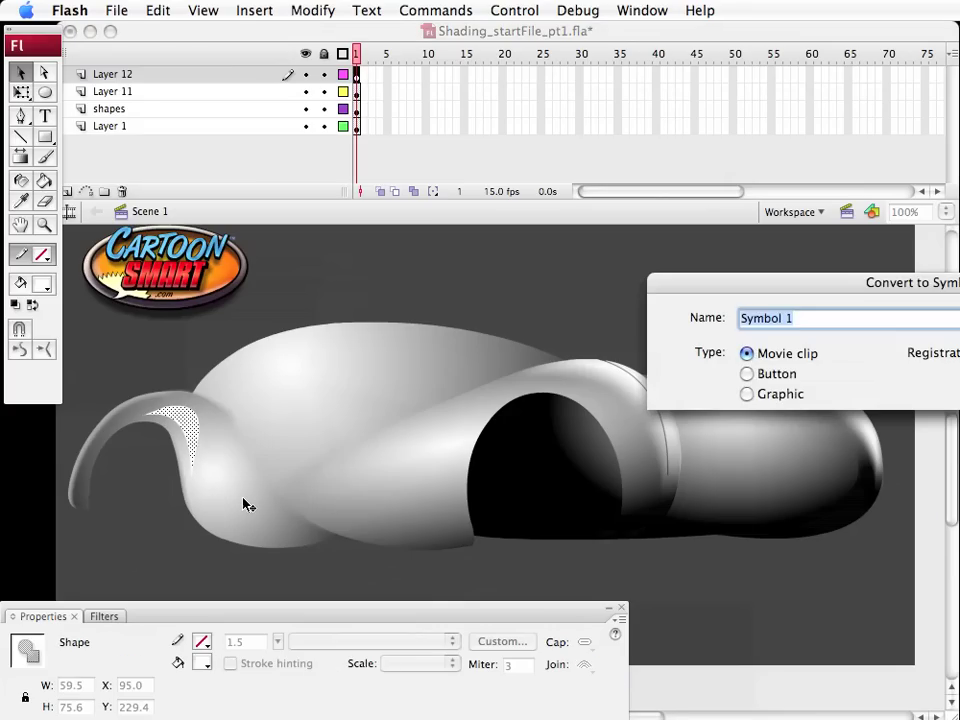
pyautogui.write('highlight1')
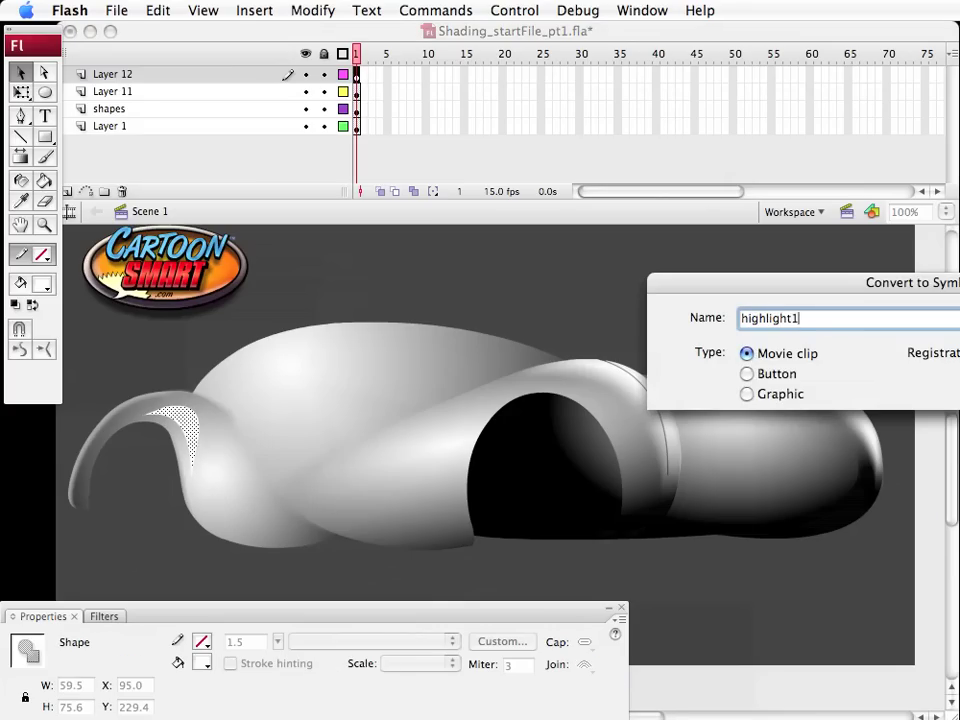
pyautogui.press('Return')
pyautogui.click(104, 617)
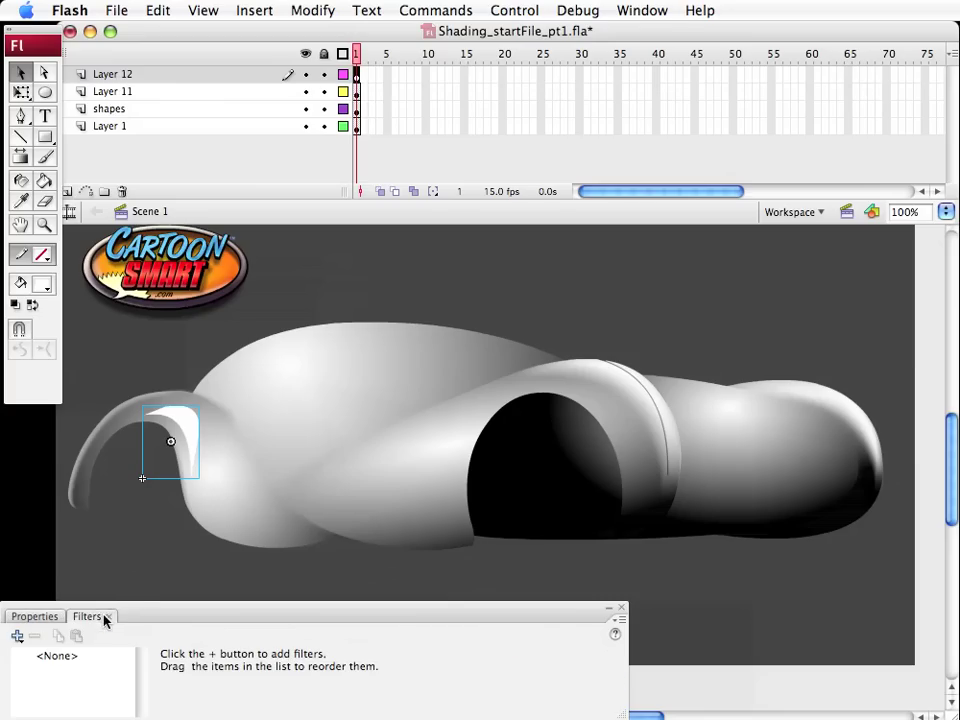
# Add a Blur filter with Blur Y 11 to highlight1 and shift the highlight slightly toward the inner edge of the rear wheel arch
pyautogui.click(17, 635)
pyautogui.click(33, 654)
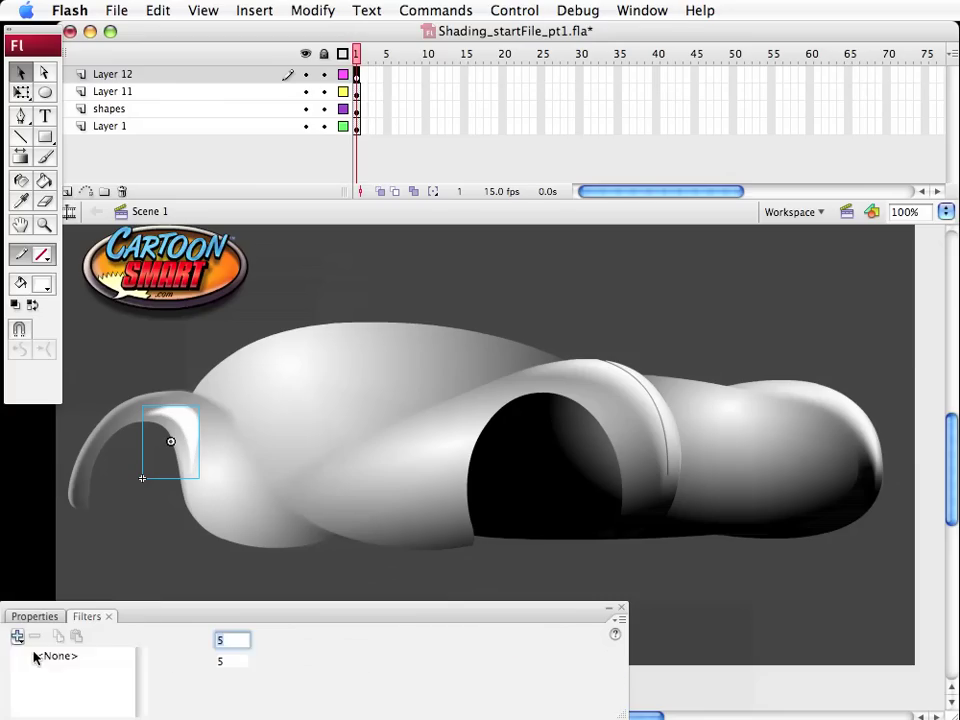
pyautogui.moveTo(259, 639)
pyautogui.mouseDown()
pyautogui.moveTo(265, 656)
pyautogui.moveTo(264, 632)
pyautogui.moveTo(270, 653)
pyautogui.mouseUp()
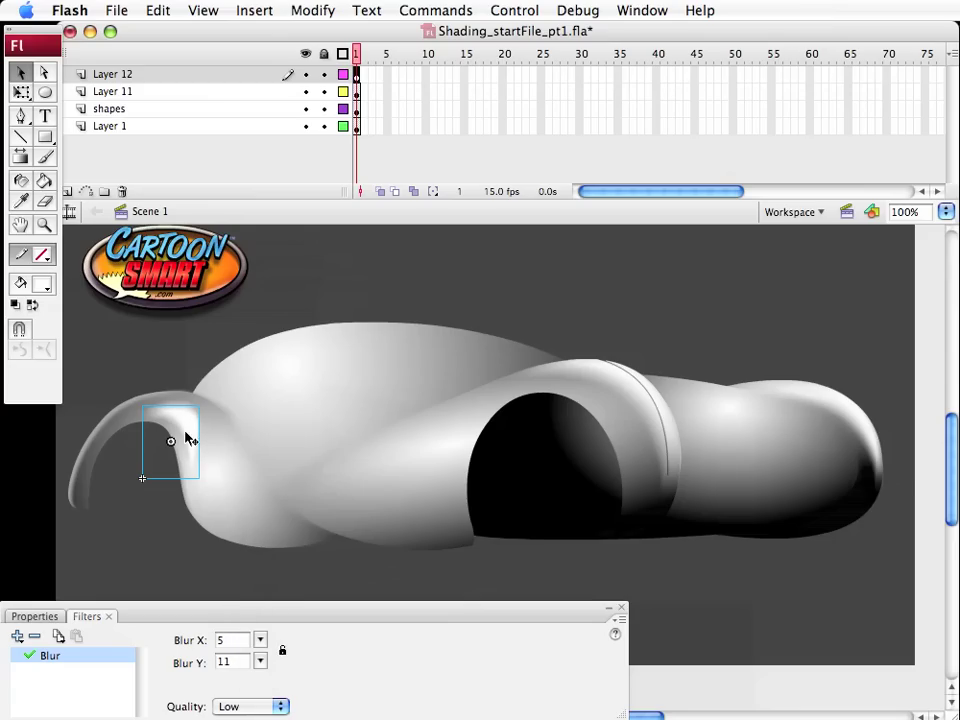
pyautogui.moveTo(186, 438); pyautogui.dragTo(181, 438)
pyautogui.press('Left')
pyautogui.press('Left')
pyautogui.press('Down')
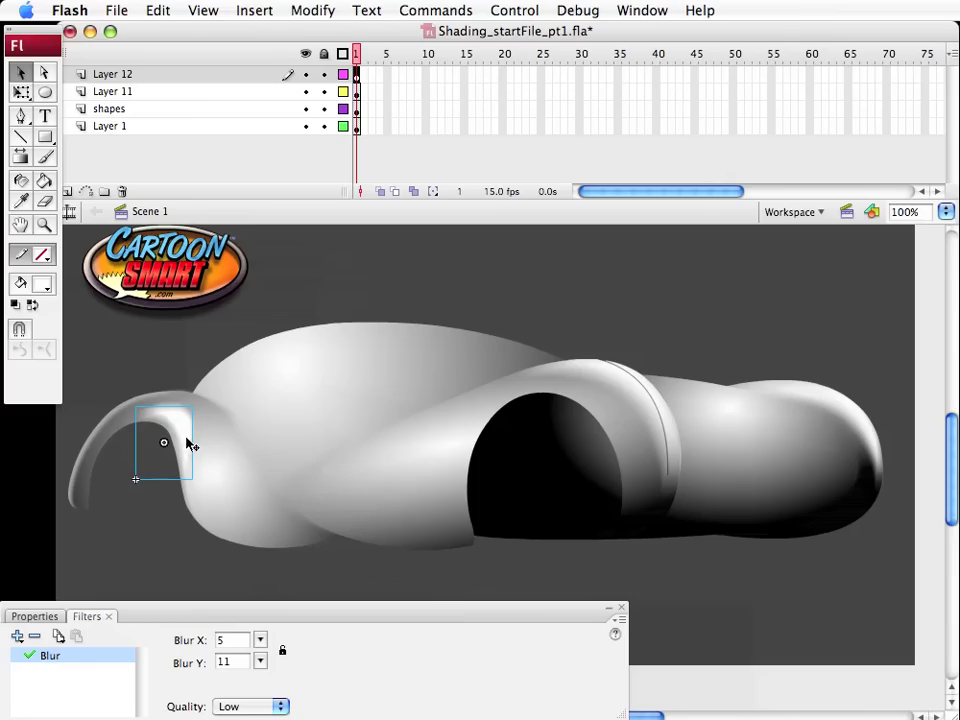
# Increase highlight1's blur to Blur X 11 and Blur Y 18, and set the filter quality to Medium
pyautogui.moveTo(263, 637)
pyautogui.mouseDown()
pyautogui.moveTo(257, 630)
pyautogui.moveTo(258, 664)
pyautogui.moveTo(260, 654)
pyautogui.mouseUp()
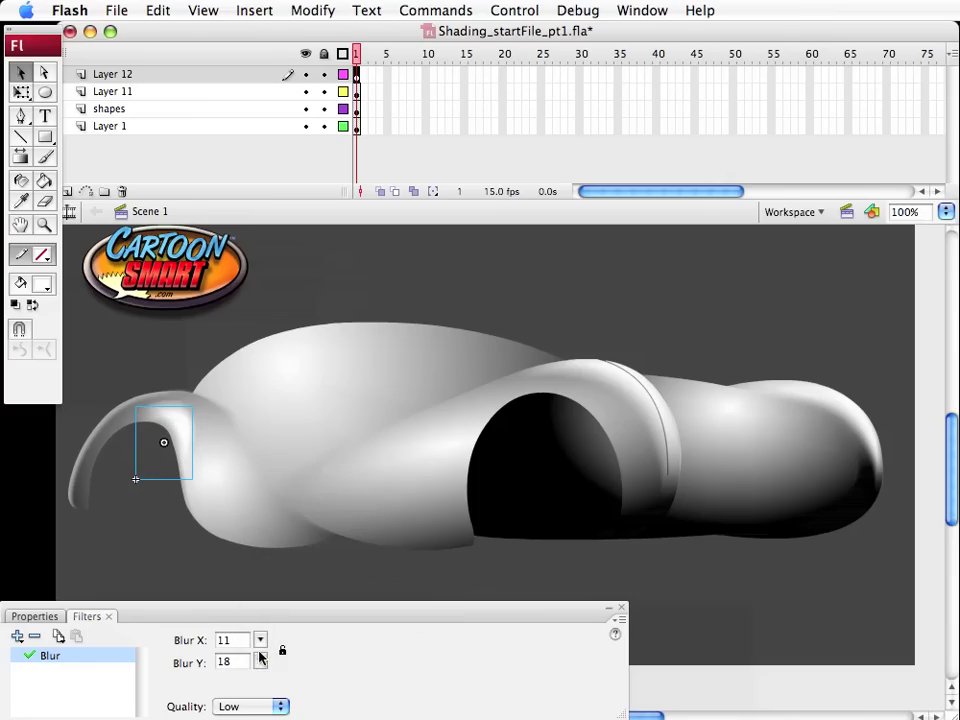
pyautogui.click(161, 538)
pyautogui.click(188, 432)
pyautogui.click(104, 616)
pyautogui.click(254, 707)
pyautogui.click(240, 615)
pyautogui.moveTo(240, 615); pyautogui.dragTo(240, 579)
pyautogui.click(243, 671)
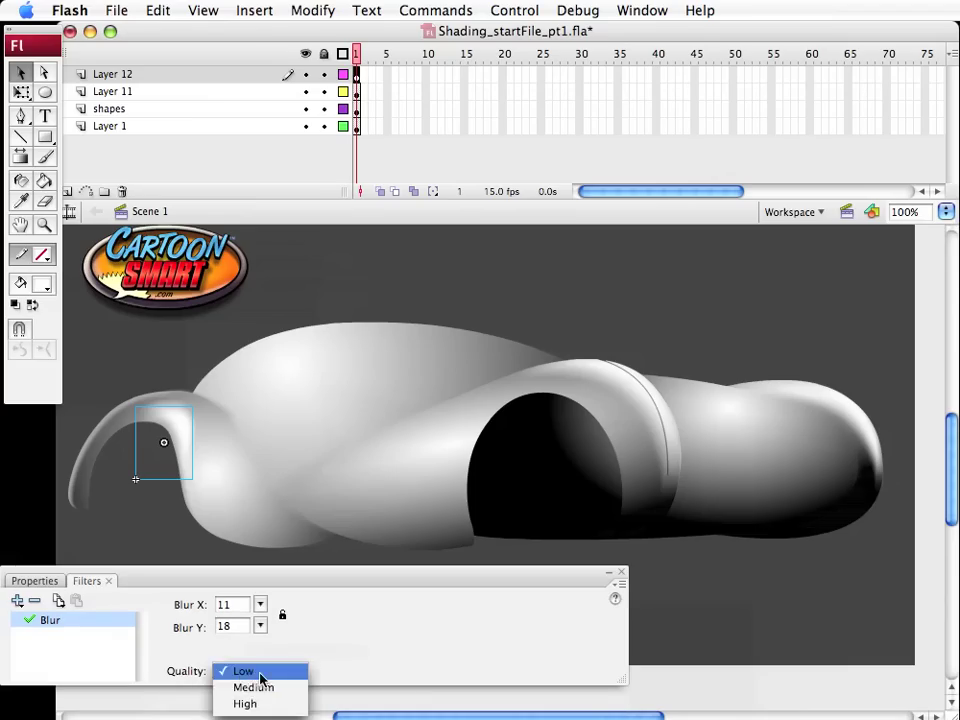
pyautogui.click(267, 688)
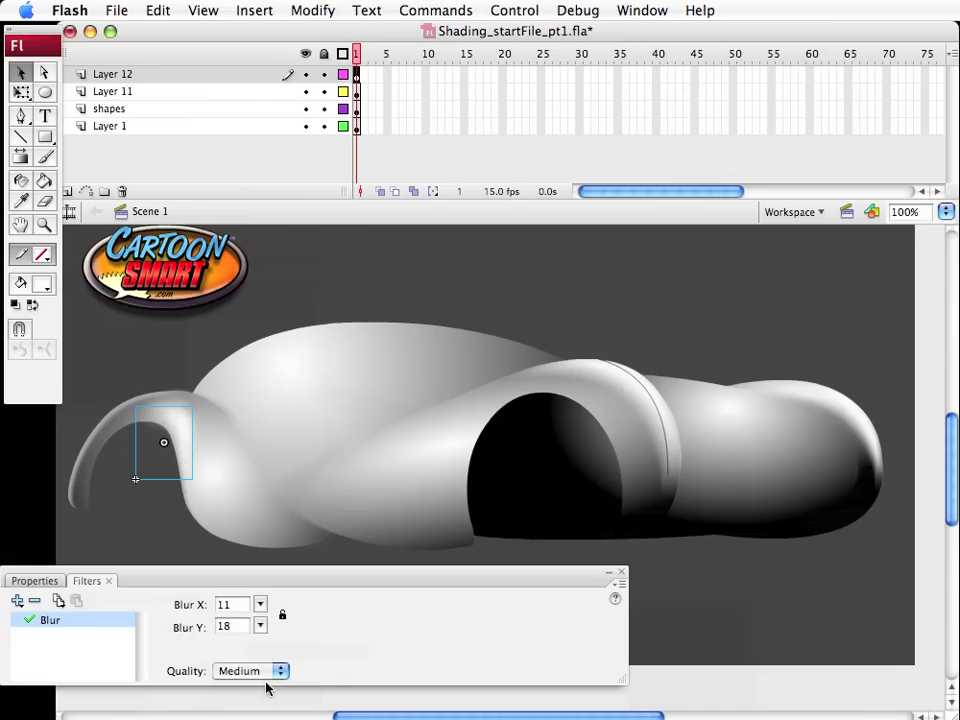
# Reduce highlight1's blur to Blur X 10 and Blur Y 14, deselect it, and save the file
pyautogui.moveTo(259, 605); pyautogui.dragTo(258, 607)
pyautogui.moveTo(259, 626); pyautogui.dragTo(263, 628)
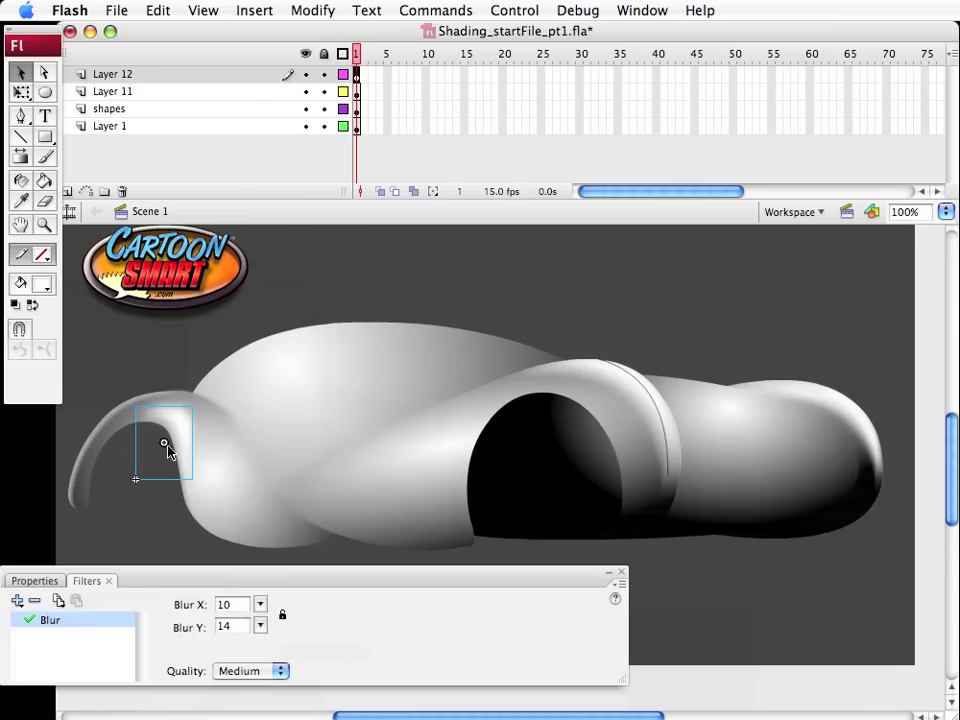
pyautogui.click(144, 519)
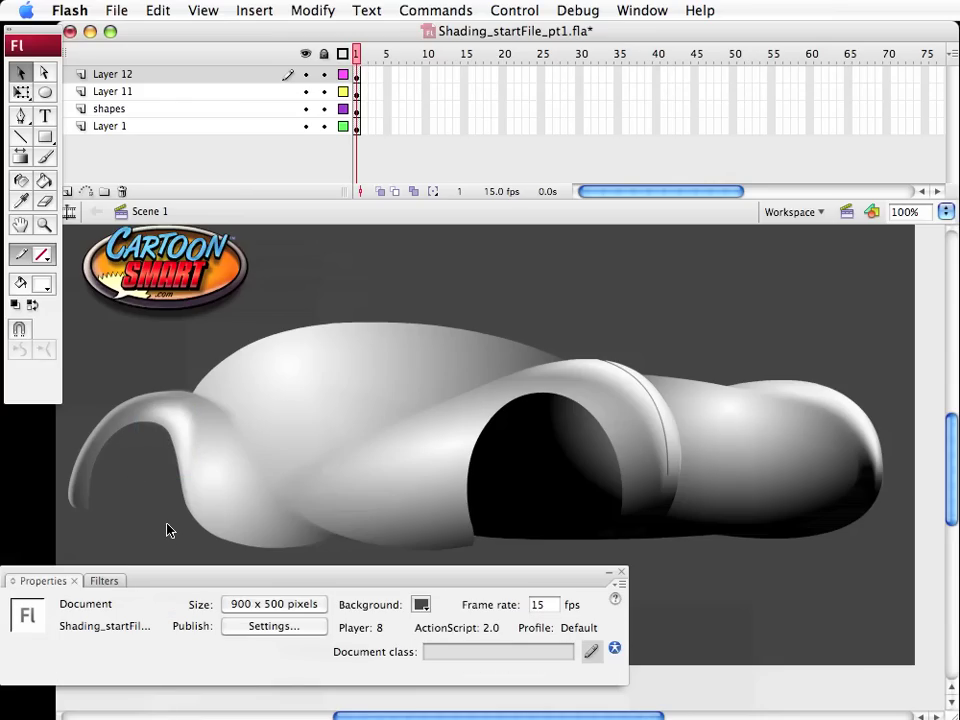
pyautogui.click(182, 444)
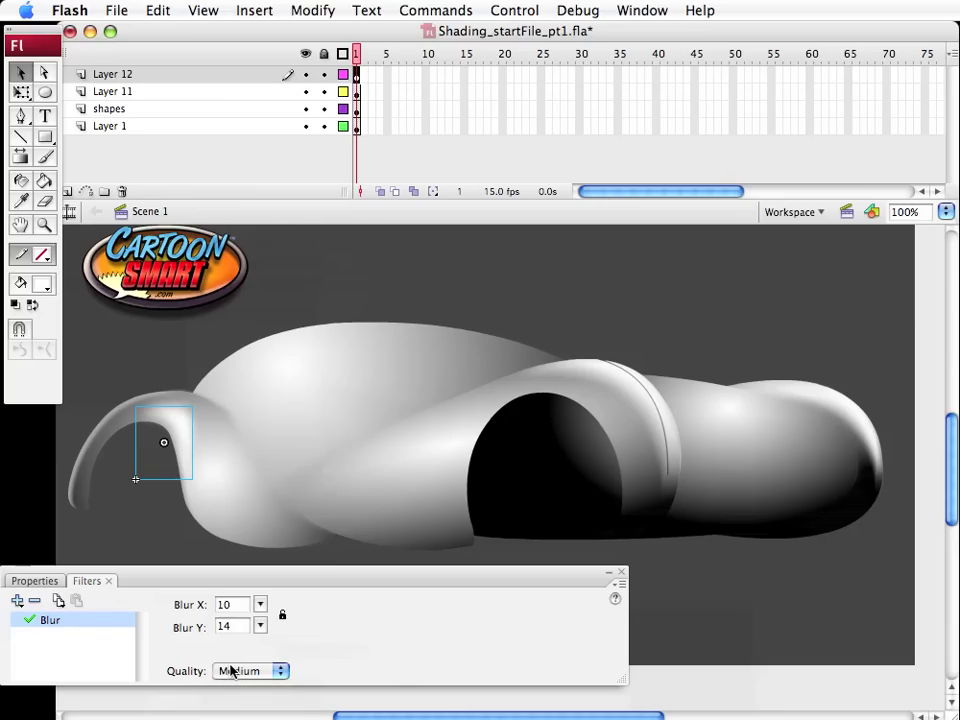
pyautogui.click(155, 562)
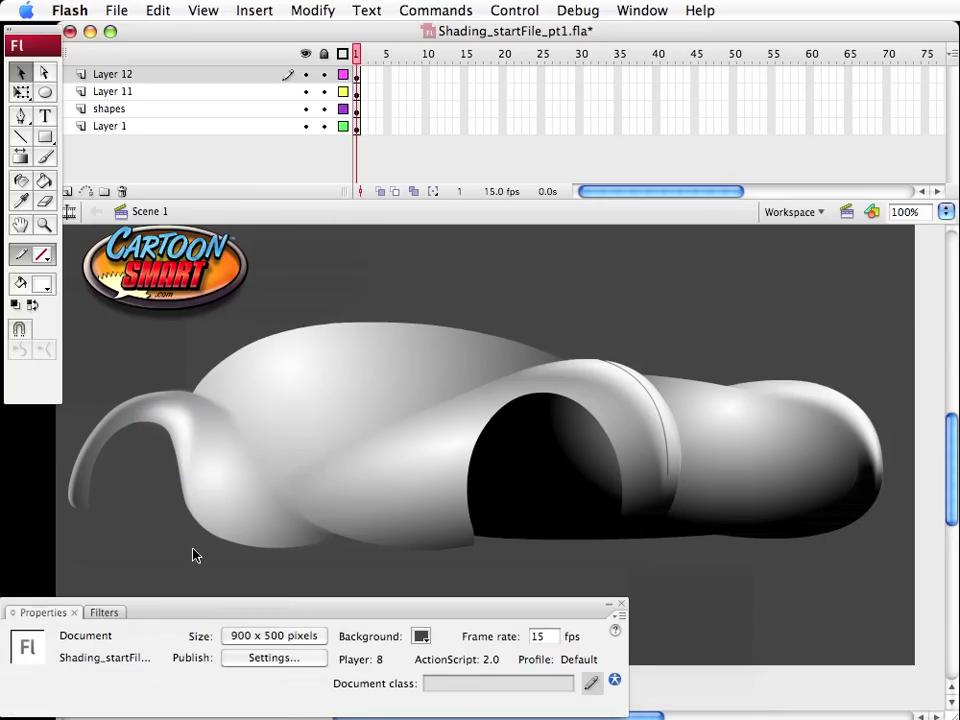
pyautogui.hotkey('ctrl', 's')
pyautogui.moveTo(167, 531); pyautogui.dragTo(167, 518)
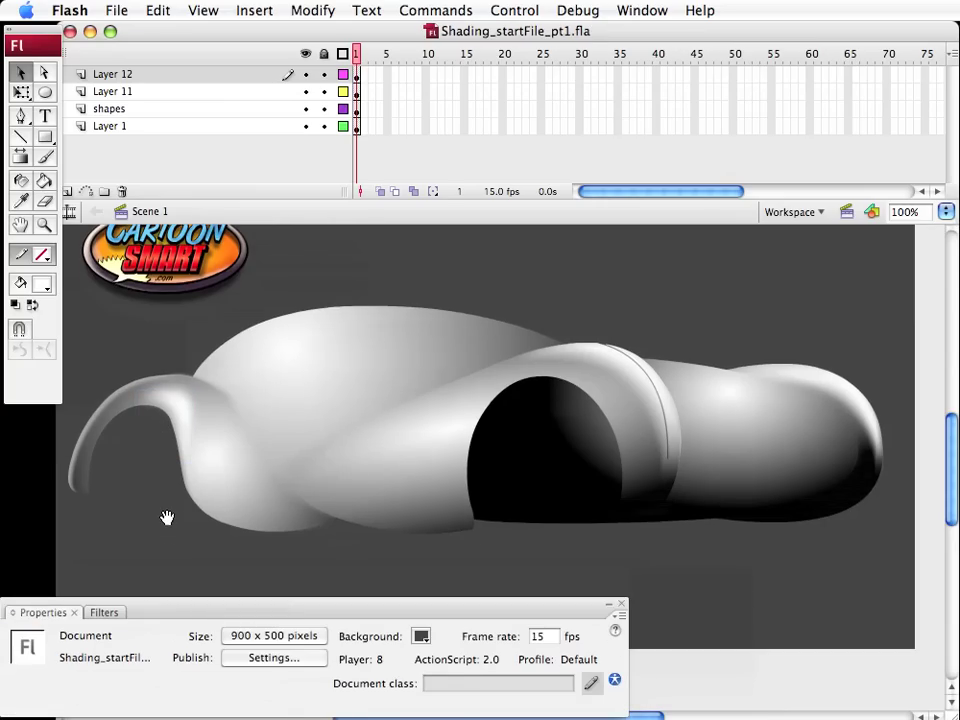
# Apply an Alpha color effect to highlight1, raise the alpha so the highlight stays subtle, deselect it, and save the file
pyautogui.click(187, 420)
pyautogui.click(60, 616)
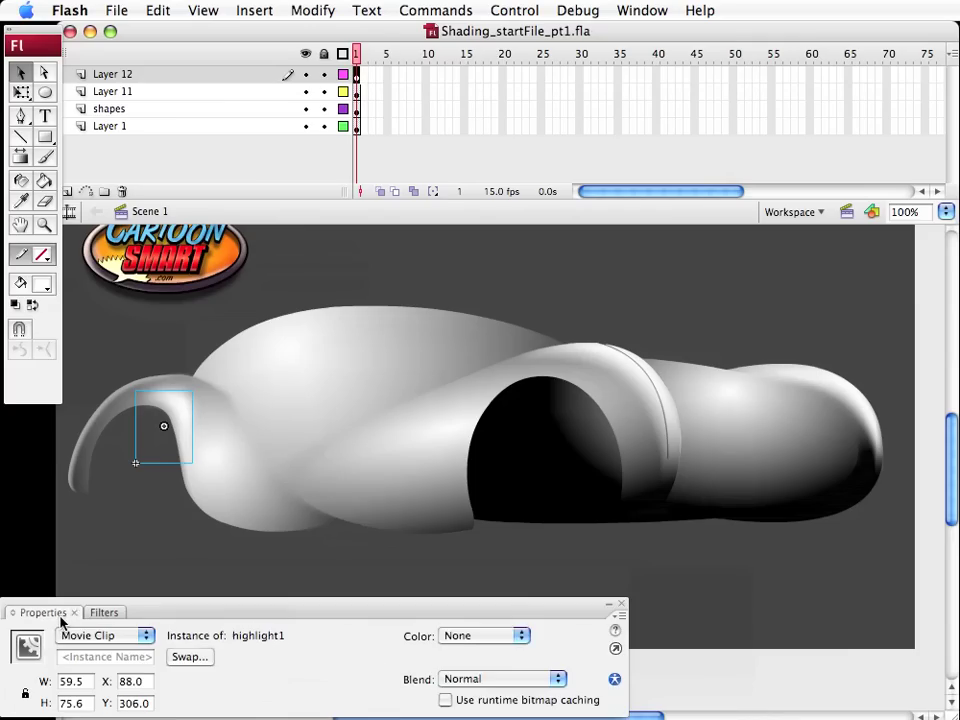
pyautogui.click(470, 636)
pyautogui.click(468, 666)
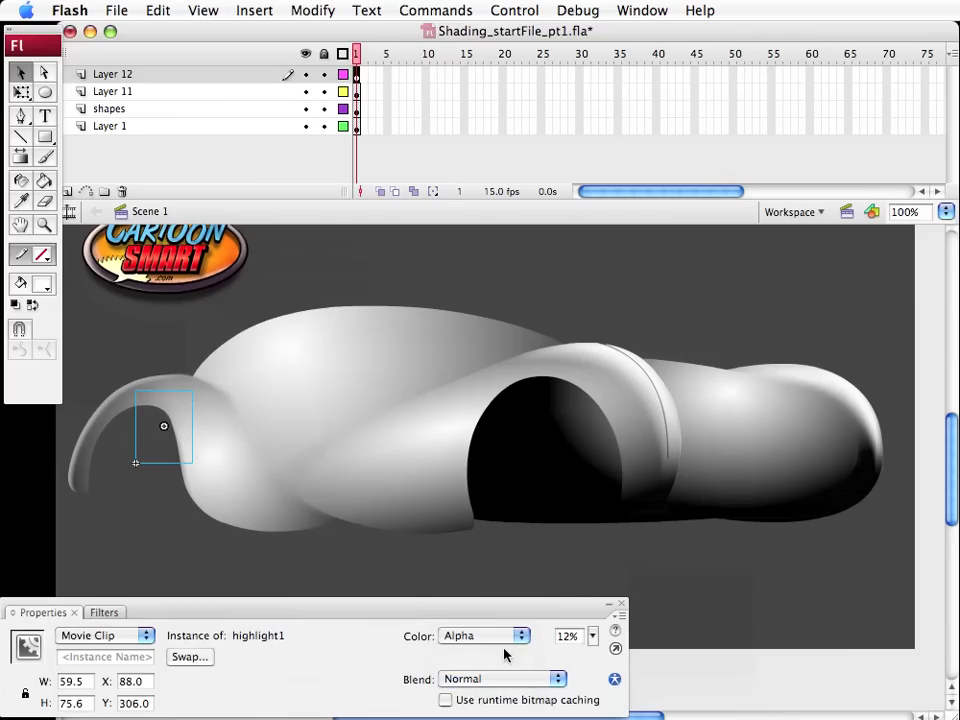
pyautogui.moveTo(591, 636); pyautogui.dragTo(592, 568)
pyautogui.click(270, 568)
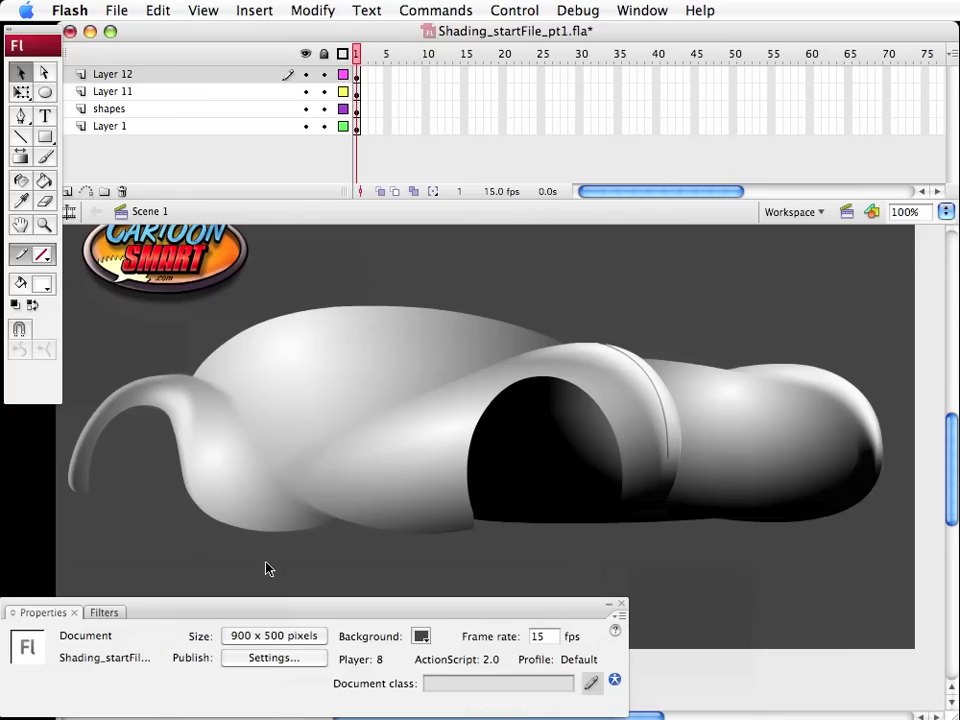
pyautogui.press('super+s')
pyautogui.scroll(1, 396, 527)
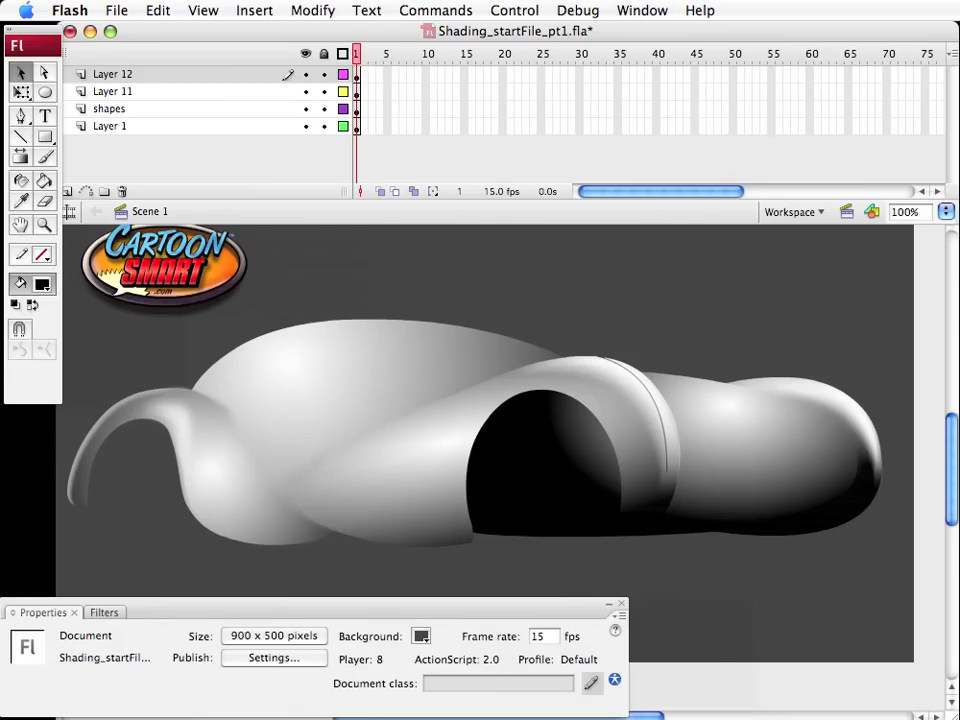
# Place the window1 and window2 library symbols on Layer 12 over the car's cabin as side window and windshield
pyautogui.press('super+l')
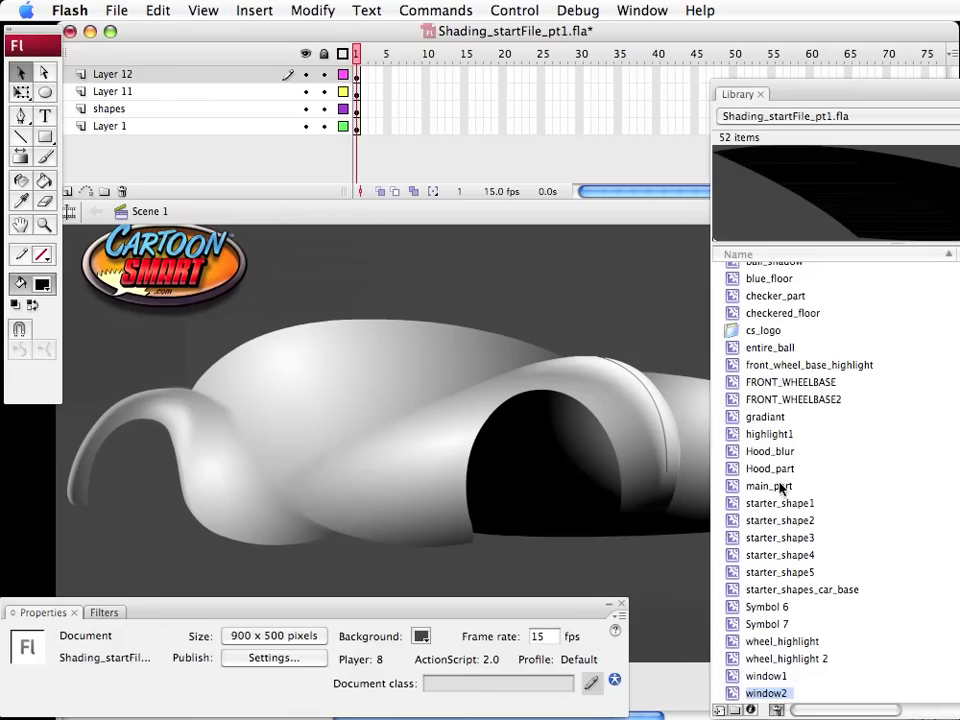
pyautogui.click(766, 677)
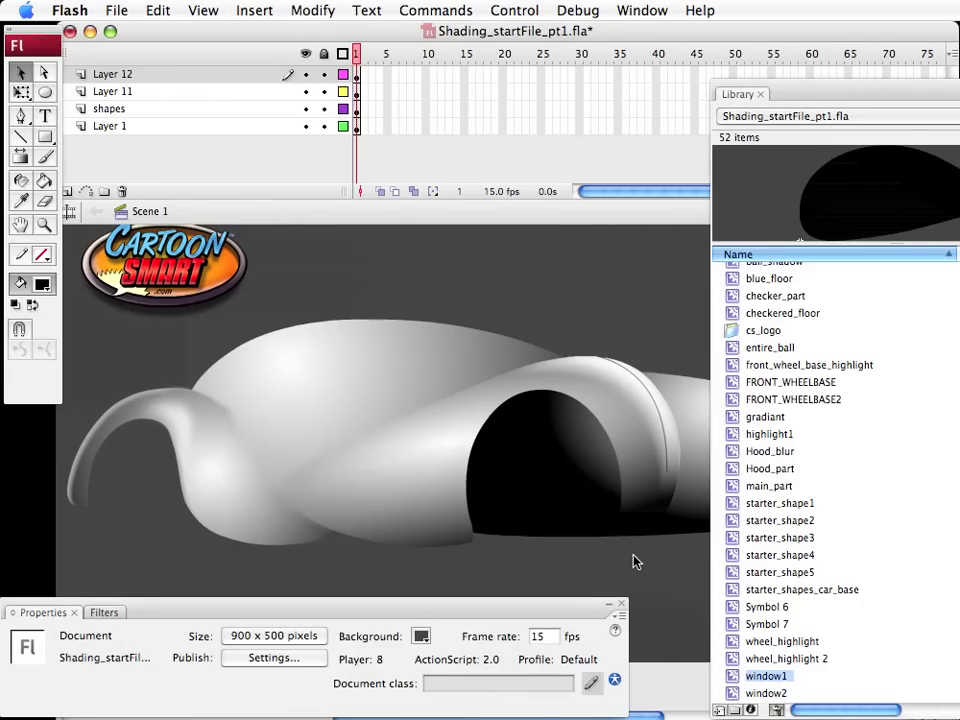
pyautogui.moveTo(633, 562); pyautogui.dragTo(332, 366)
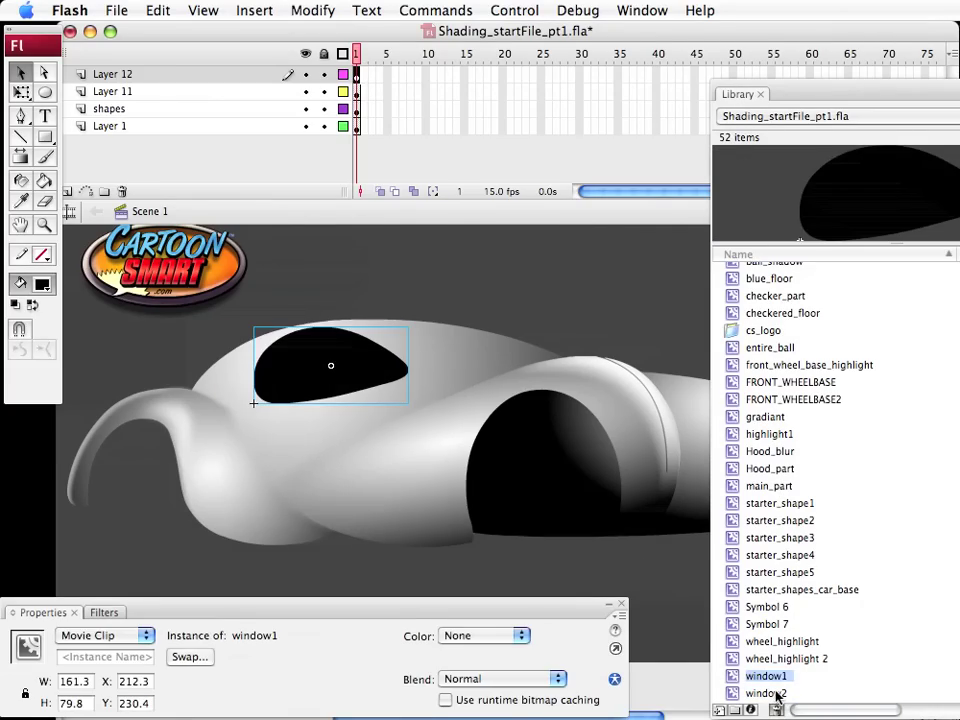
pyautogui.click(778, 694)
pyautogui.moveTo(771, 694); pyautogui.dragTo(510, 306)
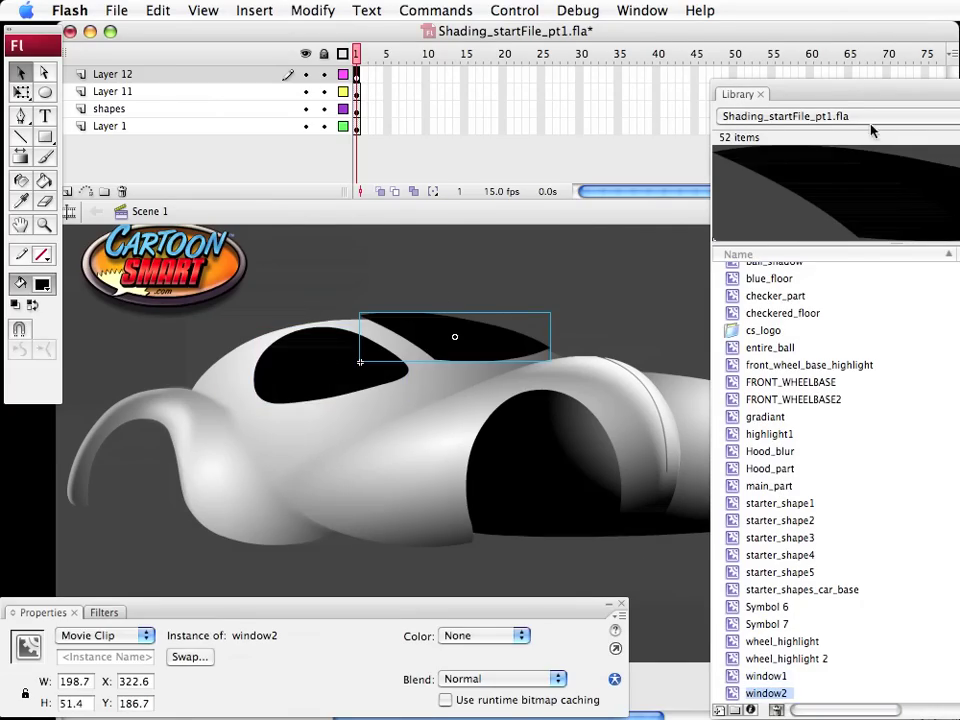
pyautogui.press('super+l')
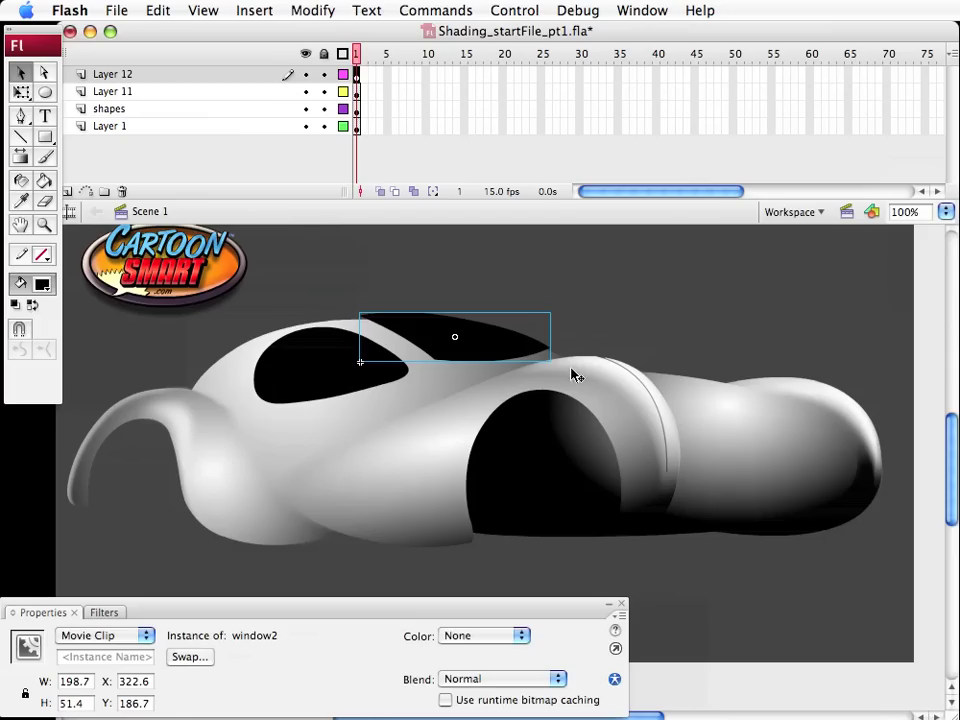
# Move window1 slightly down and toward the rear, and lower window2 to X 323.6, Y 200.7 within the roofline
pyautogui.click(555, 335)
pyautogui.click(310, 370)
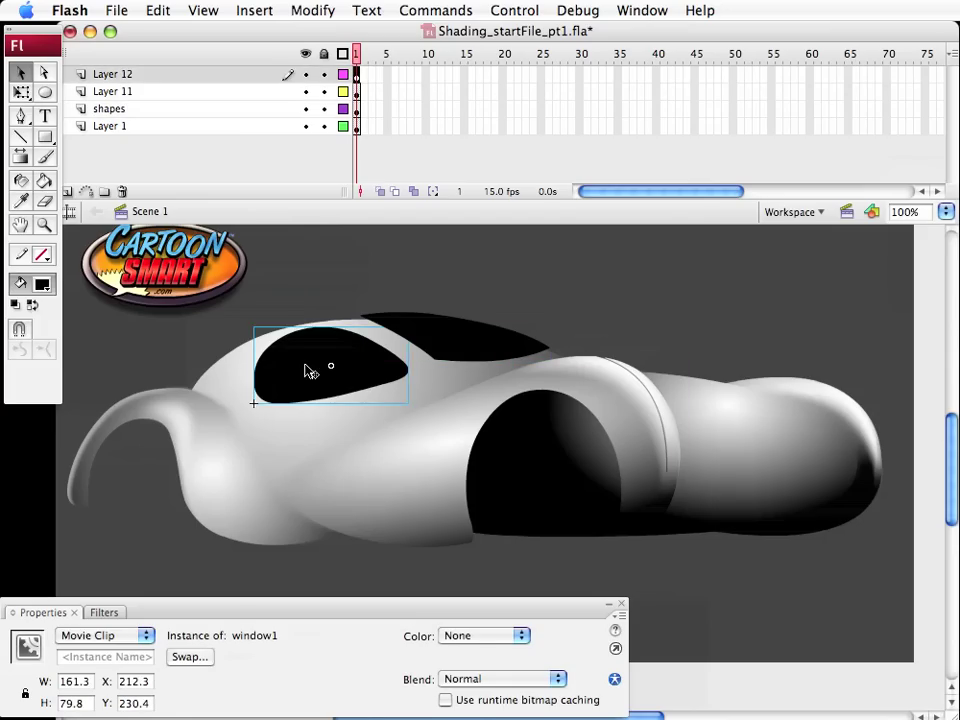
pyautogui.moveTo(310, 370); pyautogui.dragTo(298, 374)
pyautogui.click(471, 358)
pyautogui.click(476, 356)
pyautogui.hotkey('shift', 'Down')
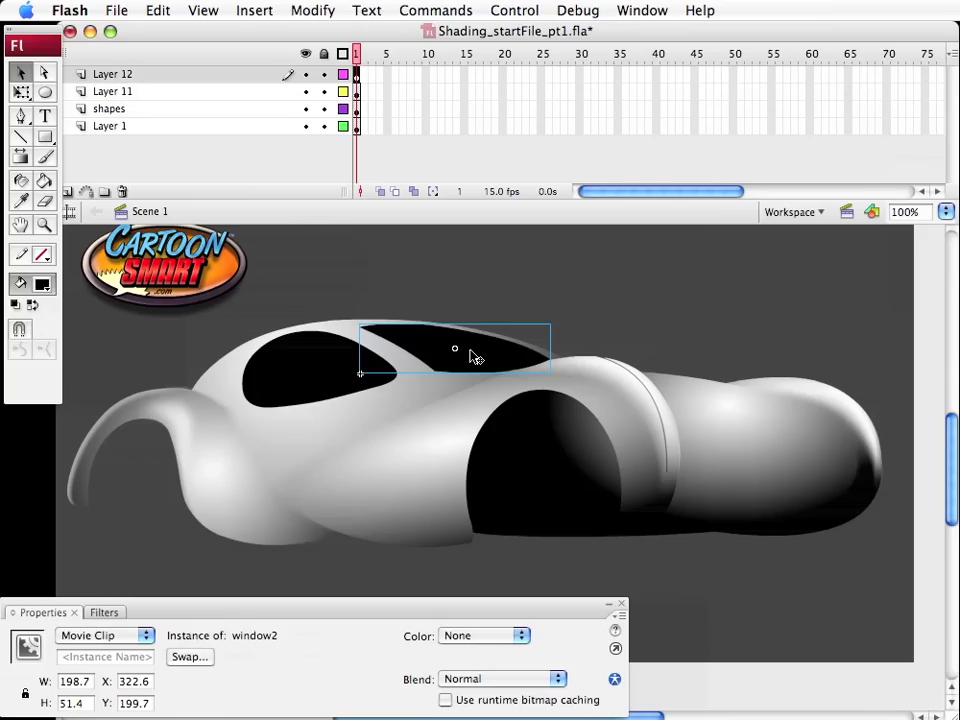
pyautogui.press('Down')
pyautogui.press('Right')
pyautogui.press('Right')
pyautogui.press('Down')
pyautogui.press('Down')
pyautogui.press('Down')
pyautogui.press('Left')
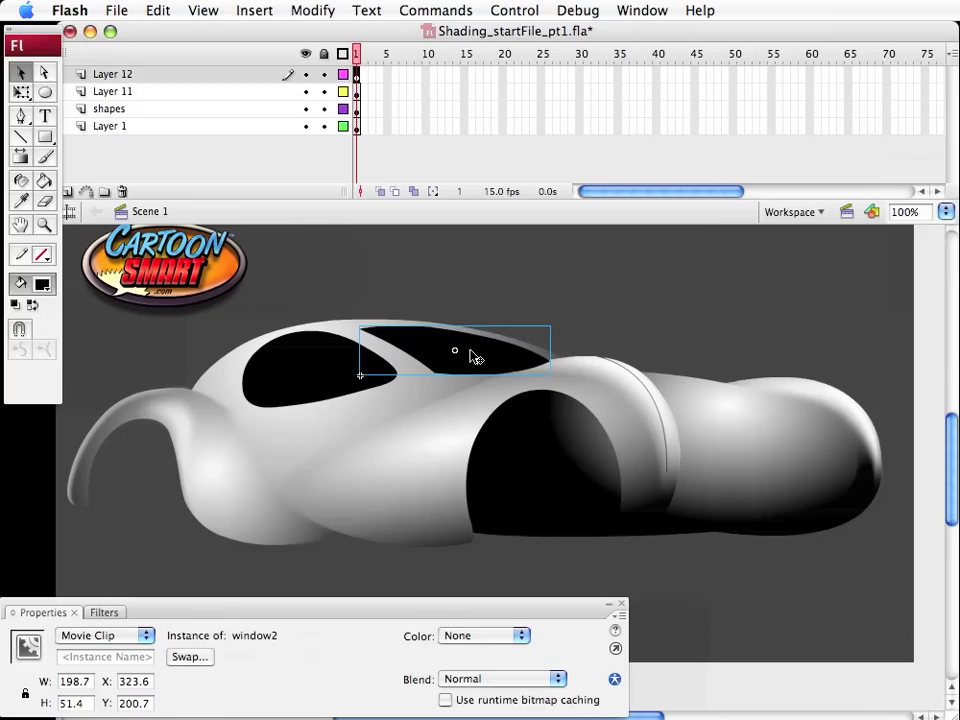
# Nudge window1 forward to X 210.3 and window2 to X 324.6, Y 199.7 to even out the pillar between them
pyautogui.click(340, 390)
pyautogui.press('Right')
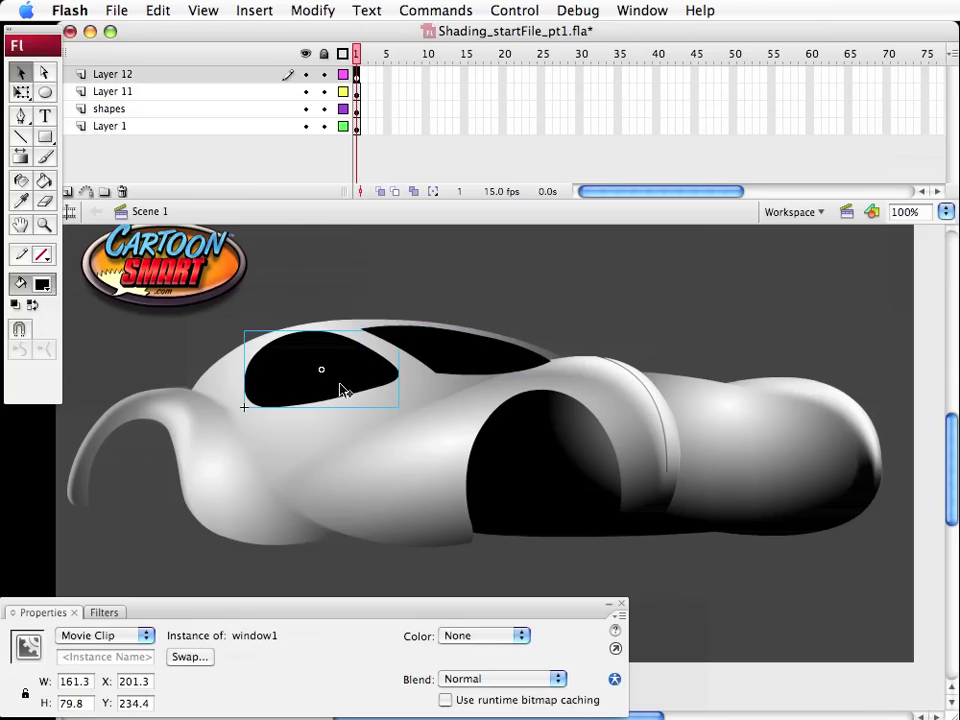
pyautogui.click(469, 375)
pyautogui.press('Right')
pyautogui.press('Up')
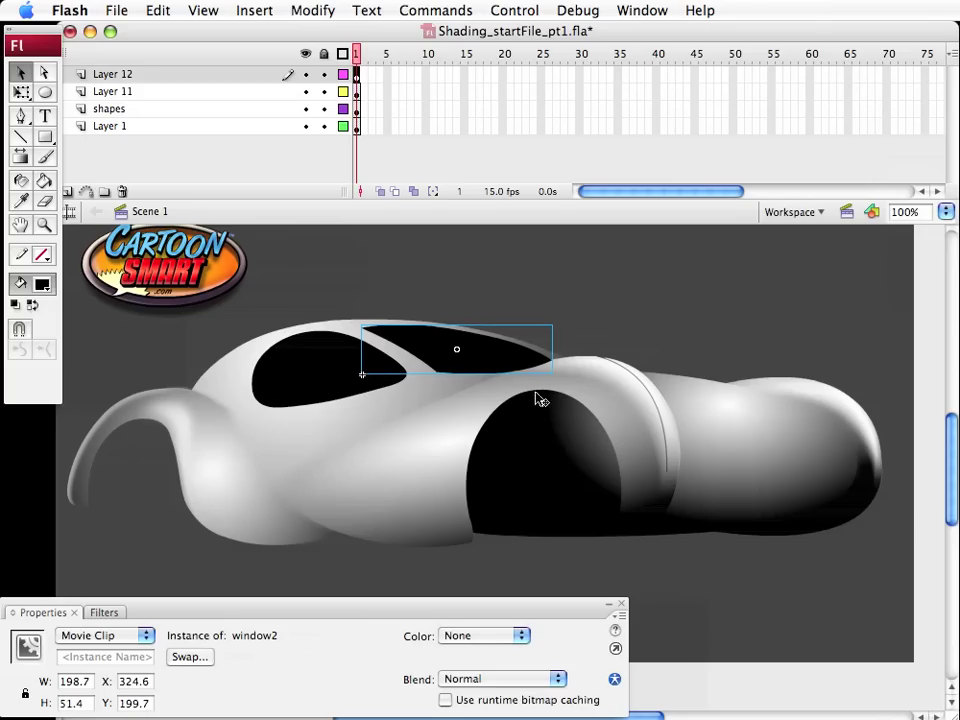
# Move window2 from Layer 12 to the shapes layer, keeping its position
pyautogui.press('Delete')
pyautogui.click(445, 456)
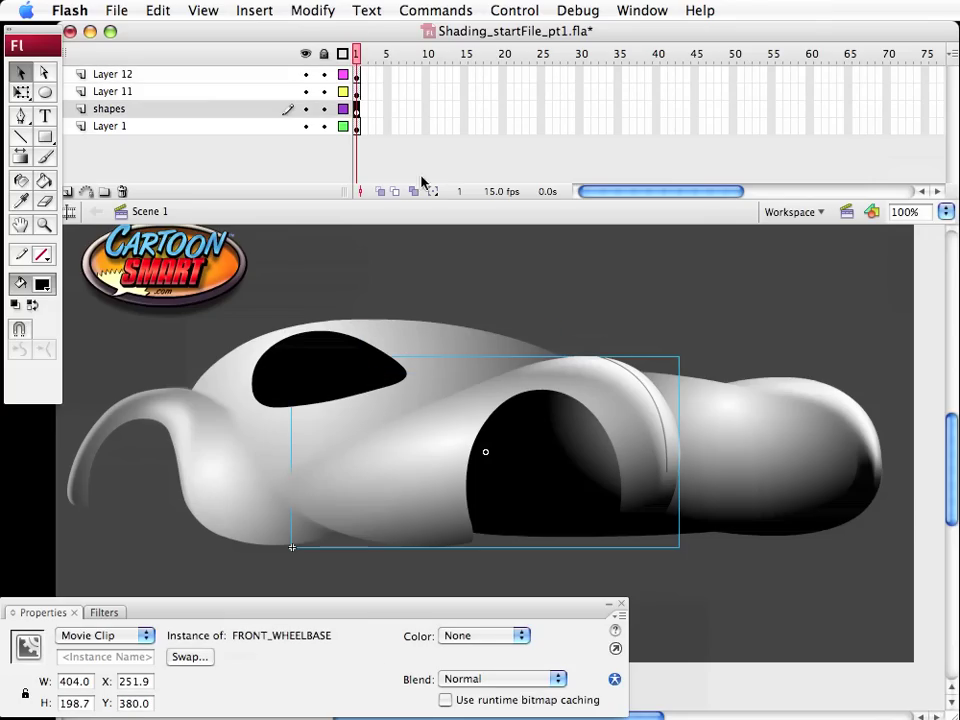
pyautogui.press('super+z')
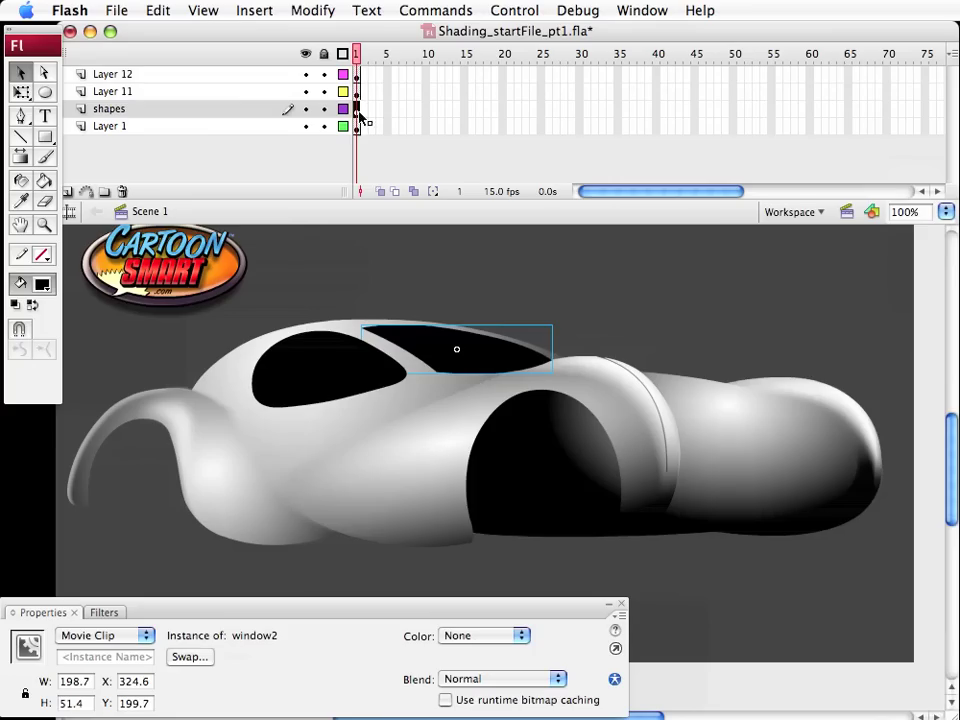
# Send window2 backward in the stacking order until it sits behind the front wheel base and its highlight
pyautogui.click(305, 10)
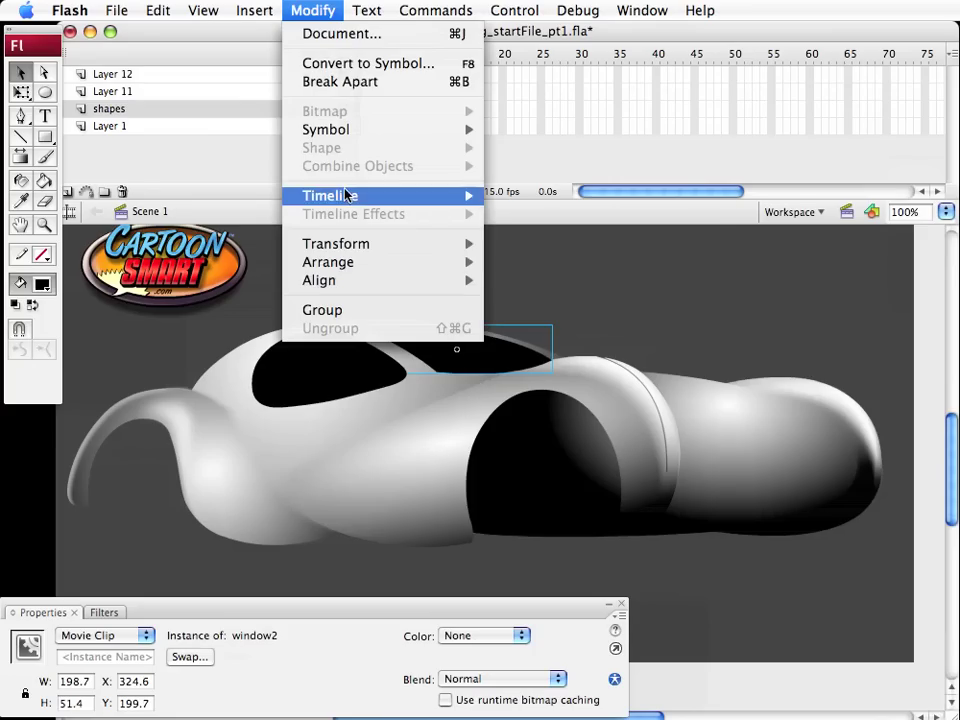
pyautogui.moveTo(342, 261)
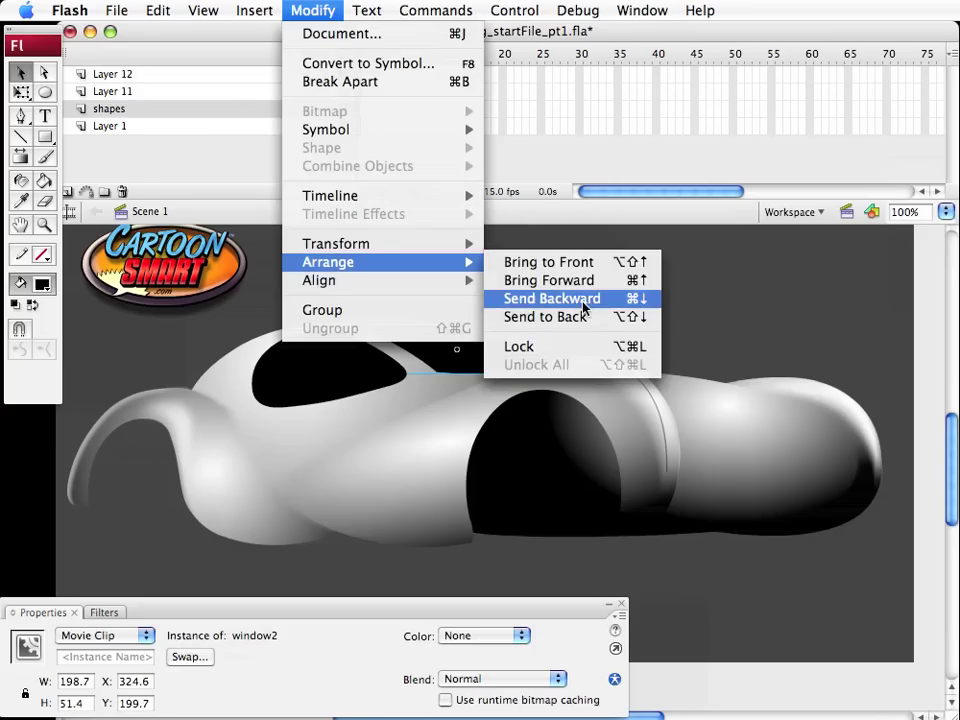
pyautogui.click(585, 308)
pyautogui.press('super+Down')
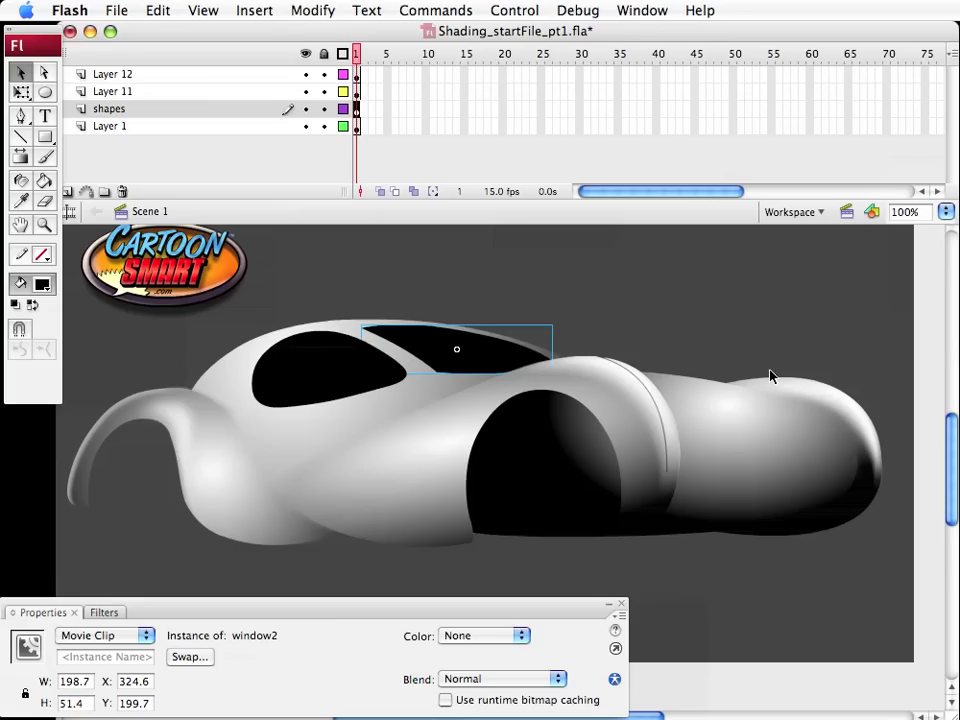
pyautogui.click(538, 368)
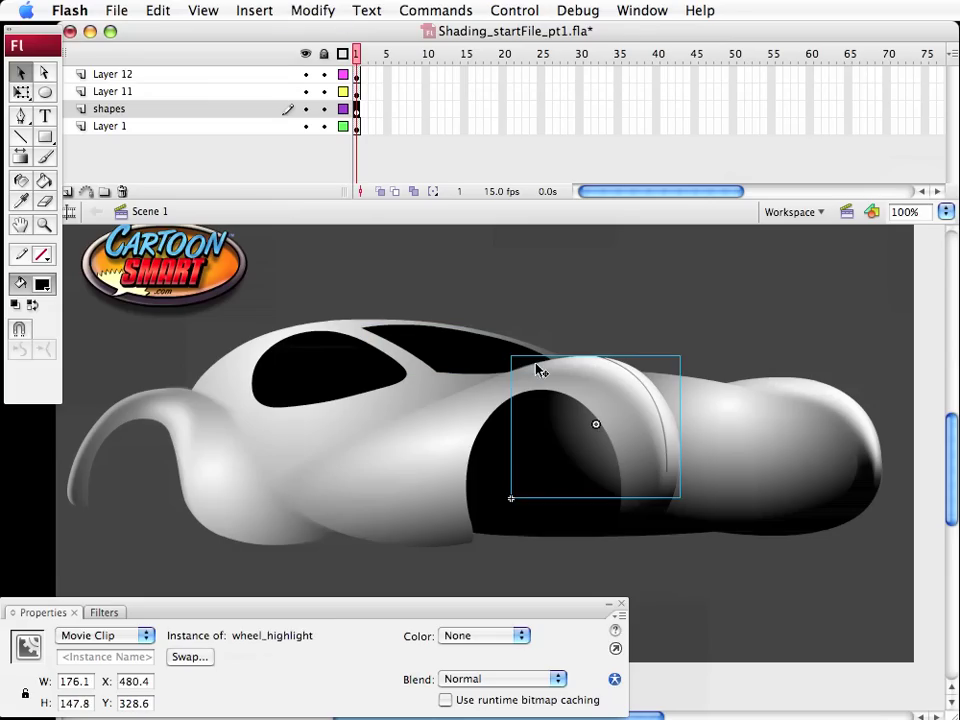
pyautogui.click(446, 422)
pyautogui.click(480, 326)
# Nudge window2 forward to X 327.6, widening the pillar between the two windows
pyautogui.click(469, 356)
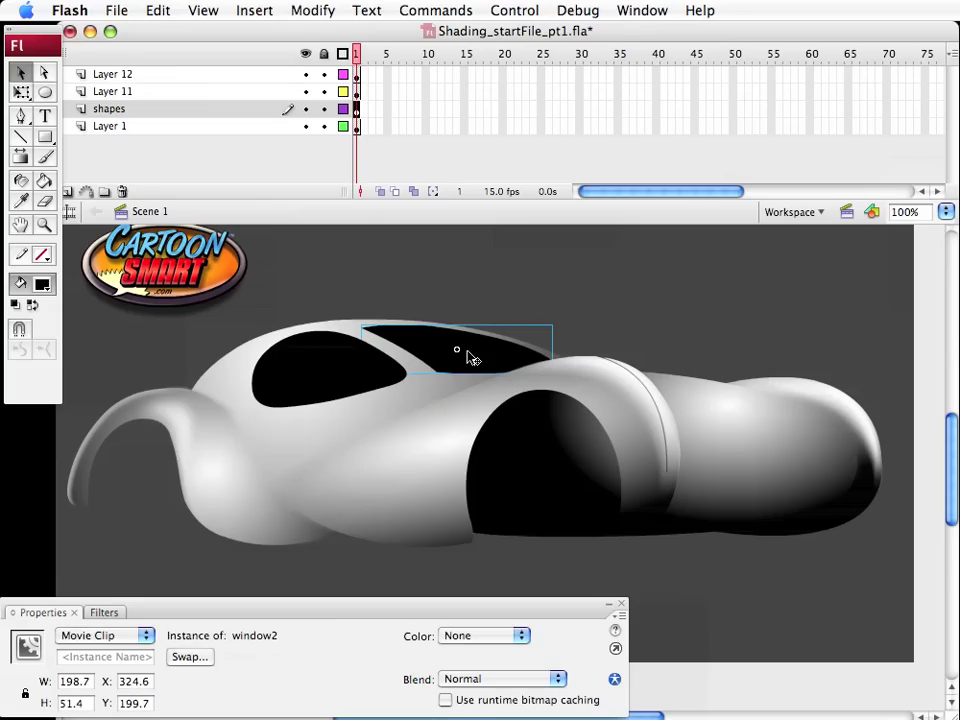
pyautogui.press('Right')
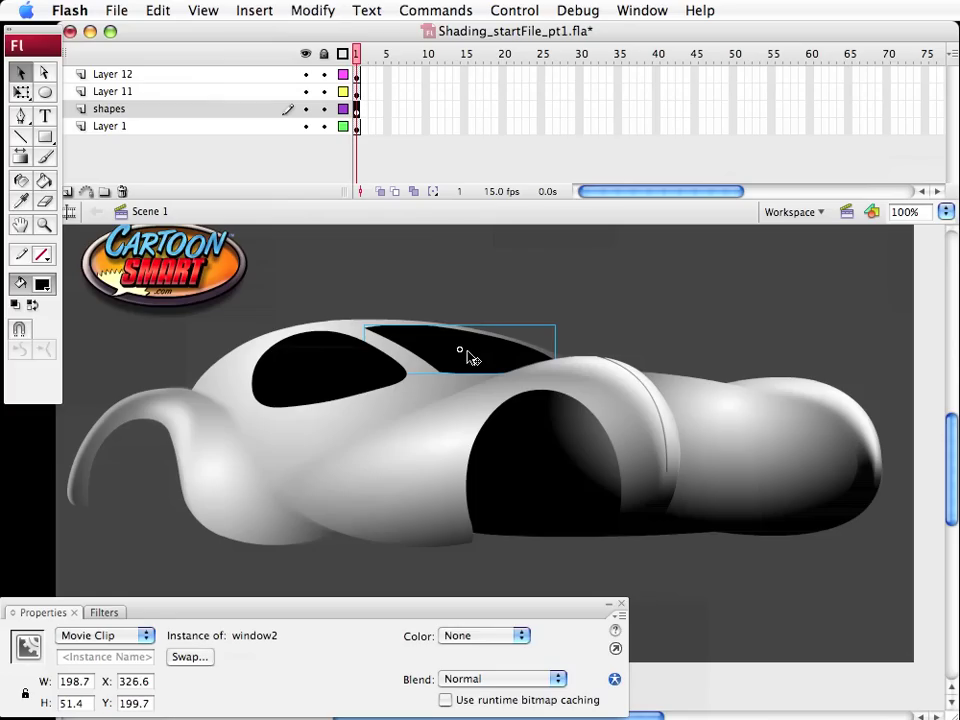
pyautogui.press('Right')
pyautogui.click(363, 385)
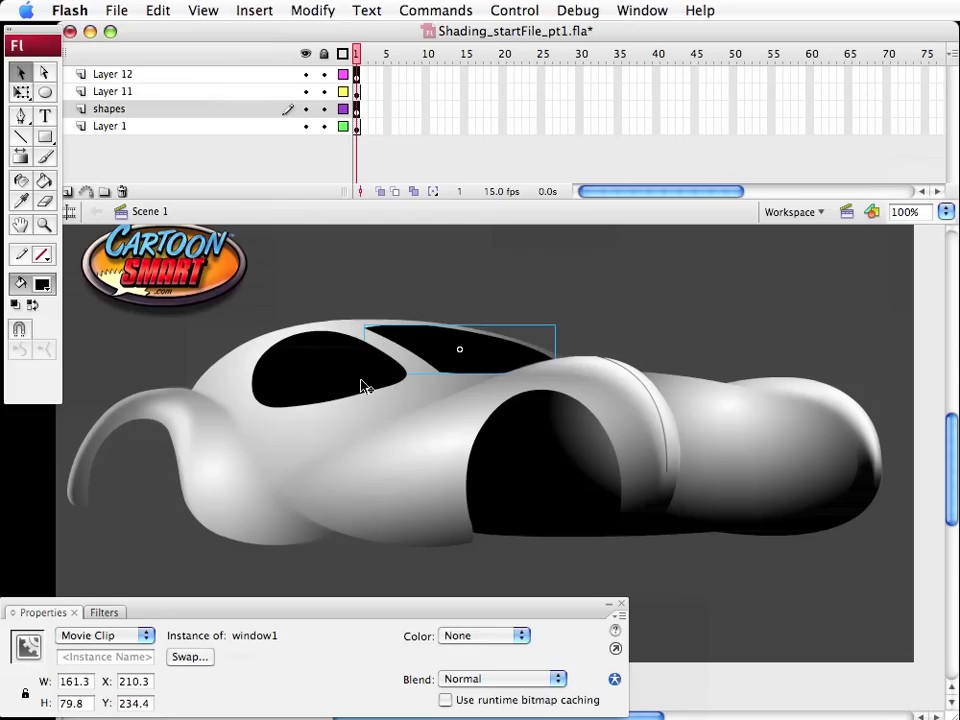
pyautogui.click(487, 371)
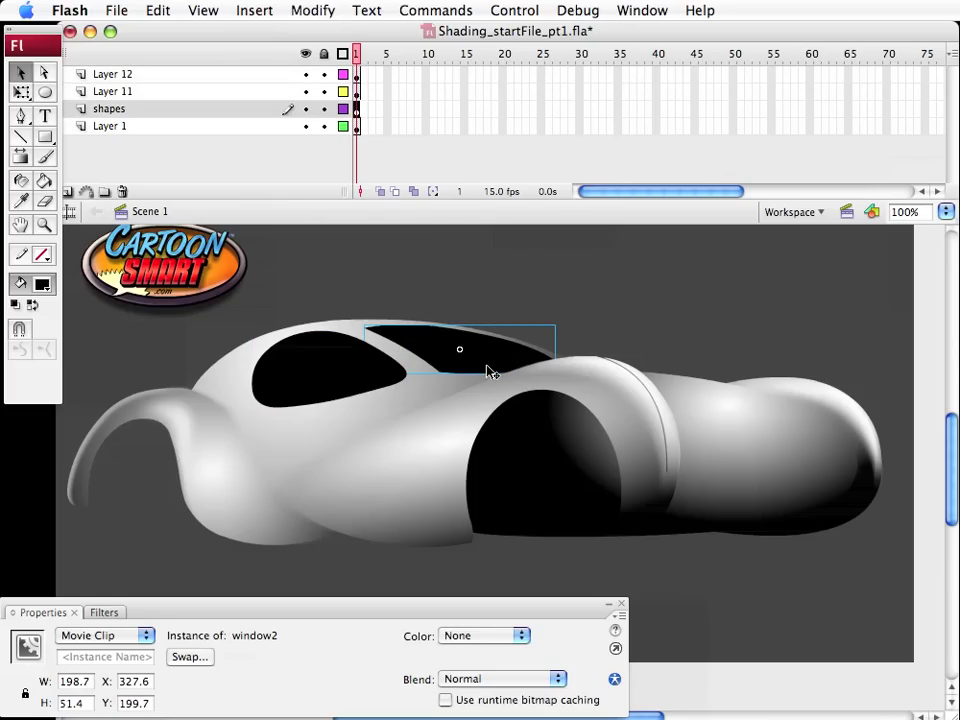
# Nudge window1 to X 212.3, Y 232.4 to rebalance the pillar beside window2
pyautogui.click(338, 393)
pyautogui.press('Right')
pyautogui.press('Right')
pyautogui.press('Right')
pyautogui.press('Right')
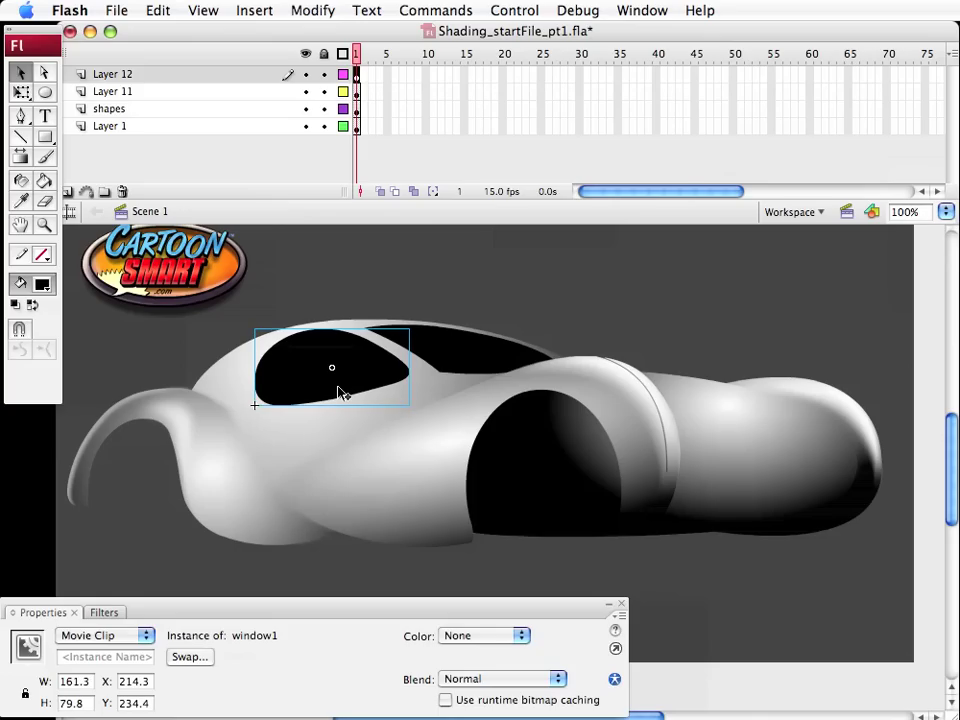
pyautogui.press('Left')
pyautogui.press('Left')
pyautogui.press('Up')
pyautogui.press('Up')
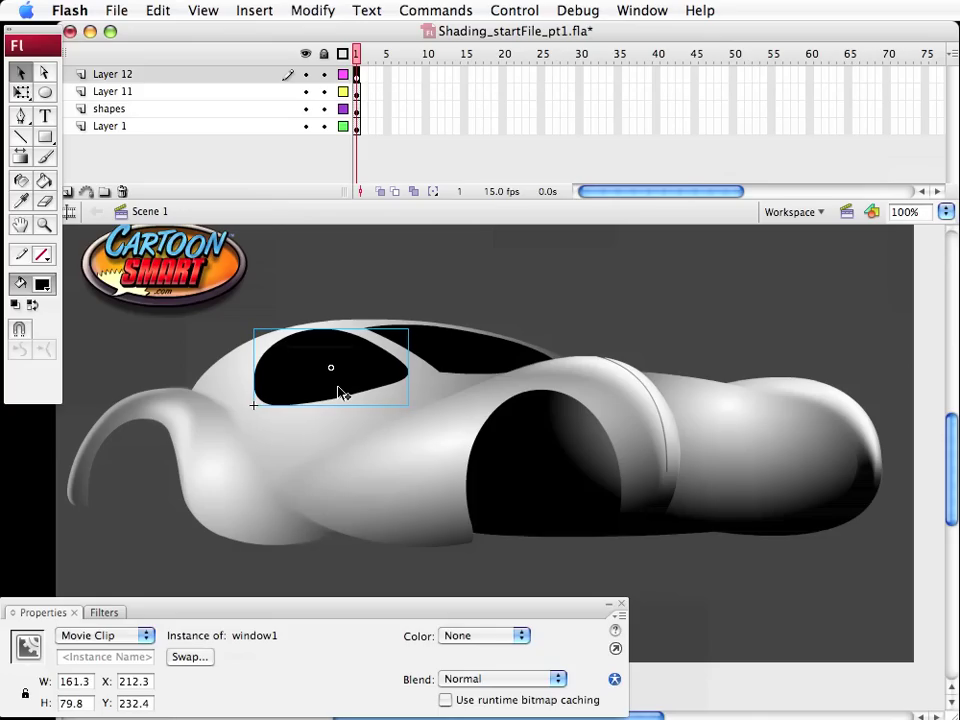
pyautogui.click(676, 284)
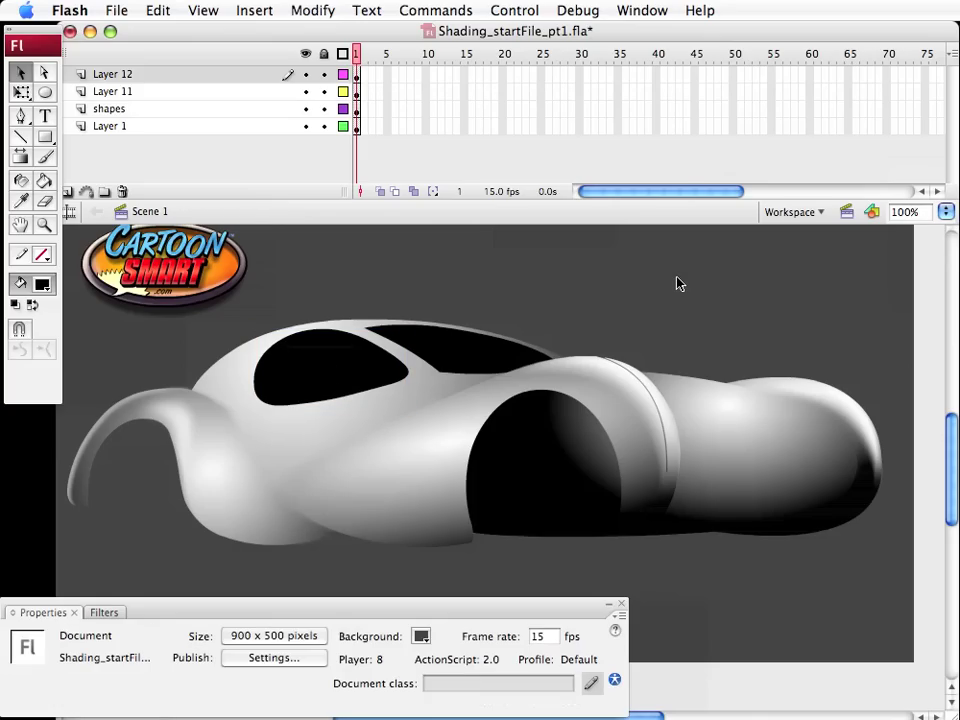
# Save the document with the repositioned windows
pyautogui.click(337, 393)
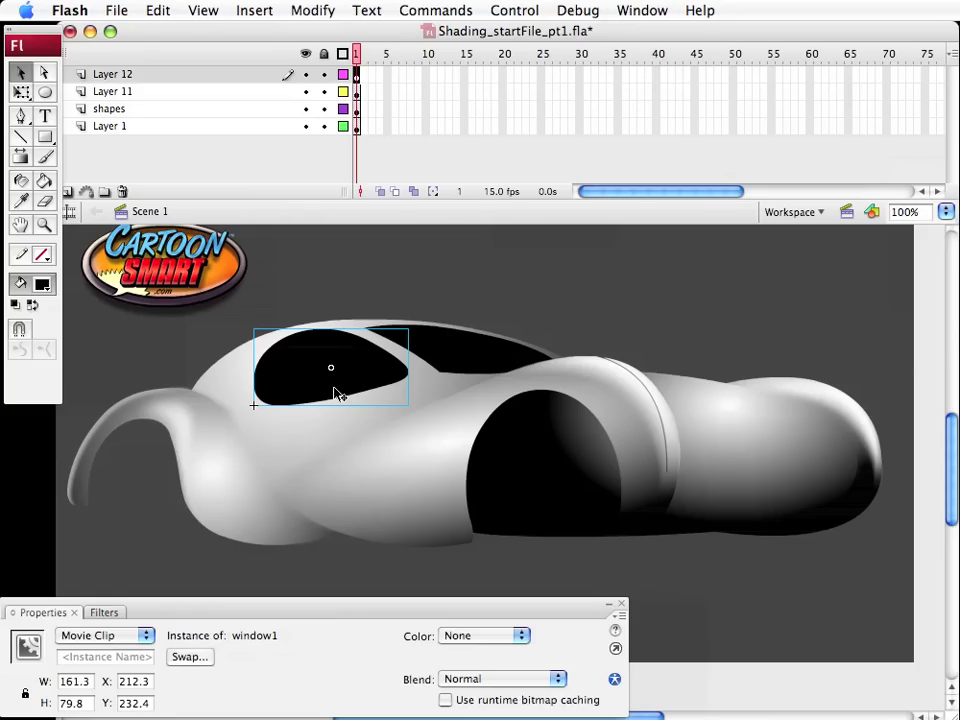
pyautogui.hotkey('ctrl', 's')
pyautogui.click(441, 309)
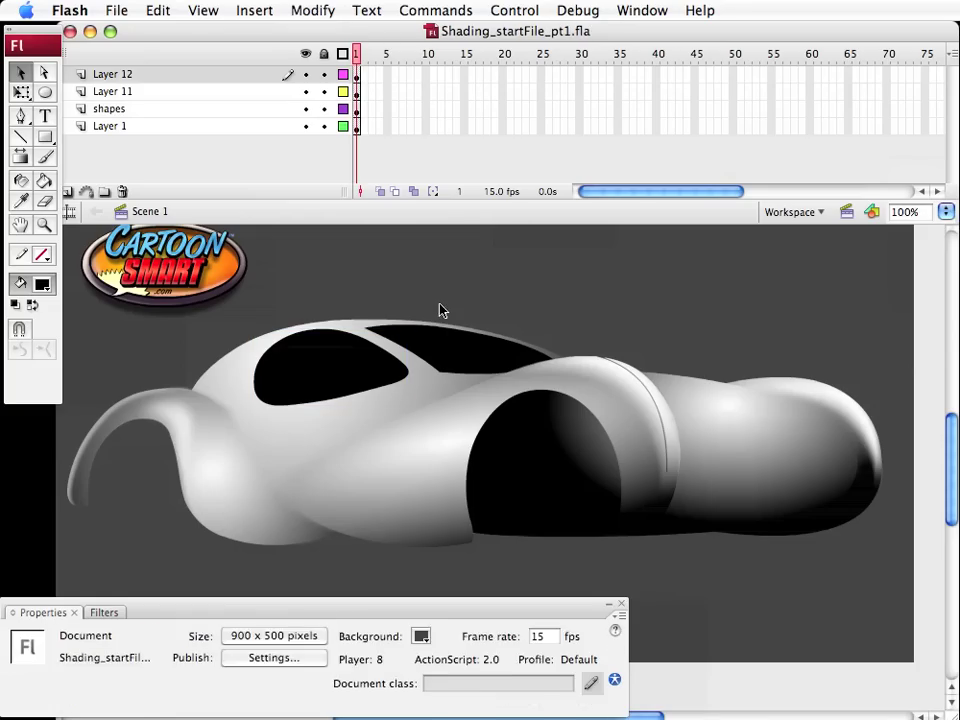
# Open the window1 symbol for editing and fill its black shape with the white-to-black linear gradient
pyautogui.click(347, 381)
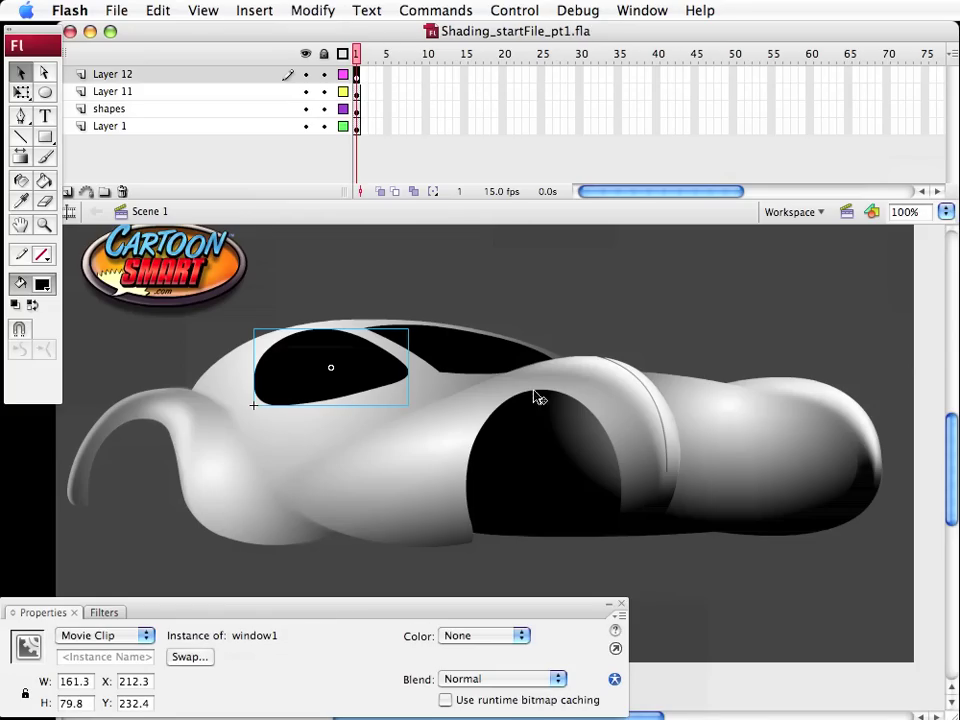
pyautogui.doubleClick(347, 392)
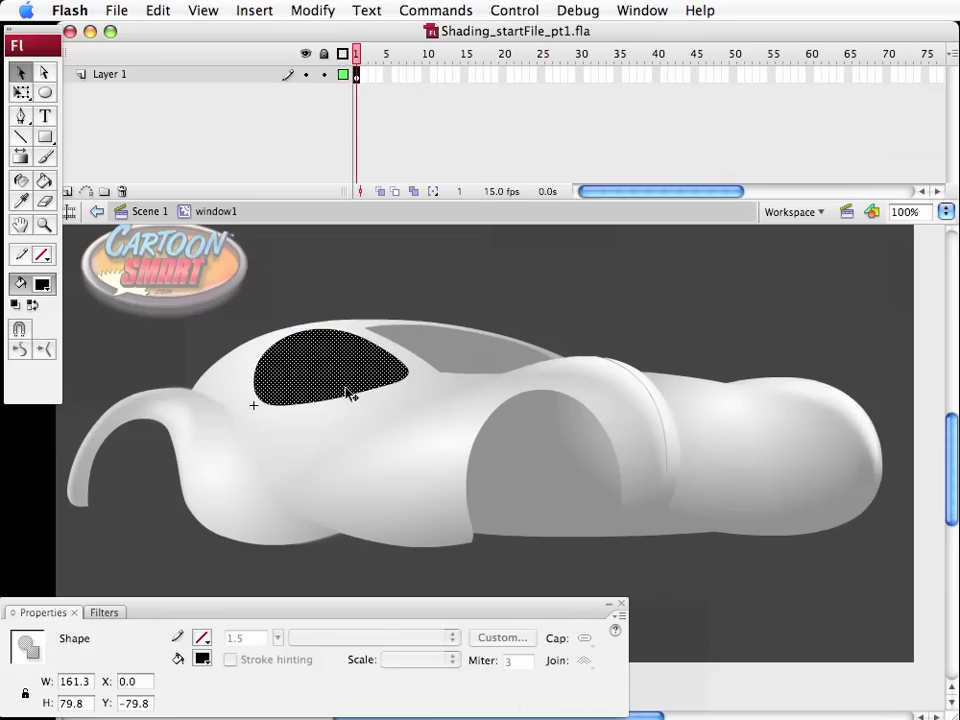
pyautogui.click(392, 328)
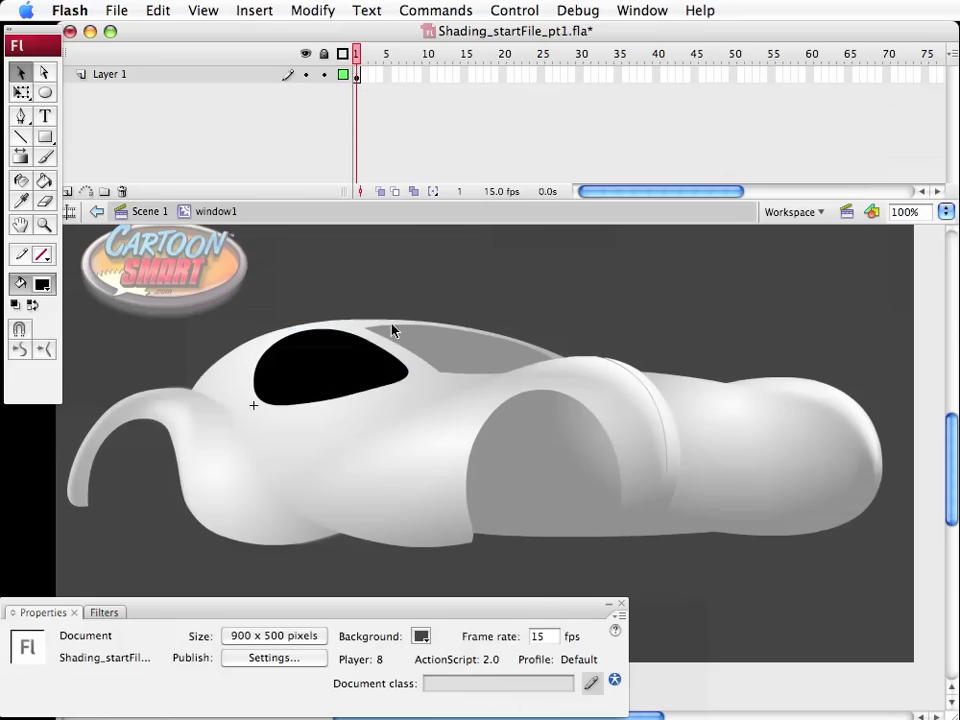
pyautogui.click(44, 181)
pyautogui.click(42, 285)
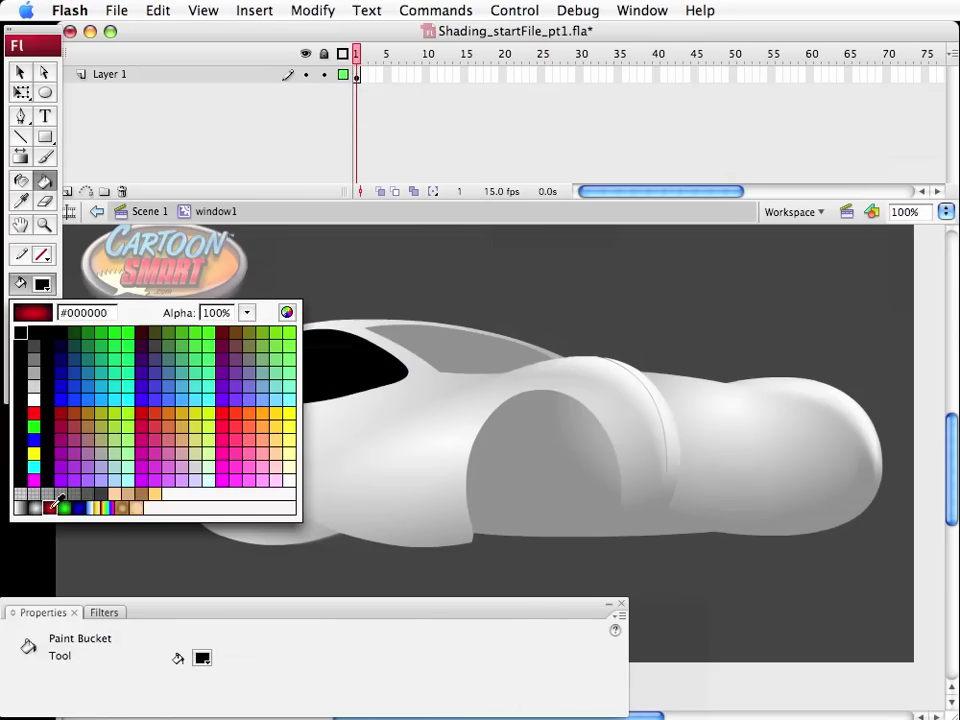
pyautogui.click(21, 508)
pyautogui.click(280, 349)
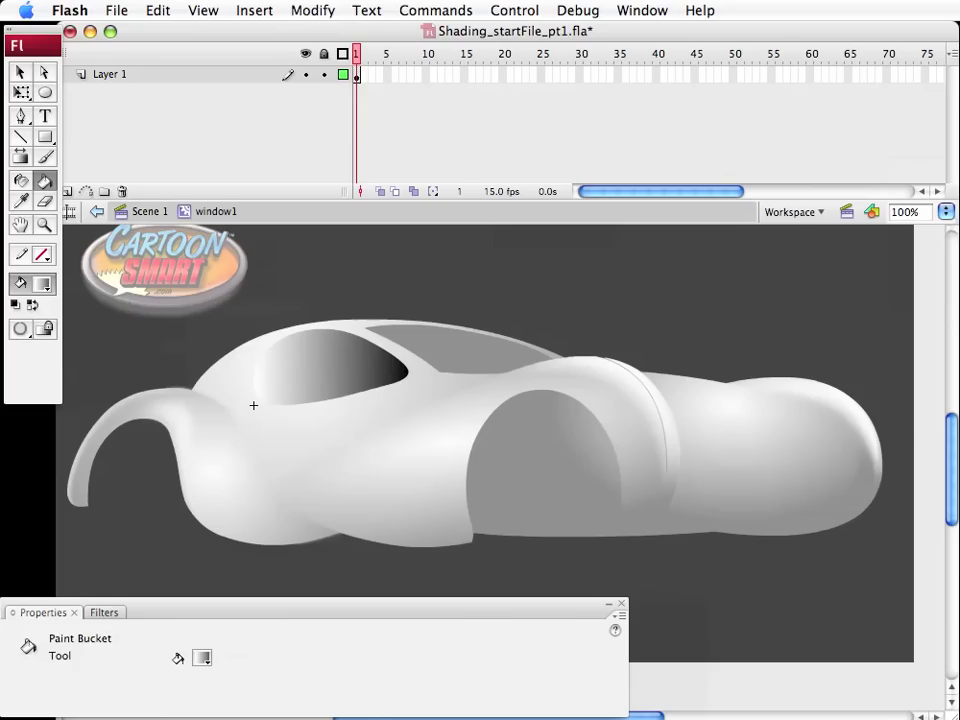
# Change the white end of window1's linear gradient to dark gray #333333
pyautogui.hotkey('shift', 'F9')
pyautogui.moveTo(743, 165); pyautogui.dragTo(872, 161)
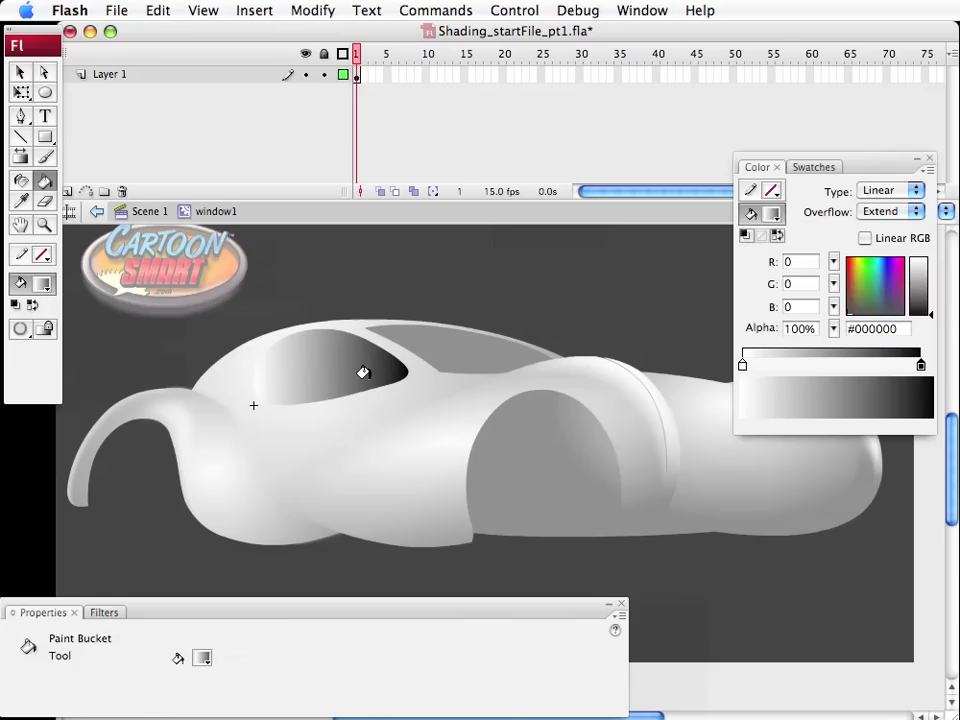
pyautogui.press('v')
pyautogui.click(313, 390)
pyautogui.click(742, 366)
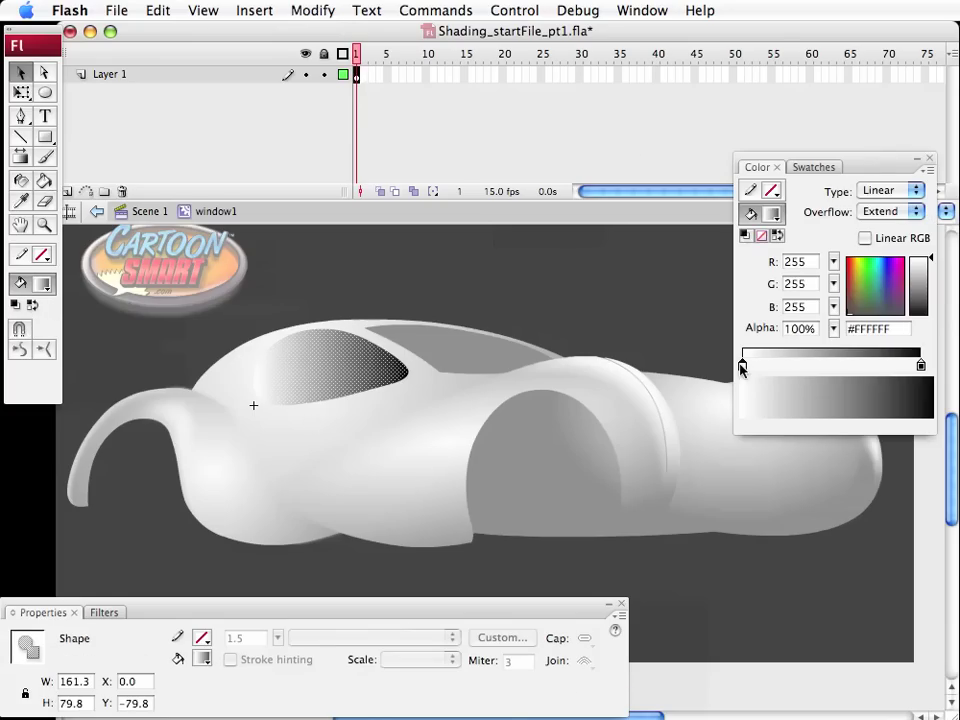
pyautogui.click(742, 366)
pyautogui.click(760, 418)
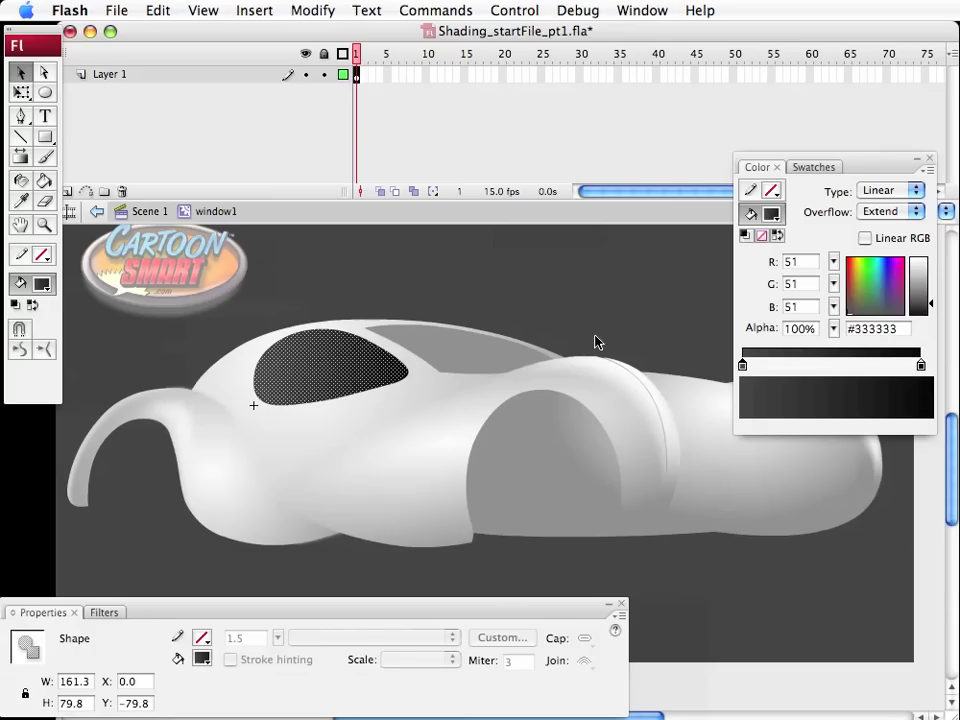
pyautogui.click(595, 343)
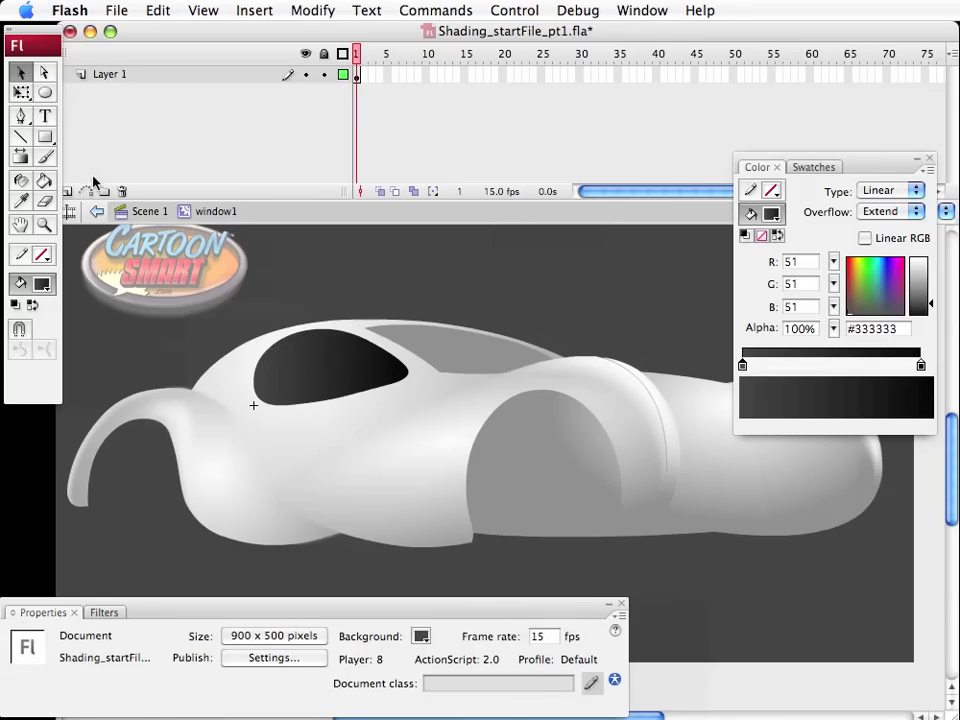
# Rotate window1's gradient to run from gray at the top to black along the slanted lower edge, shorten it to the window's height, and return to Scene 1
pyautogui.press('f')
pyautogui.click(340, 388)
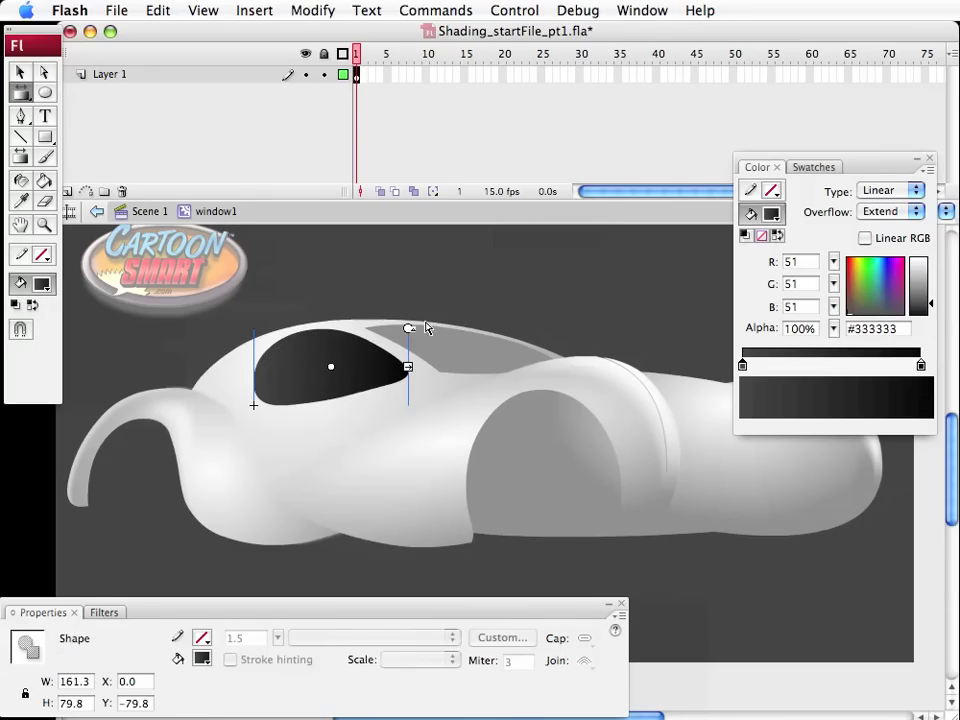
pyautogui.moveTo(410, 327); pyautogui.dragTo(415, 436)
pyautogui.moveTo(338, 443); pyautogui.dragTo(333, 399)
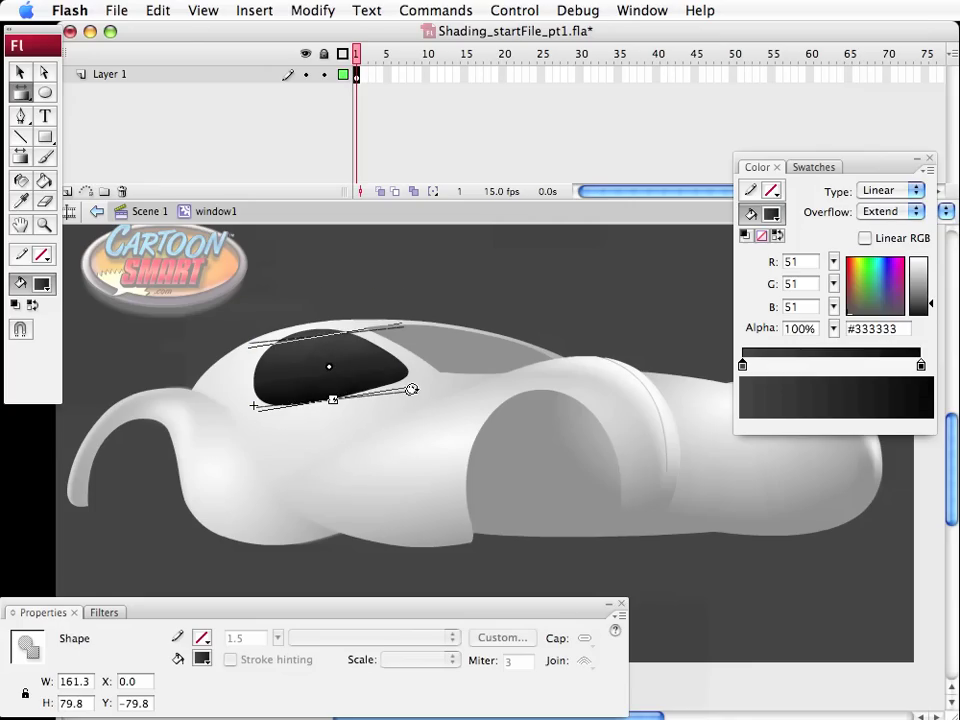
pyautogui.click(489, 317)
pyautogui.doubleClick(392, 264)
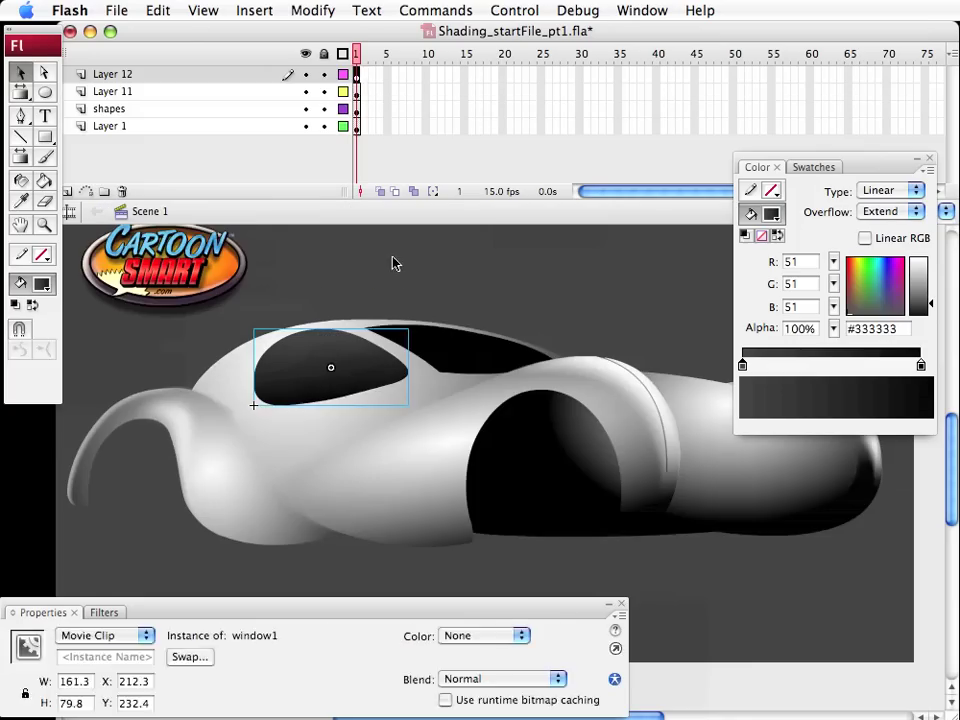
pyautogui.click(392, 264)
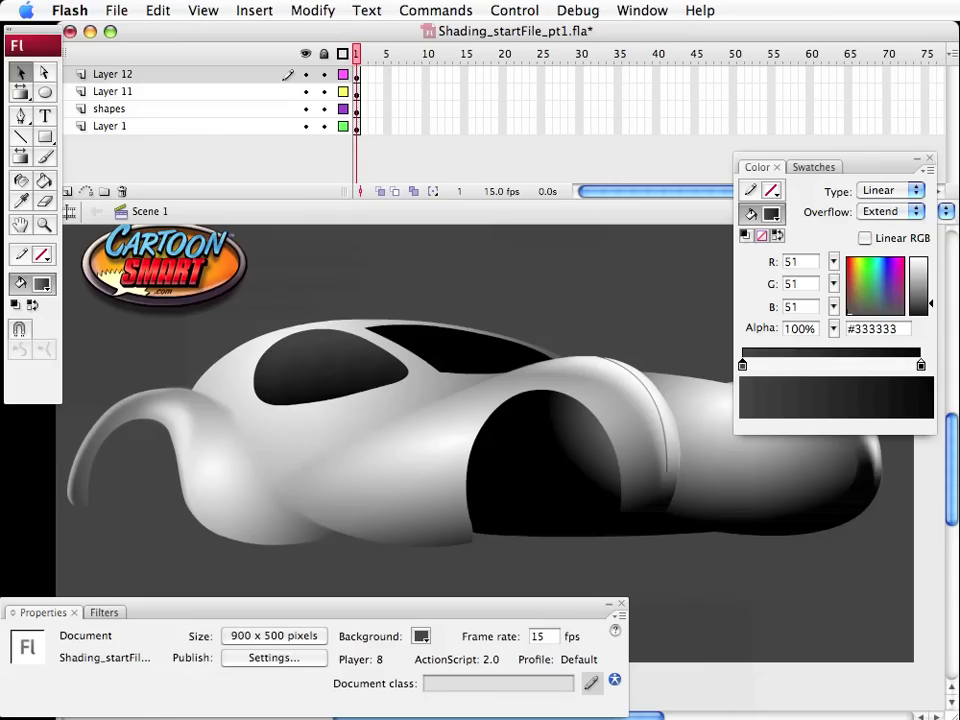
# Lighten the gray end of window1's gradient to #666666 inside the symbol, and return to Scene 1
pyautogui.doubleClick(306, 368)
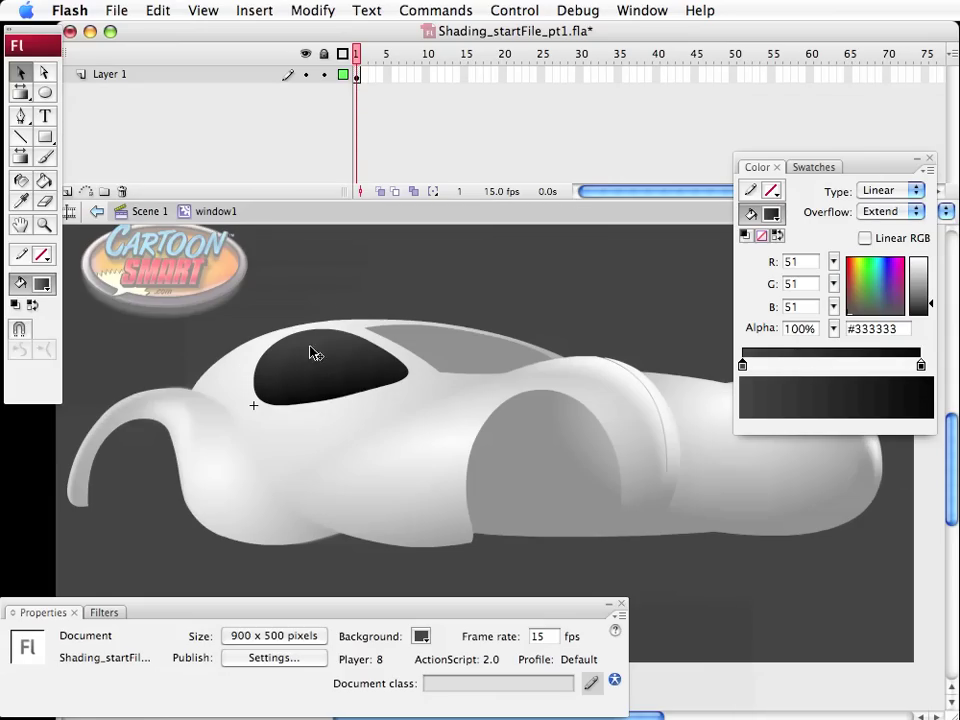
pyautogui.click(366, 386)
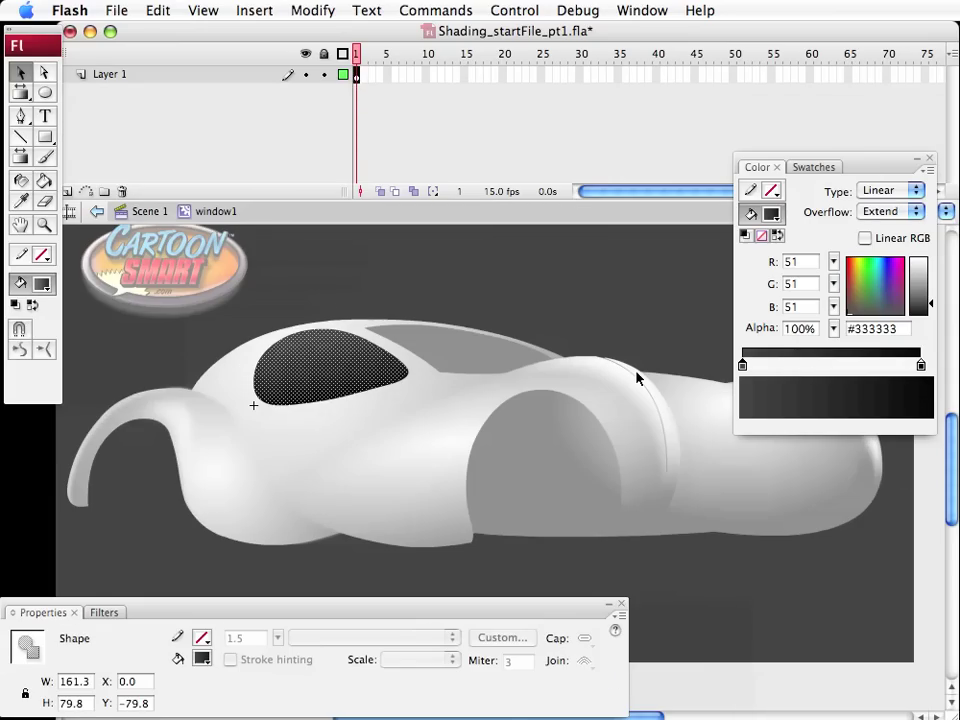
pyautogui.click(743, 367)
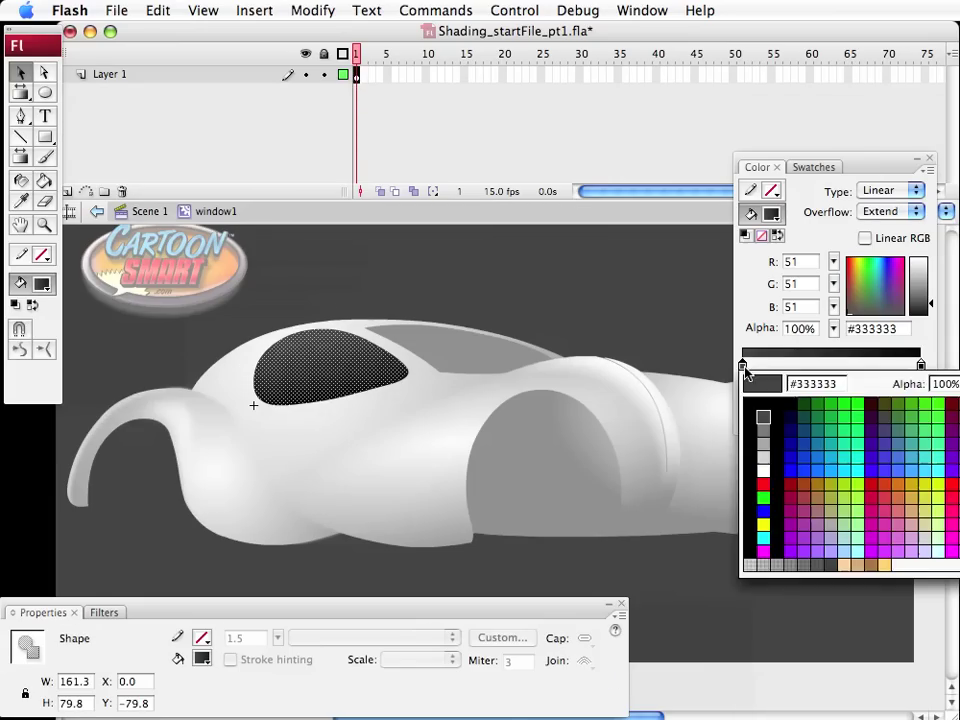
pyautogui.click(764, 429)
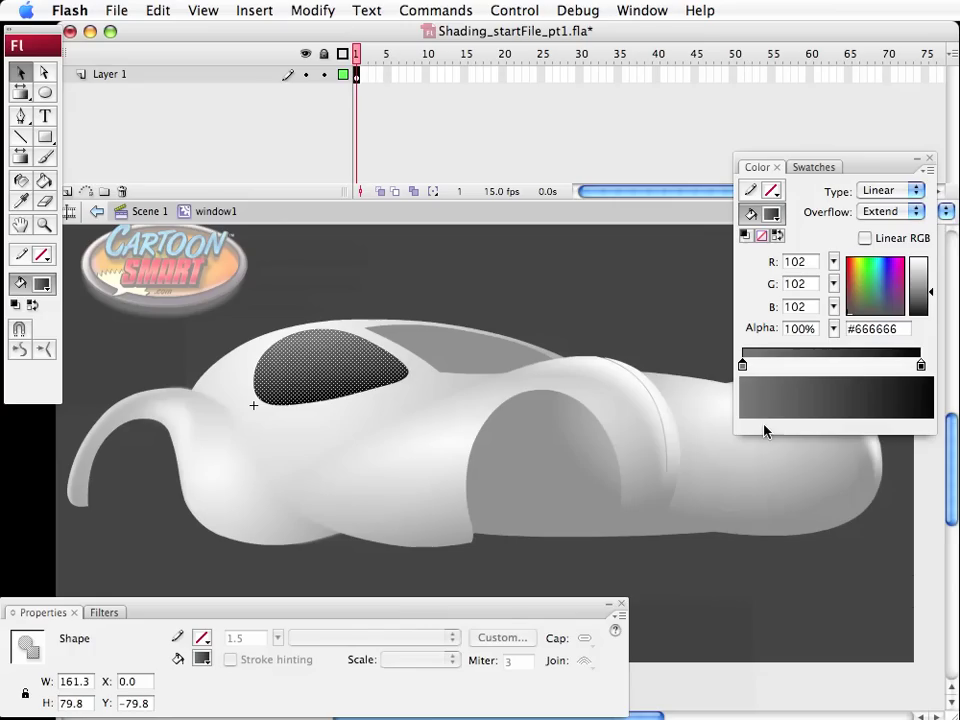
pyautogui.click(581, 326)
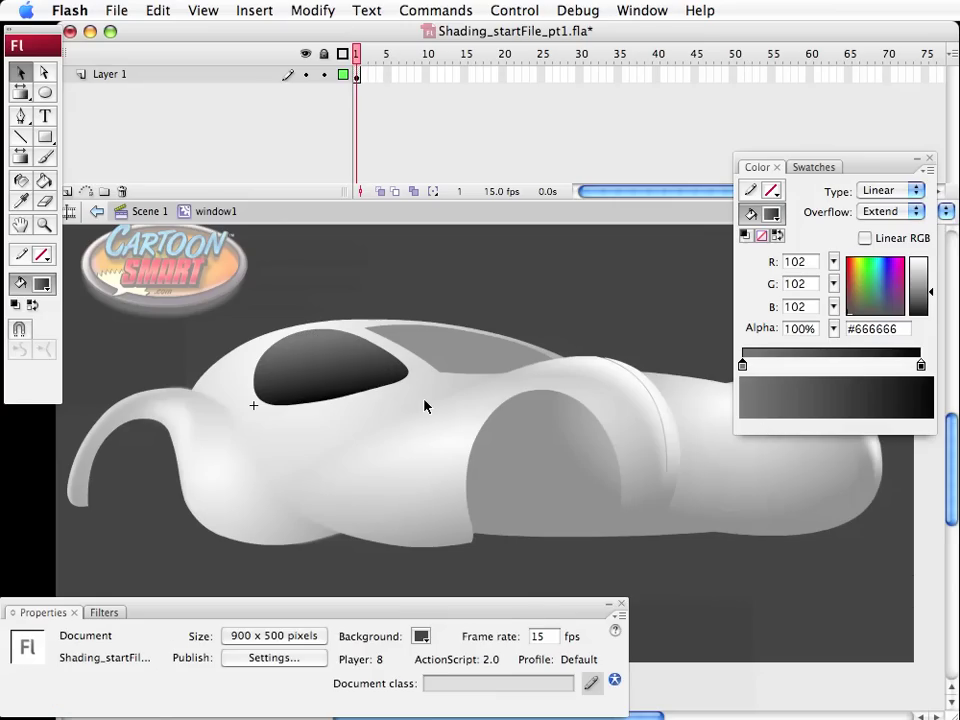
pyautogui.click(148, 212)
# Add a white Drop Shadow filter to window1 and make it an inner shadow
pyautogui.click(316, 349)
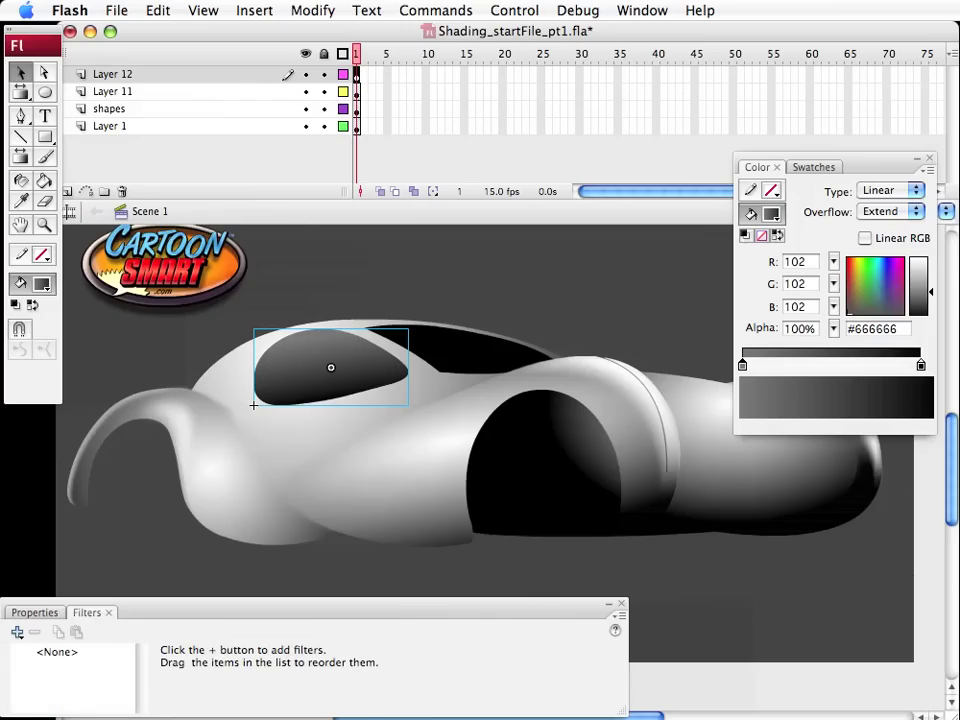
pyautogui.press('F4')
pyautogui.press('F4')
pyautogui.click(17, 634)
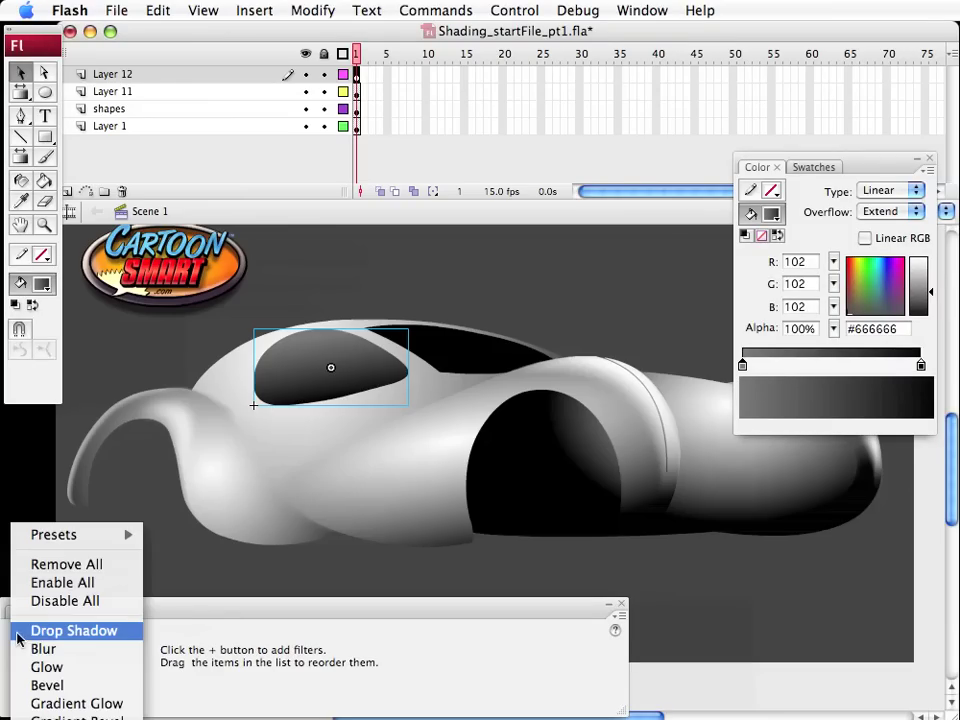
pyautogui.click(44, 632)
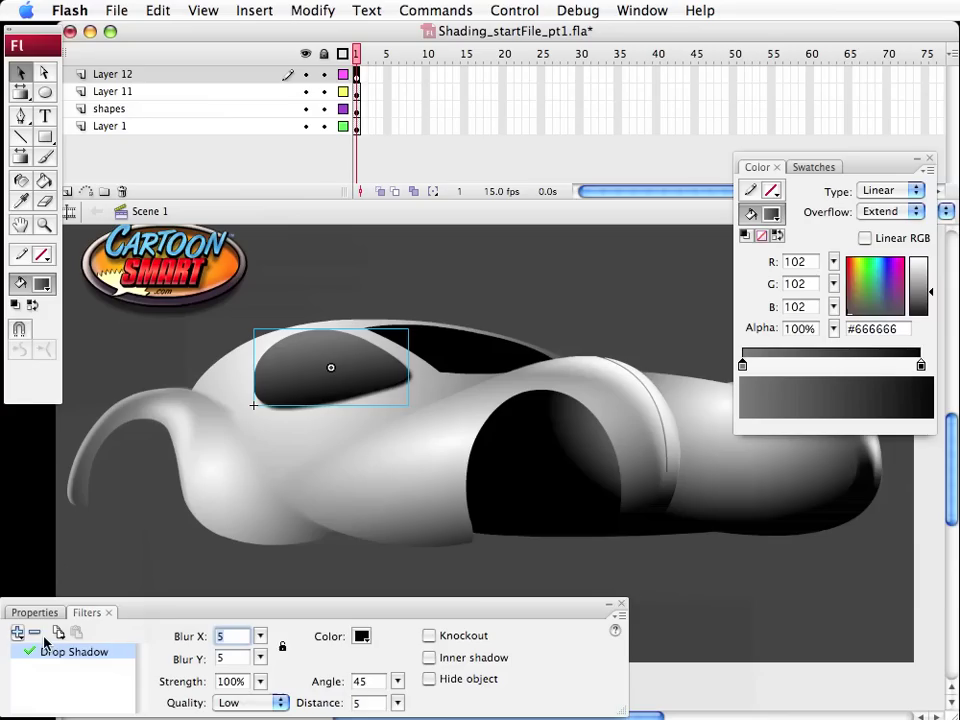
pyautogui.click(361, 636)
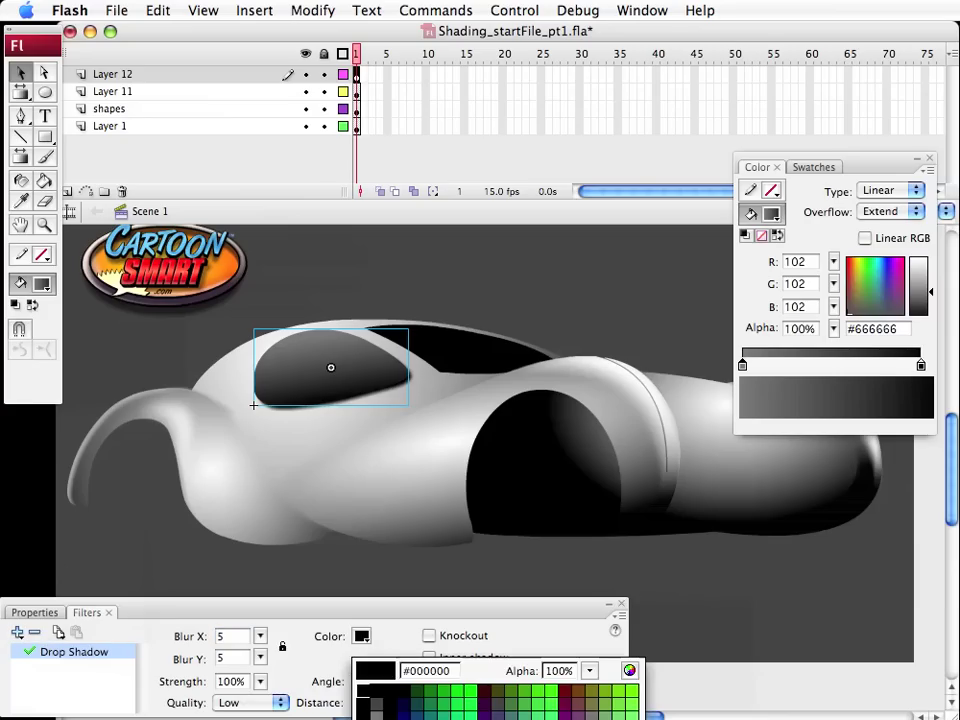
pyautogui.click(358, 712)
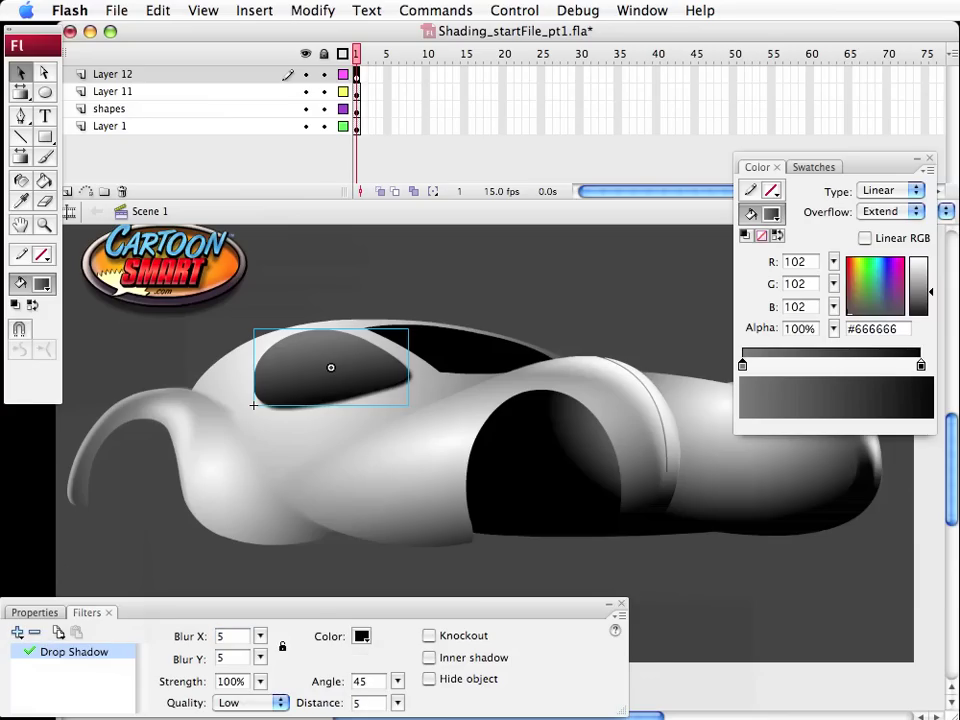
pyautogui.click(429, 659)
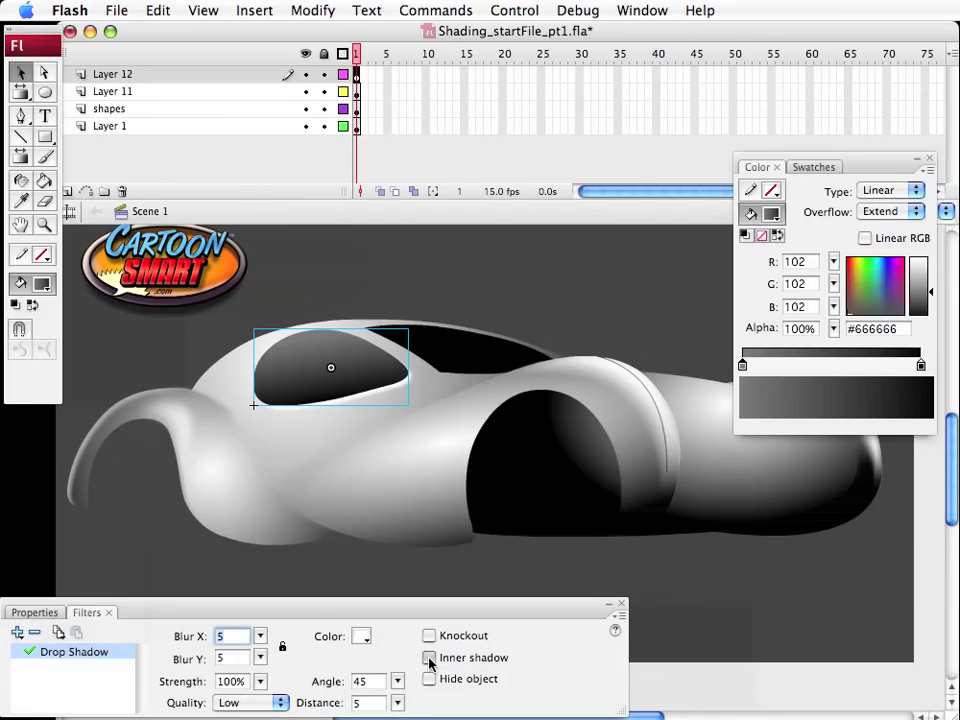
# Set window1's inner shadow to distance 2, Blur X 2 and Blur Y 2
pyautogui.click(362, 702)
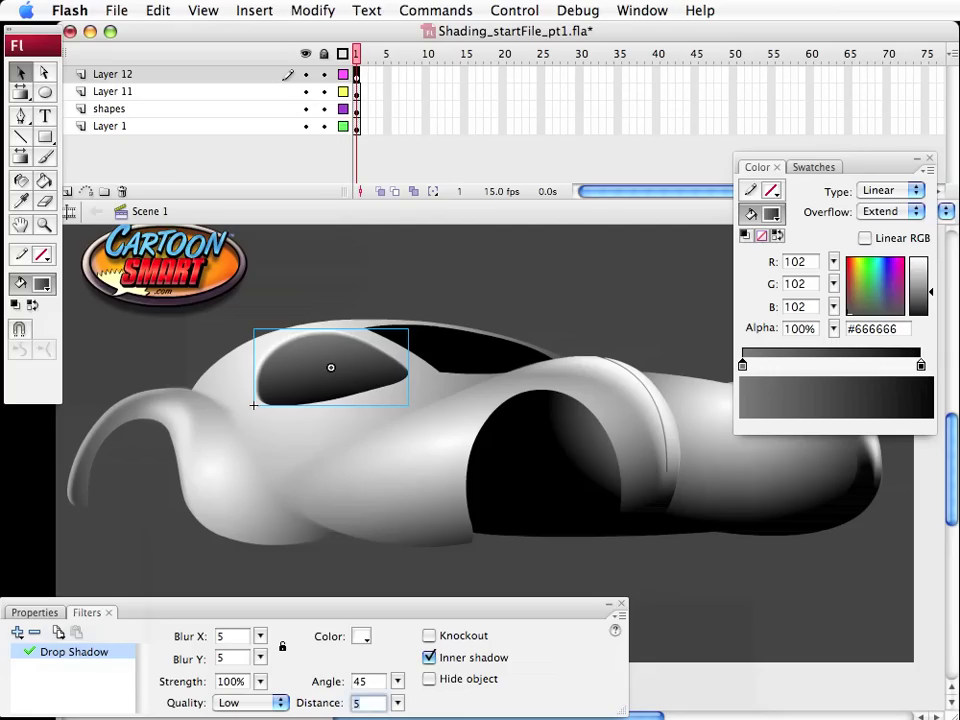
pyautogui.write('2')
pyautogui.press('Tab')
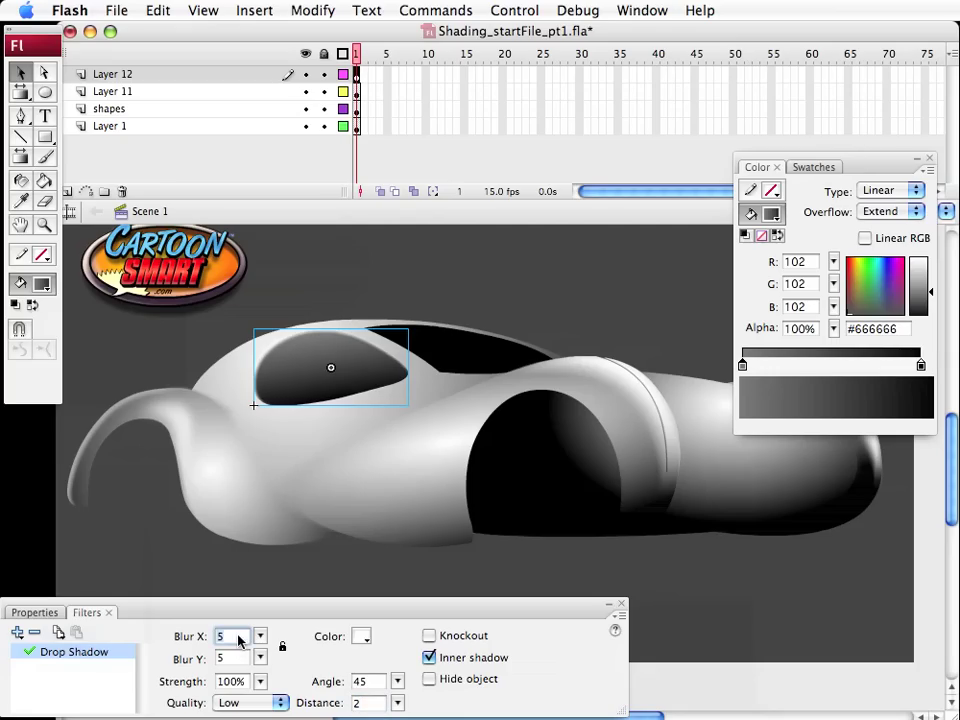
pyautogui.write('2')
pyautogui.press('Tab')
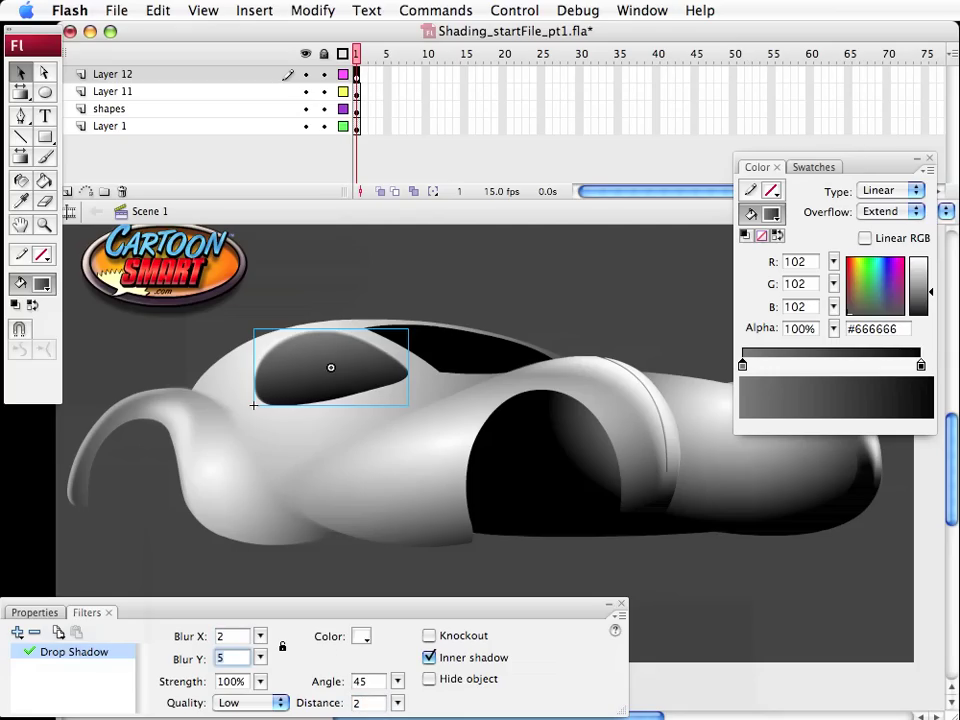
pyautogui.write('2')
pyautogui.press('Tab')
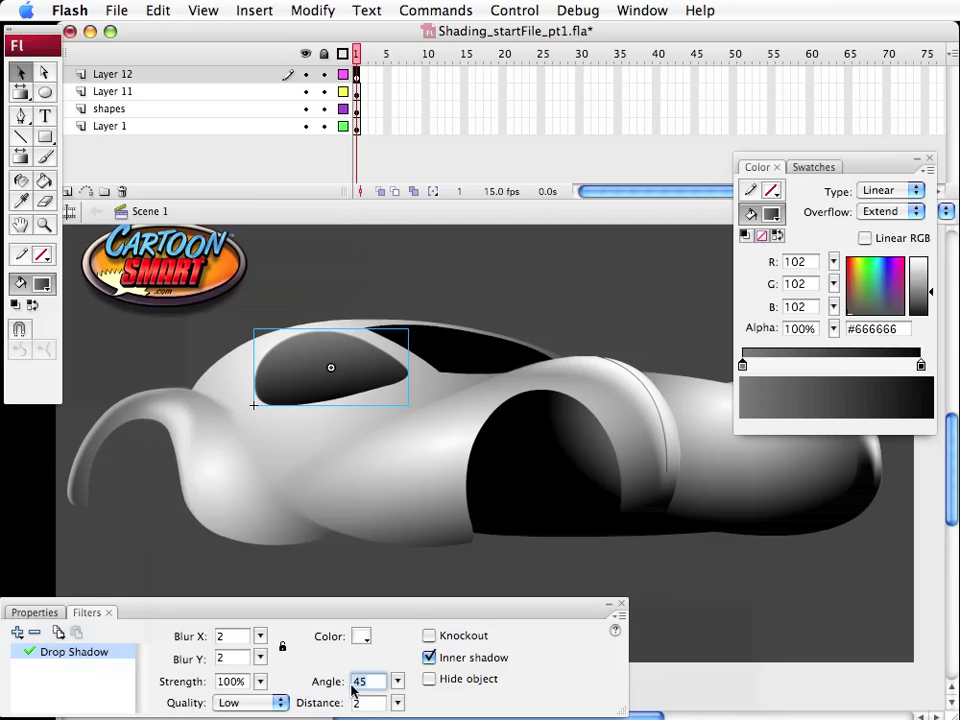
# Set the angle of window1's inner shadow to 234 so the white edge follows the window's lower rim
pyautogui.moveTo(397, 681); pyautogui.dragTo(375, 640)
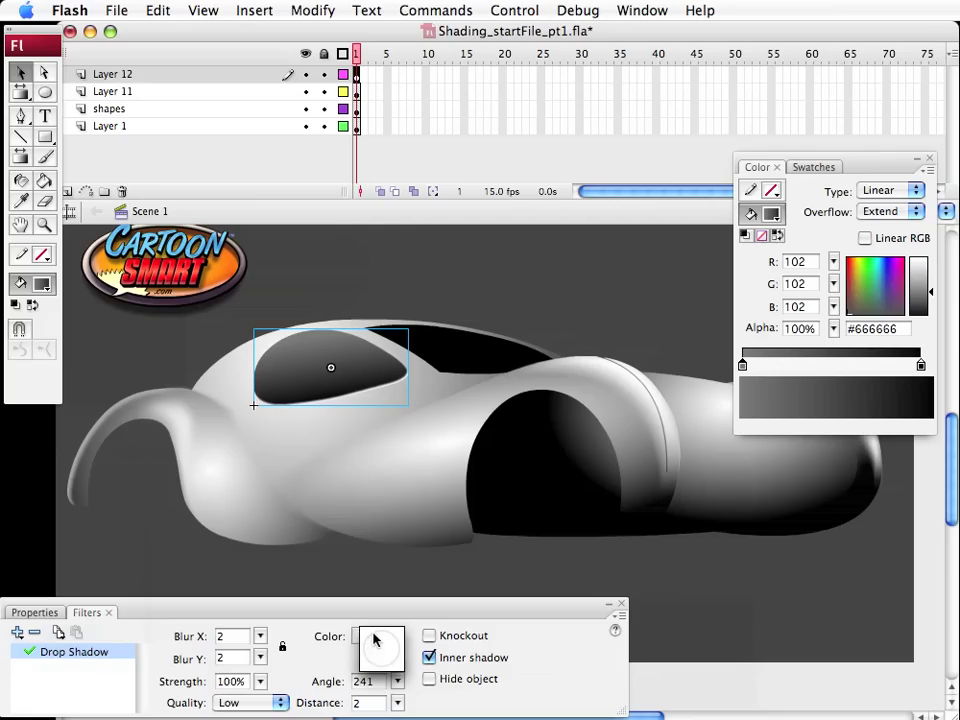
pyautogui.moveTo(375, 640); pyautogui.dragTo(372, 637)
pyautogui.click(439, 287)
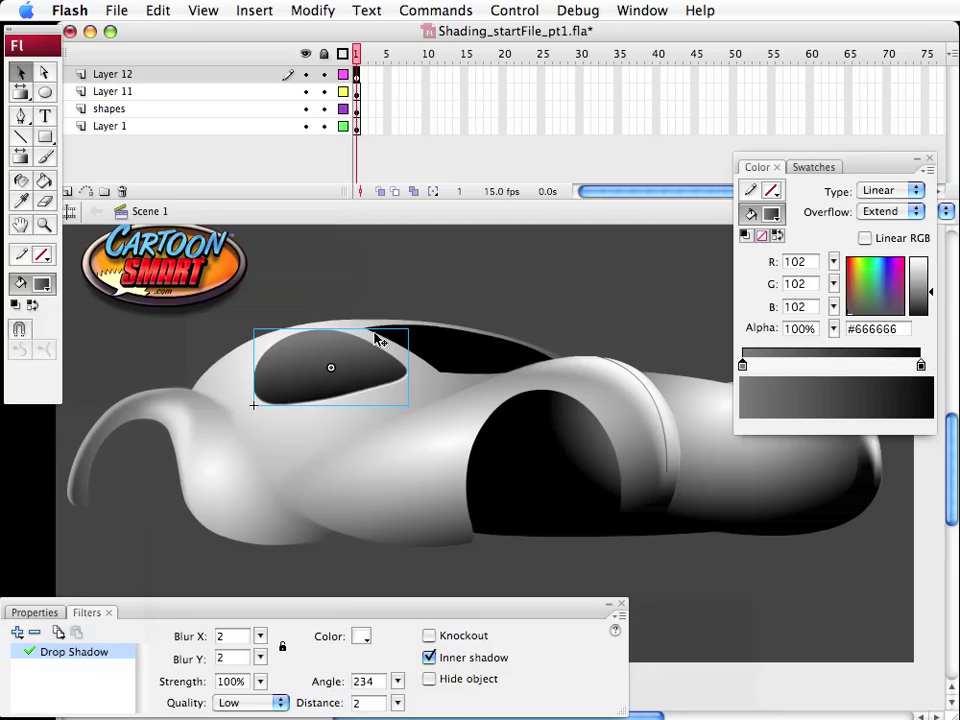
# Add a second Drop Shadow filter to window1 and make it a black inner shadow
pyautogui.click(17, 632)
pyautogui.click(43, 649)
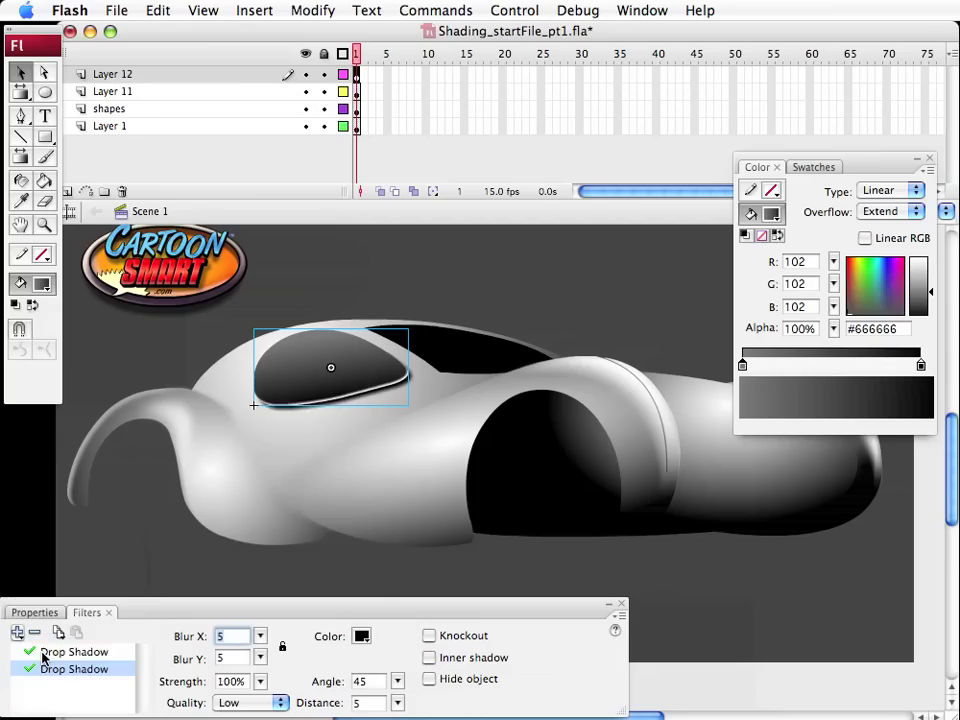
pyautogui.click(429, 659)
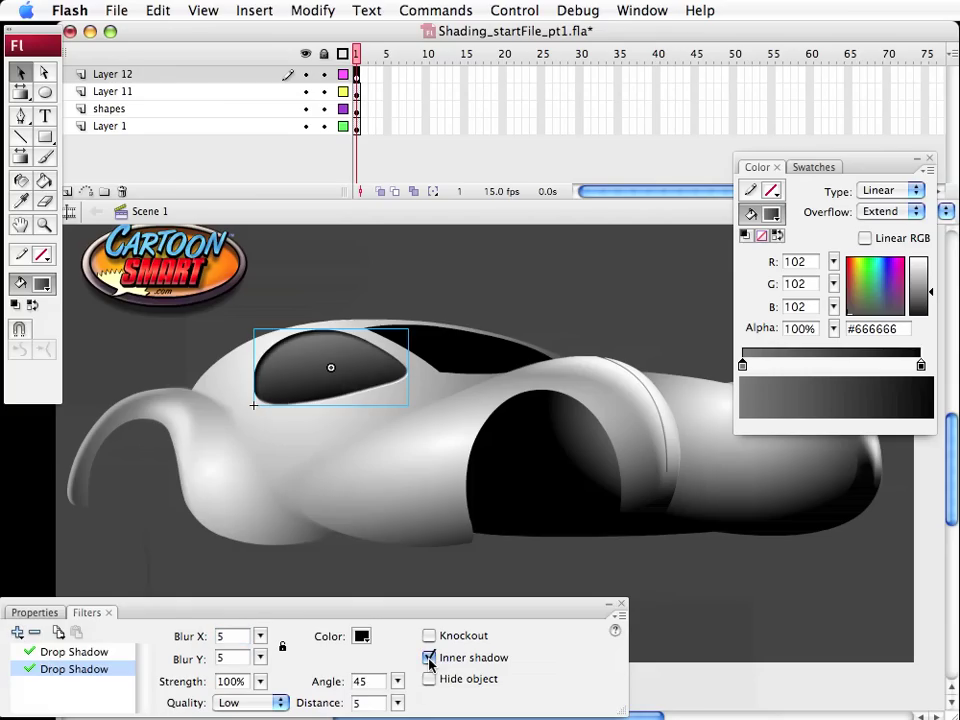
pyautogui.click(491, 294)
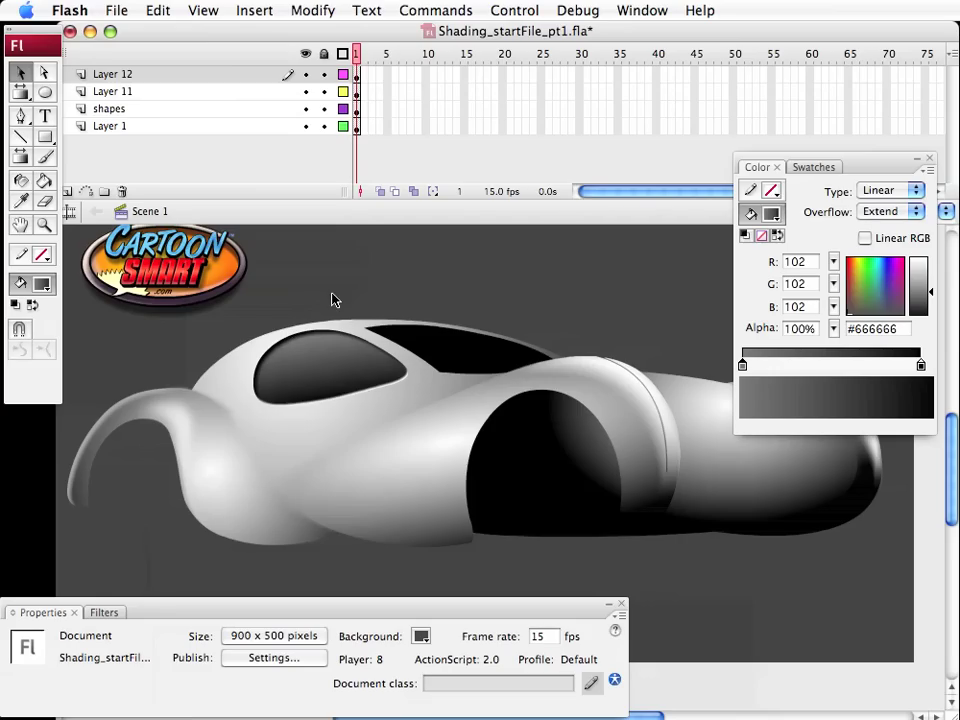
pyautogui.click(300, 372)
pyautogui.click(483, 285)
# Create a new top layer and draw a borderless black rectangle with 40% alpha inside the side window
pyautogui.click(67, 191)
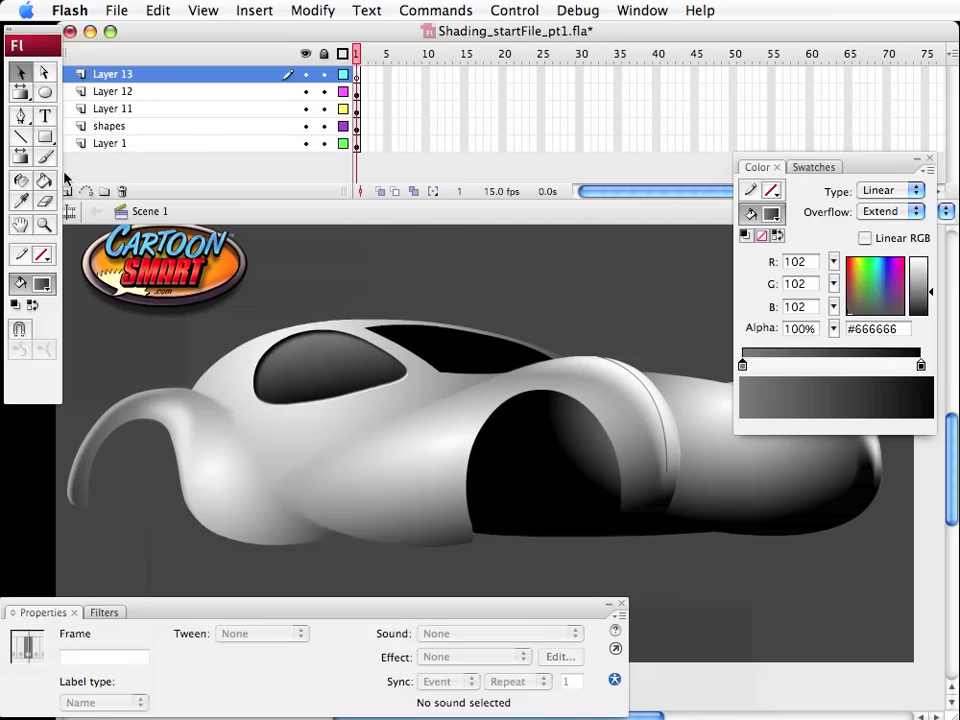
pyautogui.press('y')
pyautogui.click(44, 140)
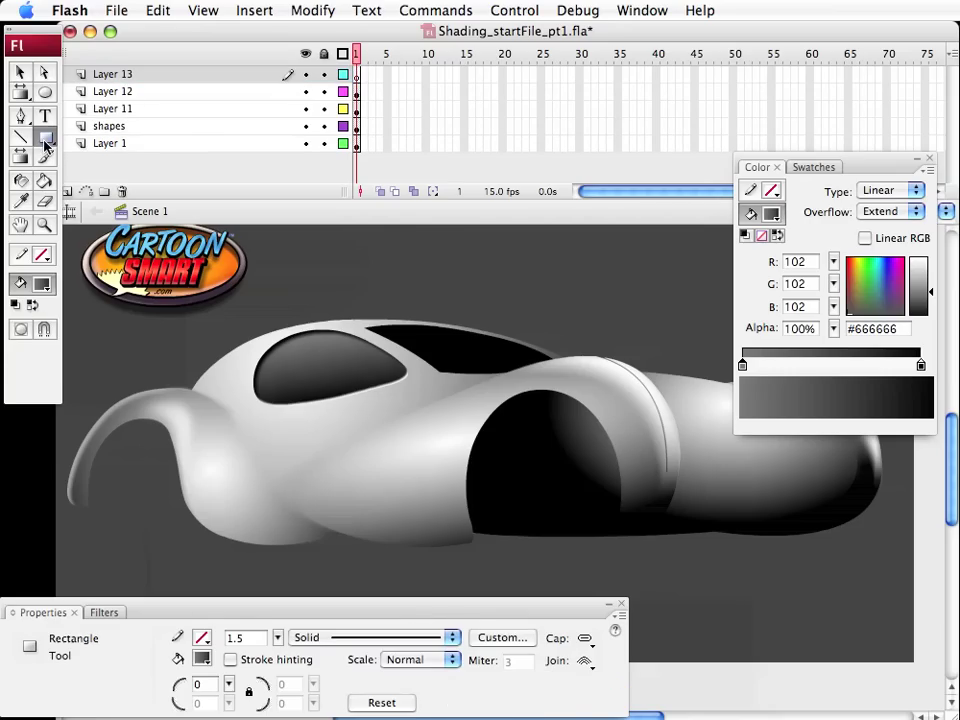
pyautogui.click(42, 285)
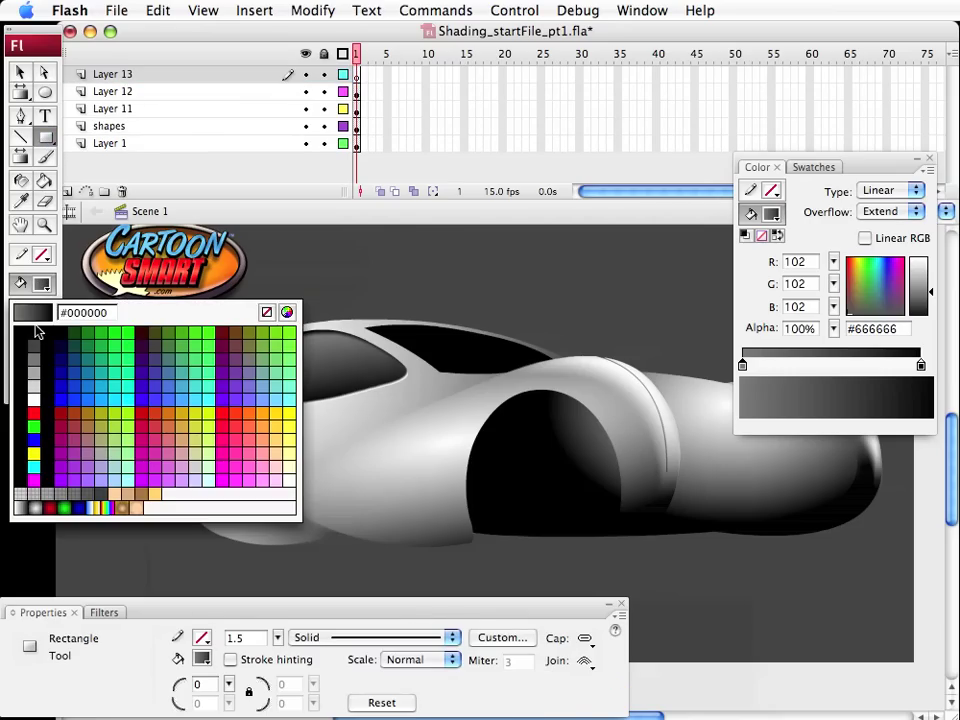
pyautogui.click(36, 328)
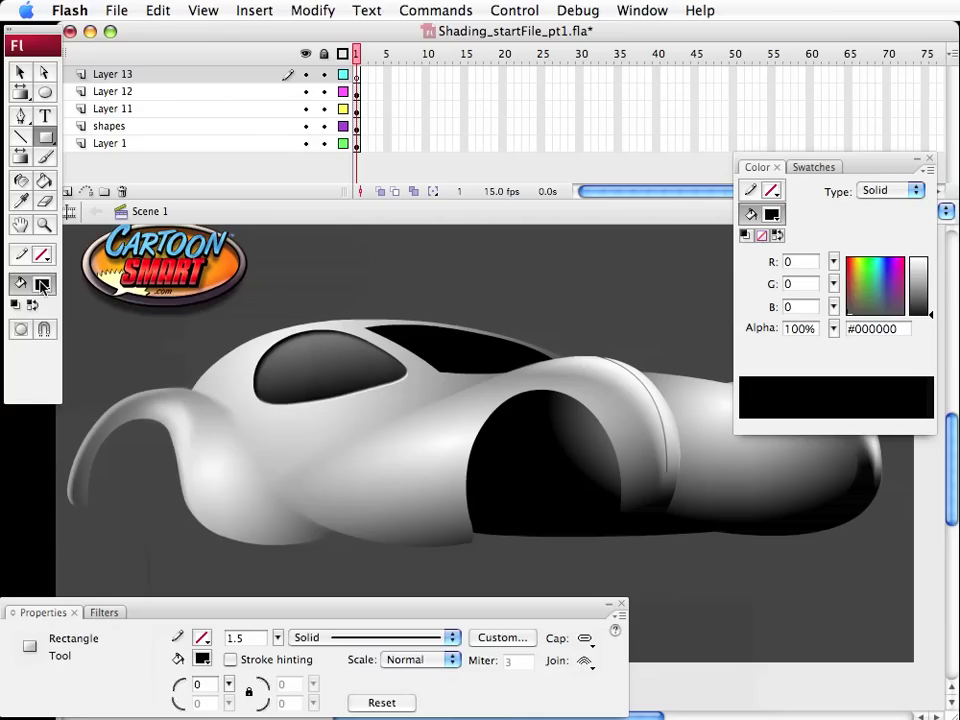
pyautogui.click(42, 285)
pyautogui.moveTo(247, 312)
pyautogui.mouseDown()
pyautogui.moveTo(238, 381)
pyautogui.moveTo(361, 380)
pyautogui.mouseUp()
# Reshape the translucent rectangle's corners and edges so it follows the side window's curved outline, slightly inset
pyautogui.click(268, 74)
pyautogui.press('v')
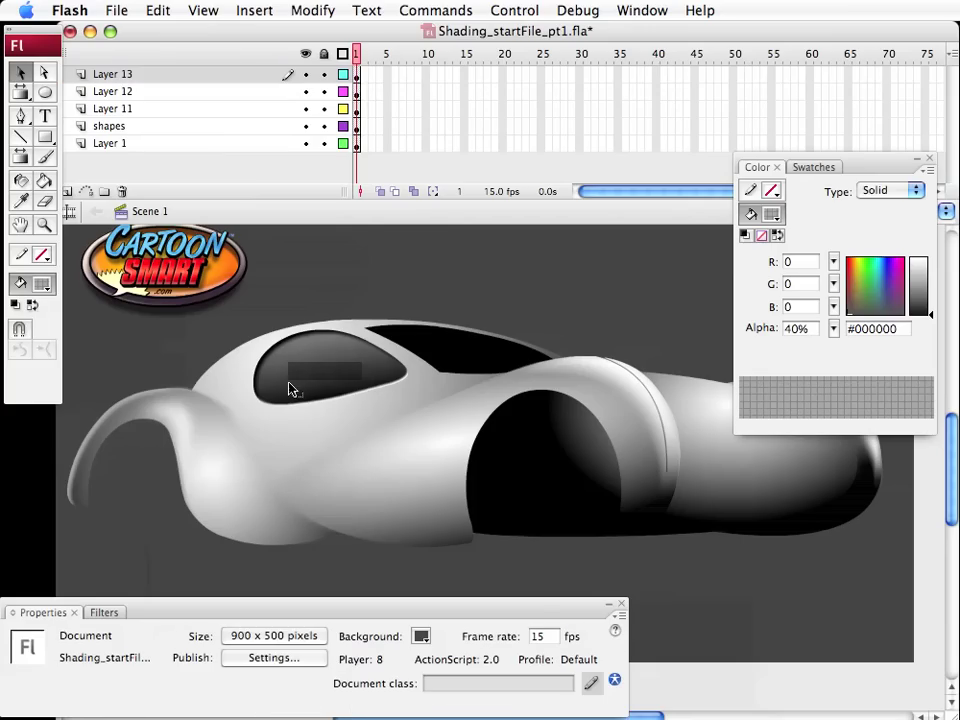
pyautogui.moveTo(289, 383)
pyautogui.mouseDown()
pyautogui.moveTo(281, 395)
pyautogui.moveTo(311, 346)
pyautogui.moveTo(285, 364)
pyautogui.mouseUp()
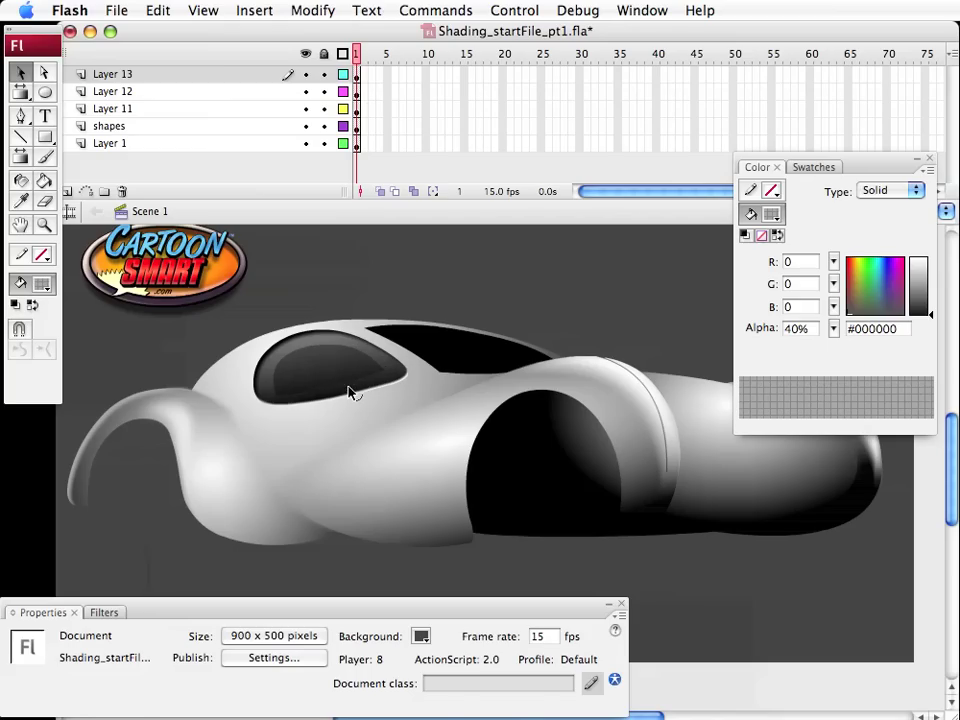
# Convert the translucent black shape in the side window to a movie clip named window_shadow
pyautogui.click(349, 392)
pyautogui.click(312, 10)
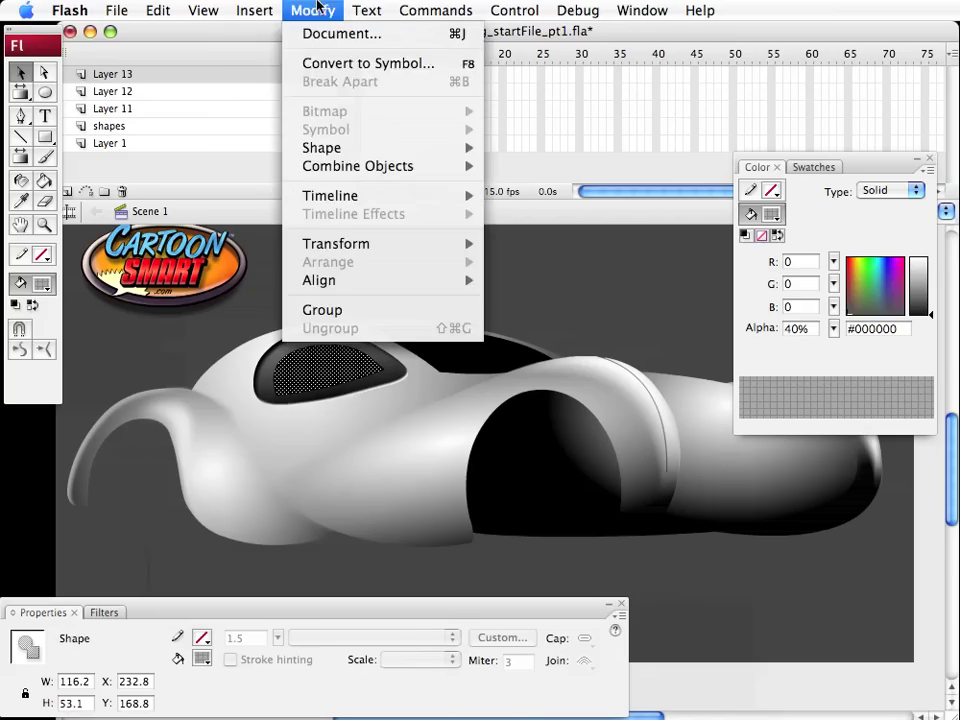
pyautogui.click(336, 62)
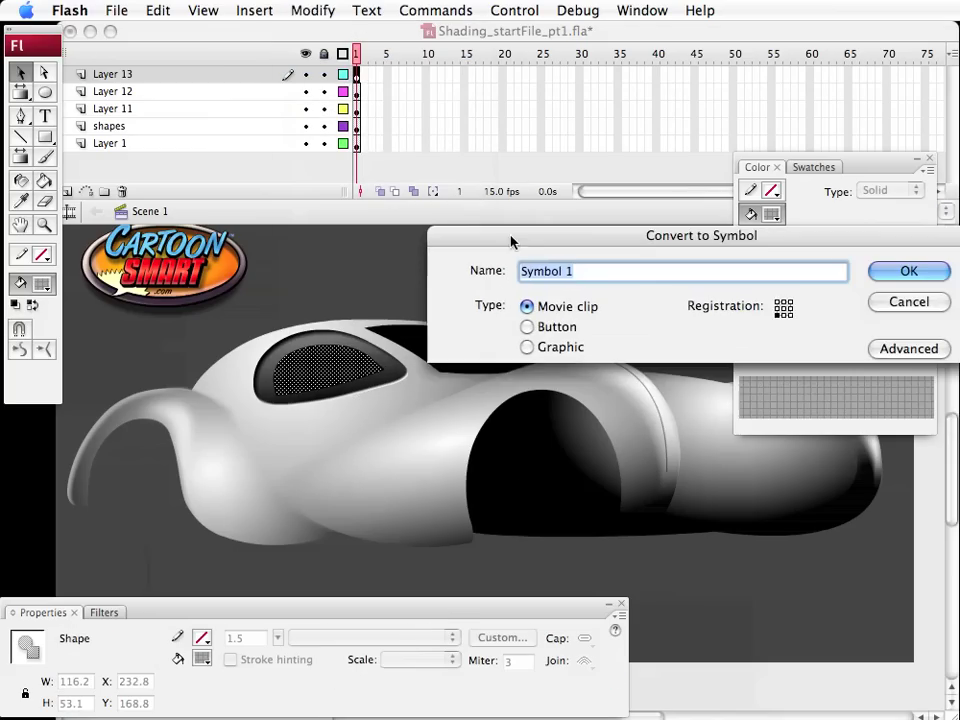
pyautogui.write('window_')
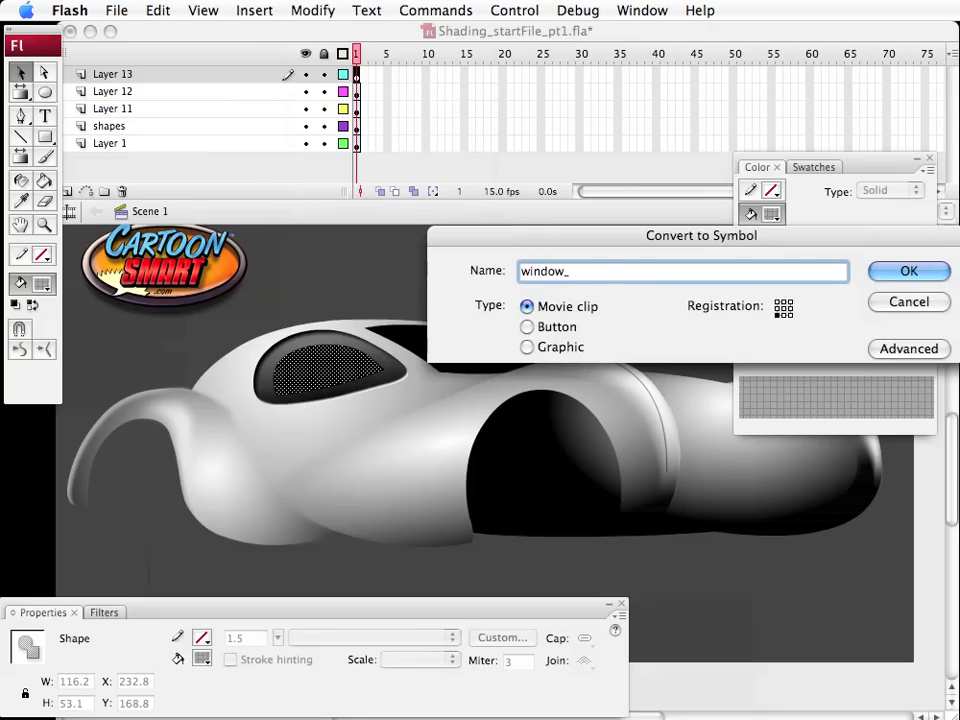
pyautogui.write('shadow')
pyautogui.press('Return')
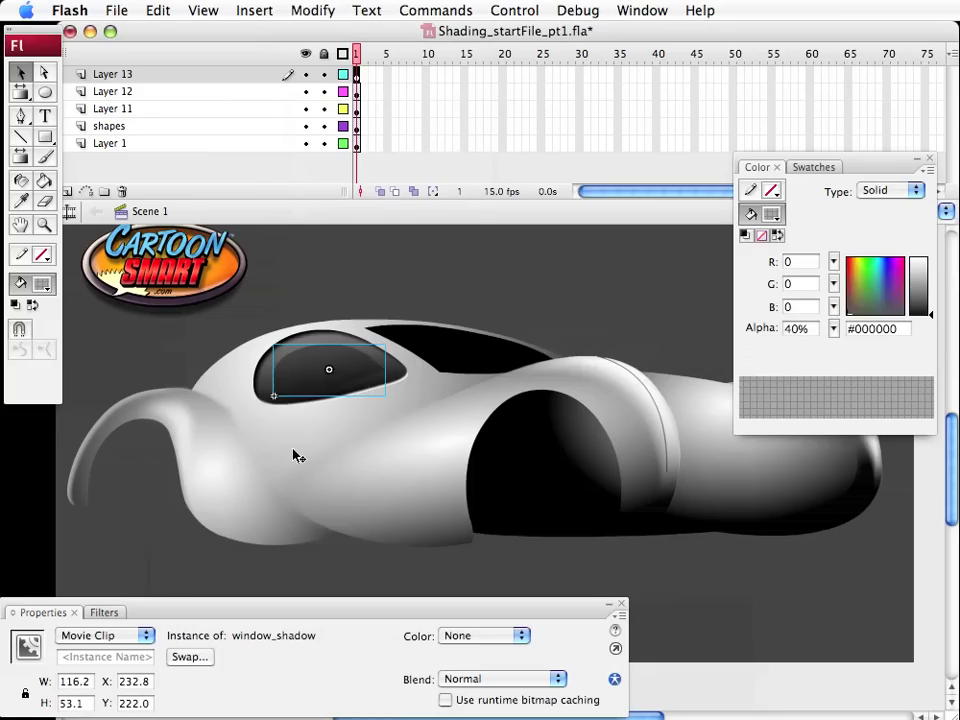
# Add a Blur filter to window_shadow with Blur X 12 and Blur Y 10
pyautogui.click(104, 612)
pyautogui.click(18, 633)
pyautogui.click(38, 668)
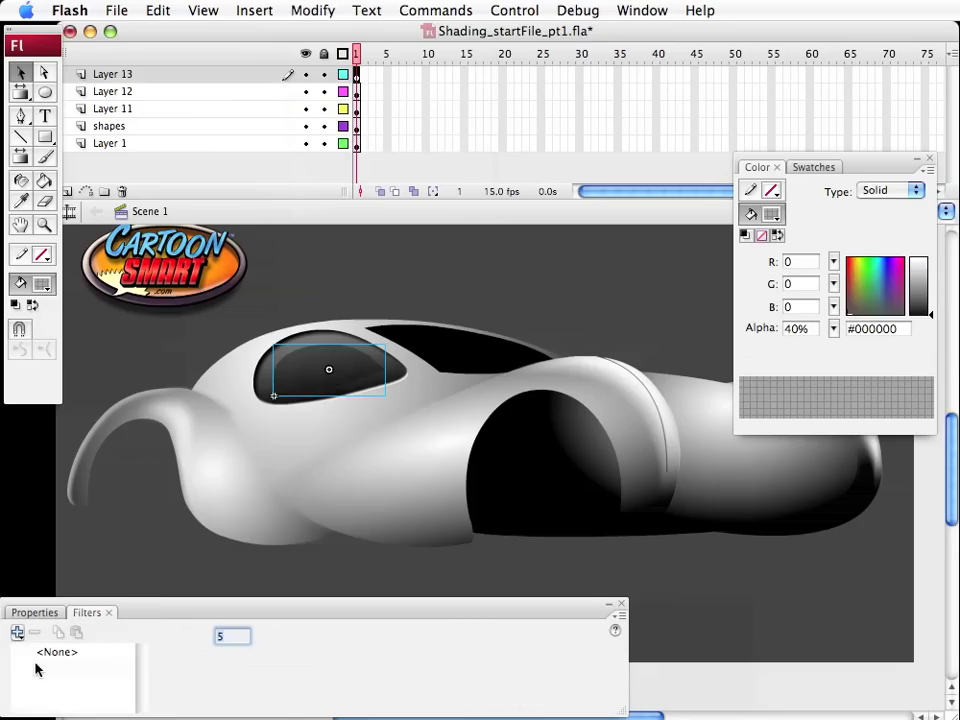
pyautogui.moveTo(261, 638); pyautogui.dragTo(258, 657)
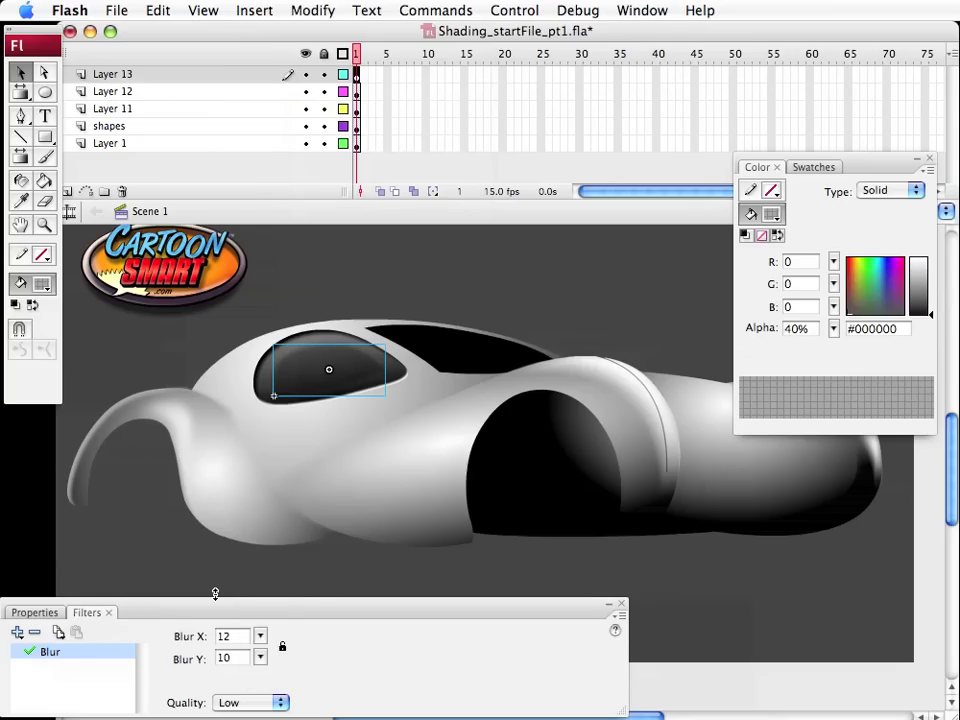
pyautogui.click(176, 585)
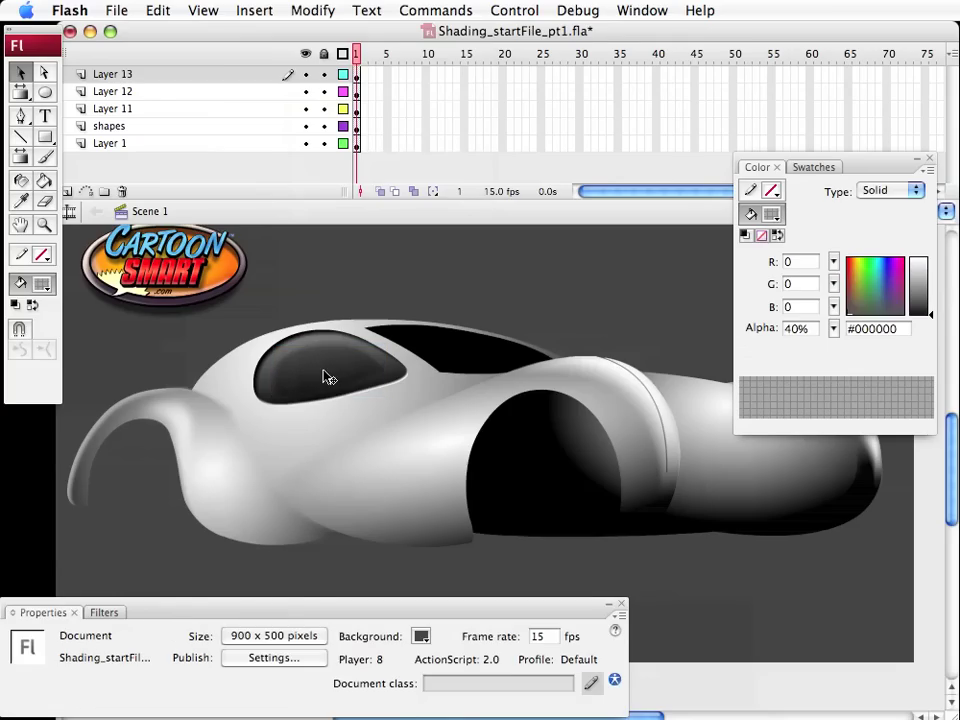
# Save the file, and place a copy of the blurred window_shadow over the original in the side window
pyautogui.click(300, 385)
pyautogui.press('super+s')
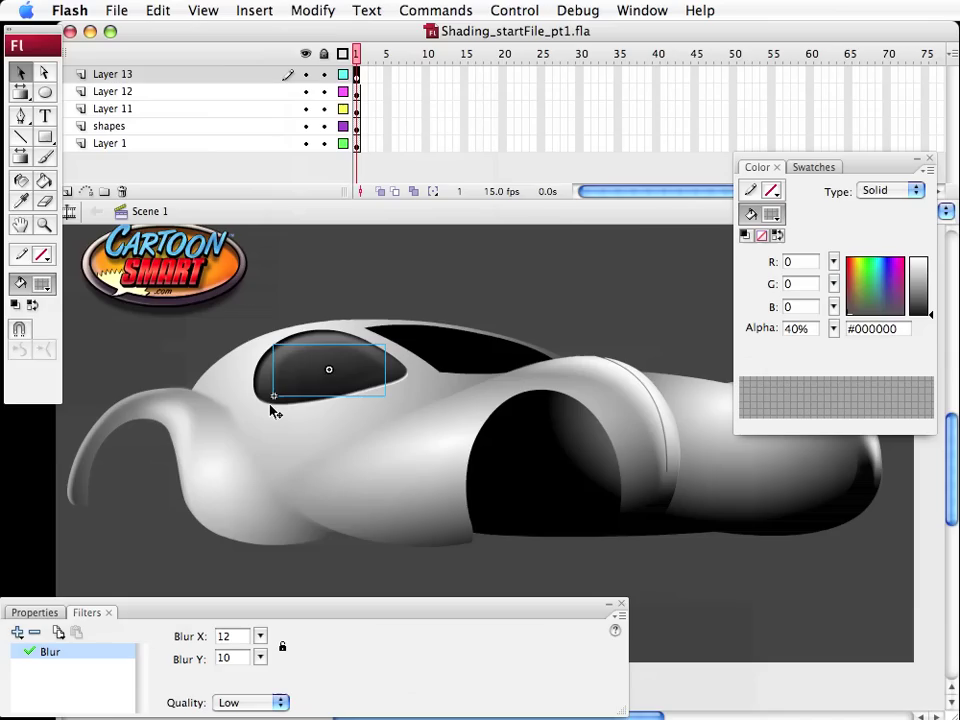
pyautogui.press('super+c')
pyautogui.press('super+v')
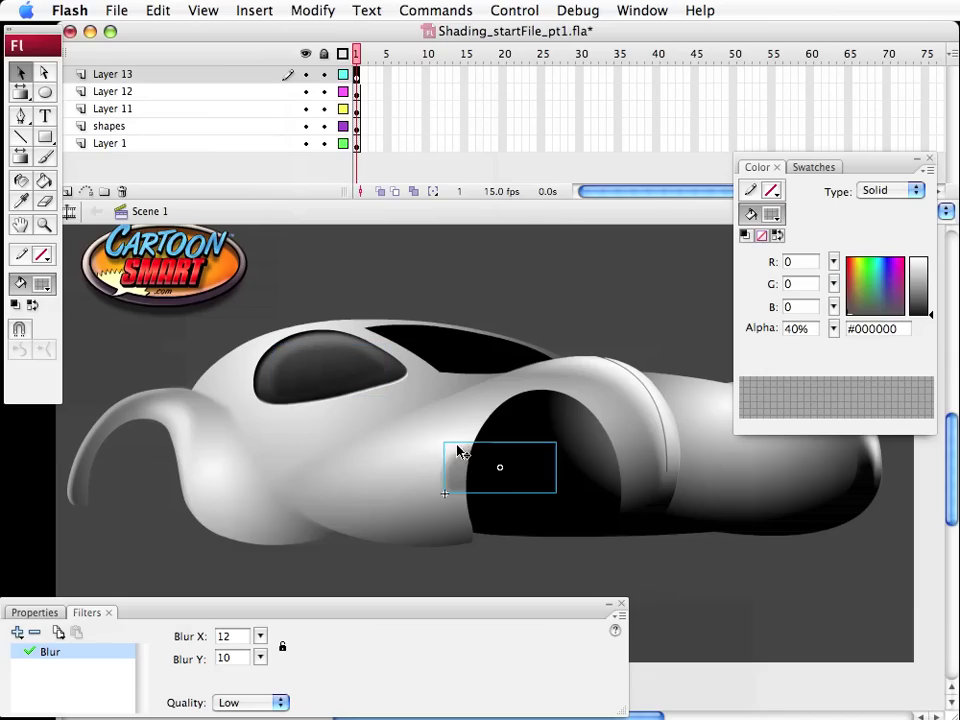
pyautogui.moveTo(457, 452); pyautogui.dragTo(314, 372)
pyautogui.click(484, 249)
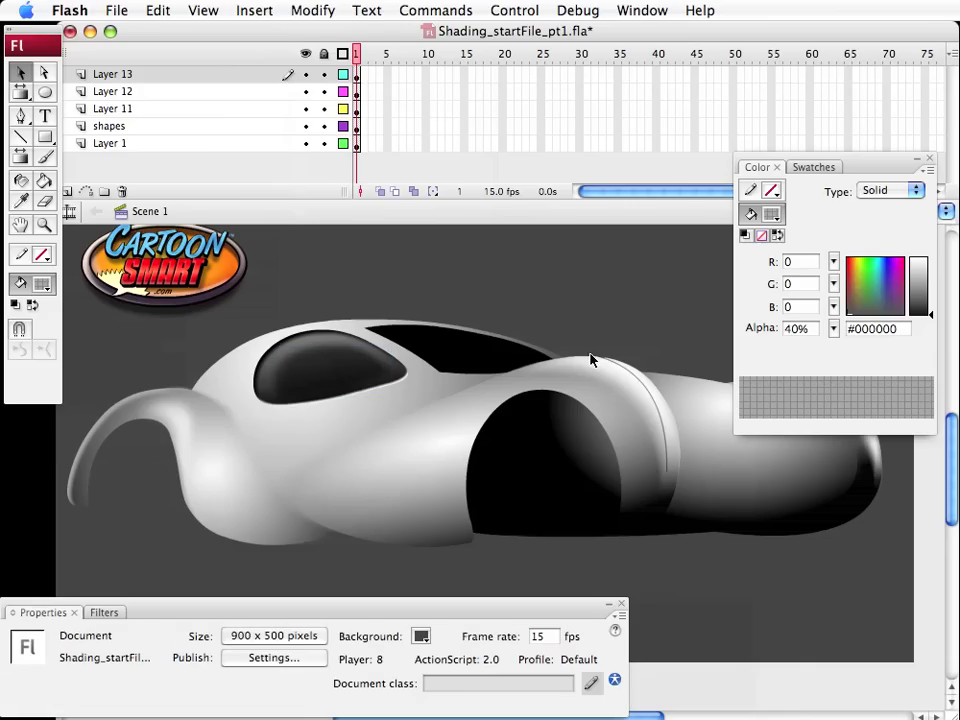
# Nudge the copied window_shadow down until it overlaps the side window's lower edge
pyautogui.click(358, 385)
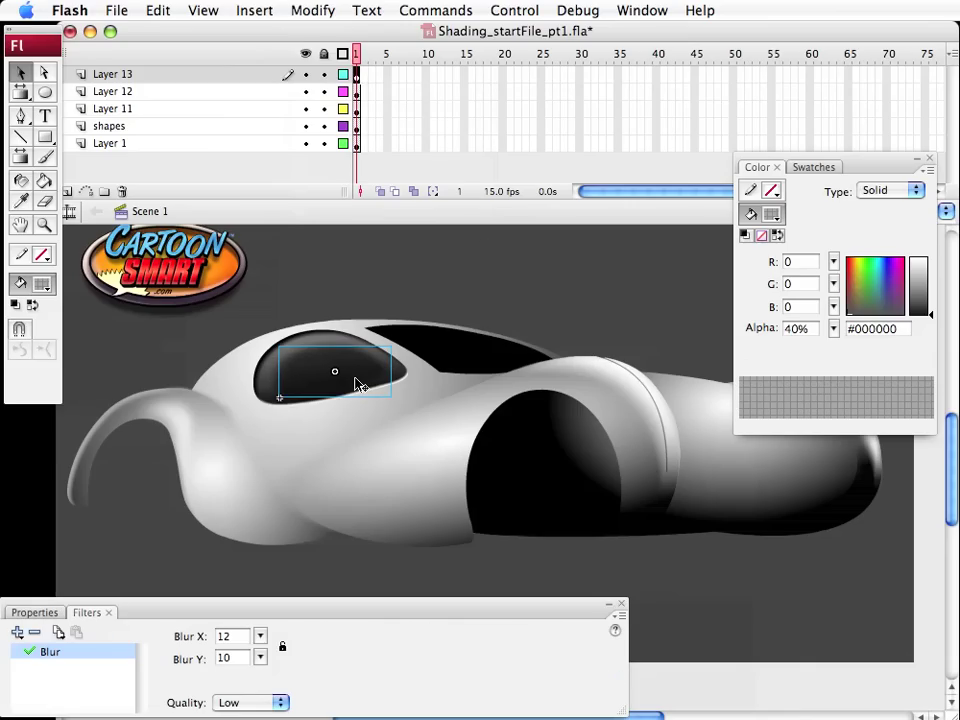
pyautogui.press('Down')
pyautogui.press('Down')
pyautogui.press('Down')
pyautogui.press('Down')
pyautogui.press('Down')
pyautogui.press('Down')
pyautogui.press('Down')
pyautogui.press('Down')
pyautogui.press('Down')
pyautogui.press('Down')
pyautogui.press('Down')
pyautogui.press('Down')
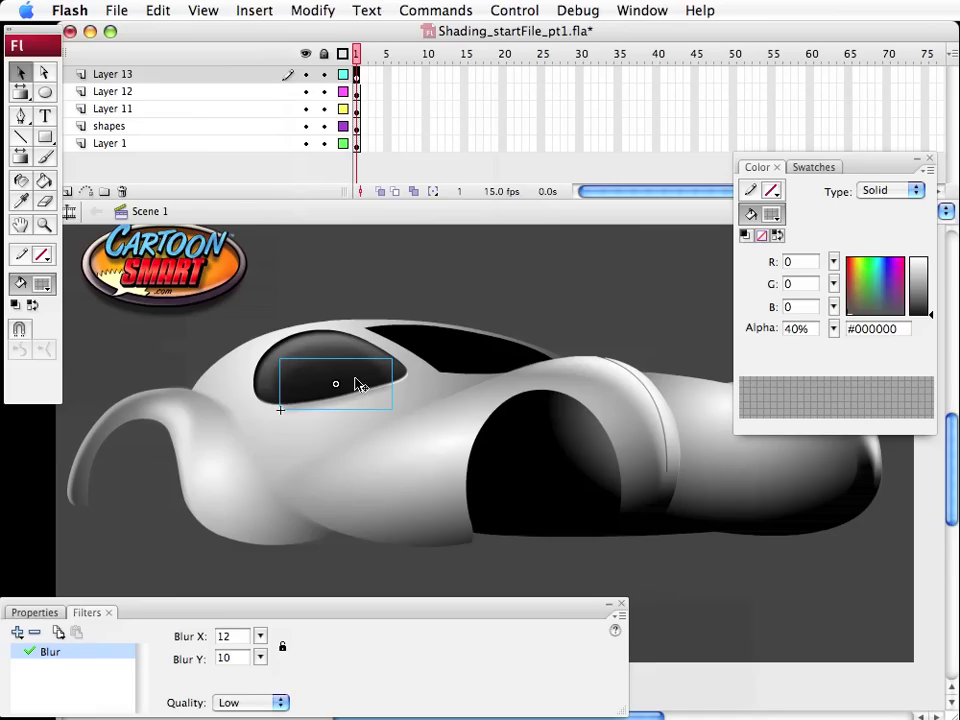
pyautogui.click(461, 317)
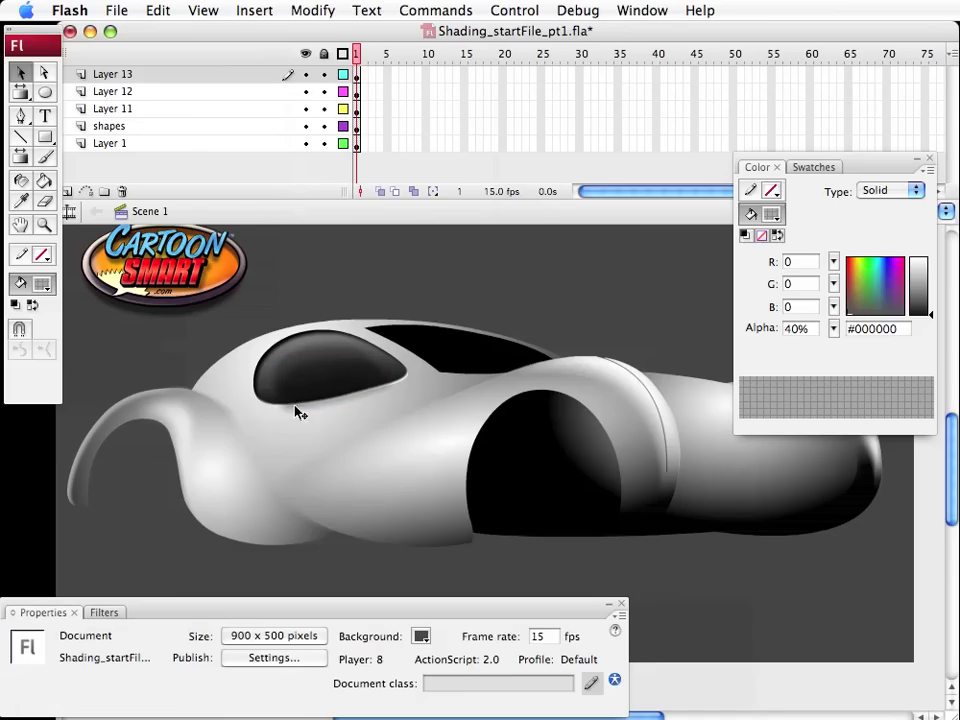
# Shift the copied window_shadow up and to the left so it sits inside the side window's glass
pyautogui.click(330, 381)
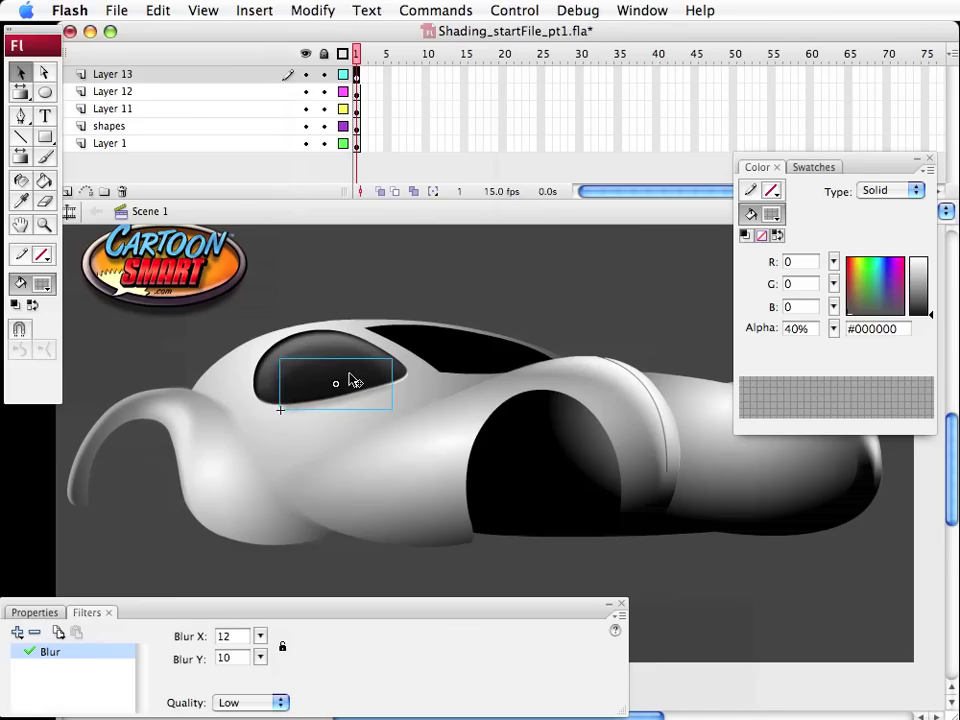
pyautogui.hotkey('shift', 'Up')
pyautogui.hotkey('shift', 'Up')
pyautogui.hotkey('shift', 'Left')
pyautogui.hotkey('shift', 'Up')
pyautogui.hotkey('shift', 'Left')
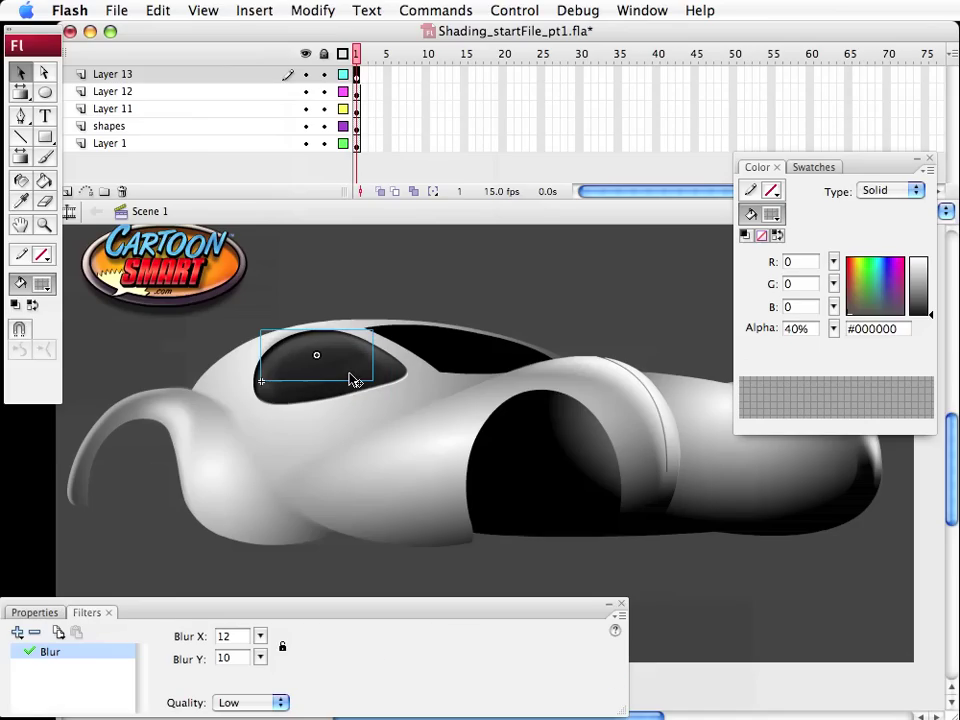
pyautogui.hotkey('shift', 'Up')
pyautogui.hotkey('shift', 'Down')
pyautogui.hotkey('shift', 'Down')
pyautogui.hotkey('shift', 'Right')
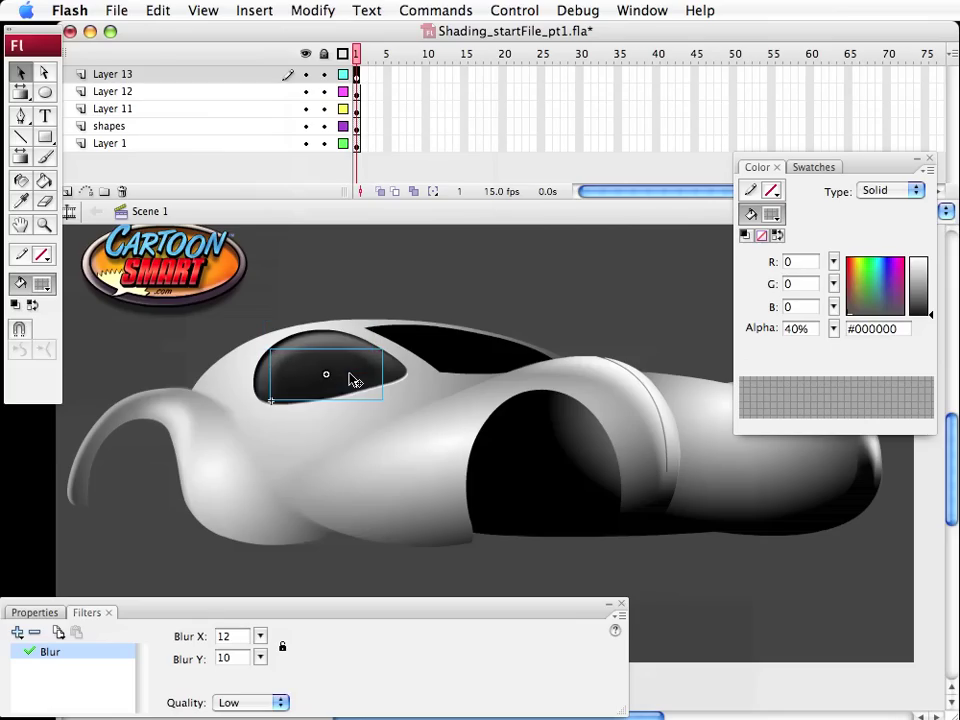
pyautogui.press('super+shift+a')
# Nudge the other window_shadow instance down toward the window's lower rim and save the file
pyautogui.click(336, 360)
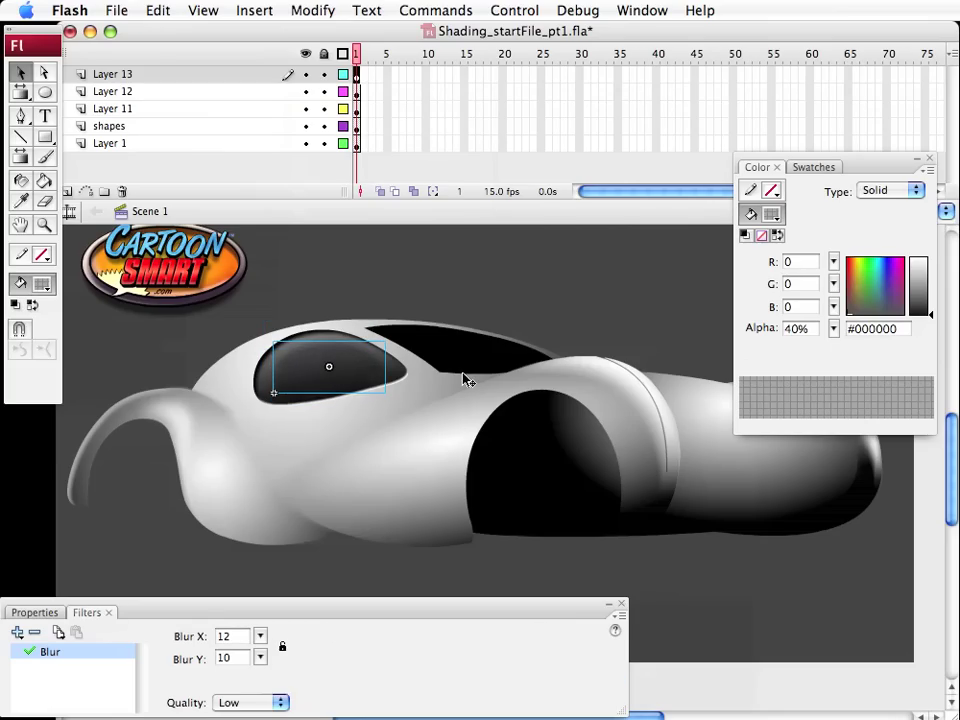
pyautogui.press('Down')
pyautogui.press('Down')
pyautogui.press('Down')
pyautogui.hotkey('shift', 'Down')
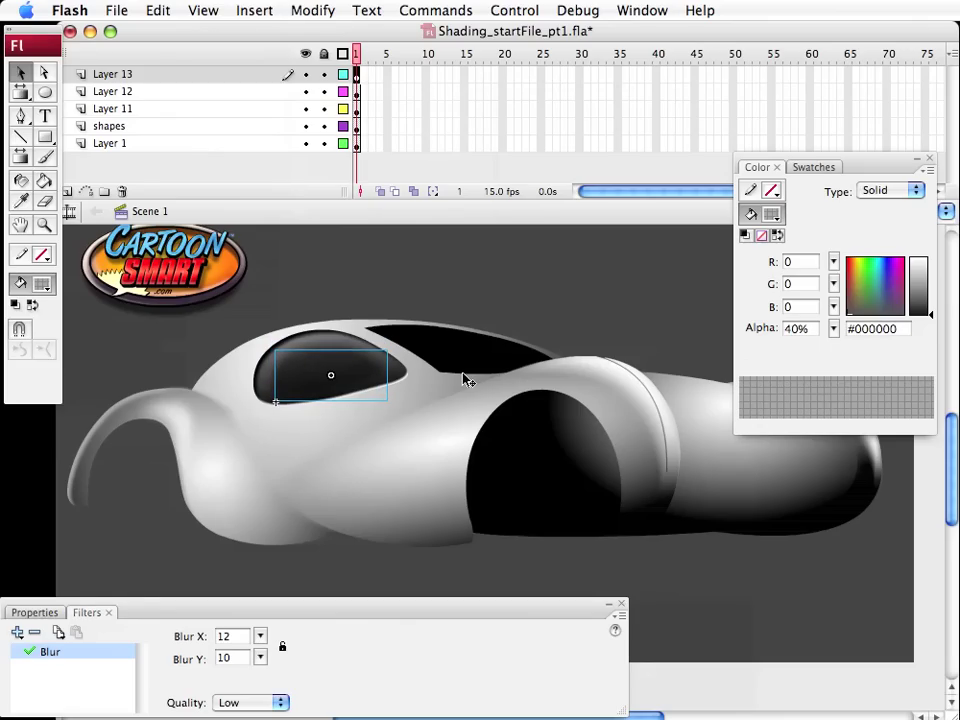
pyautogui.click(499, 294)
pyautogui.press('super+s')
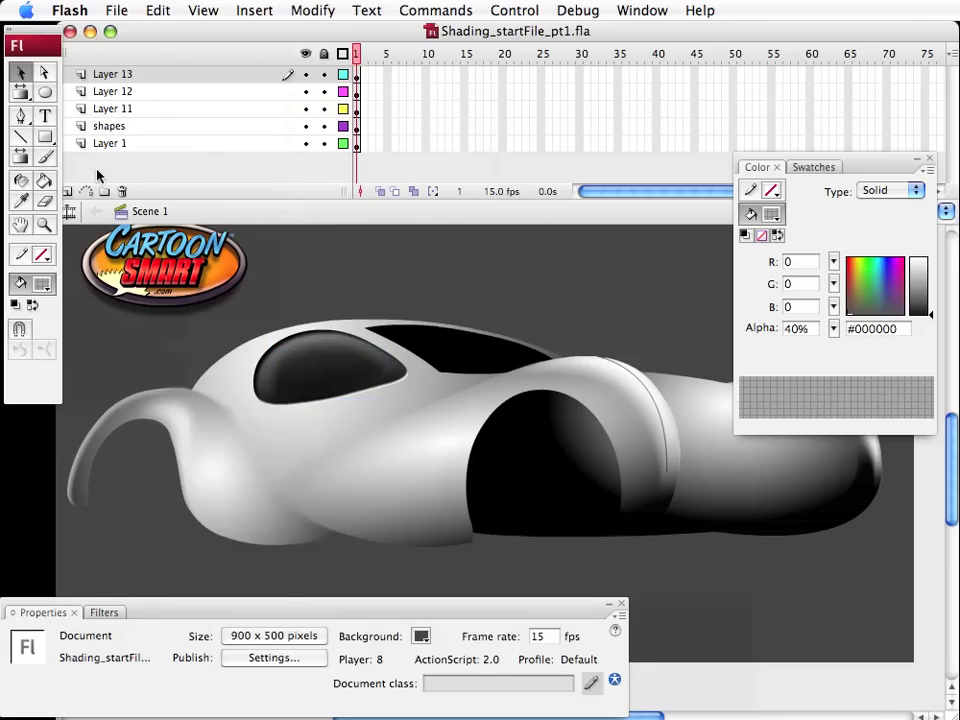
# Draw a borderless white oval with 32% alpha, about 59 by 32 pixels, above the car's roof
pyautogui.press('o')
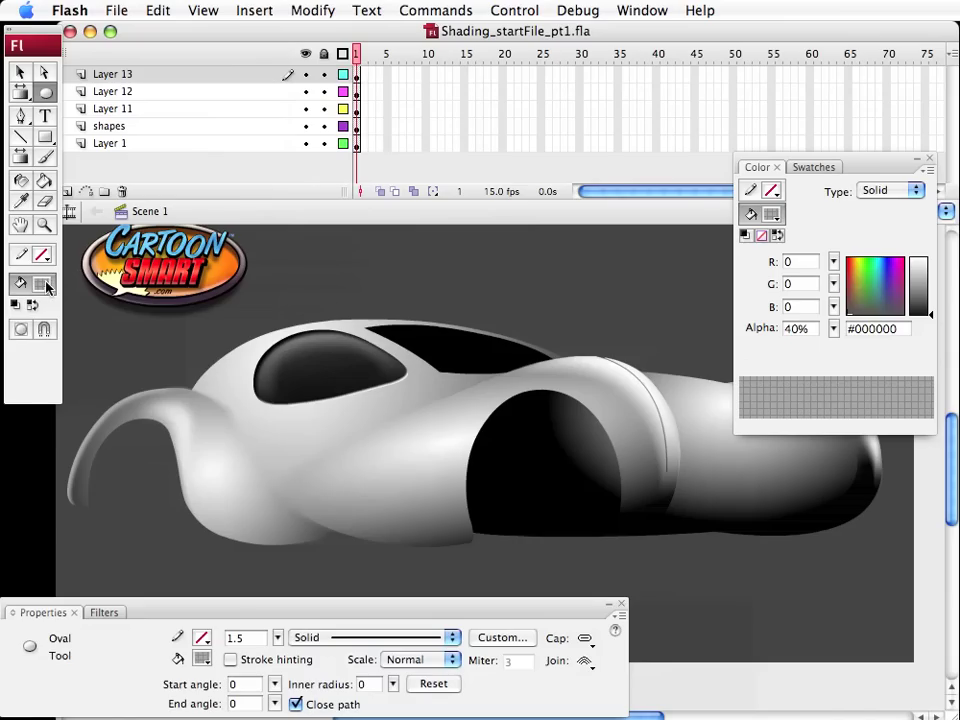
pyautogui.click(45, 286)
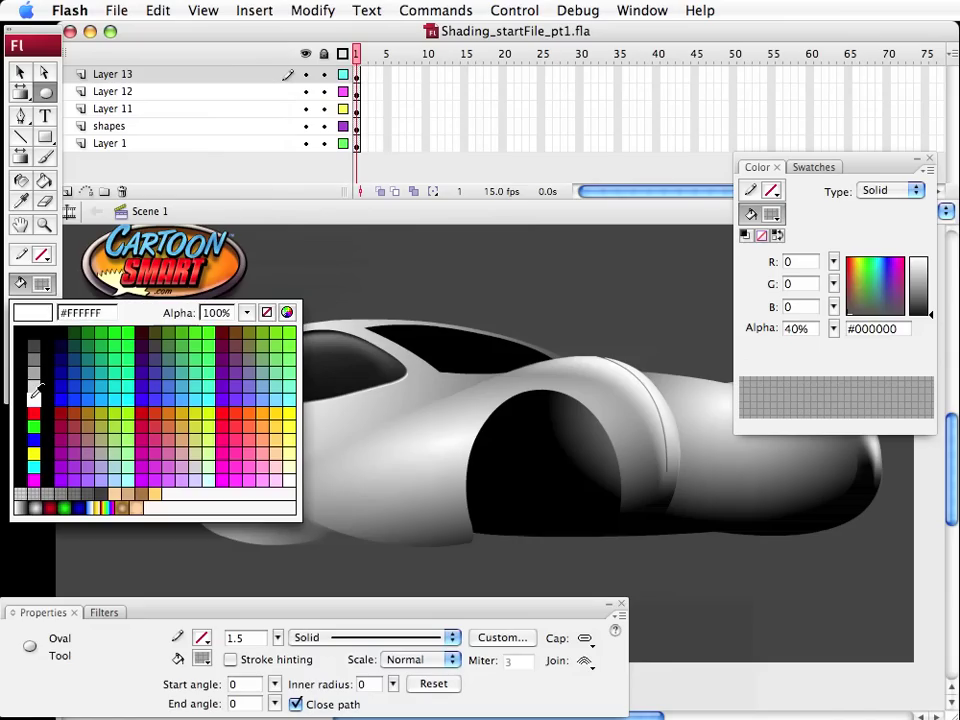
pyautogui.click(35, 395)
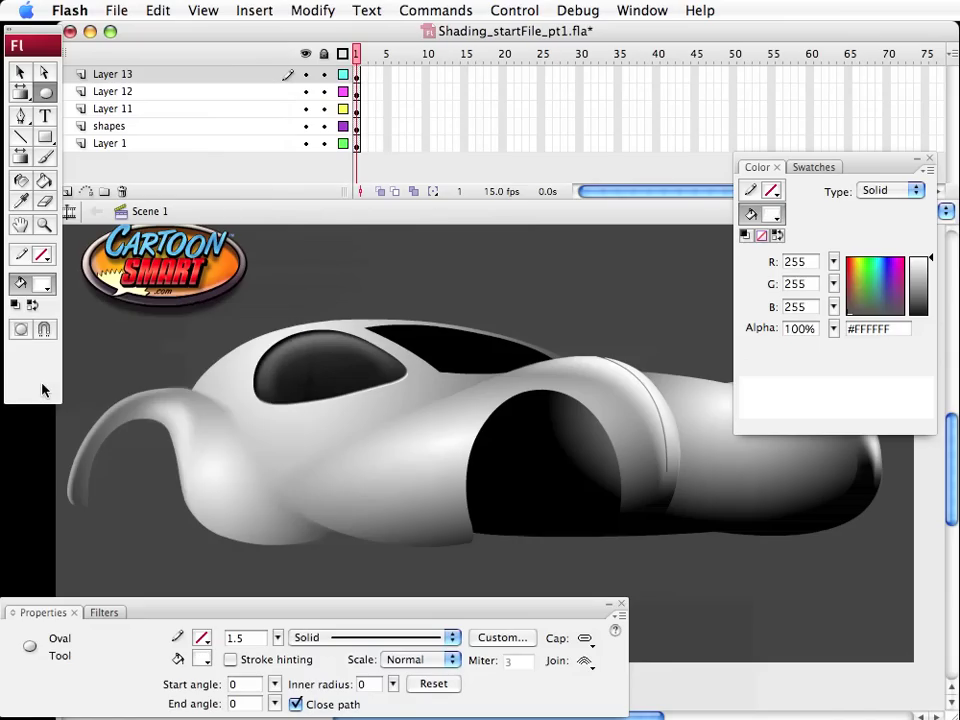
pyautogui.click(45, 286)
pyautogui.moveTo(246, 313); pyautogui.dragTo(240, 393)
pyautogui.moveTo(342, 260); pyautogui.dragTo(398, 290)
# Resize the white oval to about 47 by 35 pixels and cut off its lower part with a straight edge
pyautogui.press('v')
pyautogui.click(375, 284)
pyautogui.press('q')
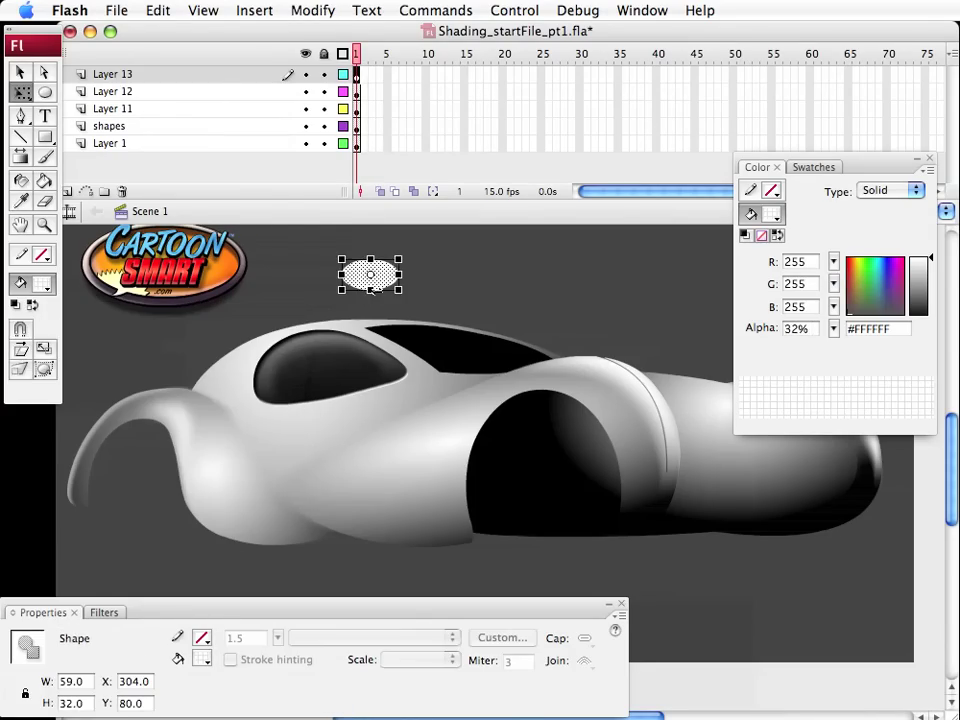
pyautogui.moveTo(398, 275); pyautogui.dragTo(386, 276)
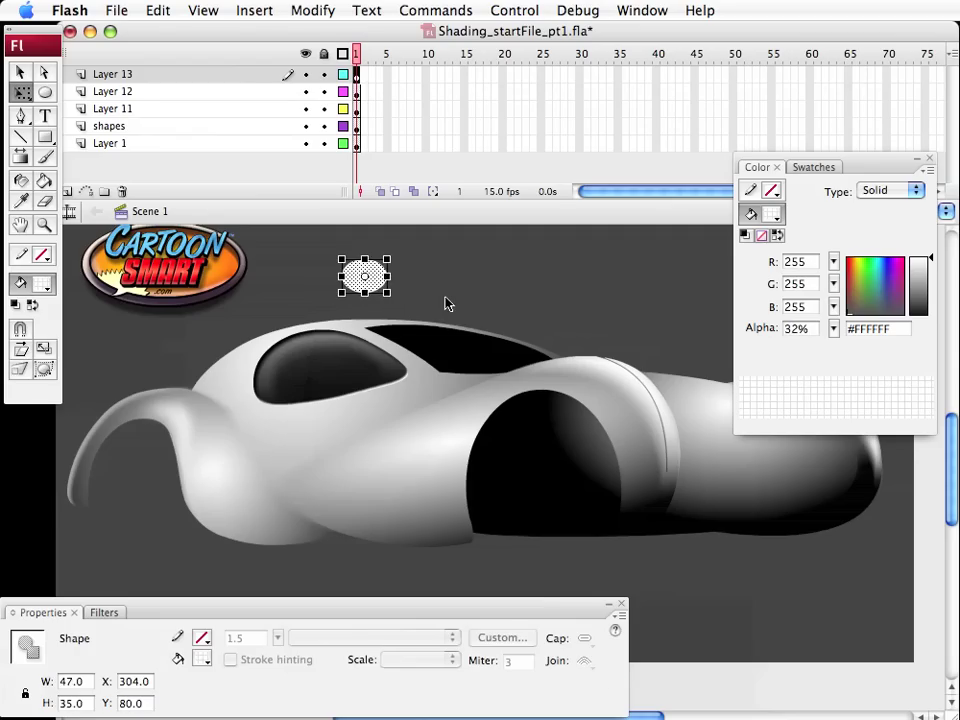
pyautogui.moveTo(435, 302); pyautogui.dragTo(322, 288)
pyautogui.press('Delete')
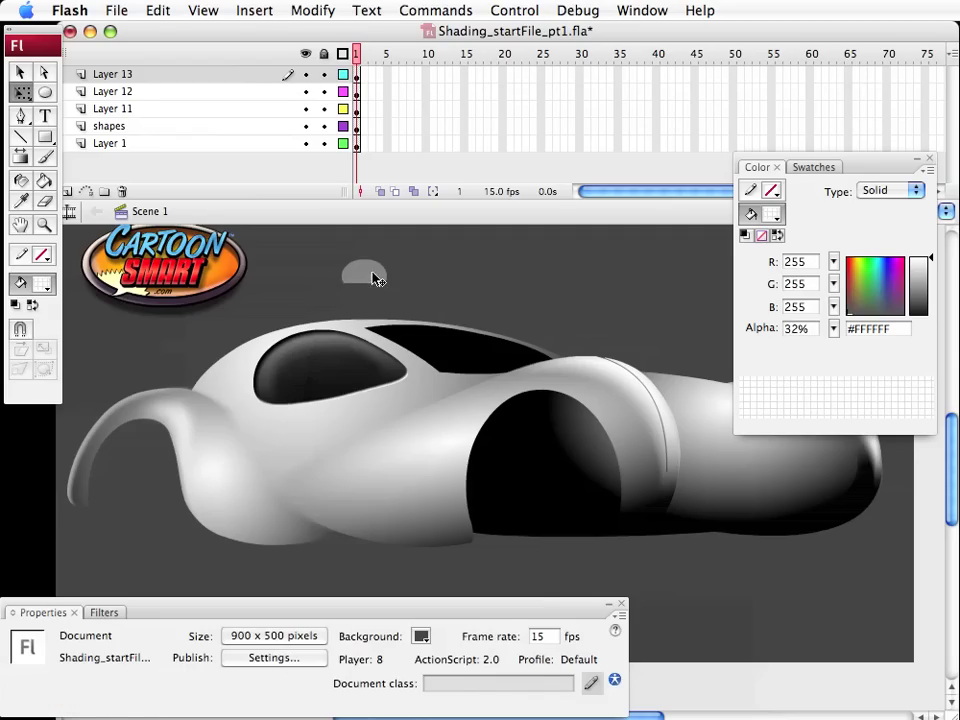
# Convert the translucent white half-oval above the car into a movie clip symbol named highlight_window
pyautogui.click(372, 272)
pyautogui.press('v')
pyautogui.press('F8')
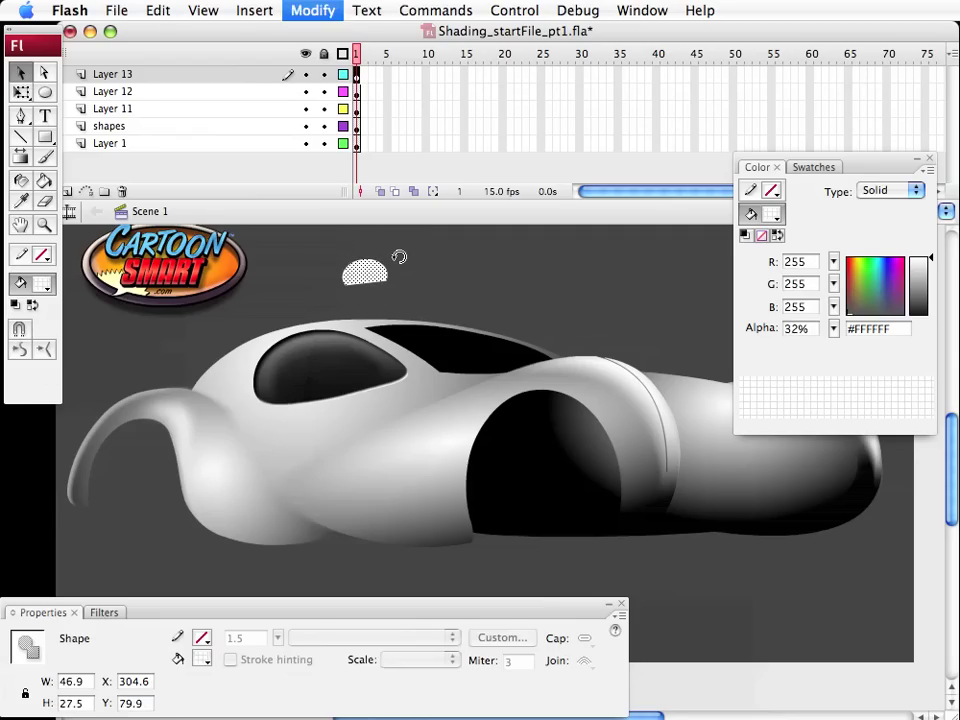
pyautogui.write('h')
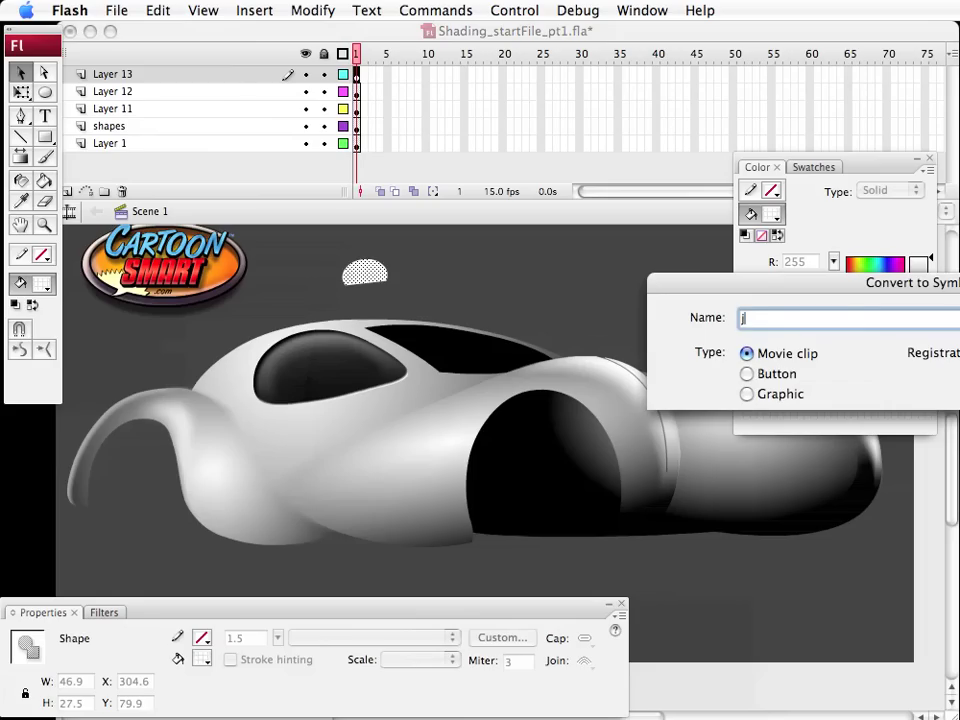
pyautogui.write('ighlight_')
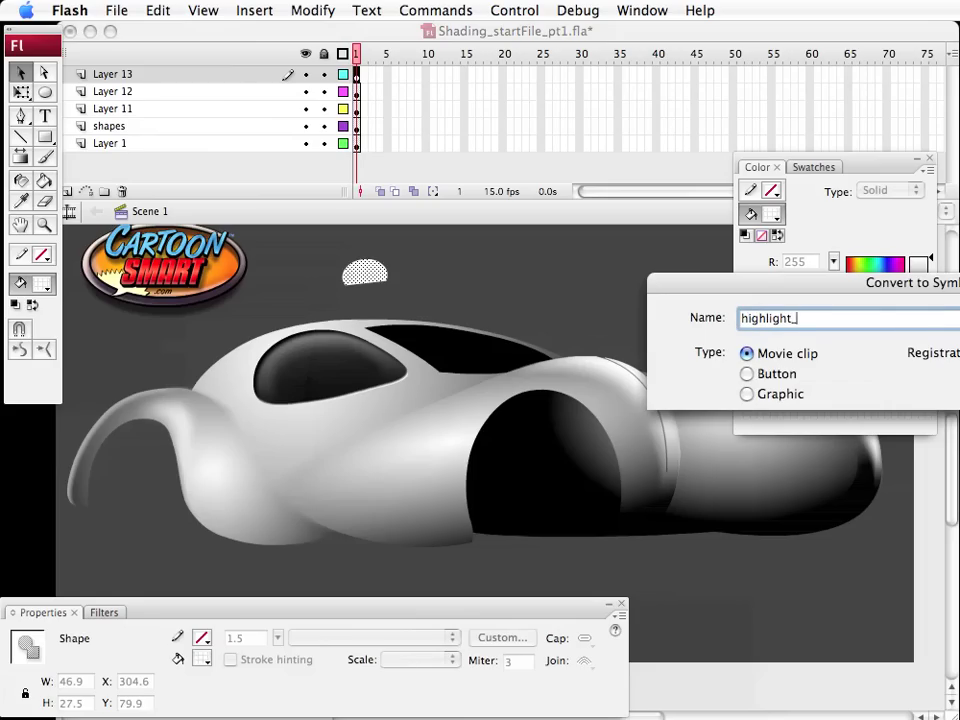
pyautogui.write('window')
pyautogui.press('Return')
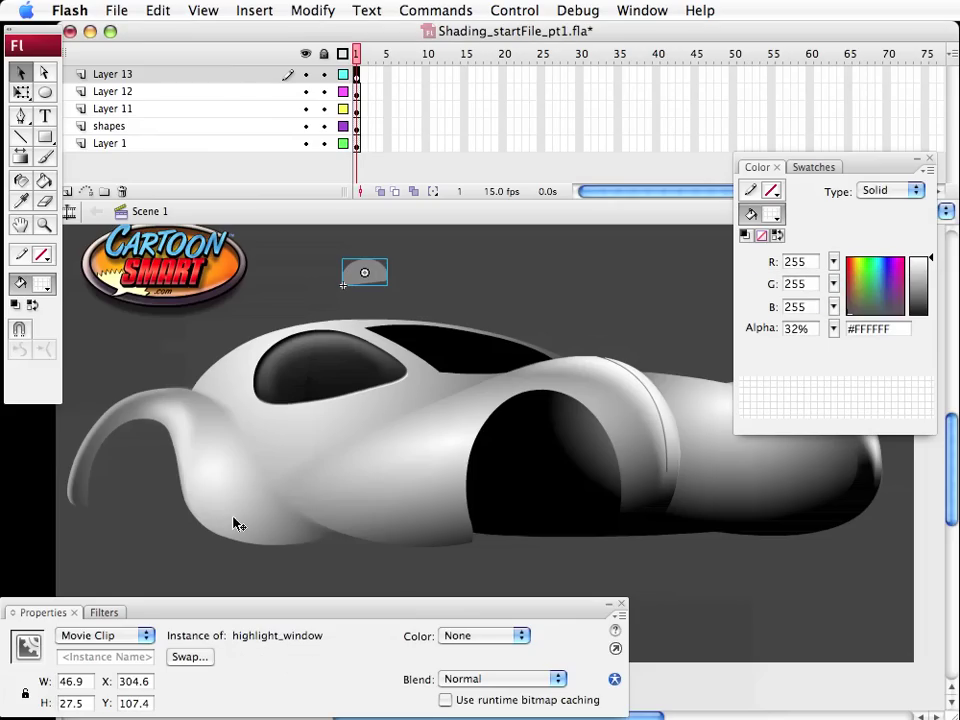
# Move highlight_window onto the lower part of the side window and rotate it slightly to follow the slanted lower rim
pyautogui.moveTo(360, 282); pyautogui.dragTo(358, 366)
pyautogui.press('Right')
pyautogui.press('Right')
pyautogui.press('Down')
pyautogui.press('Down')
pyautogui.press('Down')
pyautogui.press('Down')
pyautogui.press('Down')
pyautogui.press('q')
pyautogui.press('v')
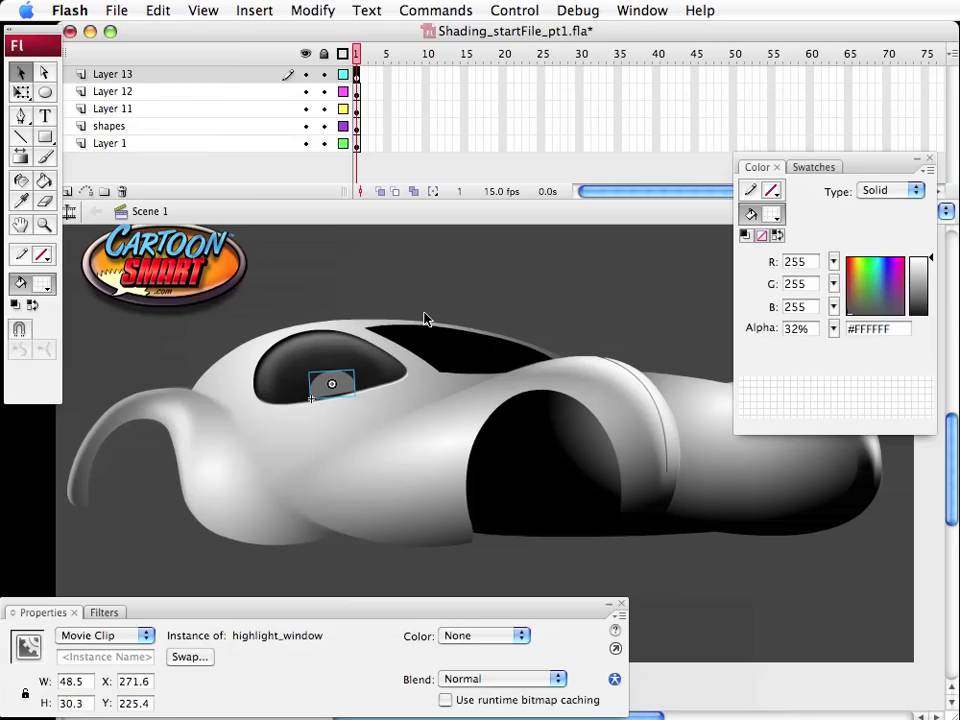
pyautogui.press('Right')
# Add a Blur filter to highlight_window with Blur X 36 and Blur Y 23
pyautogui.click(104, 612)
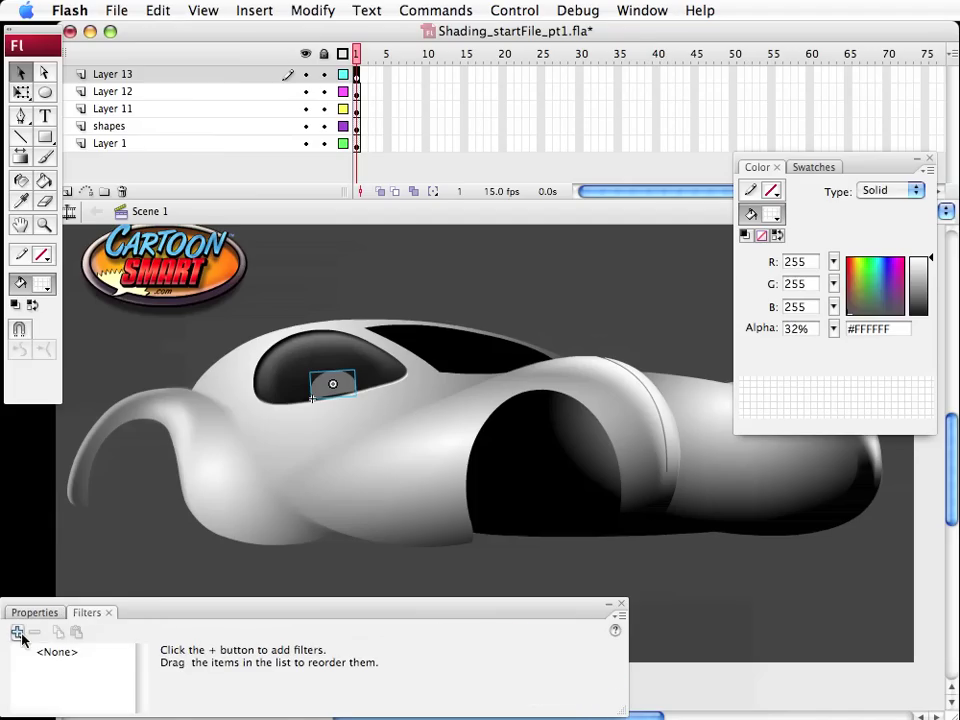
pyautogui.click(17, 633)
pyautogui.click(37, 653)
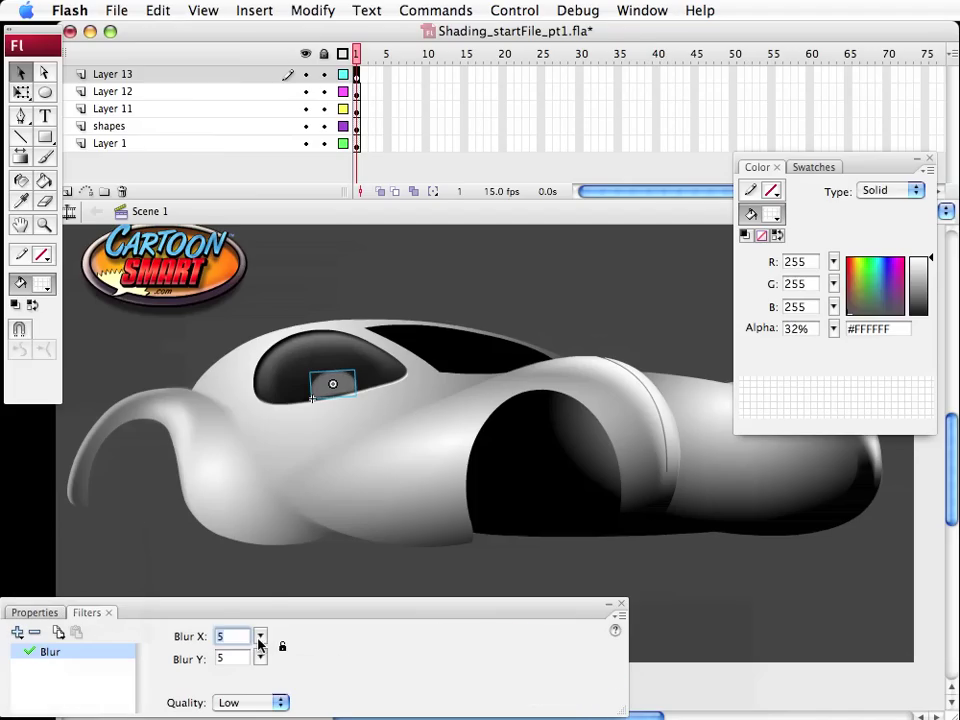
pyautogui.moveTo(259, 636); pyautogui.dragTo(258, 614)
pyautogui.click(449, 292)
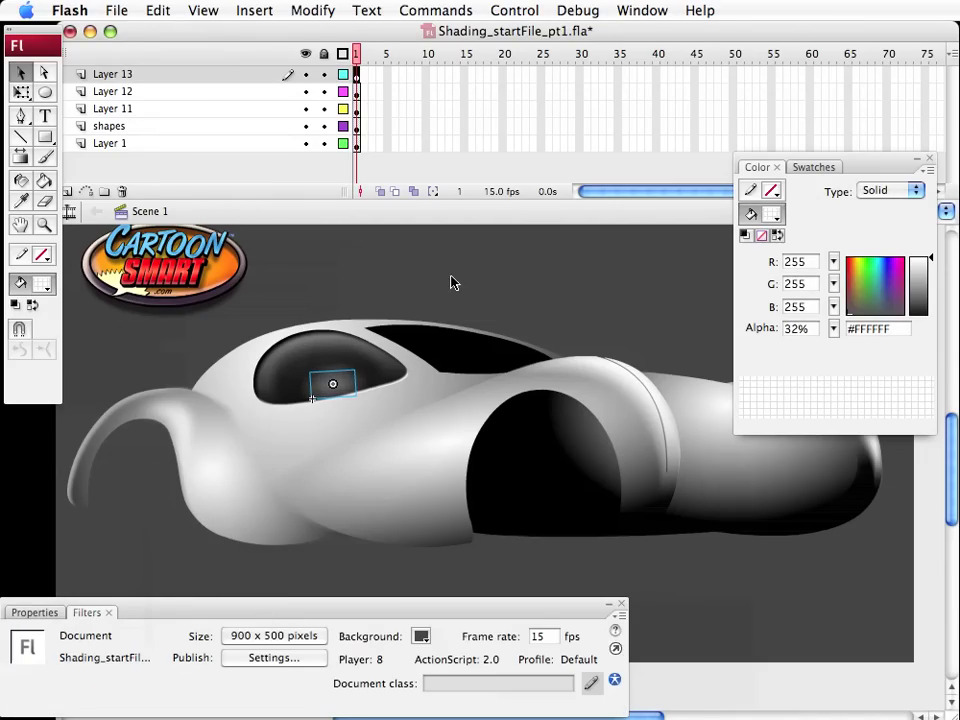
# Scale the blurred highlight_window down to about 30 by 19 pixels around its center and save the file
pyautogui.click(344, 388)
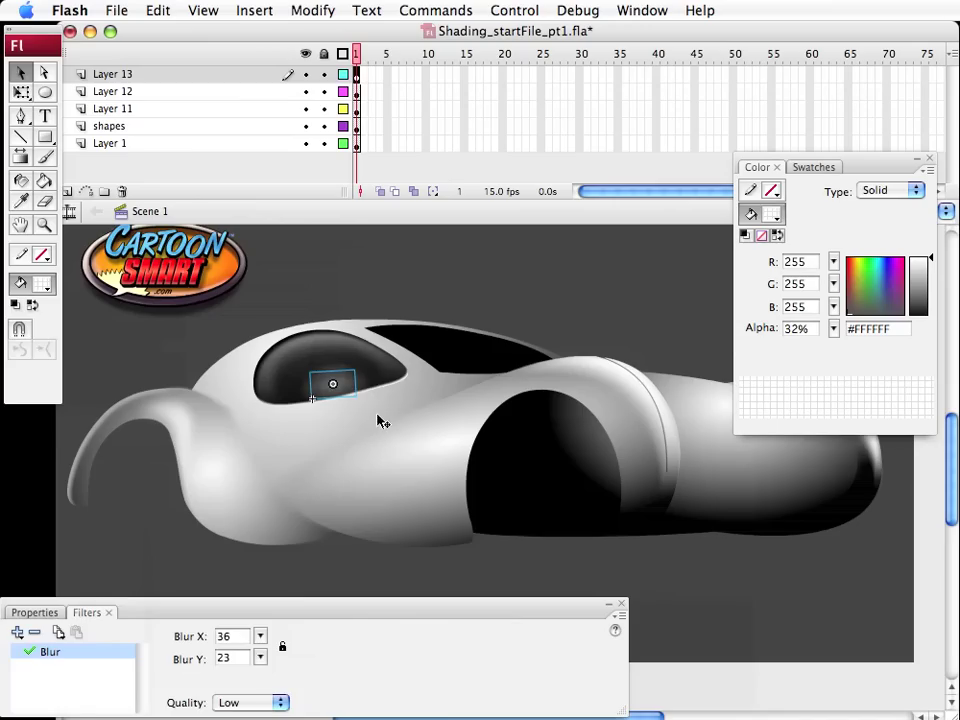
pyautogui.press('q')
pyautogui.moveTo(357, 394); pyautogui.dragTo(345, 386)
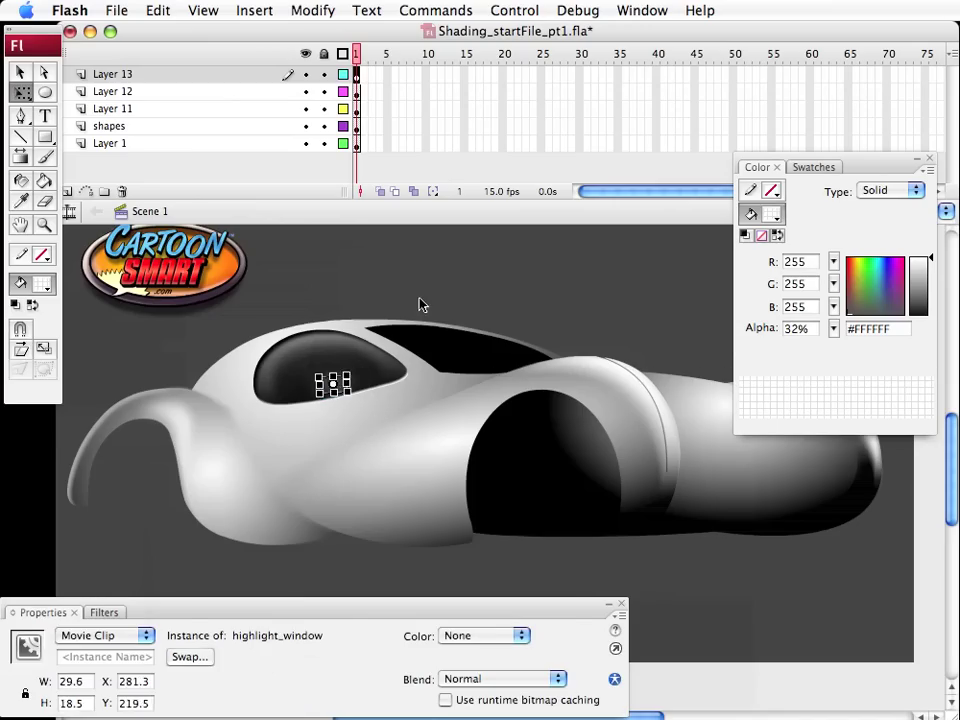
pyautogui.click(514, 339)
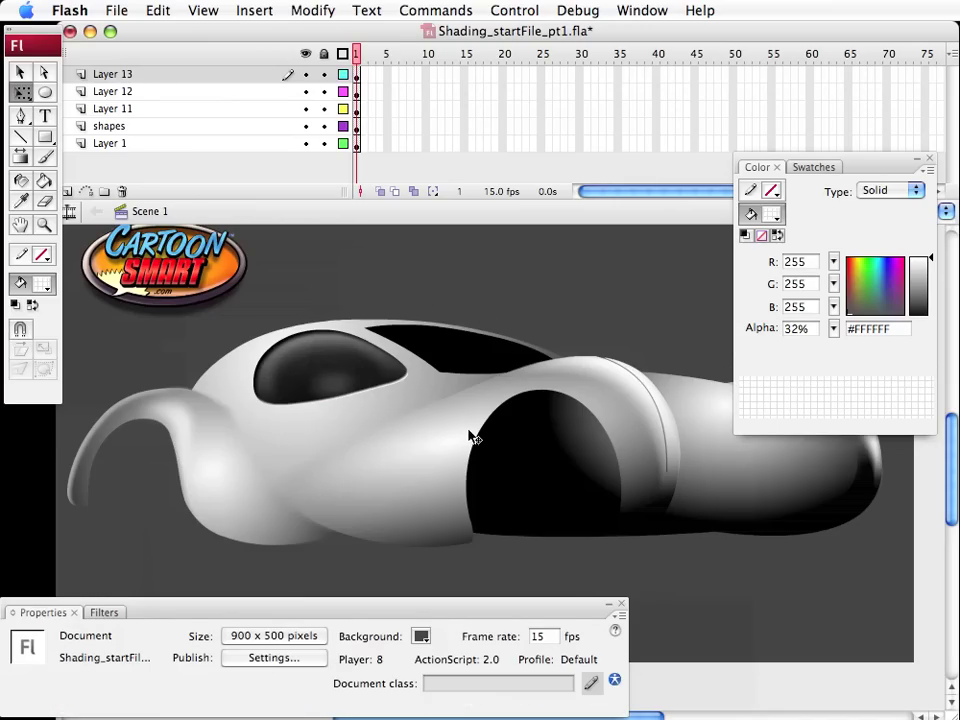
pyautogui.press('super+s')
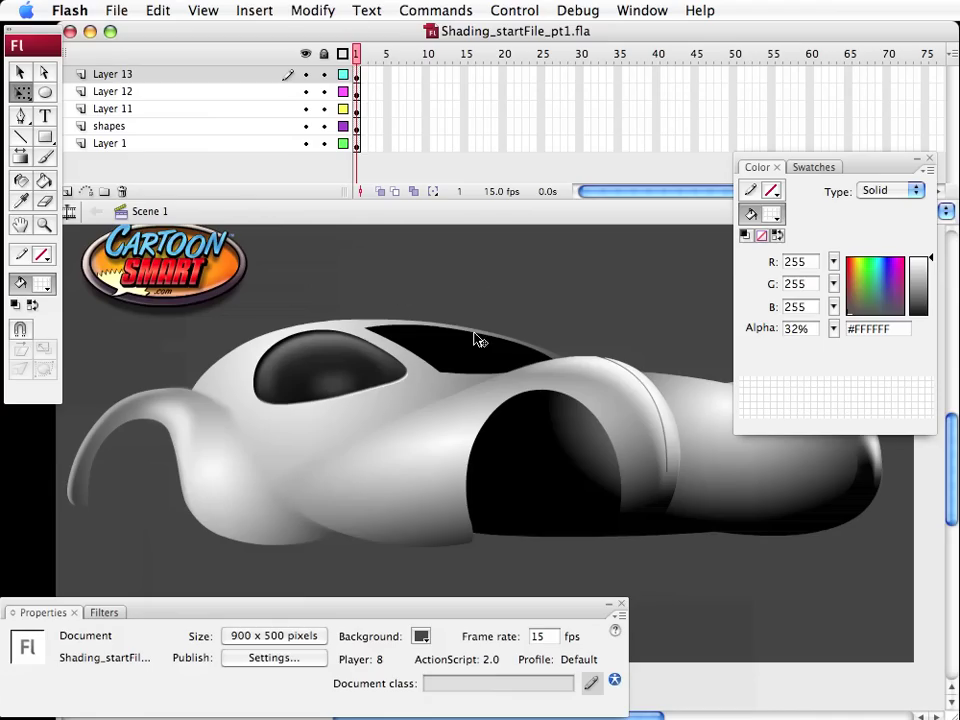
# Copy all filters from the side window (window1) and paste them onto the windshield (window2)
pyautogui.click(302, 344)
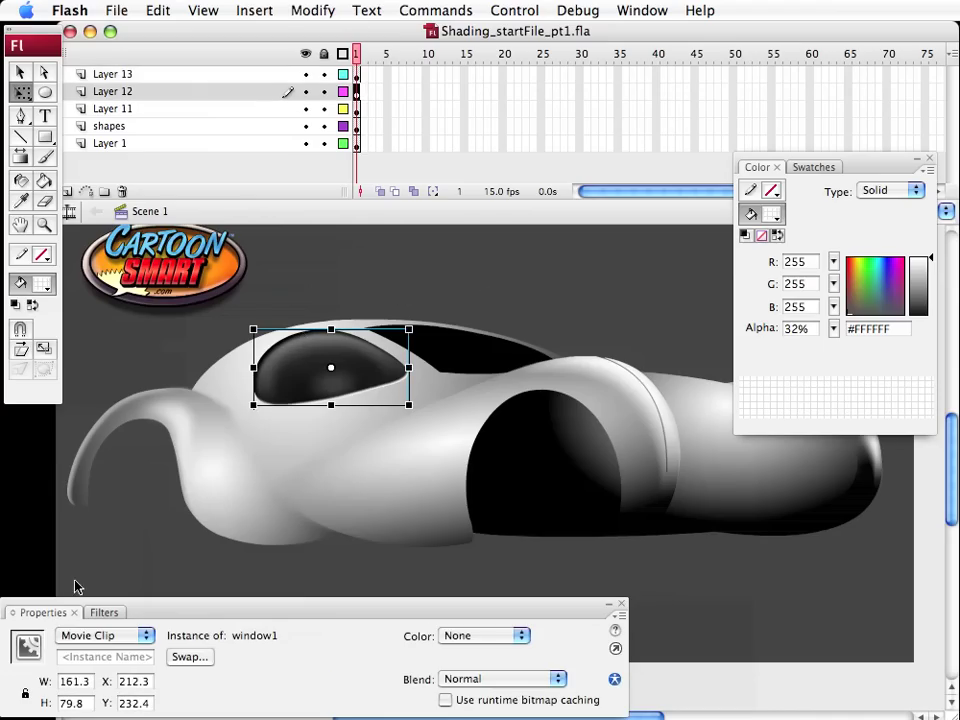
pyautogui.click(100, 613)
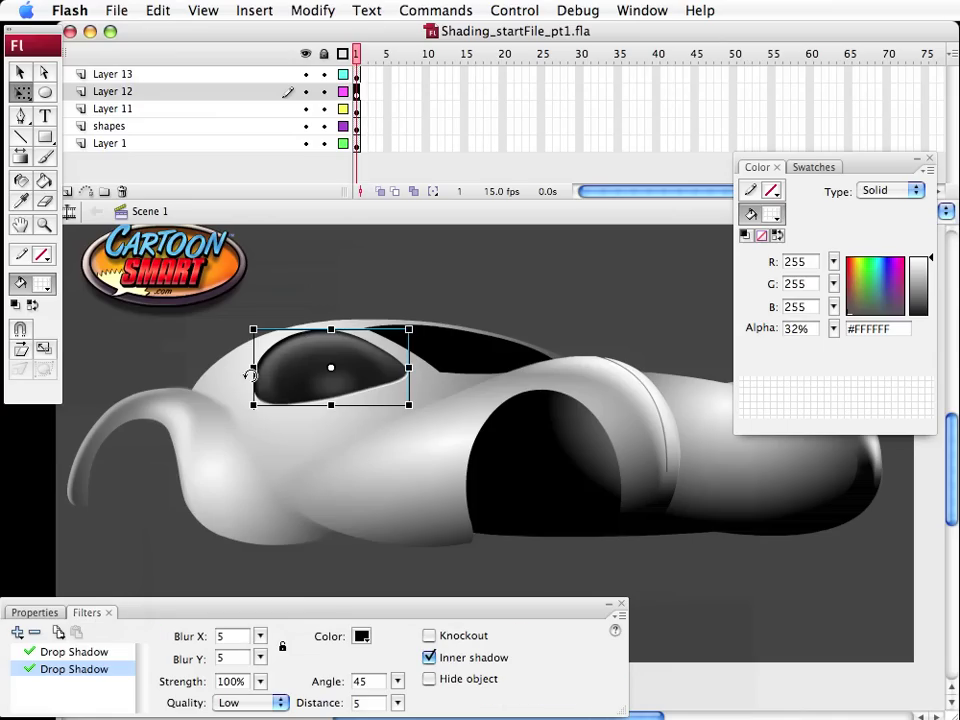
pyautogui.click(58, 633)
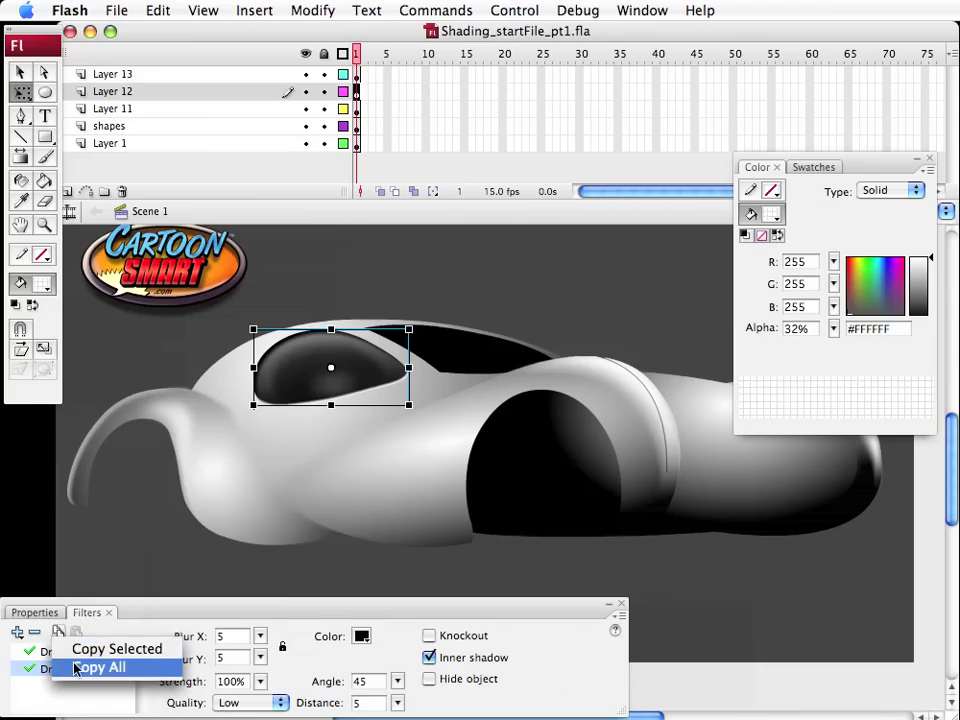
pyautogui.click(74, 668)
pyautogui.click(446, 358)
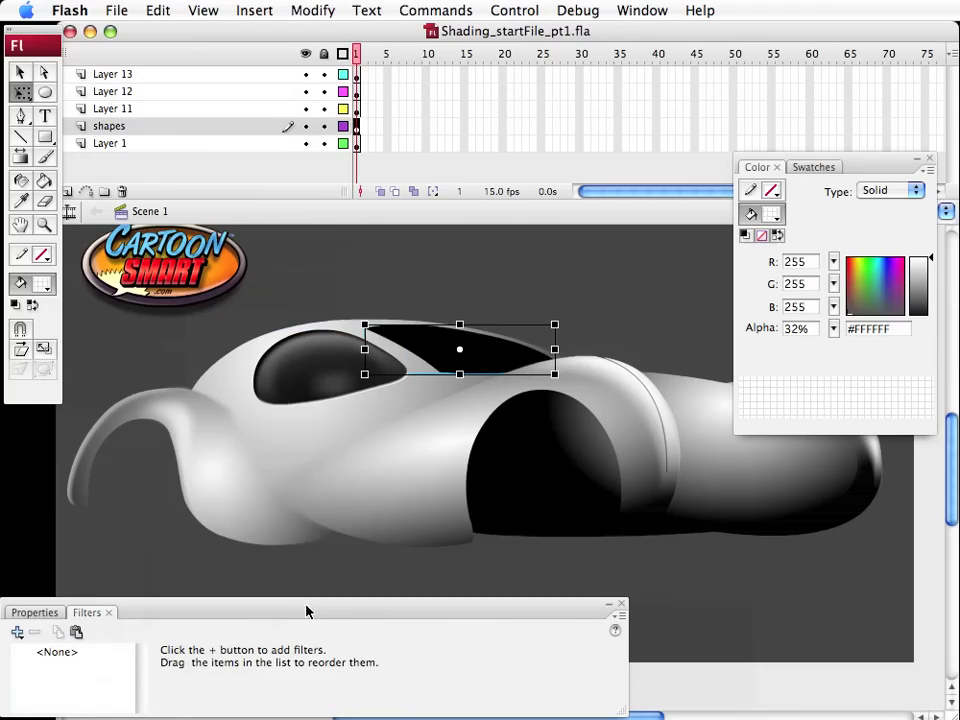
pyautogui.click(76, 634)
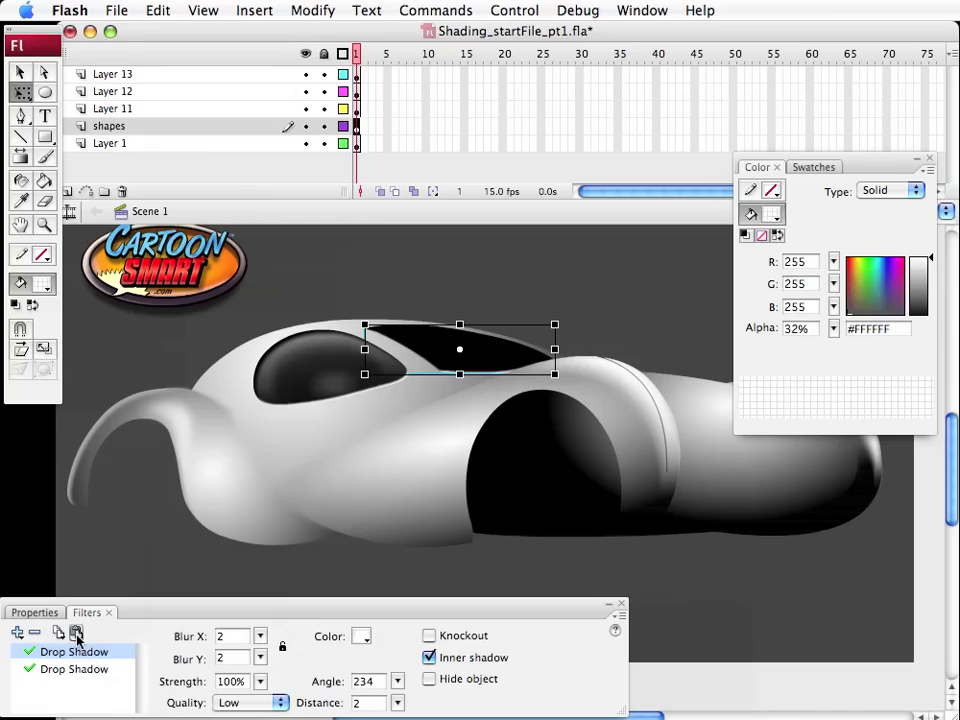
pyautogui.click(135, 566)
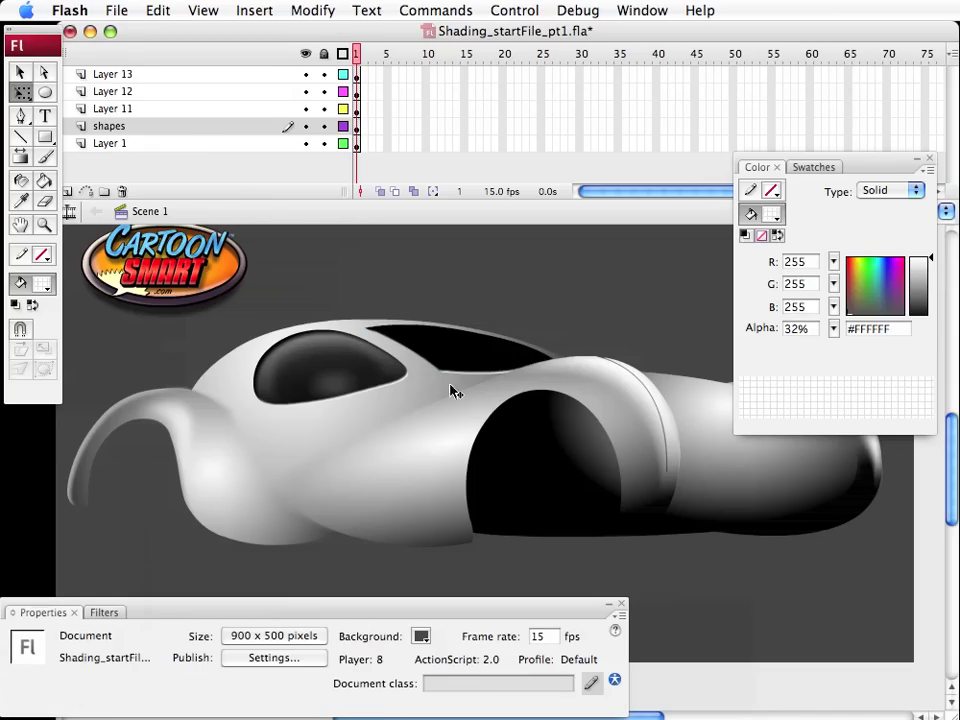
# Open the windshield symbol window2 for editing and fill its shape with the white-to-black linear gradient
pyautogui.press('v')
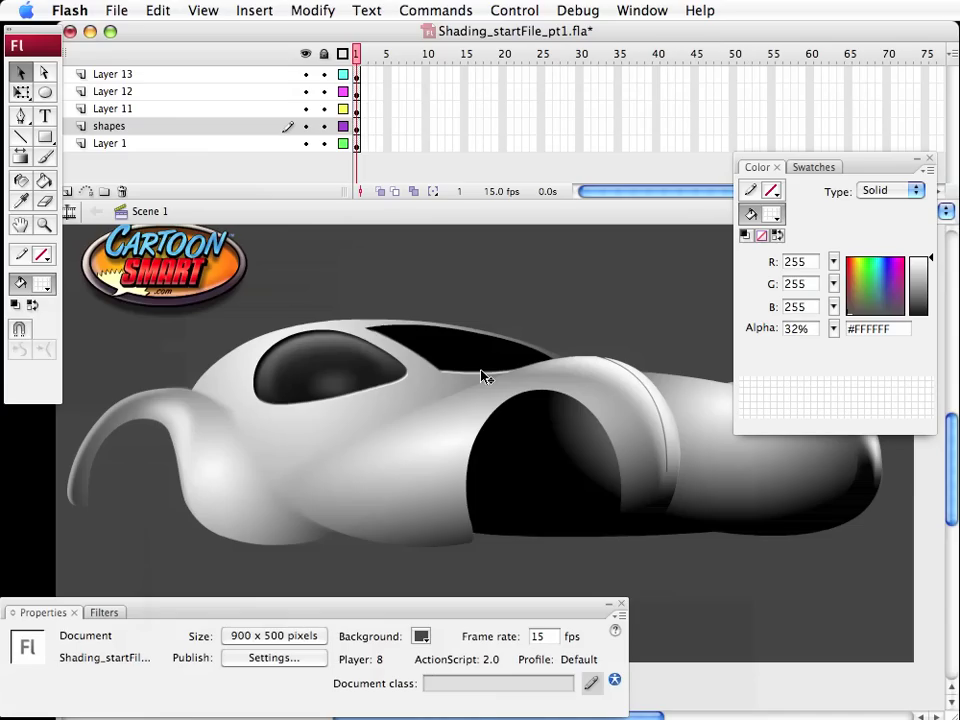
pyautogui.click(484, 360)
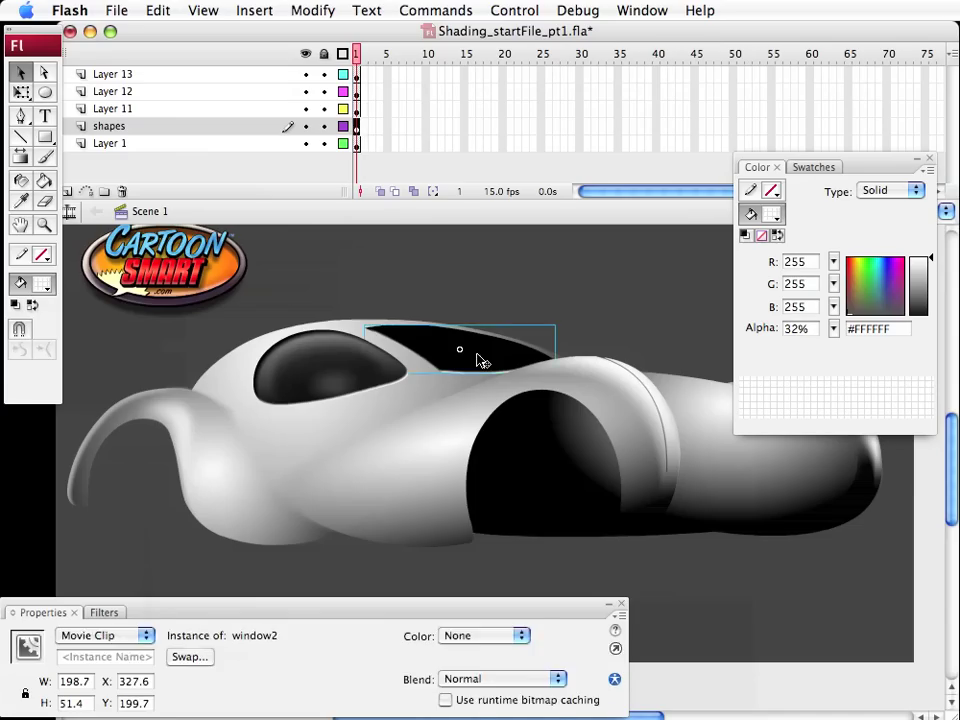
pyautogui.doubleClick(395, 336)
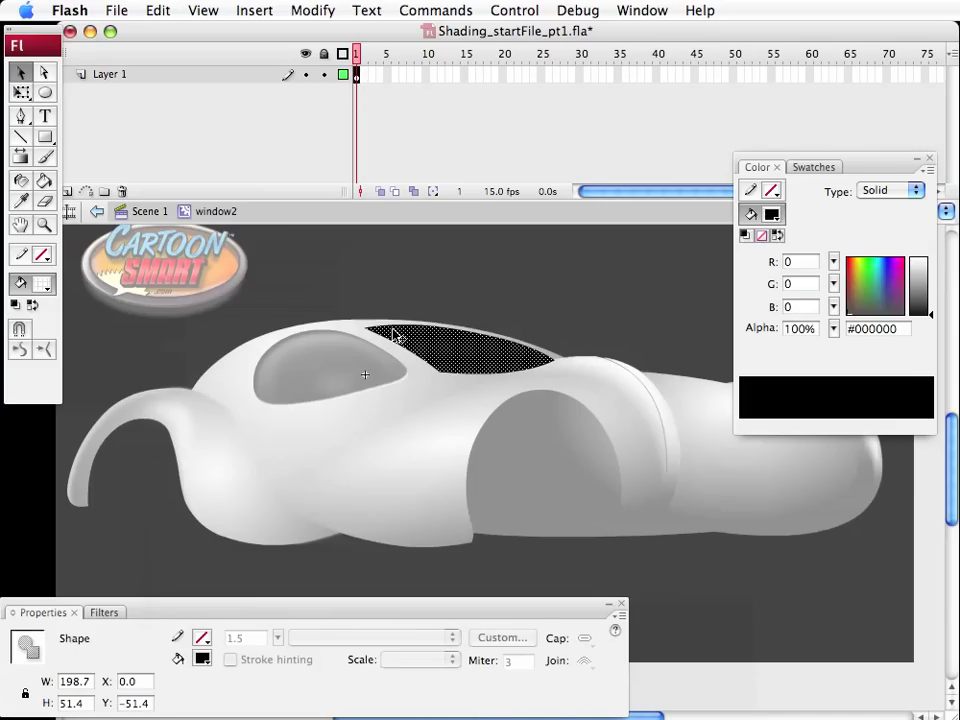
pyautogui.click(349, 257)
pyautogui.click(44, 181)
pyautogui.click(44, 284)
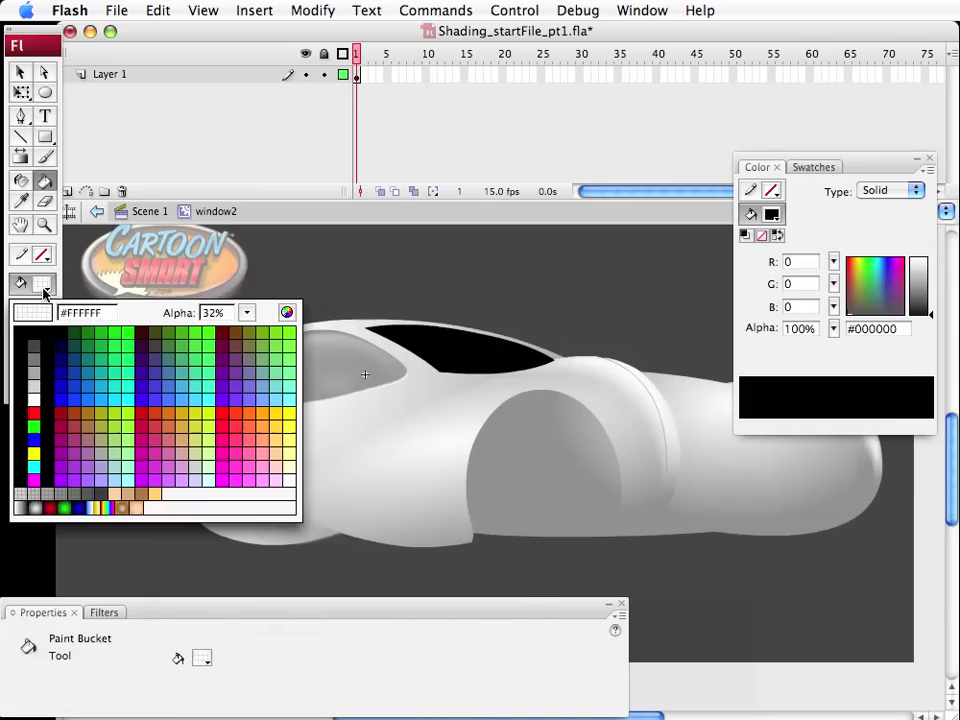
pyautogui.click(23, 507)
pyautogui.click(439, 333)
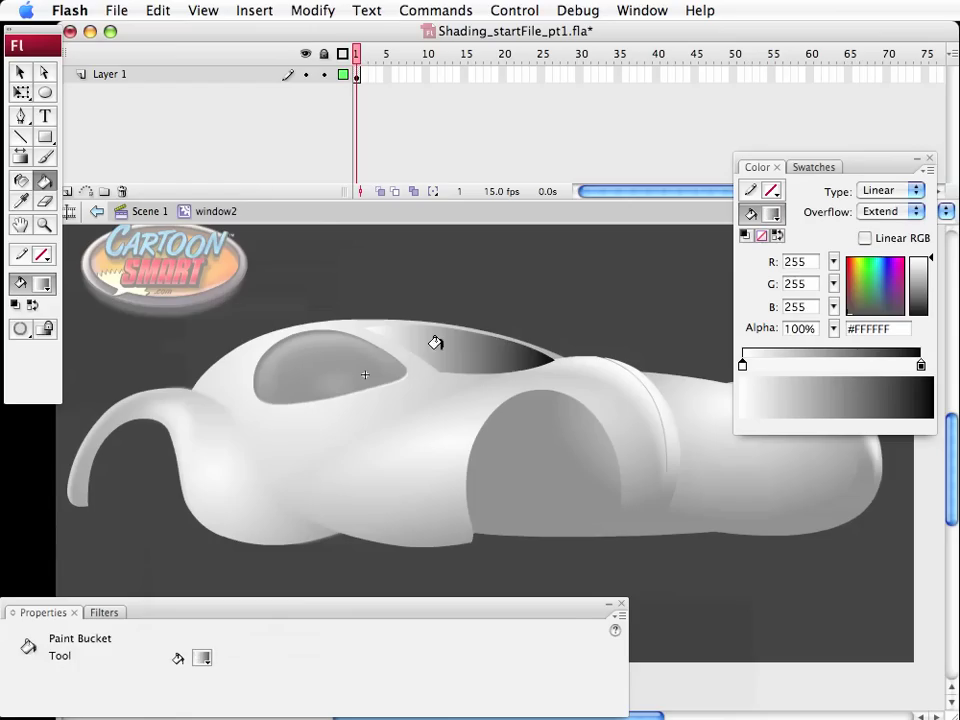
# Change the white end of the windshield's linear gradient to dark gray #666666
pyautogui.press('v')
pyautogui.click(474, 365)
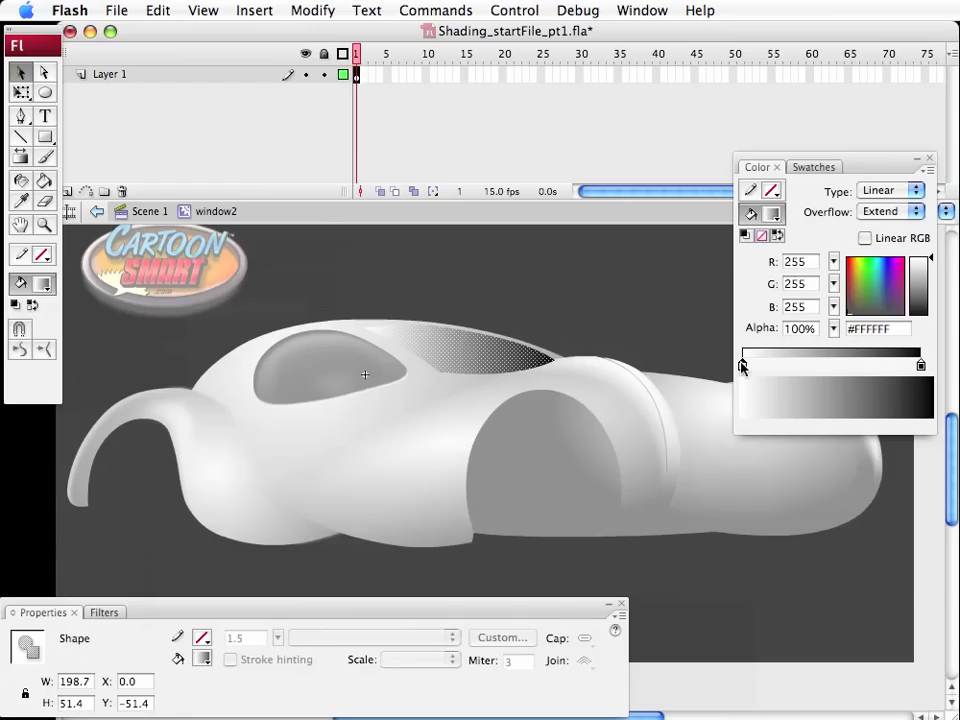
pyautogui.click(741, 365)
pyautogui.click(762, 430)
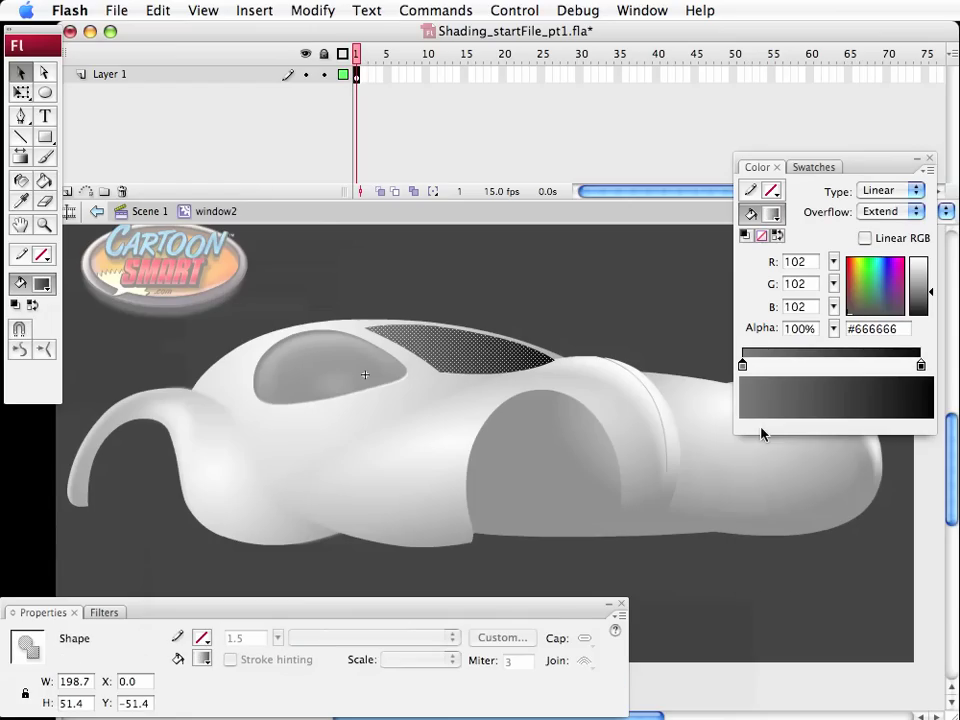
pyautogui.click(456, 317)
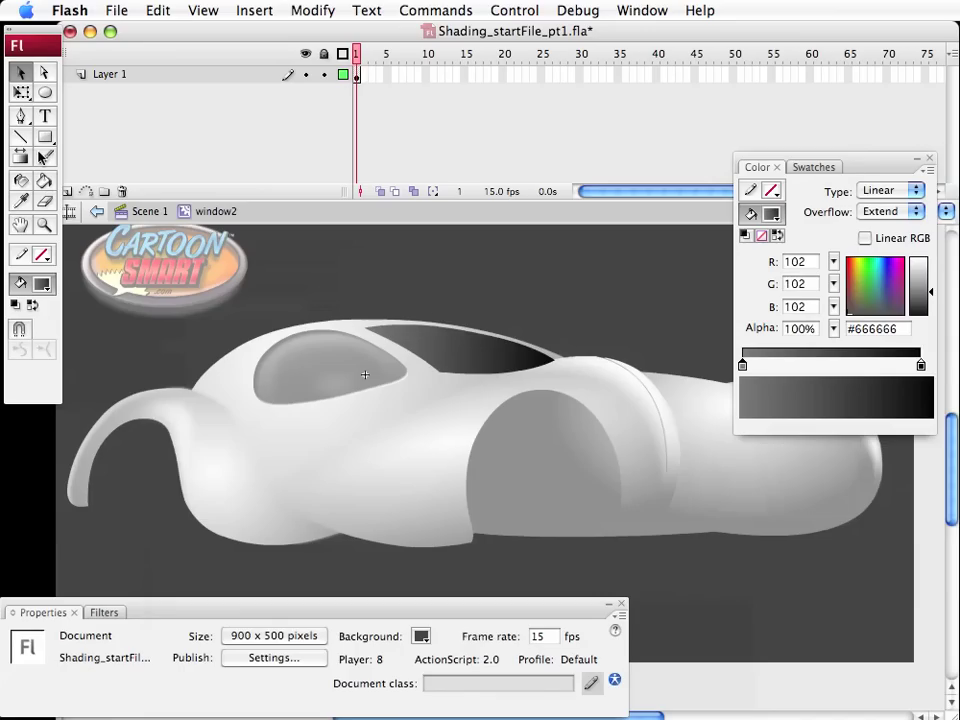
# Rotate the windshield's gradient so the gray lies along the upper edge, and narrow its spread toward the glass
pyautogui.press('f')
pyautogui.click(462, 362)
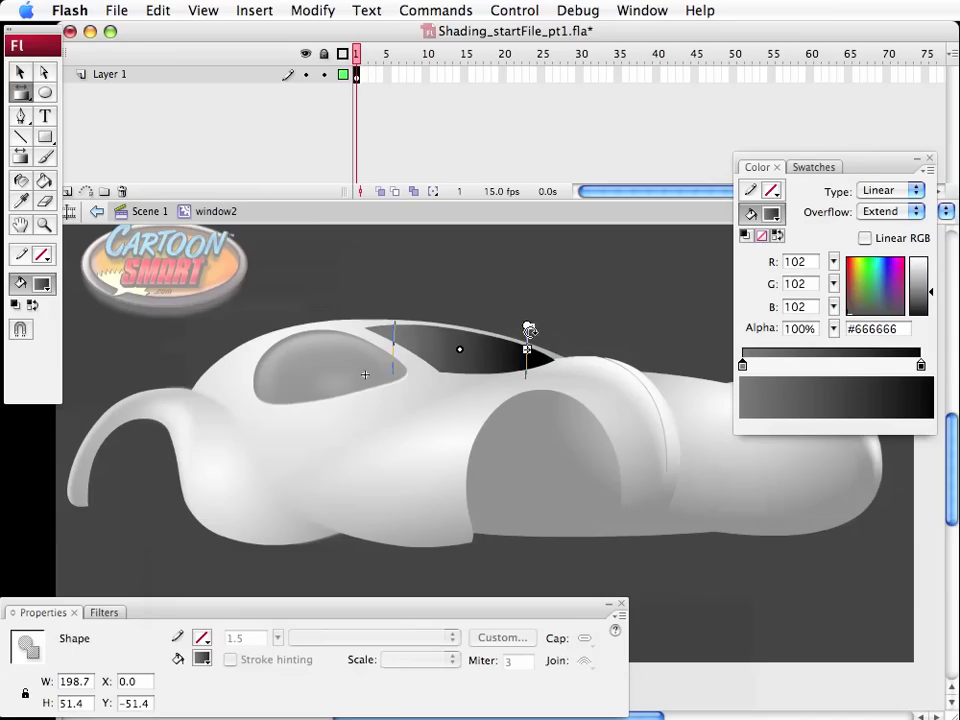
pyautogui.moveTo(530, 328); pyautogui.dragTo(529, 414)
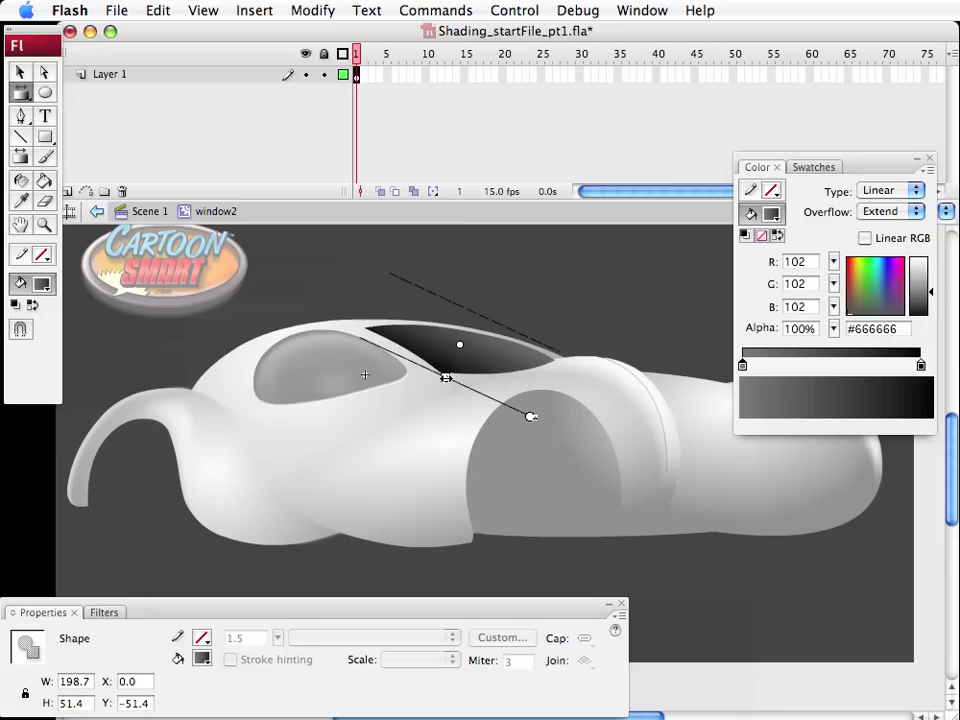
pyautogui.moveTo(446, 377); pyautogui.dragTo(452, 363)
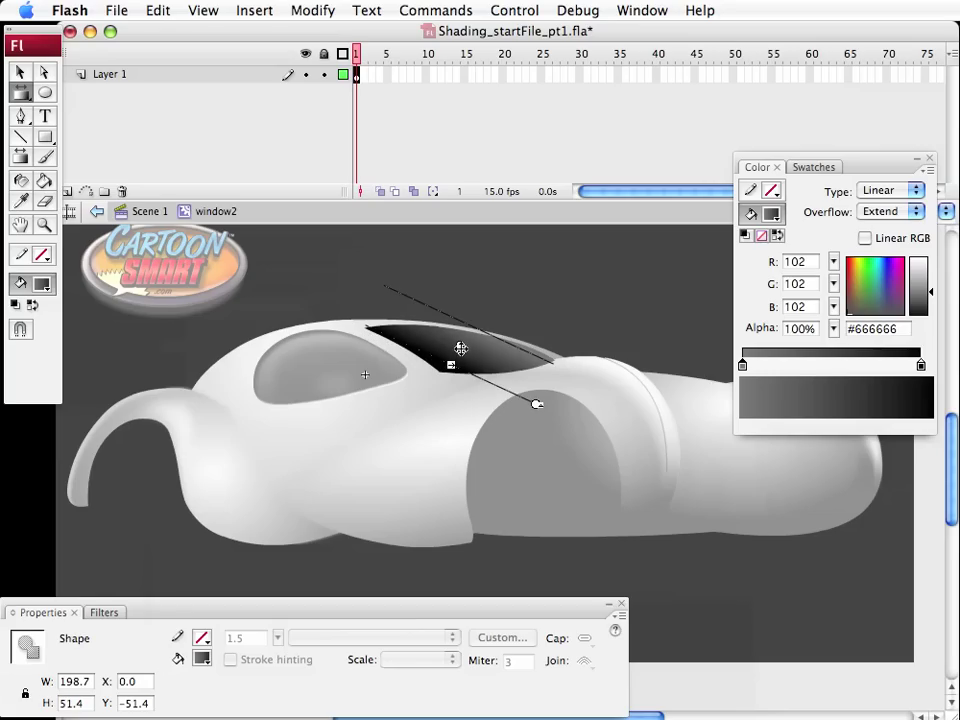
pyautogui.click(521, 326)
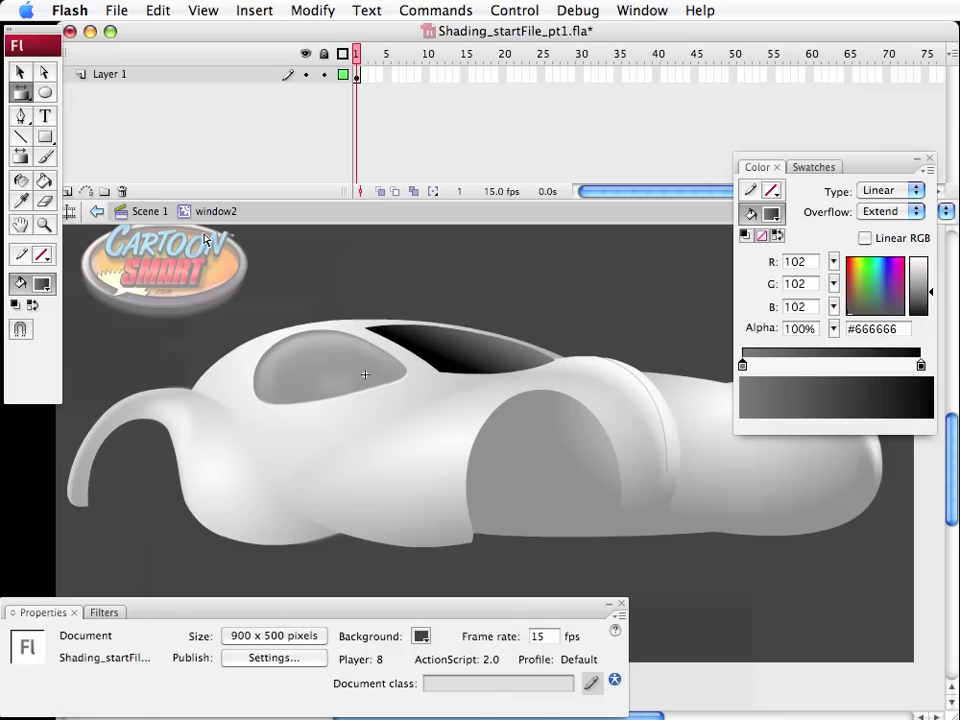
# Return to Scene 1, save the file and deselect the windshield
pyautogui.click(148, 212)
pyautogui.press('v')
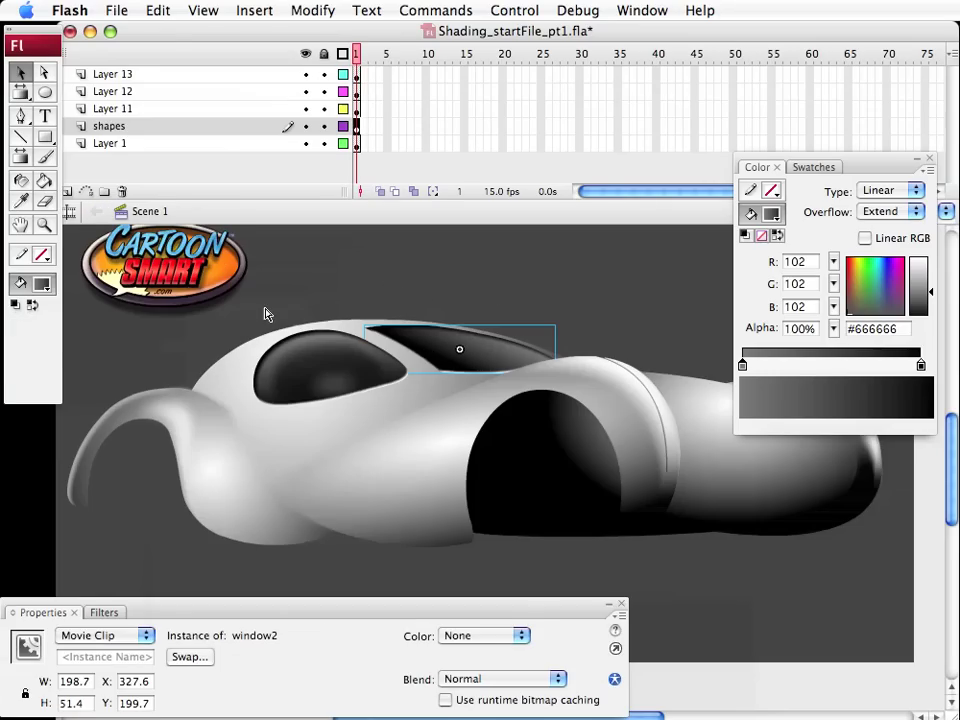
pyautogui.press('super+s')
pyautogui.click(515, 311)
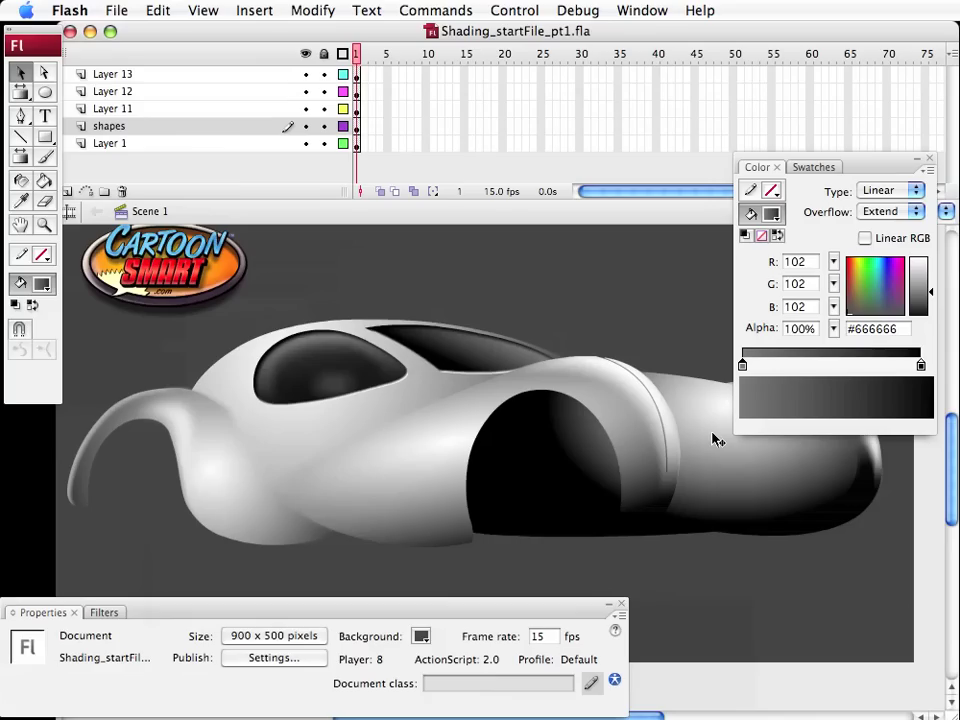
# Reopen window2 and shift the gradient's center up and toward the hood, narrowing the gray band along the windshield's upper edge
pyautogui.doubleClick(470, 353)
pyautogui.press('f')
pyautogui.click(480, 366)
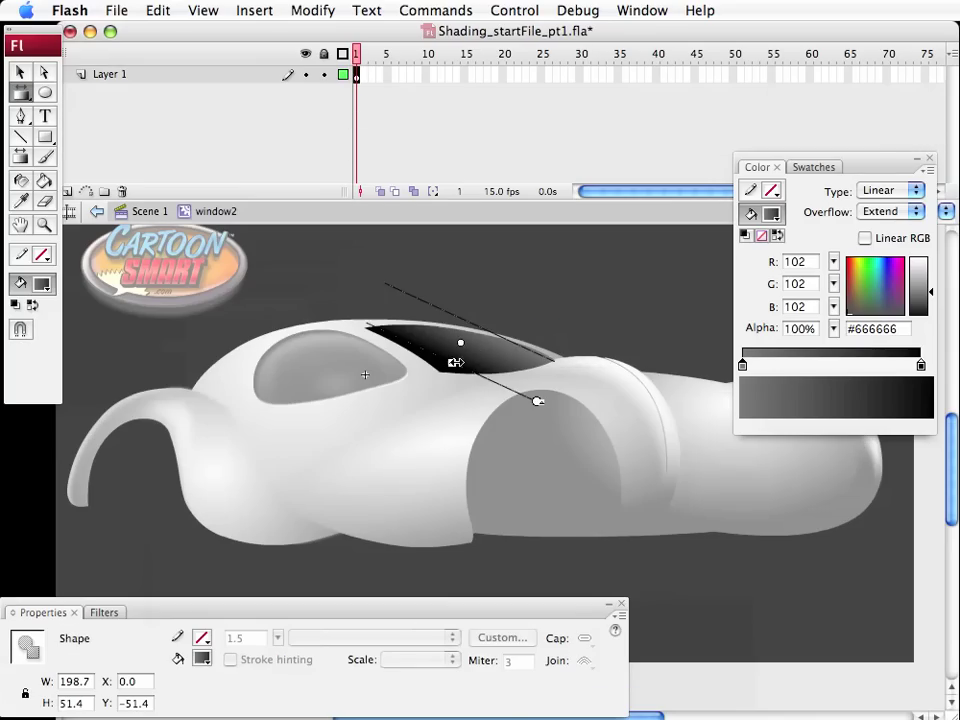
pyautogui.moveTo(458, 345); pyautogui.dragTo(472, 336)
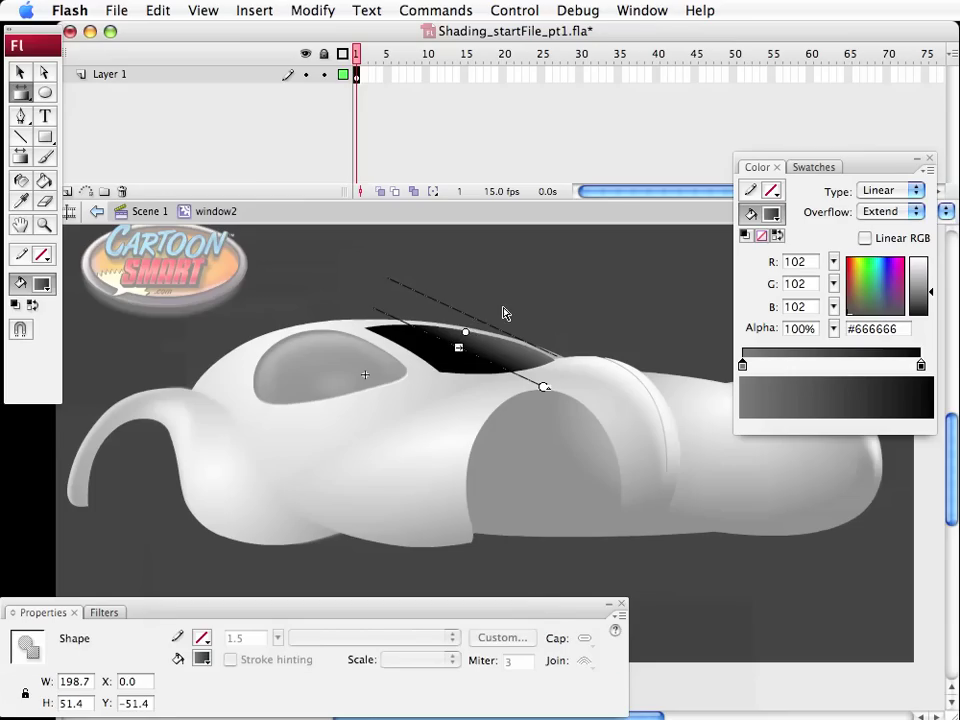
pyautogui.click(508, 313)
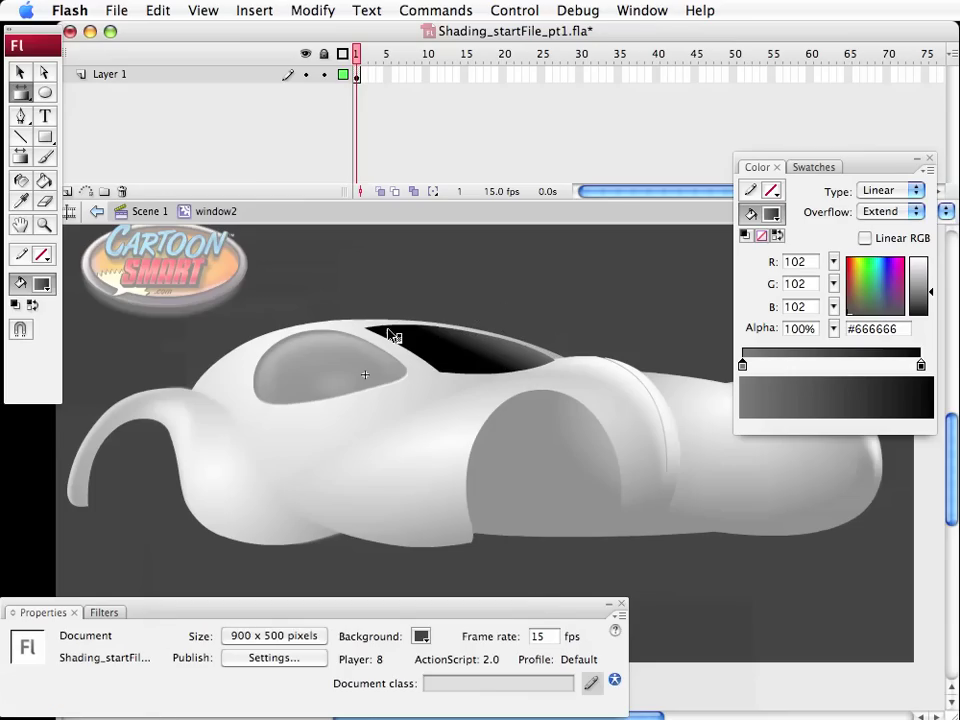
# Return to Scene 1, put the color settings away and save the file
pyautogui.click(145, 211)
pyautogui.click(560, 319)
pyautogui.hotkey('shift', 'F9')
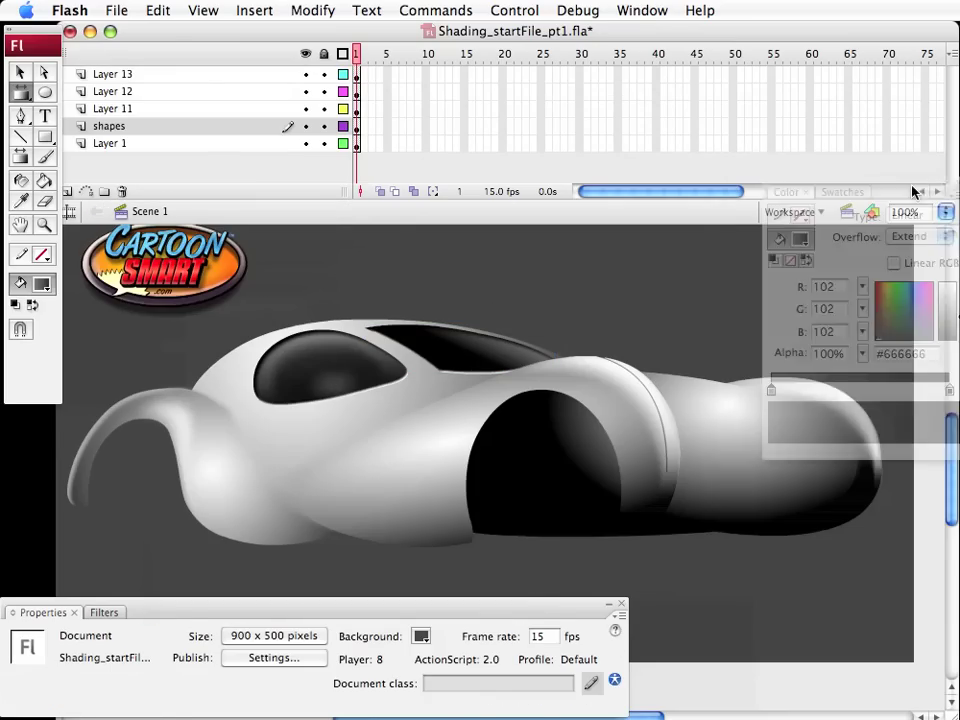
pyautogui.press('super+s')
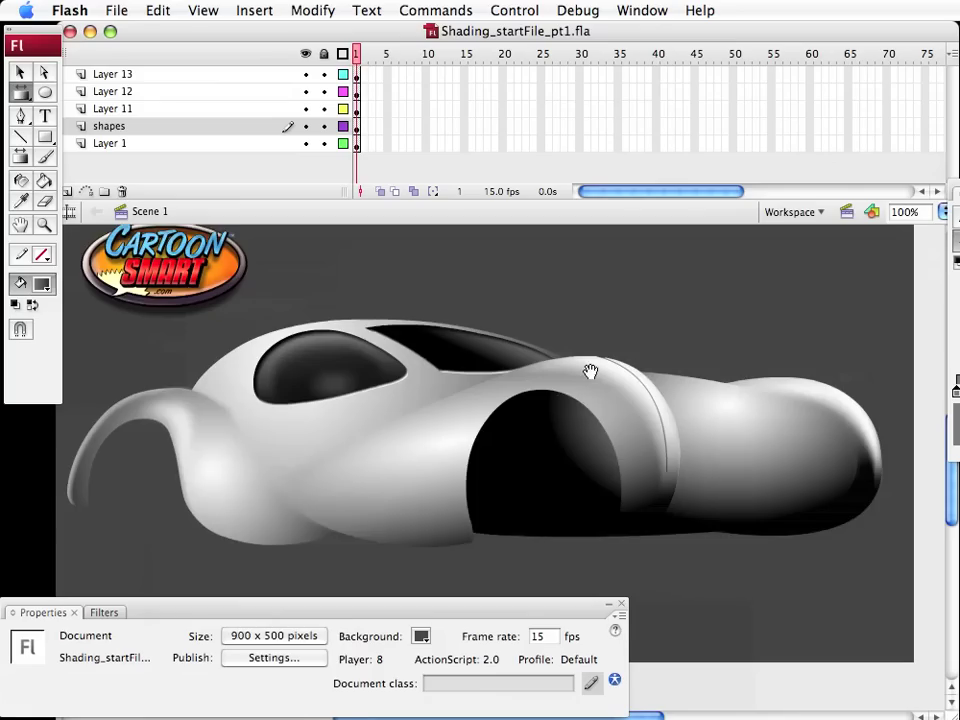
# Check which artwork sits on Layer 13 and add a new layer above it
pyautogui.moveTo(591, 369); pyautogui.dragTo(574, 313)
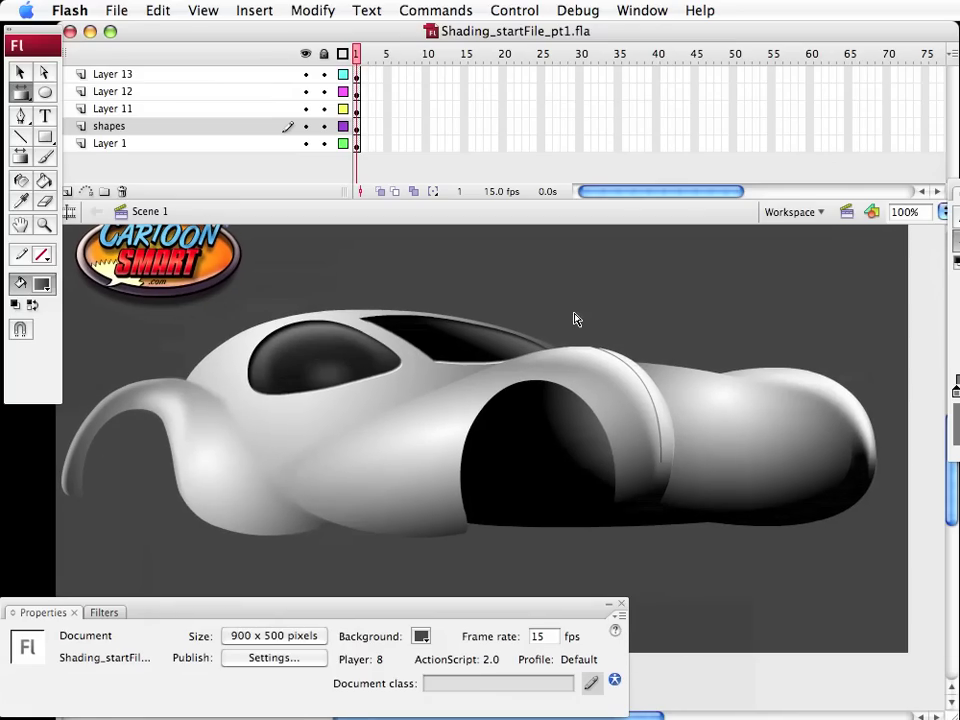
pyautogui.press('v')
pyautogui.click(455, 384)
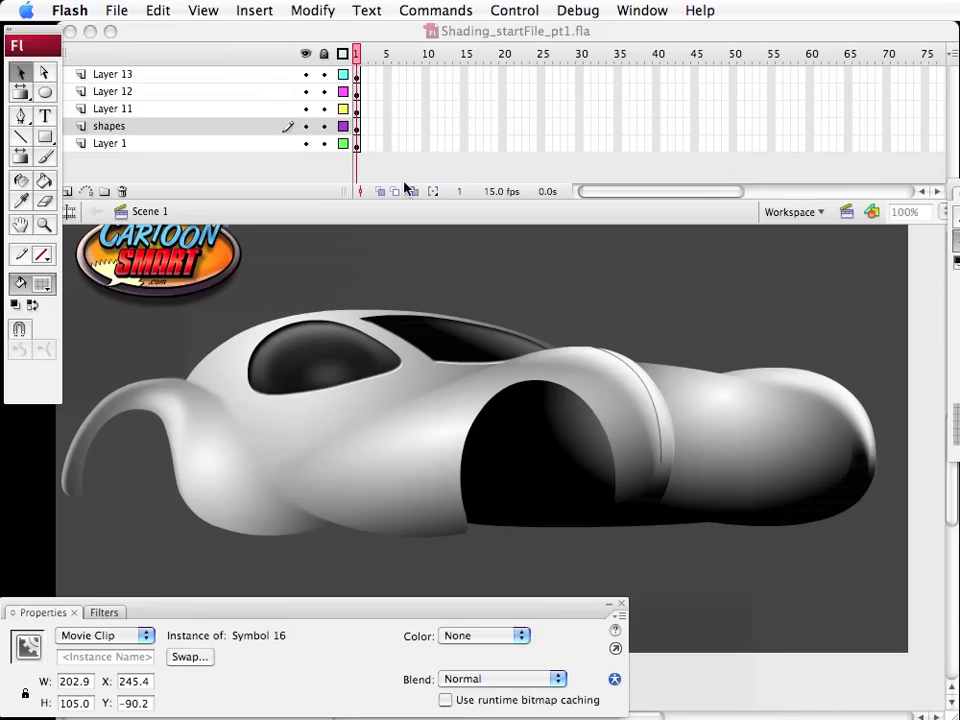
pyautogui.click(372, 100)
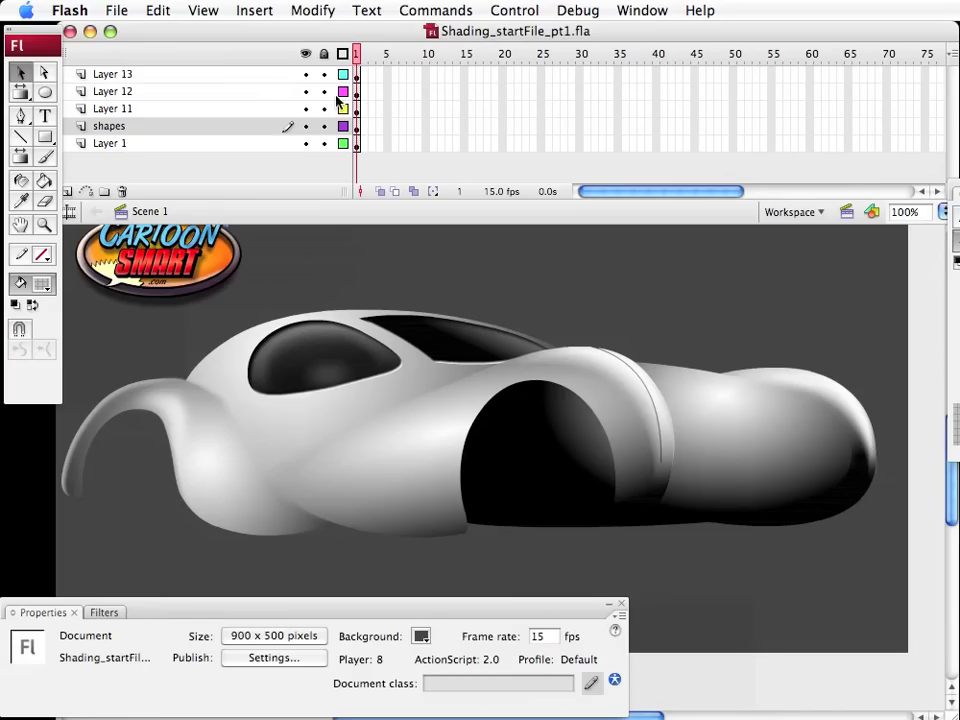
pyautogui.click(359, 77)
pyautogui.click(359, 77)
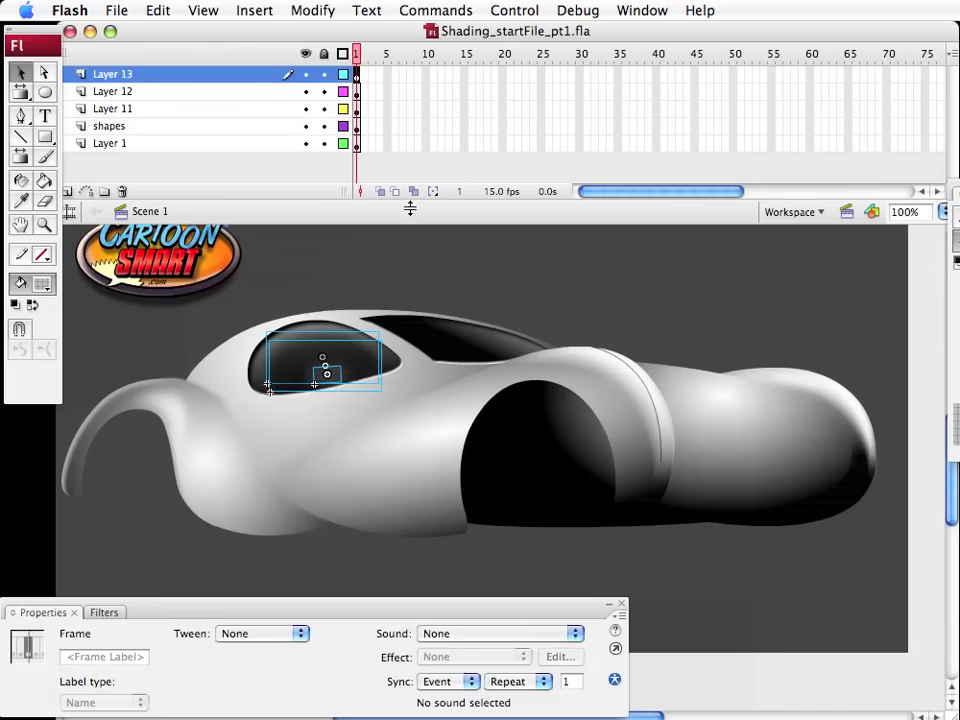
pyautogui.click(368, 263)
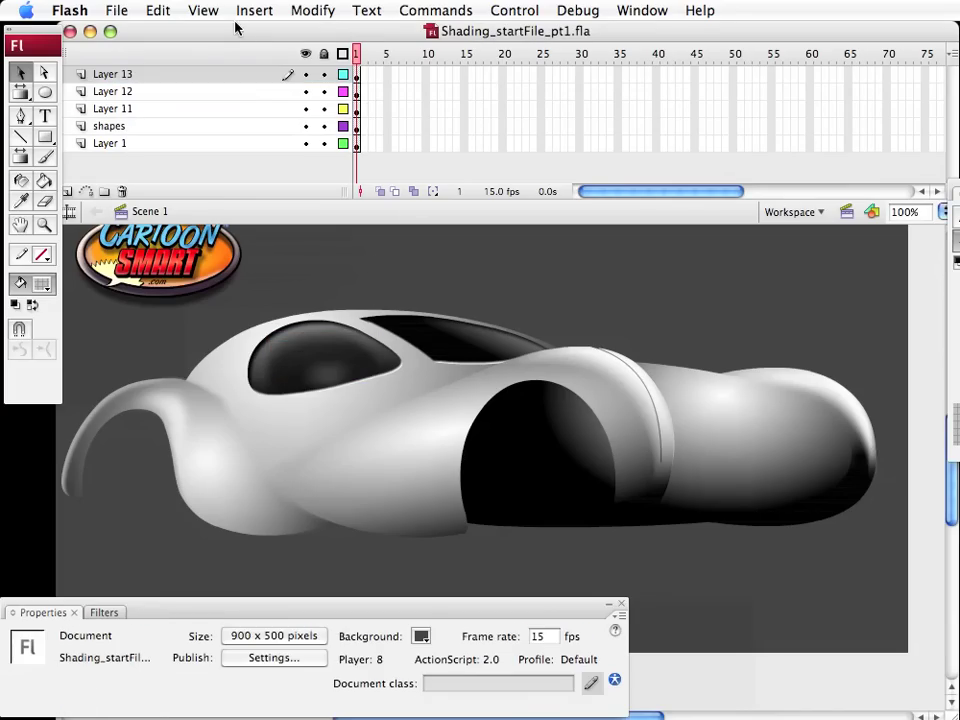
pyautogui.moveTo(146, 40); pyautogui.dragTo(150, 40)
pyautogui.click(71, 191)
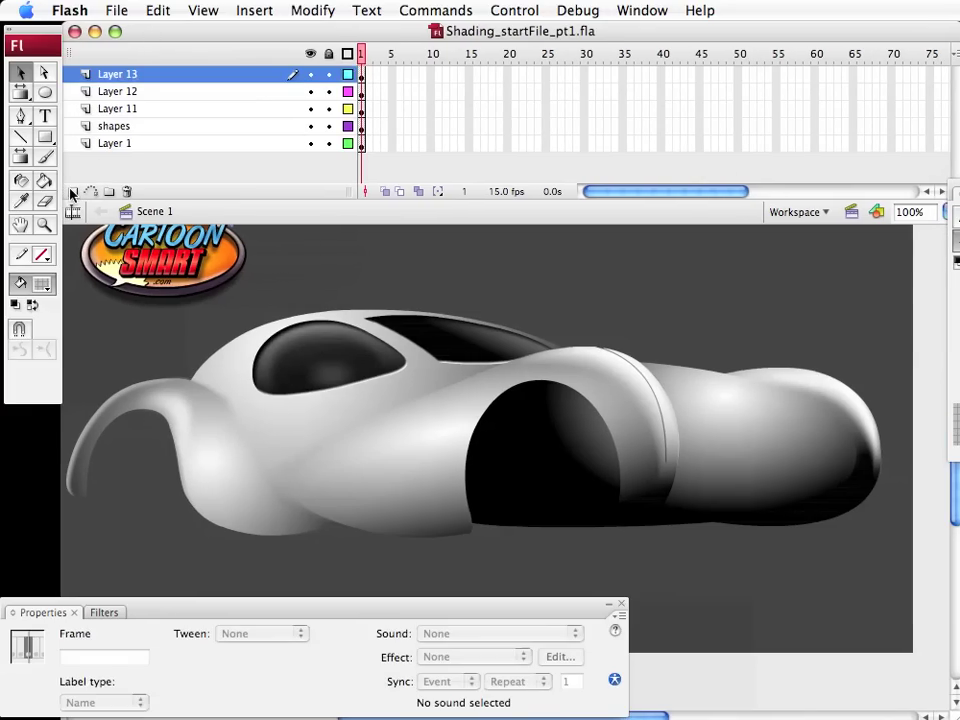
# Draw a small semi-transparent black rectangle without a stroke on Layer 14, on the car body below the side window
pyautogui.click(46, 141)
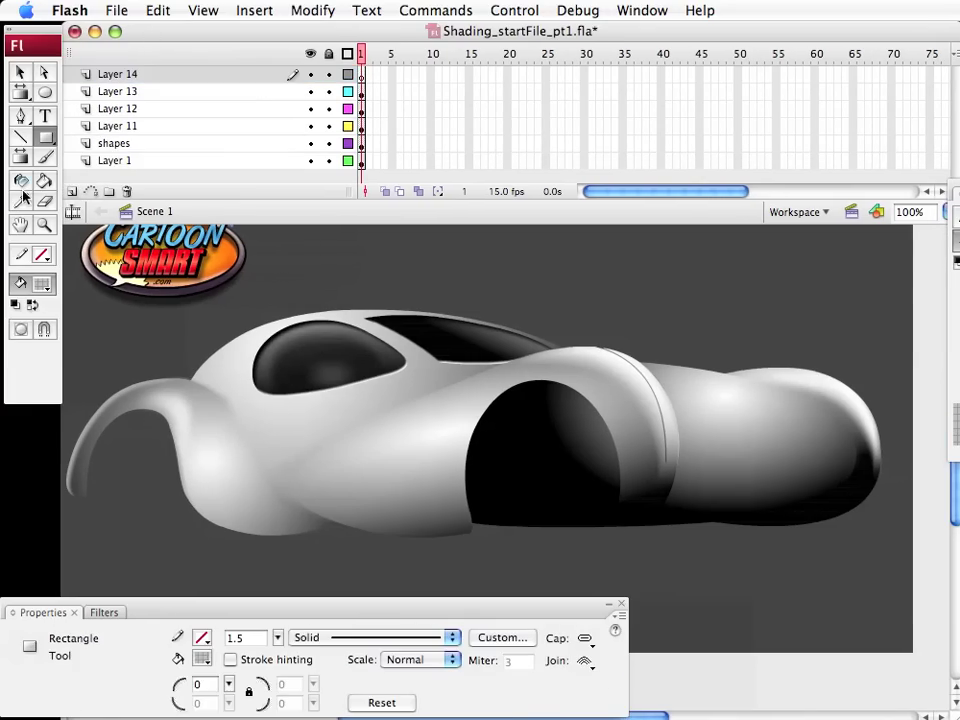
pyautogui.click(43, 285)
pyautogui.click(36, 307)
pyautogui.click(43, 285)
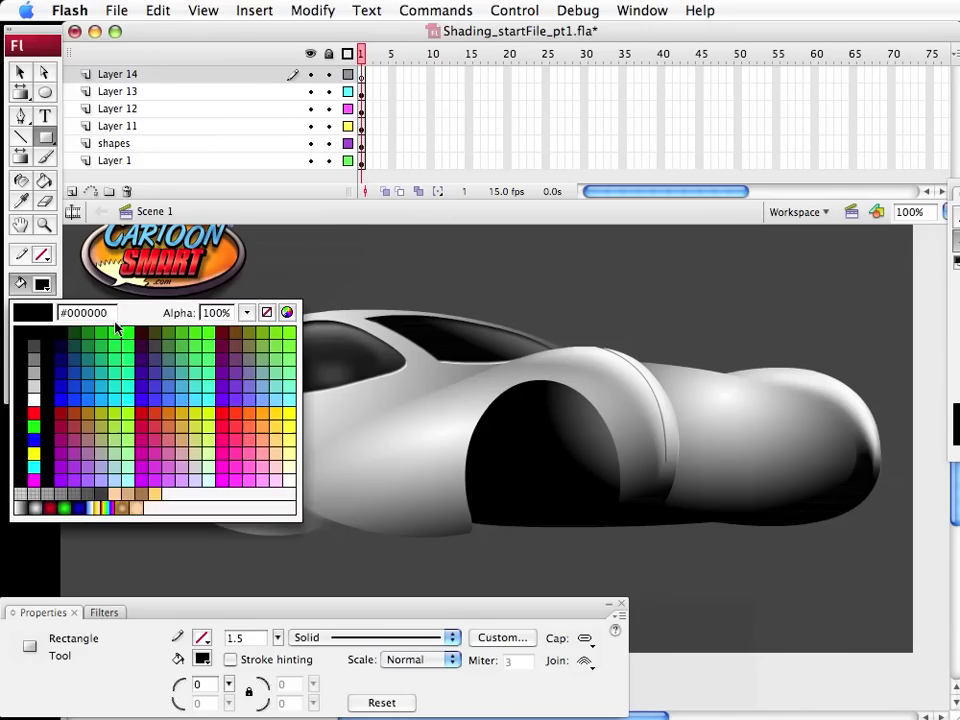
pyautogui.click(242, 313)
pyautogui.moveTo(247, 320); pyautogui.dragTo(240, 377)
pyautogui.click(362, 74)
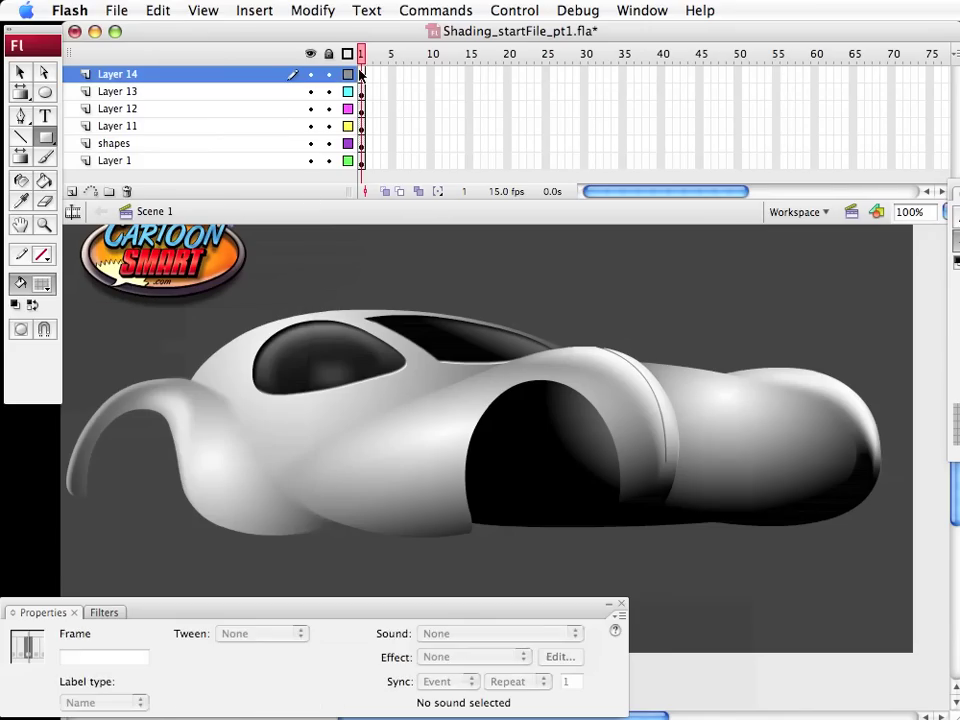
pyautogui.moveTo(325, 438); pyautogui.dragTo(361, 447)
# Reshape the rectangle into a long thin sliver with pointed ends, following the crease above the front fender
pyautogui.press('v')
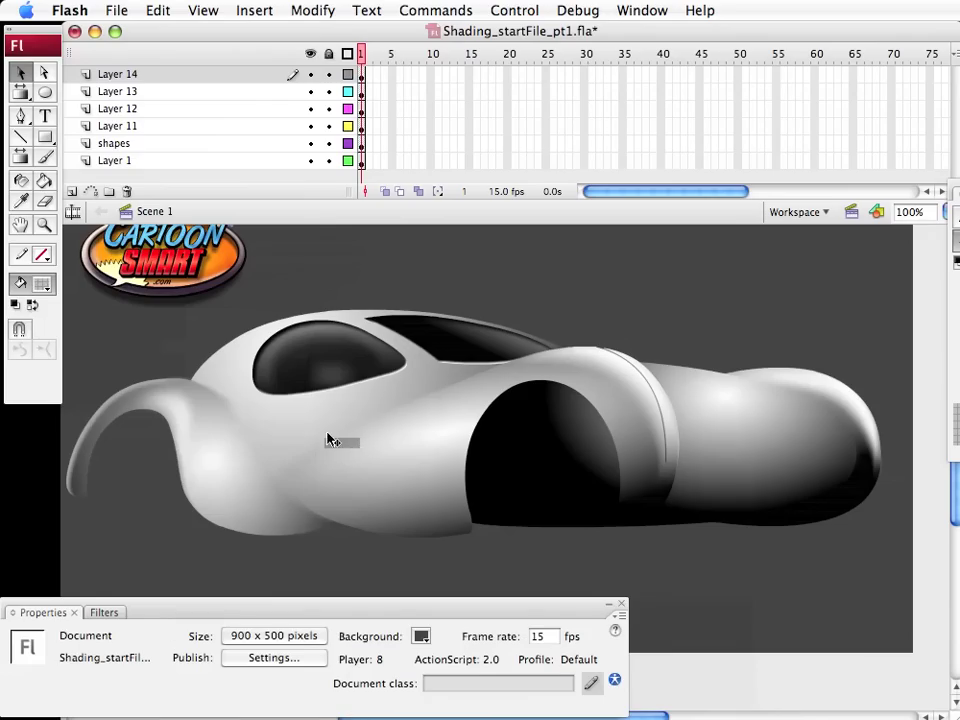
pyautogui.moveTo(424, 410); pyautogui.dragTo(485, 379)
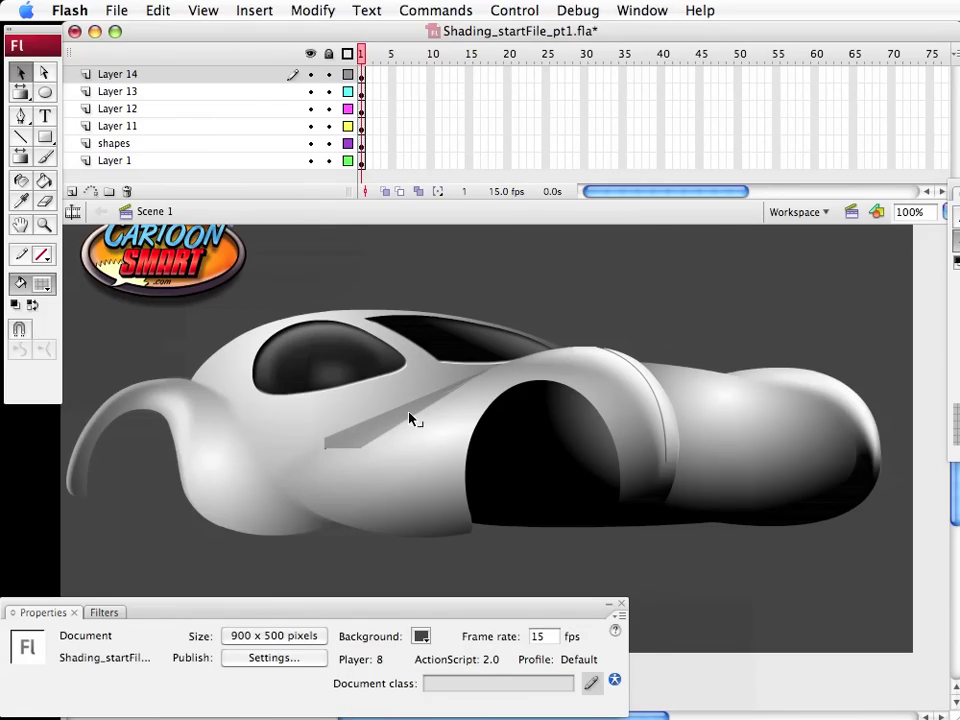
pyautogui.moveTo(409, 417); pyautogui.dragTo(386, 431)
pyautogui.moveTo(324, 450); pyautogui.dragTo(302, 459)
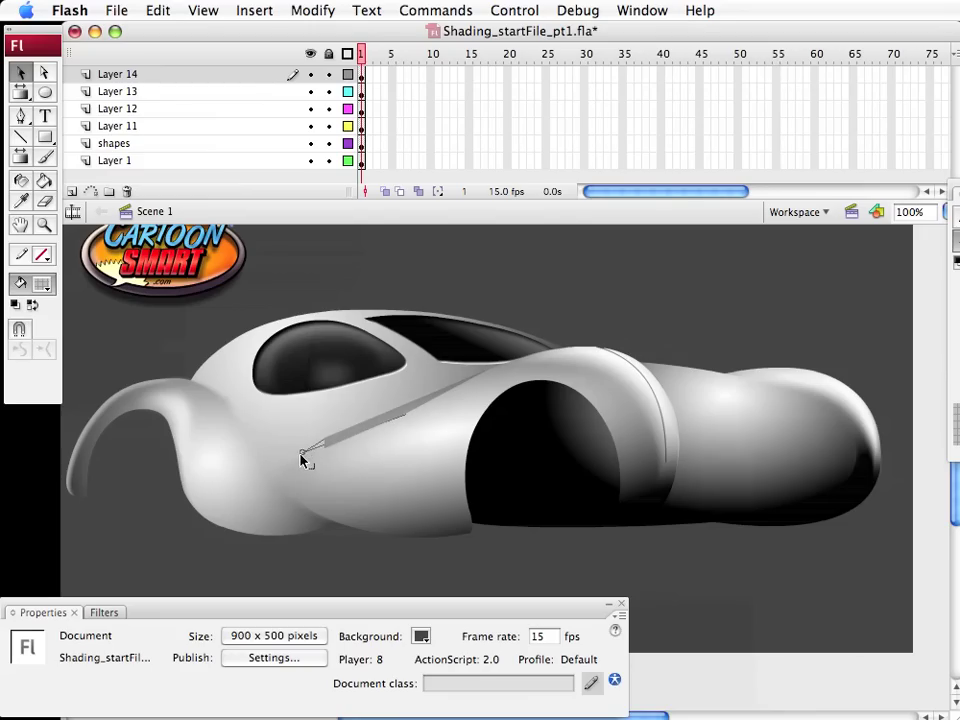
pyautogui.moveTo(409, 422); pyautogui.dragTo(305, 455)
pyautogui.moveTo(398, 415); pyautogui.dragTo(395, 414)
# Convert the sliver shape to a movie clip symbol named shadowing2
pyautogui.click(385, 425)
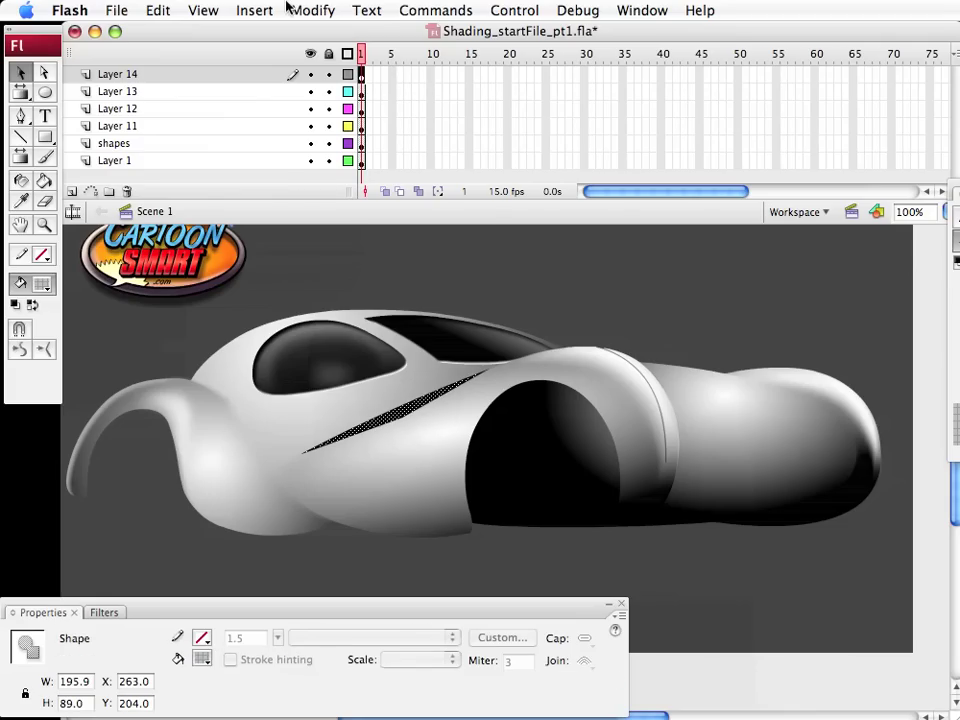
pyautogui.click(315, 10)
pyautogui.click(338, 64)
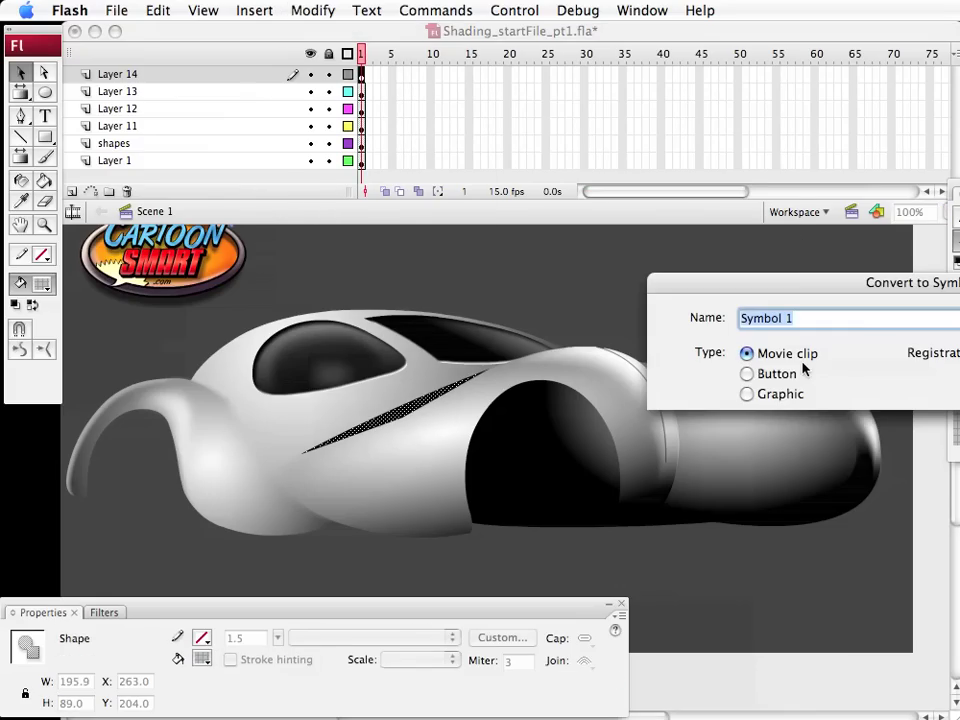
pyautogui.write('N')
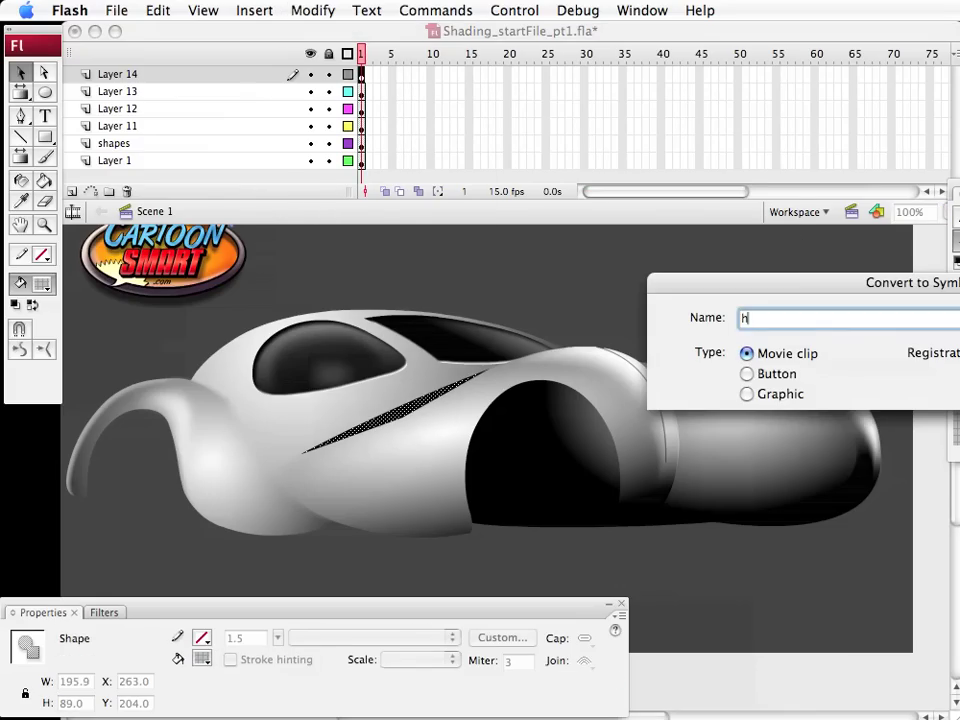
pyautogui.press('BackSpace')
pyautogui.write('shadowing2')
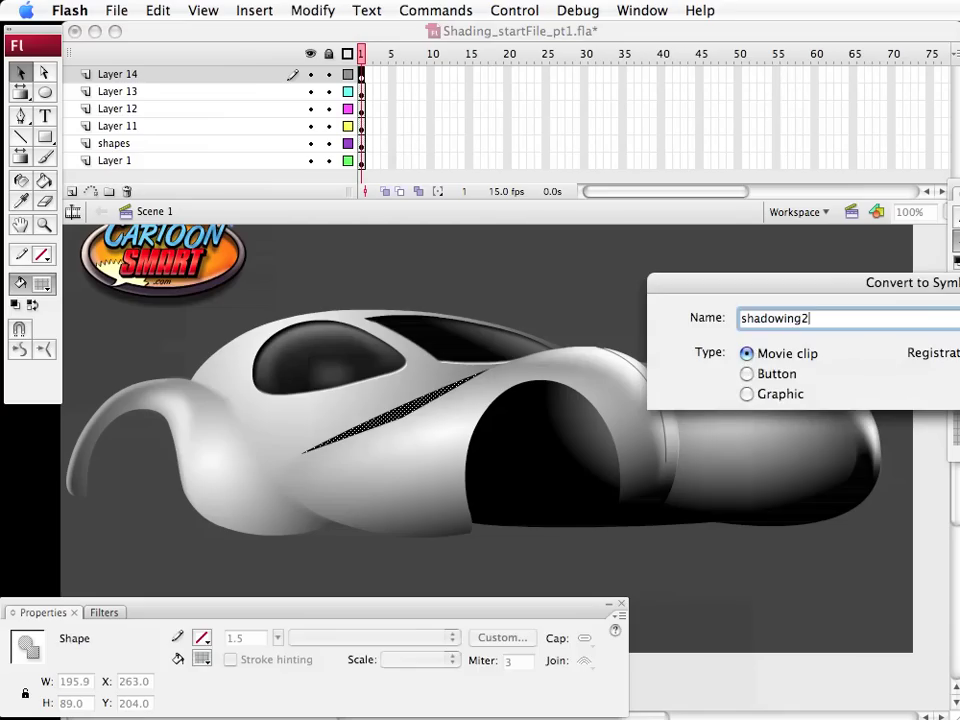
pyautogui.press('Return')
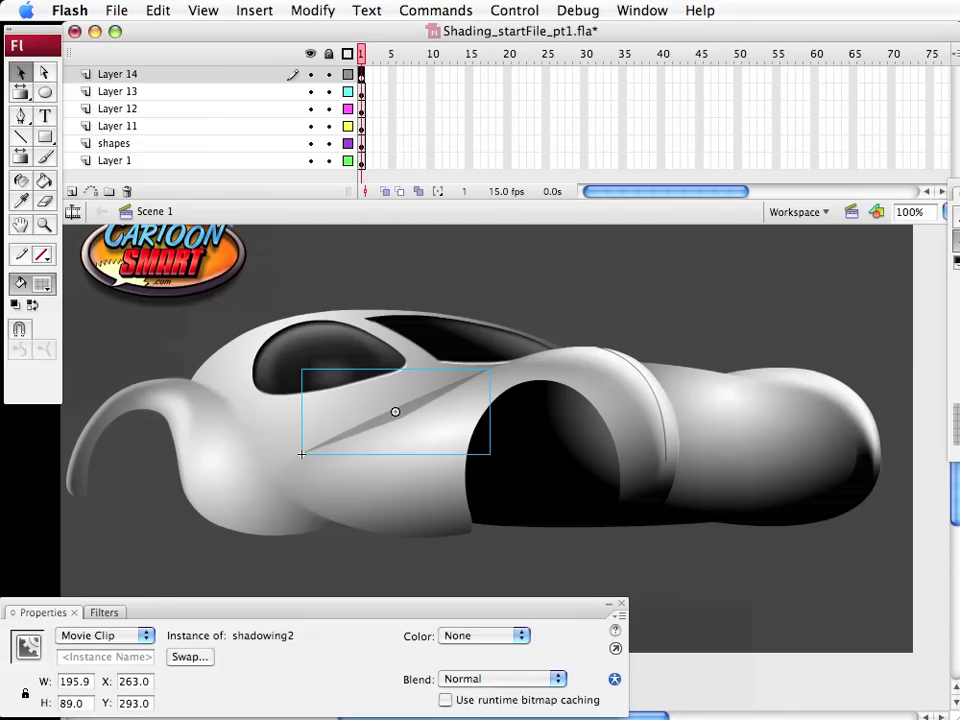
# Add a Blur filter to the shadowing2 clip with Blur X 7 and Blur Y 12
pyautogui.click(104, 612)
pyautogui.click(17, 632)
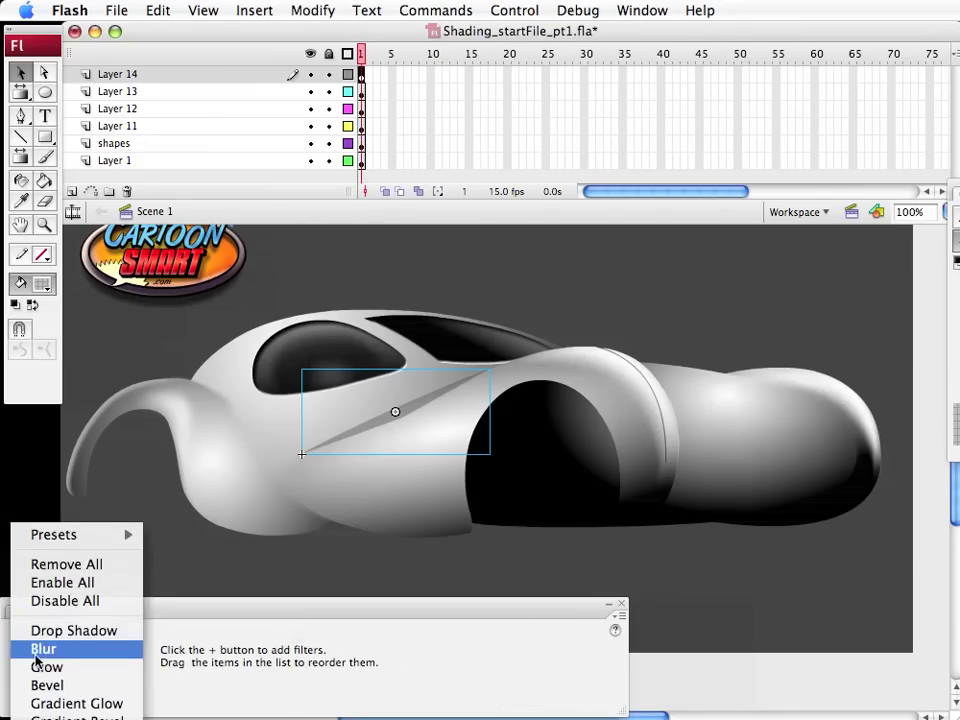
pyautogui.click(45, 649)
pyautogui.moveTo(259, 637); pyautogui.dragTo(260, 634)
pyautogui.moveTo(260, 658)
pyautogui.mouseDown()
pyautogui.moveTo(258, 638)
pyautogui.moveTo(262, 652)
pyautogui.mouseUp()
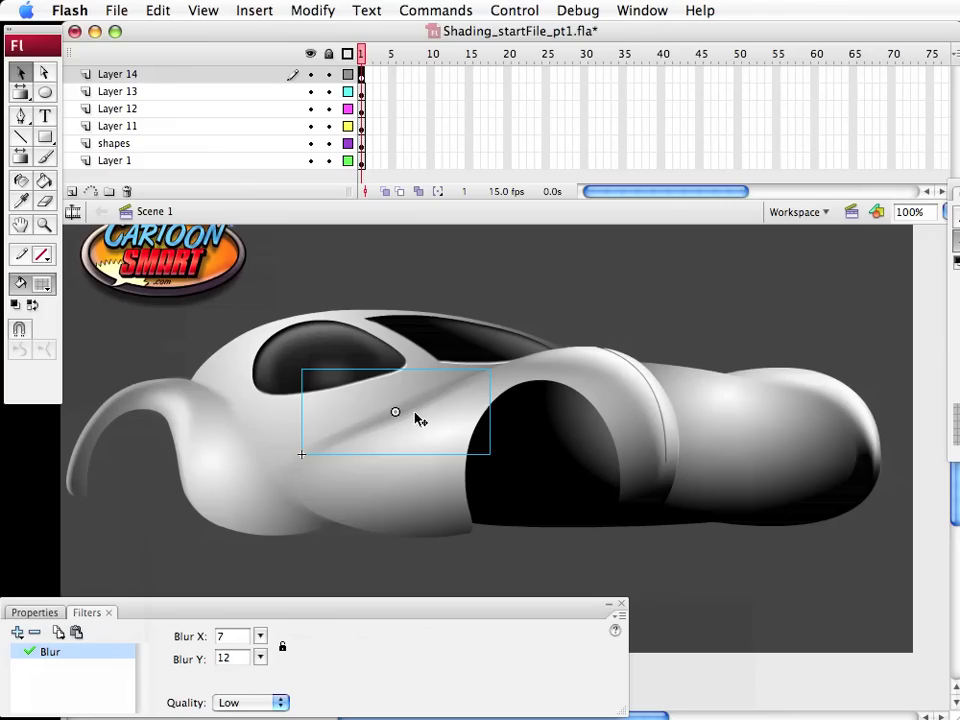